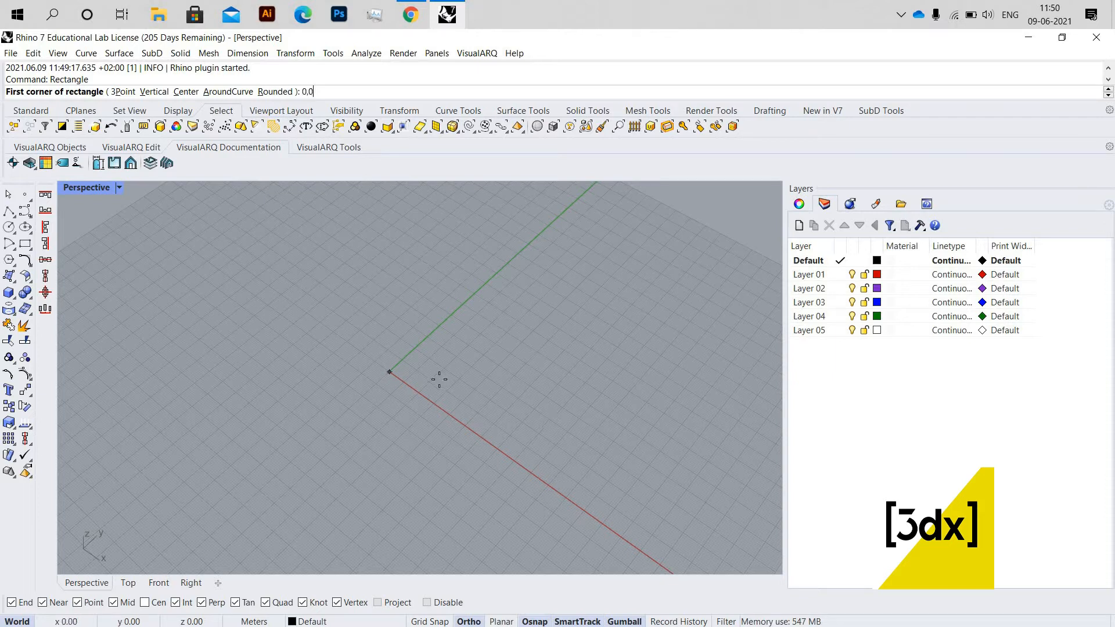
Draw a rectangle of about 20 by 20 m with its first corner at the origin 0,0
key(Return)
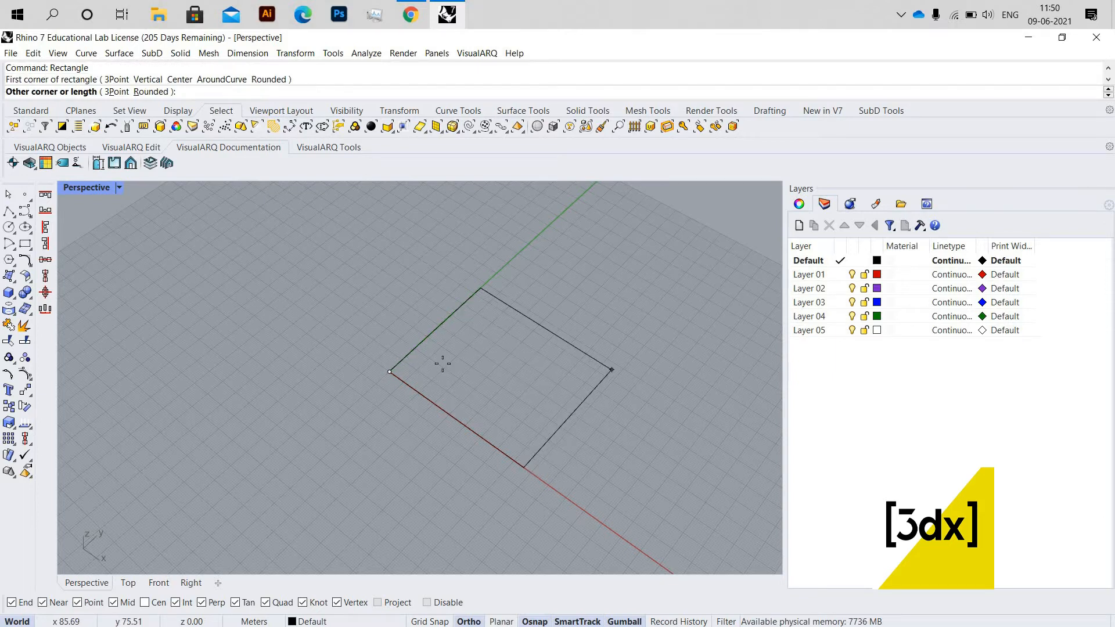
scroll(462, 374, up, 5)
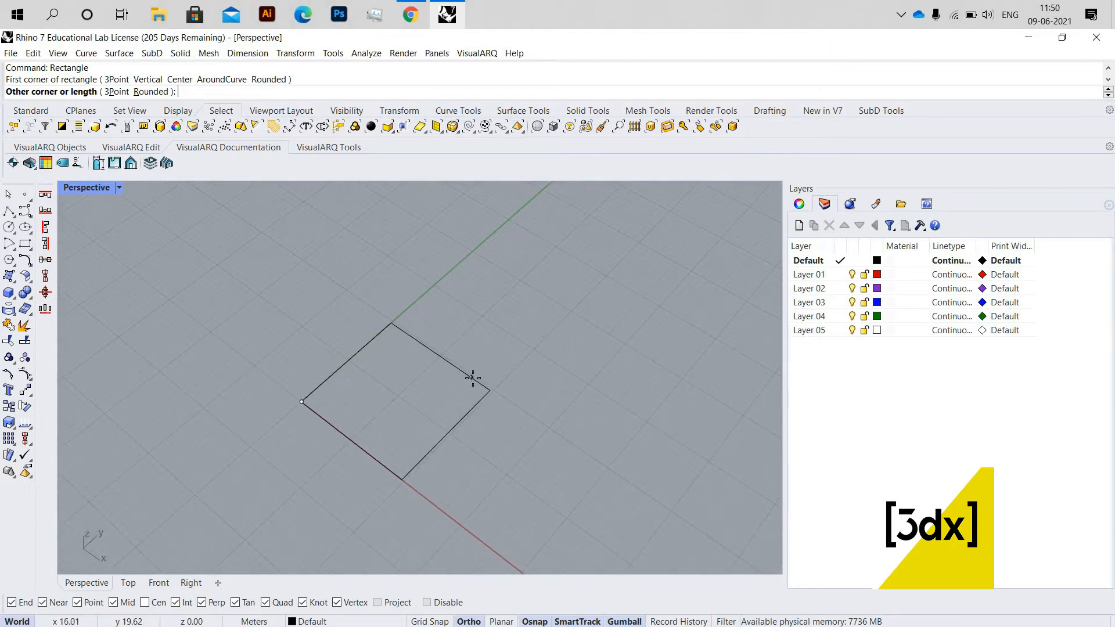
click(481, 444)
scroll(487, 416, down, 5)
click(486, 416)
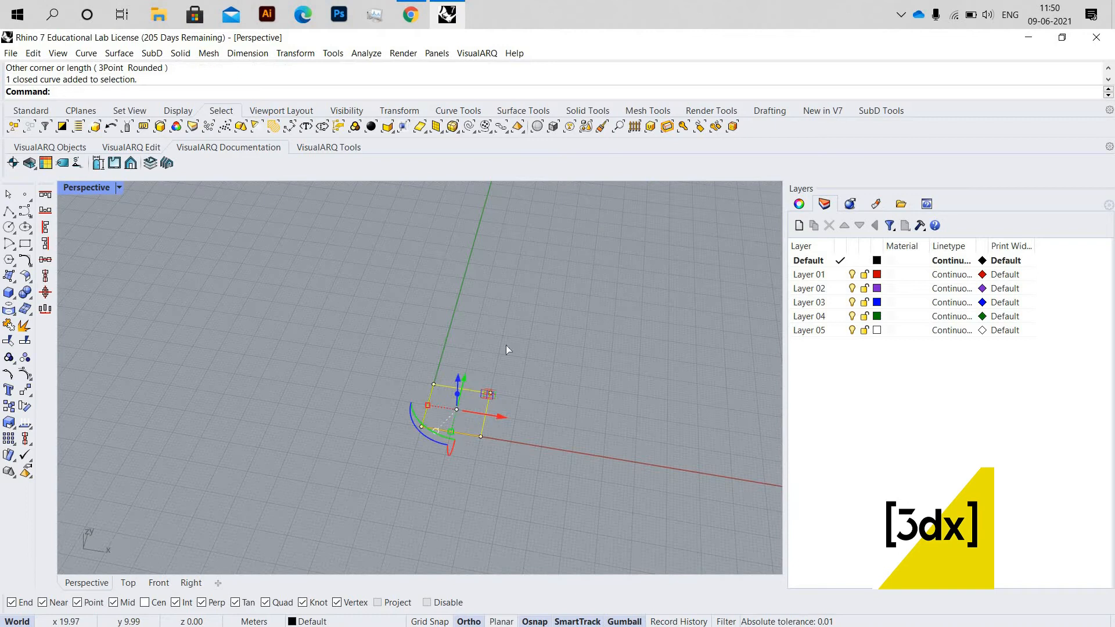
text(Ex)
key(Return)
key(ctrl+z)
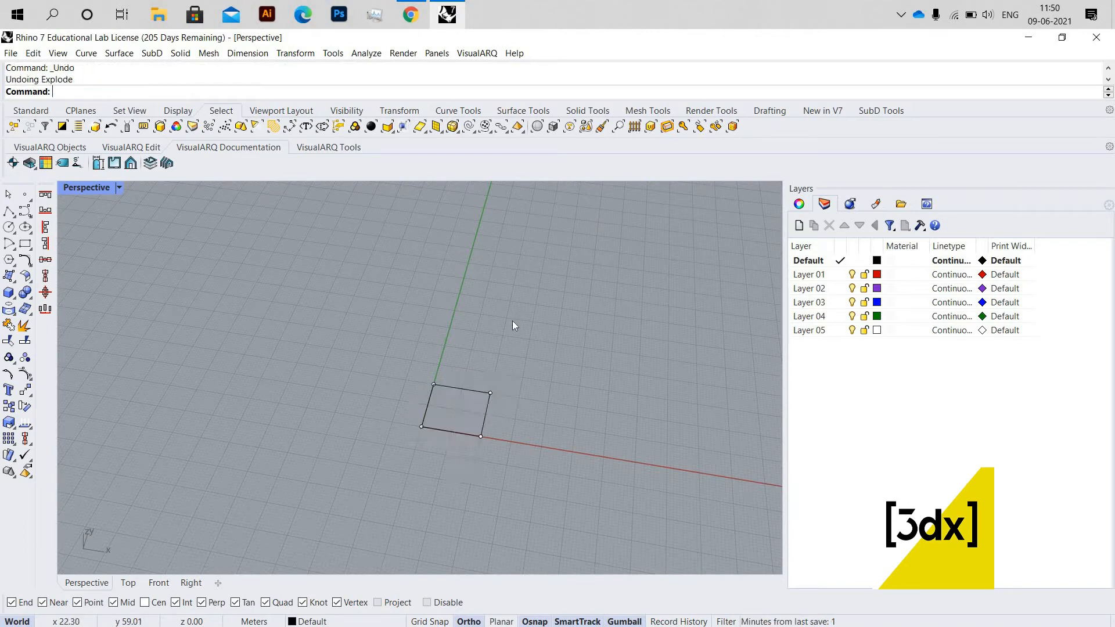
Extrude the square curve 60 m upward as a solid with ExtrudeCrv
click(488, 410)
text(Ex)
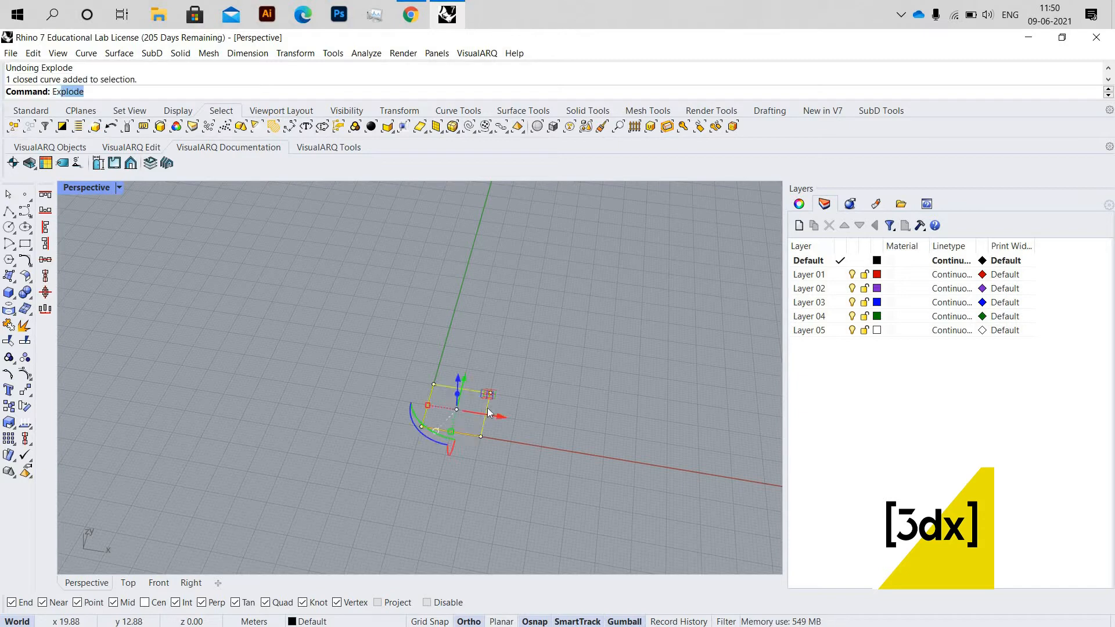
text(trudecrv)
key(Return)
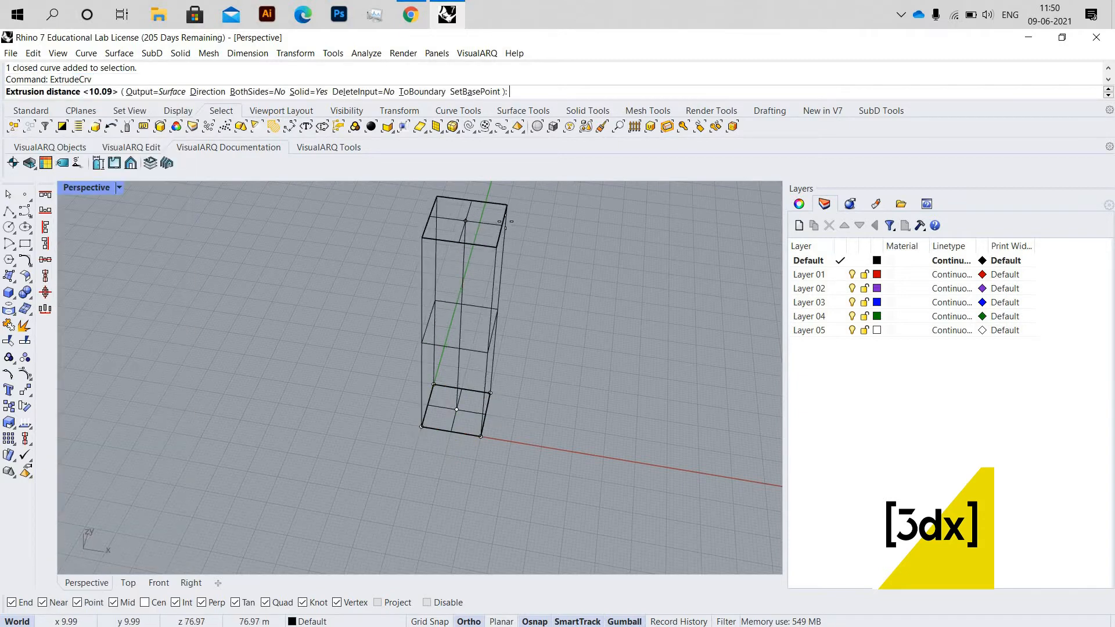
text(60)
key(Return)
Set the perspective viewport's display mode to Shaded
scroll(522, 343, down, 5)
right_drag(566, 333, 580, 329)
scroll(469, 315, up, 5)
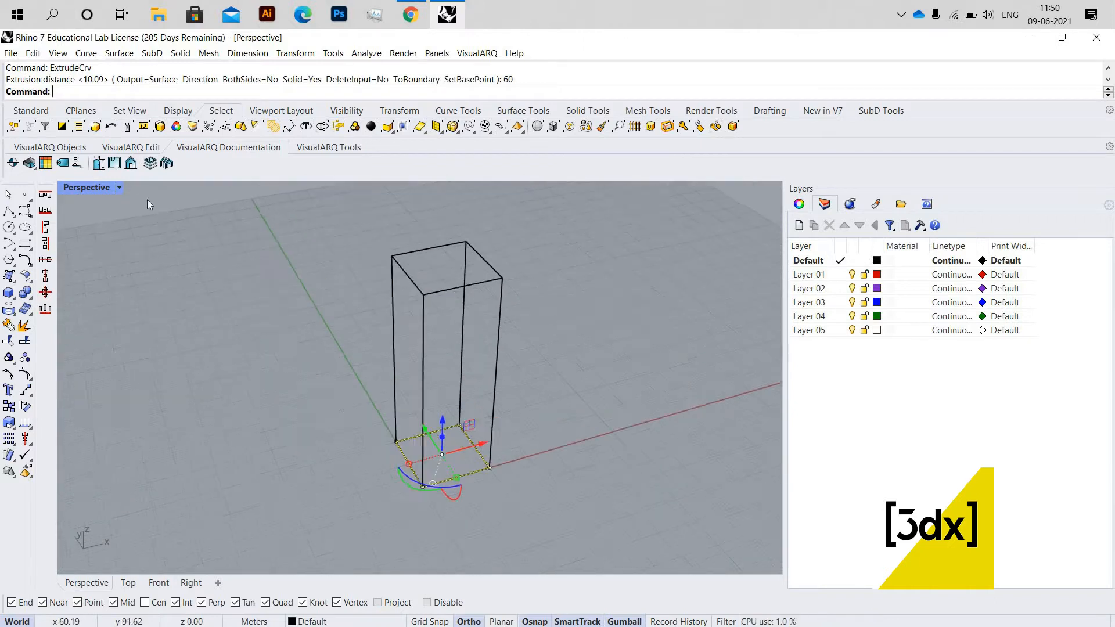
click(120, 187)
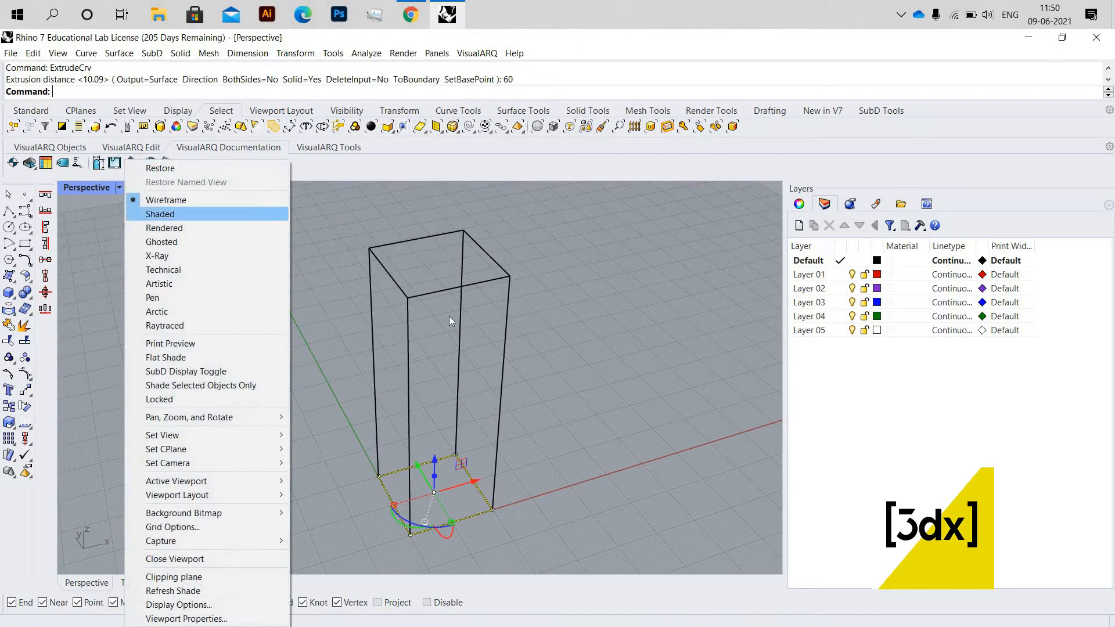
click(149, 213)
Draw a diagonal line across the box's top face, from the front corner at the origin to the opposite corner
scroll(446, 301, down, 3)
right_drag(328, 309, 517, 290)
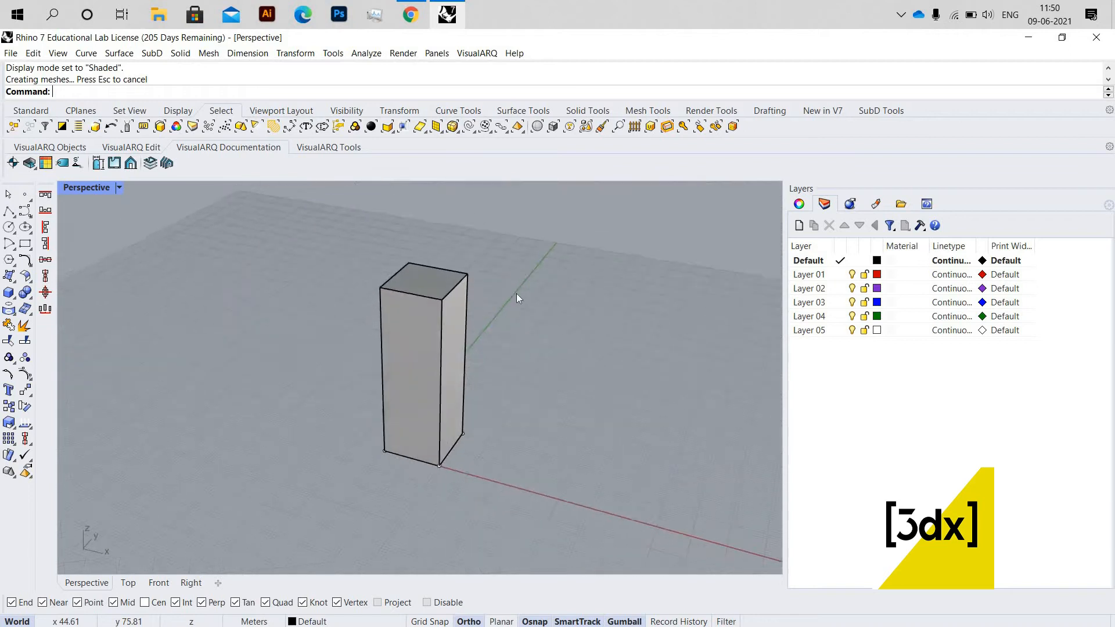
scroll(445, 296, up, 4)
right_drag(446, 268, 441, 311)
scroll(441, 312, up, 2)
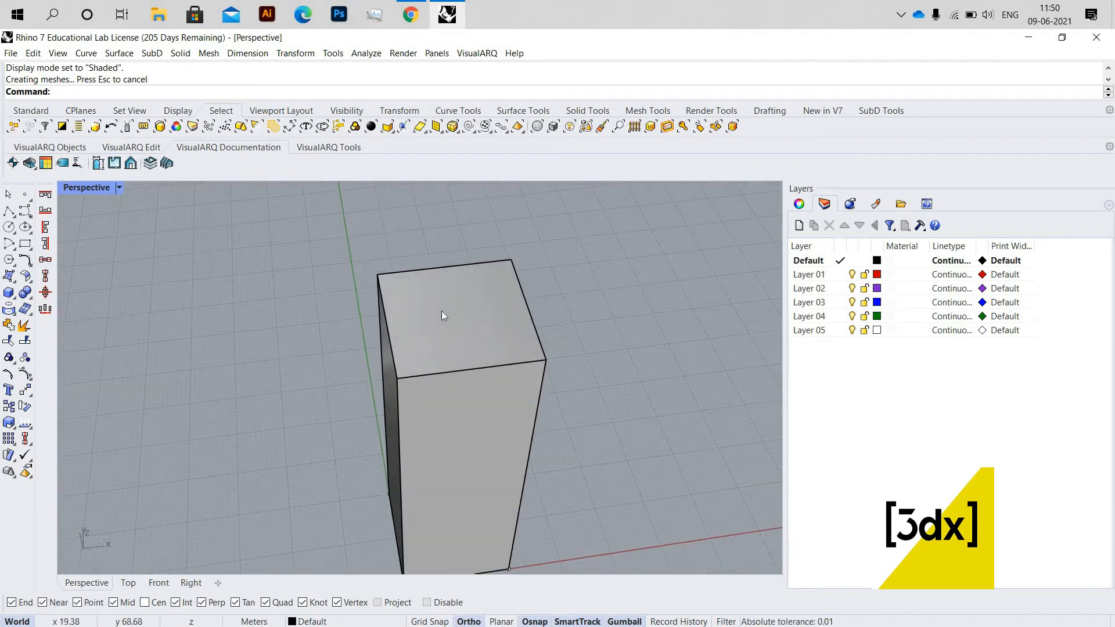
key(Return)
click(397, 378)
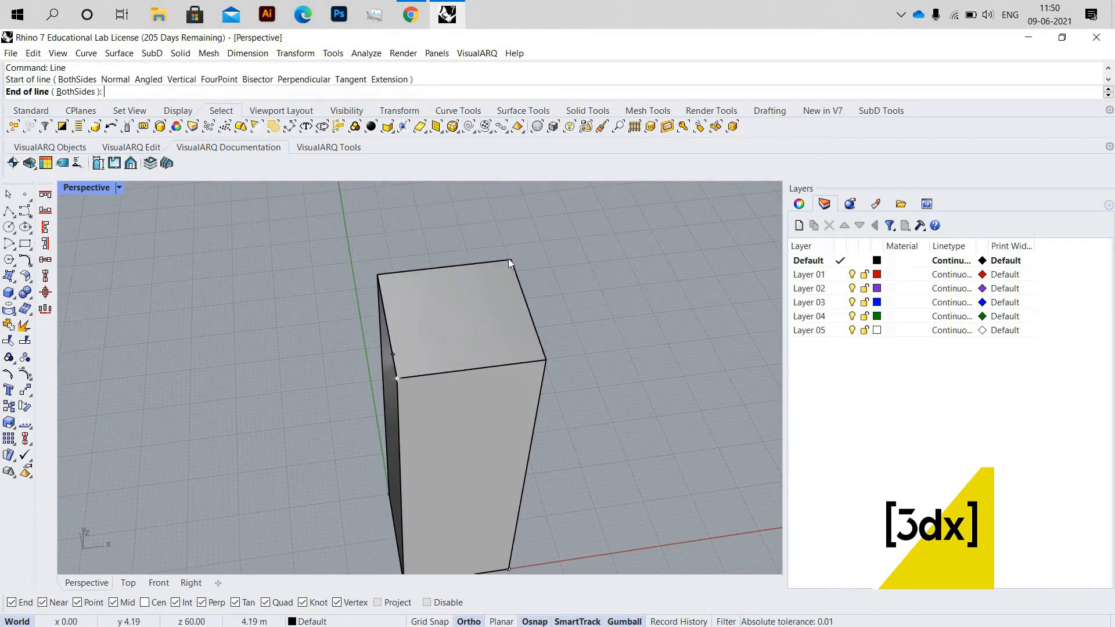
click(508, 259)
Copy the diagonal line from the box's front corner to a point about 3.3 m along the top face's front edge
click(415, 361)
scroll(417, 368, up, 2)
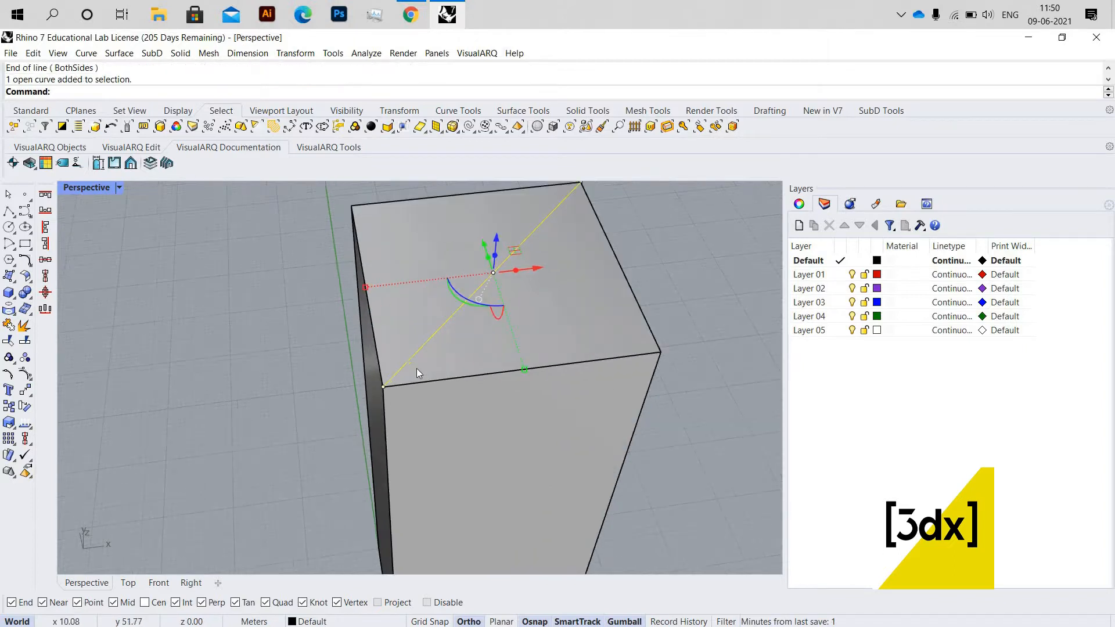
key(Return)
click(384, 397)
scroll(384, 398, up, 3)
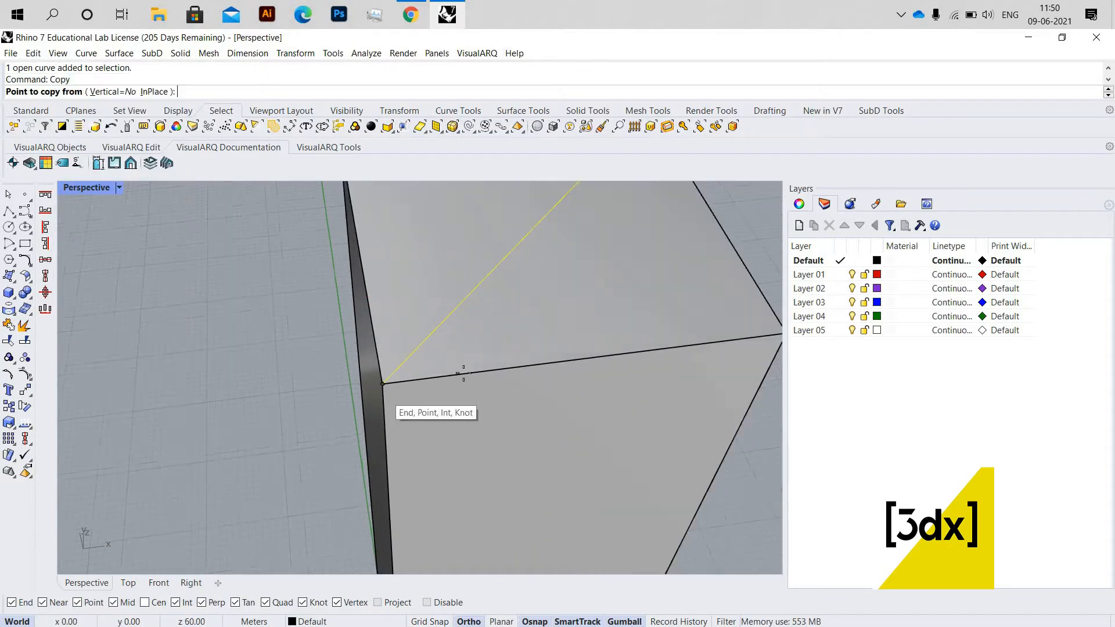
click(453, 374)
key(Return)
Copy the second diagonal line two more times along the front edge, using the spacing between the first two lines
click(464, 366)
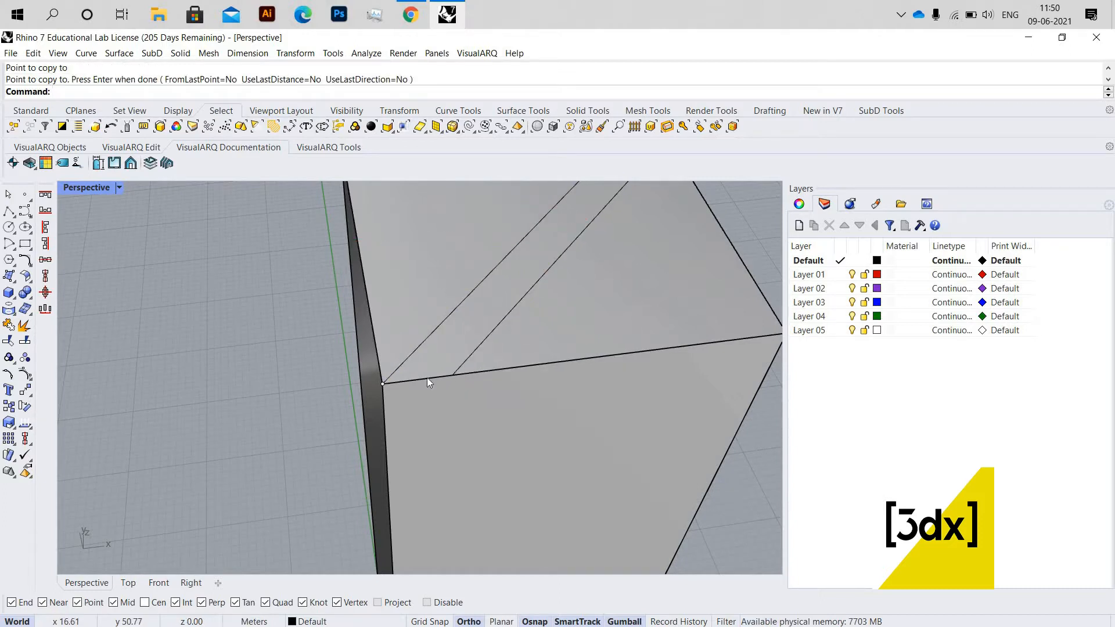
key(Return)
text(Cop)
key(Return)
click(452, 375)
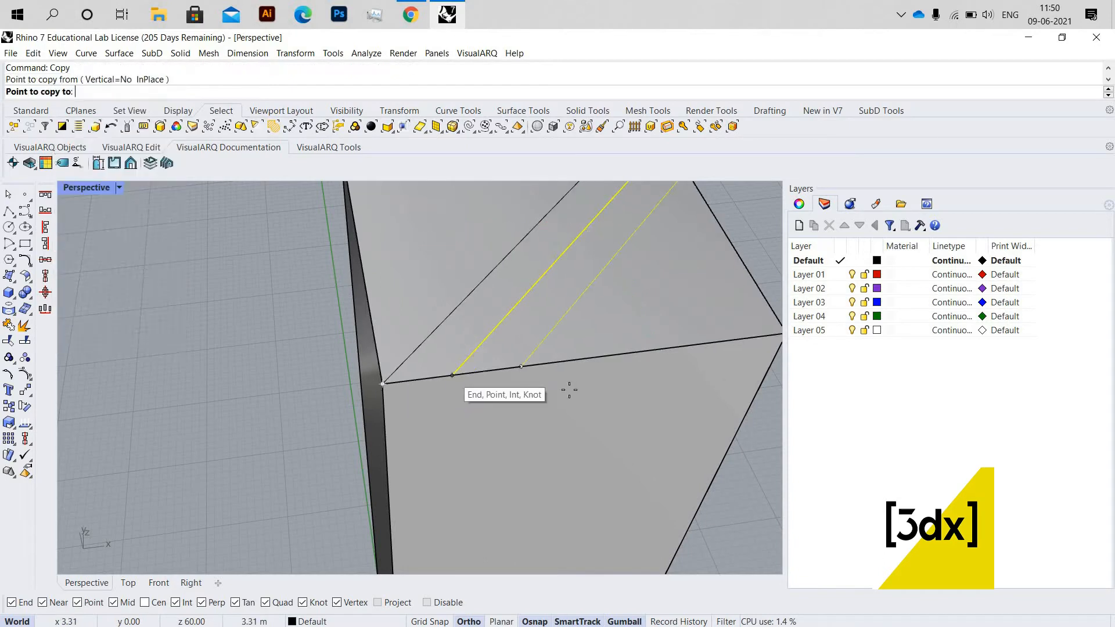
click(527, 381)
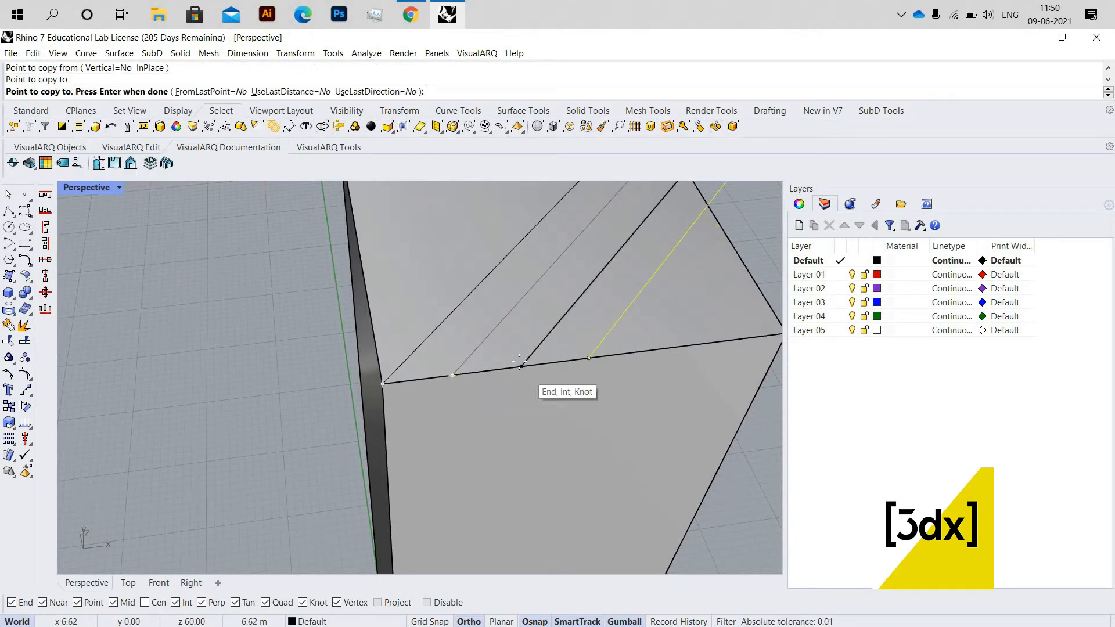
click(589, 358)
key(Return)
key(Escape)
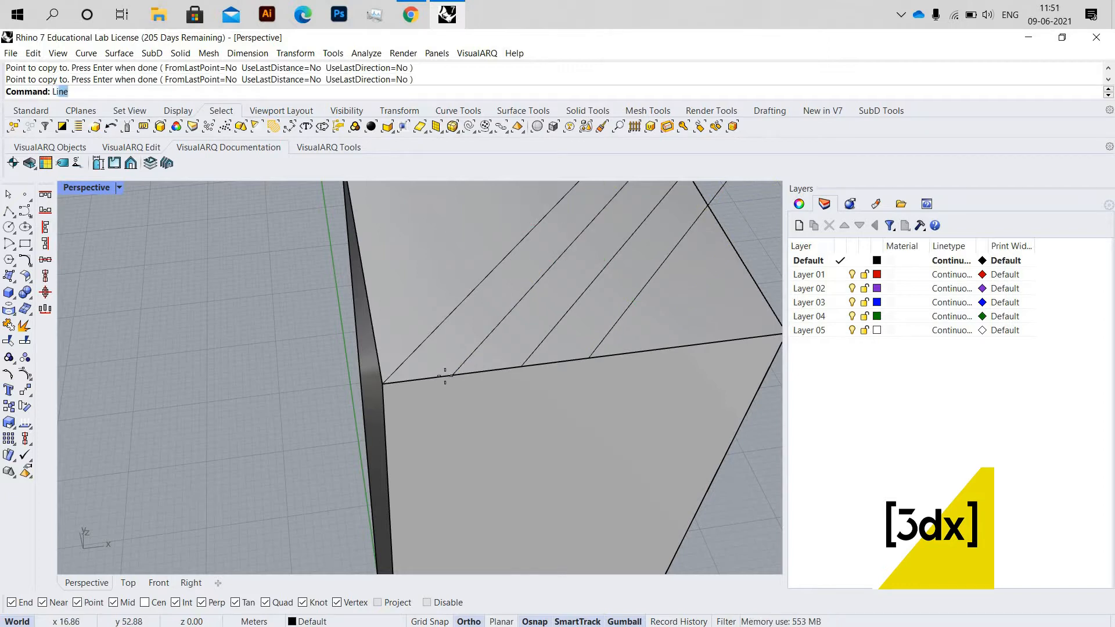
Draw a line from the second diagonal's front end perpendicular to the first diagonal, and another from that meeting point to the box corner
key(Return)
click(416, 353)
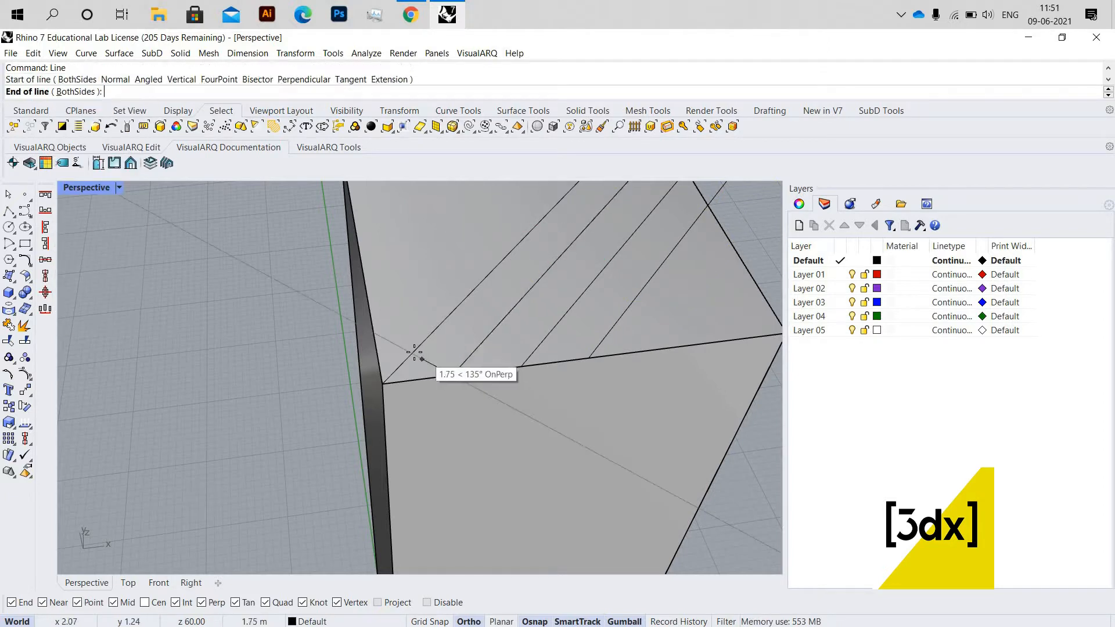
click(439, 360)
scroll(442, 361, up, 5)
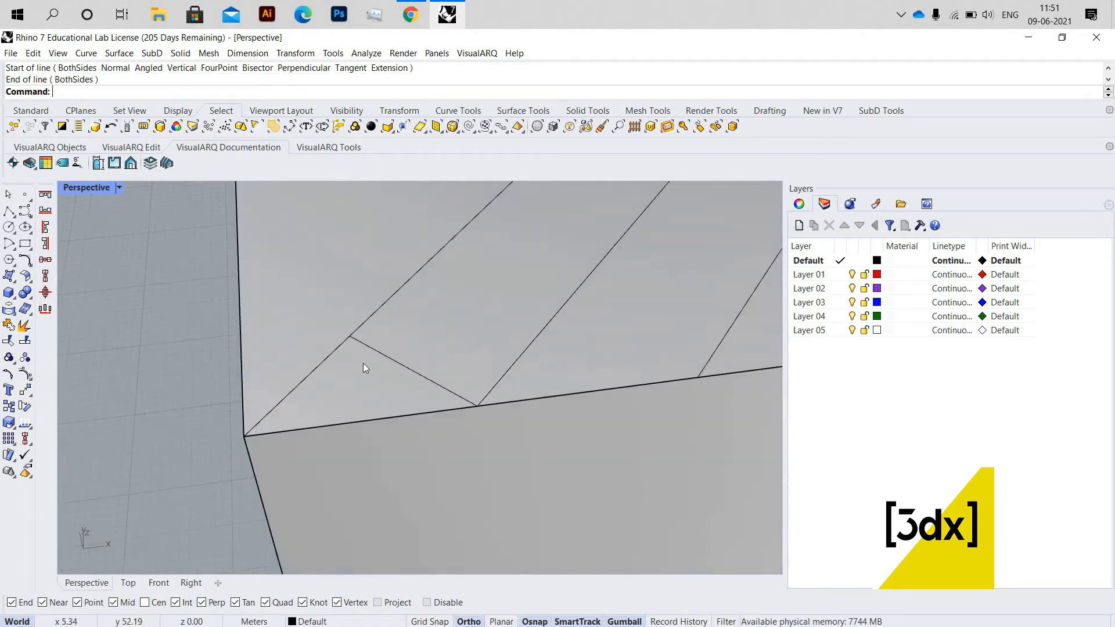
key(Return)
click(348, 338)
click(300, 383)
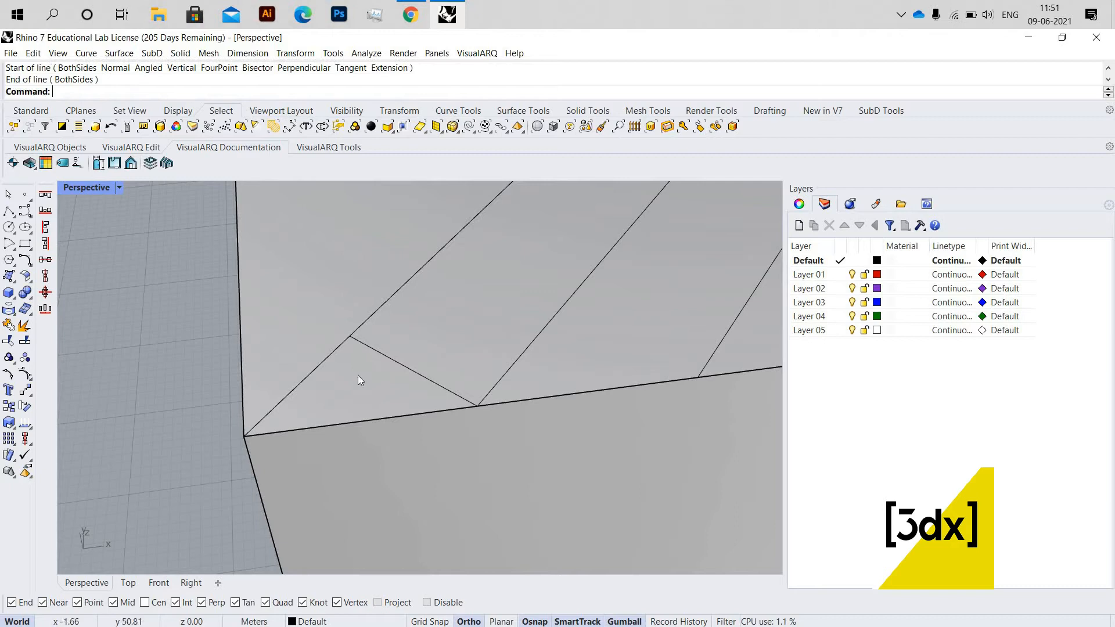
Mirror the two short lines across the top face's front edge, keeping the originals
click(360, 434)
shift+click(410, 370)
click(411, 370)
text(Mirror)
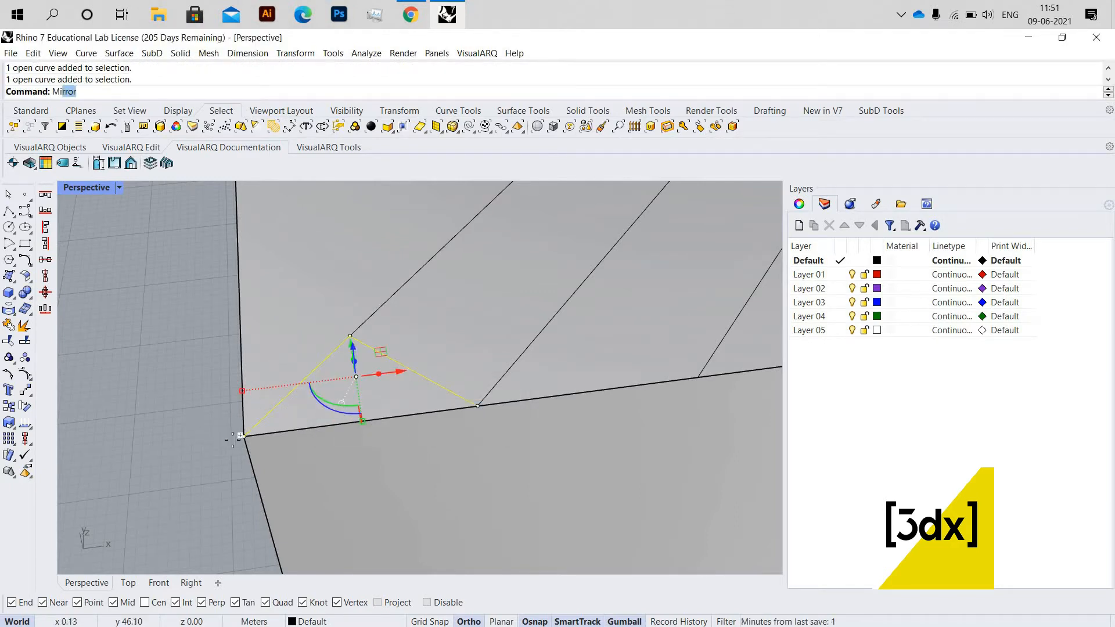
key(Return)
click(243, 436)
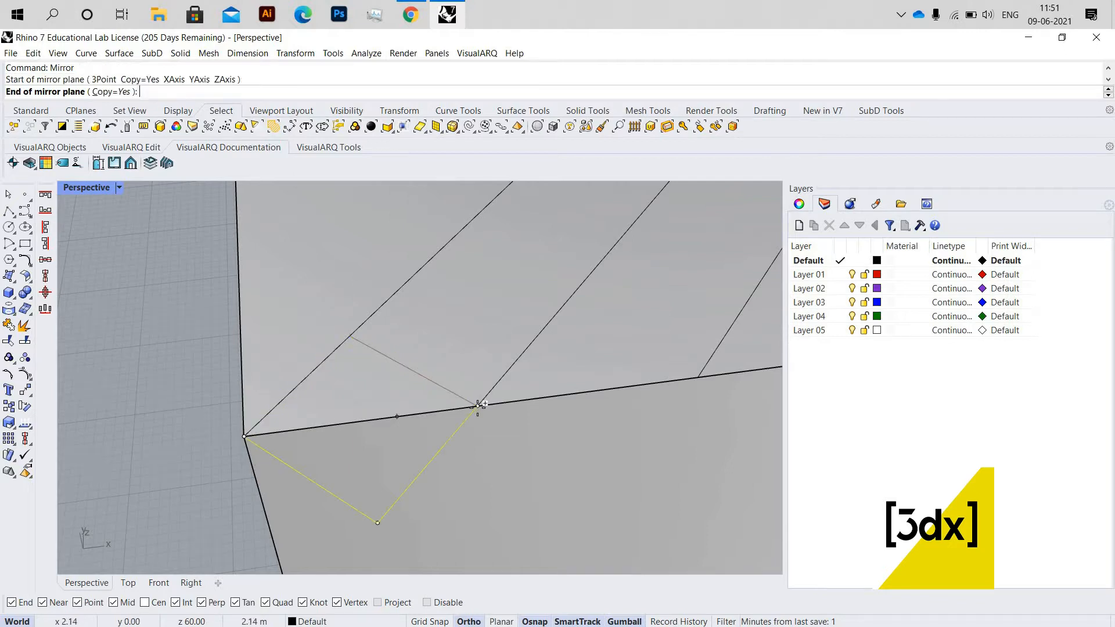
click(477, 418)
key(Escape)
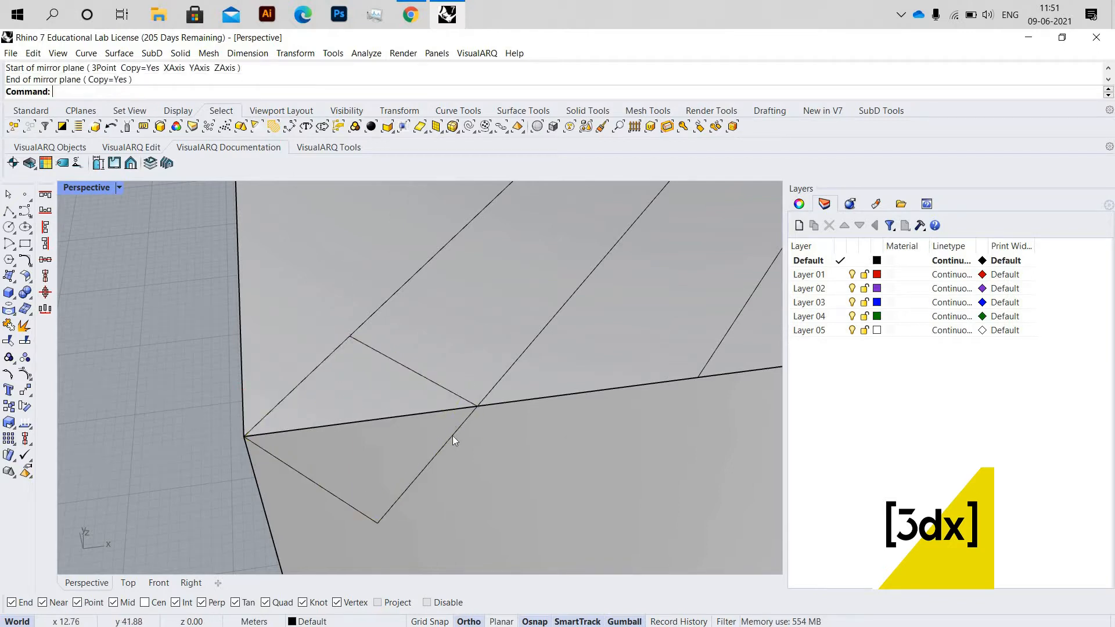
Trace the four short lines with a closed polyline to form a single small square
text(Pol)
key(Return)
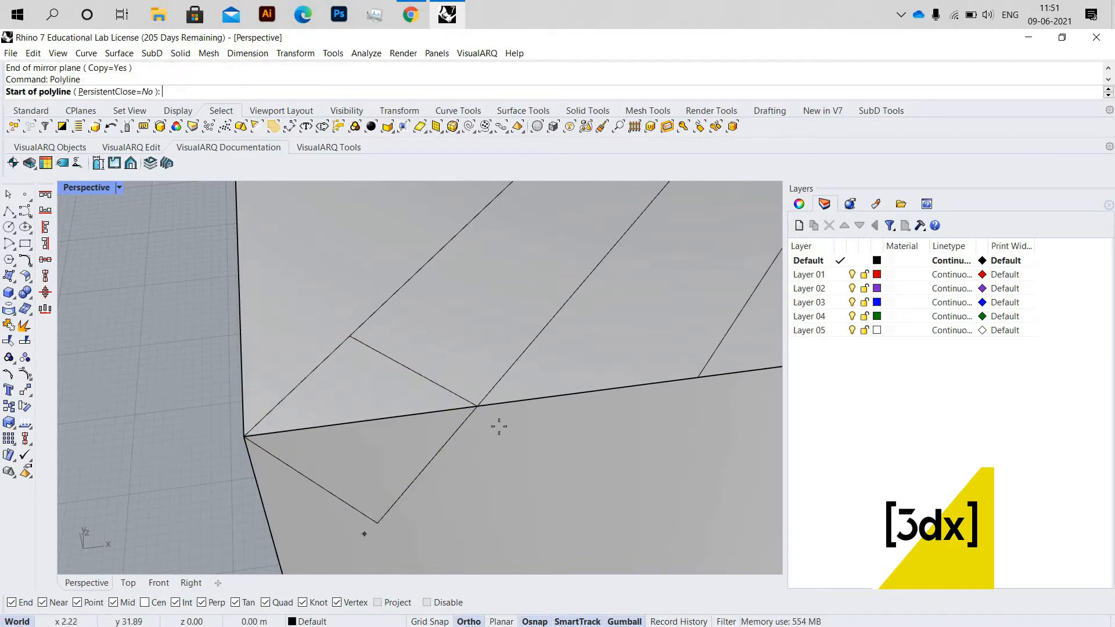
click(377, 522)
click(477, 406)
click(355, 347)
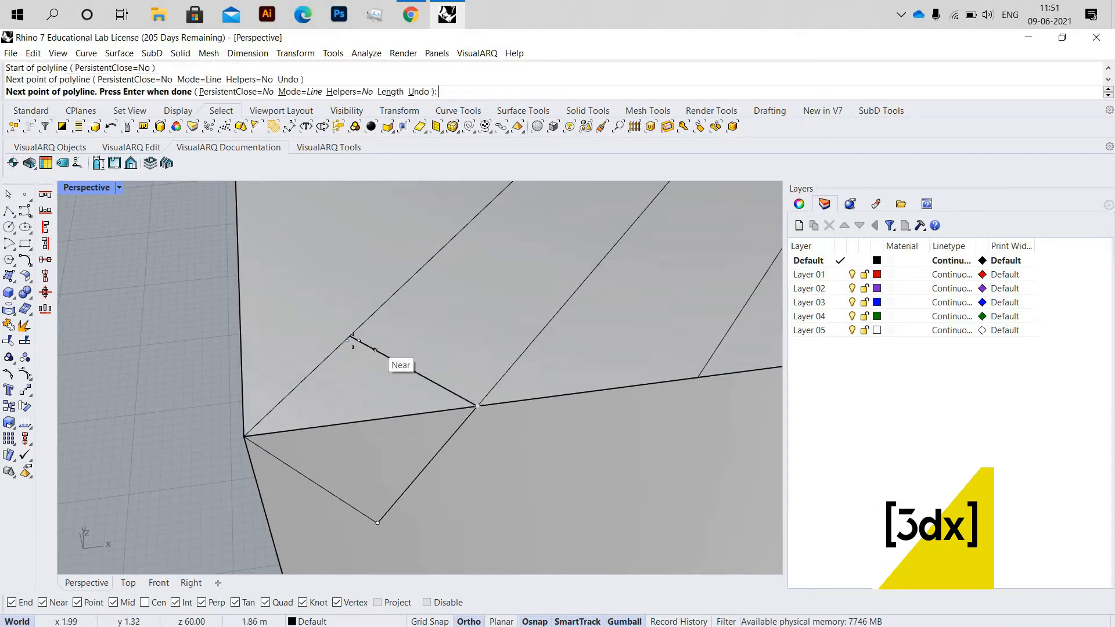
click(244, 437)
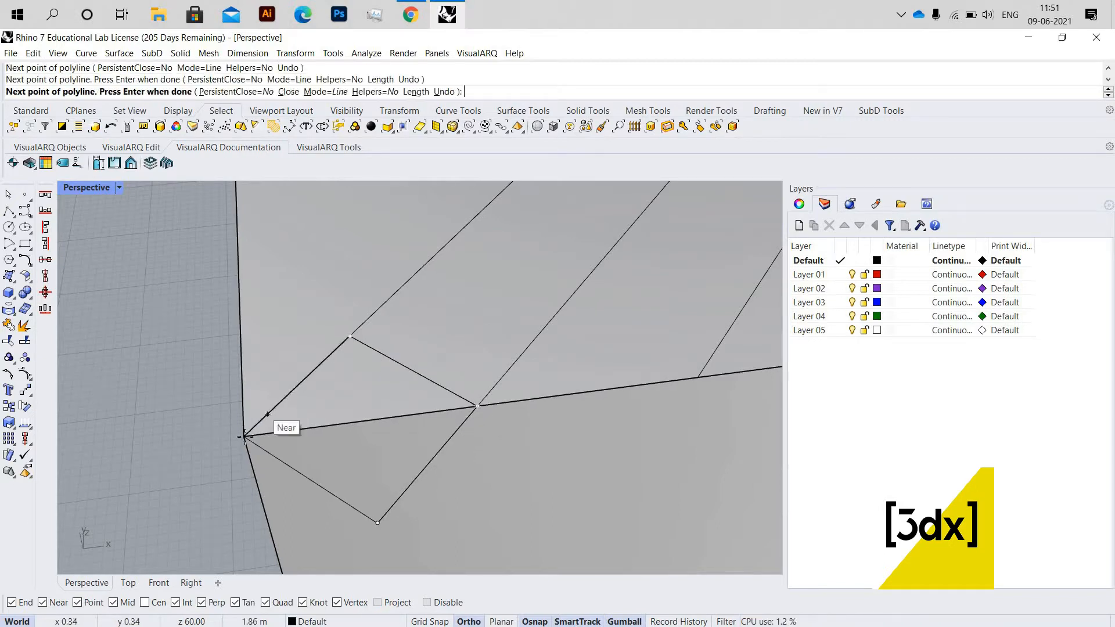
click(388, 513)
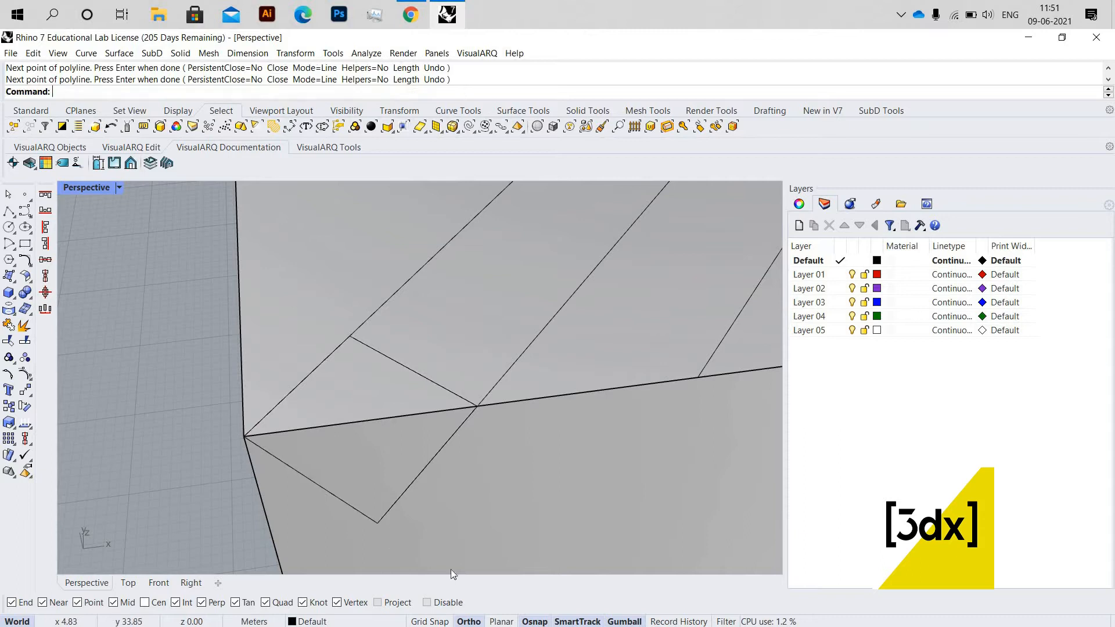
Copy the small square three times, corner to corner, to form a two-by-two grid at the box corner
click(388, 513)
click(453, 559)
text(C)
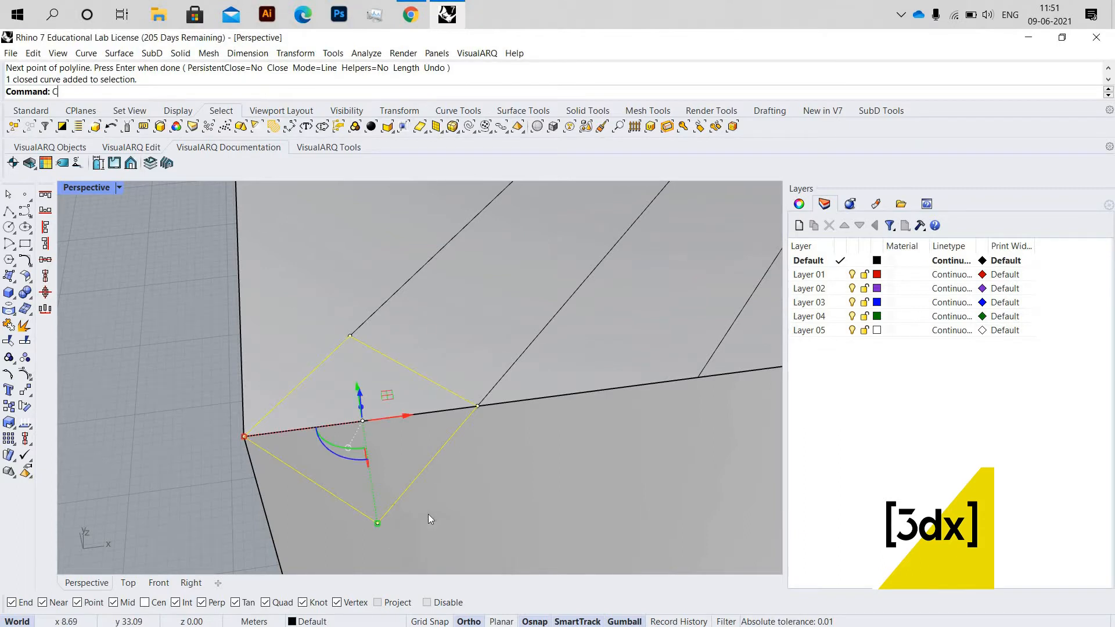
text(op)
key(Return)
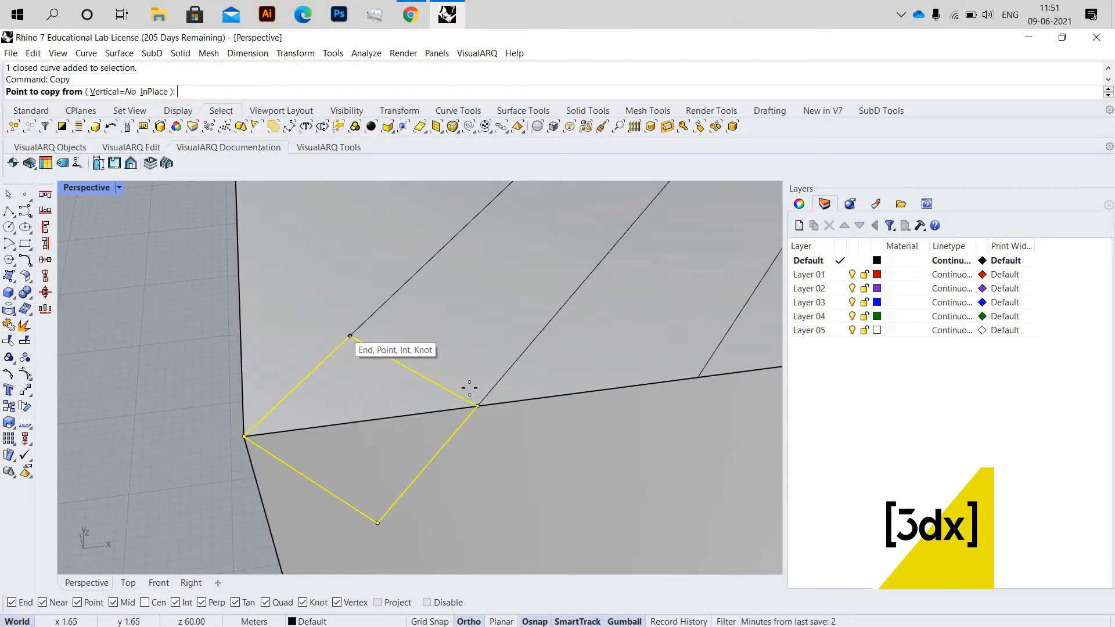
click(350, 336)
click(478, 406)
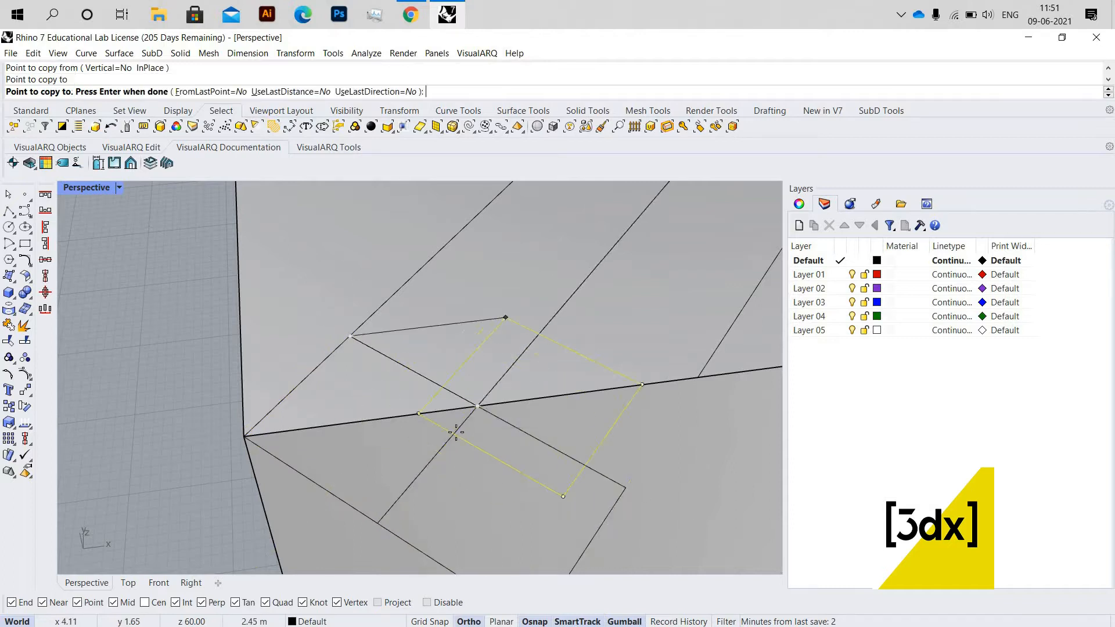
scroll(528, 341, down, 7)
click(392, 389)
key(Return)
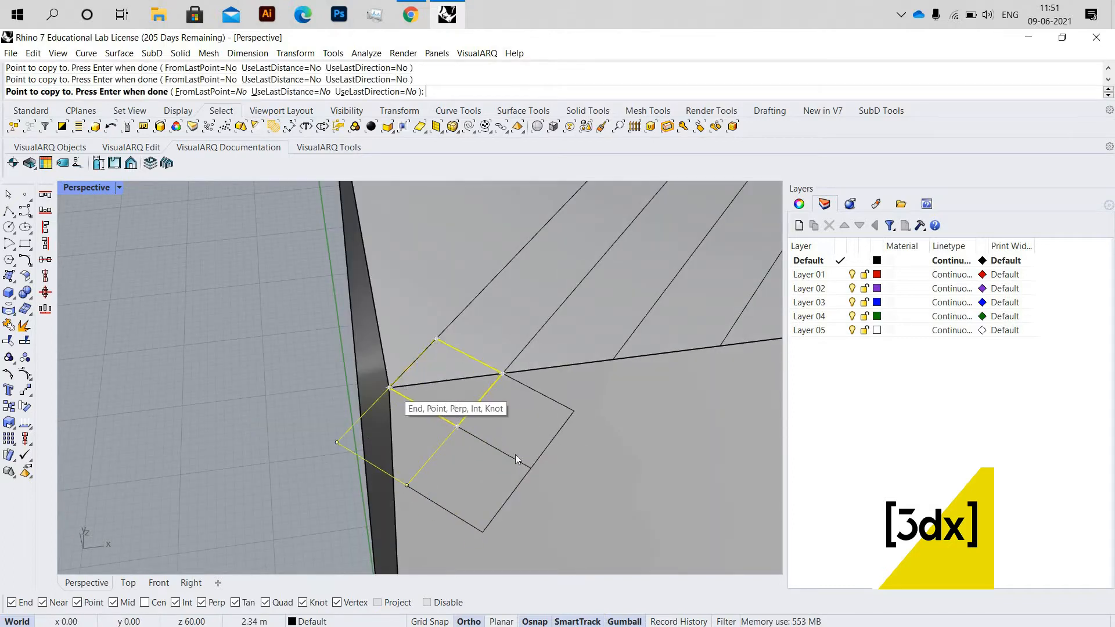
Draw a closed polyline around the outer outline of the two-by-two grid of squares
text(Po)
key(Return)
click(482, 531)
click(573, 411)
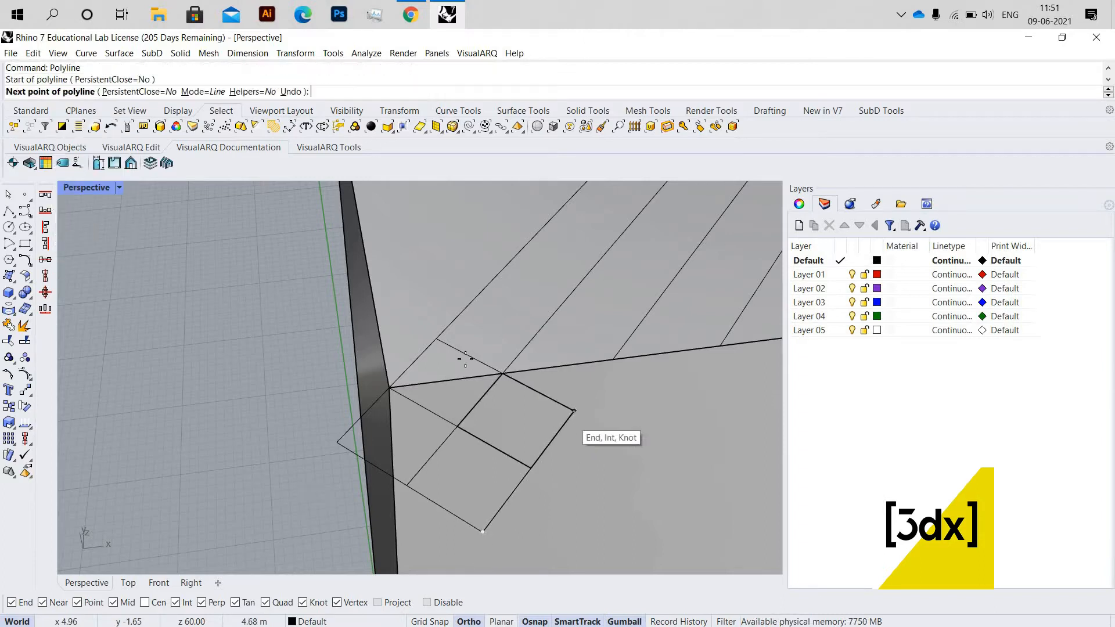
click(574, 411)
click(437, 339)
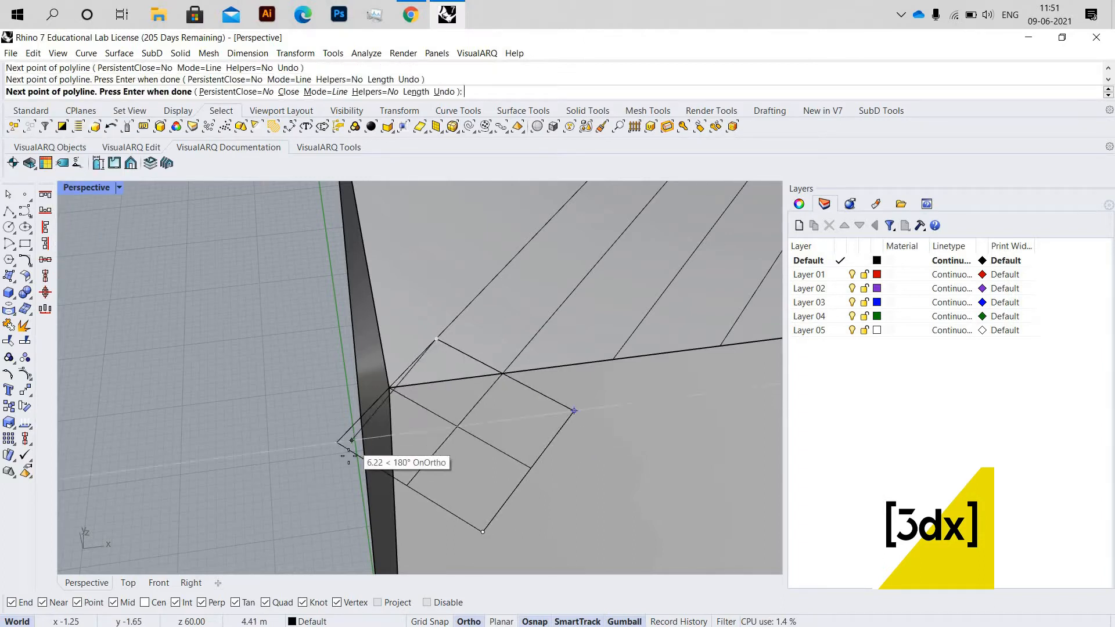
click(339, 442)
click(483, 531)
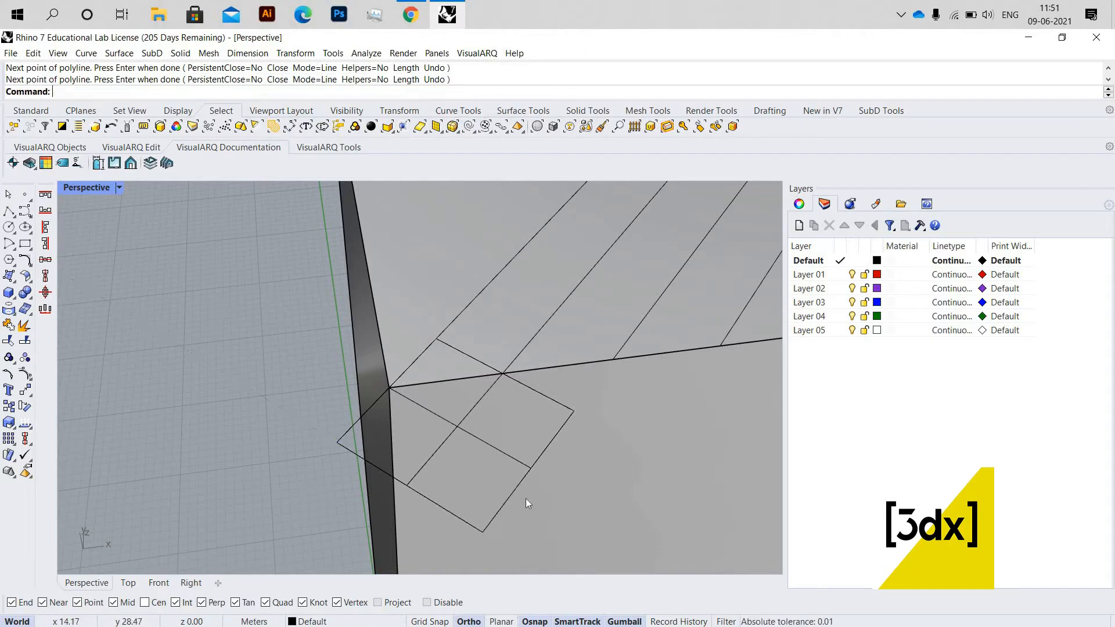
click(508, 496)
click(545, 553)
right_drag(541, 511, 522, 444)
key(Escape)
scroll(524, 445, up, 3)
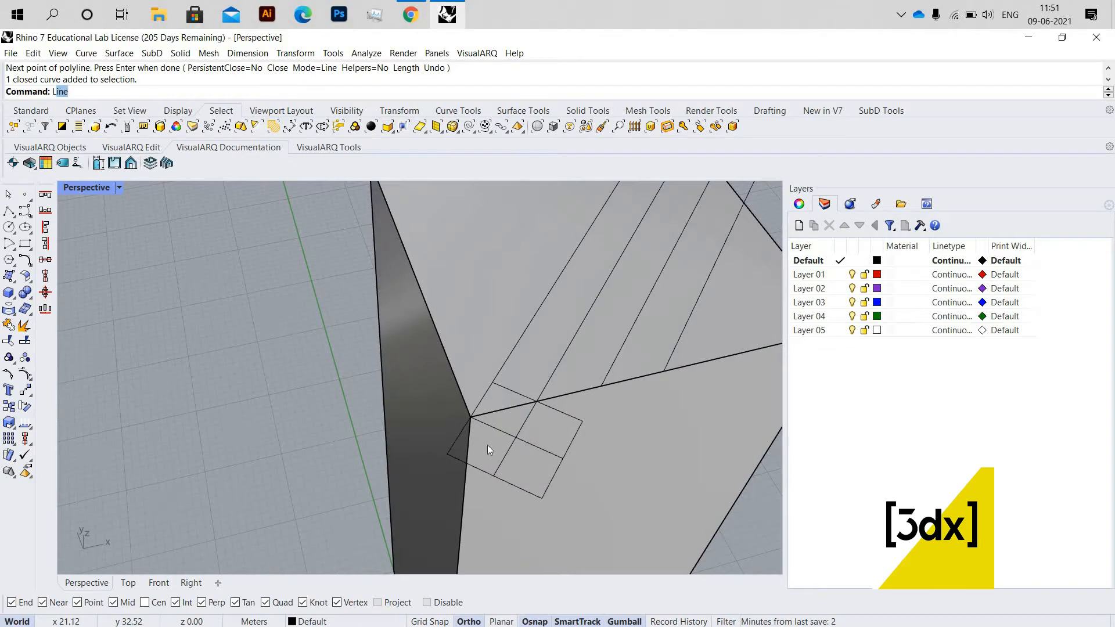
Draw a line along the front outer edge of the two-by-two grid, from its outermost corner to the front corner
key(Return)
click(447, 454)
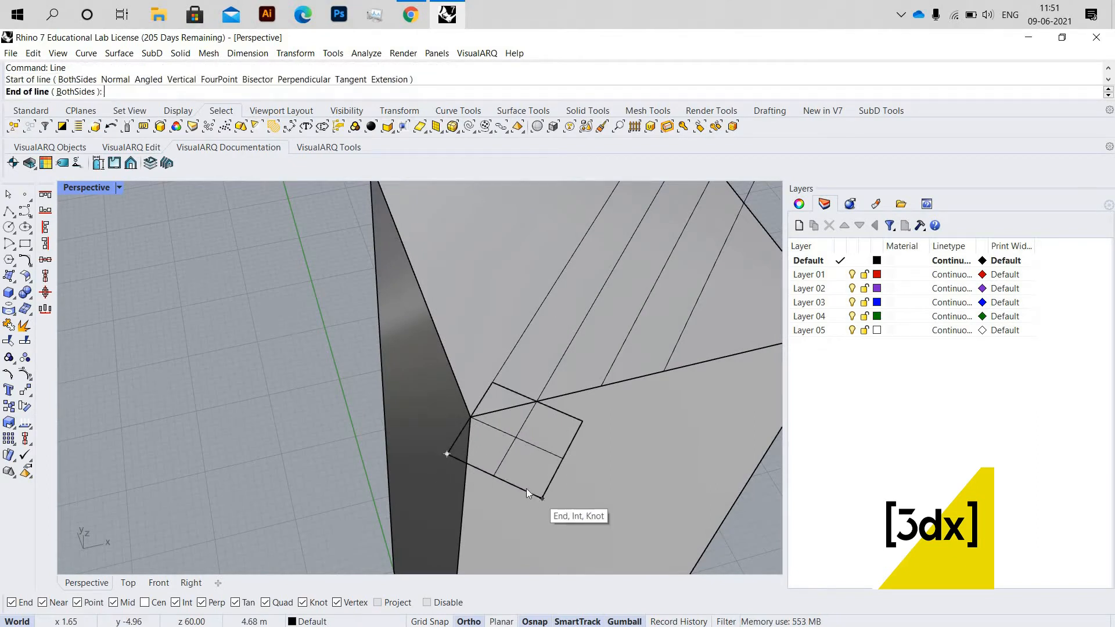
click(540, 510)
Rotate the new line about its end at the grid's outermost corner until it runs parallel to the x-axis
click(540, 511)
click(557, 536)
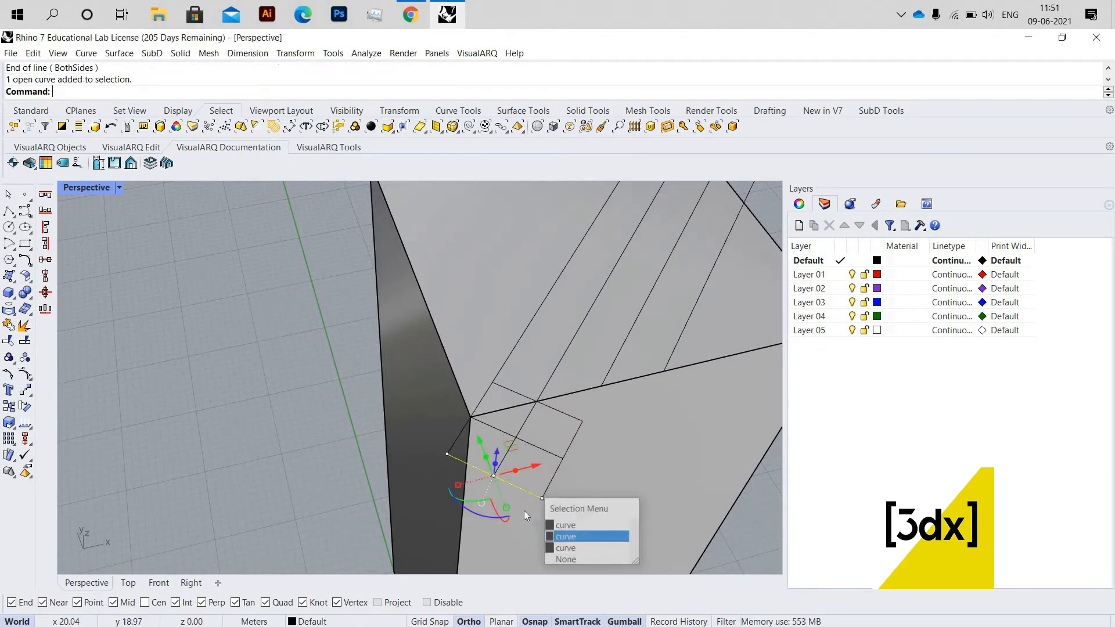
key(Return)
click(446, 453)
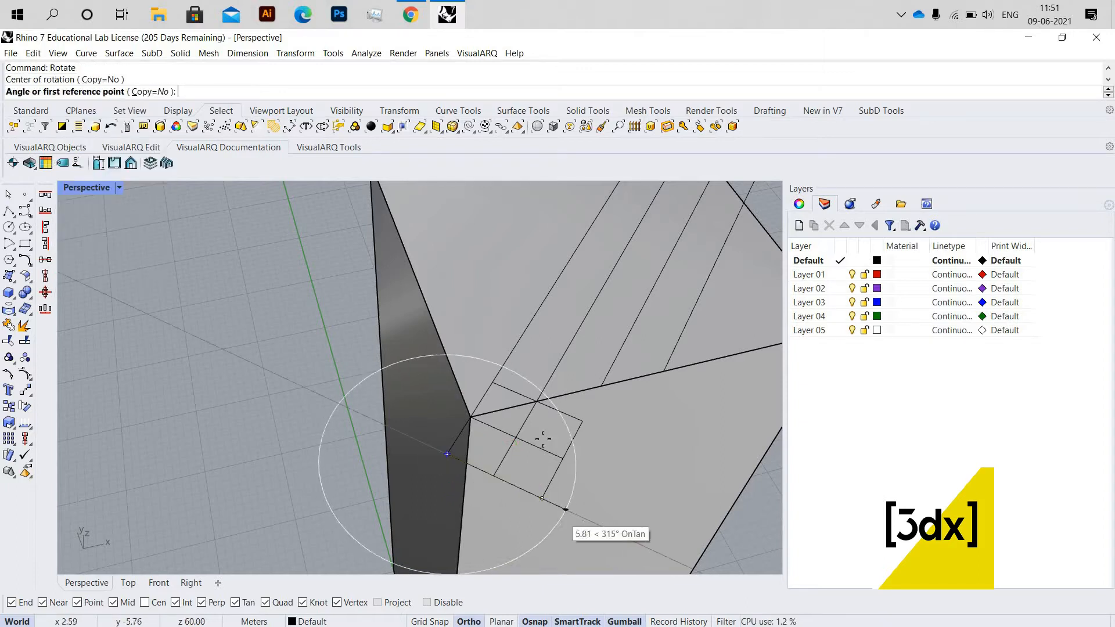
click(542, 498)
click(543, 432)
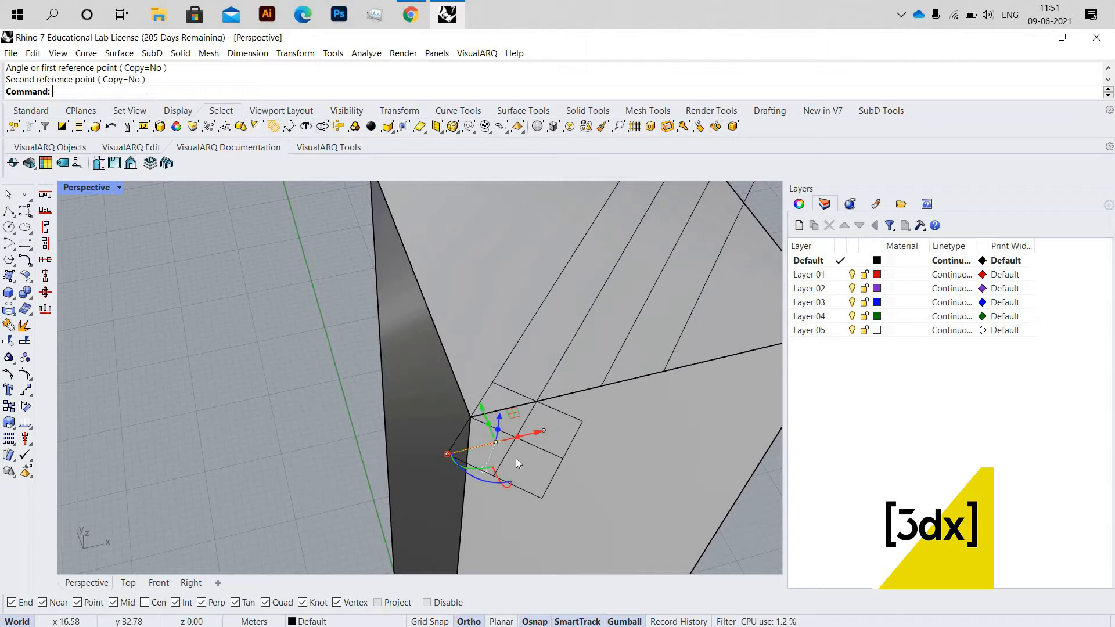
Turn the line vertical and move it so its upper end sits on the grid's outermost corner
scroll(516, 458, up, 4)
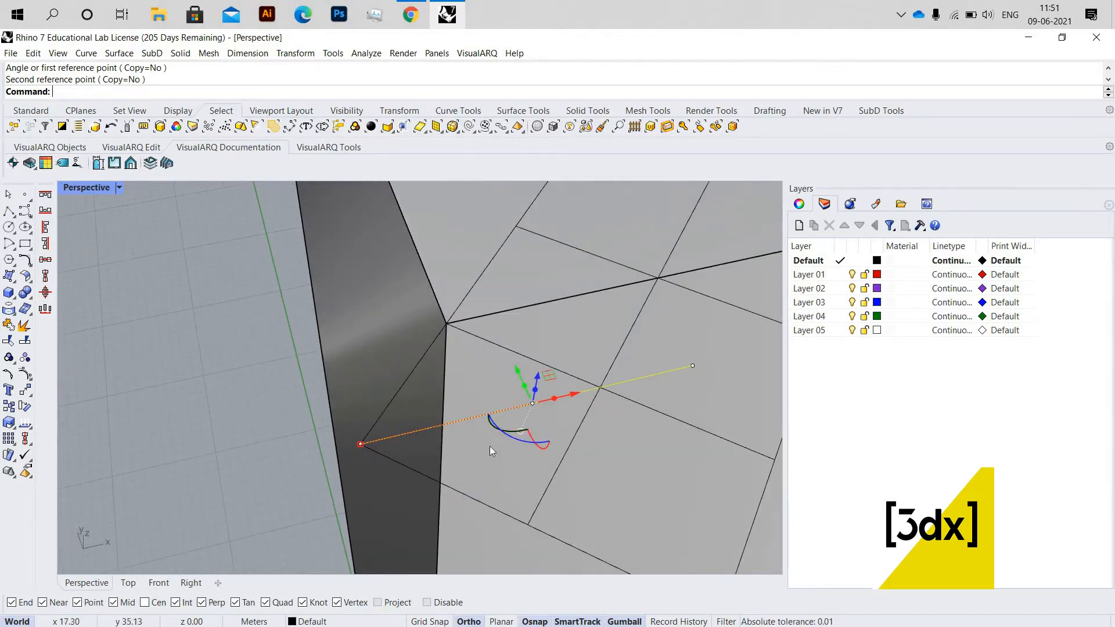
drag(492, 429, 551, 323)
text(Move)
key(Return)
click(555, 279)
click(327, 344)
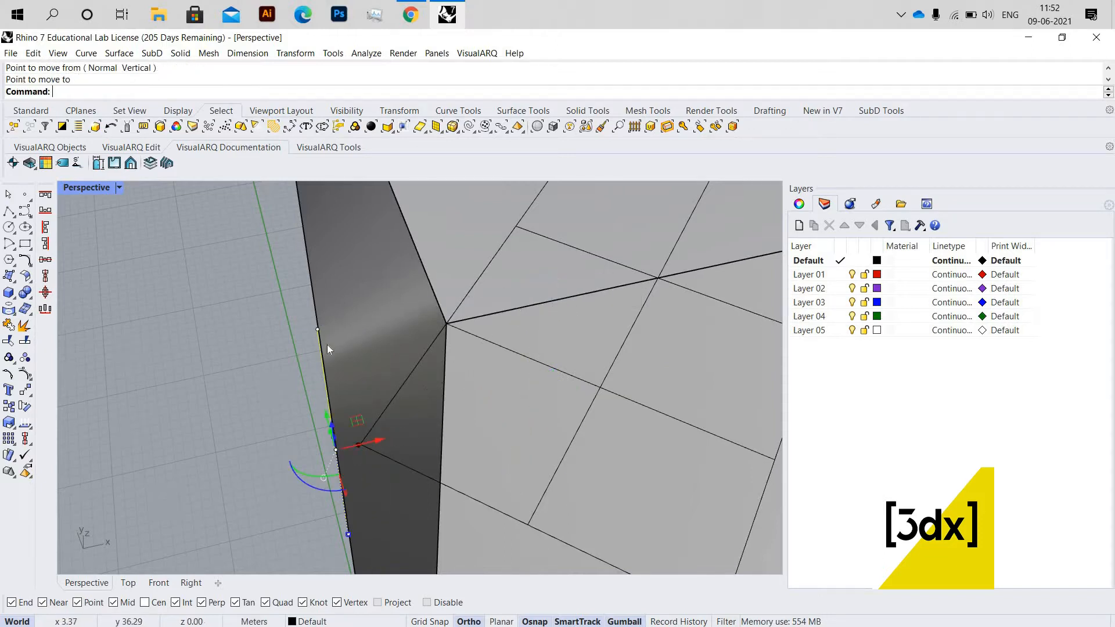
key(Return)
click(318, 330)
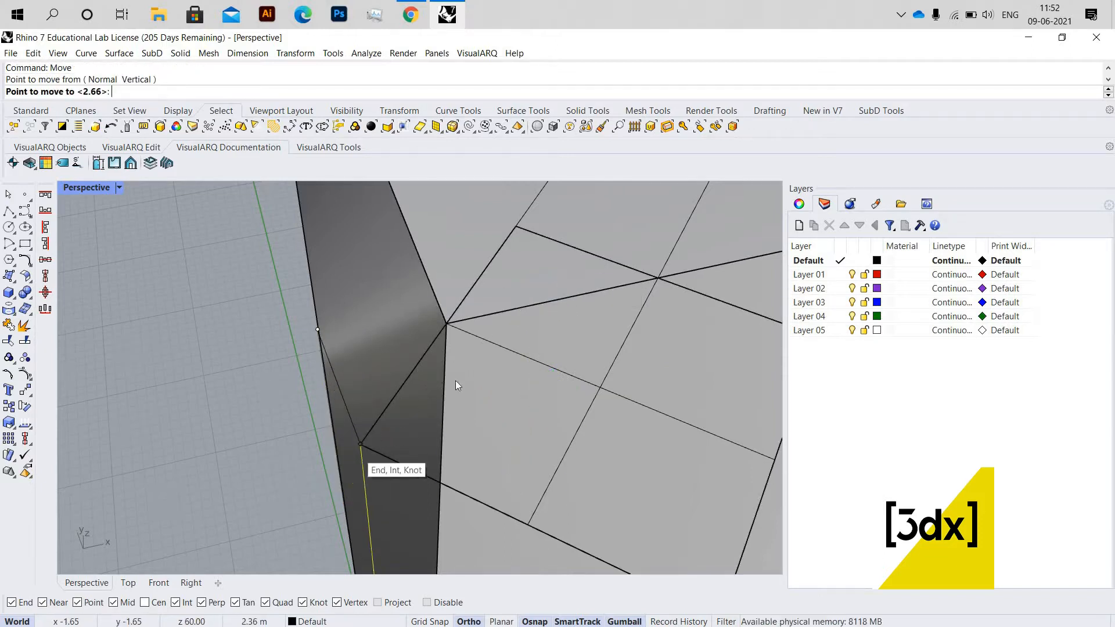
click(361, 444)
scroll(491, 375, down, 8)
right_drag(484, 347, 488, 360)
key(Escape)
scroll(487, 354, up, 3)
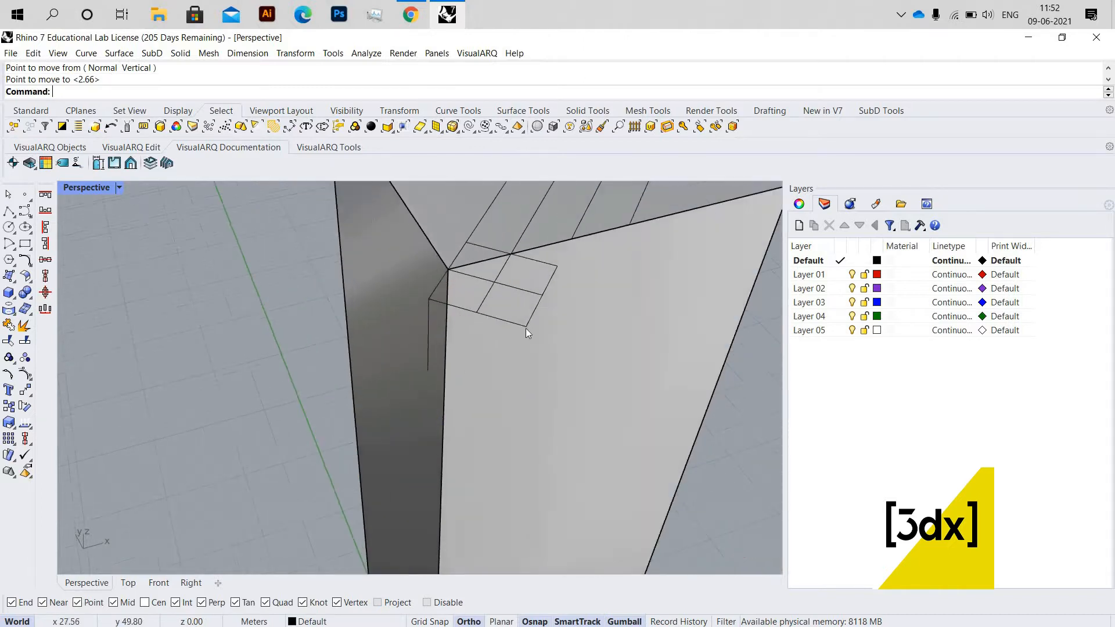
click(530, 322)
click(566, 364)
text(Explode)
key(Return)
key(ctrl+z)
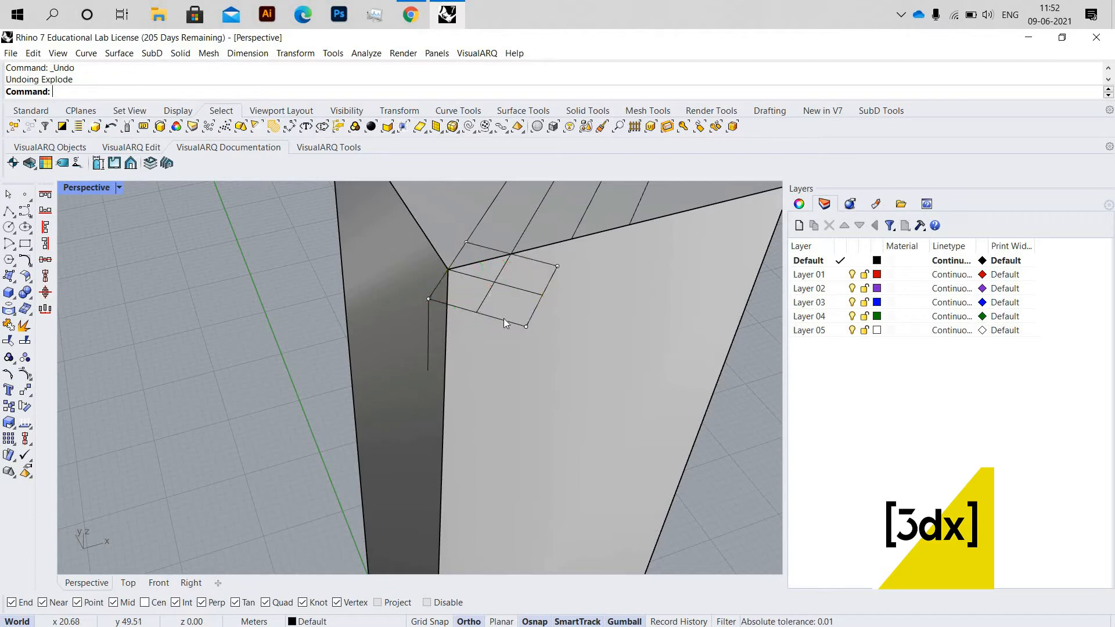
Extrude the grid's outer square downward as a solid to the lower end of the vertical line, forming a cube
click(506, 319)
click(558, 362)
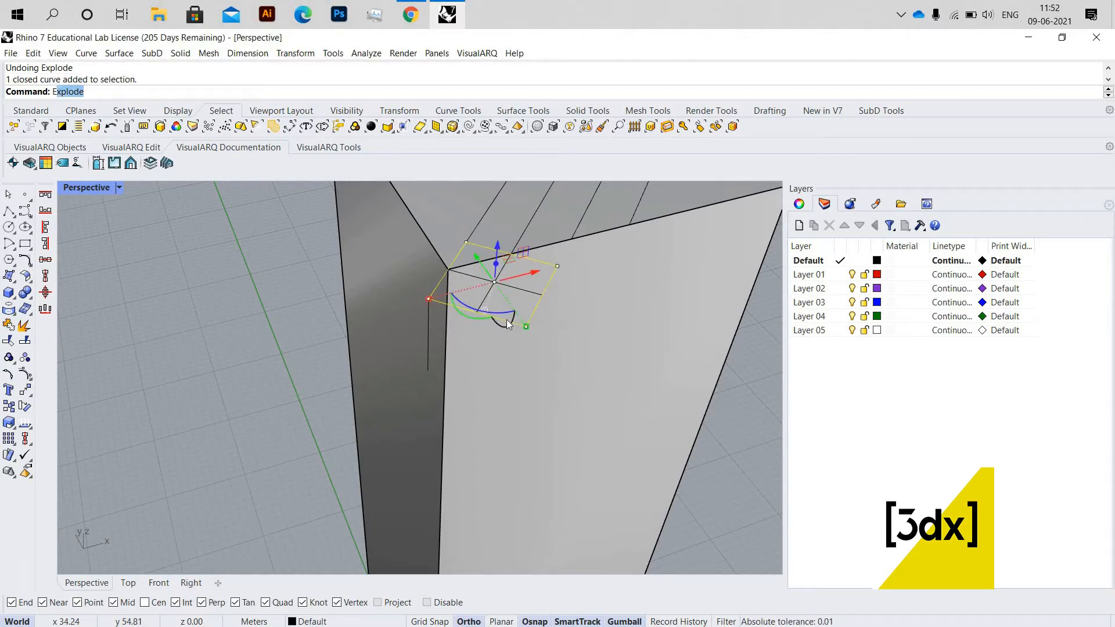
text(ExtrudeCrv)
key(Return)
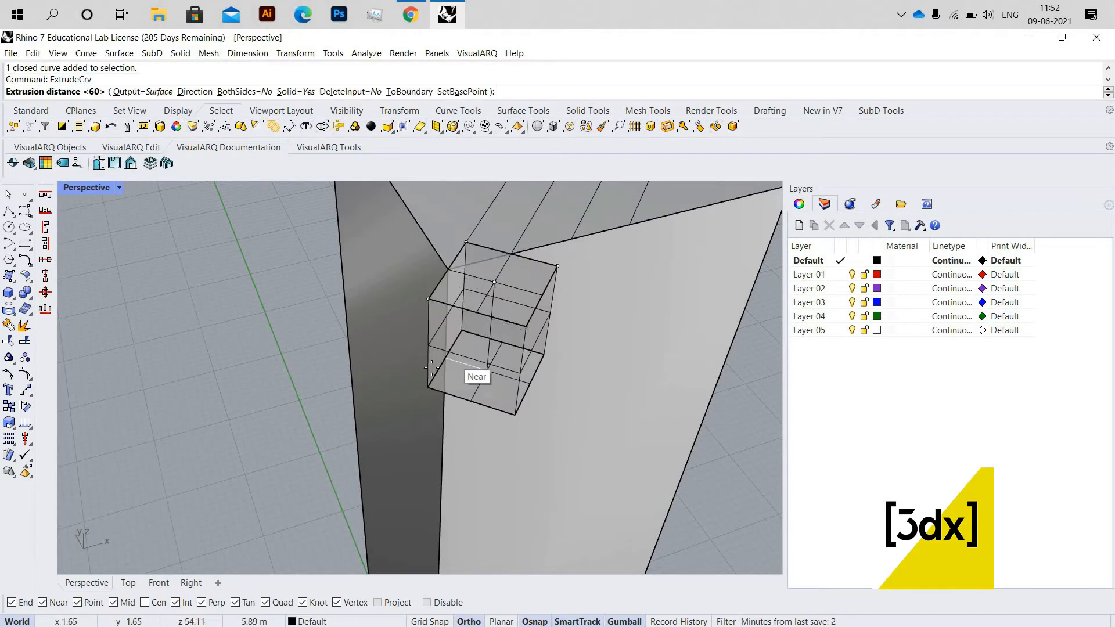
click(427, 371)
Duplicate the cube and place the copy away from the tower, below and in front of the original
right_drag(455, 388, 383, 383)
scroll(455, 380, down, 4)
right_drag(425, 340, 488, 332)
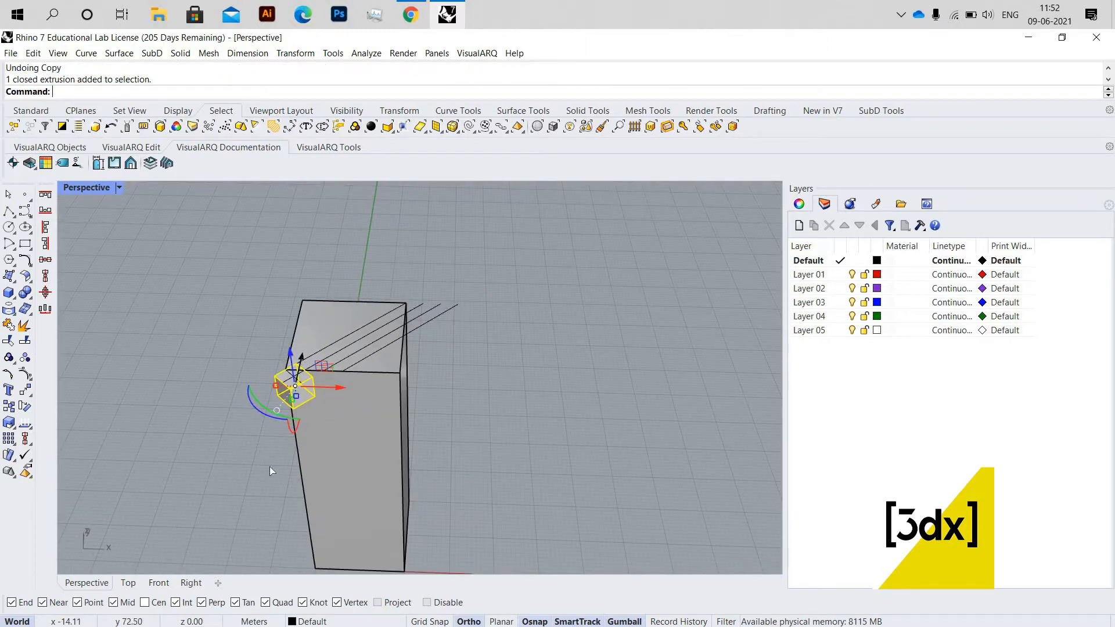
alt+drag(301, 356, 268, 499)
Define the cube at the tower corner as block Block 01, using its lower front corner as base point
scroll(298, 399, up, 7)
click(298, 399)
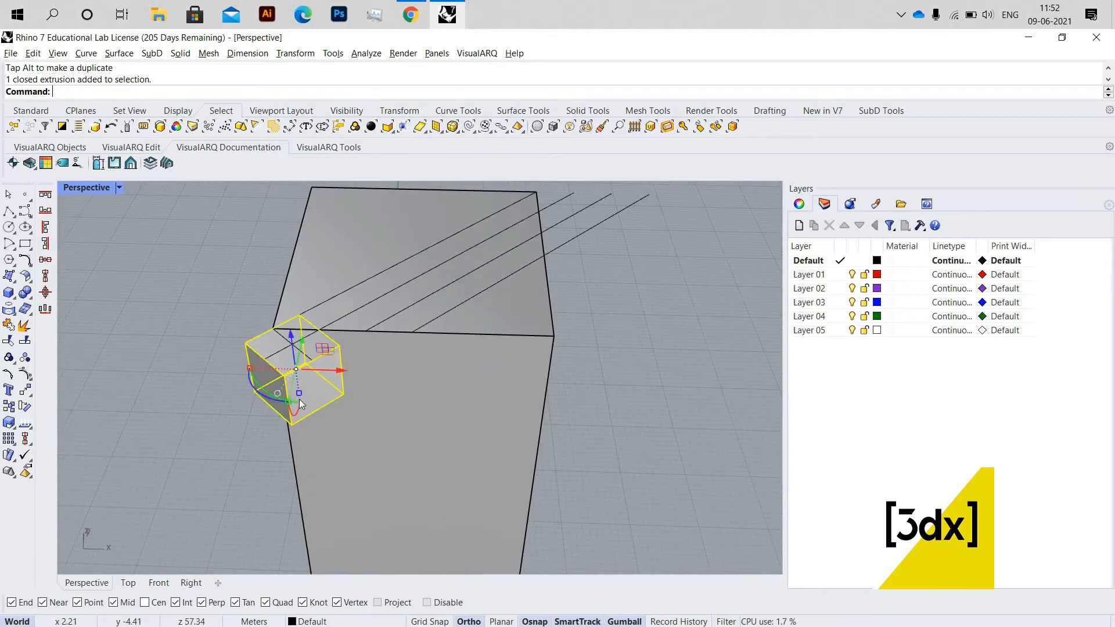
key(Return)
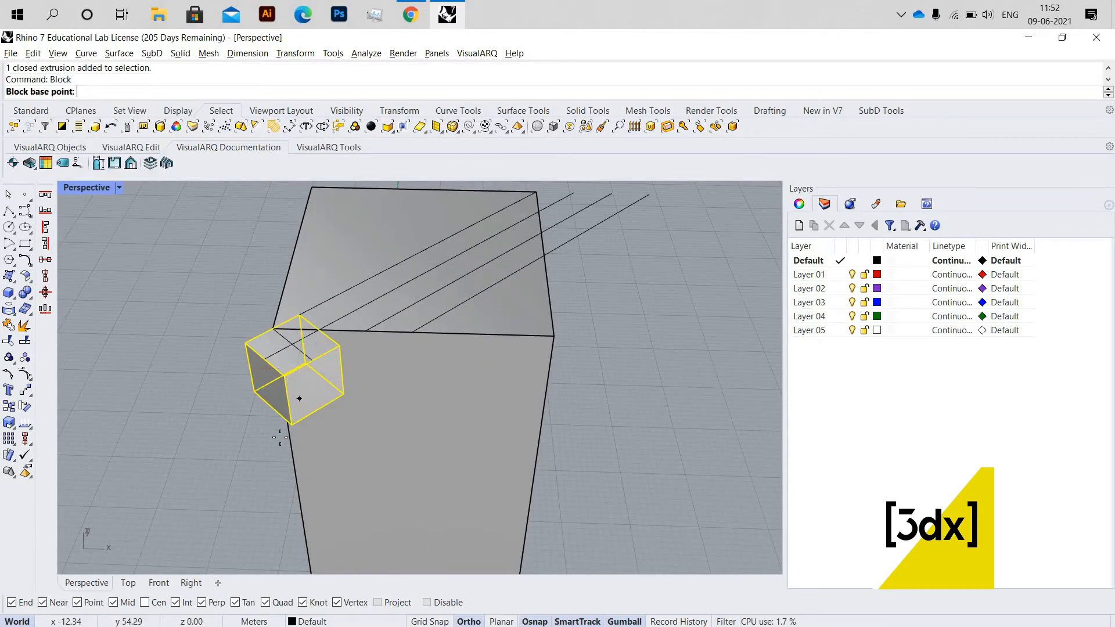
click(288, 424)
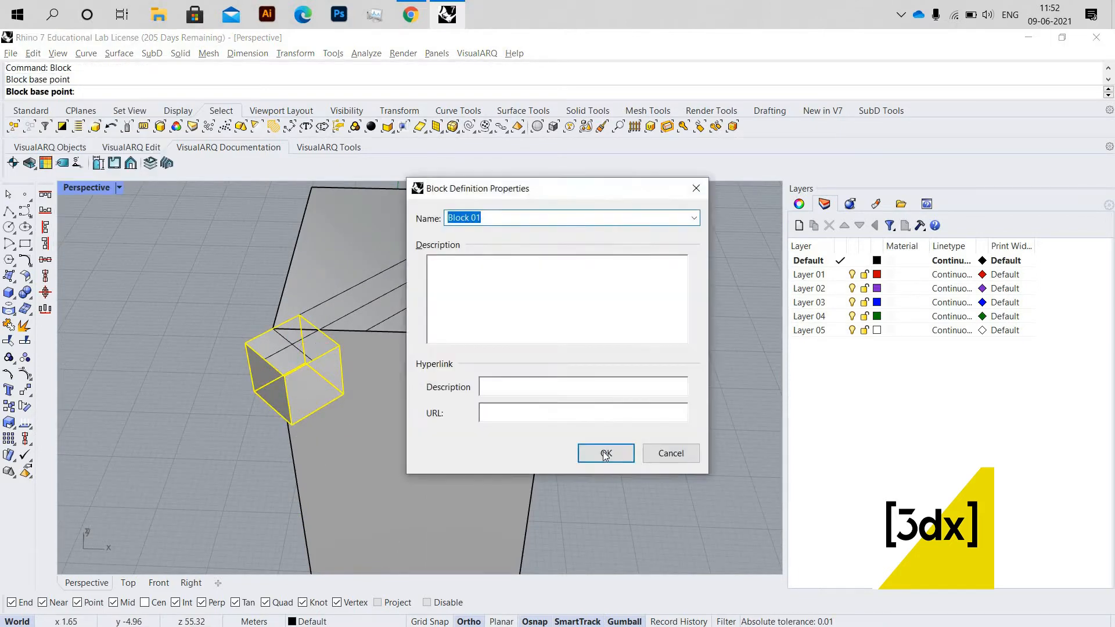
key(Return)
Define the separate duplicate cube as its own block named Block 02
scroll(371, 448, down, 5)
click(328, 463)
text(Blo)
key(Return)
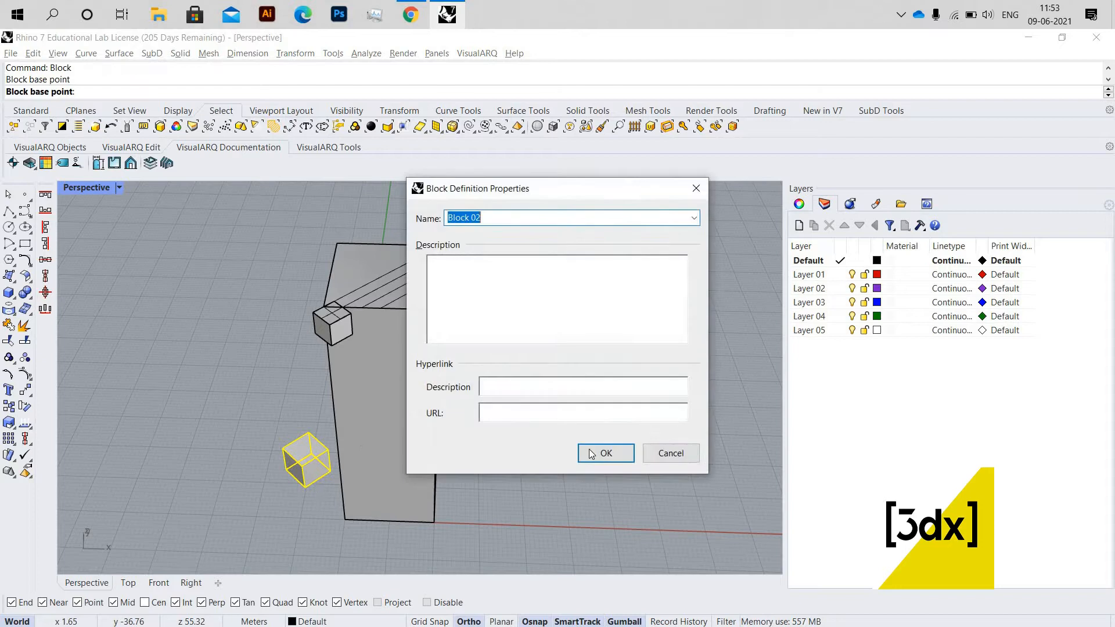
click(604, 454)
Copy the corner block three times along the tower's front top edge, each copy touching the previous one corner to corner
scroll(344, 361, up, 5)
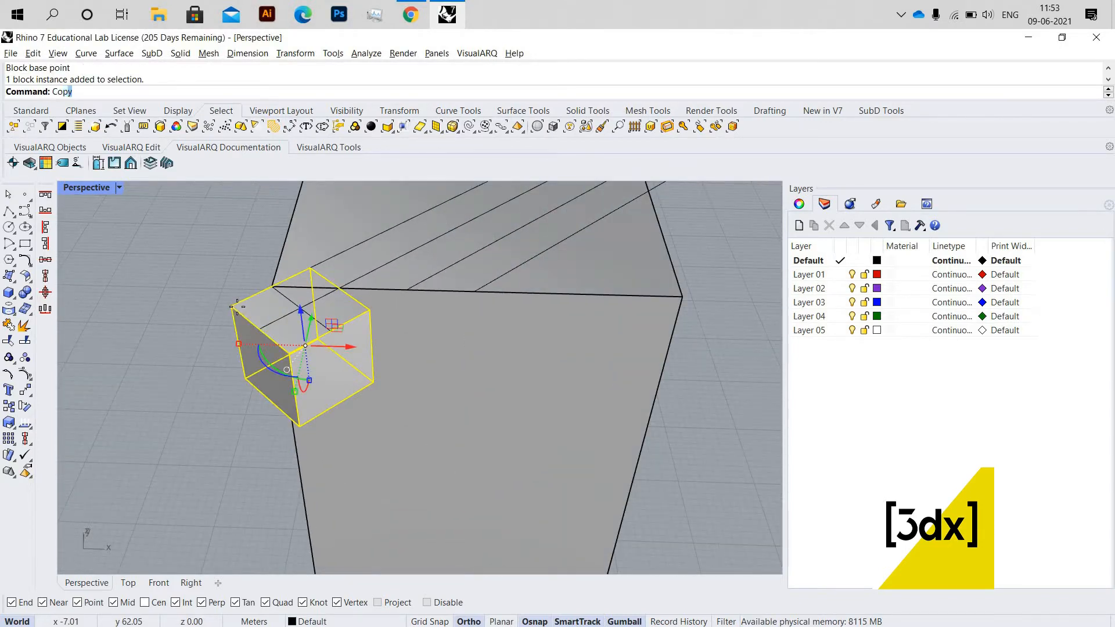
key(Return)
click(231, 306)
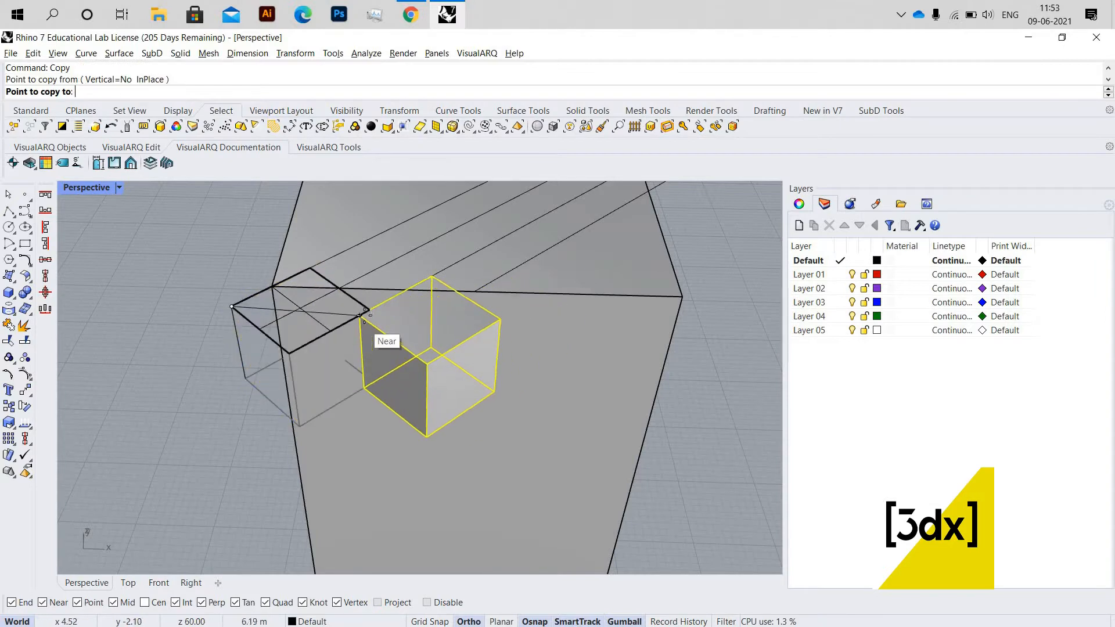
click(370, 310)
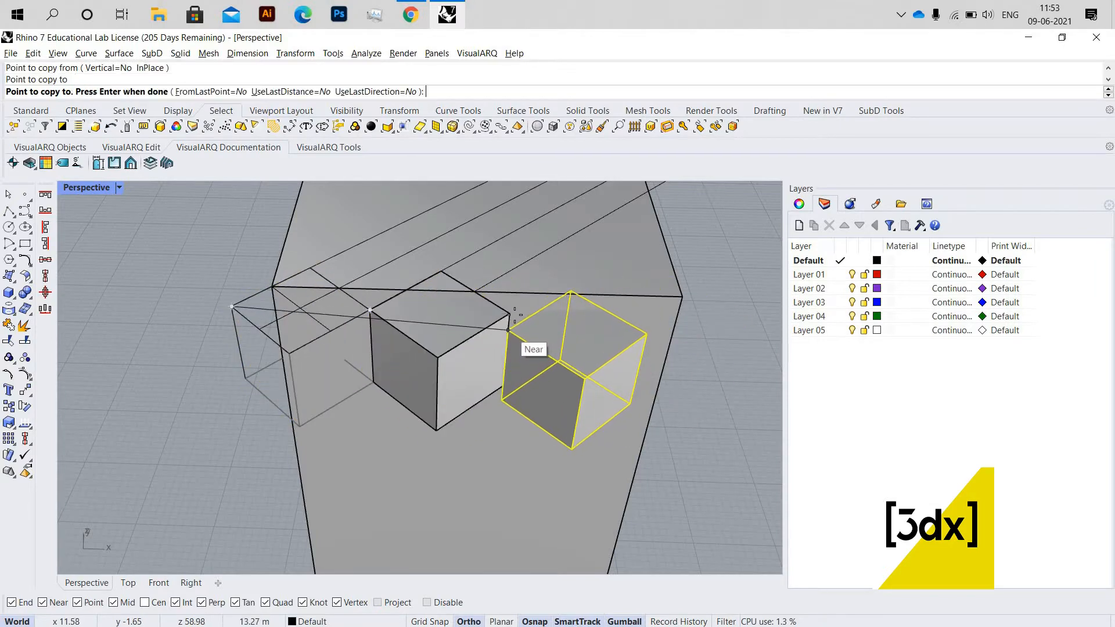
click(510, 314)
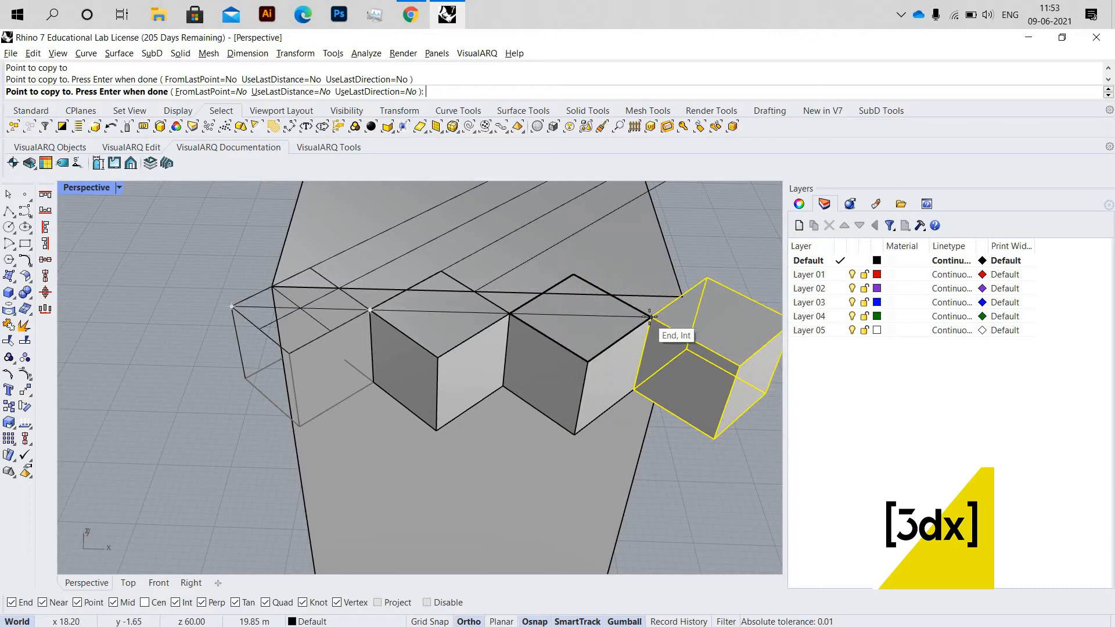
click(658, 341)
key(Return)
key(Escape)
Copy the row of four blocks half a block diagonal sideways and half a block down to form an interlocking second row
click(363, 373)
shift+click(459, 377)
shift+click(698, 356)
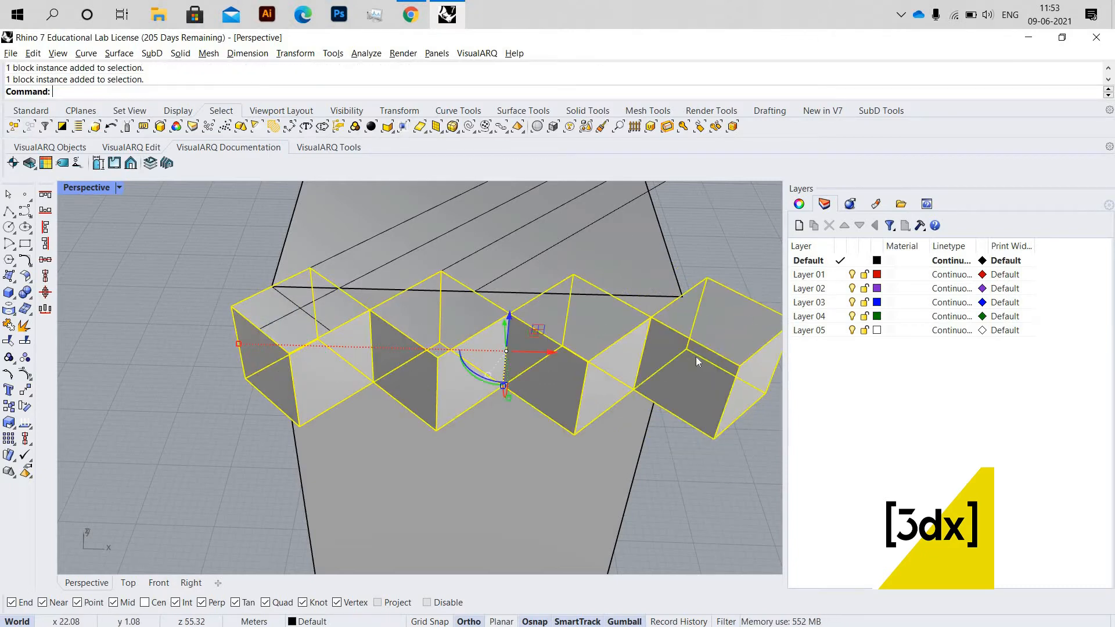
text(Copy)
key(Return)
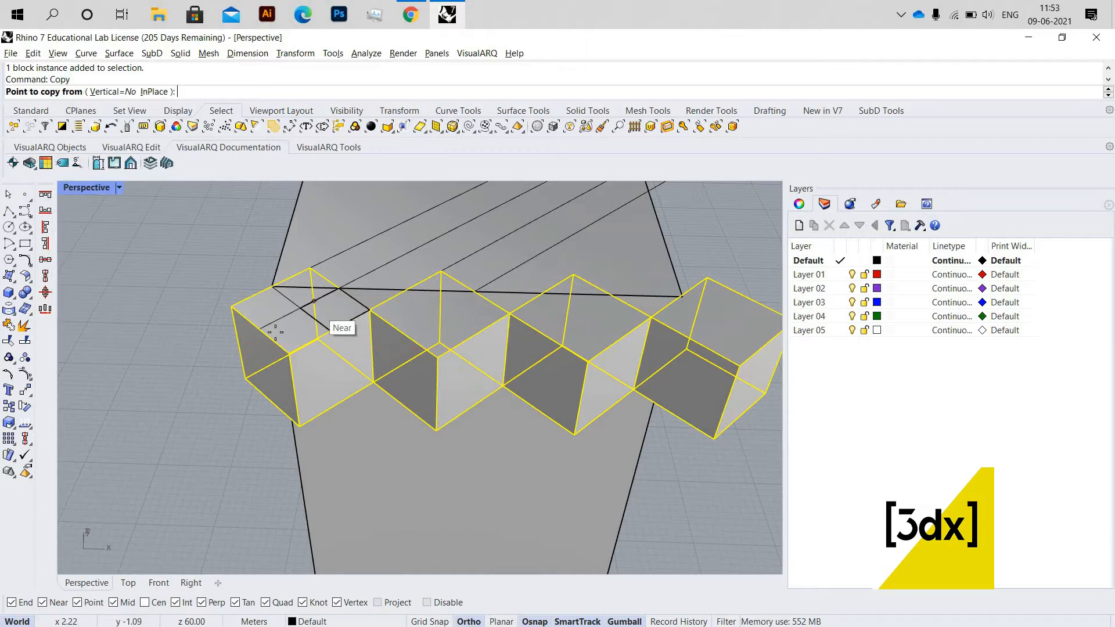
click(301, 307)
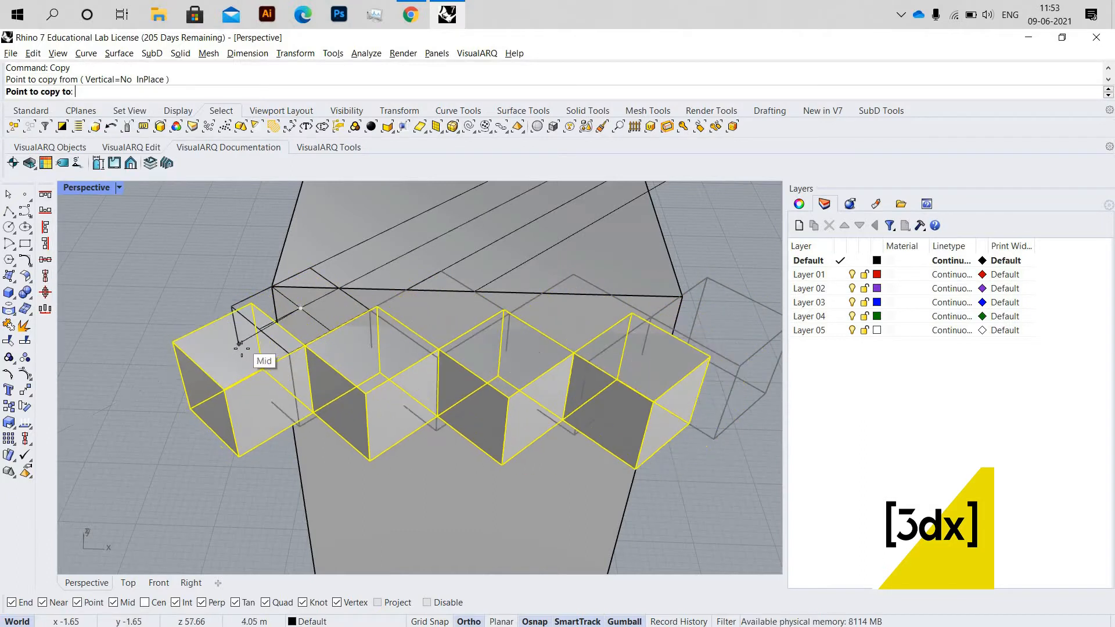
click(411, 349)
key(Escape)
Hide the tower box and the four diagonal lines on its top face
scroll(401, 353, down, 8)
right_drag(401, 354, 444, 368)
scroll(444, 368, up, 5)
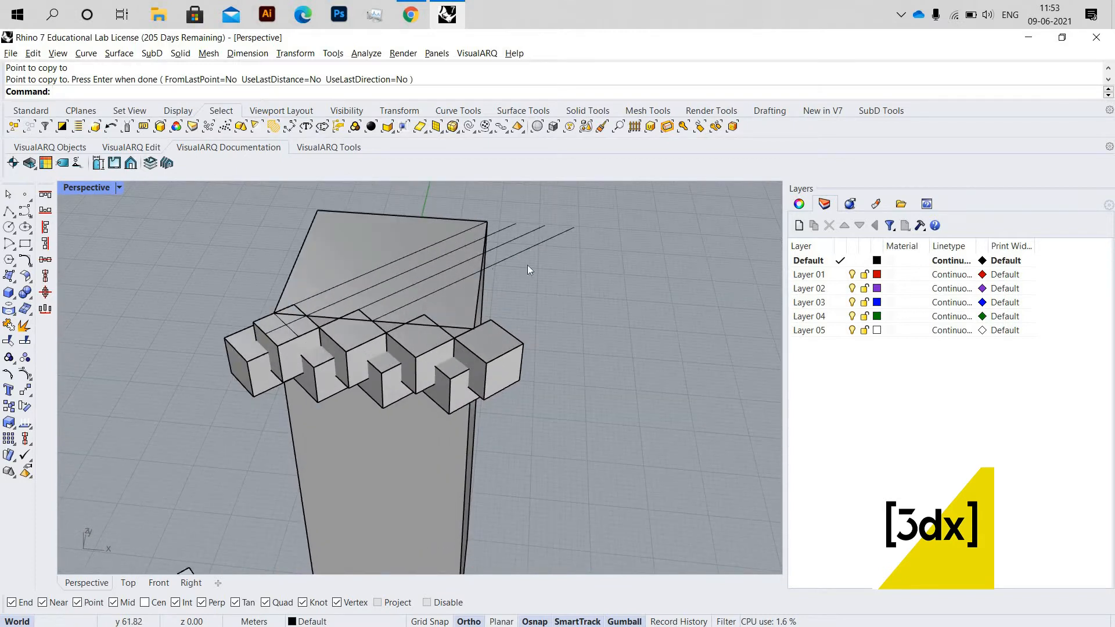
drag(584, 263, 422, 220)
middle_click(452, 225)
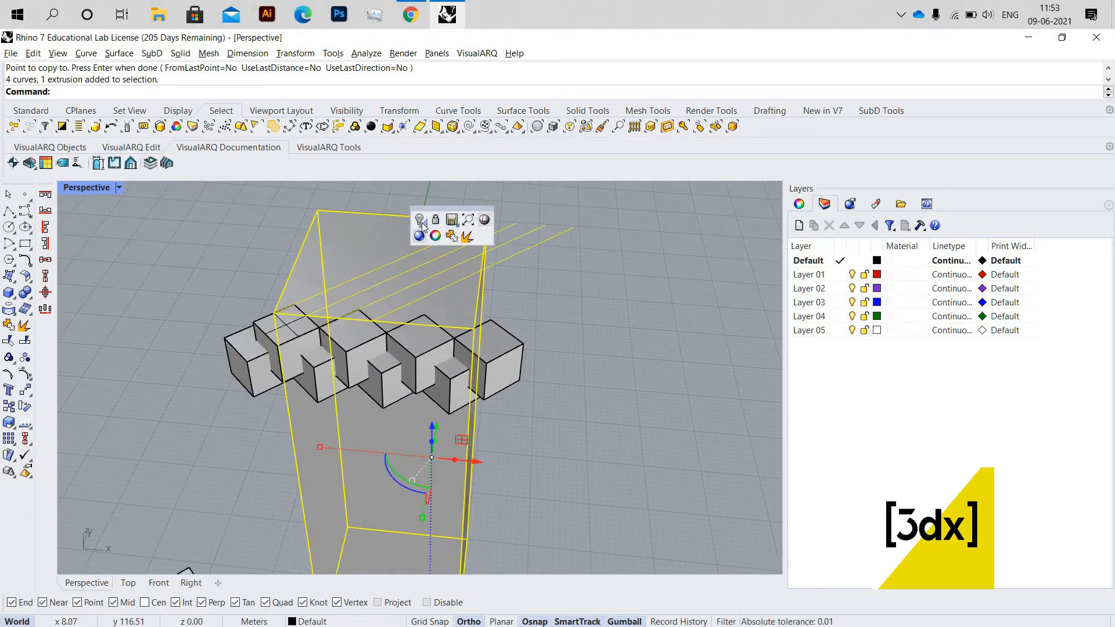
click(419, 220)
Mirror both rows of blocks across the corner block's 45° outer top edge, keeping the originals, to form an L-shaped arrangement
scroll(340, 357, down, 3)
scroll(340, 356, up, 4)
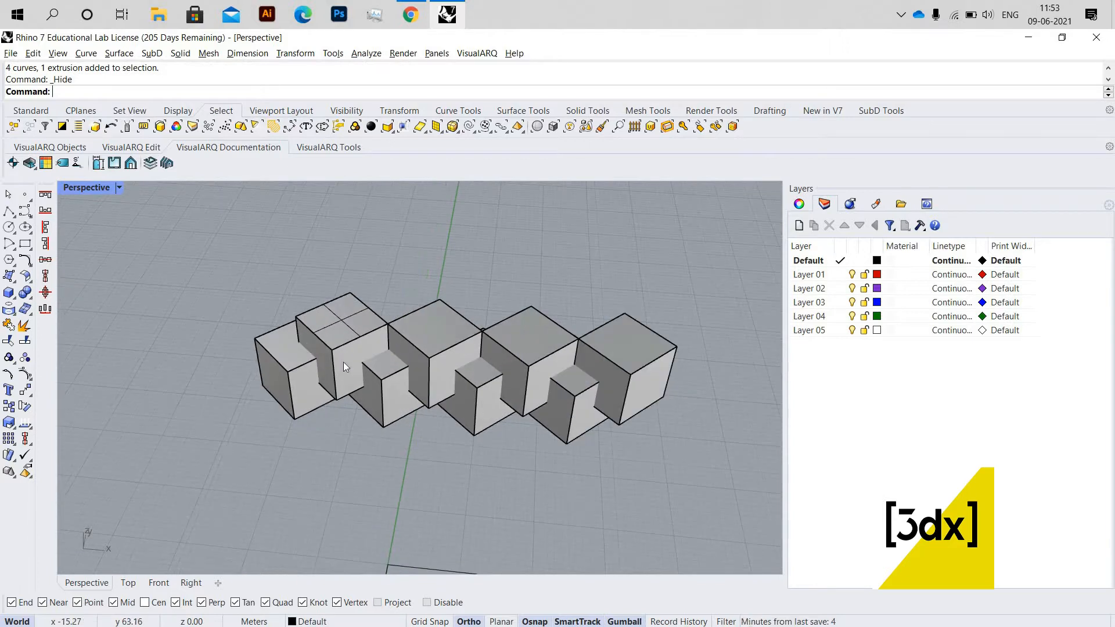
click(343, 361)
shift+click(292, 383)
shift+click(402, 391)
shift+click(463, 349)
shift+click(499, 400)
shift+click(552, 355)
shift+click(586, 406)
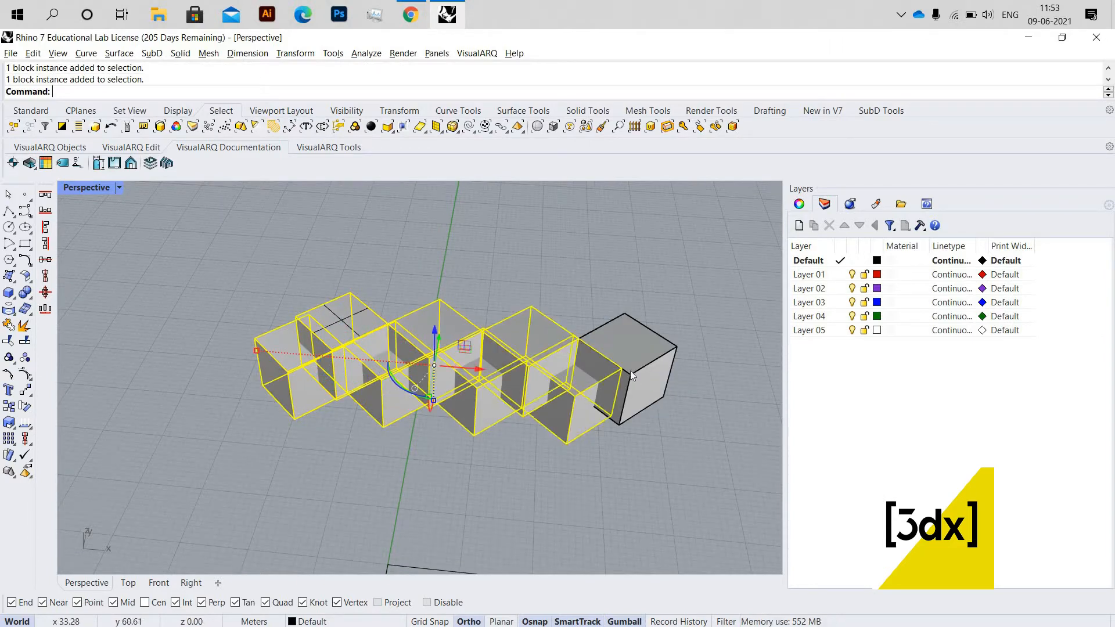
scroll(307, 295, up, 2)
text(Mirror)
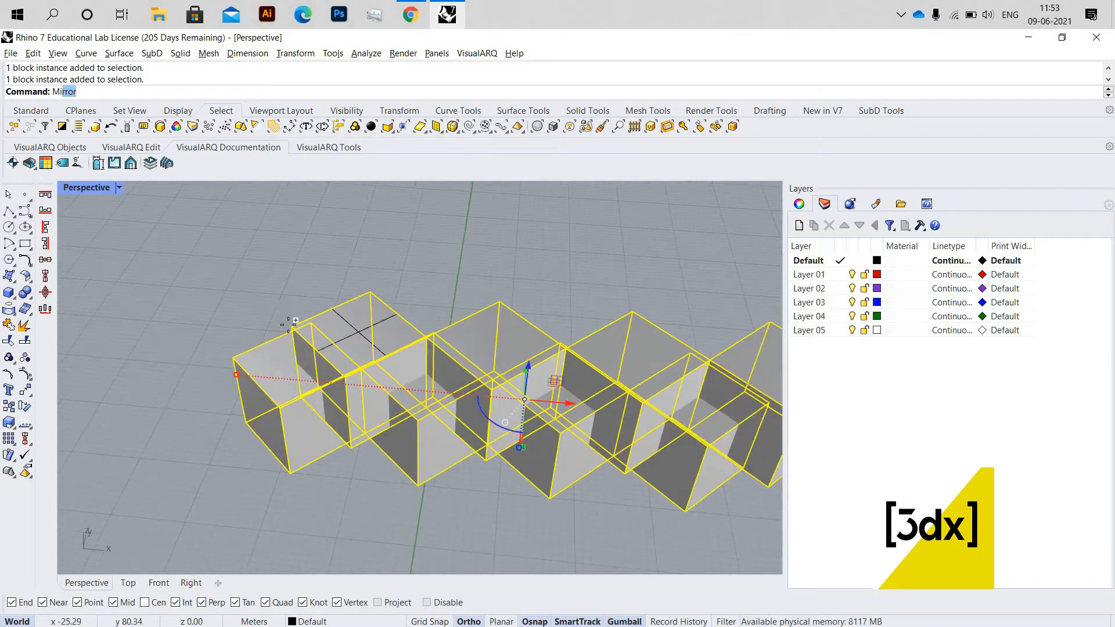
key(Return)
click(292, 327)
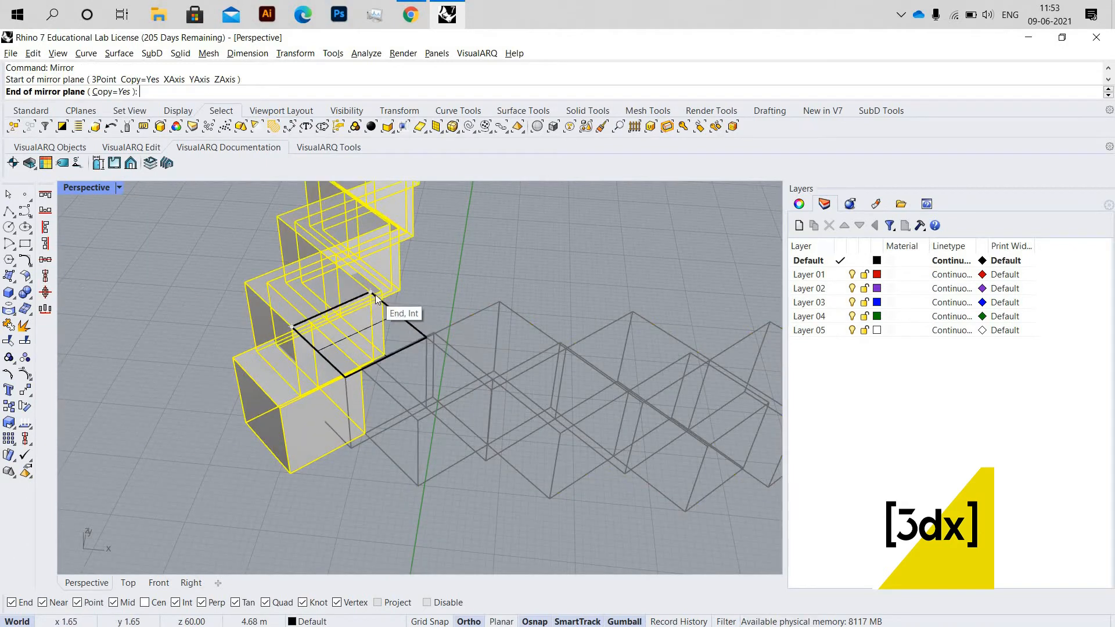
click(348, 372)
scroll(507, 336, down, 3)
scroll(597, 398, up, 2)
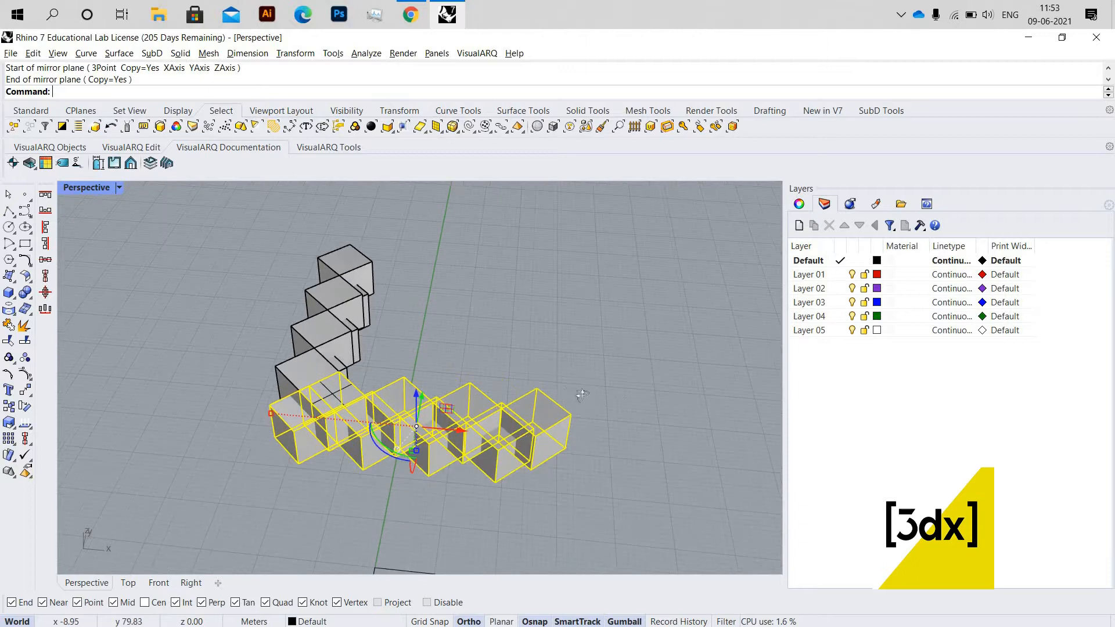
right_drag(533, 364, 175, 211)
drag(469, 420, 202, 217)
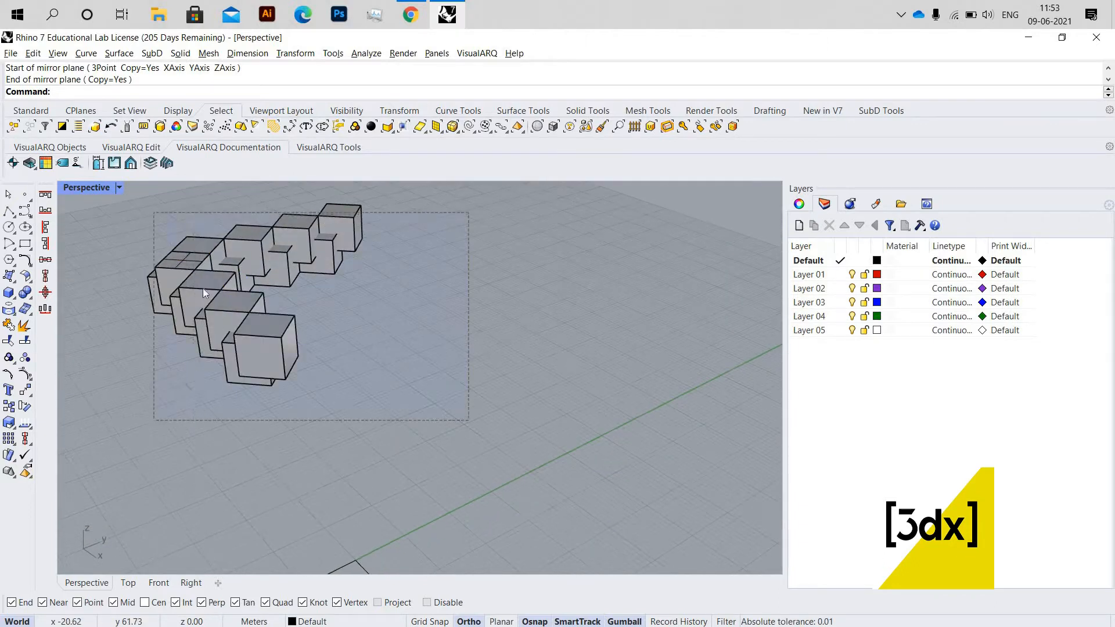
drag(203, 288, 197, 280)
scroll(196, 278, up, 3)
ctrl+click(201, 289)
ctrl+click(244, 252)
click(573, 437)
Mirror the L-shaped arrangement of blocks diagonally across its two free ends, keeping the originals, to close a square ring
scroll(511, 360, down, 8)
scroll(545, 395, up, 3)
drag(581, 451, 313, 232)
scroll(475, 435, up, 3)
scroll(475, 437, up, 2)
text(irror)
key(Return)
click(450, 439)
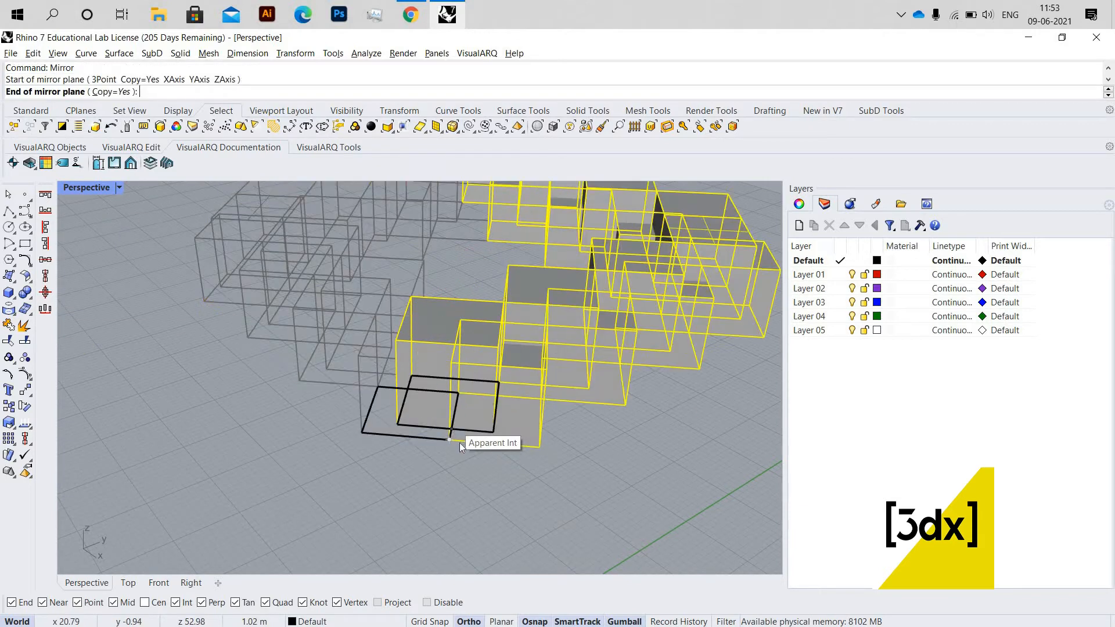
click(459, 444)
key(Escape)
Bring a front corner block instance out along the x-axis to stand separately beside the ring
scroll(548, 371, down, 6)
scroll(465, 366, up, 4)
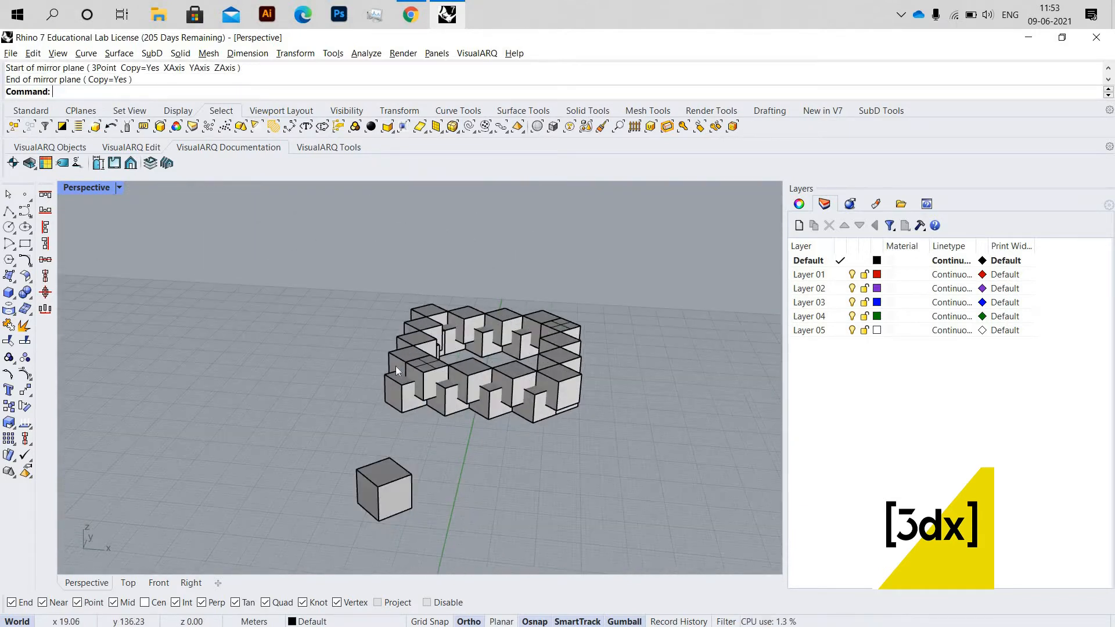
scroll(482, 389, up, 3)
click(506, 389)
scroll(511, 395, down, 5)
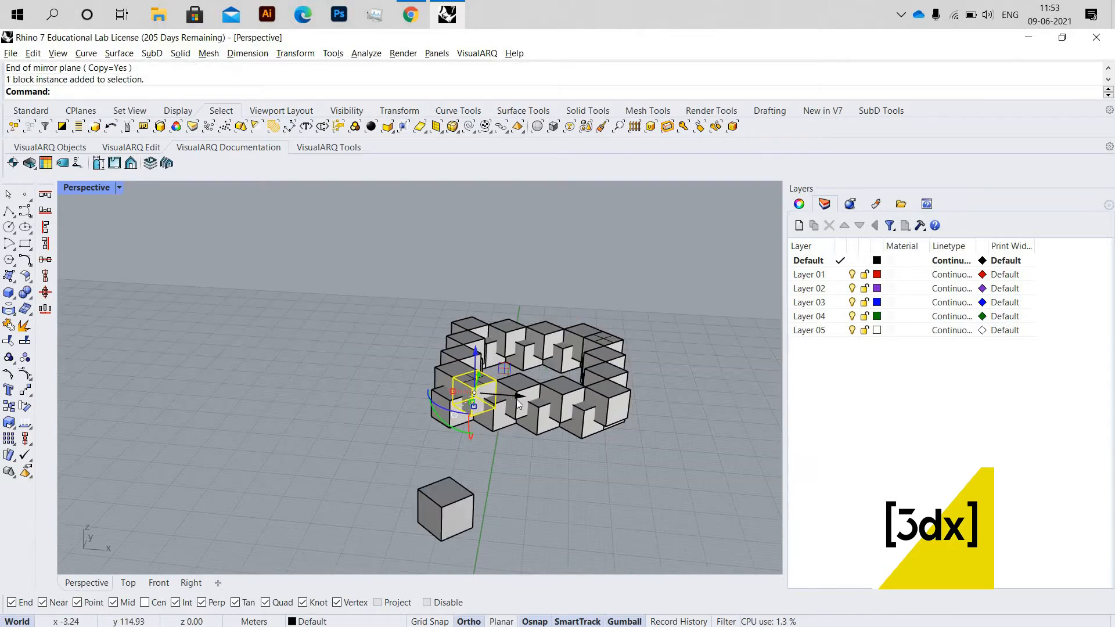
scroll(514, 396, up, 4)
drag(513, 396, 262, 376)
scroll(420, 402, up, 5)
key(Escape)
Open the separate corner block instance beside the ring for block editing
scroll(450, 407, down, 2)
click(465, 399)
text(Block)
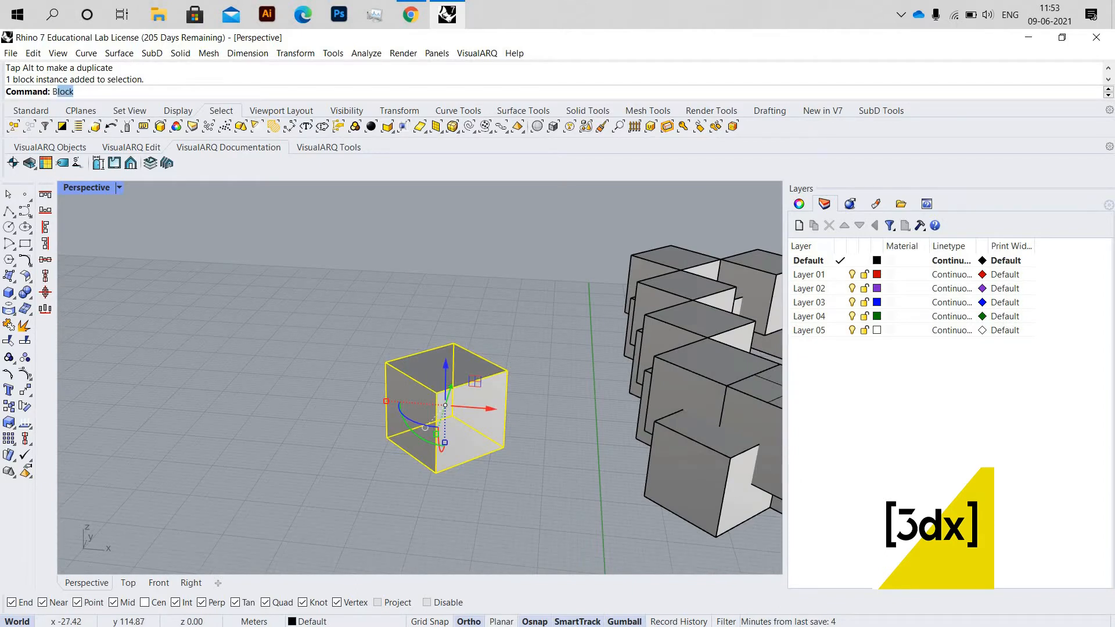
text(Edit)
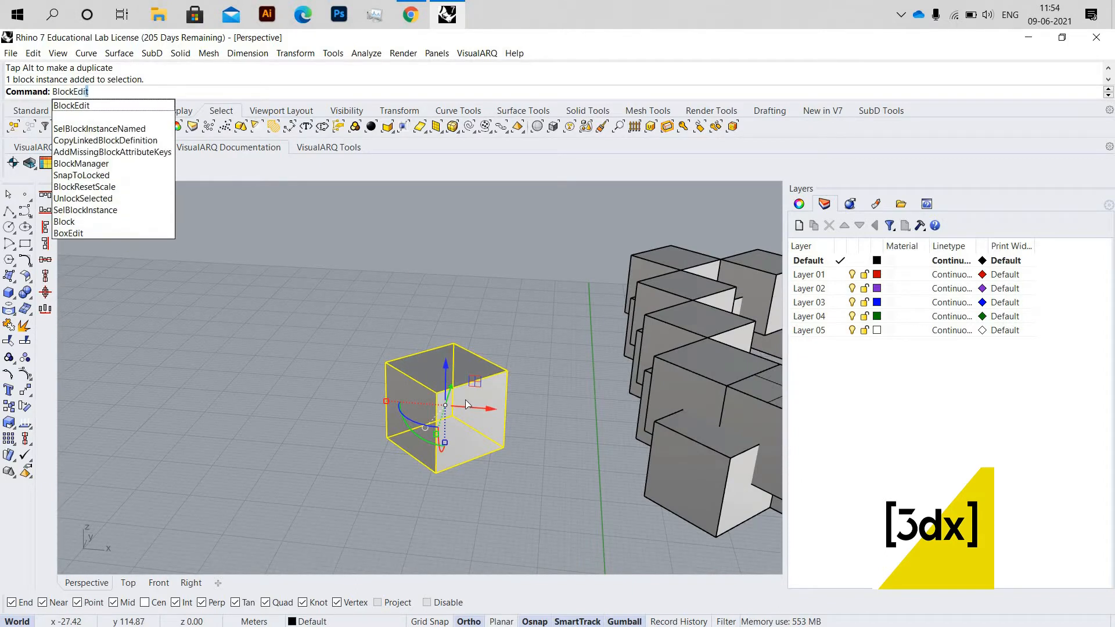
key(Return)
scroll(430, 427, up, 2)
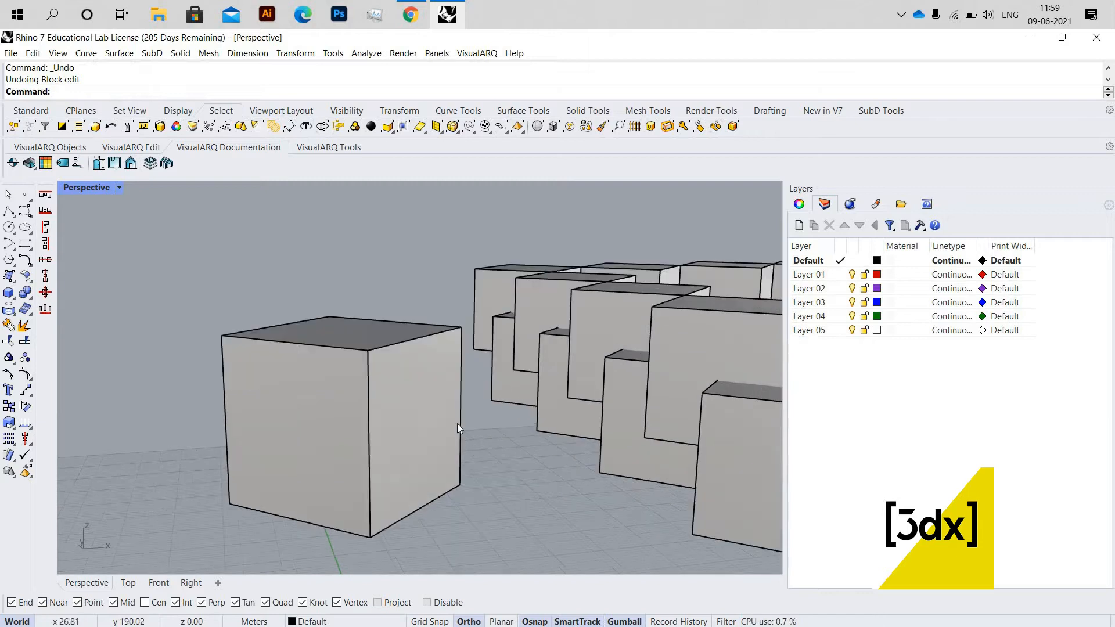
scroll(385, 430, up, 1)
double_click(315, 430)
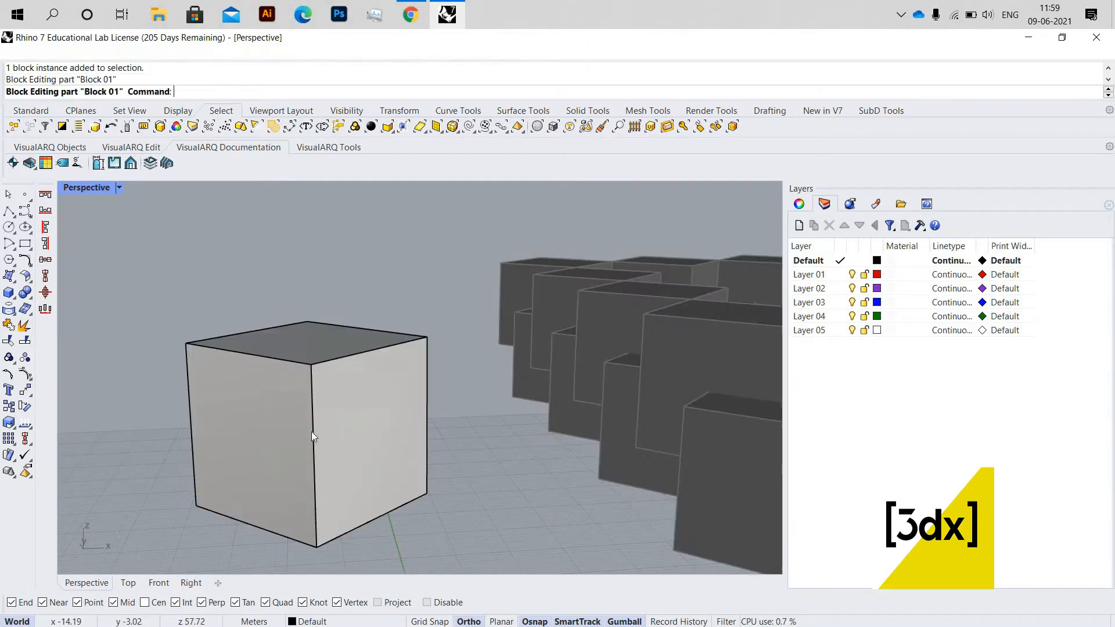
Draw a 0.2 m vertical line down from the midpoint of the top edge of the block's face nearest the ring
text(Line)
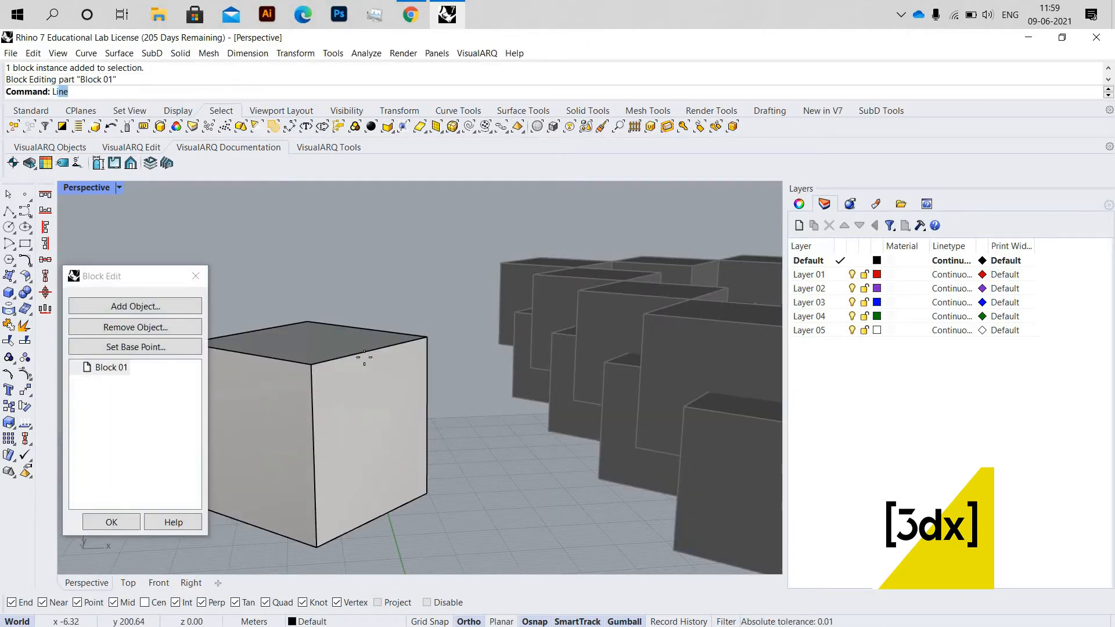
key(Return)
scroll(377, 349, up, 1)
click(378, 346)
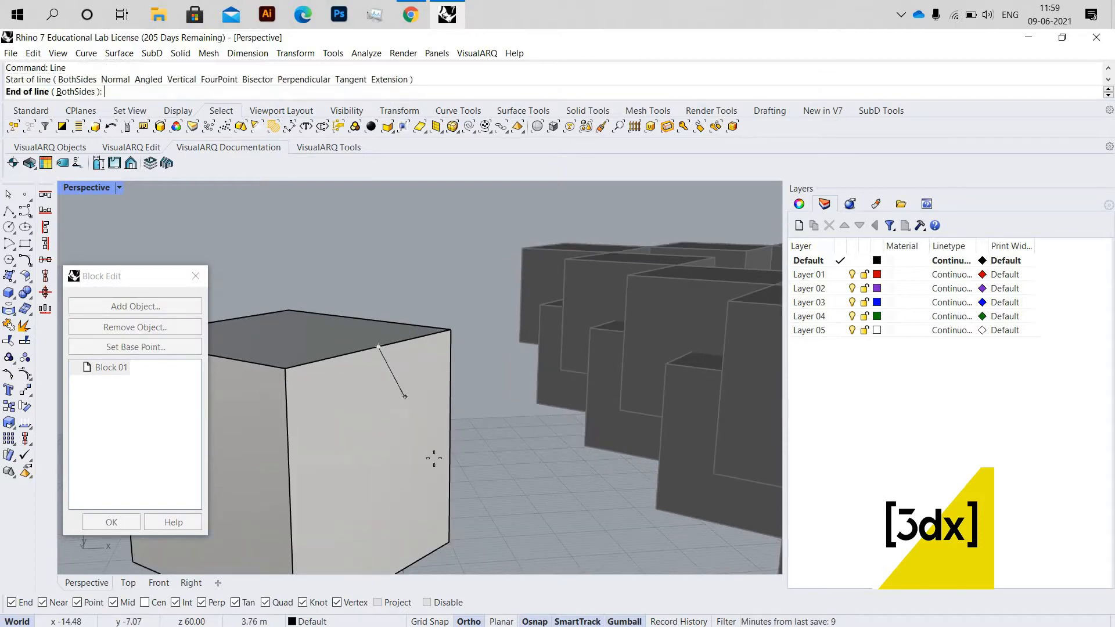
scroll(400, 533, down, 1)
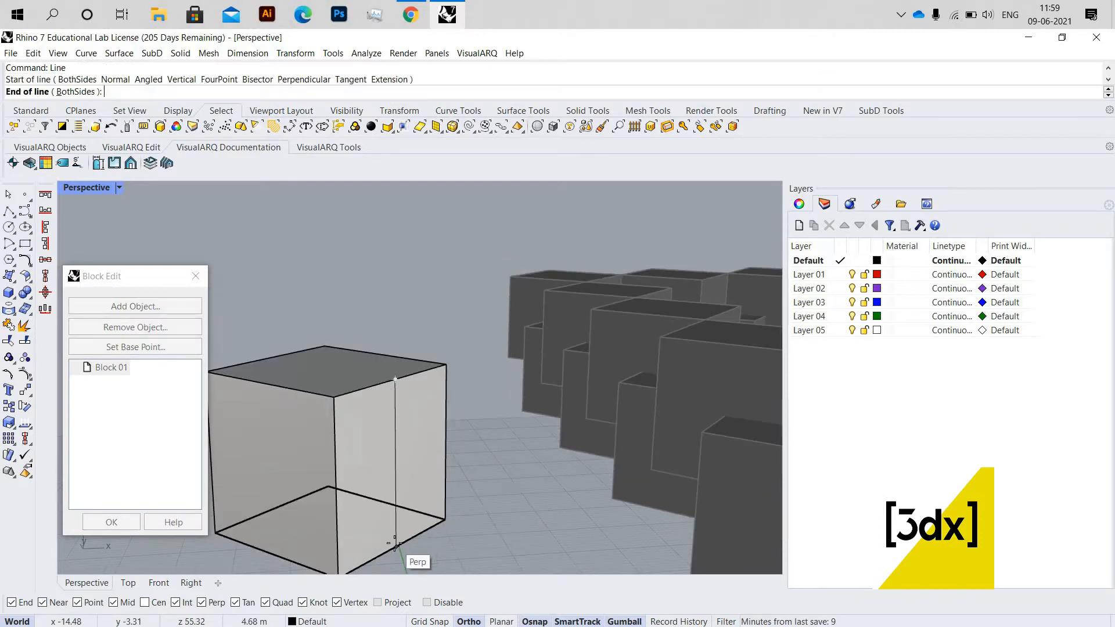
text(0.1)
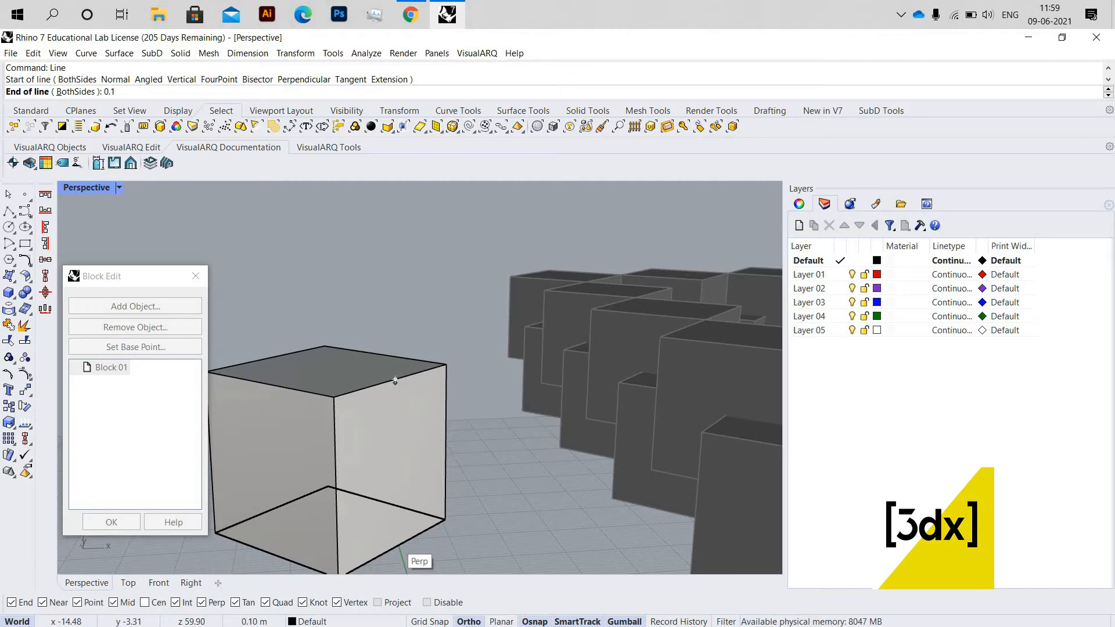
key(BackSpace)
key(BackSpace)
key(BackSpace)
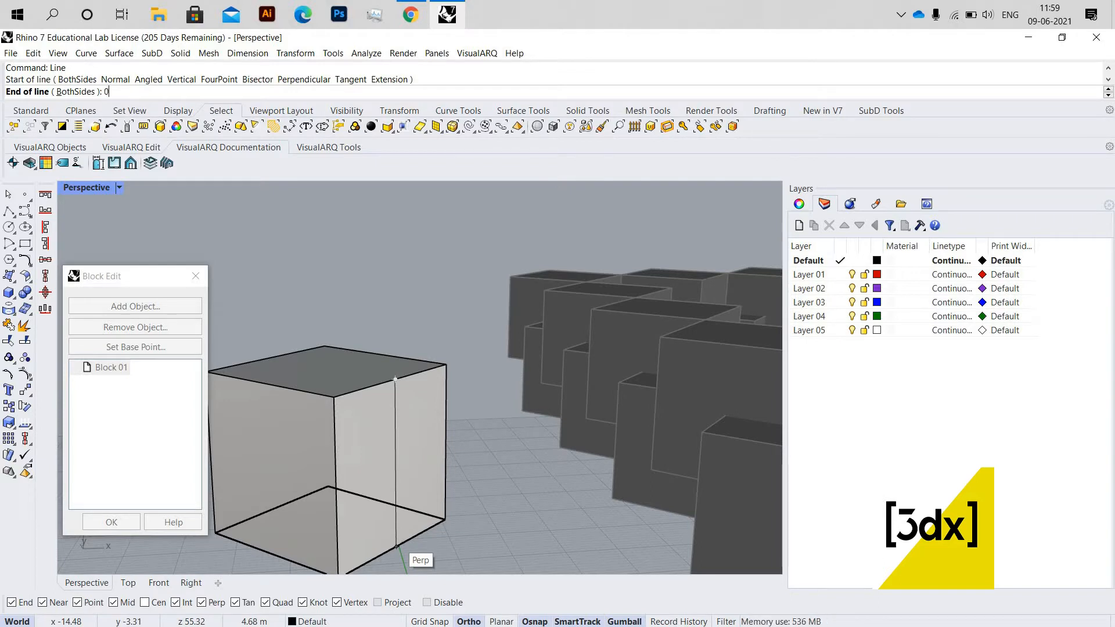
text(2)
key(Return)
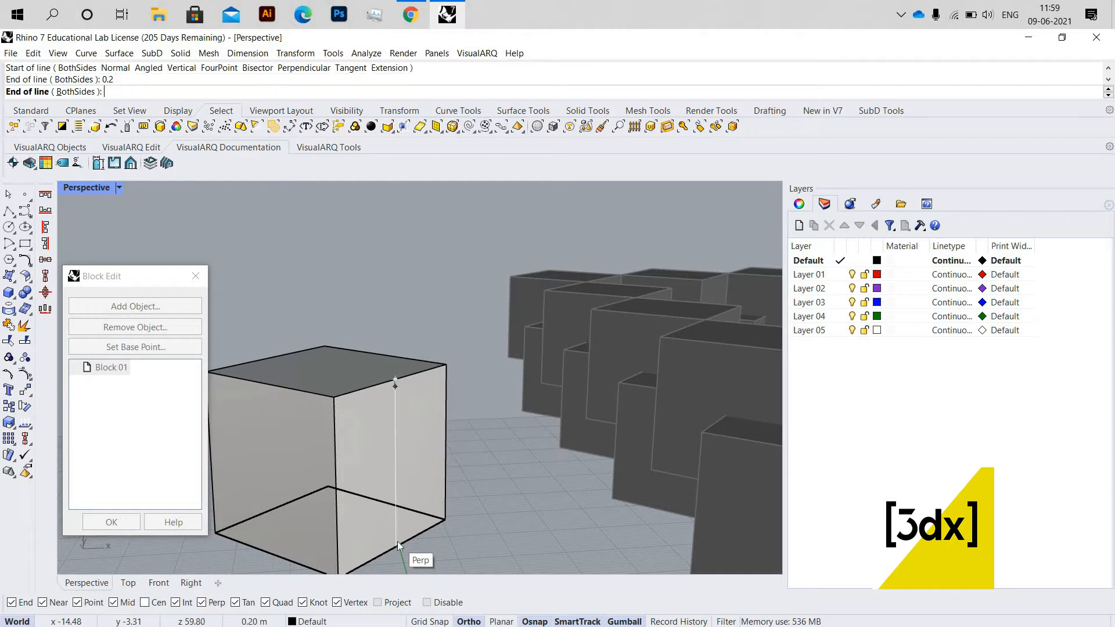
click(405, 396)
Draw two lines from the short line's lower end, parallel to the top edge, reaching both vertical edges of the face
scroll(372, 367, up, 3)
key(Return)
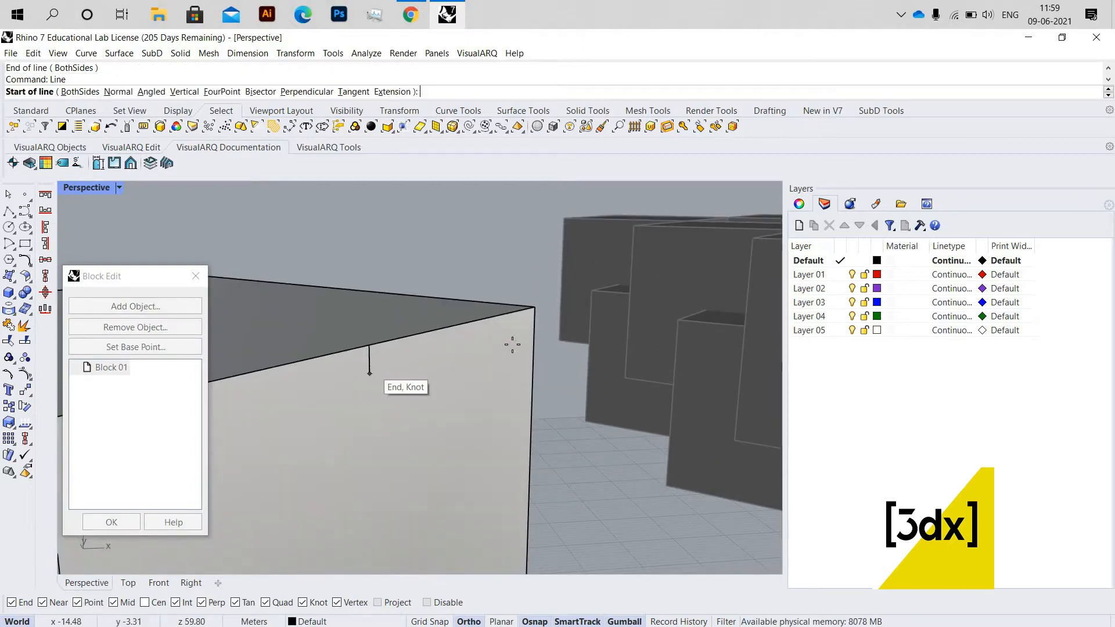
click(370, 373)
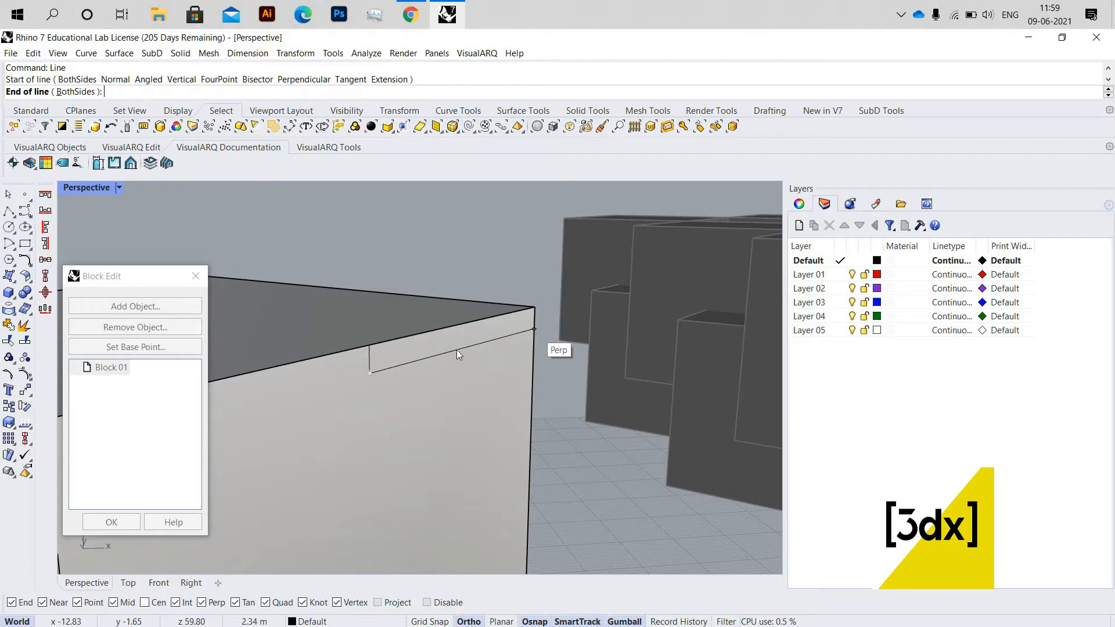
click(535, 329)
scroll(530, 329, down, 4)
scroll(470, 350, up, 2)
key(Return)
click(477, 351)
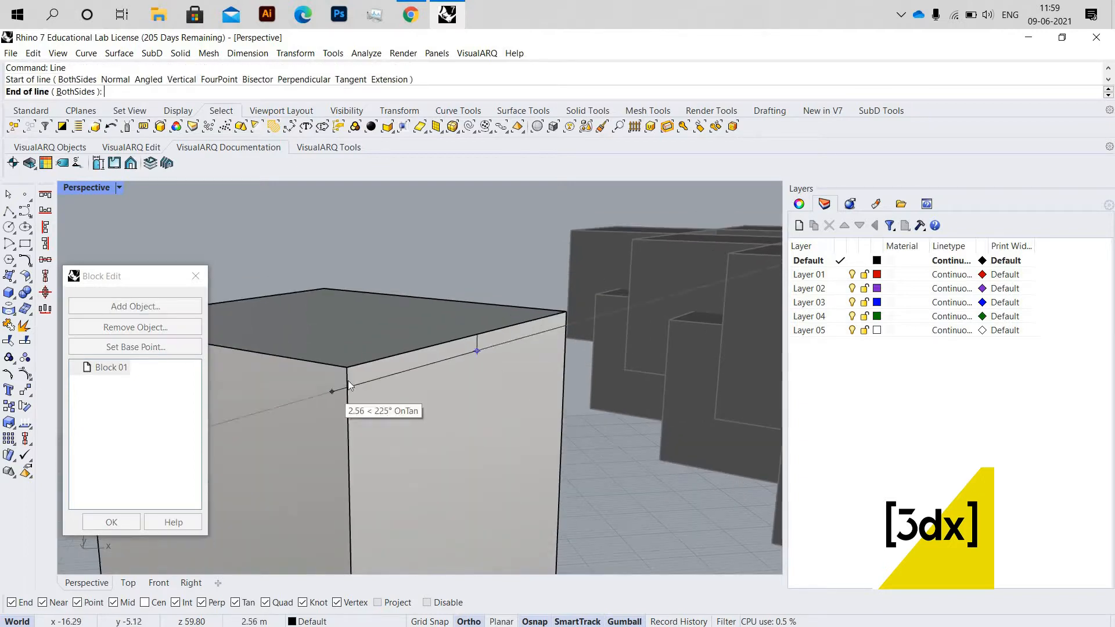
click(347, 385)
Draw a 0.2 m line inward from the midpoint of the face's far vertical edge, parallel to the top edge
scroll(686, 377, down, 5)
scroll(580, 386, up, 3)
key(Return)
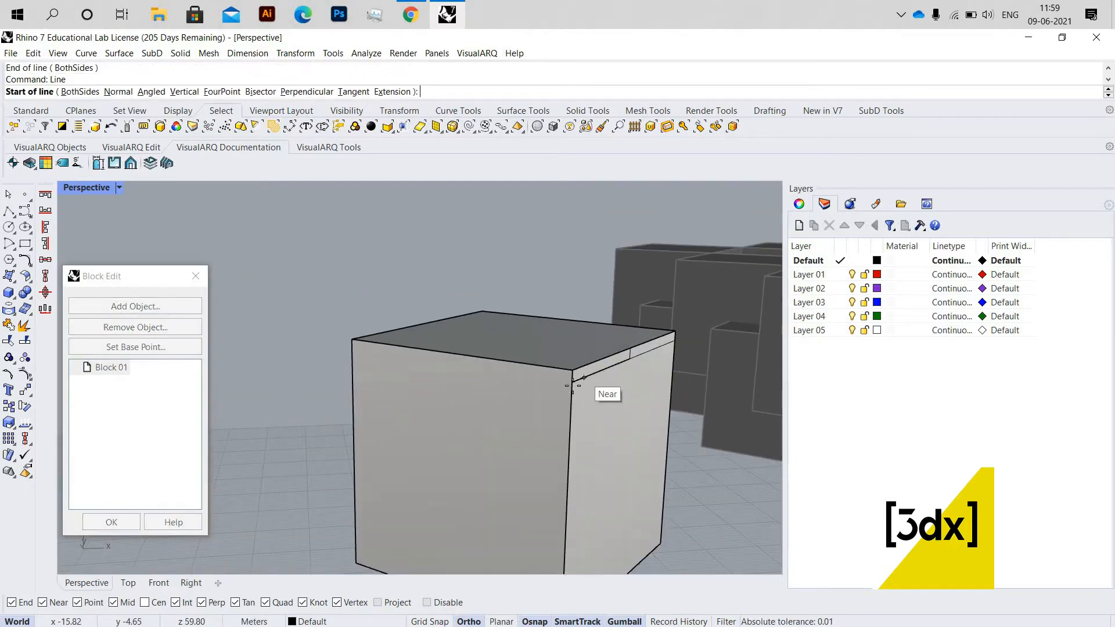
scroll(567, 450, up, 3)
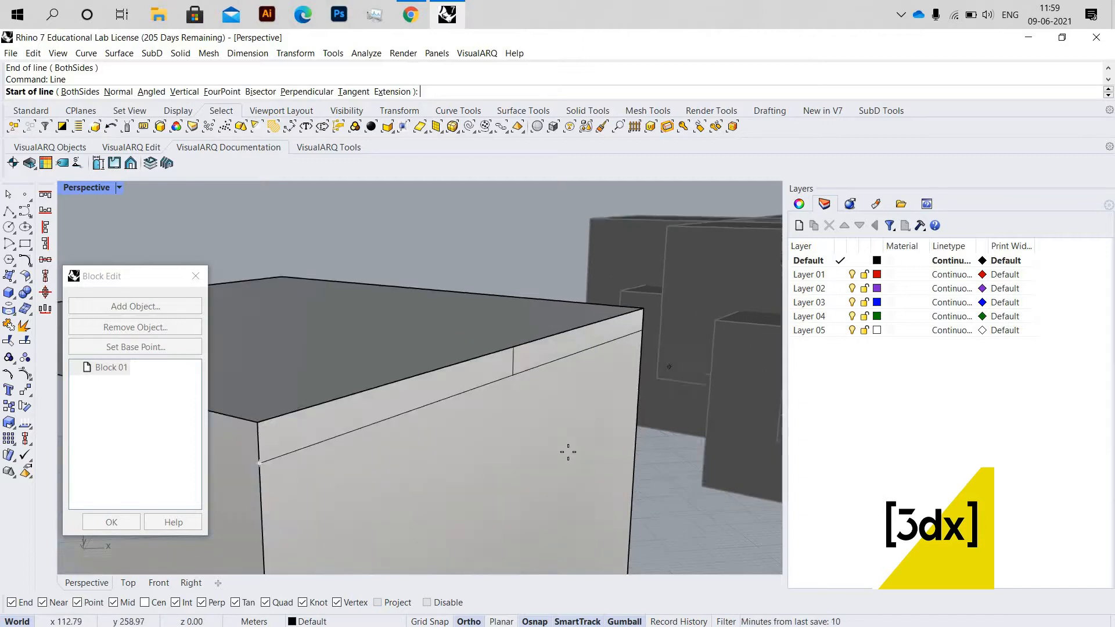
scroll(587, 460, down, 2)
scroll(582, 443, up, 3)
click(590, 465)
scroll(590, 464, down, 3)
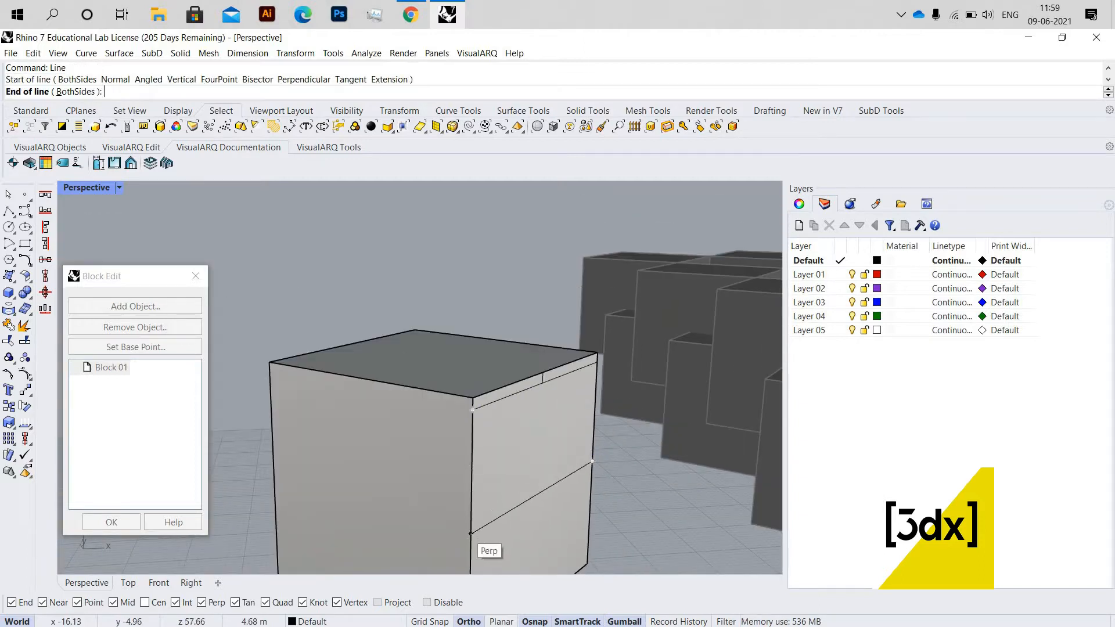
text(0.)
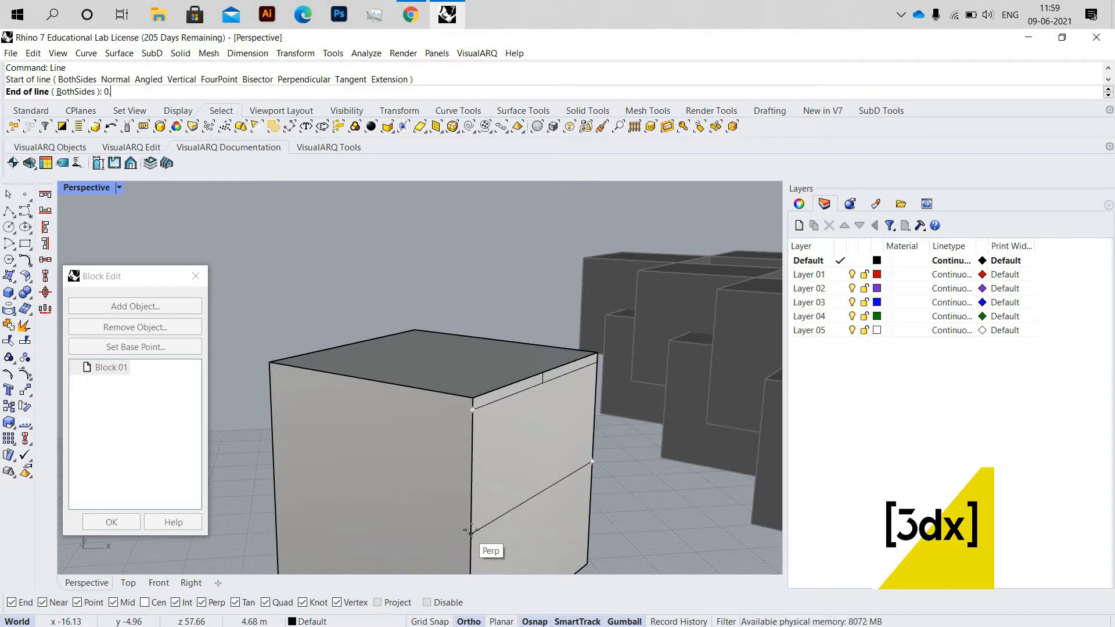
text(2)
key(Return)
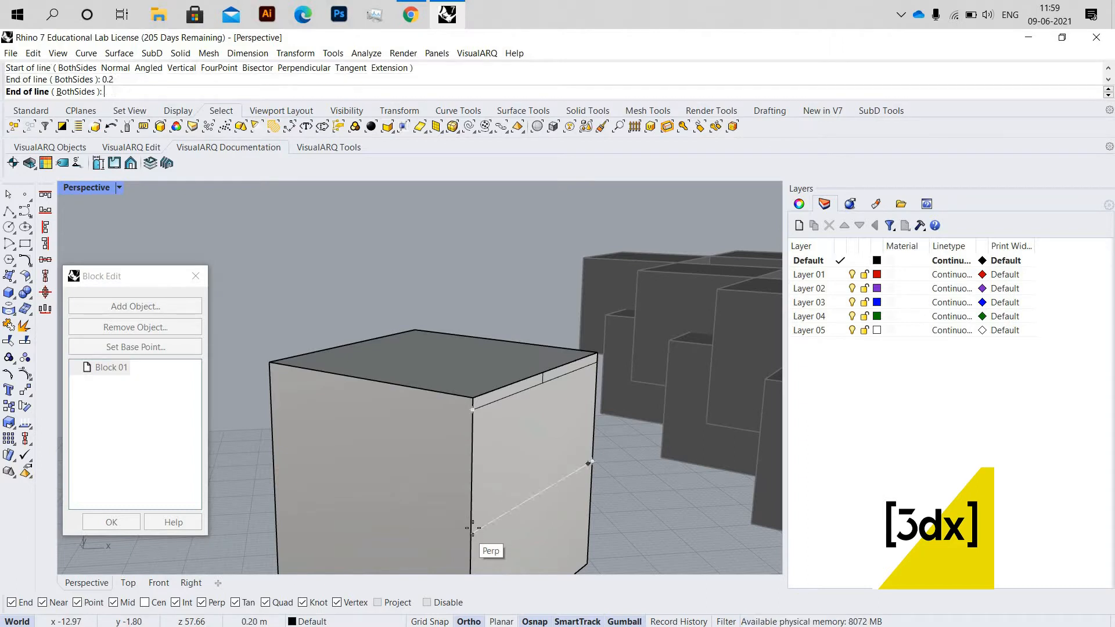
click(435, 531)
Draw a 0.2 m vertical line up from the midpoint of the same face's bottom edge
scroll(483, 522, down, 4)
scroll(452, 512, up, 7)
right_click(453, 513)
scroll(457, 514, down, 2)
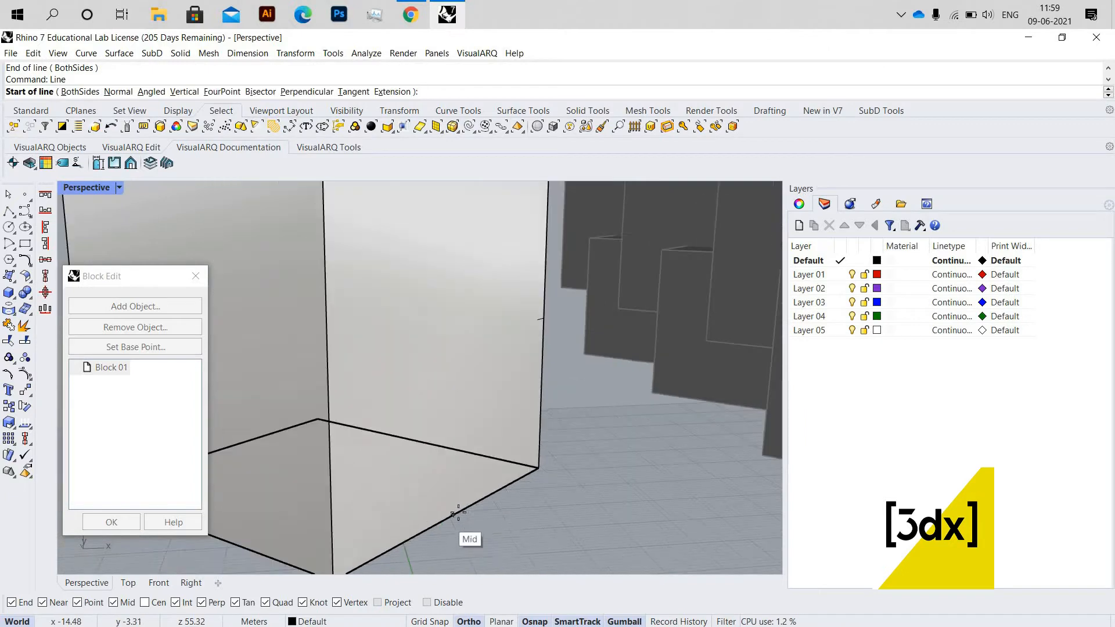
click(459, 514)
scroll(443, 373, down, 4)
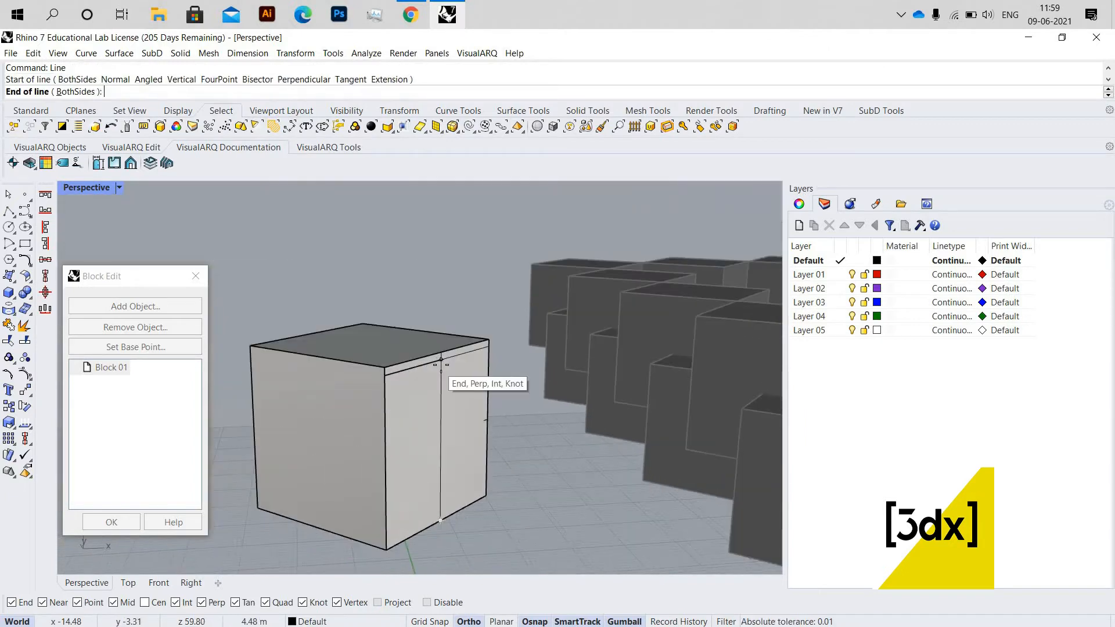
text(0.2)
key(Return)
click(439, 516)
Draw lines from the bottom offset line's upper end to both vertical edges of the face, parallel to the bottom edge
scroll(437, 522, up, 8)
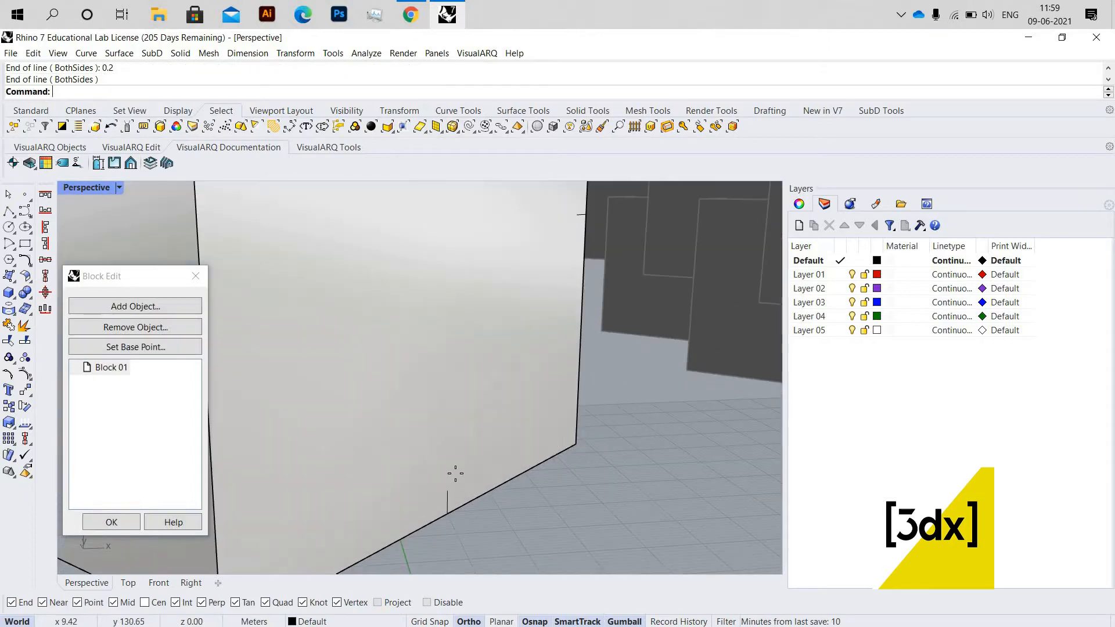
key(Return)
click(447, 490)
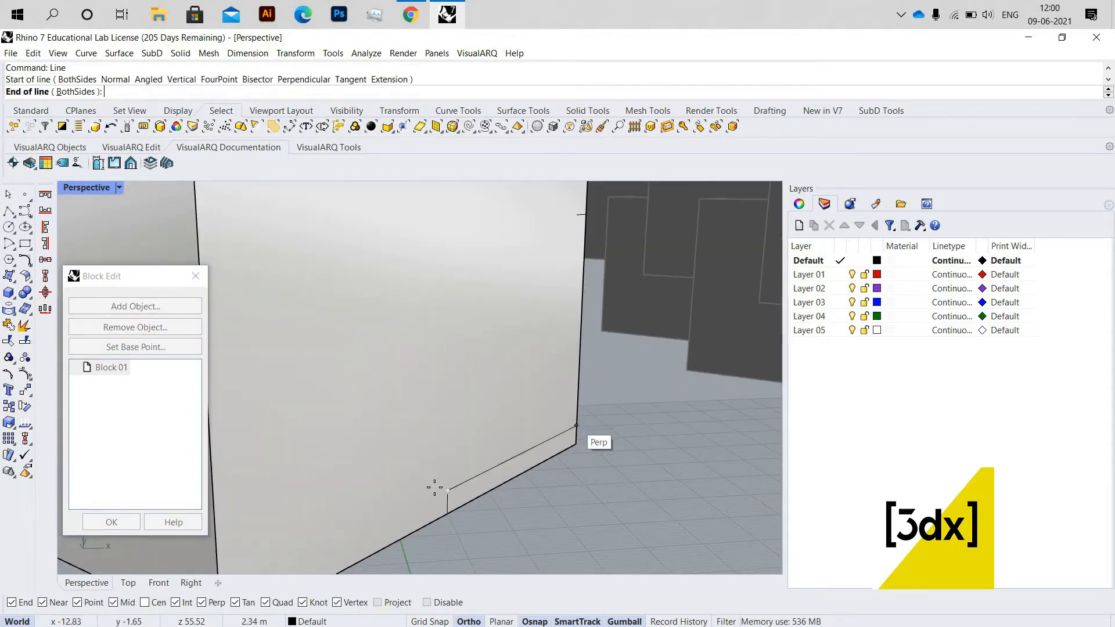
scroll(401, 514, down, 3)
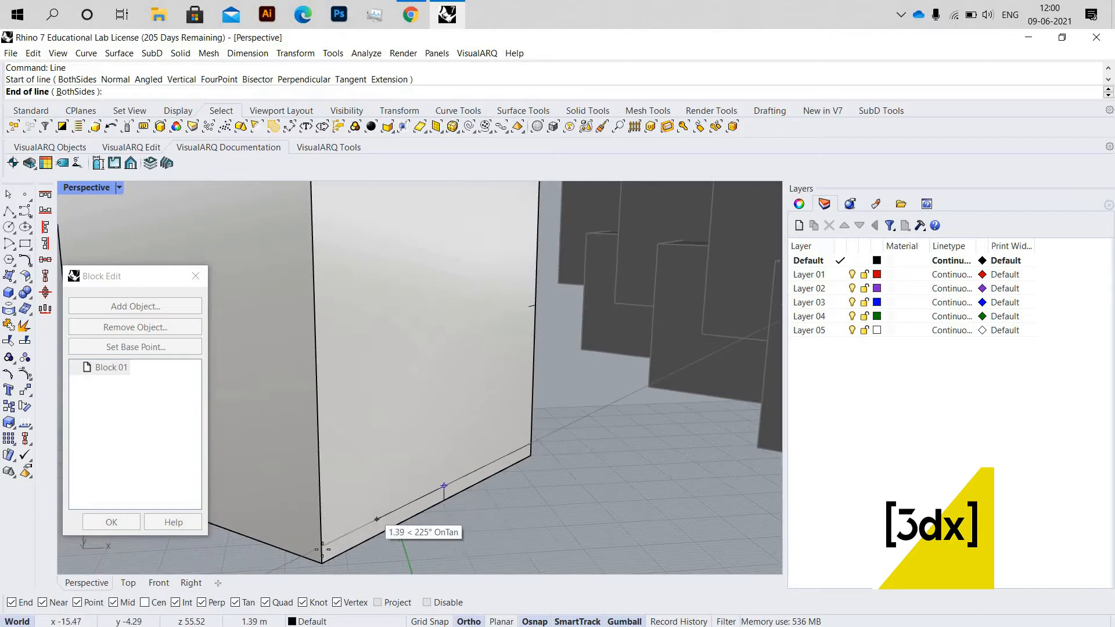
click(328, 552)
Draw vertical lines from the inner end of the side offset line down to the lower inset line and up to the upper one
scroll(427, 458, down, 5)
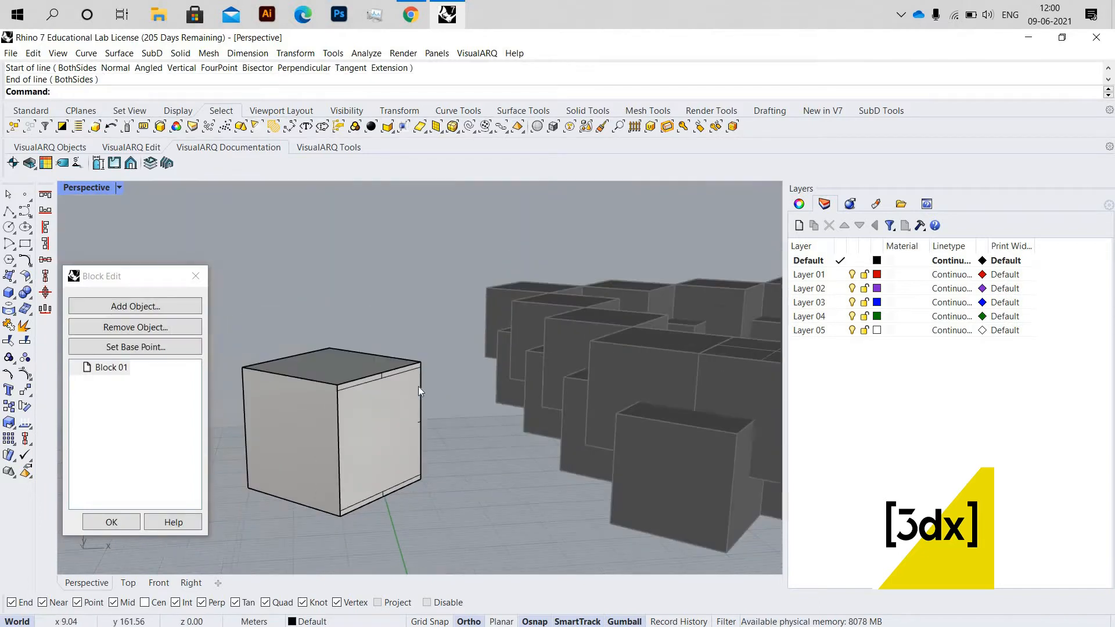
scroll(418, 385, up, 5)
key(Return)
click(427, 359)
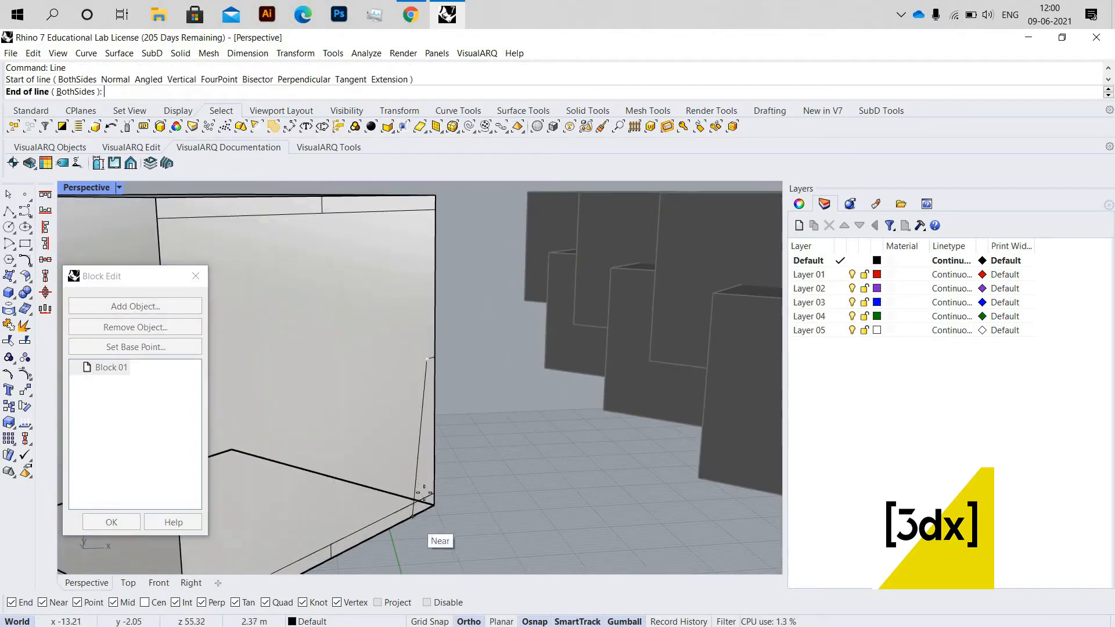
click(423, 352)
key(Return)
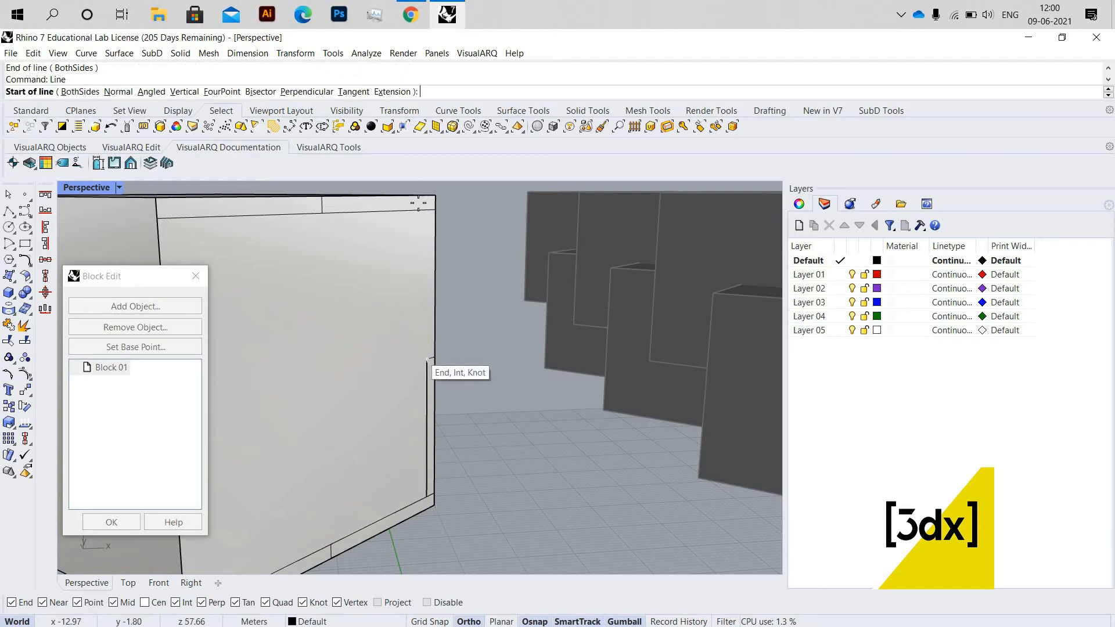
click(427, 360)
click(427, 210)
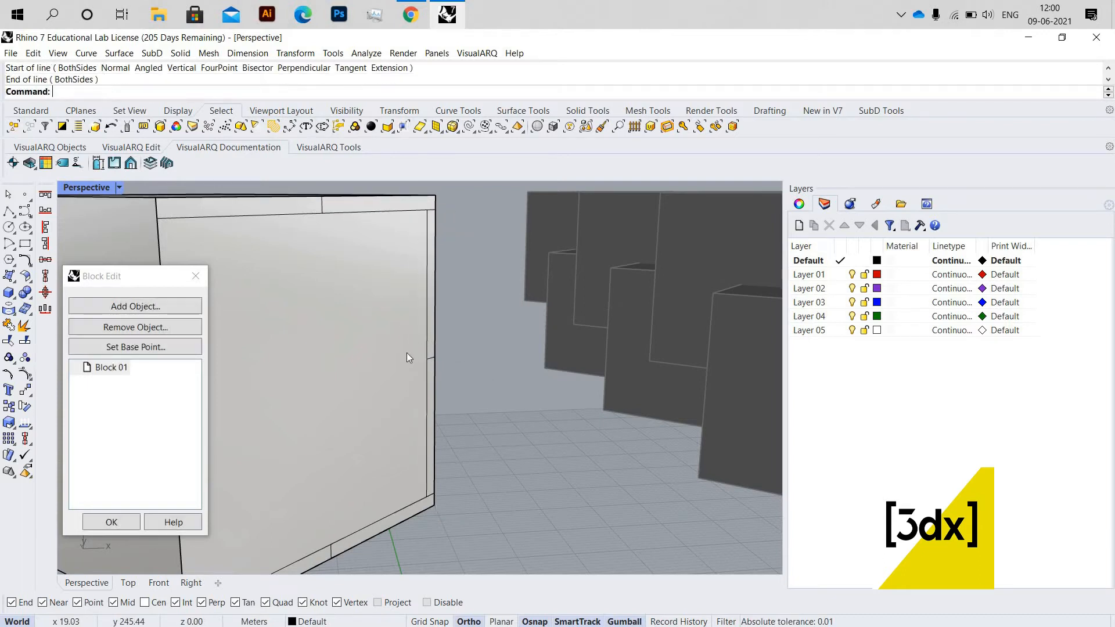
Trim the overhanging line end at the upper corner where the top inset line meets the vertical inset line
scroll(407, 353, down, 5)
scroll(395, 353, up, 4)
click(385, 327)
click(385, 327)
scroll(386, 327, up, 2)
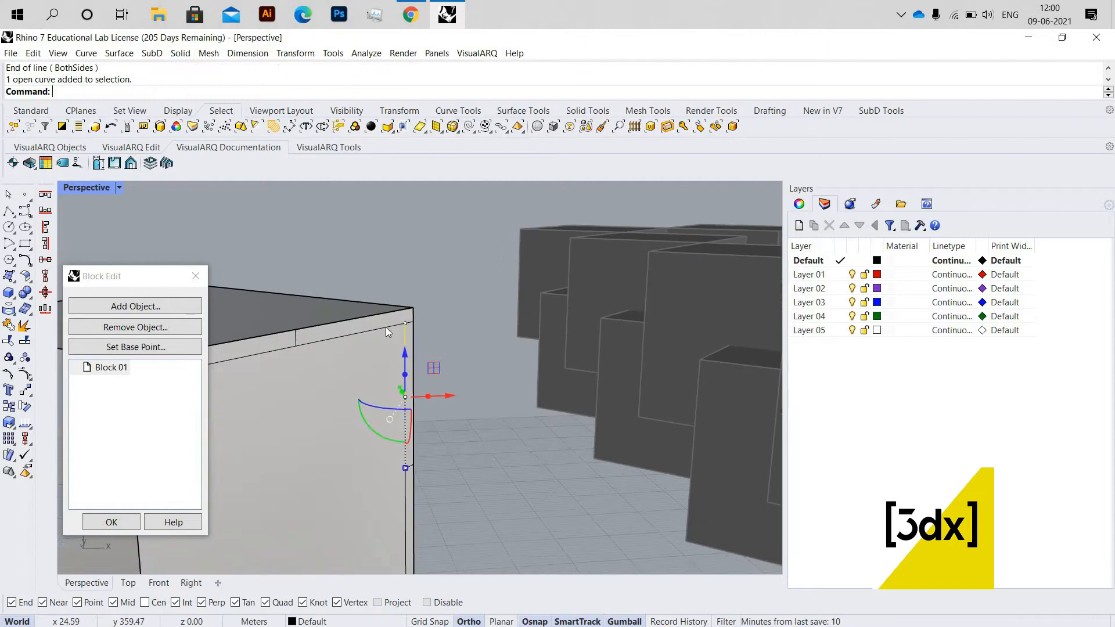
shift+click(385, 327)
click(396, 333)
shift+right_drag(396, 333, 367, 335)
text(trim)
scroll(348, 305, up, 4)
key(Return)
click(344, 301)
click(360, 327)
scroll(353, 438, down, 4)
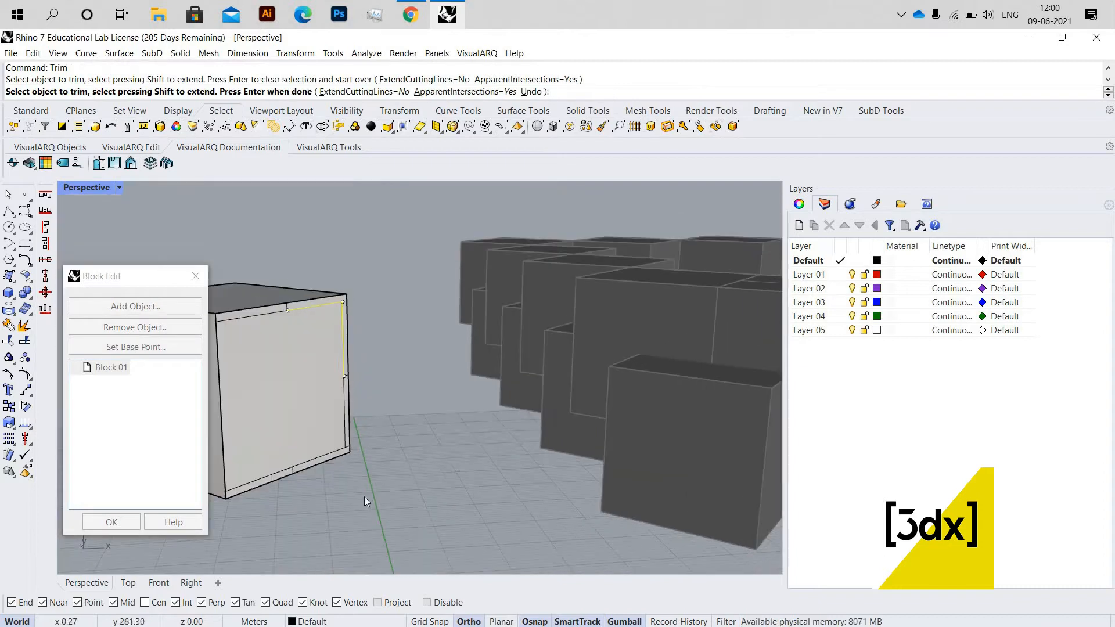
scroll(364, 488, up, 4)
key(Return)
Trim the overhanging line end at the lower corner where the bottom inset line meets the vertical inset line
click(327, 506)
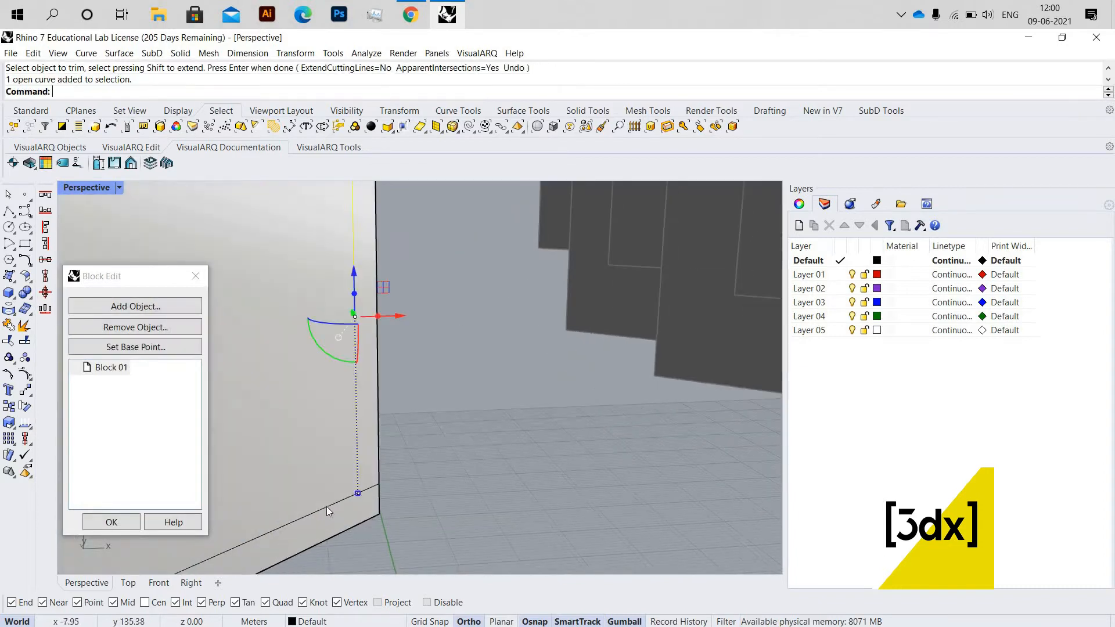
shift+click(339, 503)
click(366, 521)
text(Trim)
key(Return)
click(370, 488)
click(395, 523)
key(Return)
Try to fillet the lower corner of the inset lines with a radius of 2
scroll(343, 507, down, 8)
scroll(327, 511, up, 4)
text(Fillet)
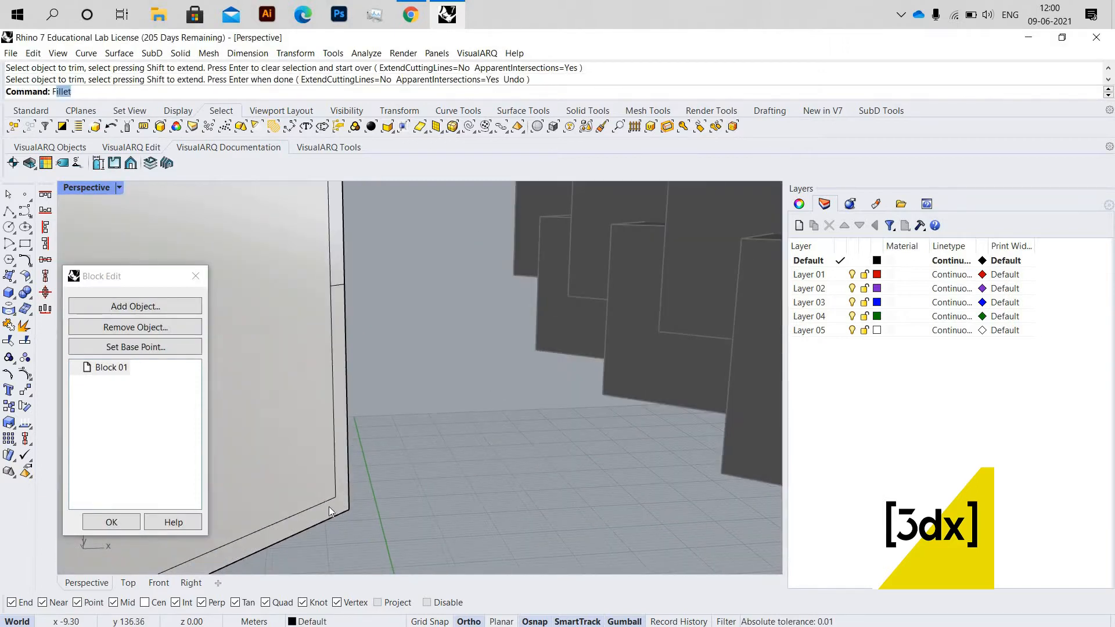
key(Return)
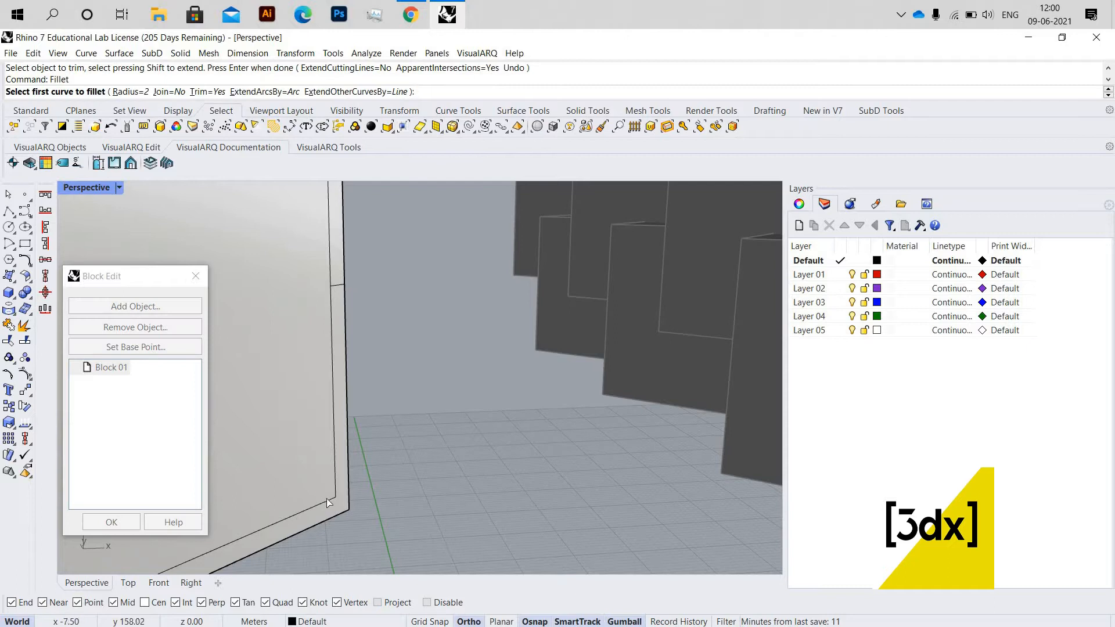
click(328, 505)
click(362, 485)
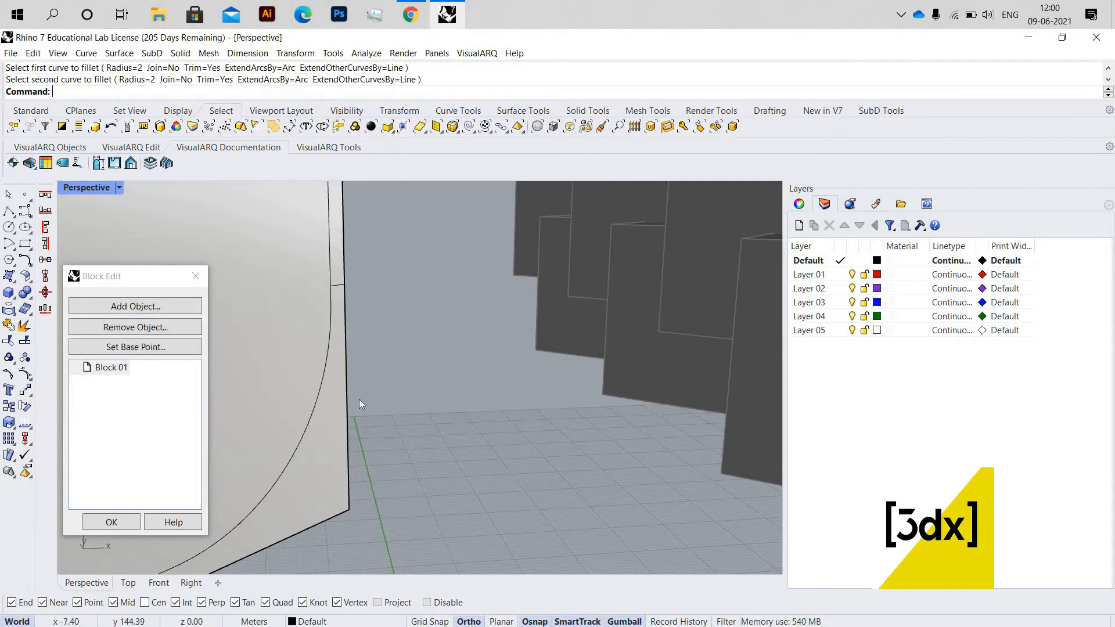
scroll(358, 429, down, 3)
key(ctrl+z)
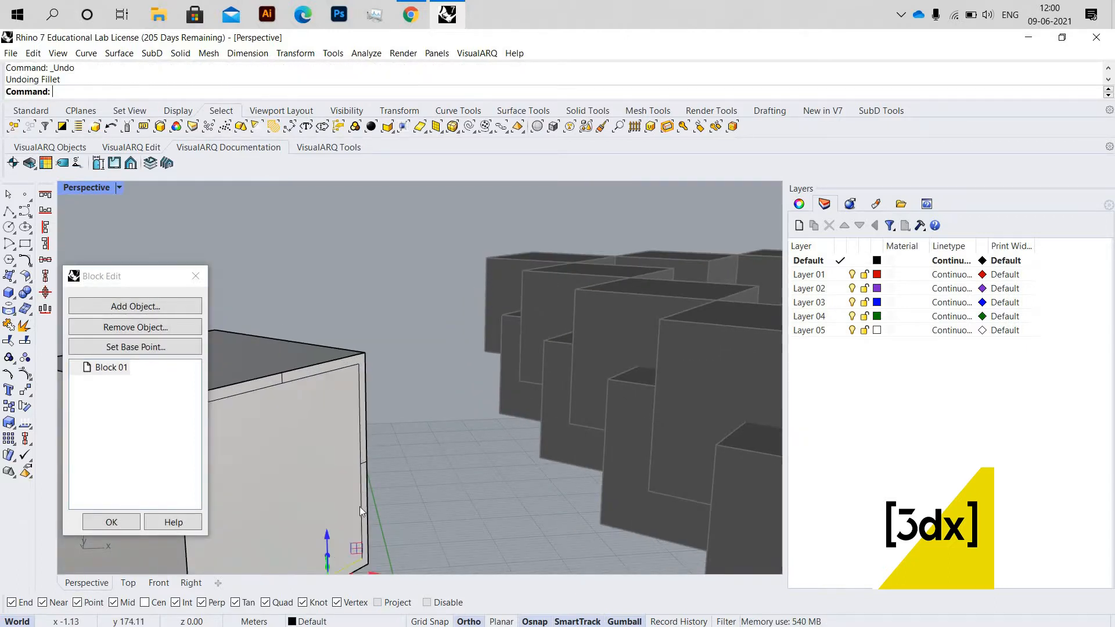
Fillet the lower corner between the bottom and vertical inset lines with a radius of 1.75
scroll(361, 514, down, 1)
scroll(362, 514, up, 3)
key(Return)
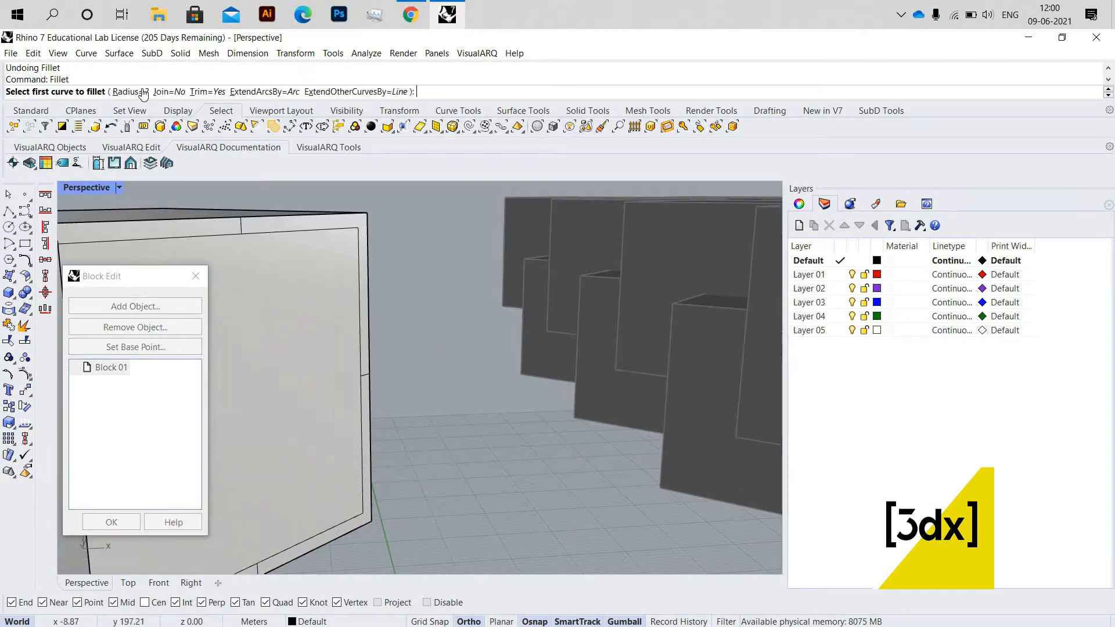
click(128, 91)
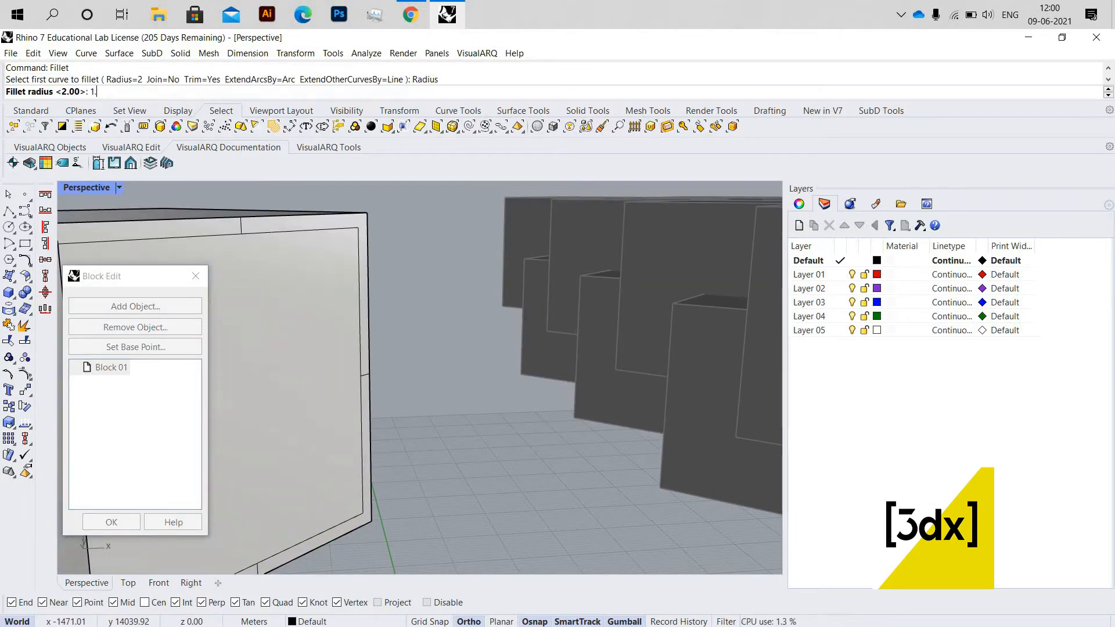
key(Return)
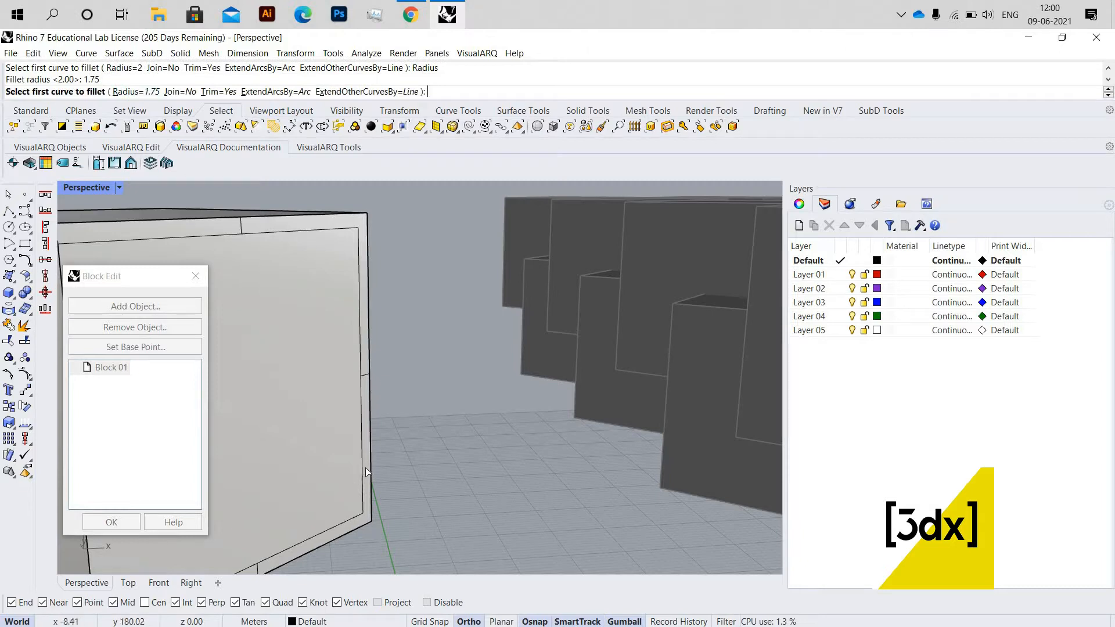
click(346, 525)
click(360, 459)
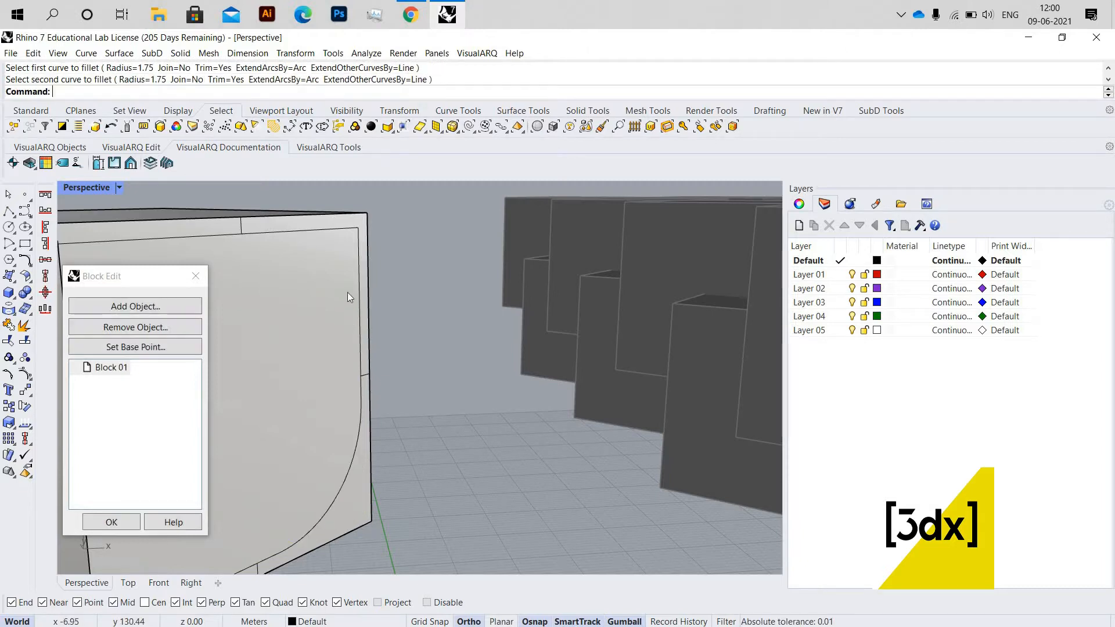
Fillet the upper corner between the top and vertical inset lines with the same 1.75 radius
key(Return)
click(360, 286)
key(Escape)
key(Return)
click(329, 231)
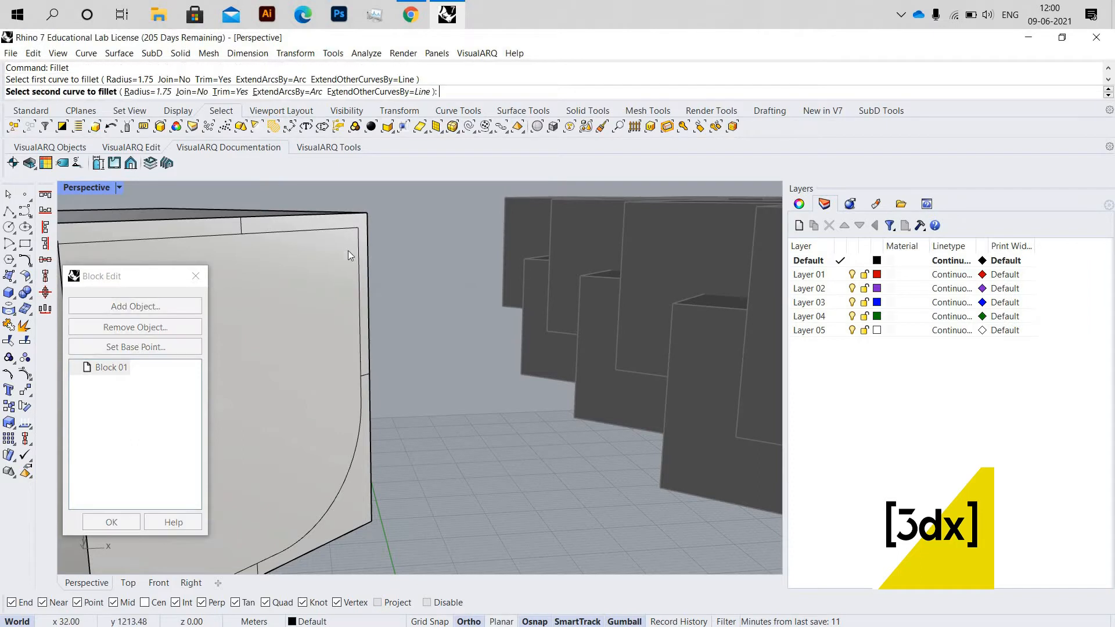
click(359, 354)
scroll(354, 366, down, 5)
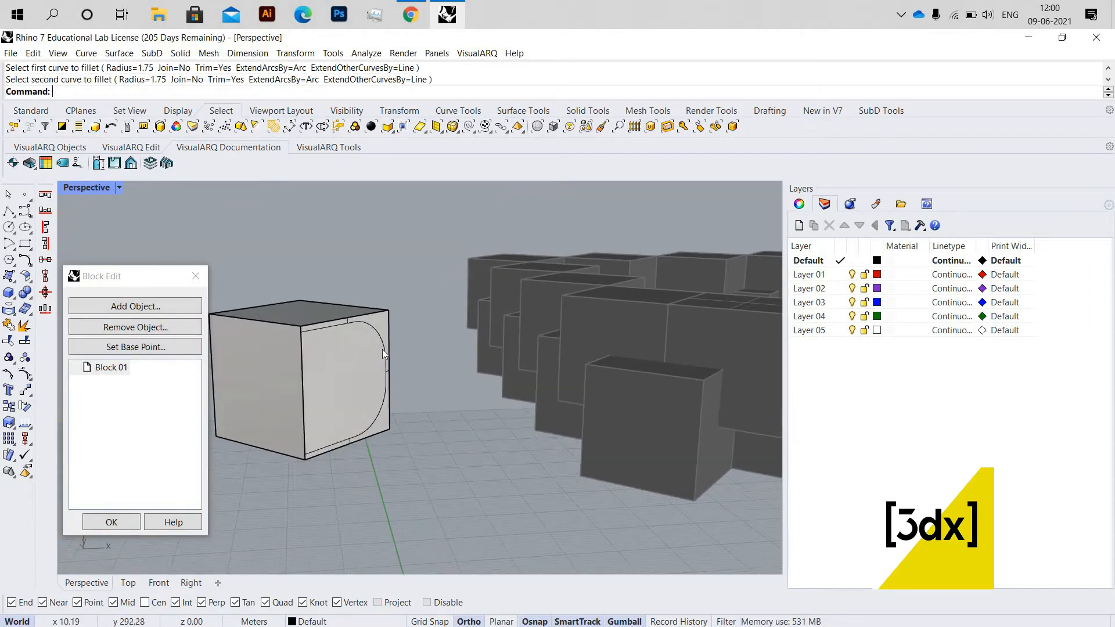
Select the inset lines and corner fillets on the cube's face and join them into one open curve
scroll(396, 362, up, 3)
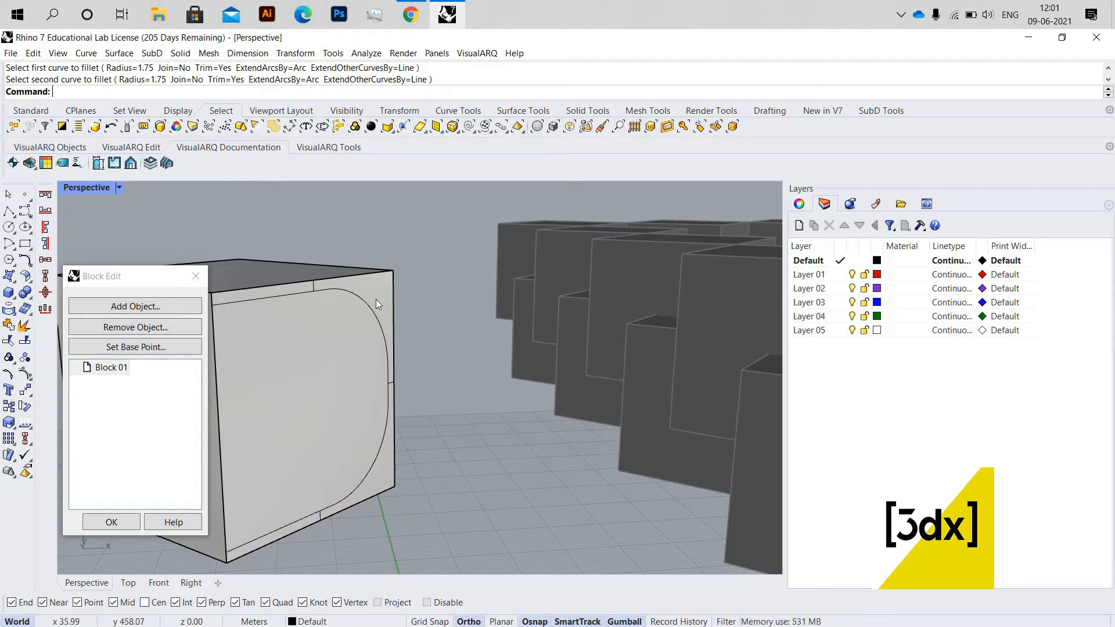
right_drag(378, 331, 408, 353)
scroll(408, 353, up, 3)
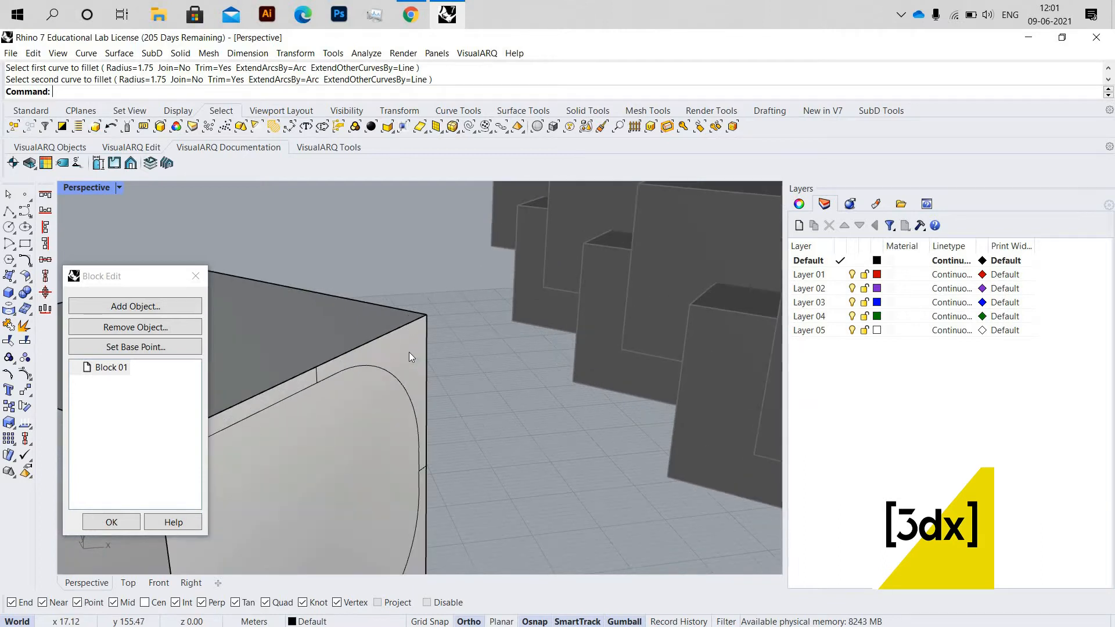
scroll(361, 372, down, 4)
scroll(377, 375, up, 2)
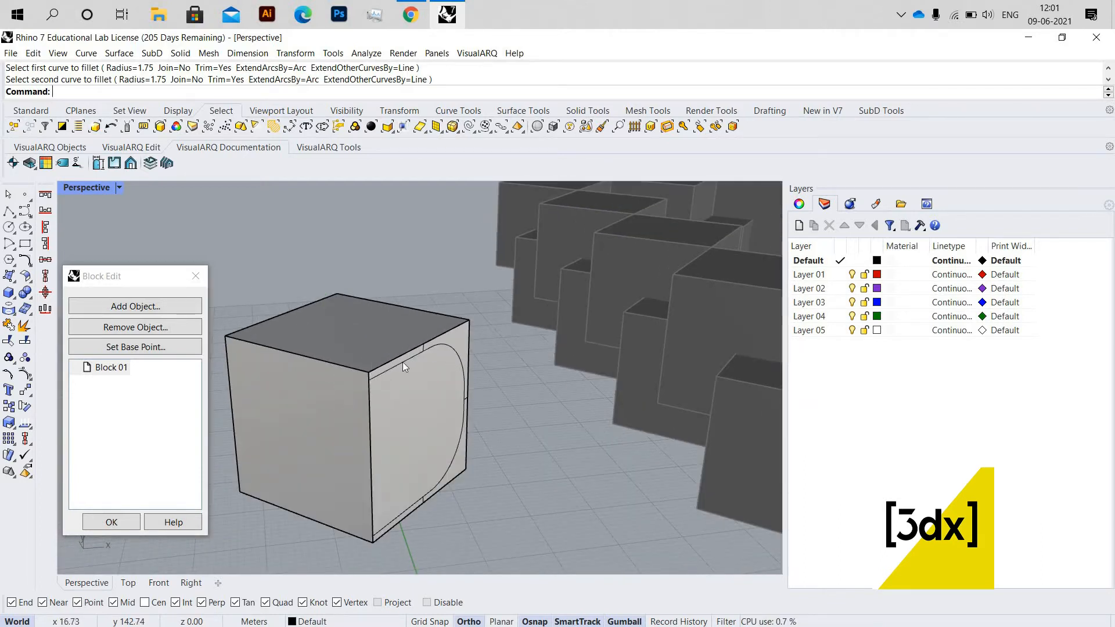
click(405, 367)
click(430, 351)
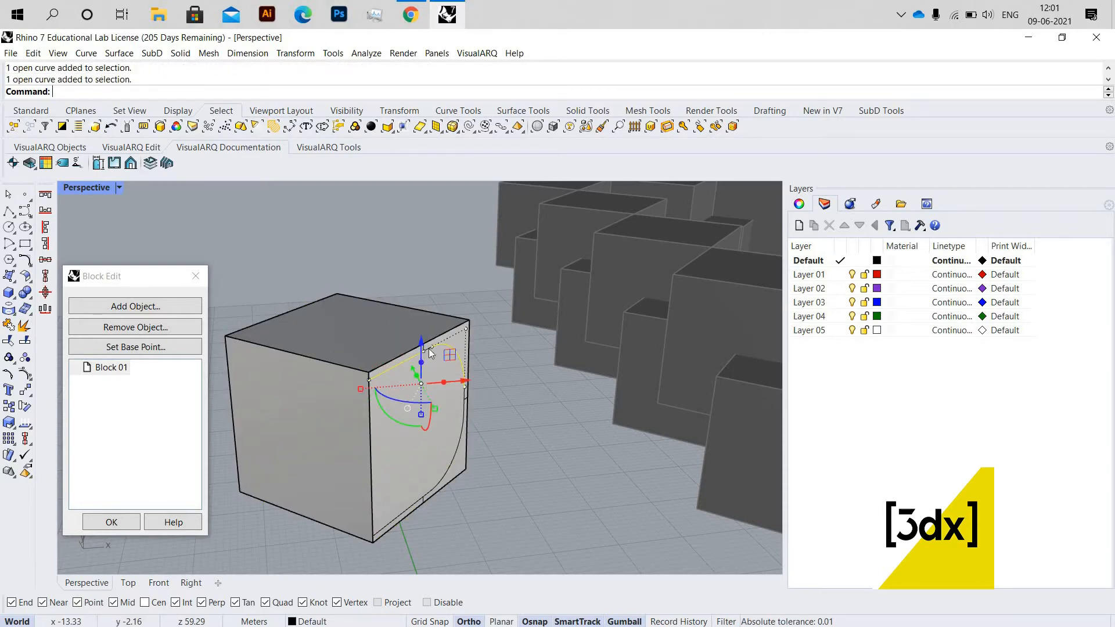
scroll(411, 354, up, 4)
scroll(436, 383, down, 2)
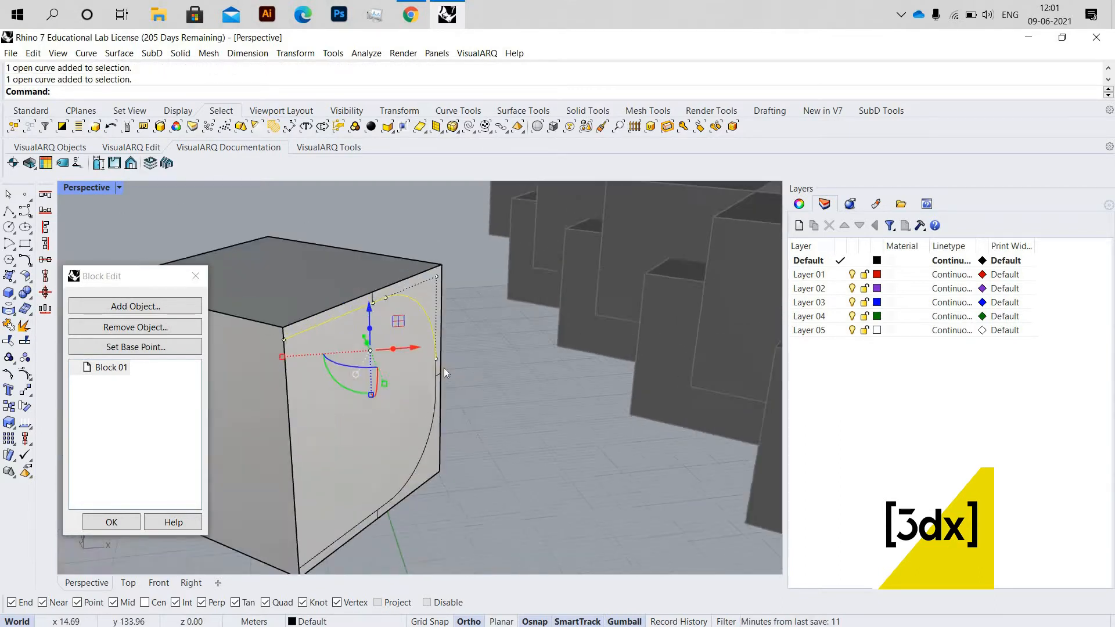
scroll(443, 364, up, 6)
shift+click(447, 361)
click(448, 334)
shift+click(448, 333)
scroll(446, 383, down, 8)
scroll(446, 383, up, 4)
shift+click(455, 384)
shift+click(384, 469)
shift+click(362, 491)
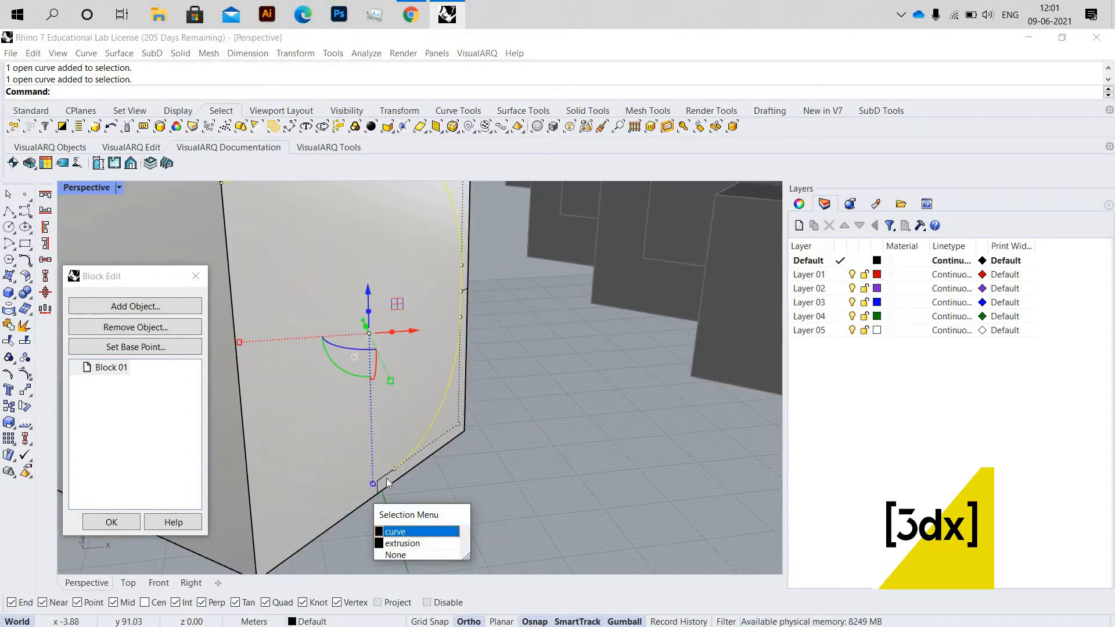
shift+click(387, 479)
scroll(387, 474, up, 6)
shift+click(388, 475)
shift+click(387, 475)
scroll(388, 475, down, 10)
scroll(388, 474, up, 6)
key(ctrl+j)
scroll(366, 483, down, 6)
scroll(361, 487, up, 3)
key(Escape)
Draw a polyline from the outline's lower open end around the face's four outer corners to its upper open end
click(336, 500)
scroll(335, 500, up, 5)
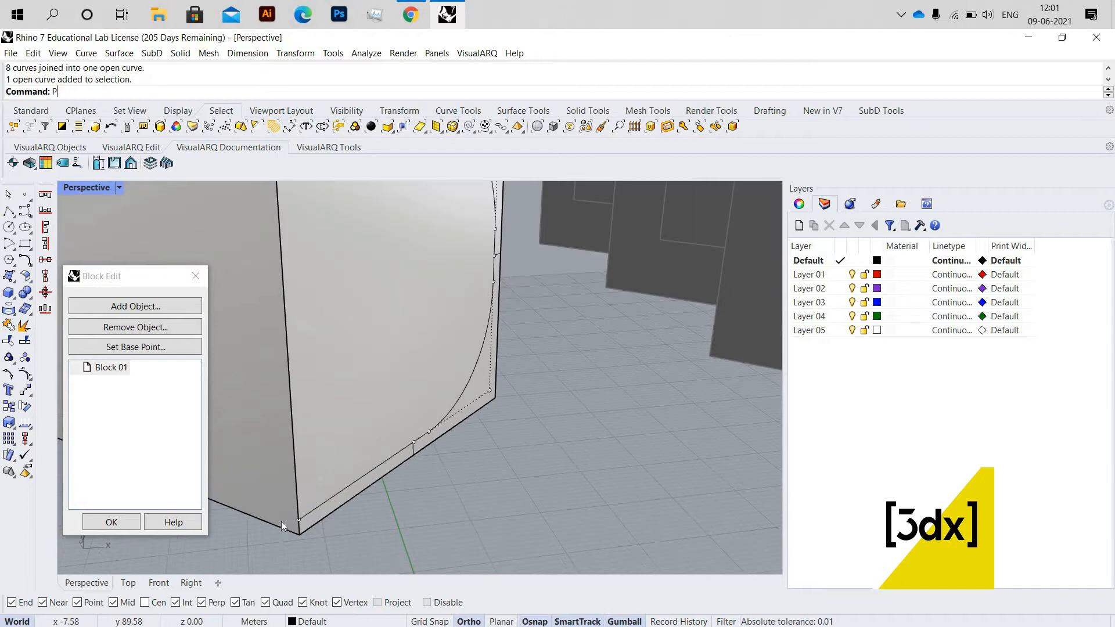
key(Return)
click(298, 518)
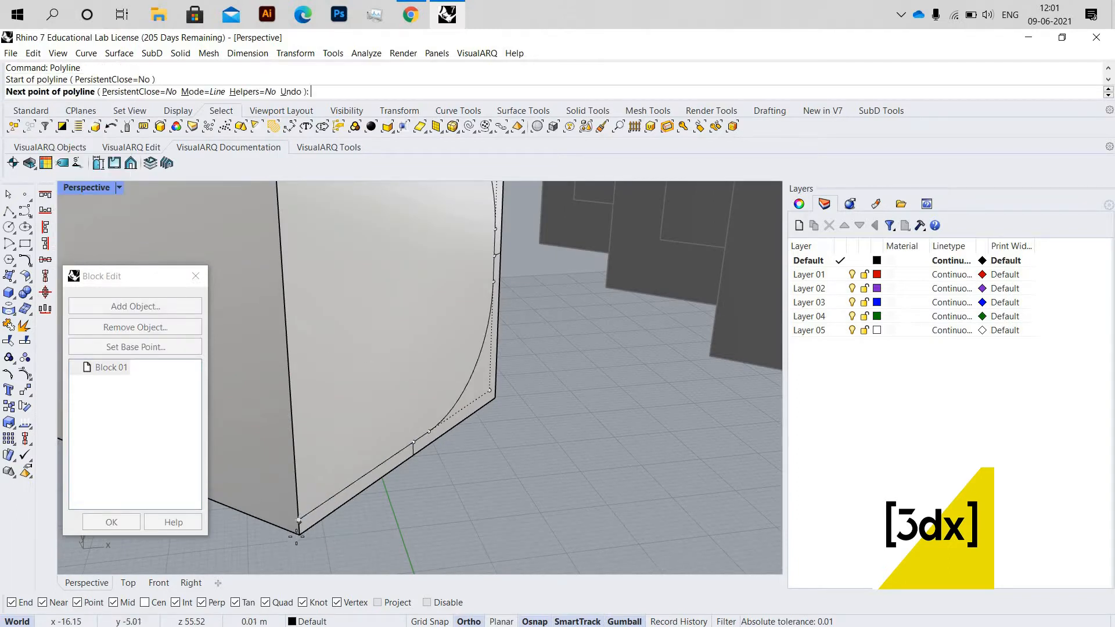
scroll(299, 535, up, 5)
key(Escape)
key(Return)
click(300, 530)
scroll(300, 531, down, 3)
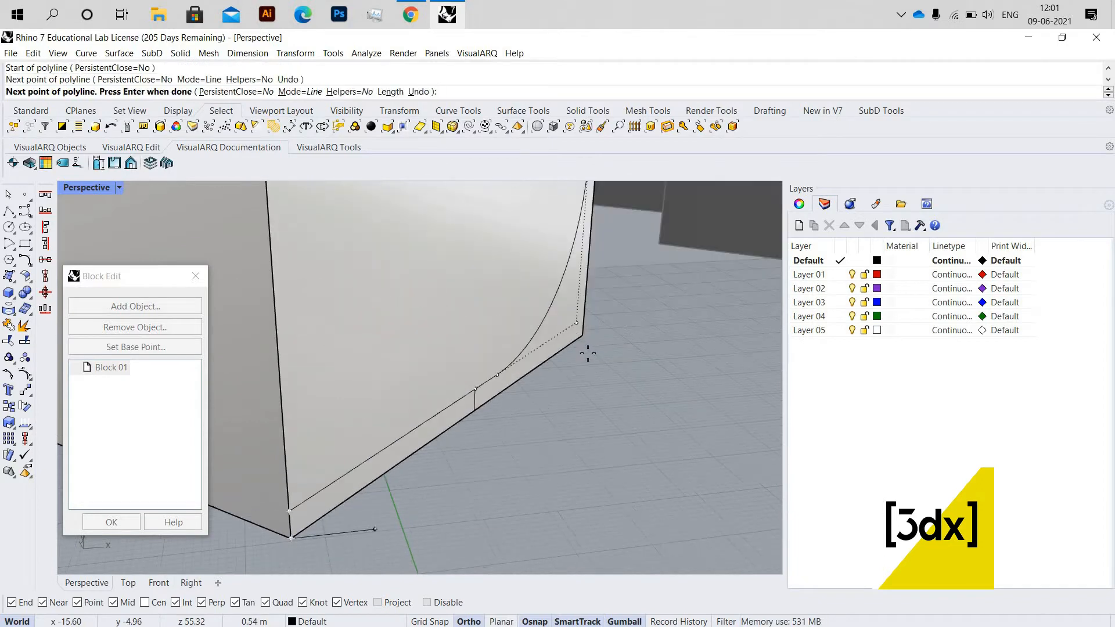
click(582, 336)
scroll(523, 472, down, 8)
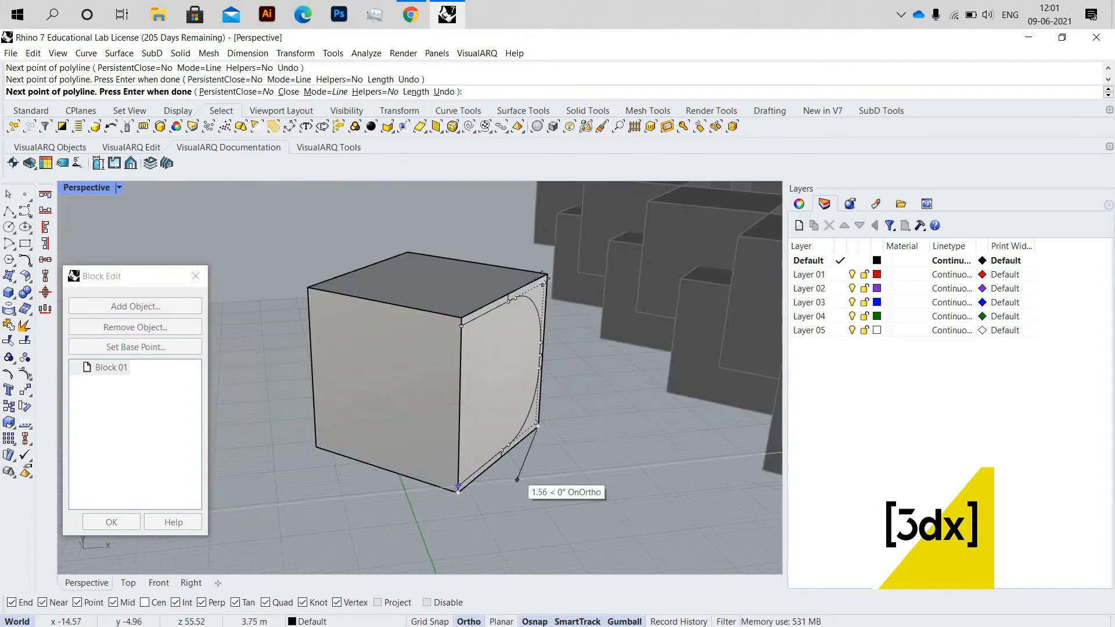
scroll(557, 259, up, 3)
scroll(553, 257, up, 2)
click(537, 294)
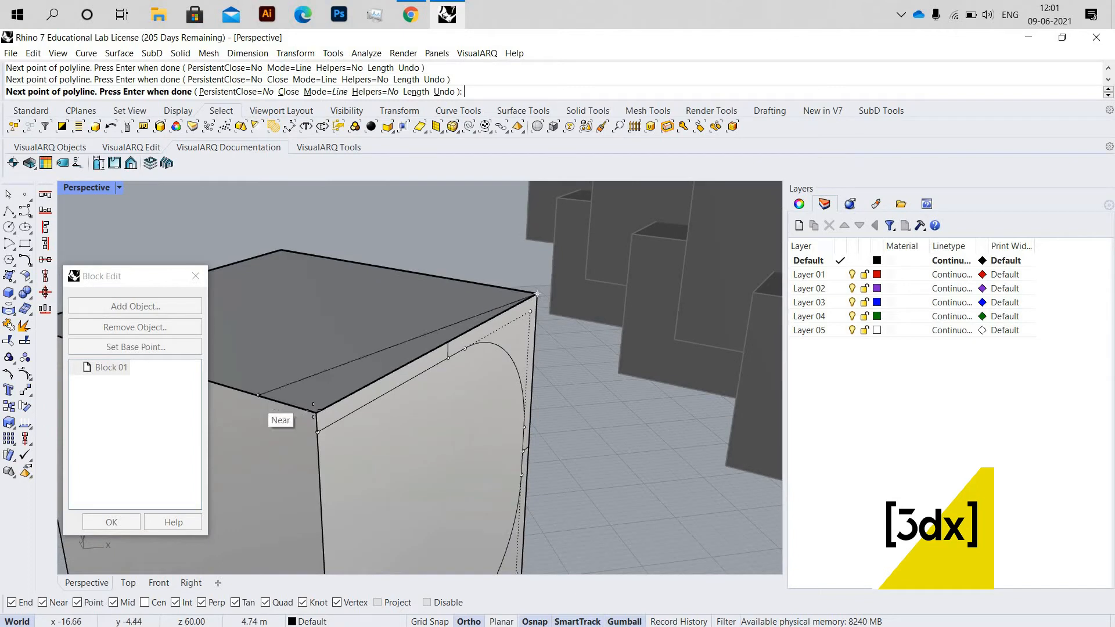
click(319, 433)
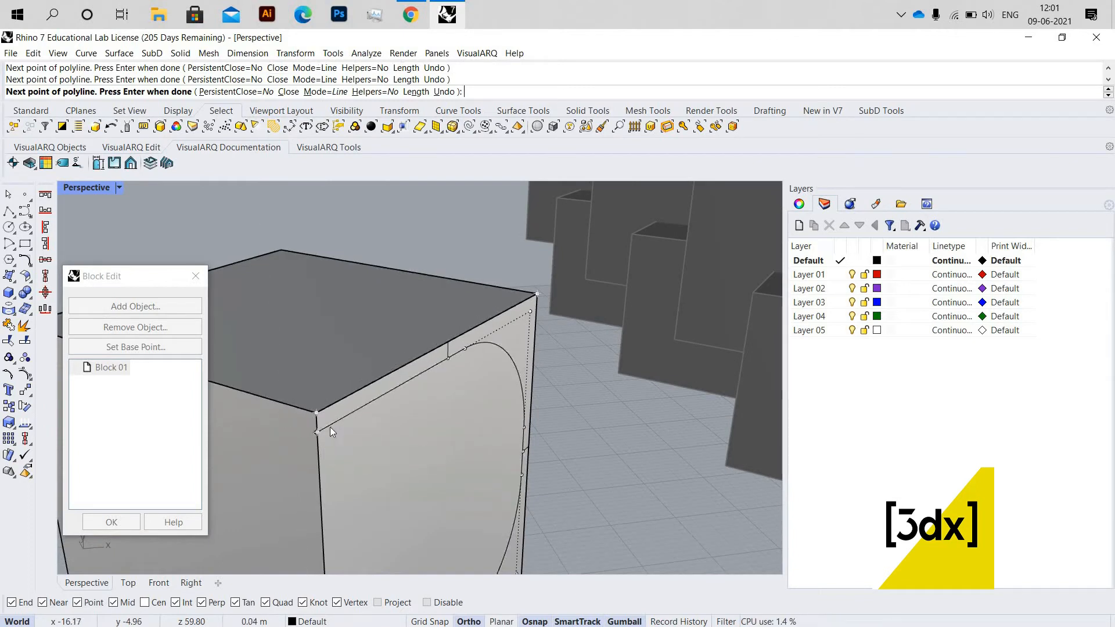
key(Return)
Join the outer polyline and the rounded inset curve into one closed frame profile
click(334, 421)
click(380, 462)
shift+click(341, 398)
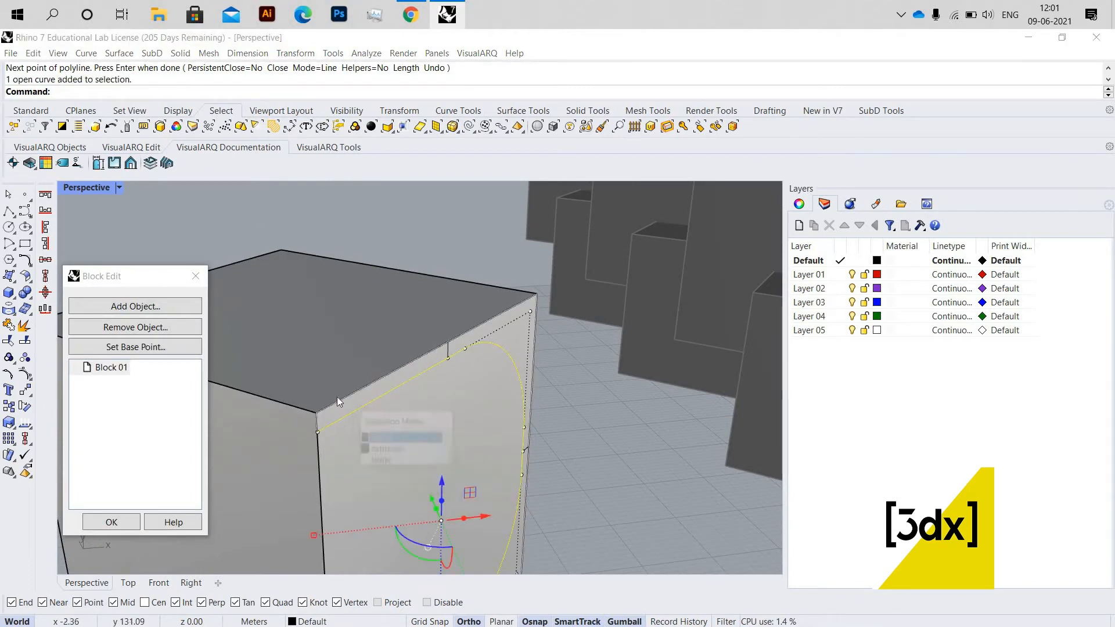
click(380, 438)
scroll(364, 472, down, 3)
scroll(362, 471, up, 2)
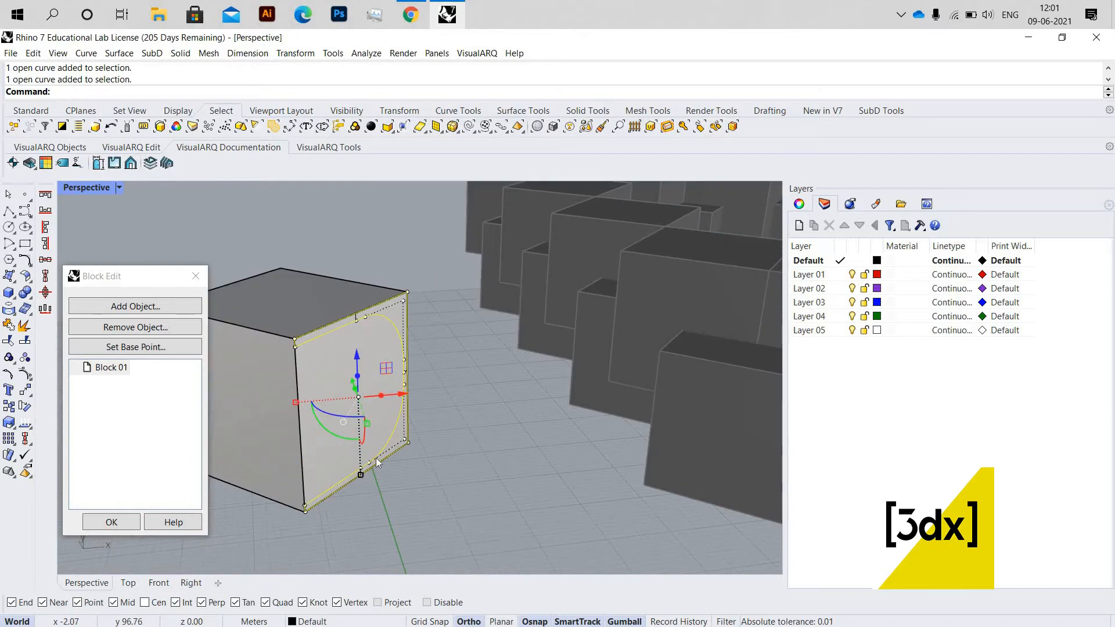
key(ctrl+j)
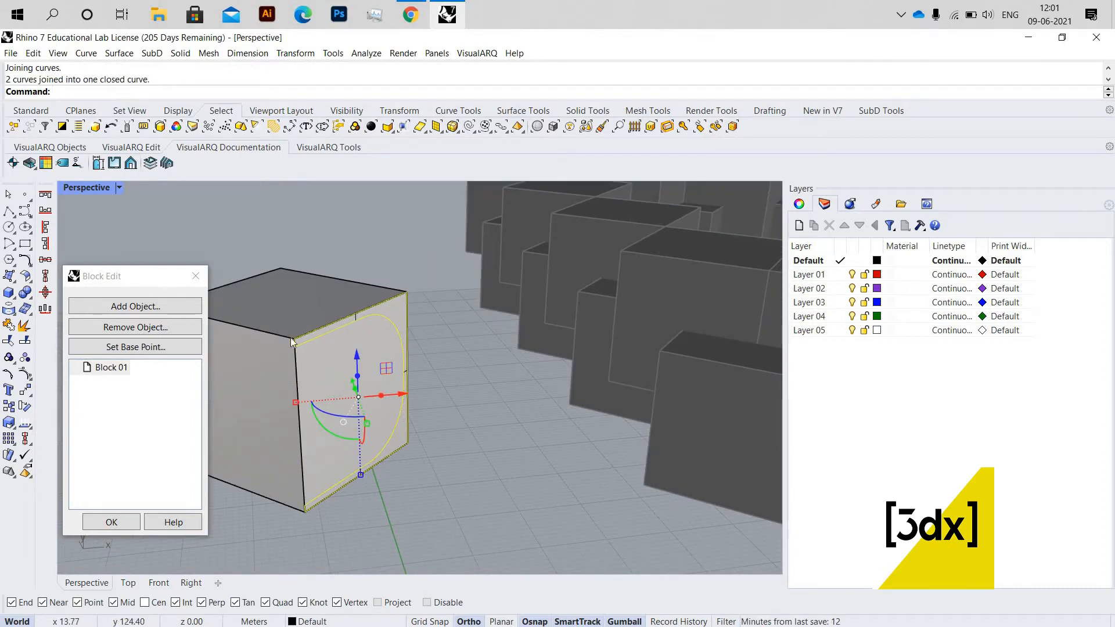
click(423, 366)
Extrude the closed frame profile as a solid by 0.2 m on the cube's face
scroll(366, 341, down, 3)
scroll(375, 353, up, 5)
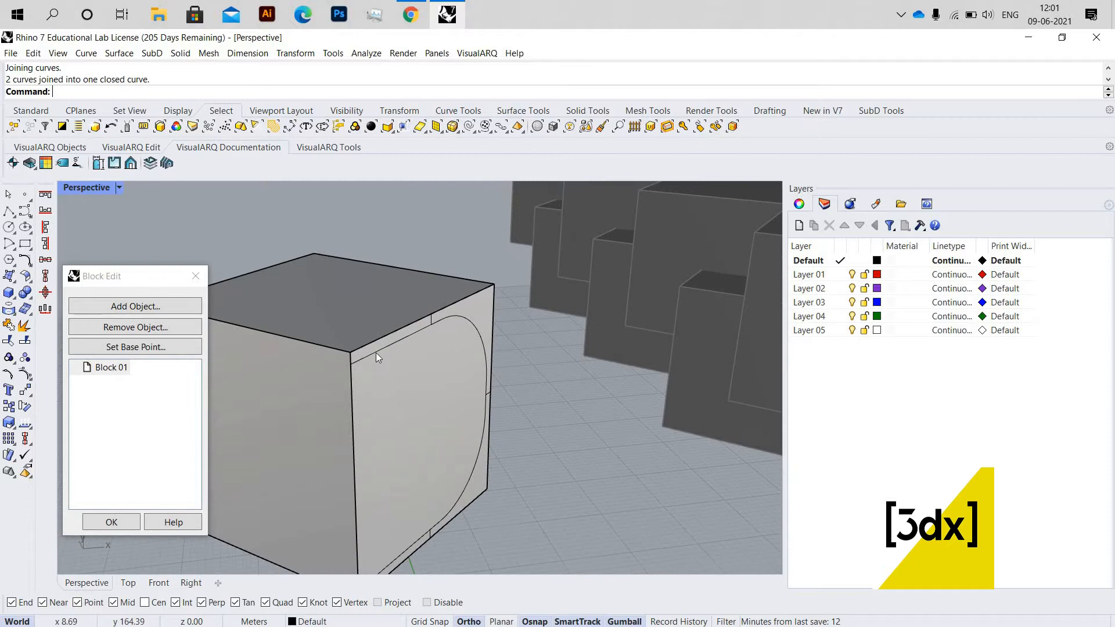
click(375, 353)
text(ExtrudeCrv)
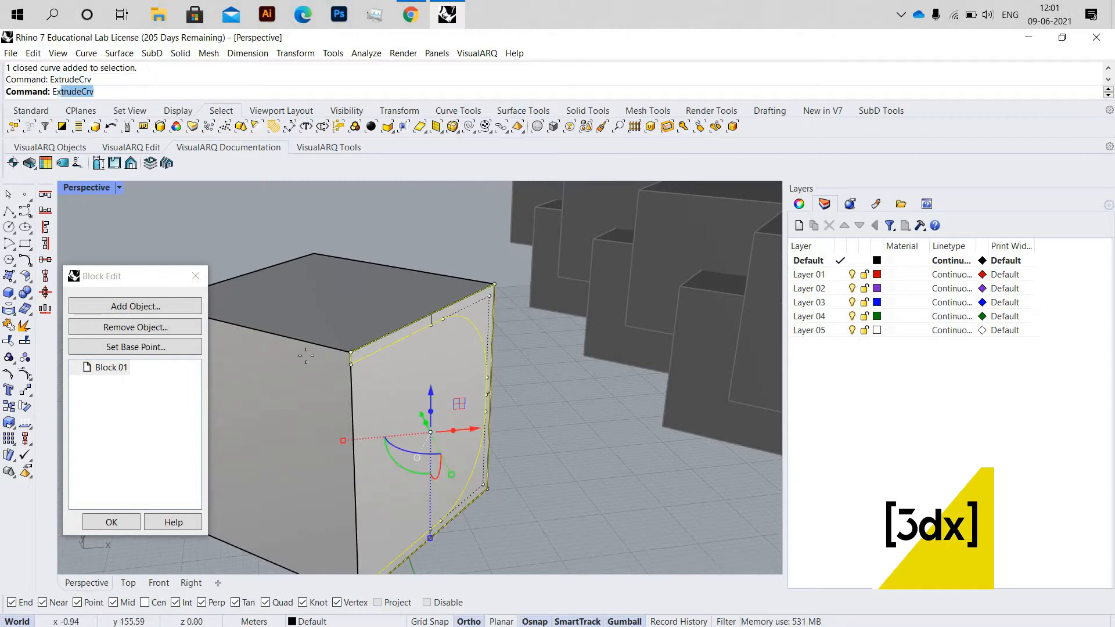
key(Return)
text(0.)
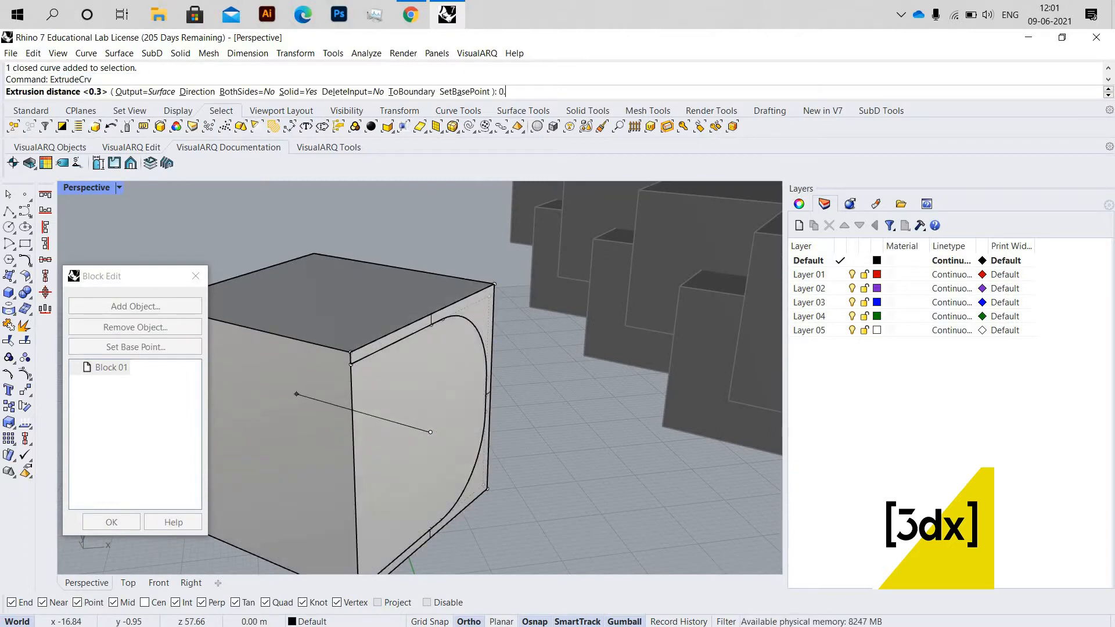
text(2)
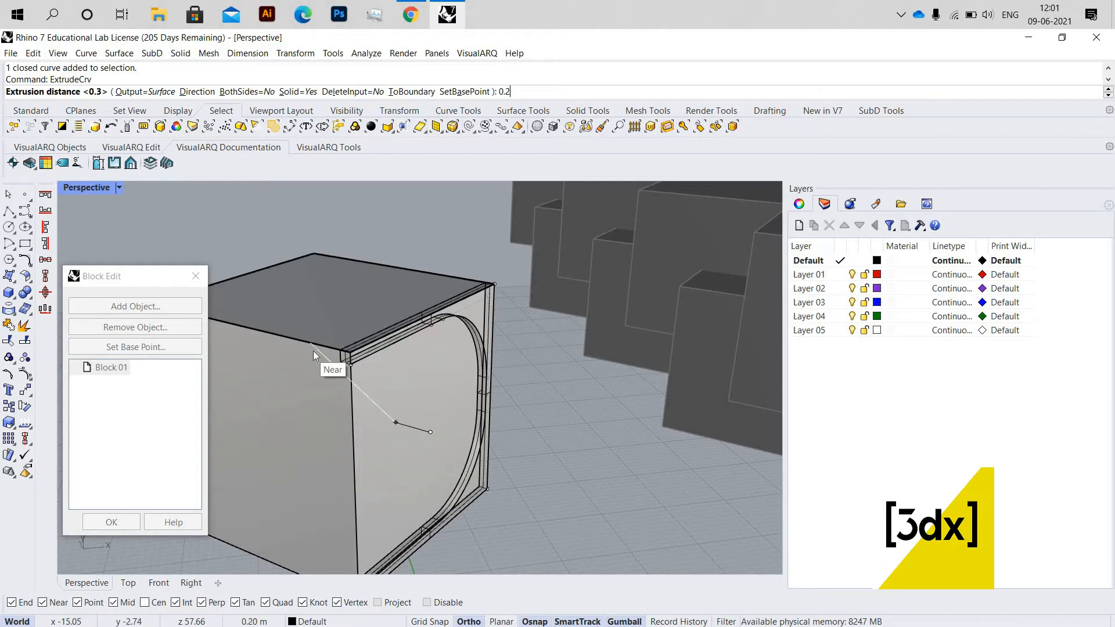
key(Return)
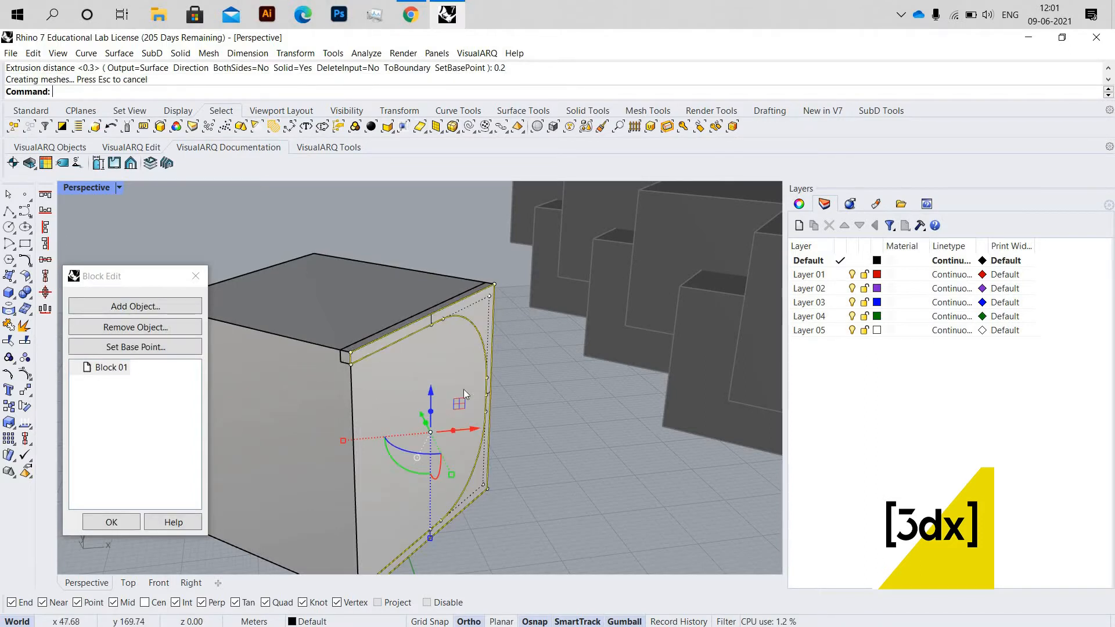
right_drag(464, 389, 479, 256)
right_drag(424, 291, 463, 387)
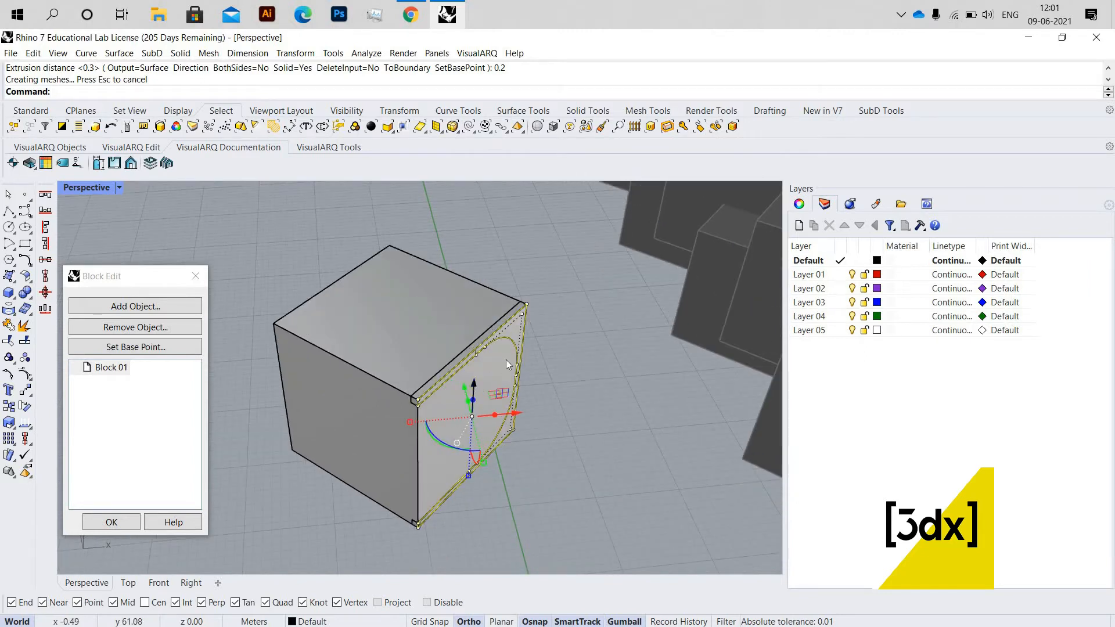
key(Escape)
right_drag(436, 274, 395, 244)
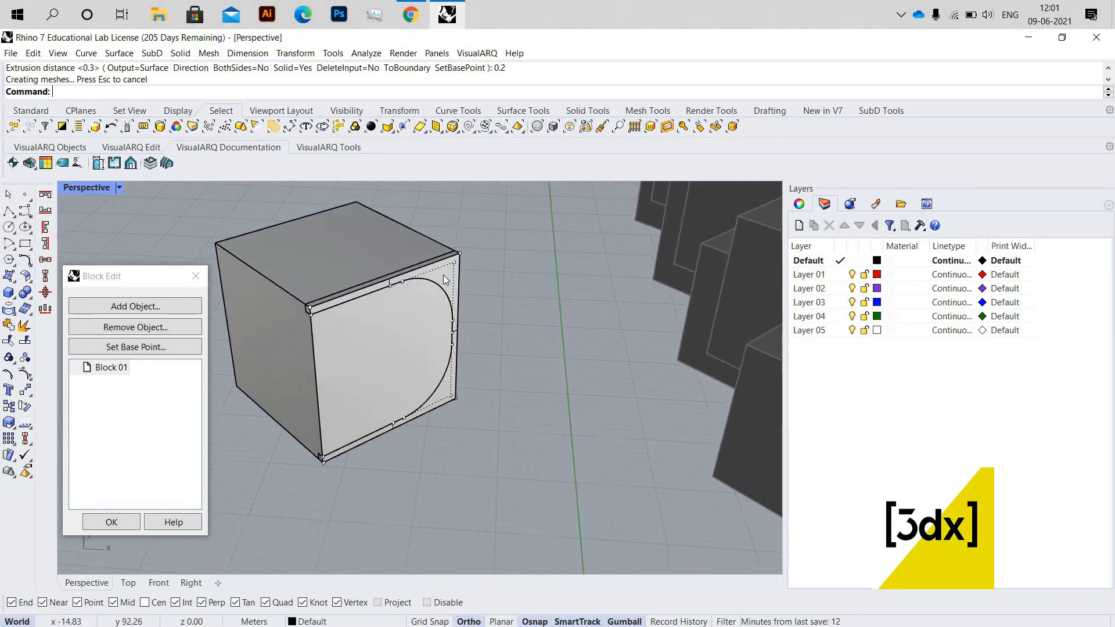
Draw a polyline from the upper arm's inner end around the frame's outer corners to the end of the lower arm
scroll(436, 276, up, 3)
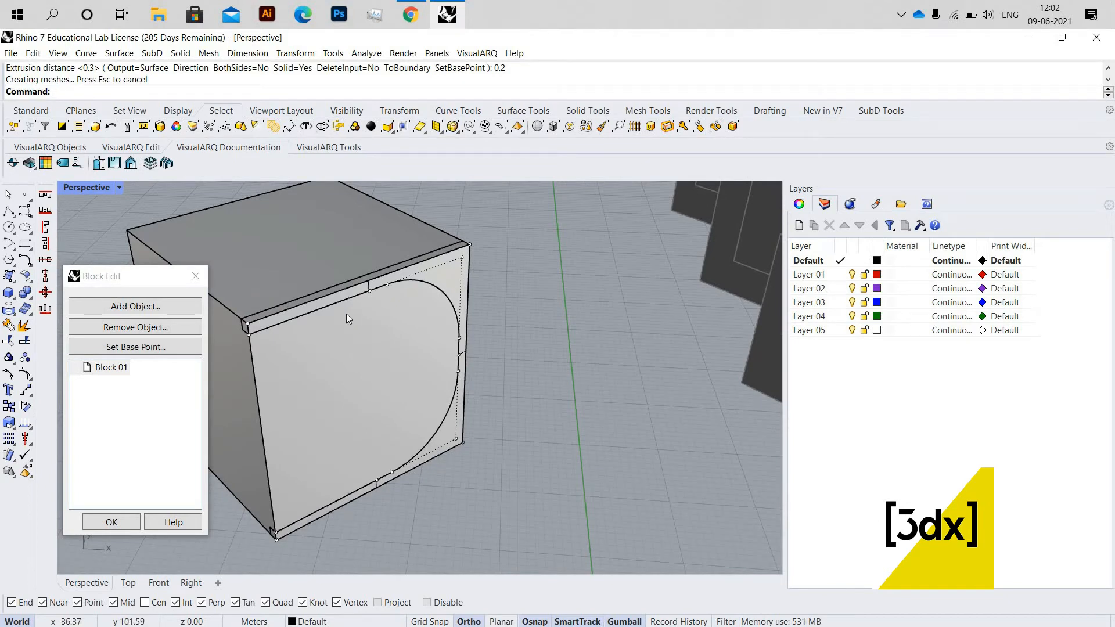
text(Polyline)
key(Return)
scroll(246, 335, up, 3)
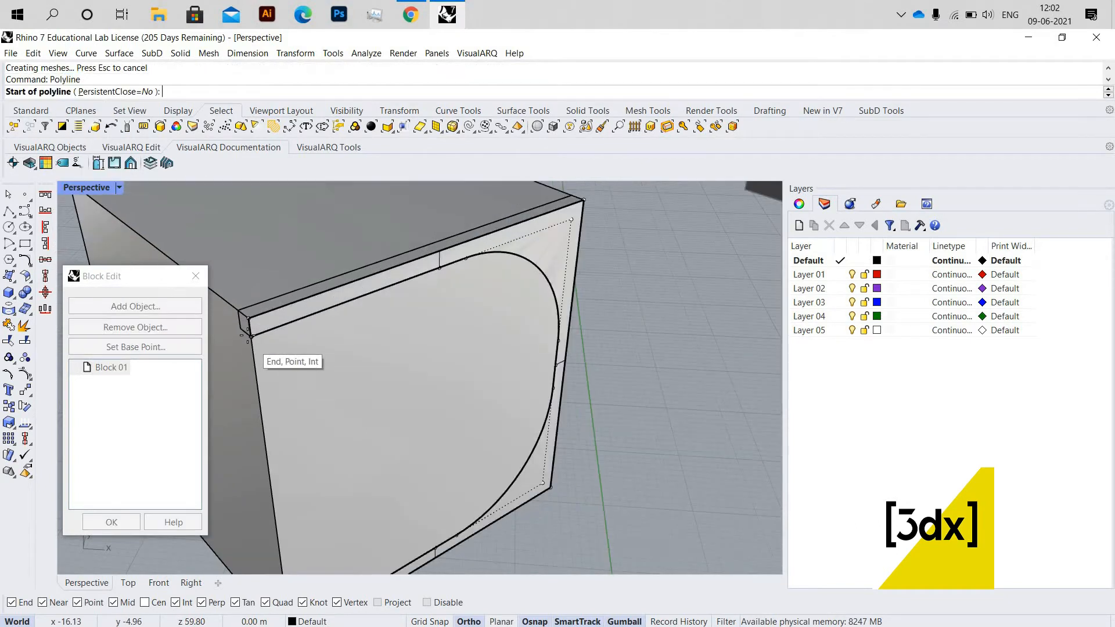
click(248, 335)
click(249, 318)
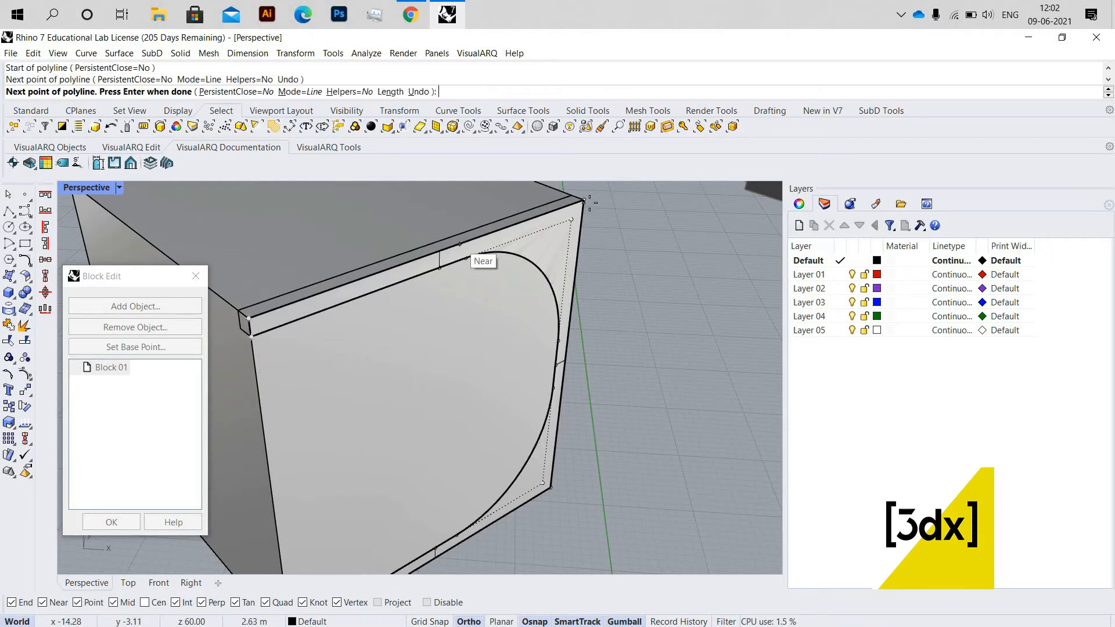
scroll(577, 203, up, 5)
click(569, 220)
scroll(587, 325, down, 5)
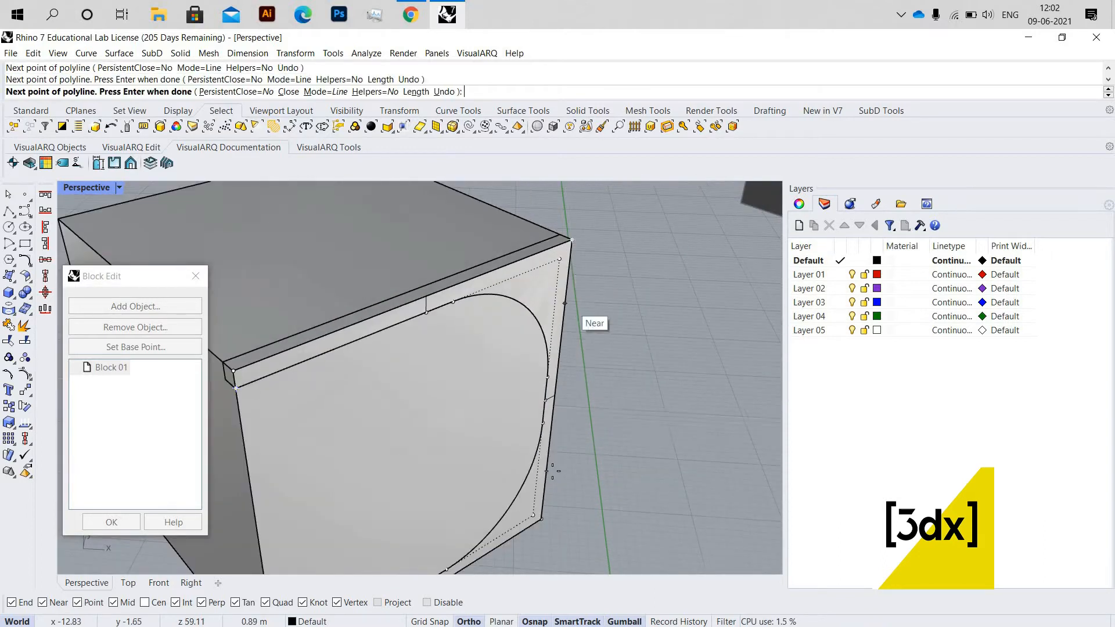
scroll(521, 459, up, 5)
scroll(521, 458, up, 2)
click(519, 460)
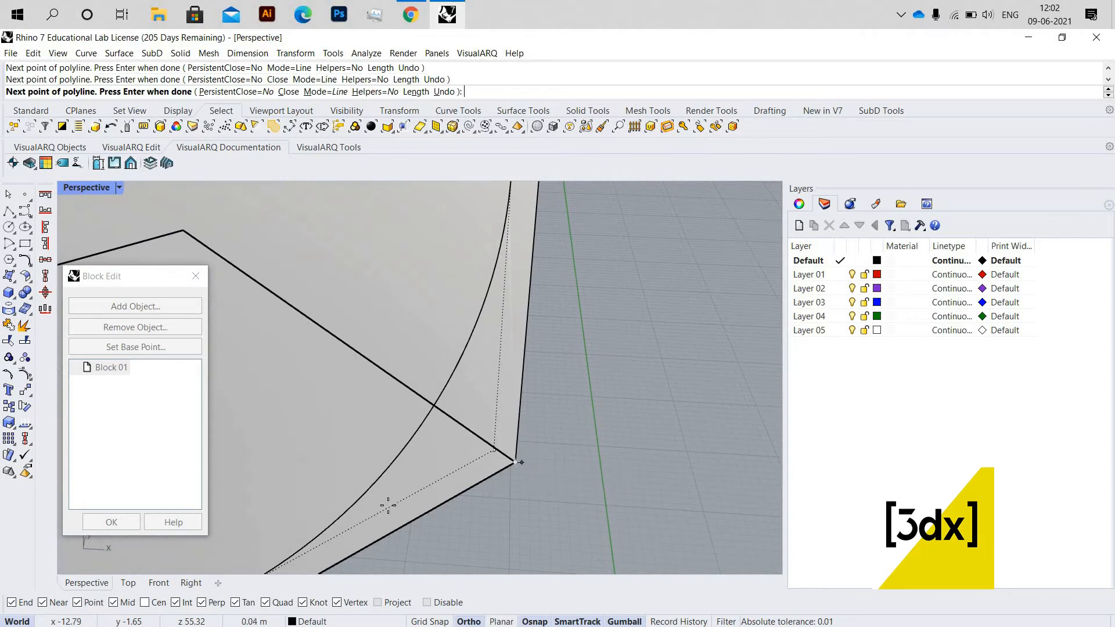
scroll(465, 494, down, 5)
scroll(463, 492, up, 5)
click(461, 468)
Continue the polyline through the lower and upper inner square corners and close it at its start point
scroll(531, 414, down, 5)
scroll(485, 443, up, 5)
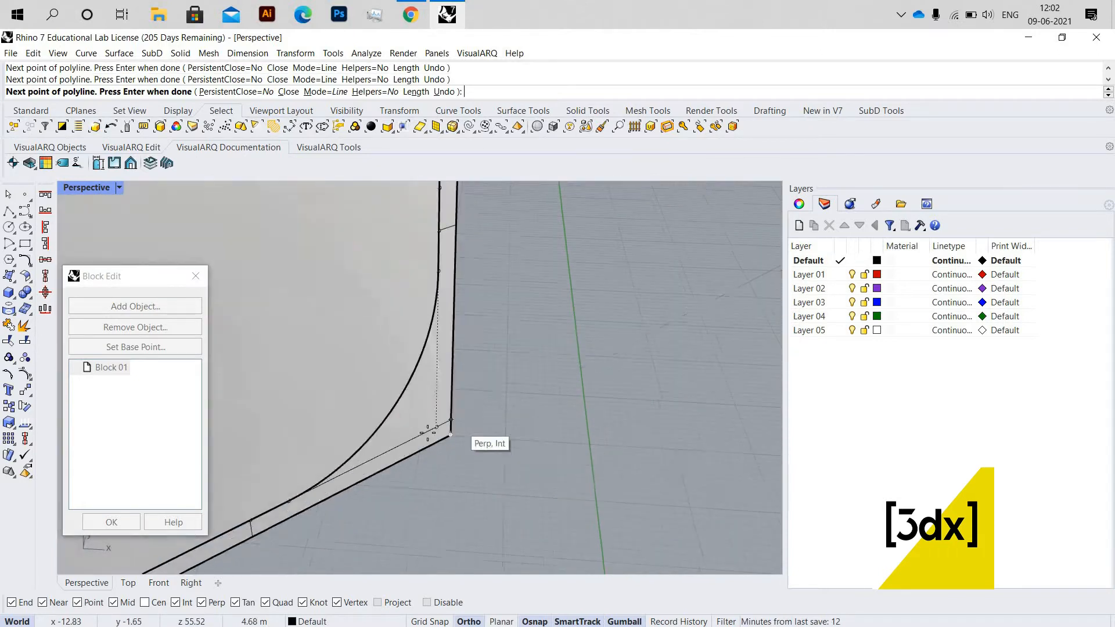
scroll(441, 302, down, 5)
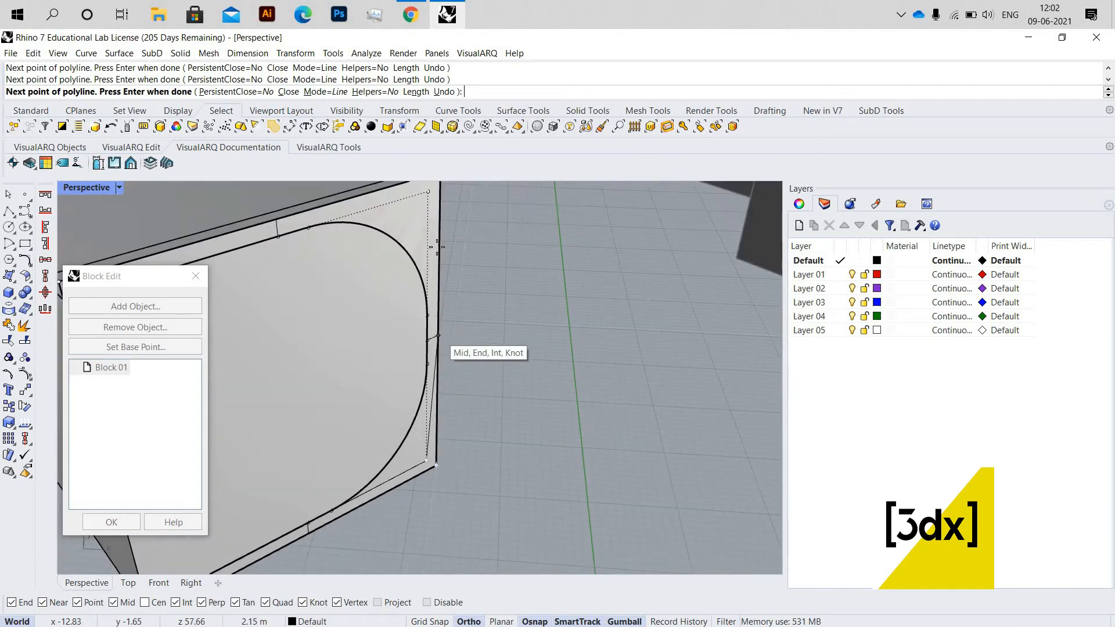
scroll(511, 355, up, 5)
scroll(360, 386, down, 5)
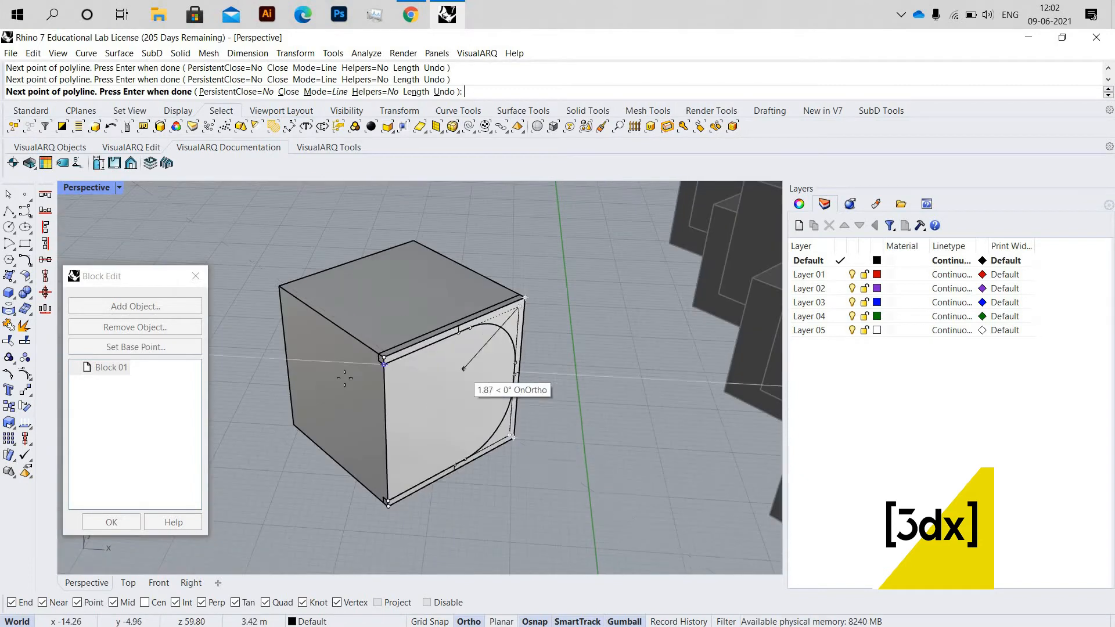
scroll(511, 375, up, 5)
scroll(398, 373, down, 5)
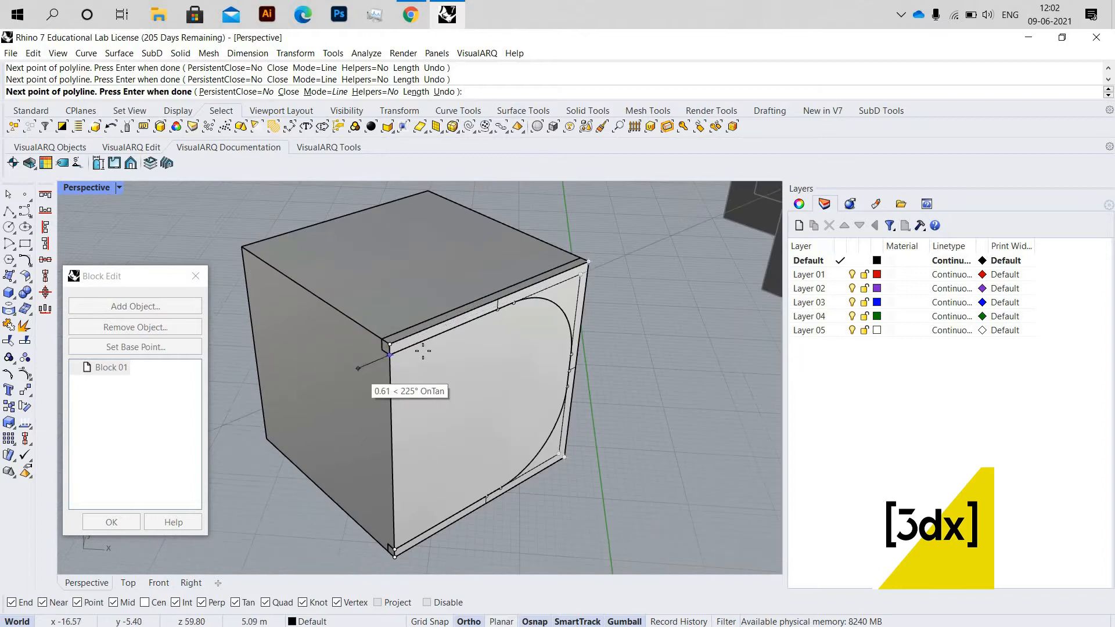
scroll(399, 360, up, 5)
click(434, 336)
click(434, 337)
Extrude the closed square-cornered profile as a solid across the cube's full depth and delete the original cube
click(465, 374)
scroll(458, 380, down, 4)
scroll(362, 288, down, 3)
text(ExtrudeCrv)
key(Return)
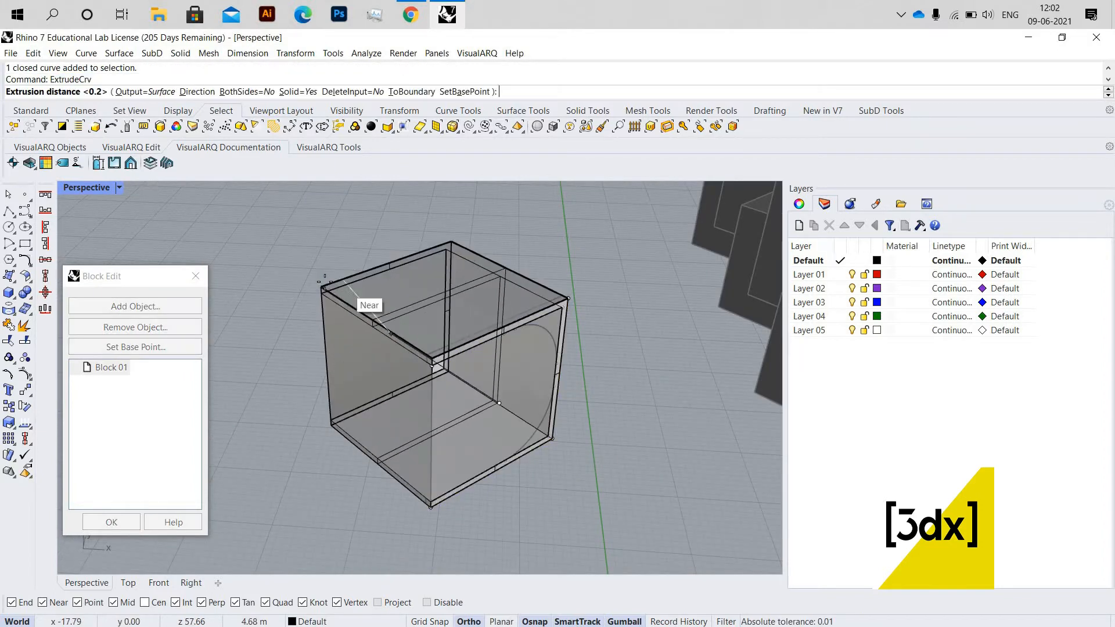
click(376, 381)
key(Delete)
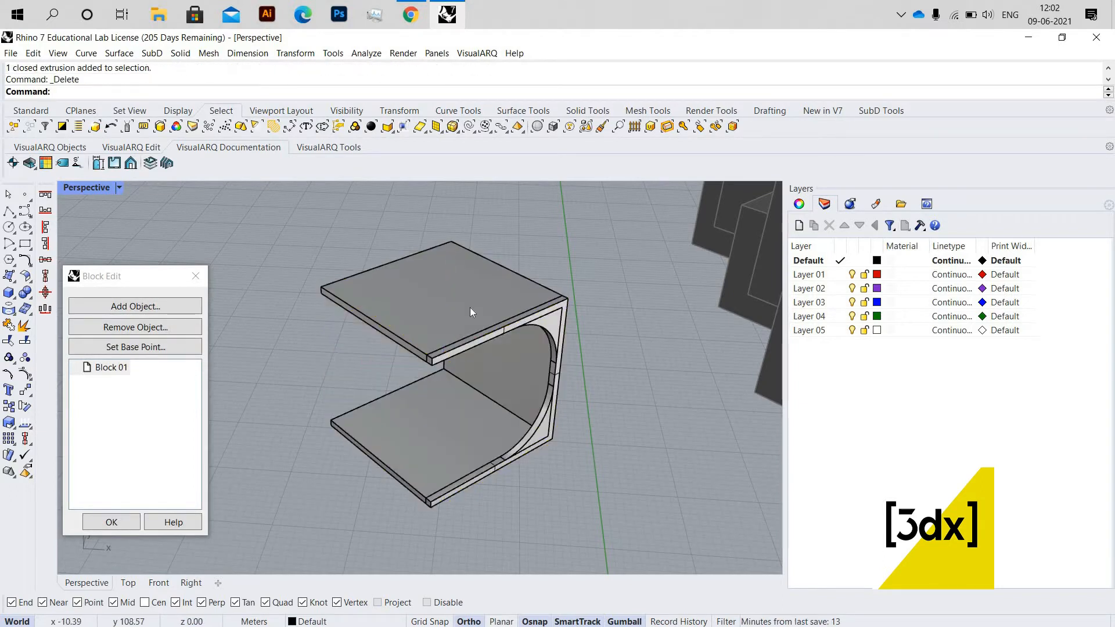
Try to scale the C-shaped shell uniformly from its upper back corner to the rounded frame's rear face, and undo it
click(470, 311)
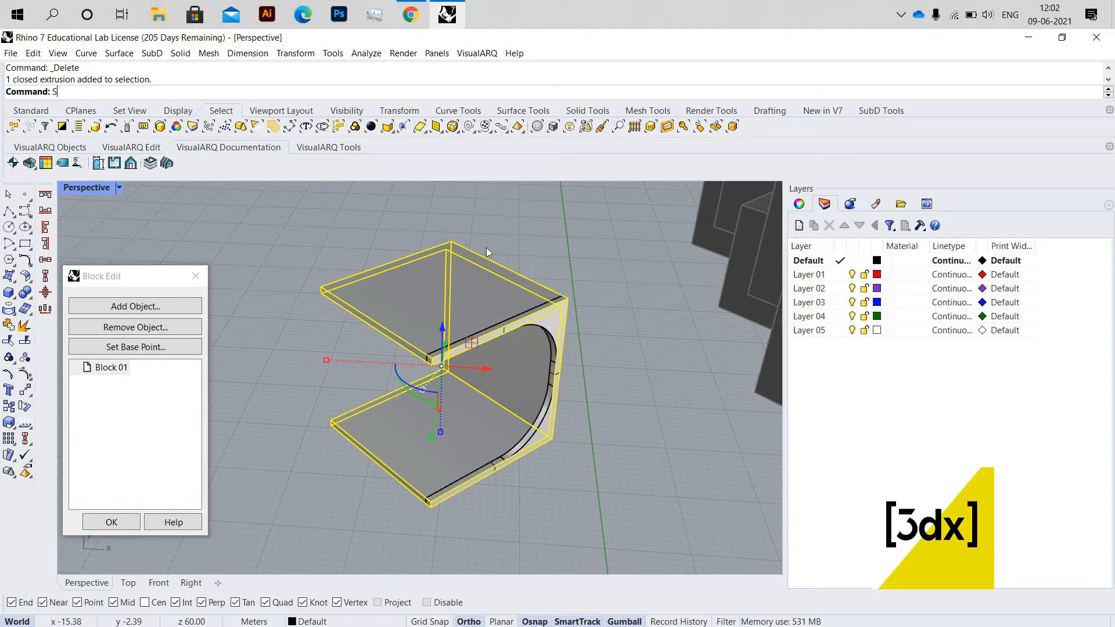
key(Return)
scroll(456, 247, up, 3)
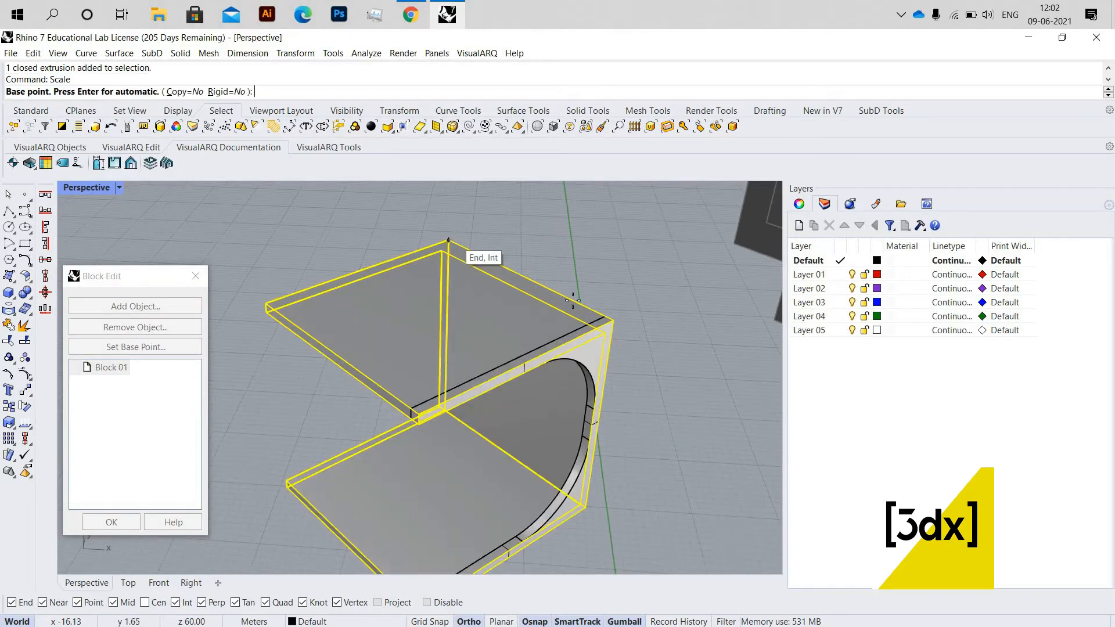
click(454, 241)
click(612, 319)
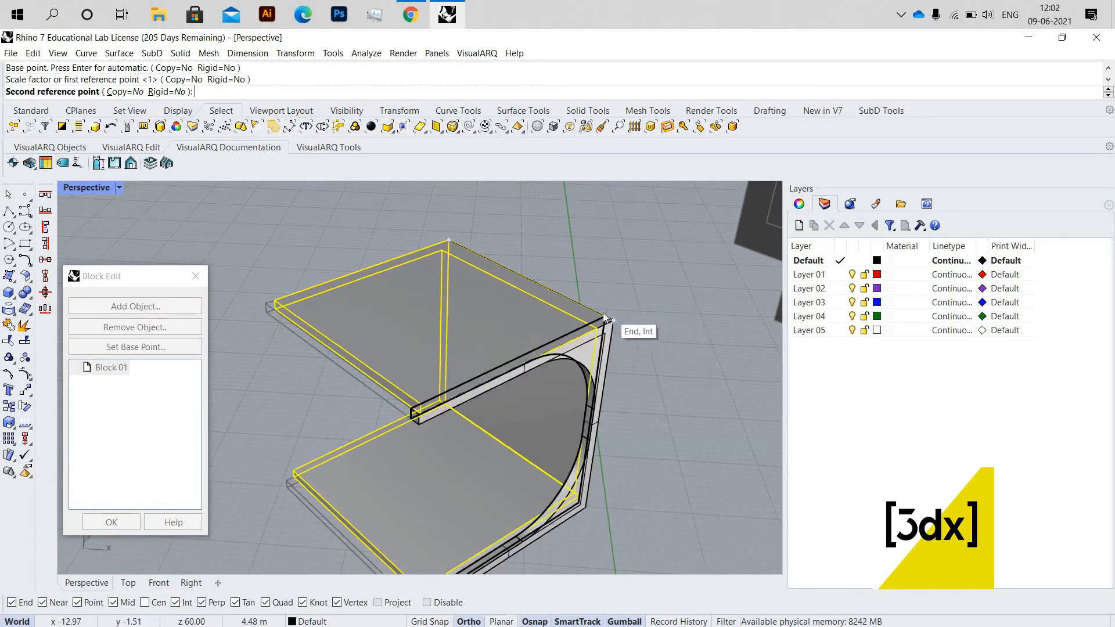
click(602, 312)
key(Escape)
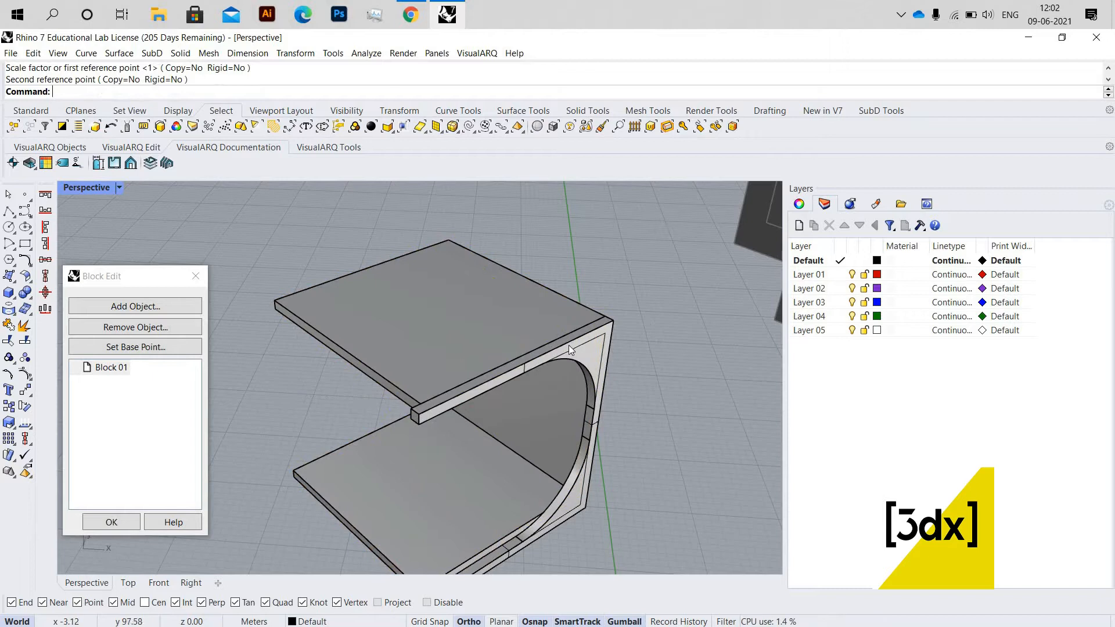
key(ctrl+z)
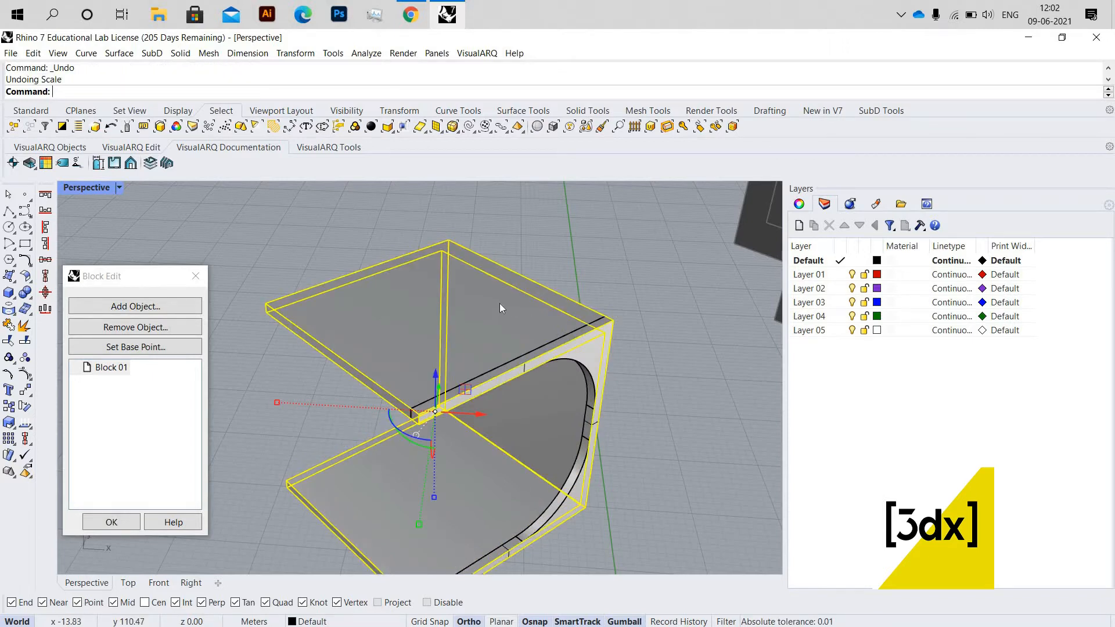
Scale the C-shaped shell in one direction from its upper back corner so it ends at the rounded frame's rear face
key(Down)
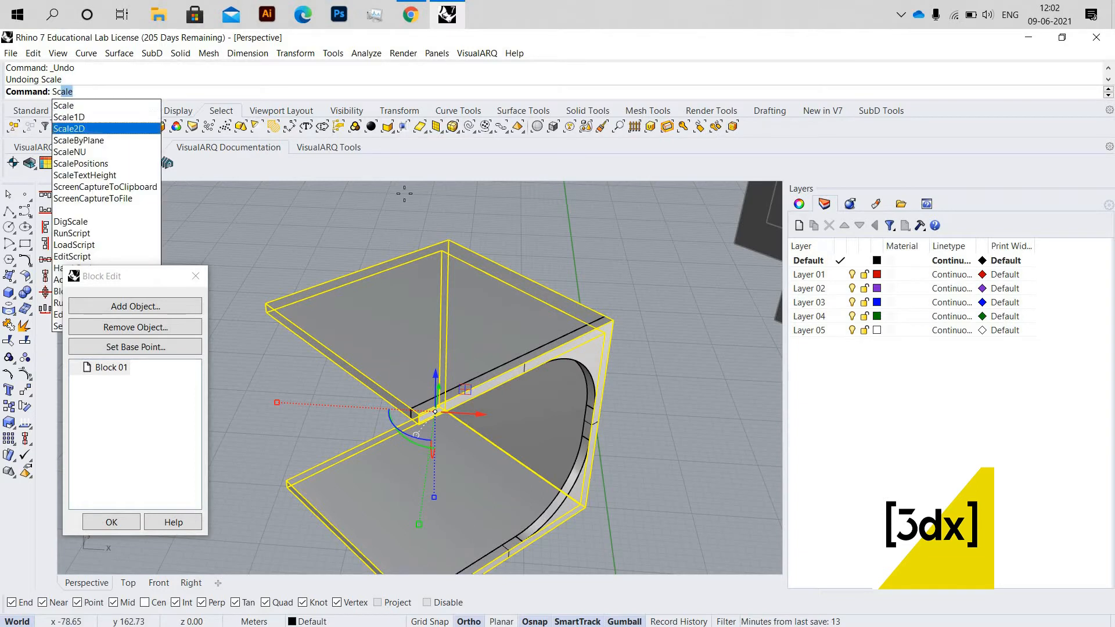
key(Return)
click(449, 238)
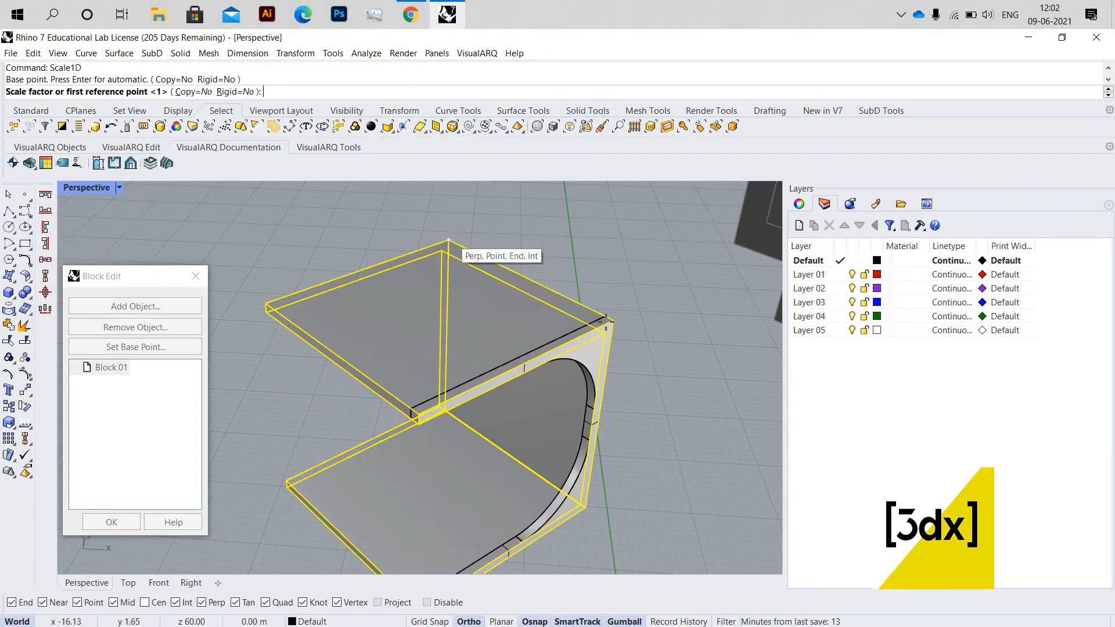
click(613, 320)
click(605, 316)
key(Escape)
Try to mirror a copy of the rounded frame about the diagonal through the lower slab's front and back corners
scroll(398, 367, down, 3)
scroll(399, 367, up, 6)
scroll(531, 311, down, 4)
scroll(547, 285, up, 6)
click(551, 284)
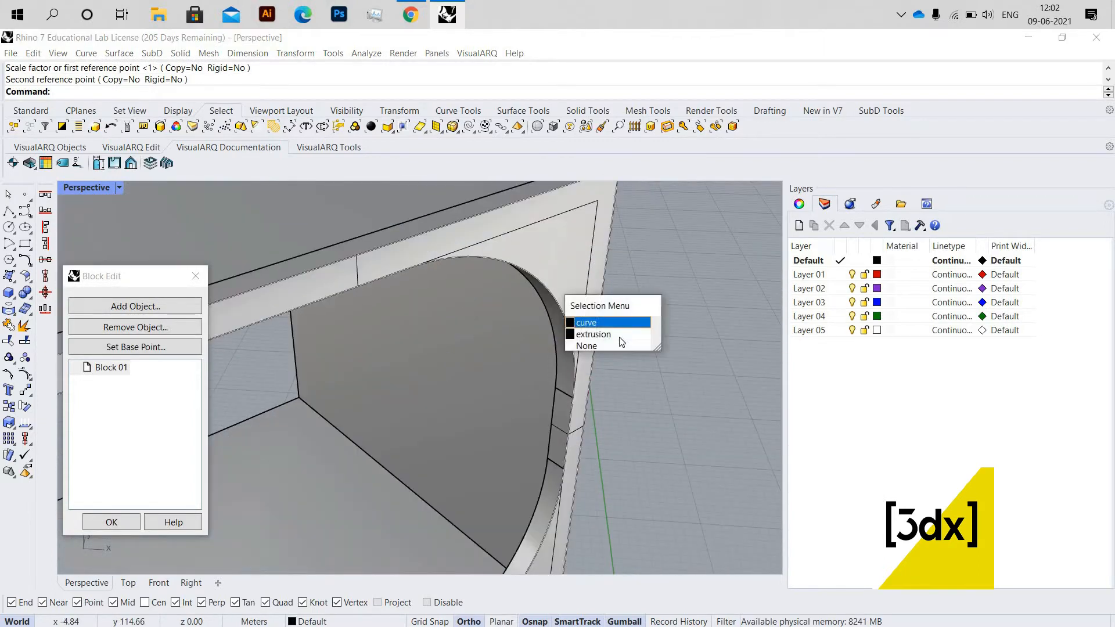
click(619, 342)
scroll(622, 300, down, 2)
scroll(622, 300, down, 4)
scroll(585, 348, up, 4)
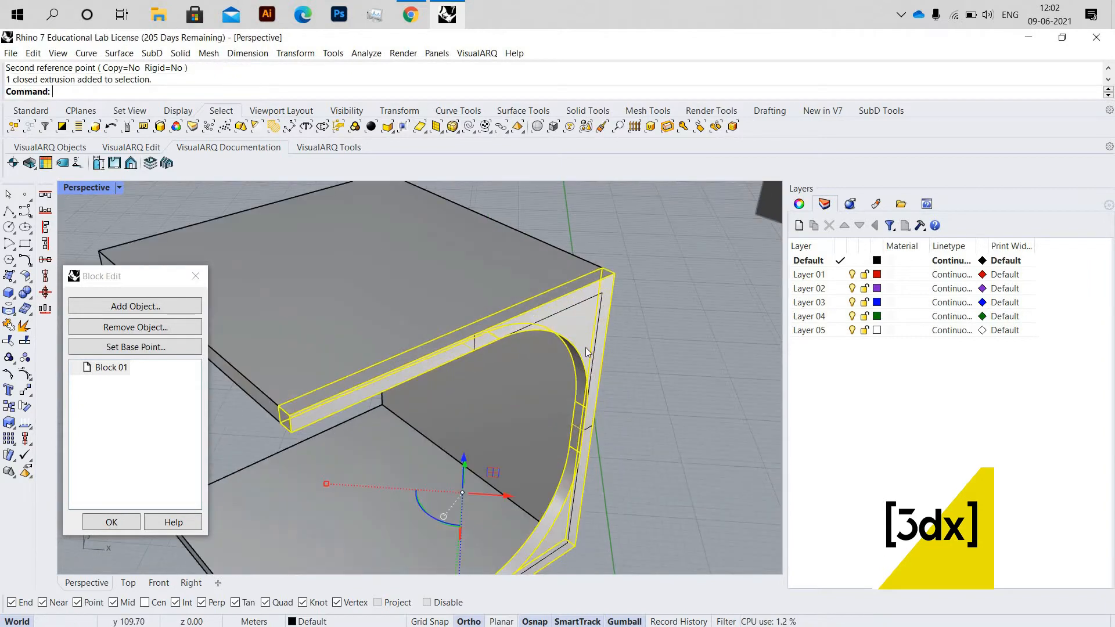
scroll(524, 404, down, 3)
scroll(471, 488, up, 3)
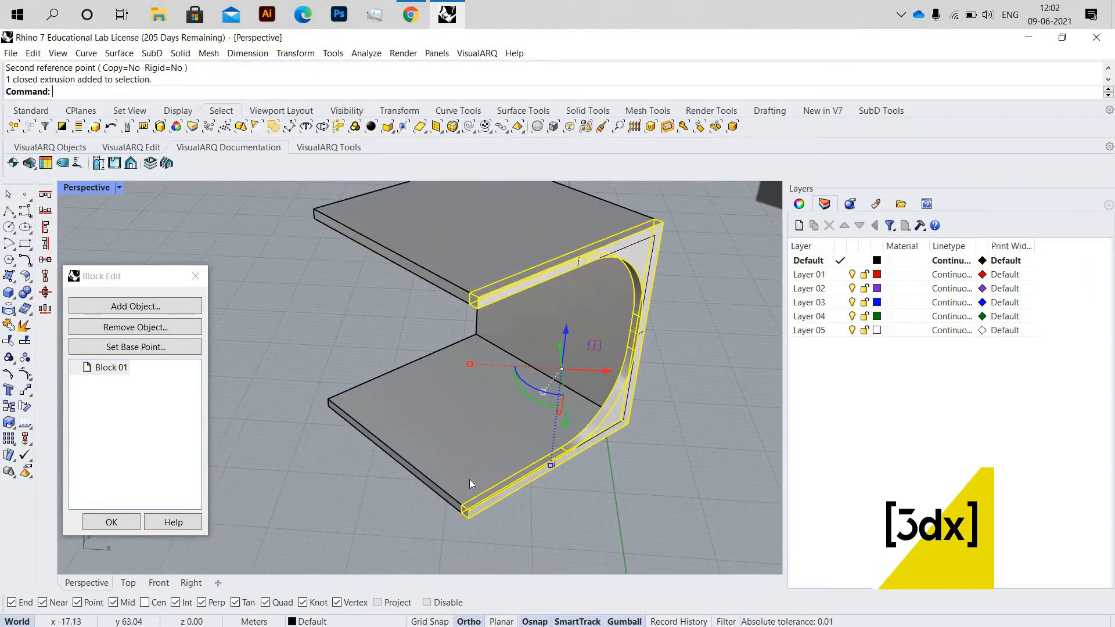
text(irror)
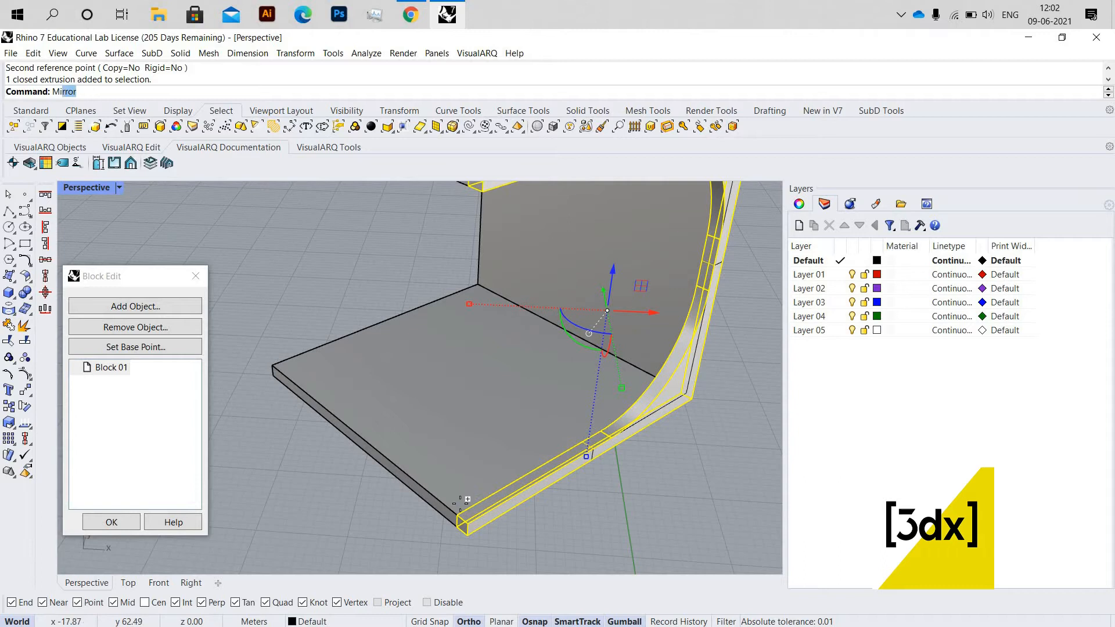
key(Return)
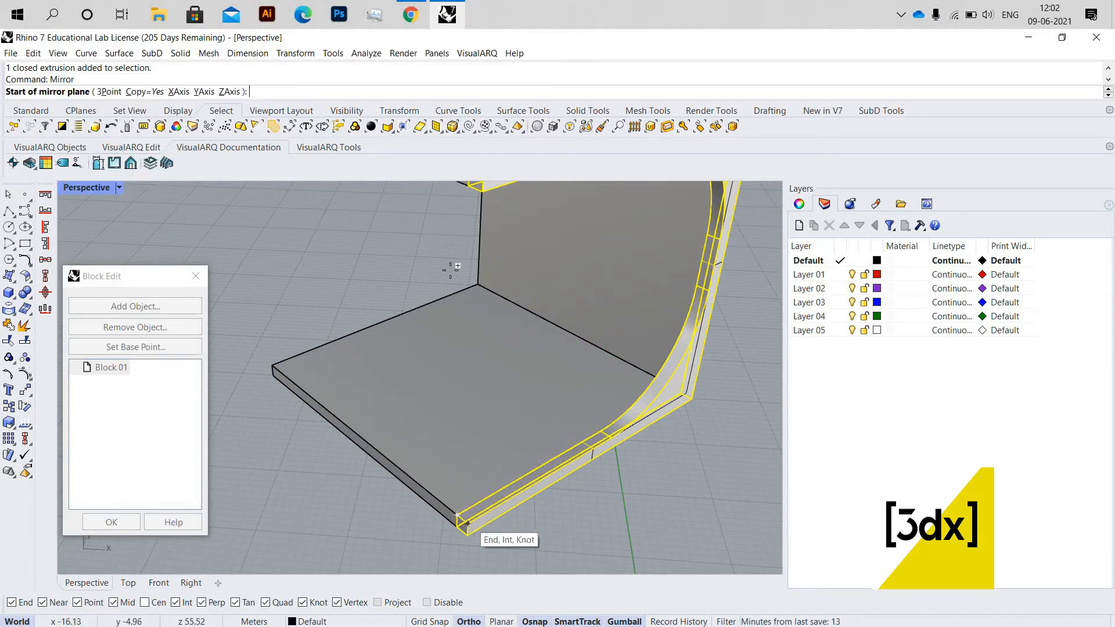
click(469, 516)
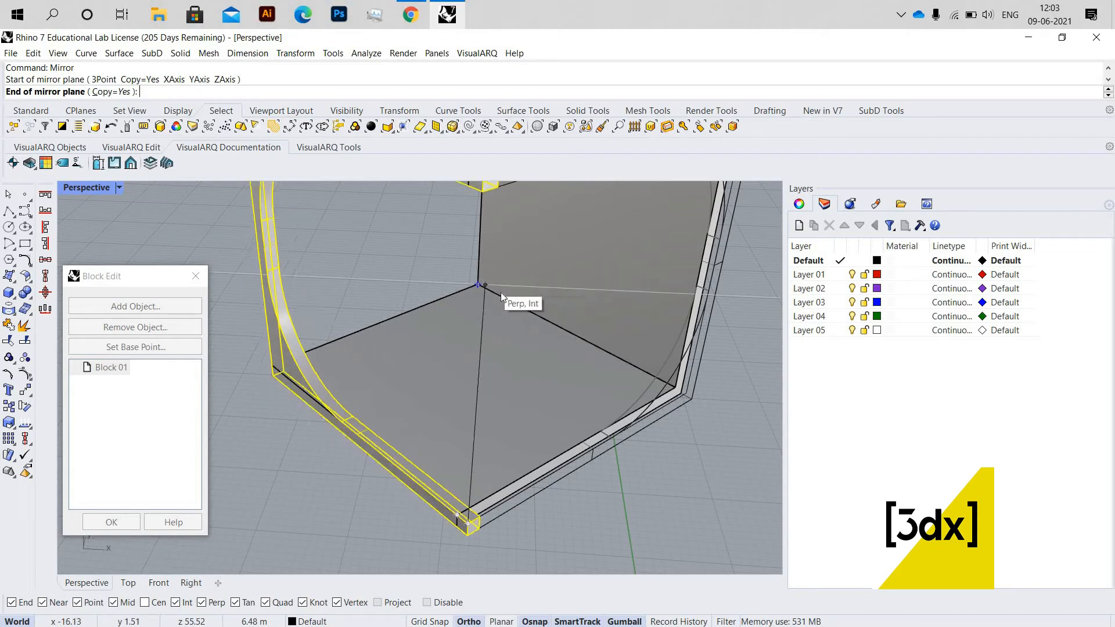
click(499, 287)
key(Escape)
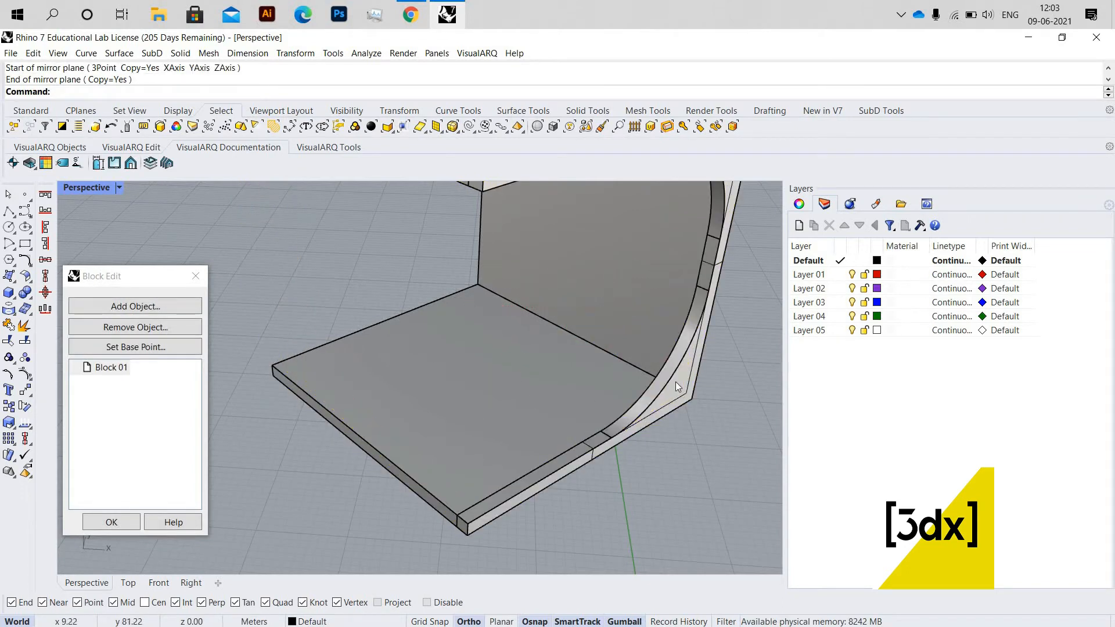
Copy the rounded frame from its lower outer corner to a free spot about 9.4 m away beside the shell
click(675, 382)
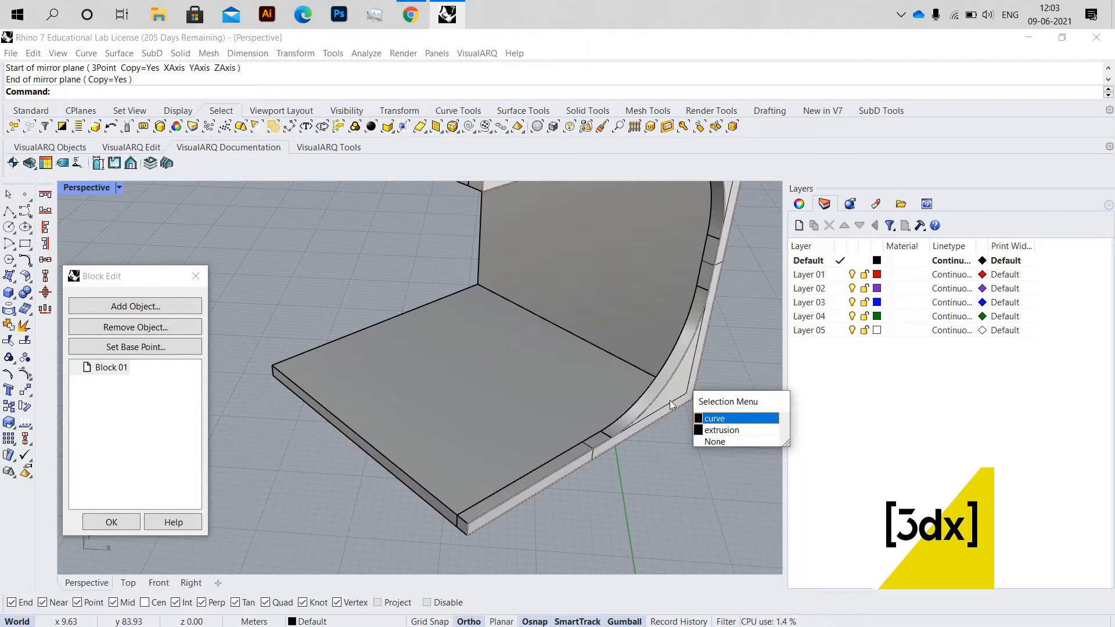
key(Escape)
click(666, 374)
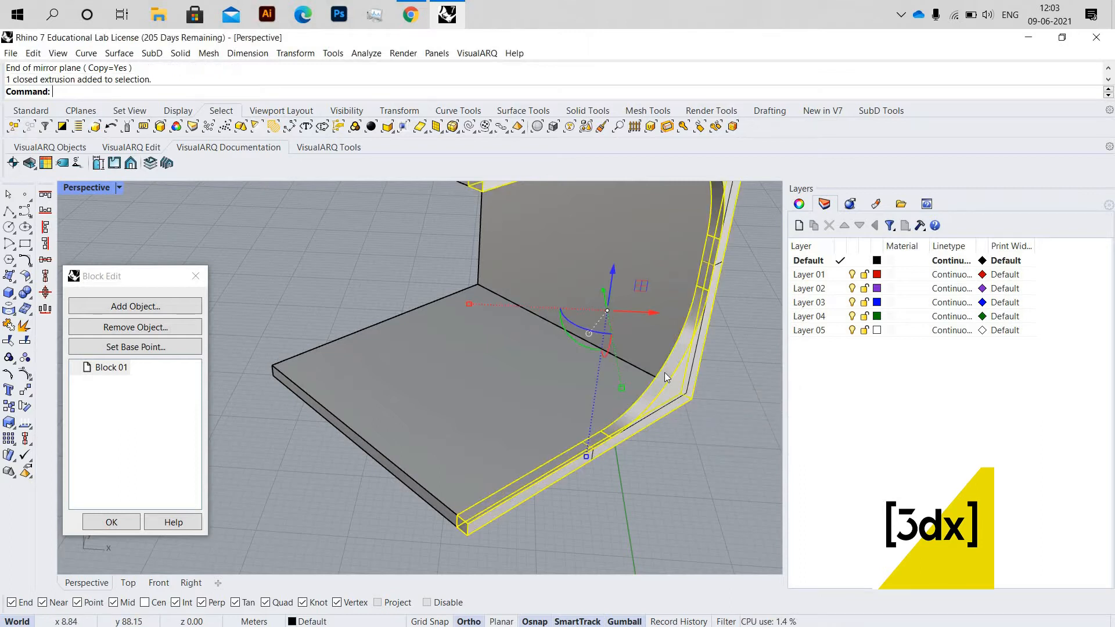
text(Copy)
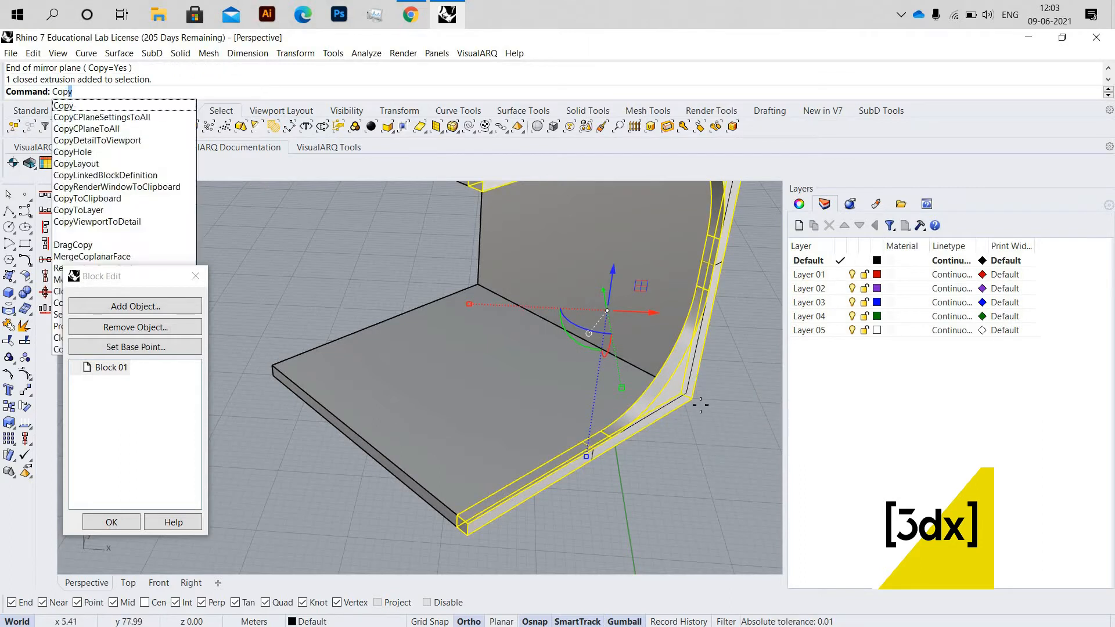
key(Return)
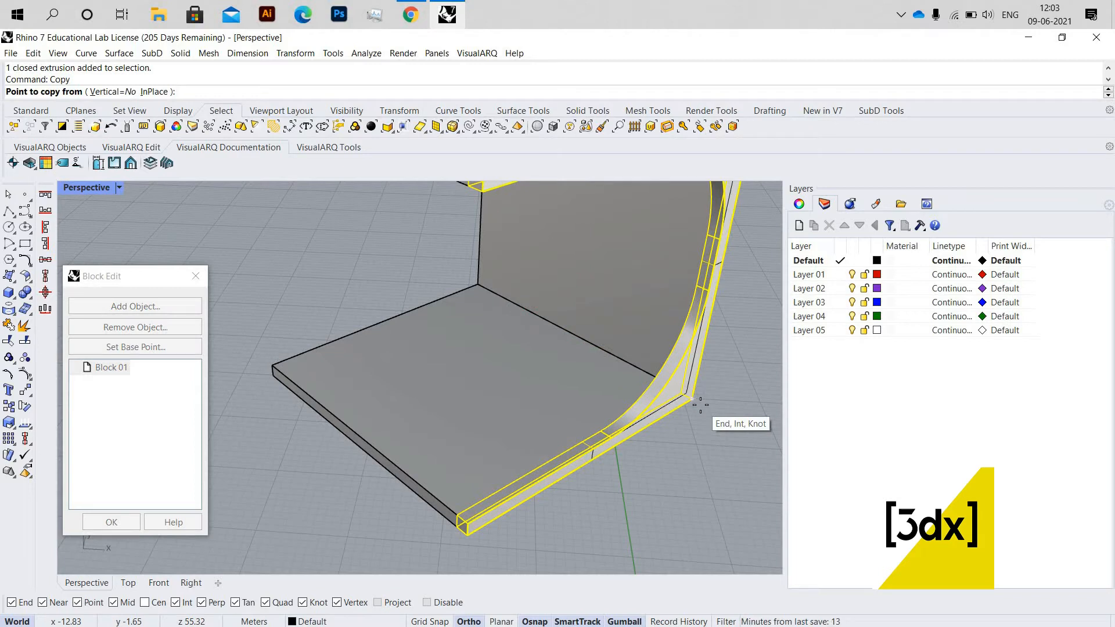
click(692, 398)
scroll(690, 353, down, 5)
click(384, 355)
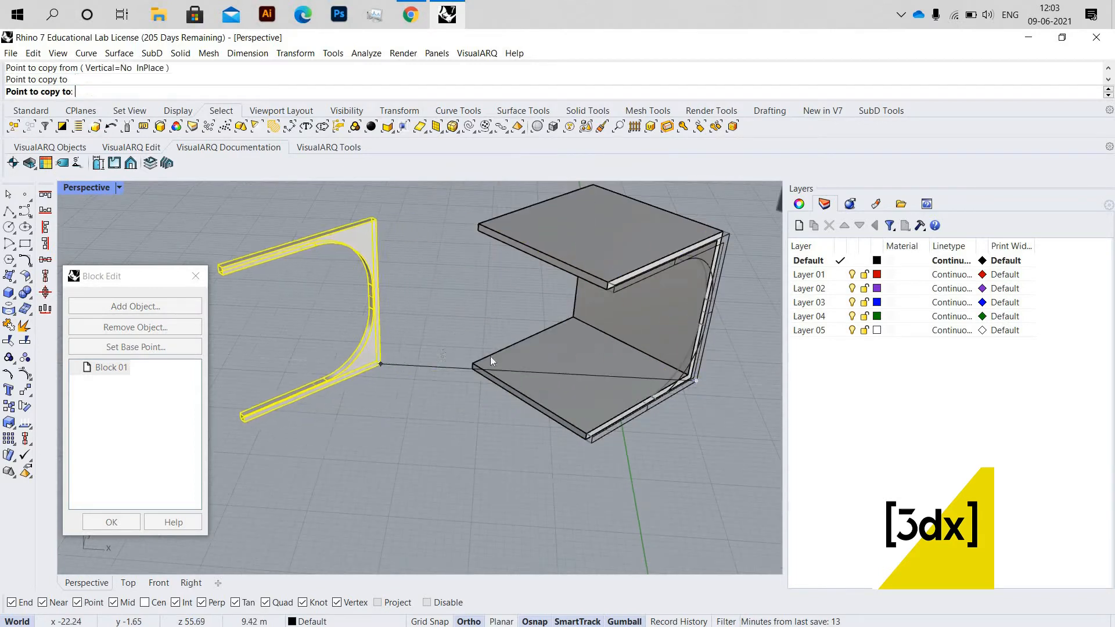
right_click(490, 357)
Move the copied rounded frame from its lower outer corner onto the lower slab's corner on the shell's open side
right_drag(490, 356, 559, 354)
scroll(618, 353, up, 10)
click(618, 353)
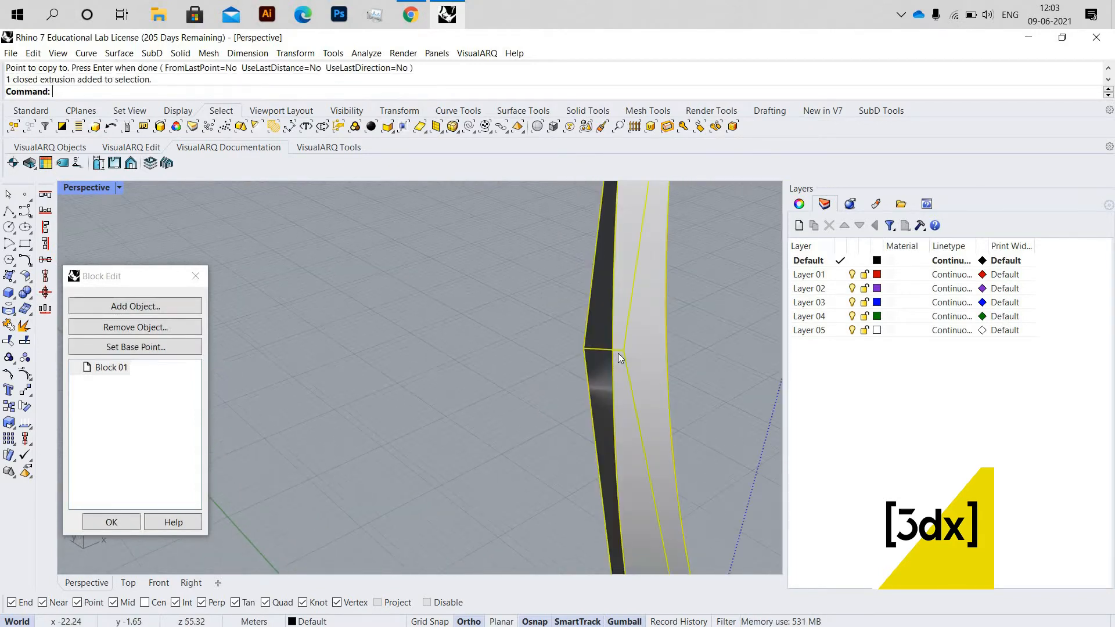
key(Return)
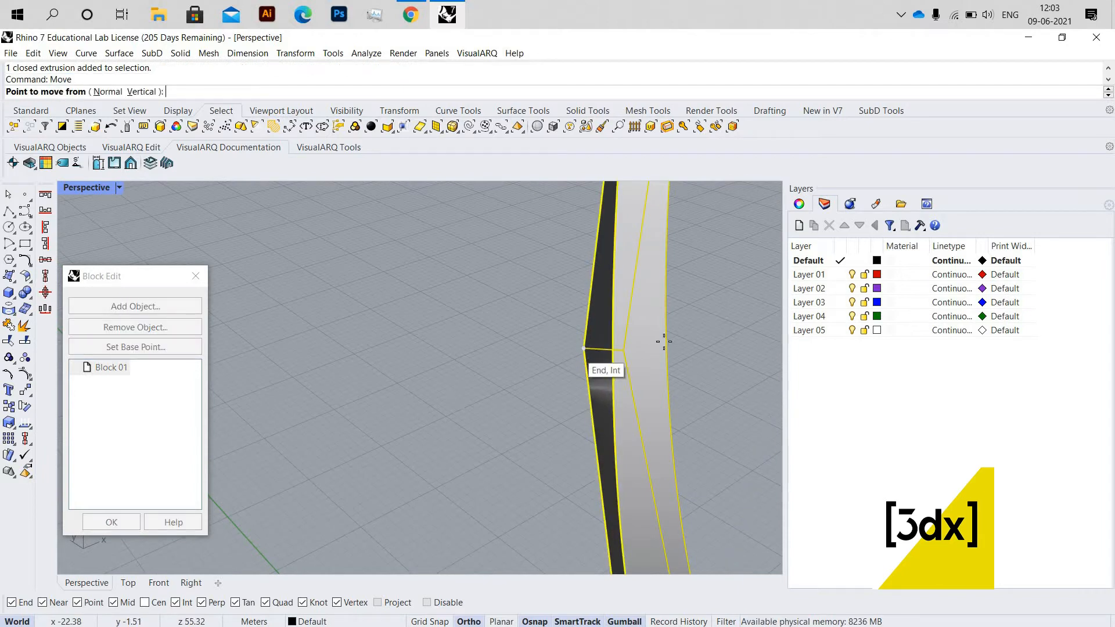
click(584, 348)
scroll(468, 396, down, 7)
scroll(685, 297, up, 8)
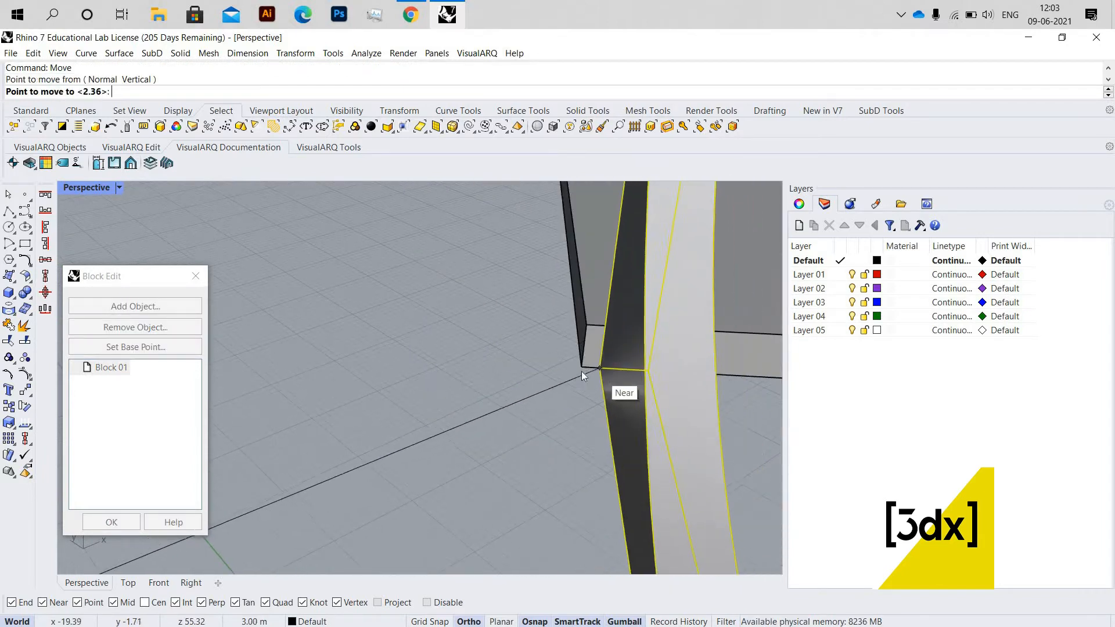
click(582, 372)
Rotate the moved rounded frame copy about the lower slab's corner so it lines up with the shell's open side
scroll(714, 349, down, 6)
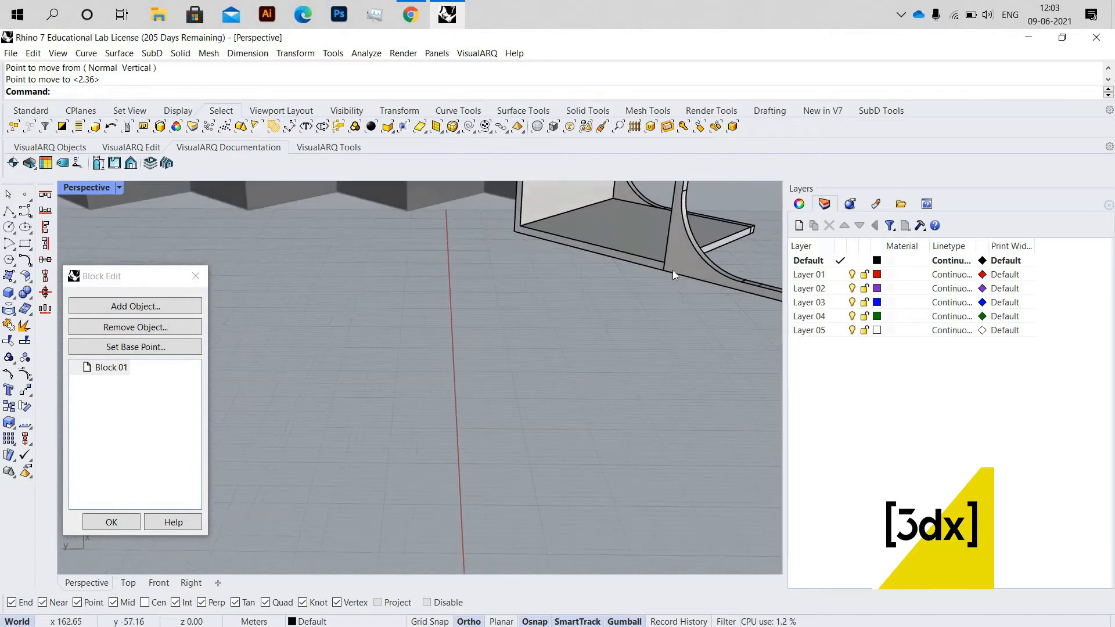
scroll(672, 270, up, 3)
click(688, 272)
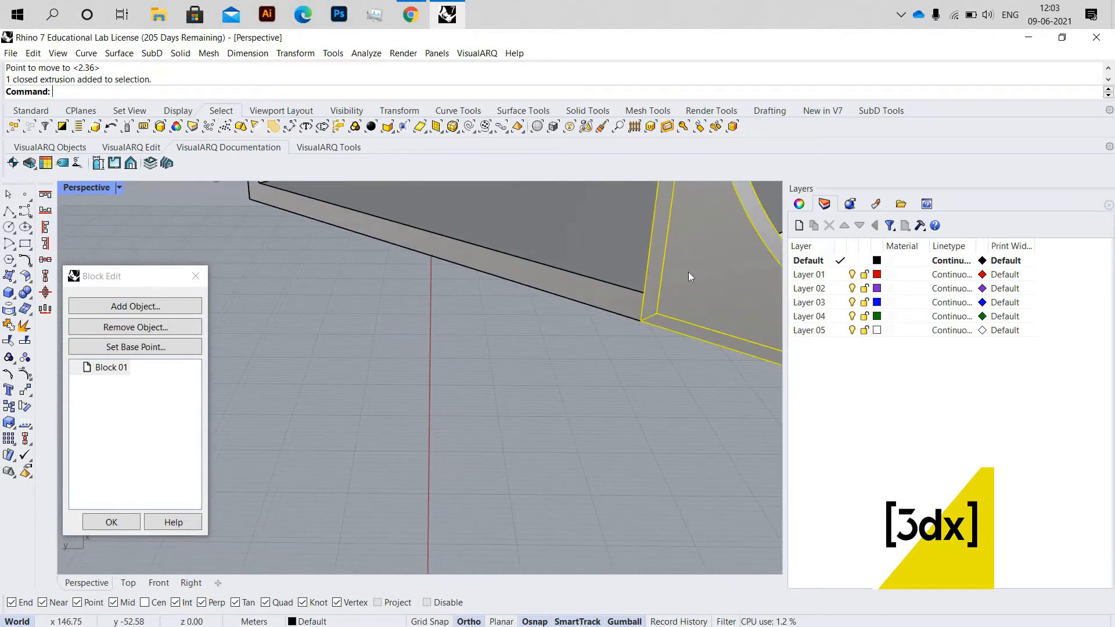
key(Return)
click(641, 321)
click(657, 314)
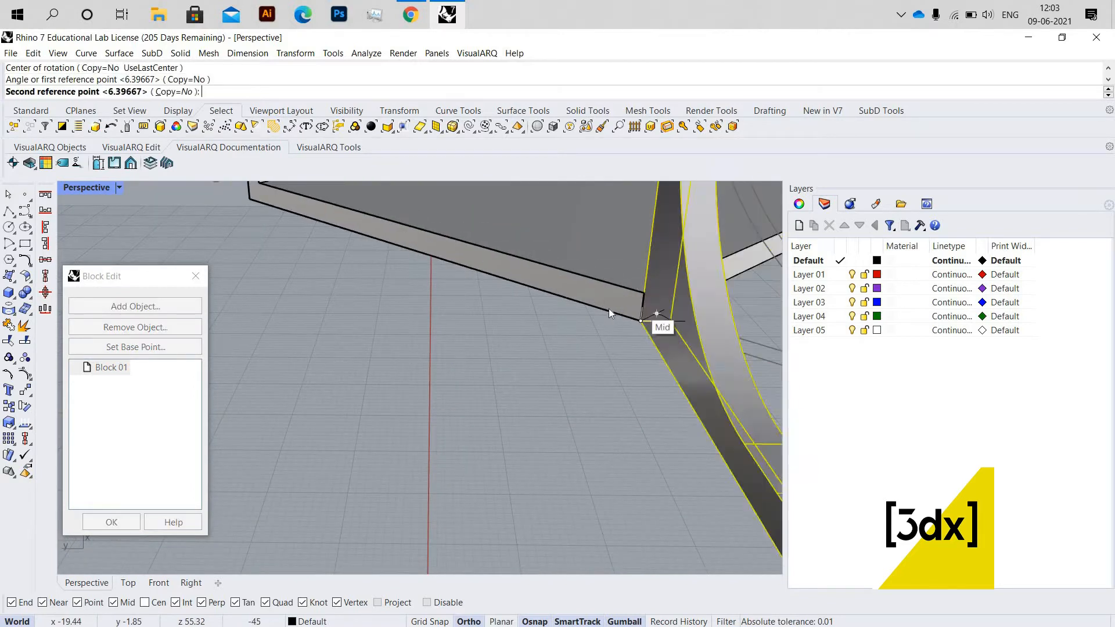
click(548, 371)
scroll(476, 372, down, 6)
right_drag(401, 384, 486, 286)
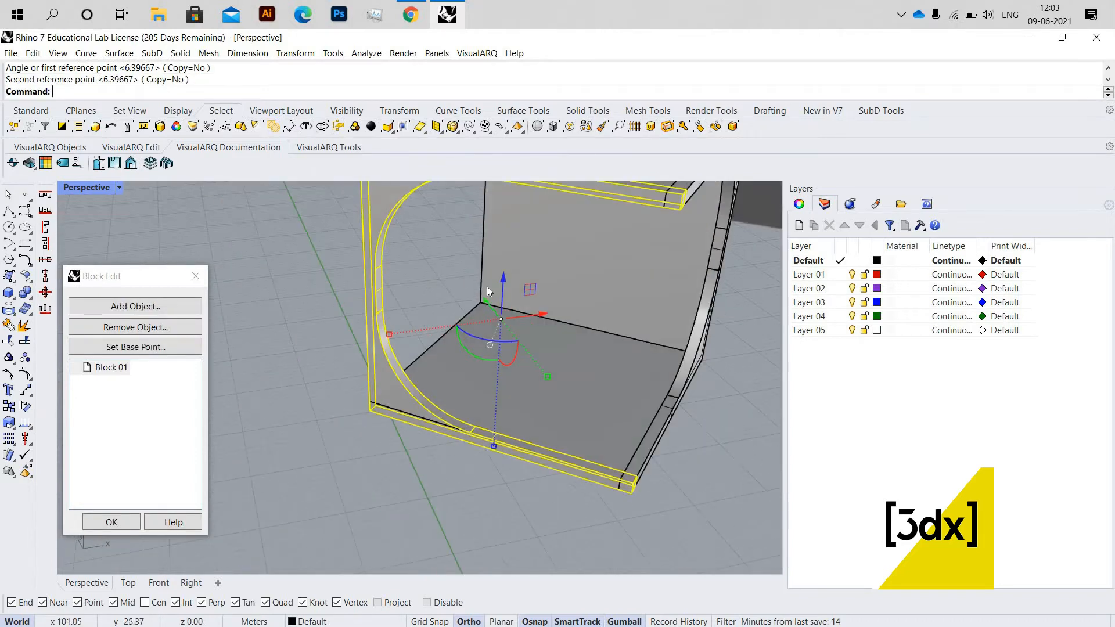
scroll(487, 291, down, 4)
scroll(487, 294, up, 3)
key(Escape)
scroll(500, 311, up, 4)
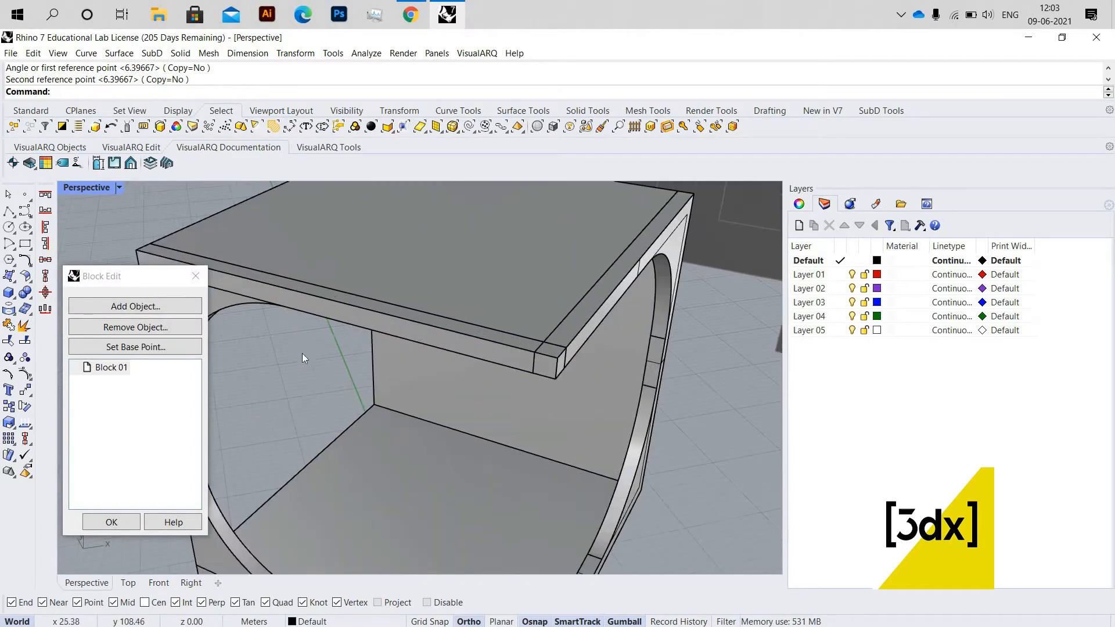
scroll(319, 349, down, 4)
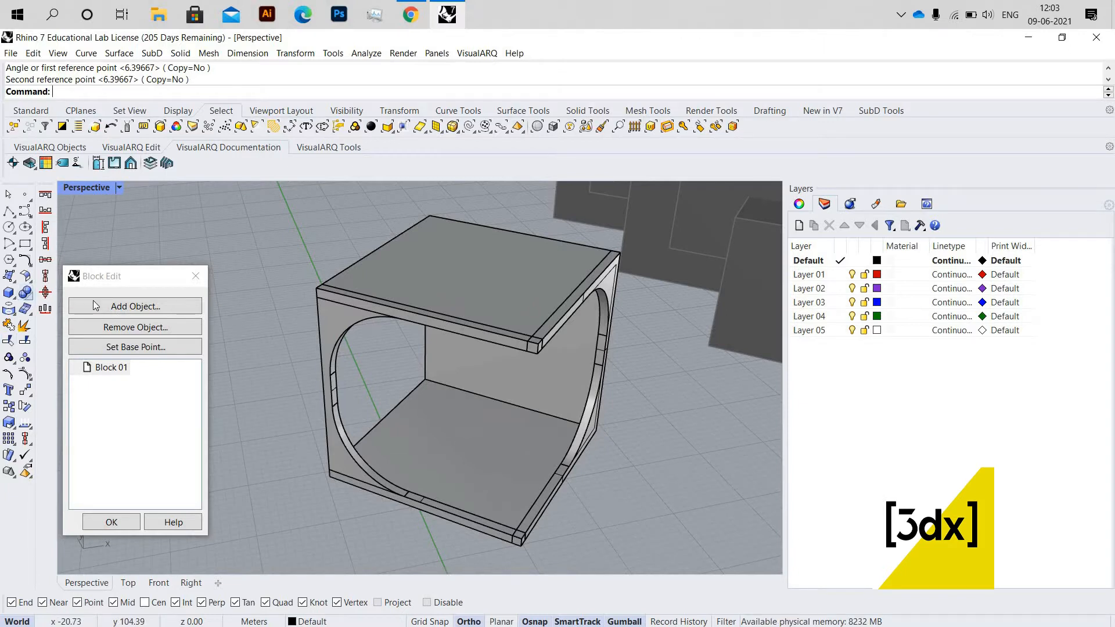
Cut the C-shaped shell with the rotated rounded frame and delete the leftover strip along the upper slab's edge
click(391, 270)
key(Return)
click(341, 305)
key(Return)
click(343, 300)
click(343, 299)
key(Delete)
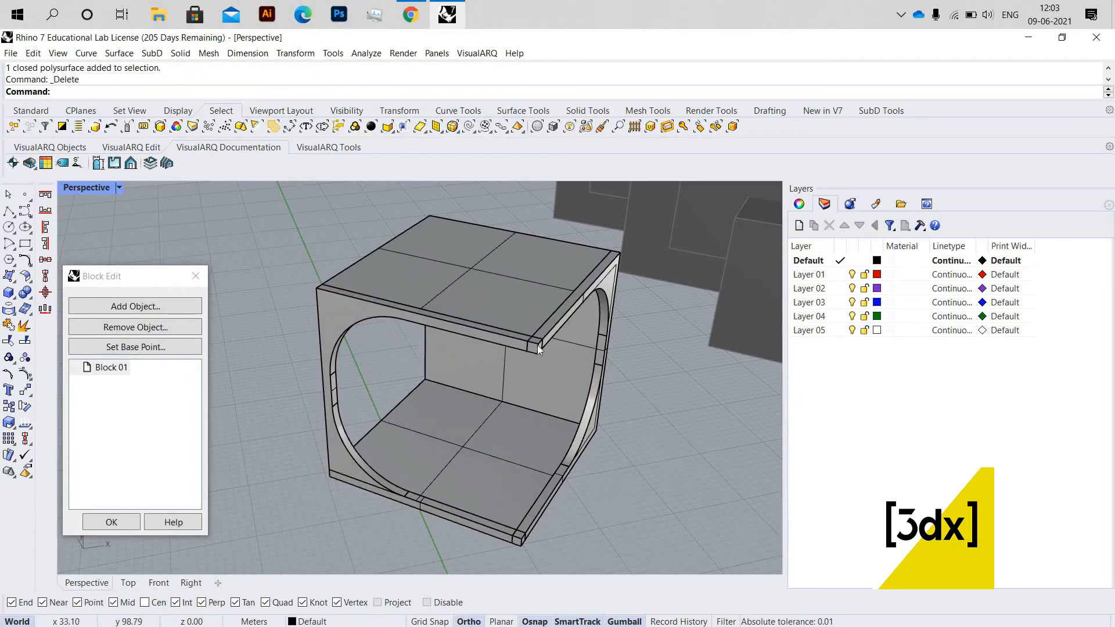
Delete the leftover polysurface strip overlapping the rounded frame along the lower slab's edge
click(538, 345)
click(584, 397)
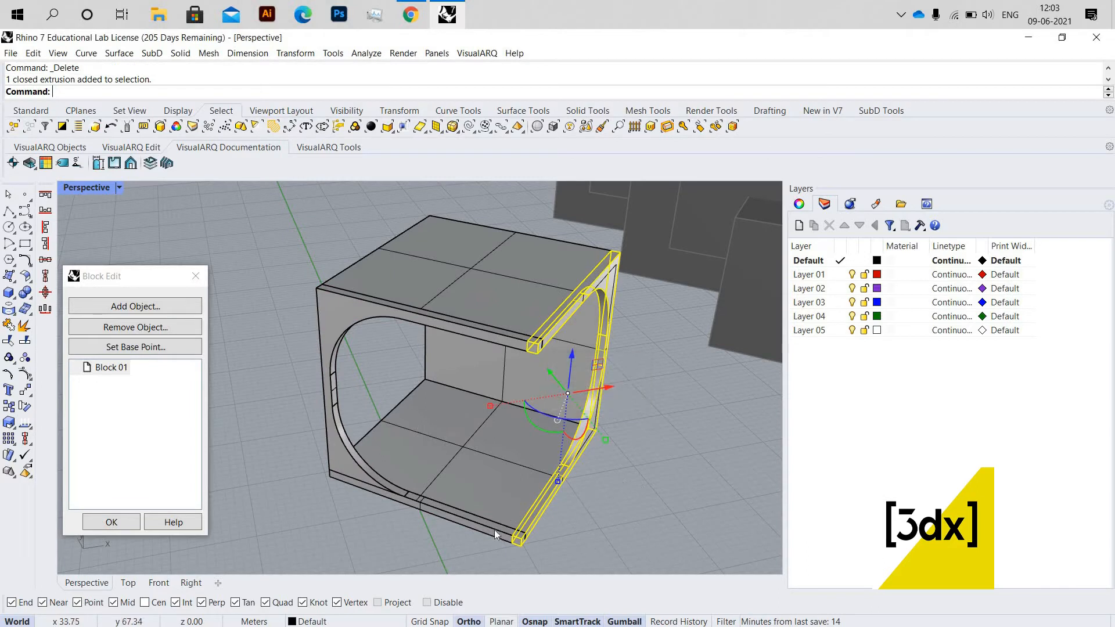
key(Escape)
click(468, 522)
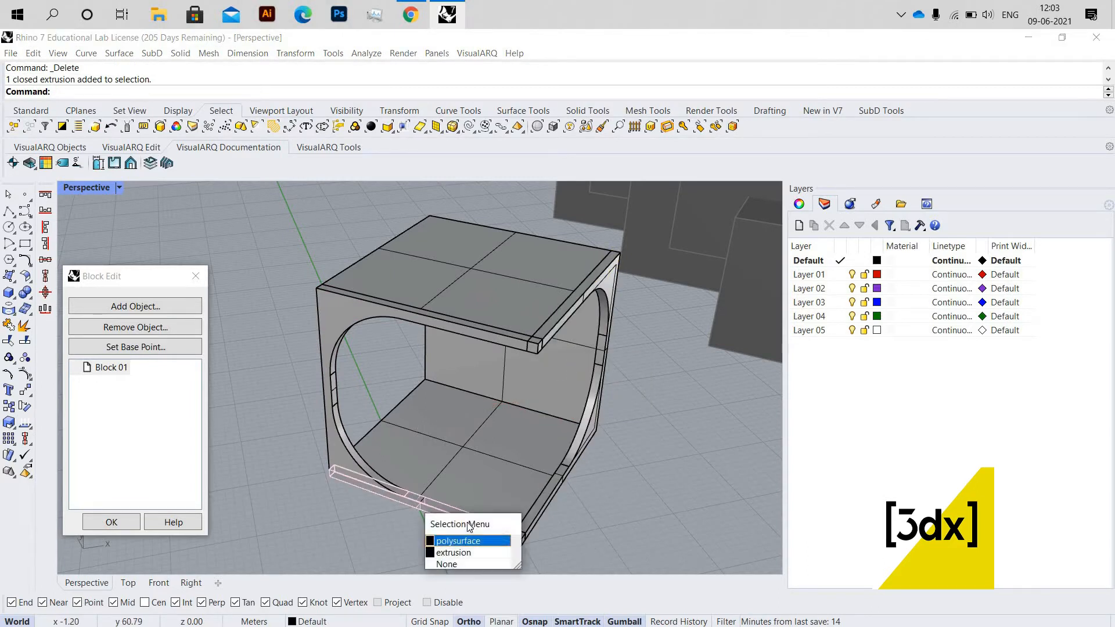
click(458, 546)
key(Delete)
click(515, 539)
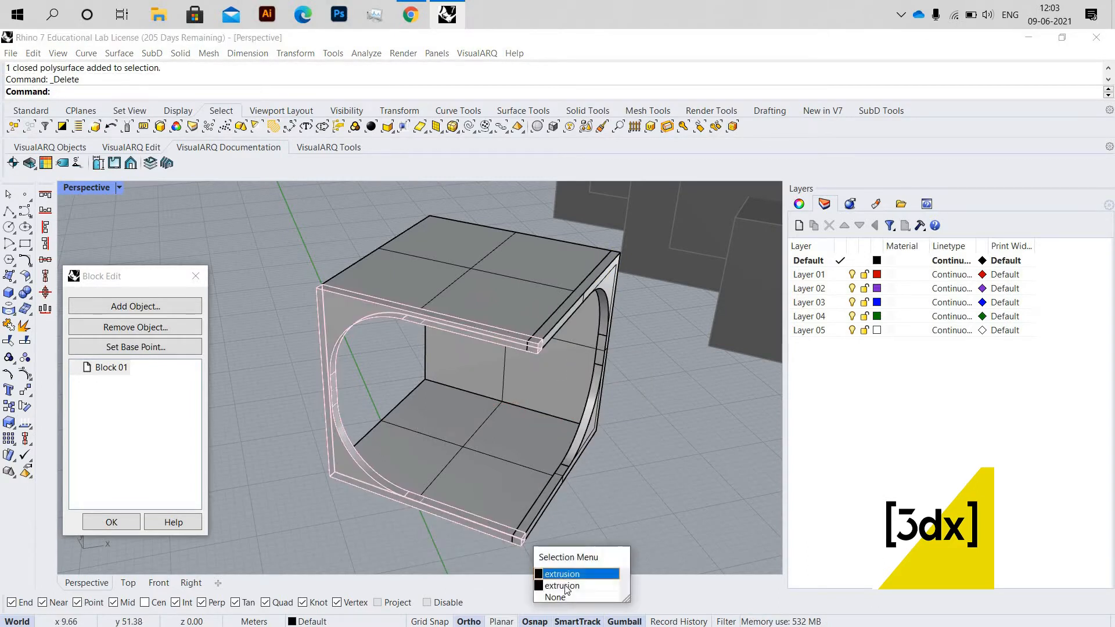
key(Escape)
Finish editing Block 01 and apply the two-frame shell to all block instances
scroll(436, 407, down, 2)
right_drag(551, 453, 408, 302)
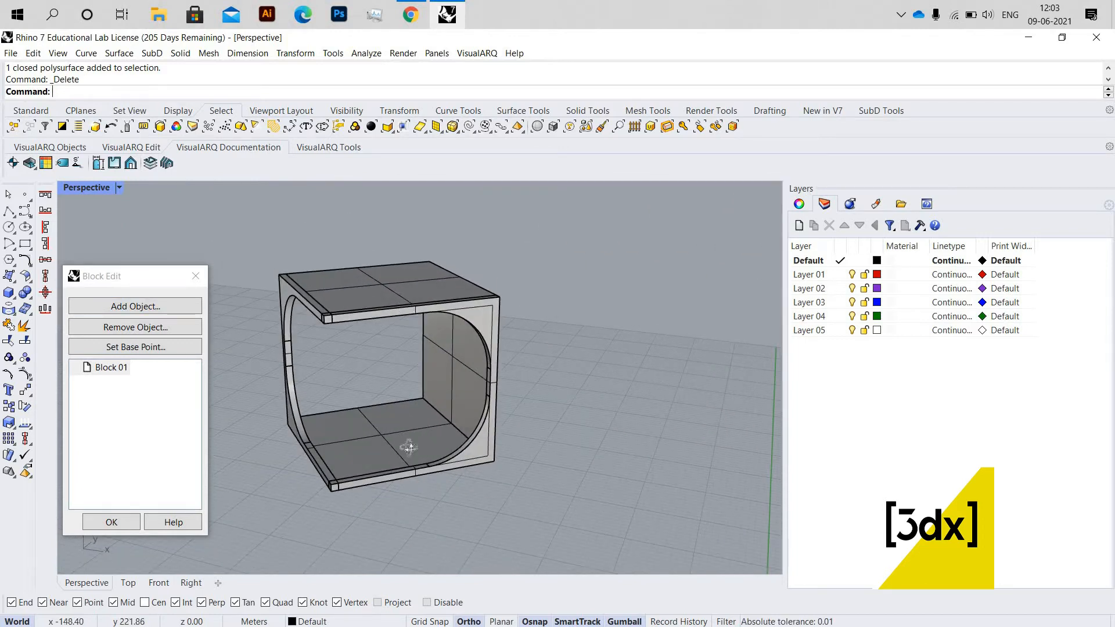
scroll(407, 450, down, 6)
right_drag(399, 470, 396, 454)
scroll(396, 455, up, 12)
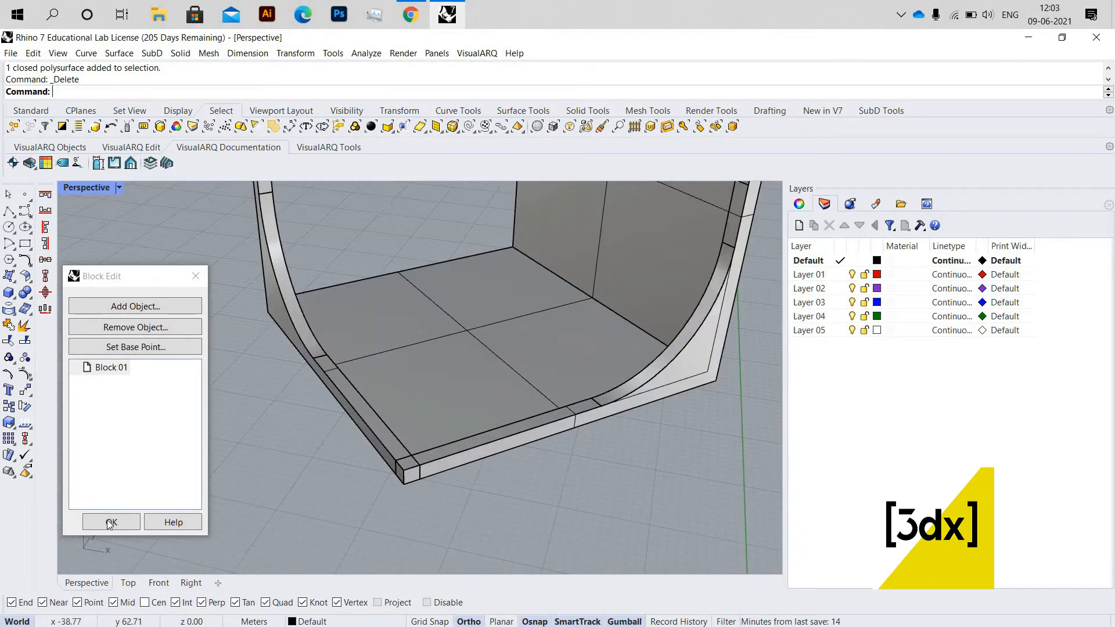
scroll(411, 398, down, 14)
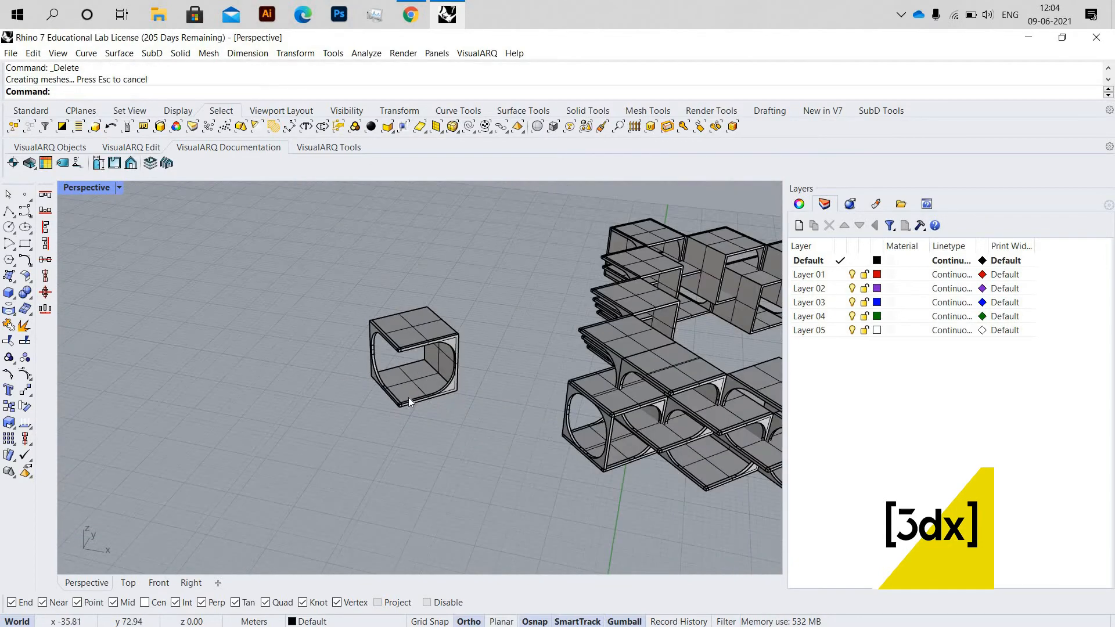
Examine how the updated blocks with two rounded openings look across the tower's facade
scroll(381, 400, up, 7)
scroll(546, 384, down, 4)
right_drag(551, 349, 483, 307)
scroll(483, 307, up, 8)
scroll(626, 369, down, 6)
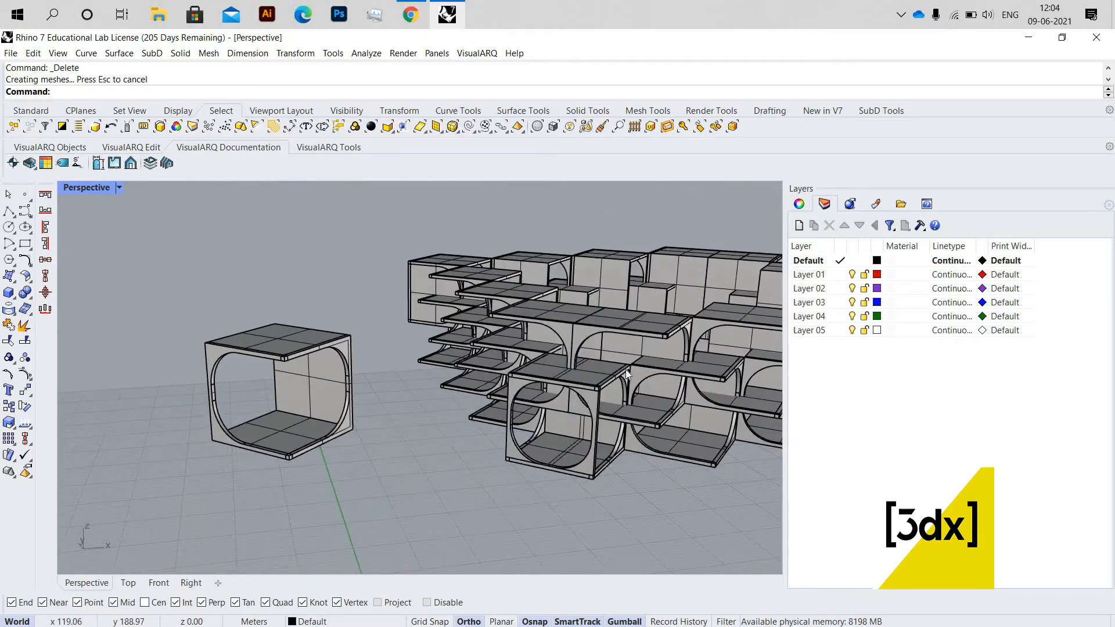
scroll(626, 370, up, 7)
scroll(469, 370, down, 8)
scroll(334, 408, up, 5)
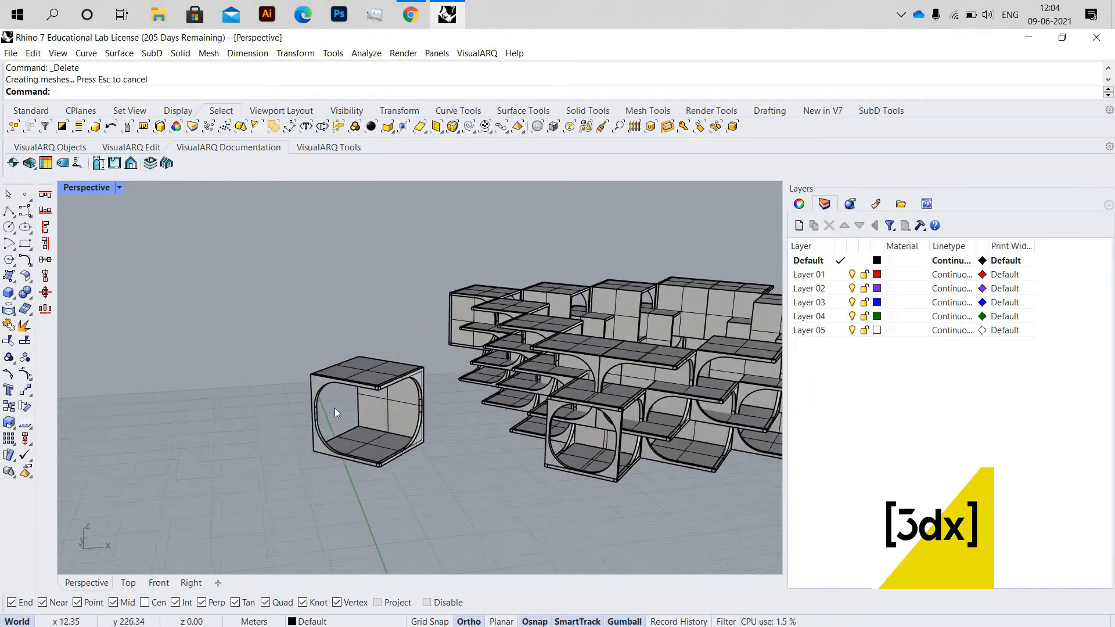
scroll(354, 447, up, 5)
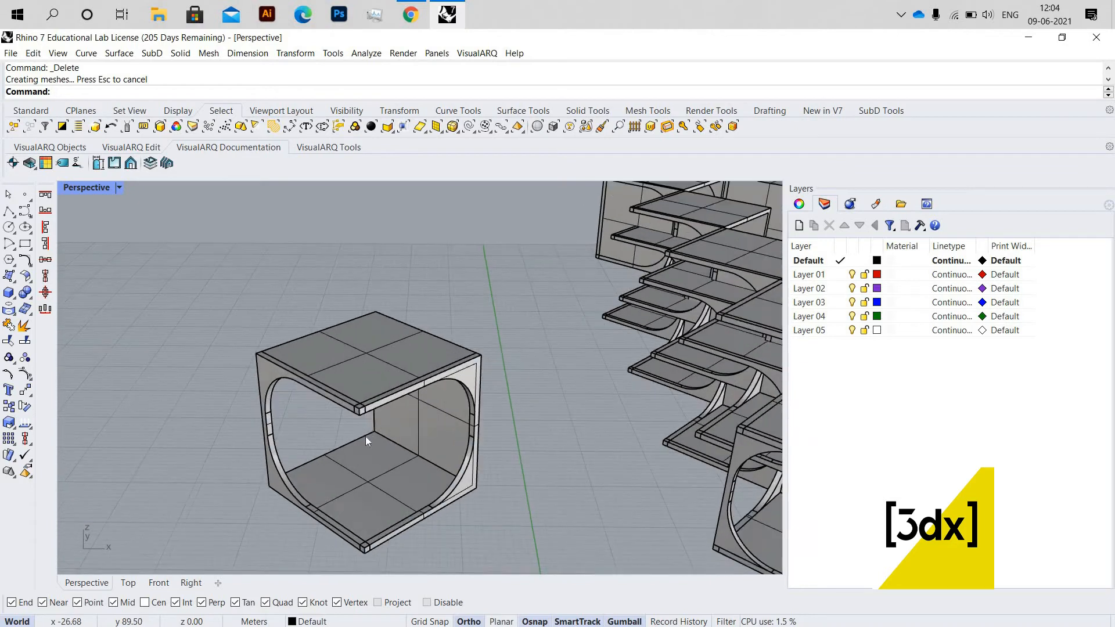
Reopen the standalone Block 01 instance beside the tower for in-place editing
click(369, 389)
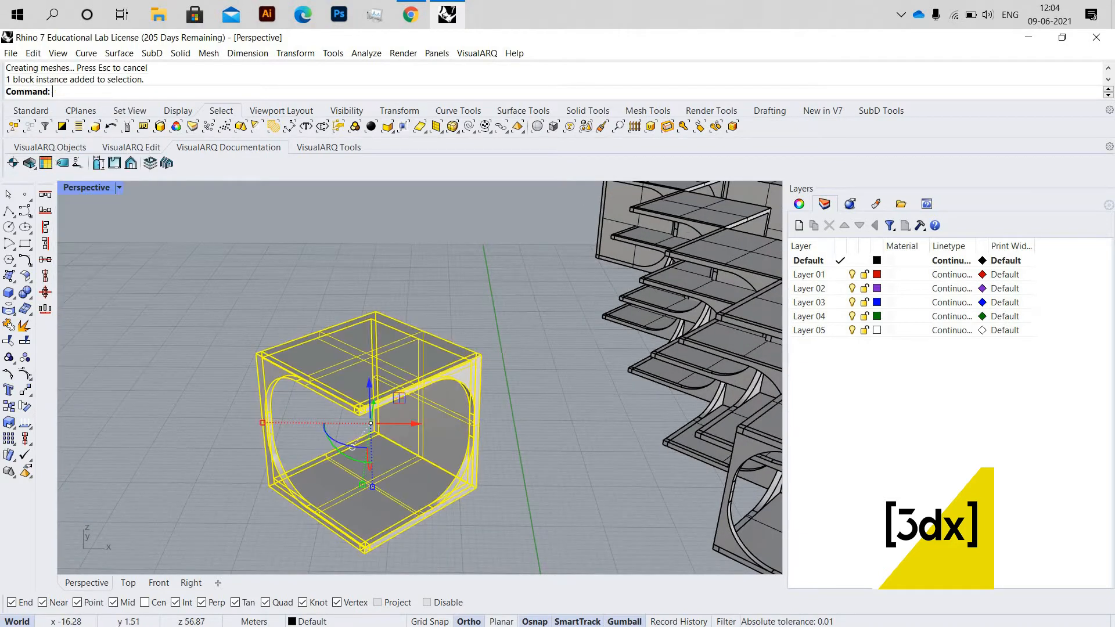
key(Return)
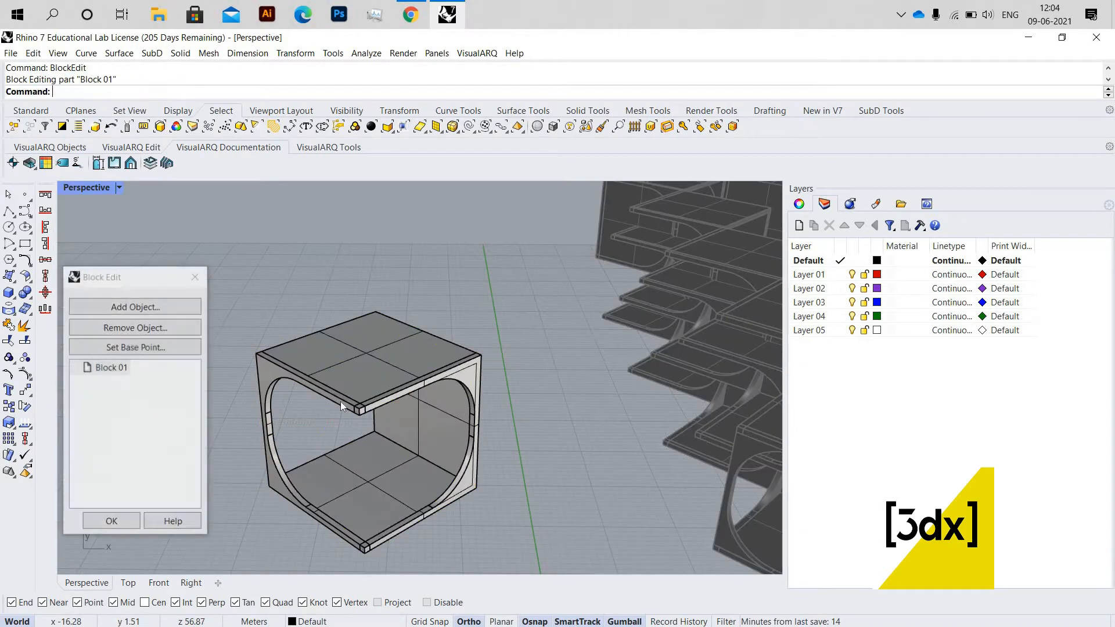
scroll(340, 402, down, 6)
scroll(347, 460, up, 6)
scroll(397, 410, up, 5)
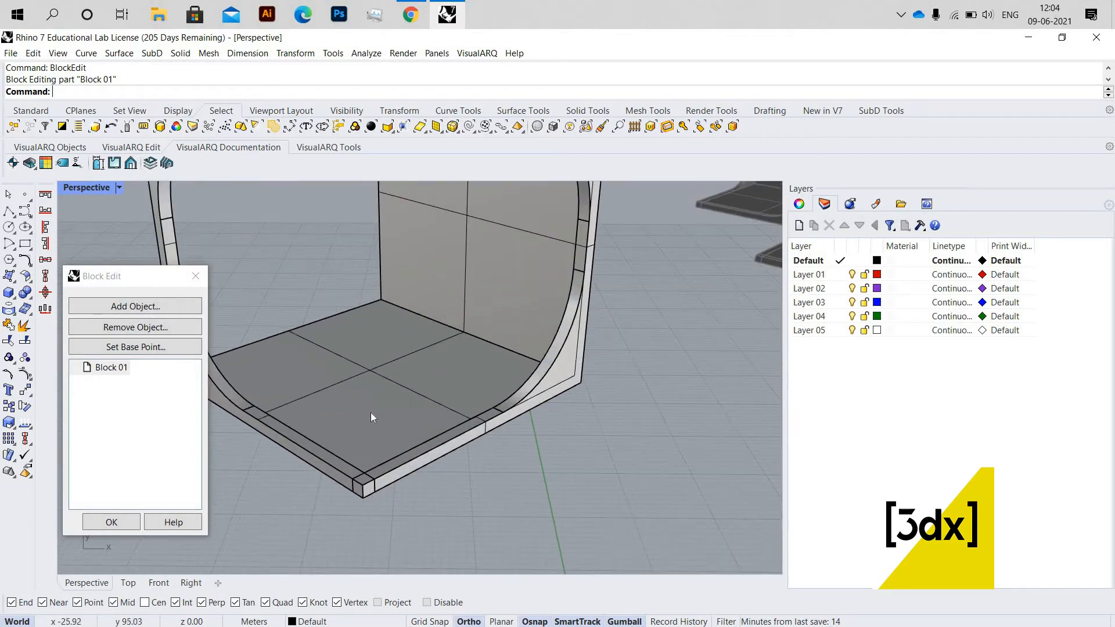
scroll(430, 407, down, 4)
mouse_move(402, 403)
right_down()
mouse_move(391, 399)
mouse_move(413, 403)
mouse_move(408, 421)
right_up()
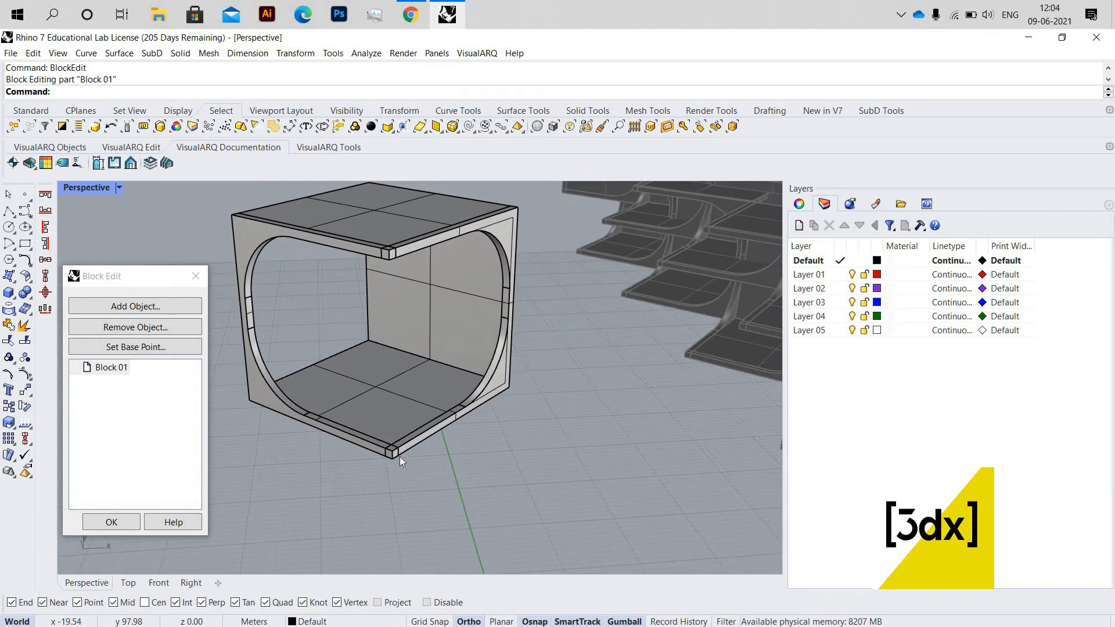
Draw a diagonal line across the small square where the two rounded frames meet at the lower slab's open corner
scroll(392, 462, up, 5)
text(L)
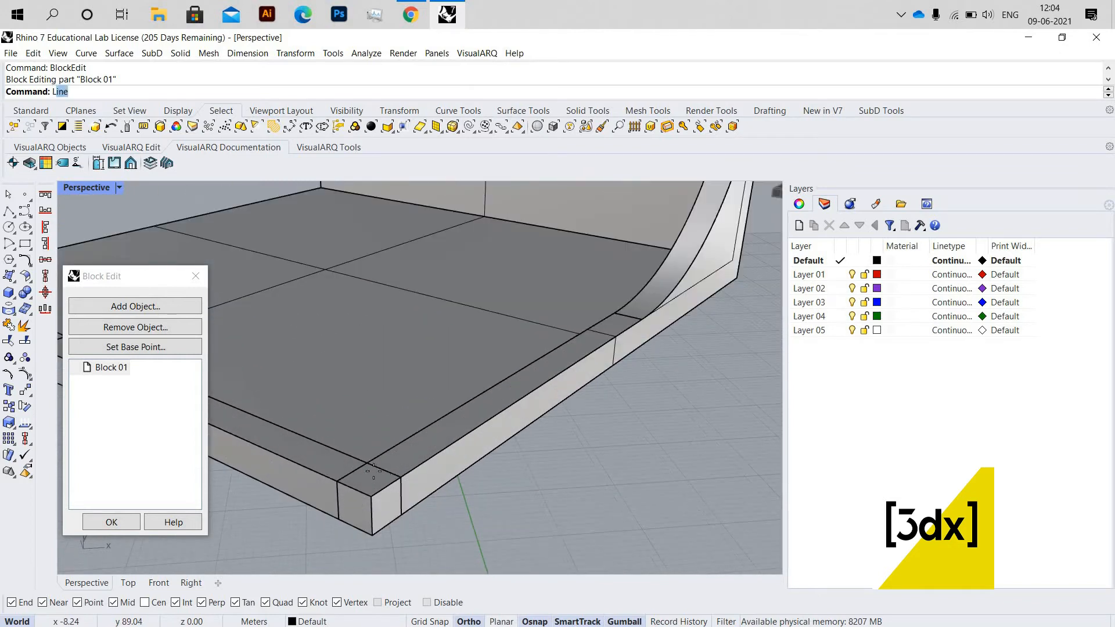
text(ine)
key(Return)
click(367, 464)
click(371, 496)
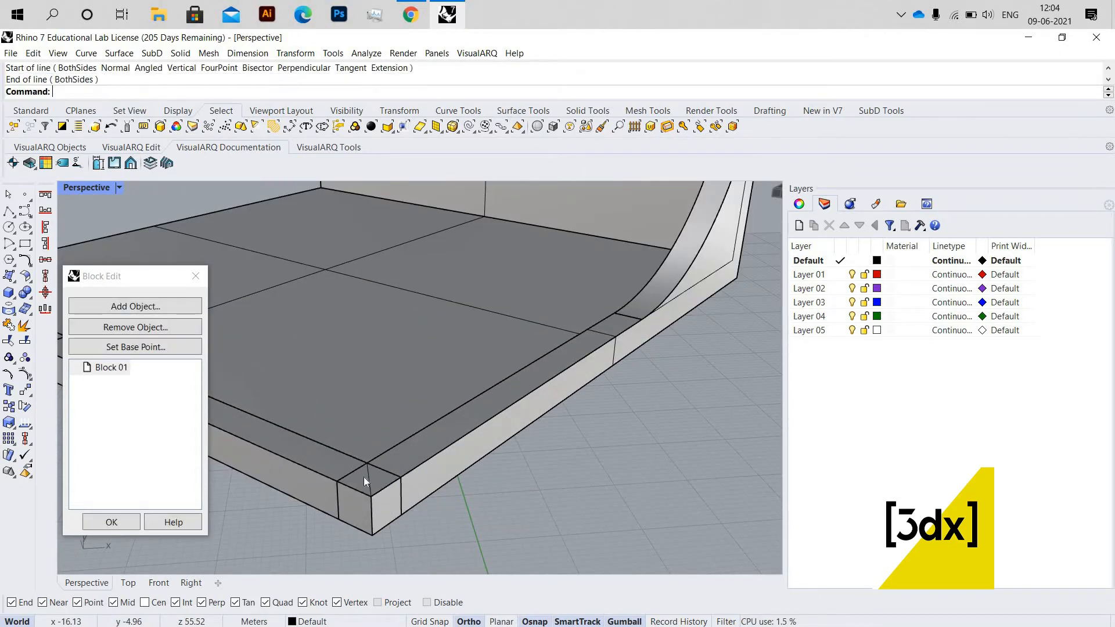
Draw a circle with a radius of about 0.05 m centred on the corner diagonal's midpoint
scroll(365, 481, up, 2)
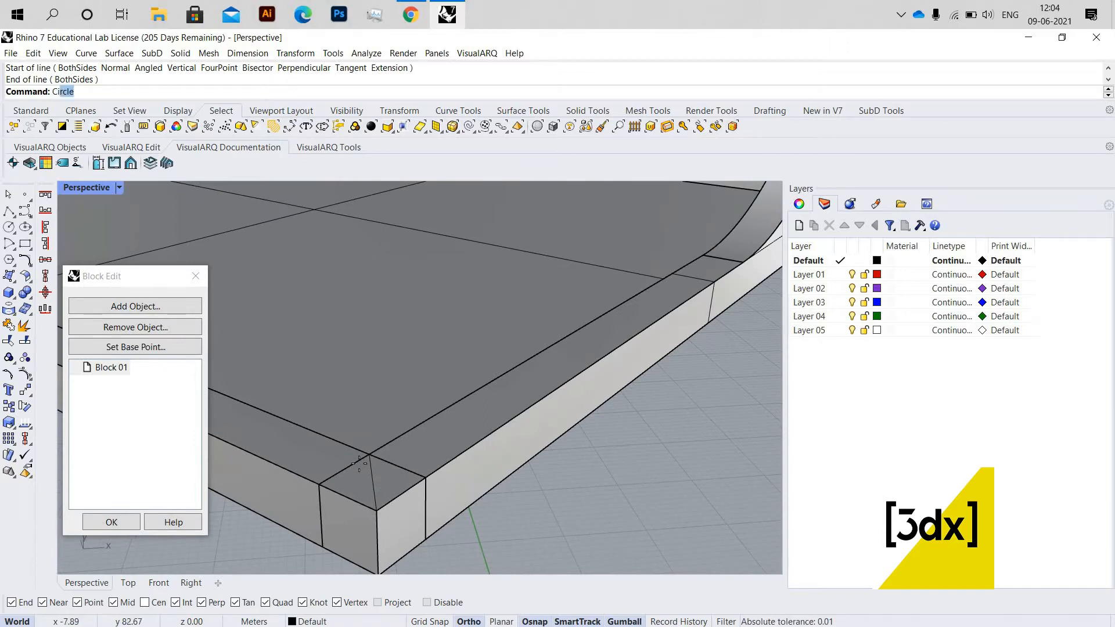
key(Return)
scroll(363, 469, up, 2)
click(377, 482)
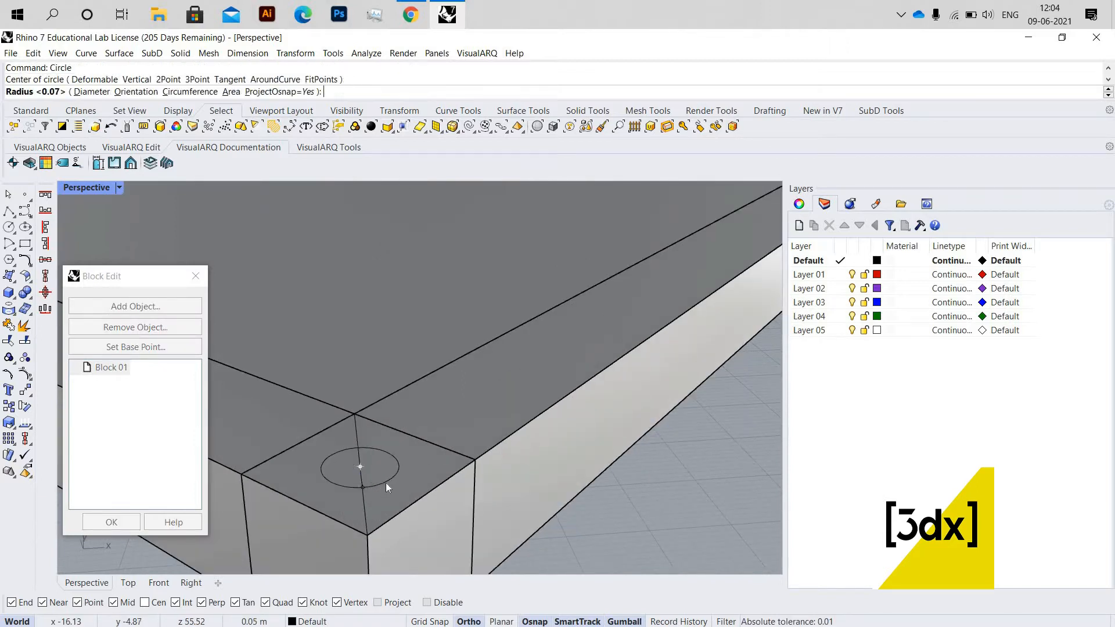
click(386, 482)
Extrude the corner circle upward 1.5 m as a solid railing post
click(386, 482)
text(Ext)
key(Return)
scroll(396, 355, down, 4)
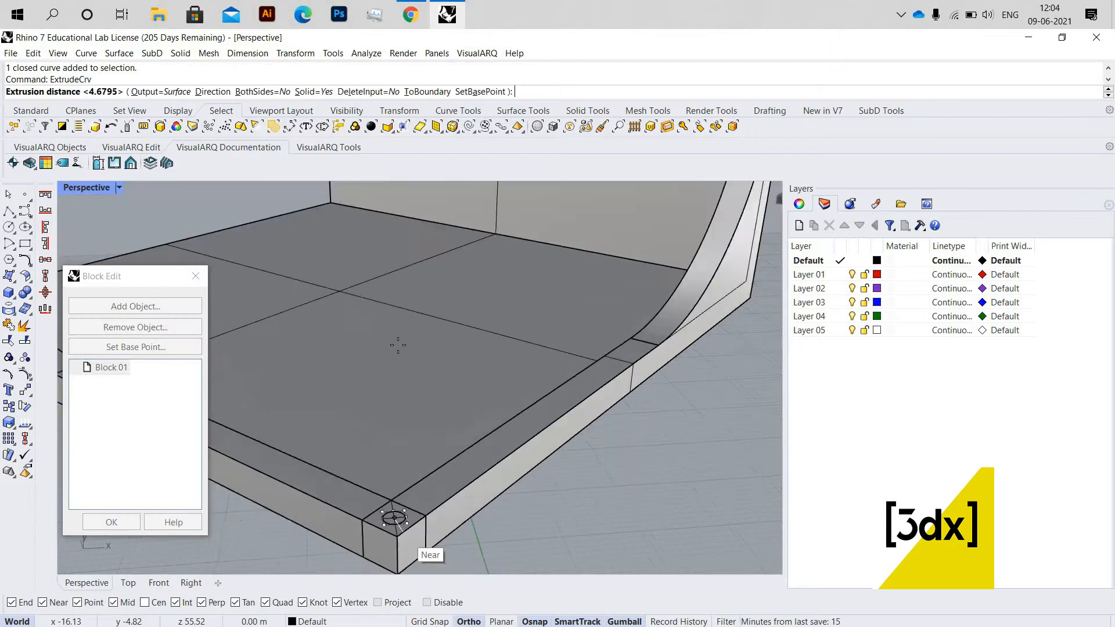
scroll(421, 357, down, 3)
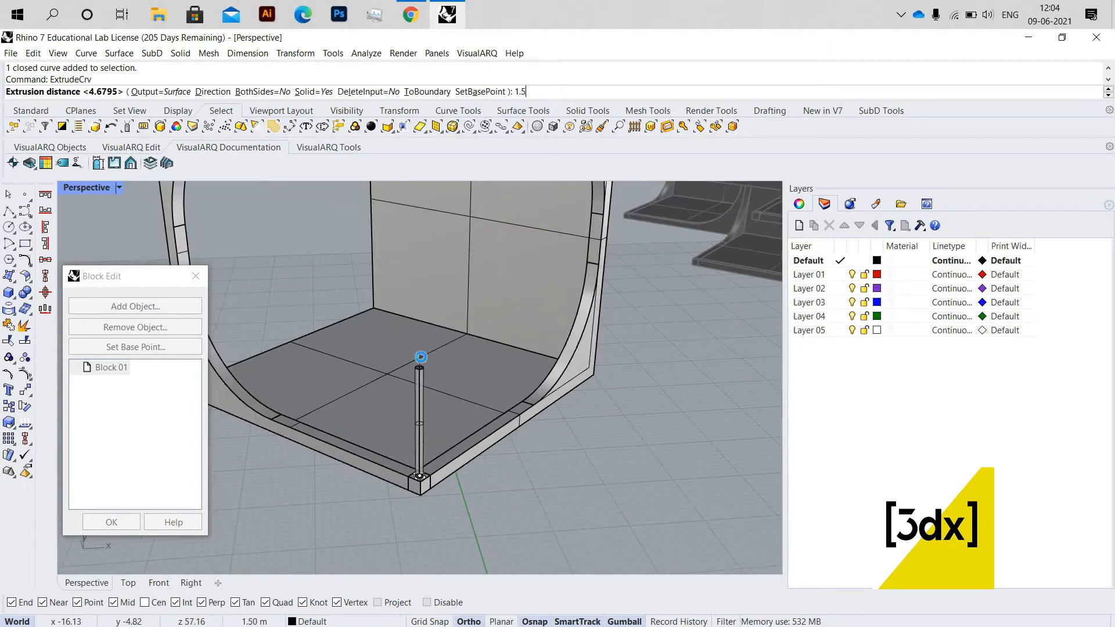
key(Return)
scroll(380, 390, down, 4)
right_drag(315, 388, 324, 436)
key(Escape)
Switch the Perspective viewport to Wireframe display around the post's base
scroll(312, 425, up, 4)
scroll(364, 472, up, 6)
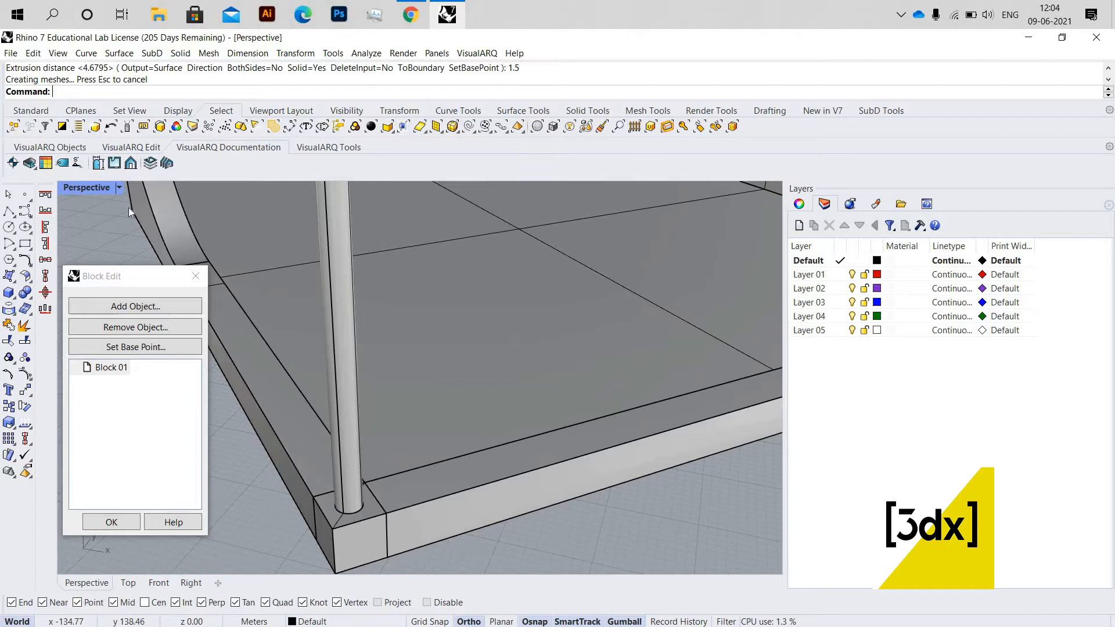
click(119, 187)
click(160, 199)
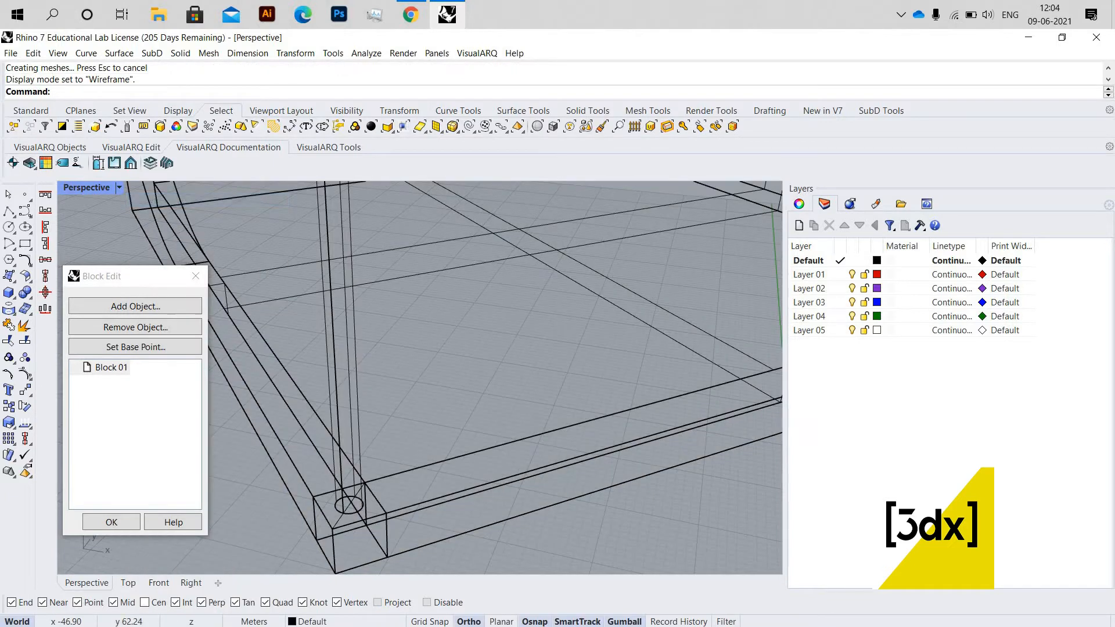
Draw a line from the post's base centre along the lower frame bar to the seam where its rounded corner begins
key(Return)
scroll(501, 501, down, 3)
right_drag(500, 500, 441, 505)
scroll(305, 517, up, 3)
scroll(308, 513, up, 3)
click(313, 514)
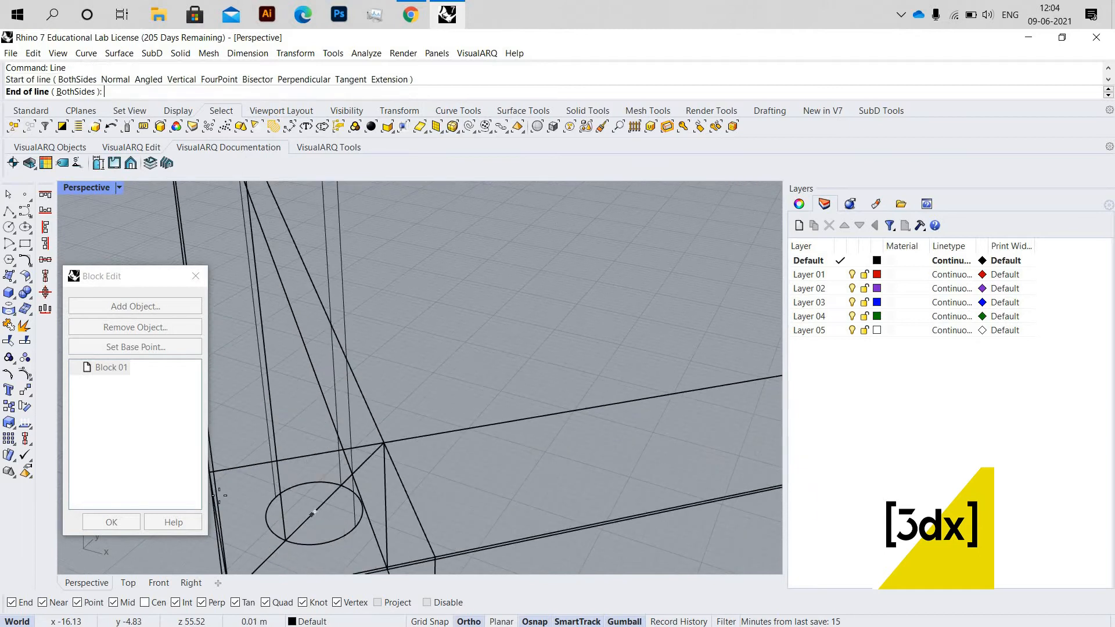
scroll(445, 468, down, 5)
right_drag(600, 437, 567, 453)
scroll(567, 452, up, 4)
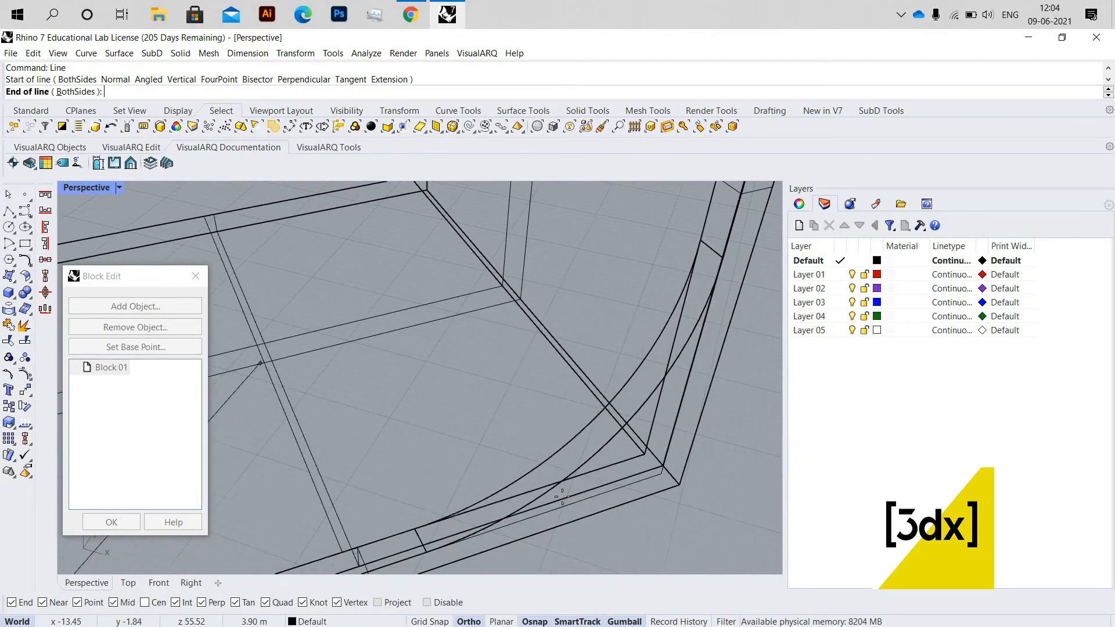
scroll(598, 465, down, 3)
scroll(436, 528, up, 5)
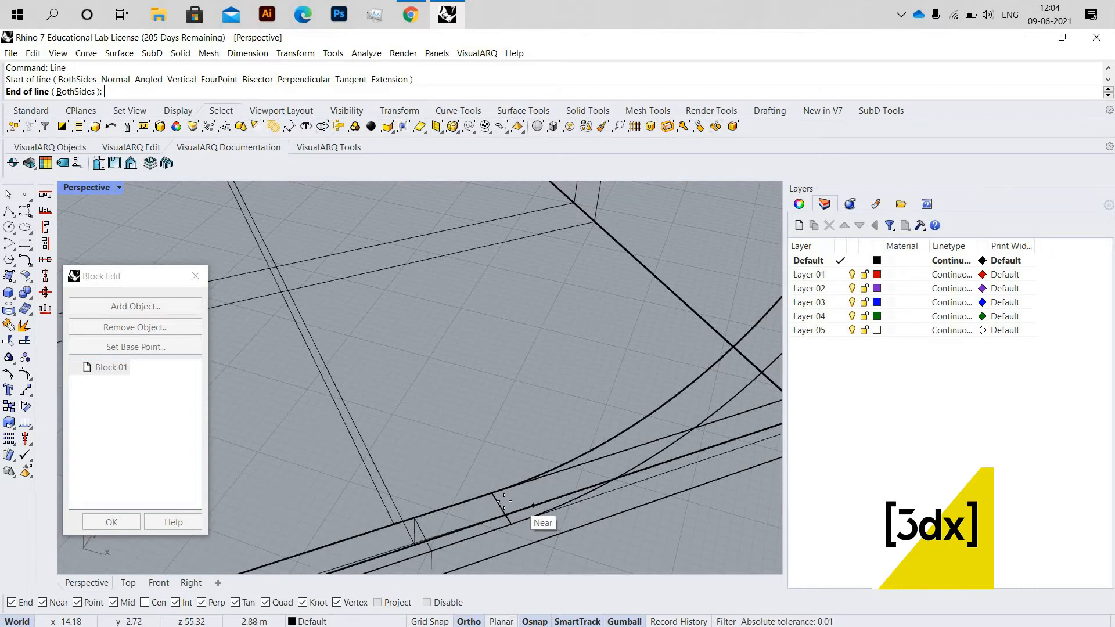
click(468, 509)
scroll(436, 511, down, 5)
scroll(435, 511, up, 5)
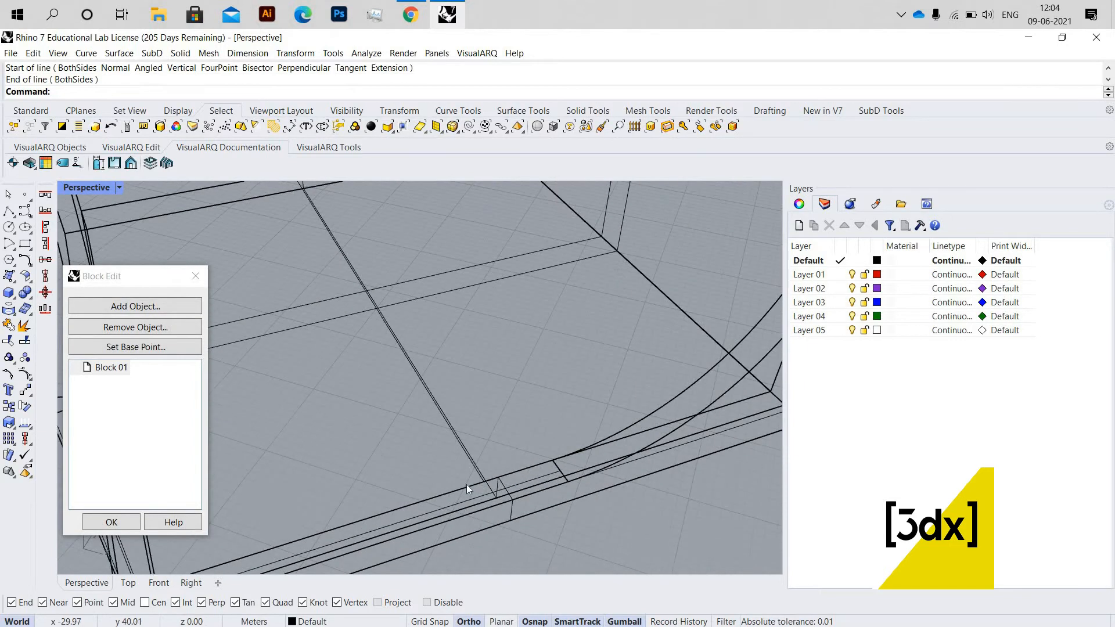
Scale the line in one dimension from the post's base centre, stretching its far end to the frame bar's far corner
click(465, 488)
scroll(301, 543, down, 4)
scroll(280, 526, up, 4)
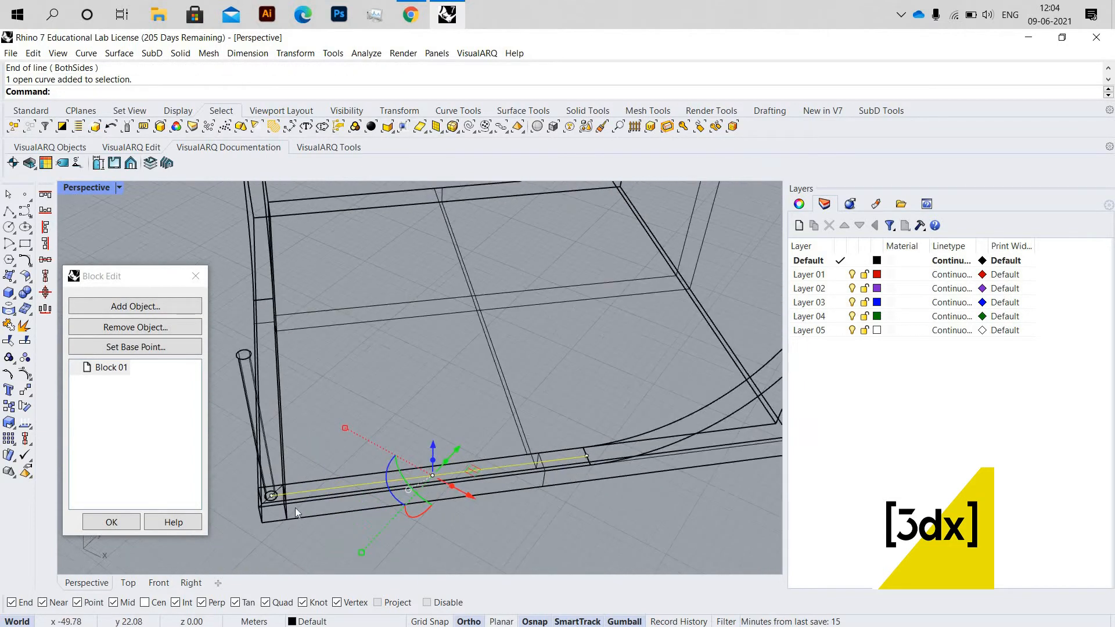
scroll(288, 504, up, 3)
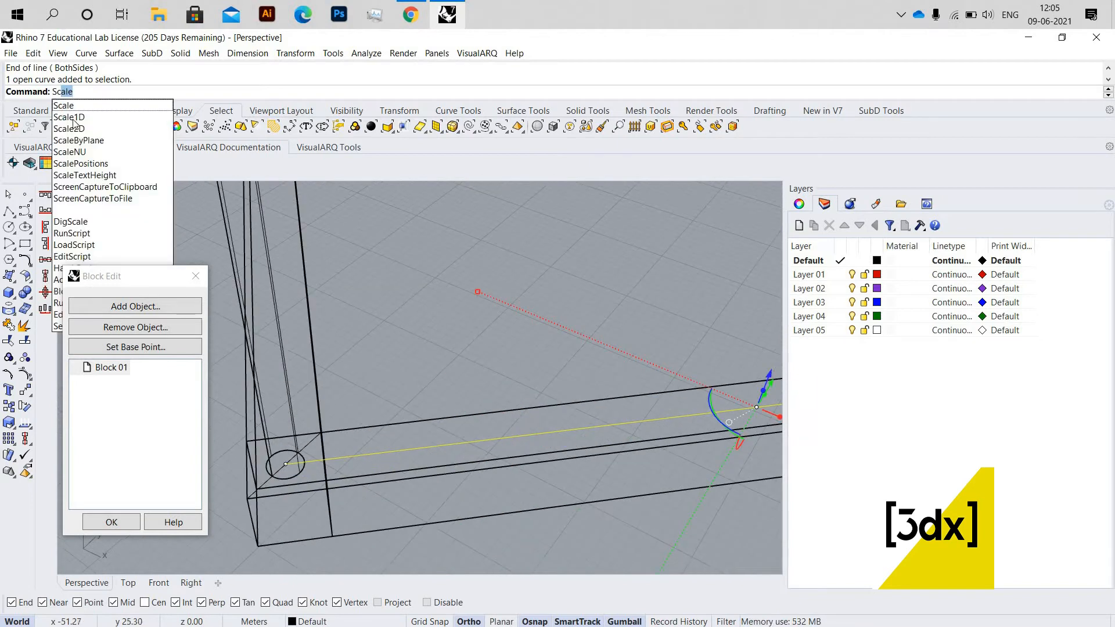
key(Return)
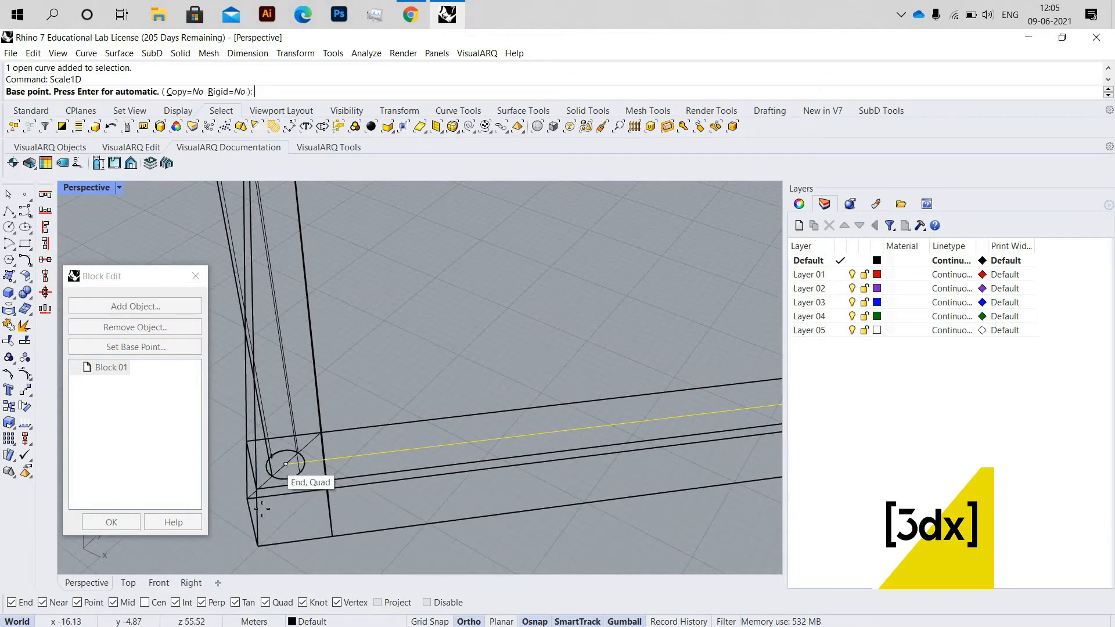
click(286, 464)
scroll(406, 481, down, 3)
scroll(692, 439, up, 5)
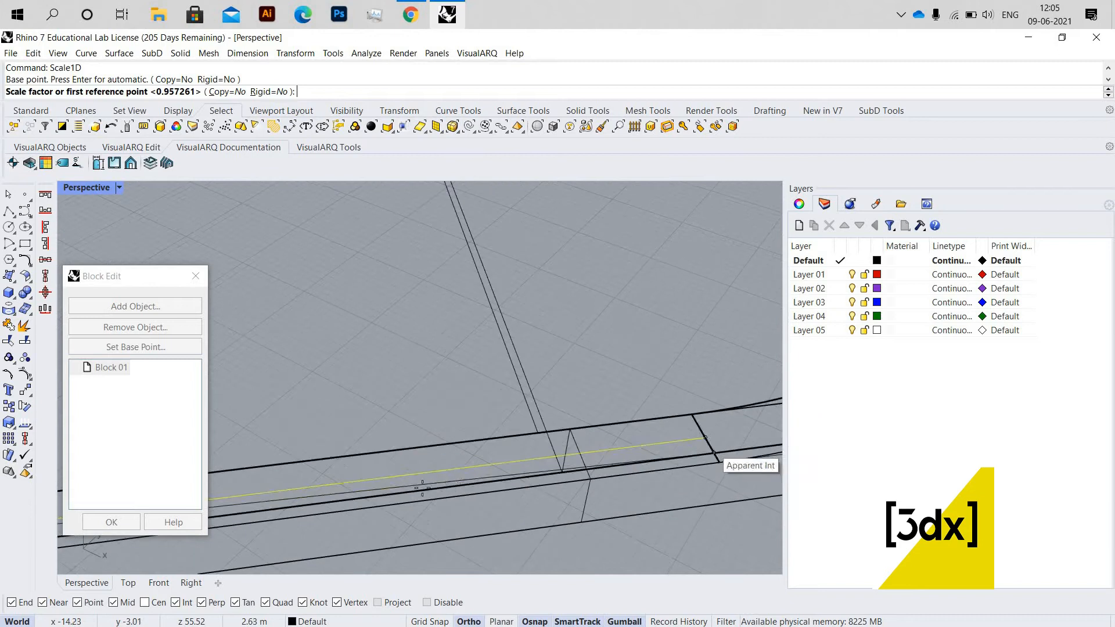
click(703, 439)
scroll(349, 478, down, 5)
scroll(512, 444, down, 4)
scroll(542, 455, up, 3)
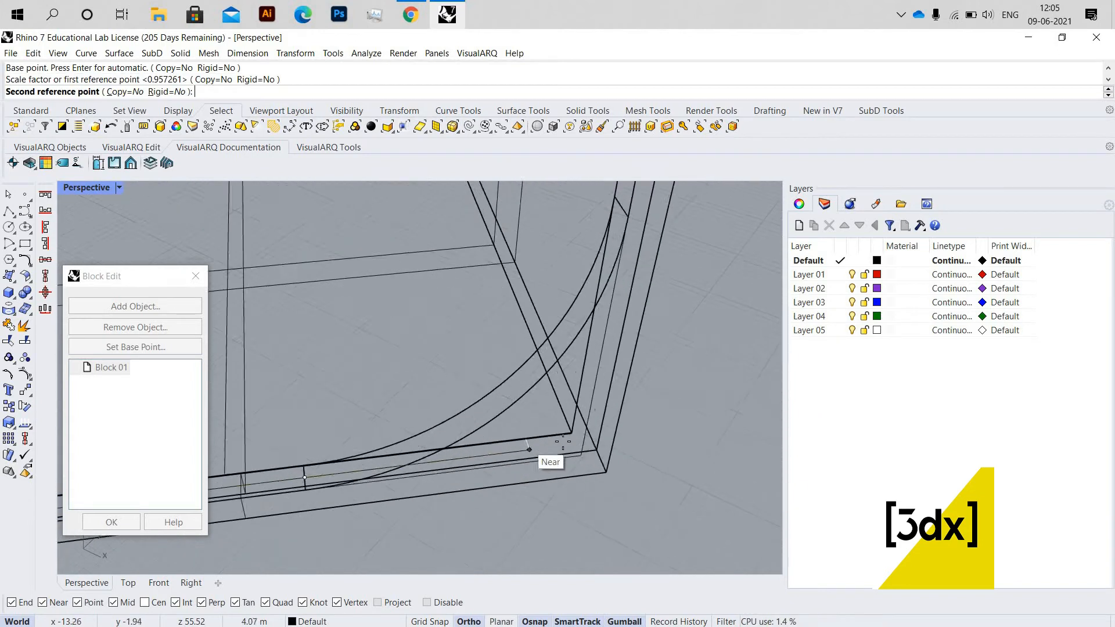
click(631, 445)
Duplicate the stretched line vertically about 0.34 m above the lower frame bar
scroll(469, 444, down, 4)
scroll(471, 445, up, 4)
scroll(470, 446, up, 5)
click(442, 458)
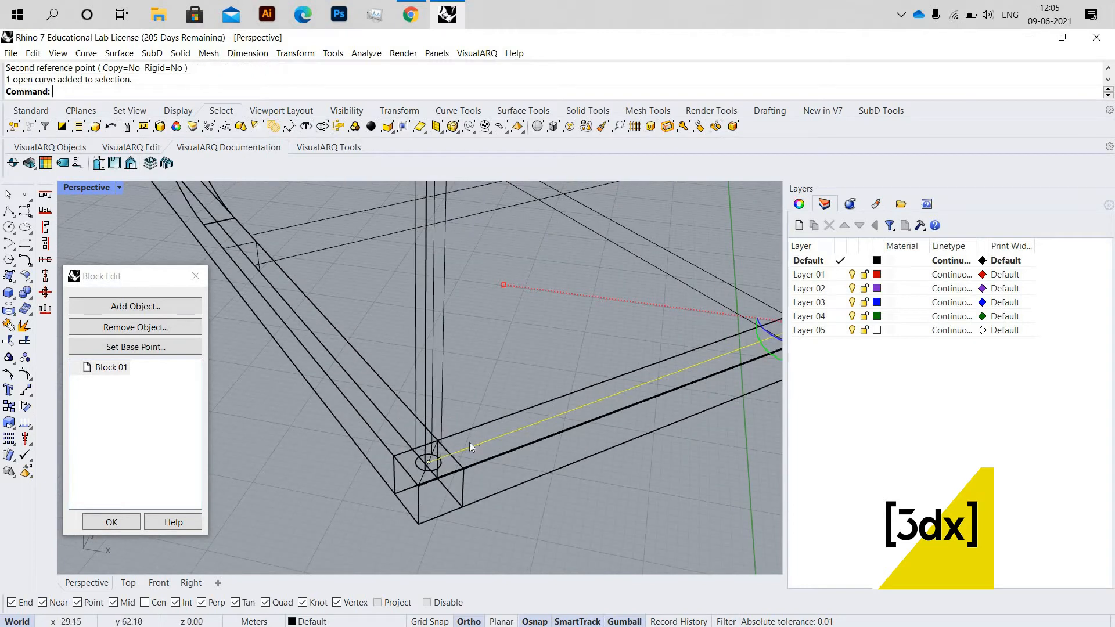
scroll(466, 439, down, 6)
scroll(458, 437, up, 2)
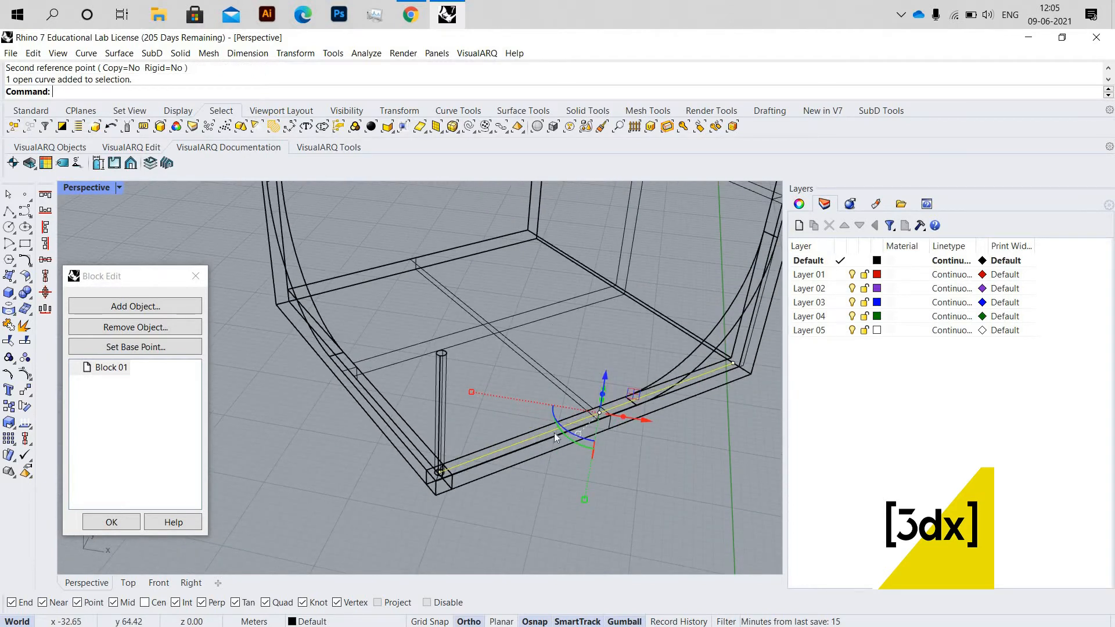
scroll(608, 386, up, 2)
drag(607, 366, 610, 357)
click(423, 427)
Copy the raised line upward along the post at about 0.34 m spacing to make four parallel rail lines
scroll(400, 481, up, 6)
scroll(368, 510, up, 6)
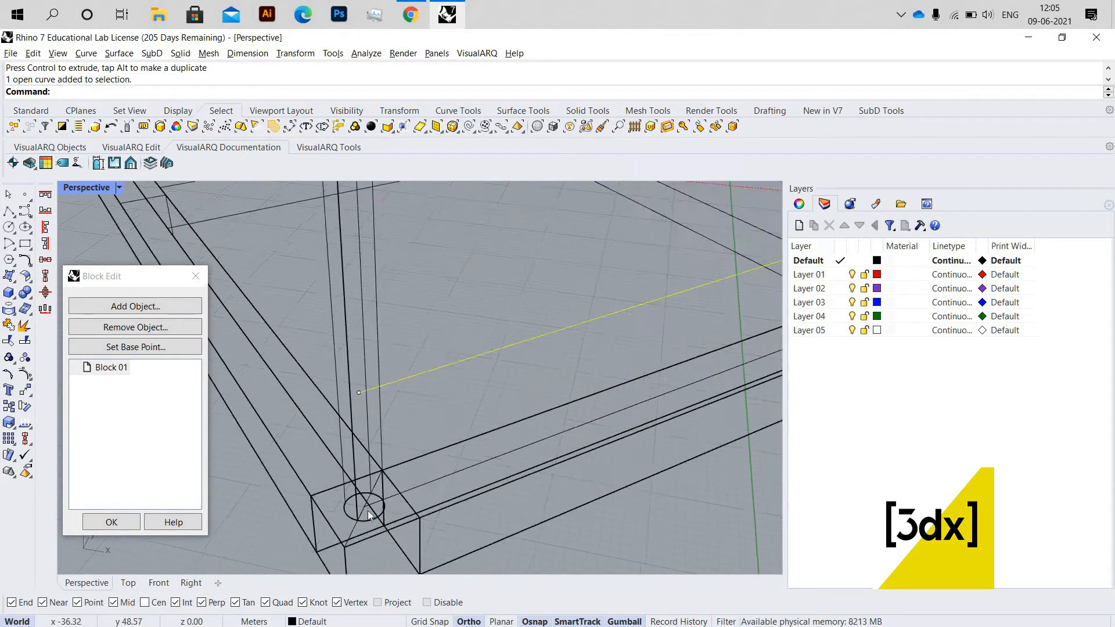
text(copy)
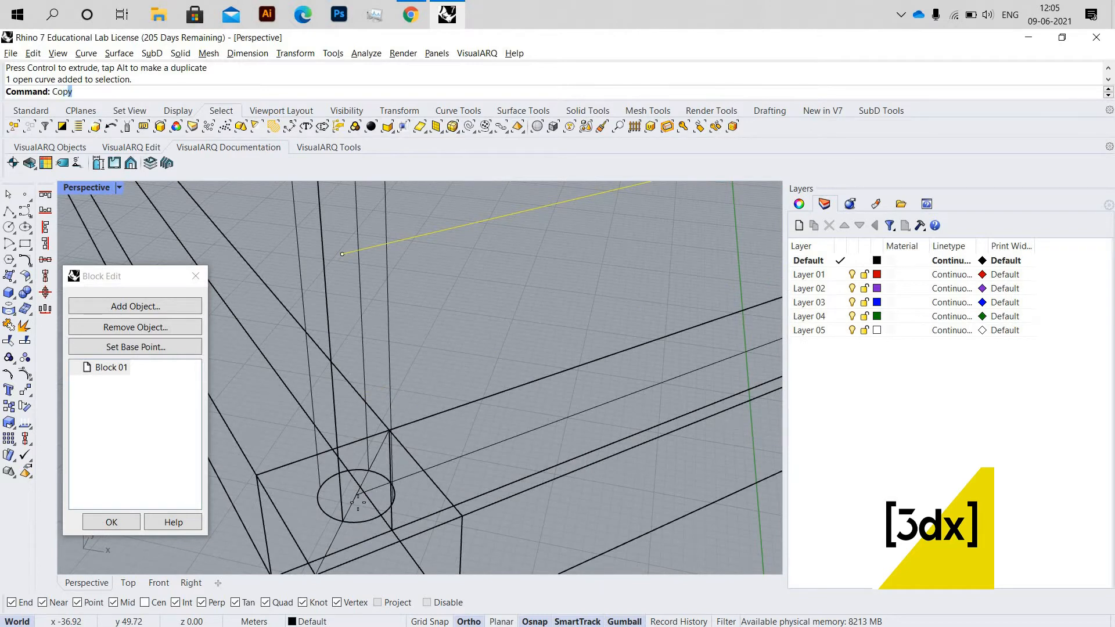
key(Return)
click(356, 498)
scroll(361, 509, down, 5)
scroll(352, 398, up, 5)
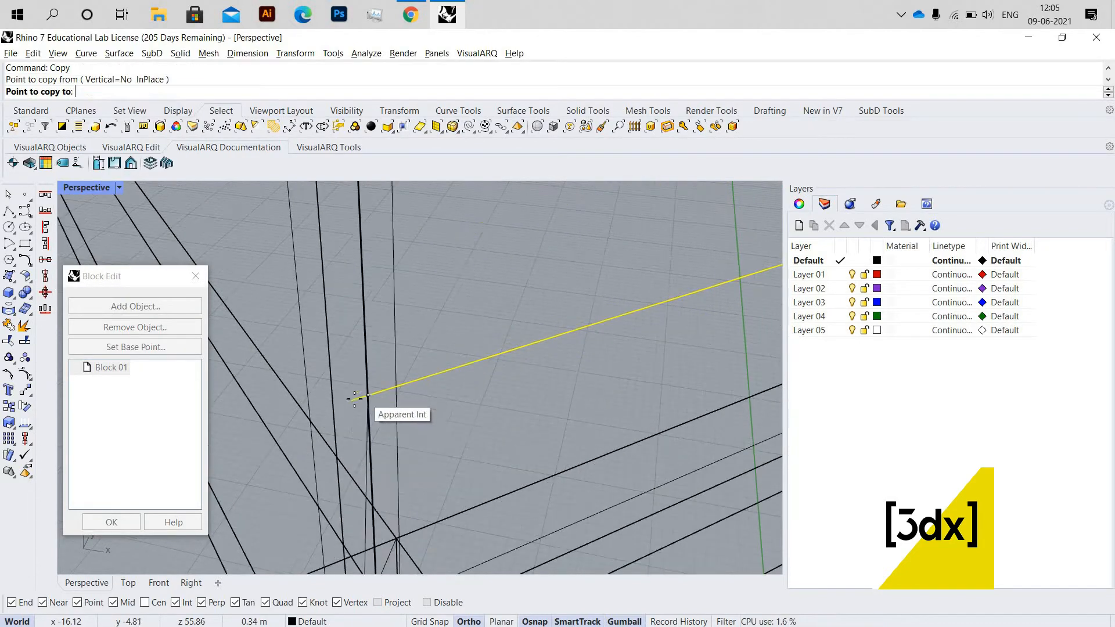
click(352, 400)
scroll(372, 493, down, 5)
scroll(368, 398, up, 4)
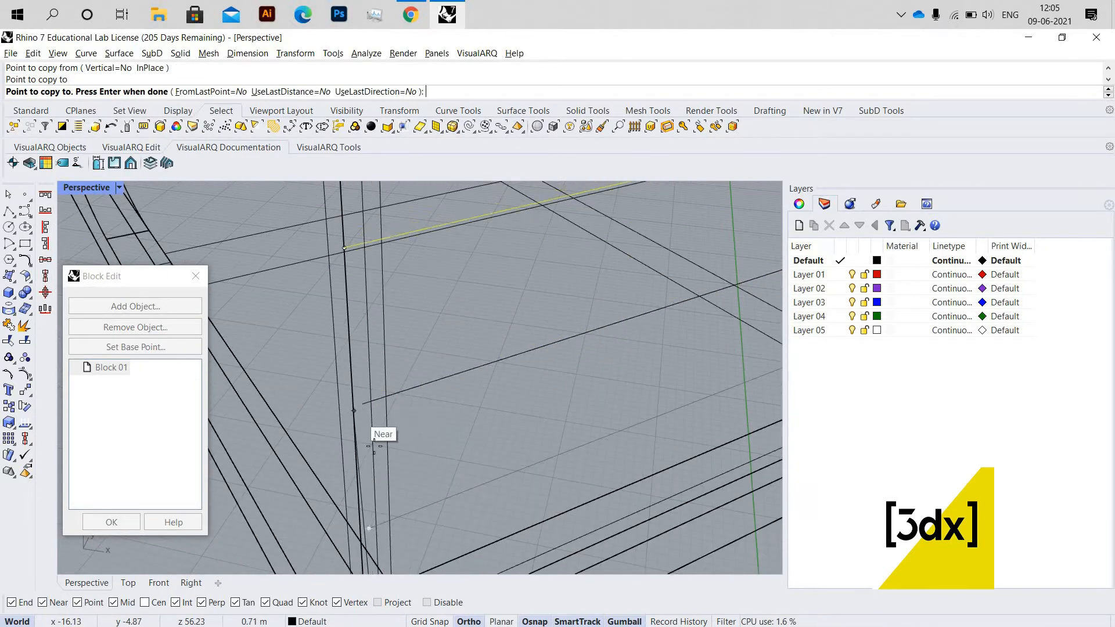
click(366, 405)
scroll(384, 480, down, 4)
scroll(349, 372, up, 5)
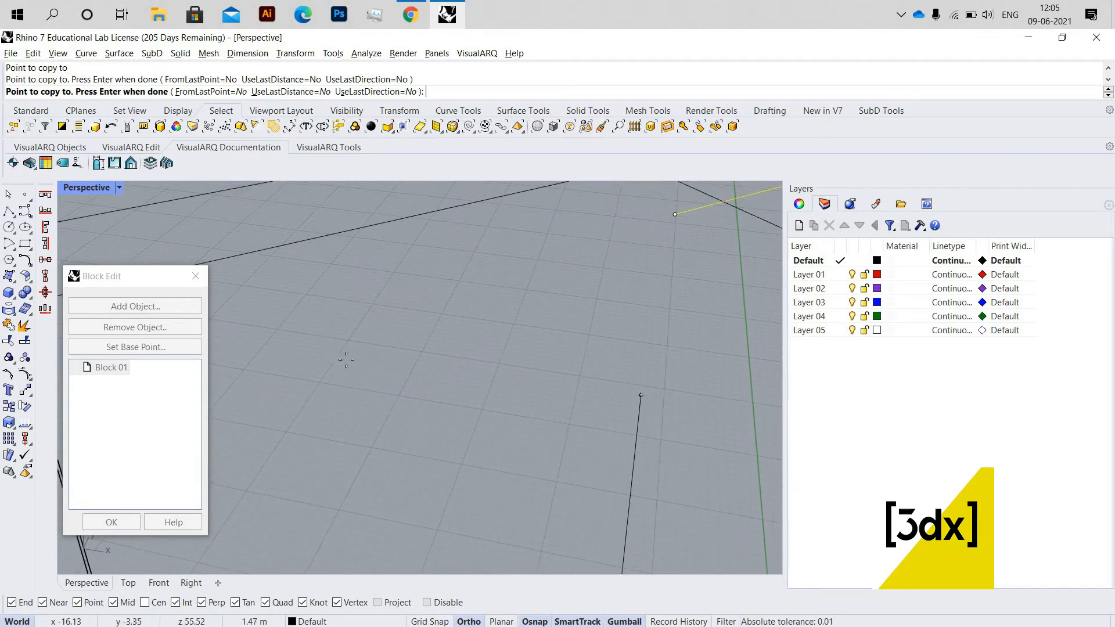
key(Return)
scroll(357, 407, down, 8)
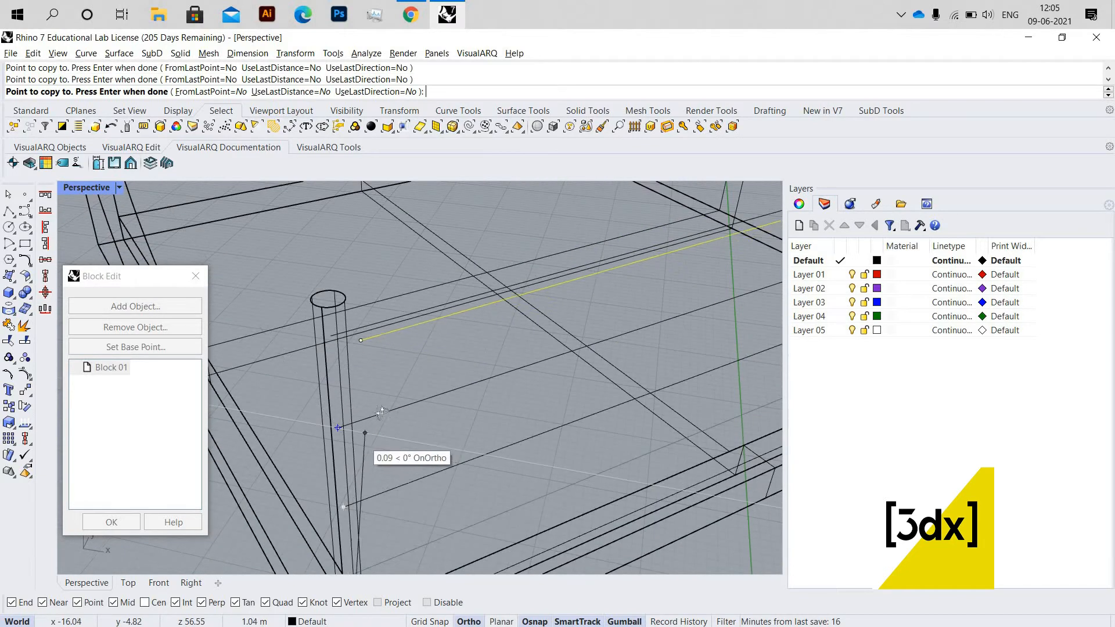
right_drag(370, 385, 392, 421)
key(Escape)
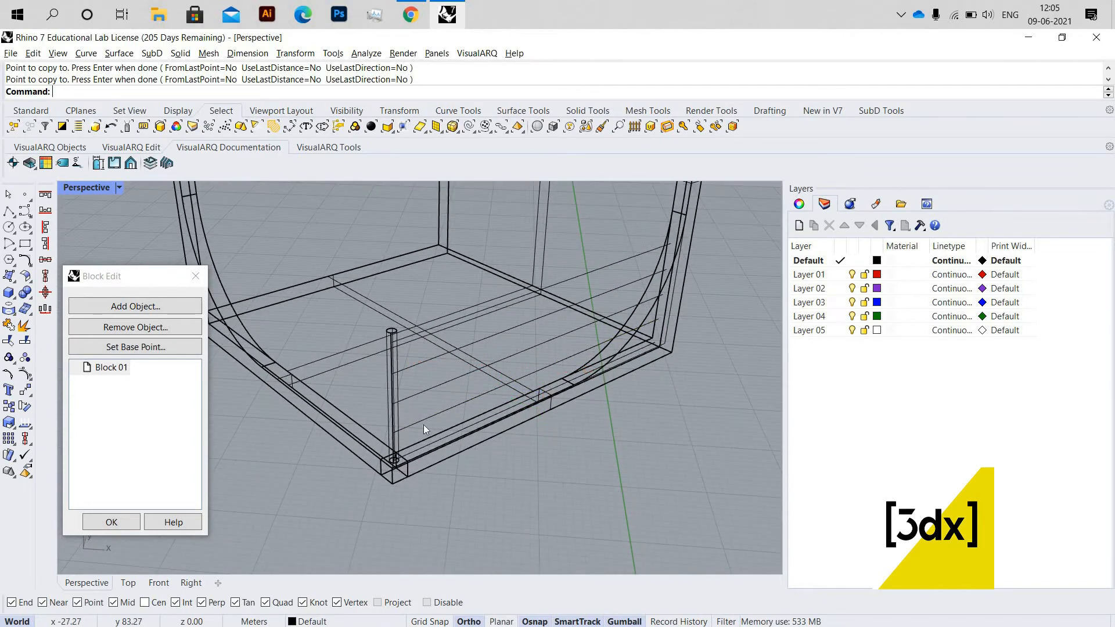
Select the four raised rail lines together, leaving out the line on the frame bar
shift+click(422, 391)
shift+click(590, 302)
shift+click(603, 267)
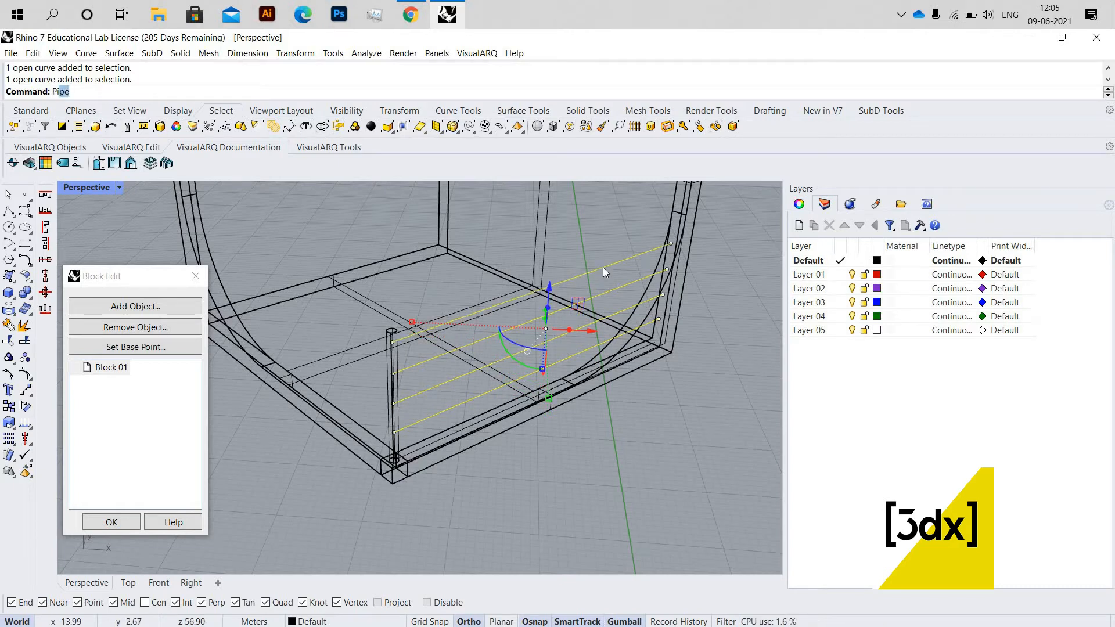
Try to pipe the four rail lines with a radius of 0.5 m and undo the pipes
key(Return)
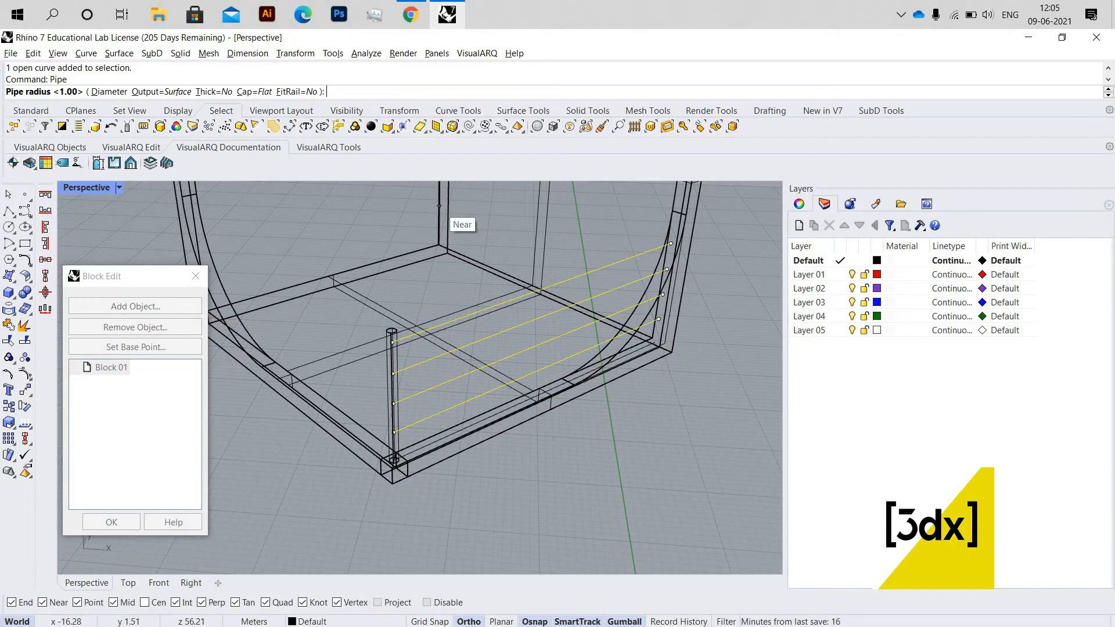
text(0.5)
key(Return)
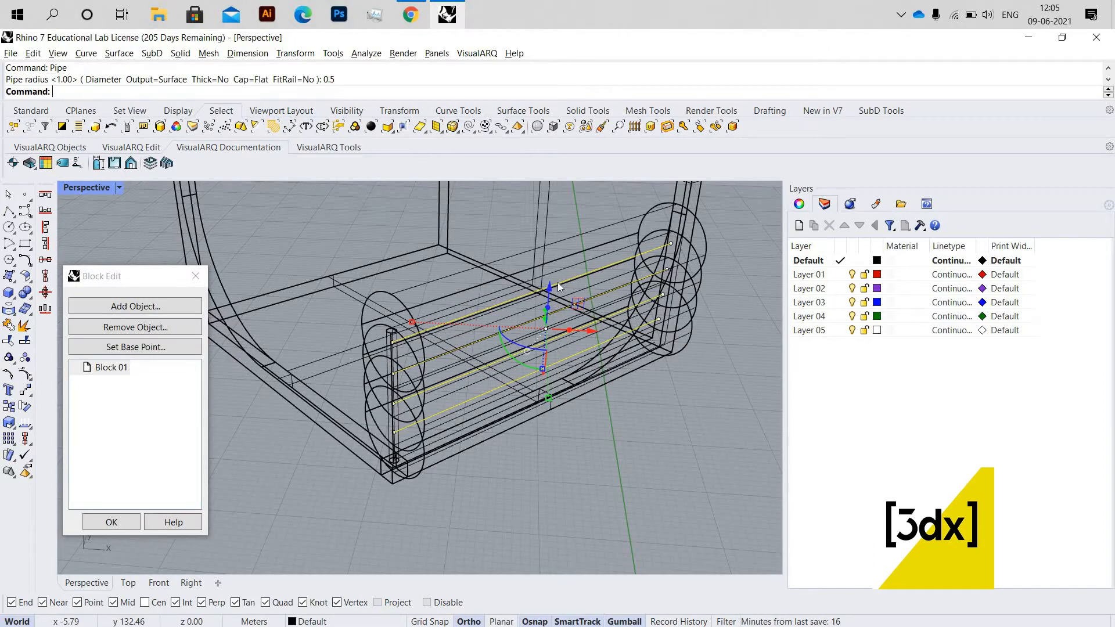
key(ctrl+z)
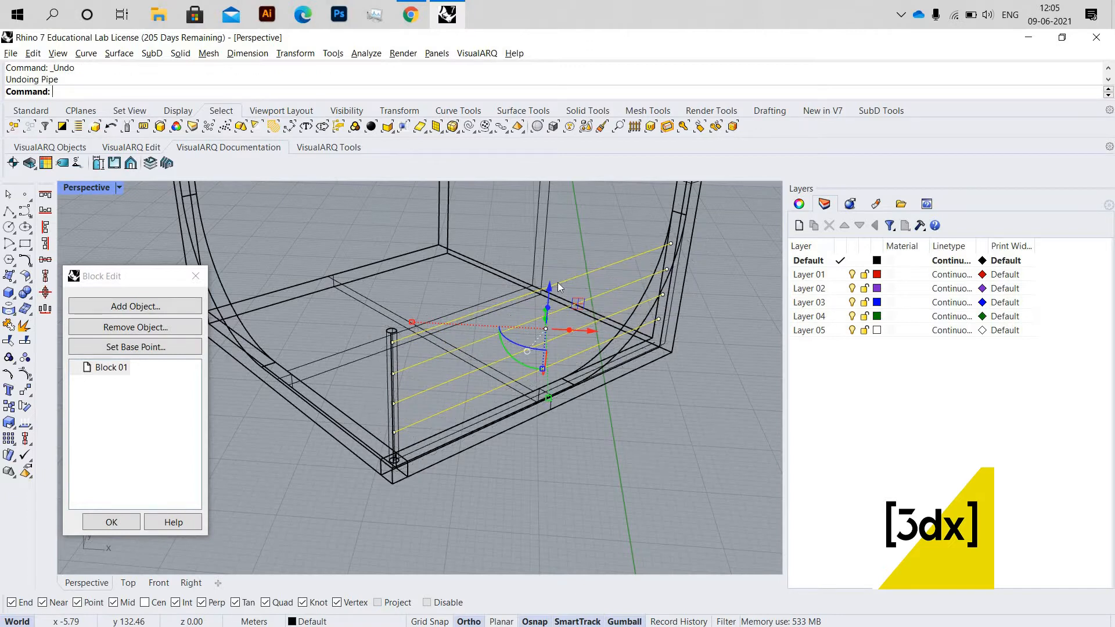
text(0.15)
key(Return)
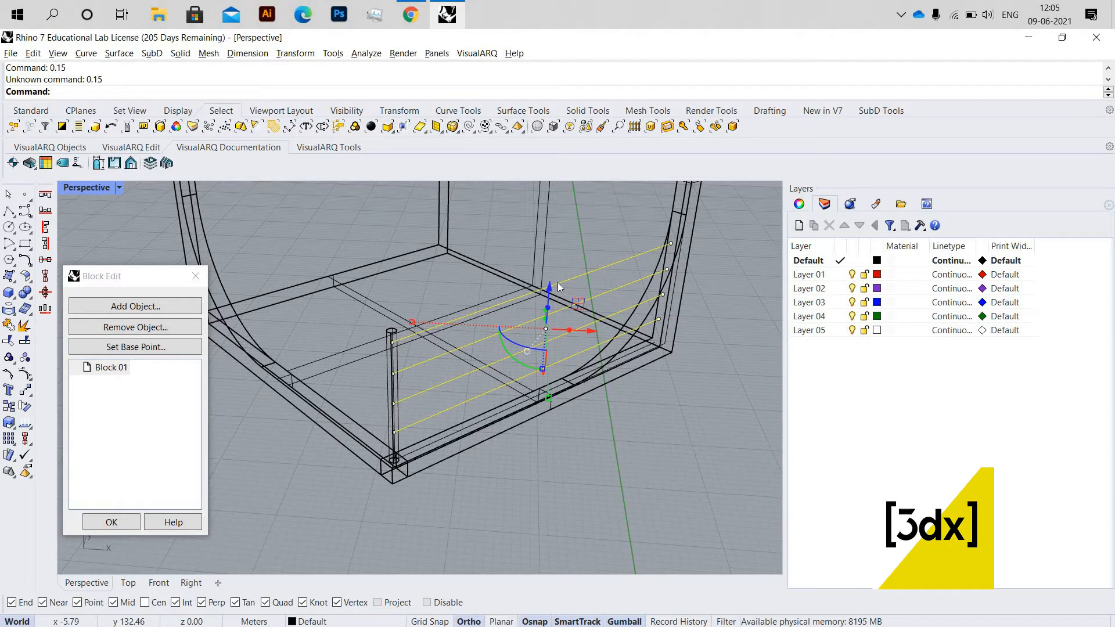
Try to pipe the rail lines with a radius of 0.15 m, undoing both the pipes and the lines' deletion
text(Pipe)
key(Return)
click(548, 286)
text(0)
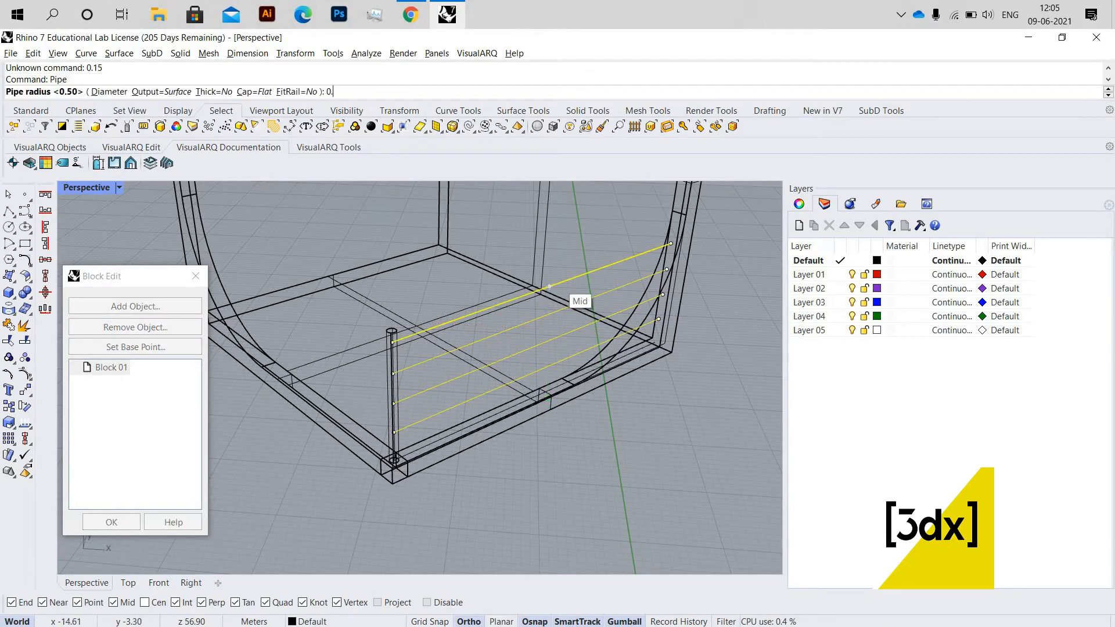
text(.15)
key(Return)
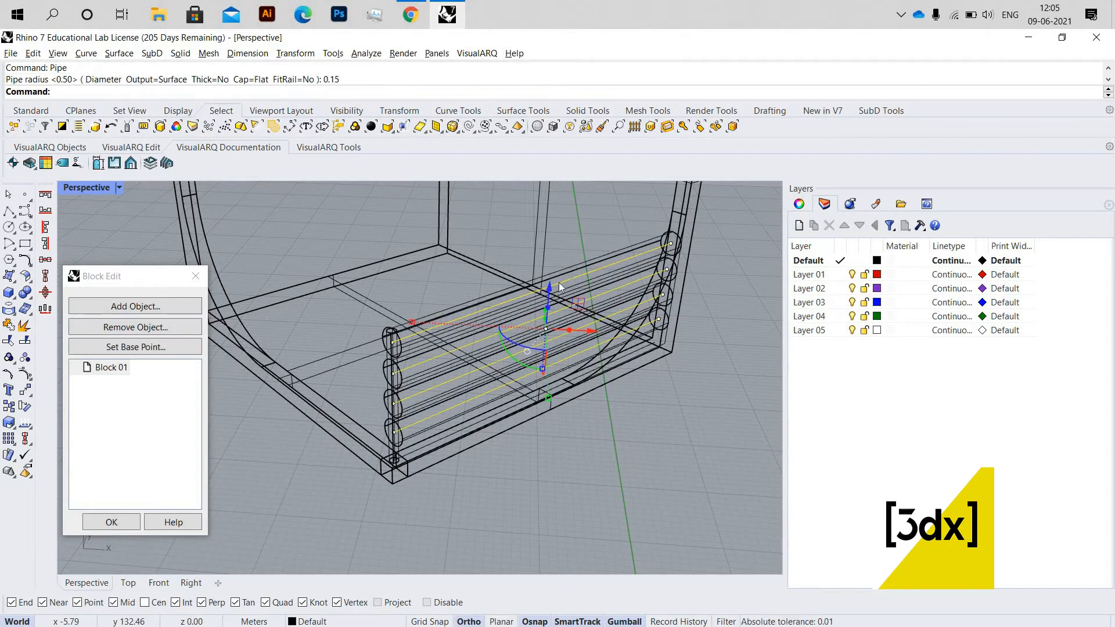
key(Delete)
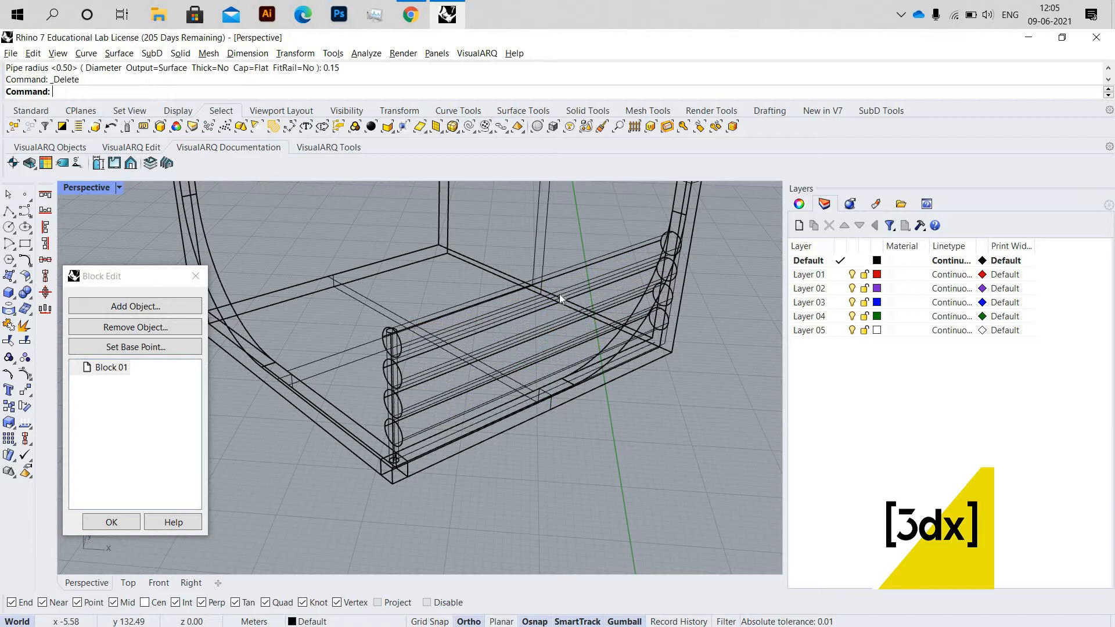
key(ctrl+z)
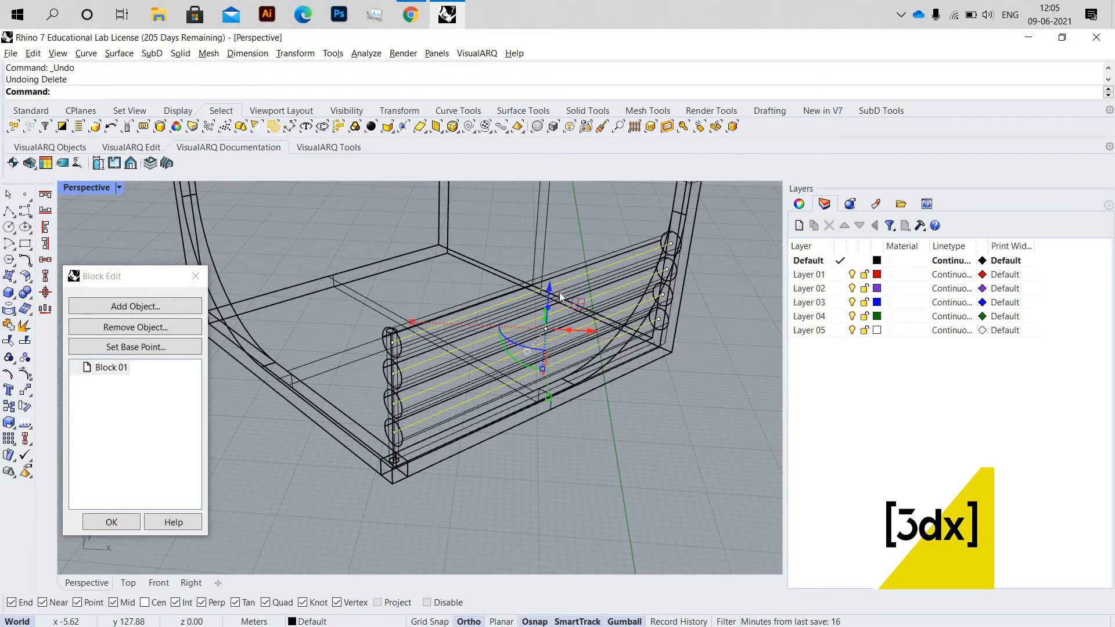
key(ctrl+z)
Pipe the four rail lines with a radius of 0.05 m and delete their centre lines
text(Pipe)
key(Return)
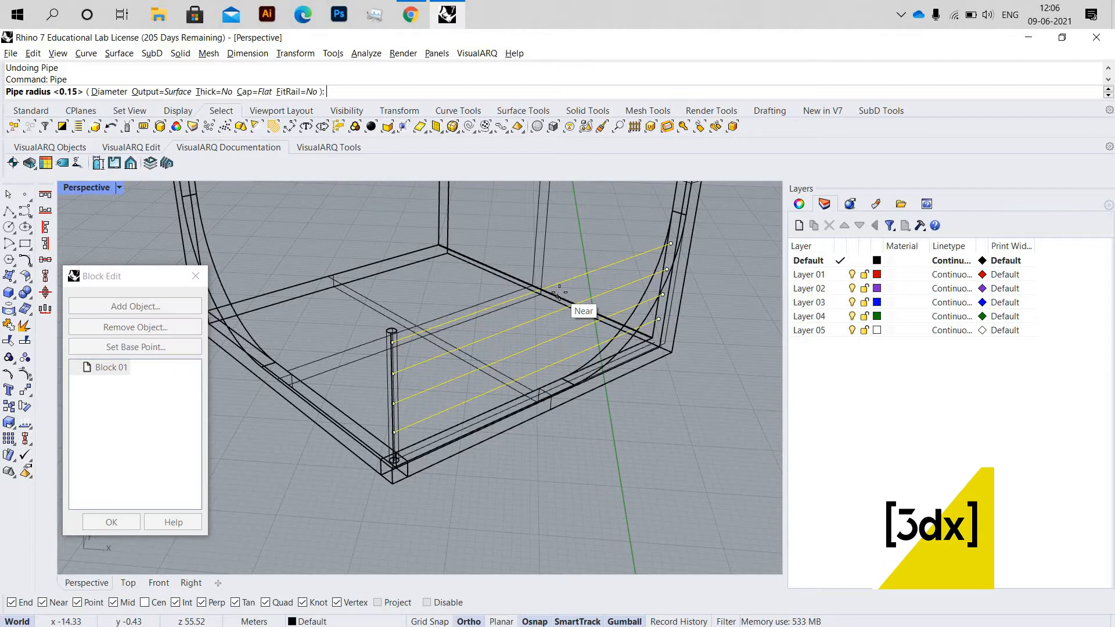
text(0.05)
key(Return)
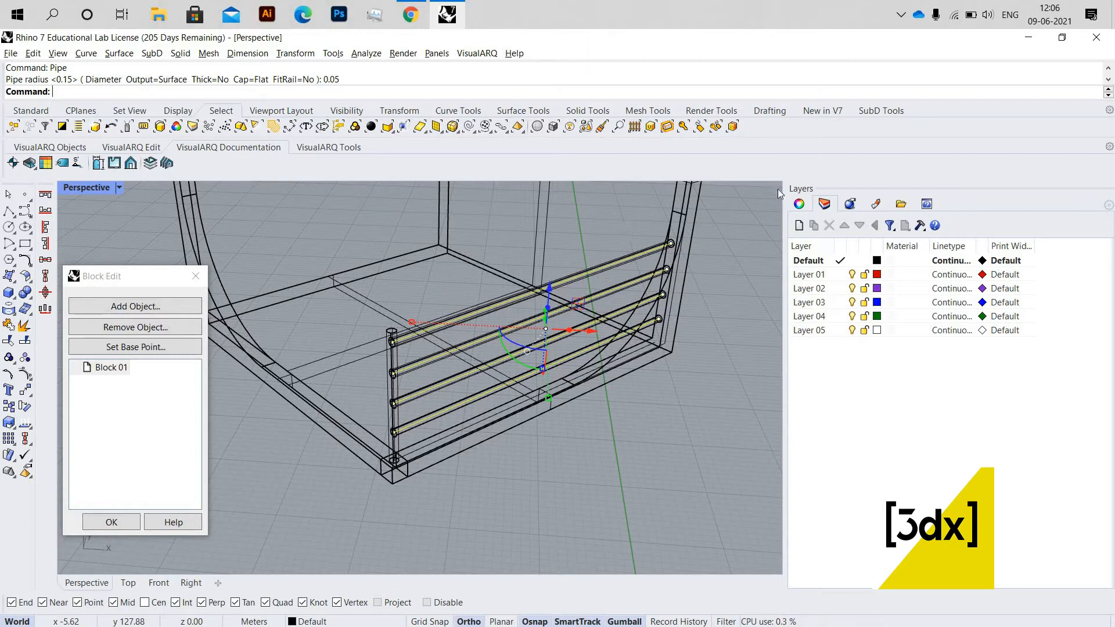
key(Delete)
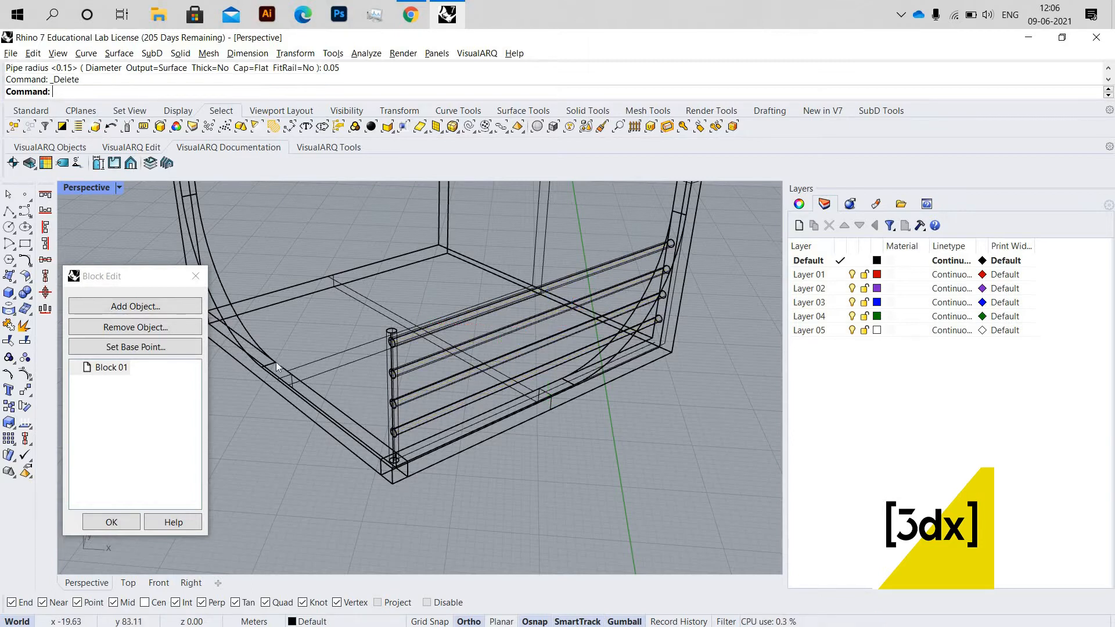
Switch the Perspective viewport to Shaded display
click(119, 187)
click(145, 227)
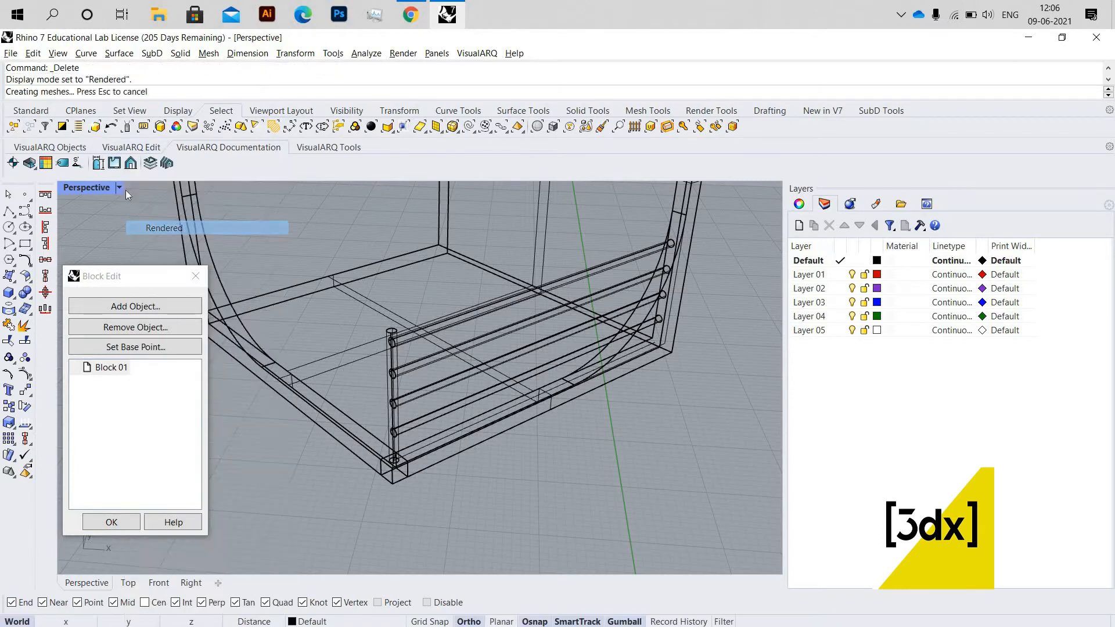
click(119, 187)
click(145, 215)
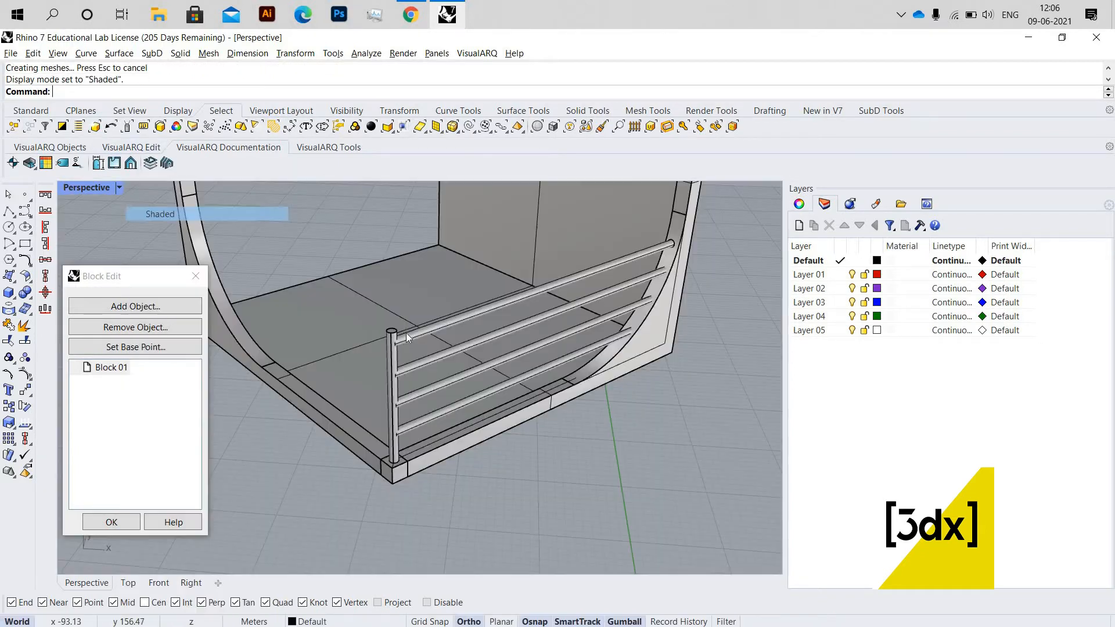
Mirror the four railing pipes across the corner diagonal at the post's base onto the adjacent open side
scroll(416, 337, up, 3)
click(464, 319)
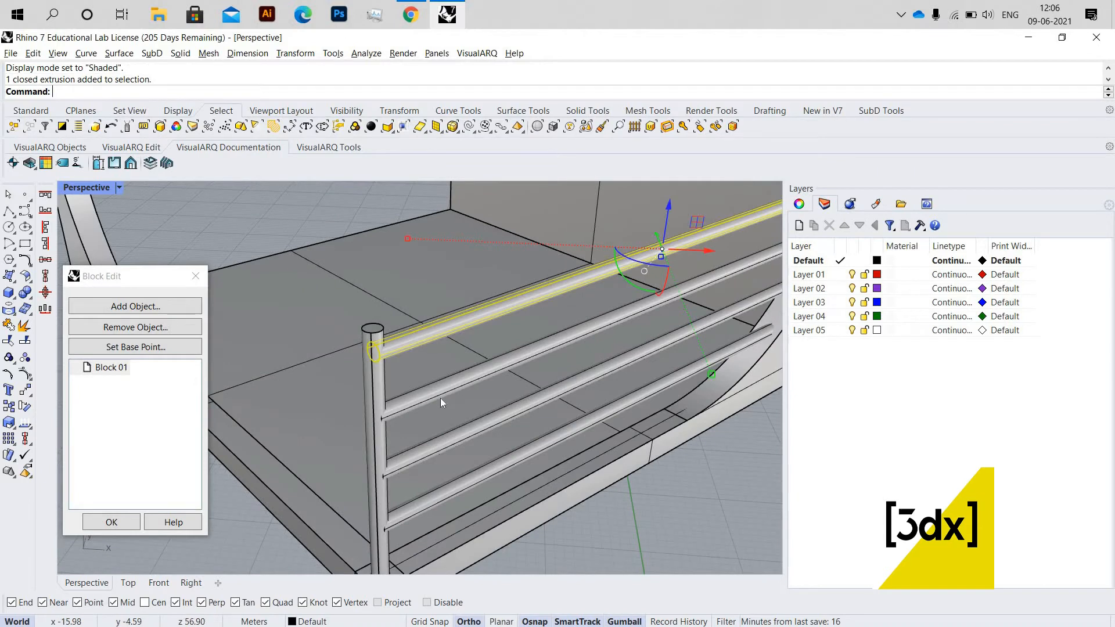
shift+click(439, 458)
shift+click(446, 503)
shift+click(441, 514)
scroll(431, 490, down, 3)
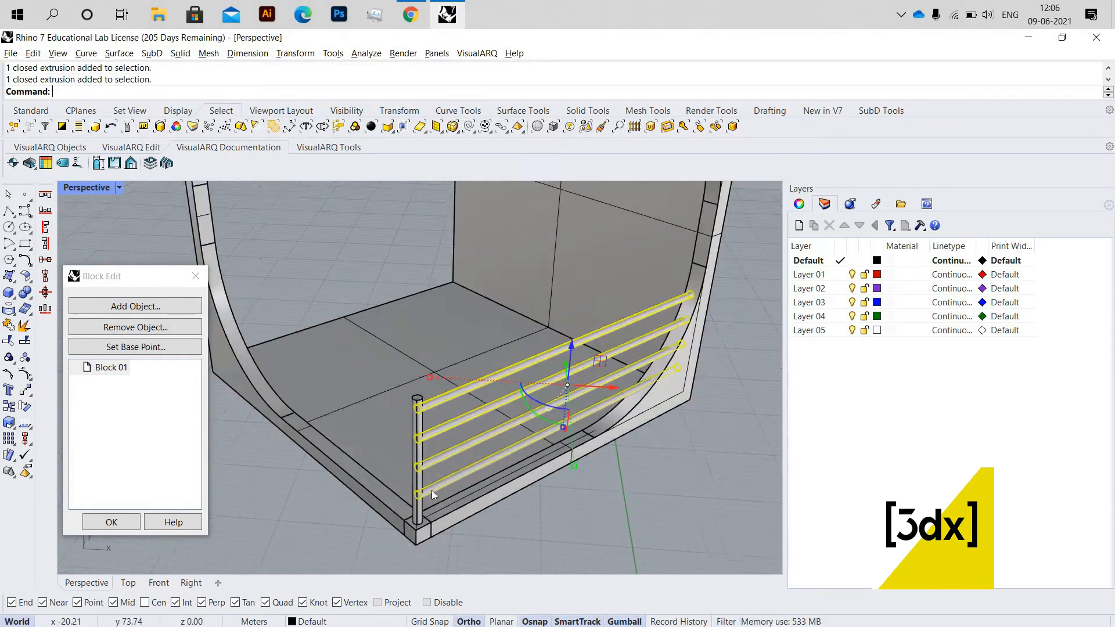
scroll(431, 490, up, 5)
text(M)
scroll(374, 474, up, 8)
scroll(358, 505, down, 6)
key(Return)
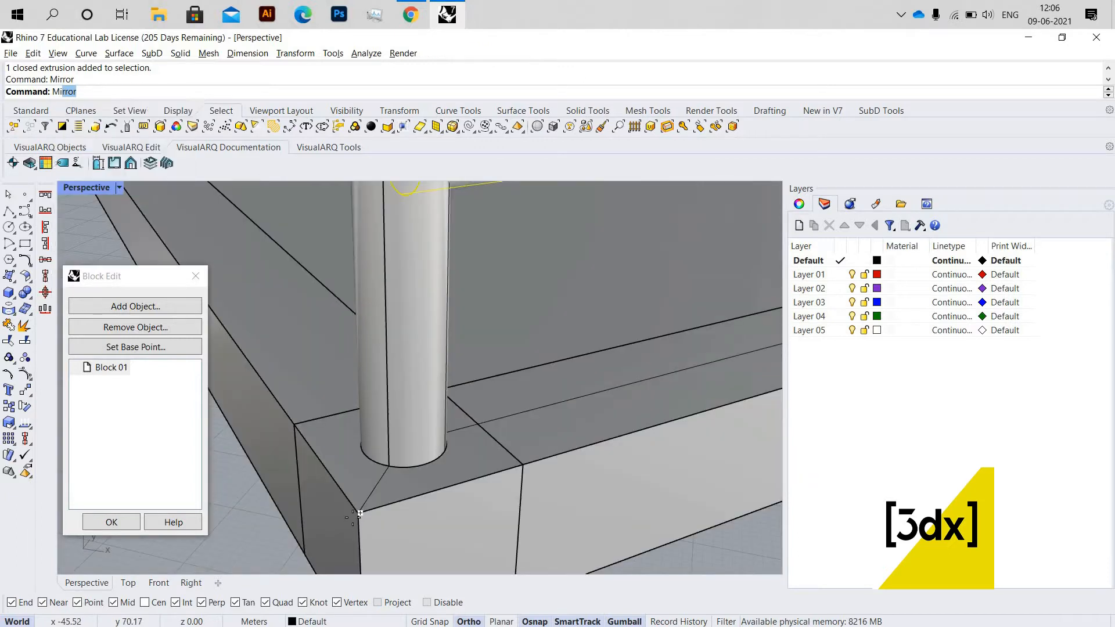
click(391, 467)
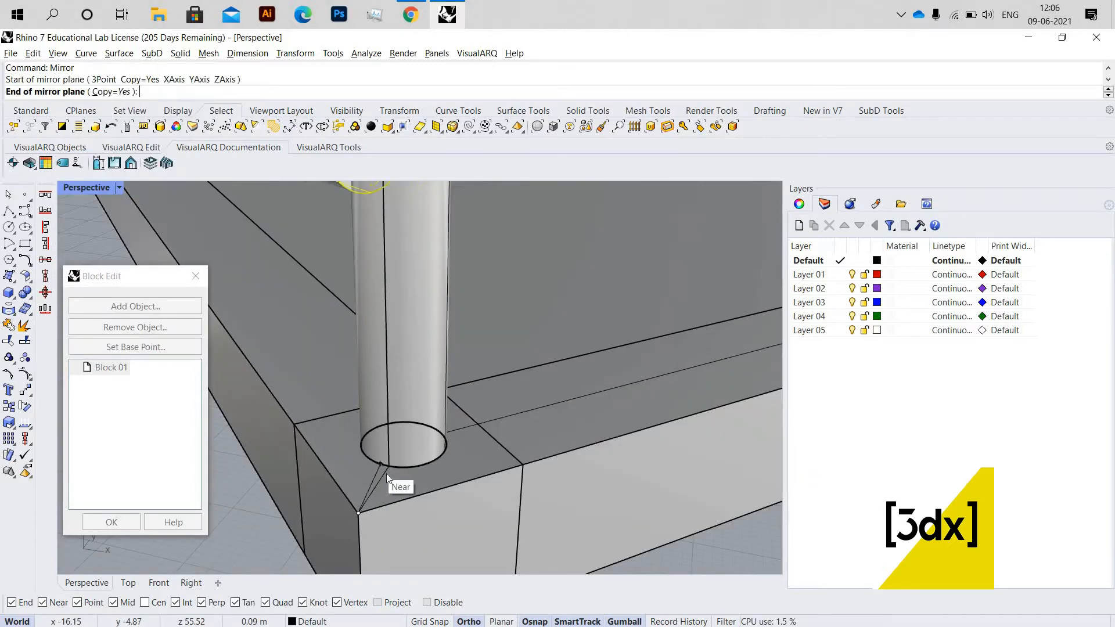
click(443, 496)
Examine the corner railing and the whole block from several angles and distances
scroll(453, 458, down, 8)
scroll(424, 419, down, 7)
right_drag(424, 407, 397, 373)
scroll(296, 341, down, 5)
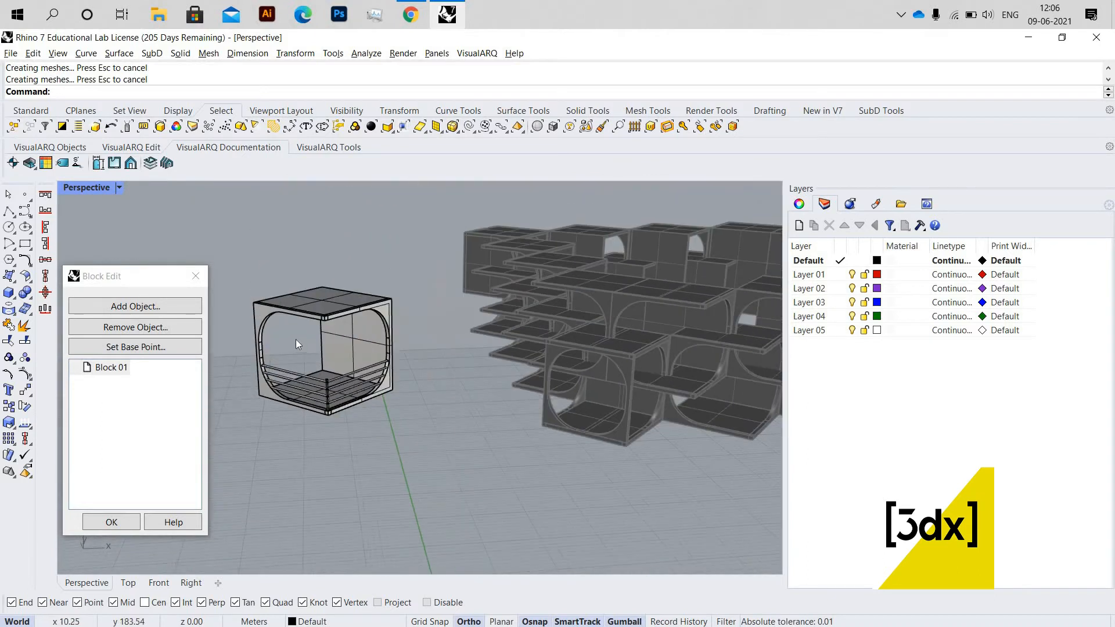
scroll(316, 375, up, 10)
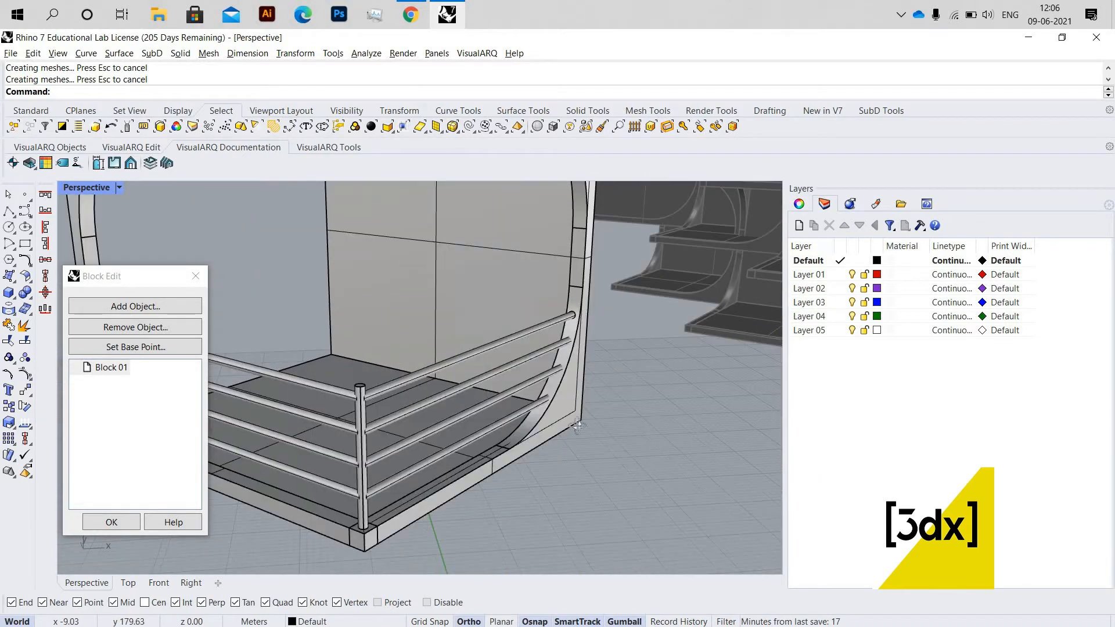
scroll(577, 426, down, 8)
right_drag(465, 421, 488, 438)
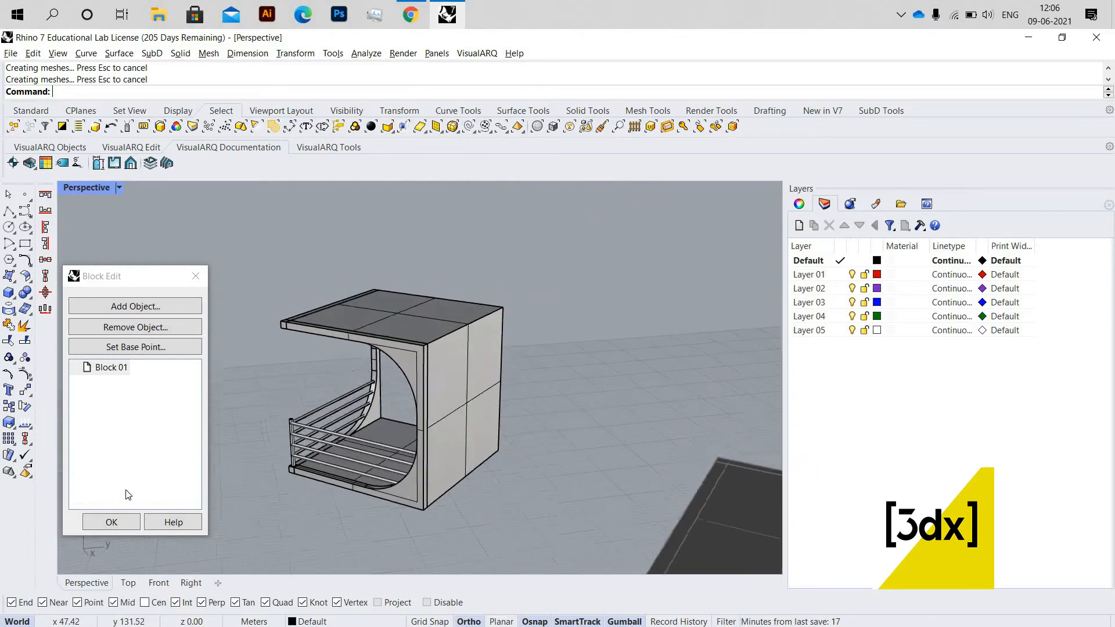
Finish the current block edit and reopen Block 01 for editing
key(Return)
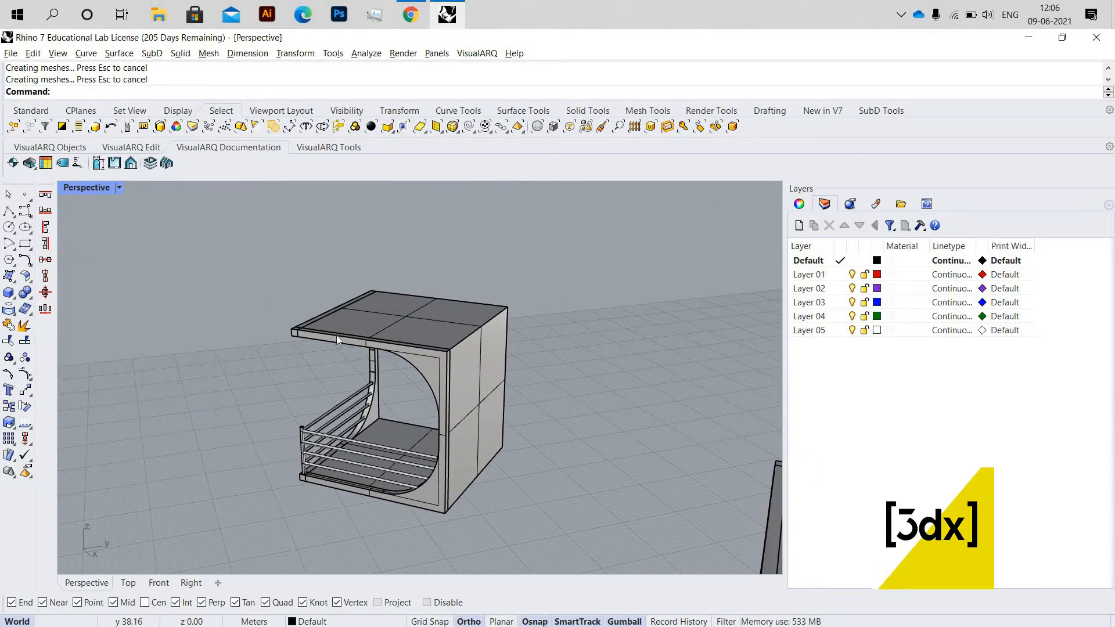
scroll(336, 336, down, 5)
right_drag(264, 334, 521, 368)
scroll(401, 351, up, 8)
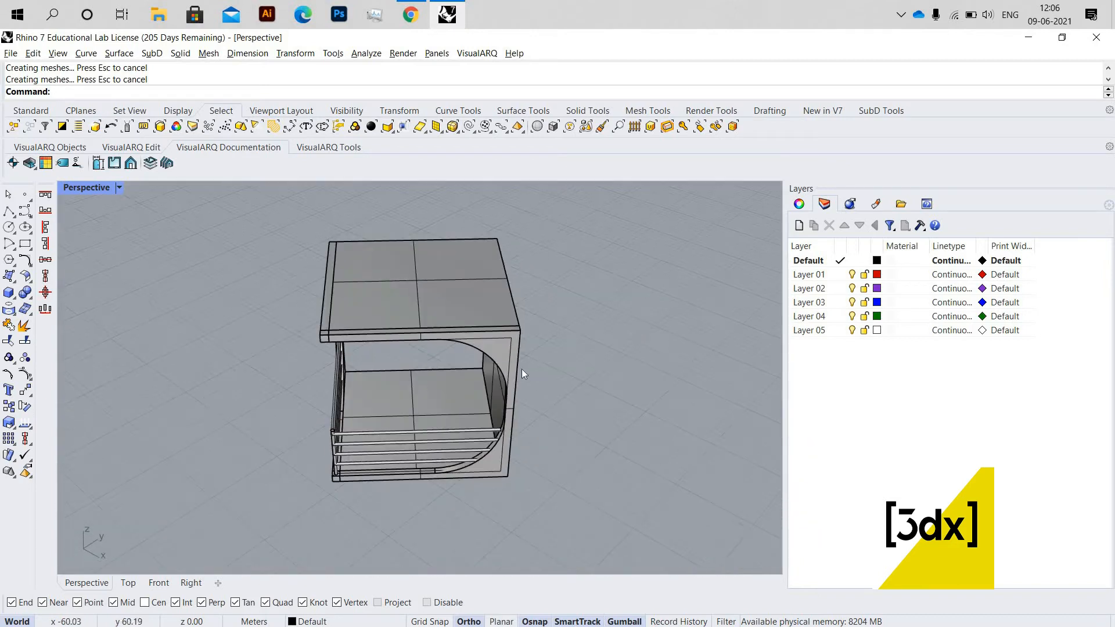
scroll(422, 333, up, 5)
right_drag(422, 333, 460, 355)
click(460, 356)
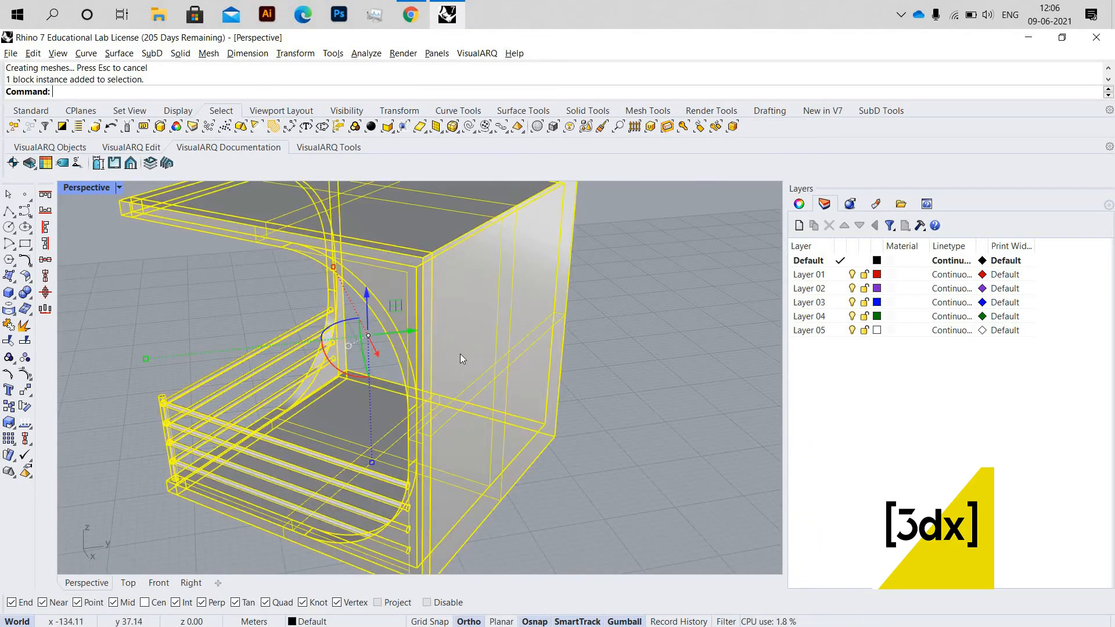
key(Return)
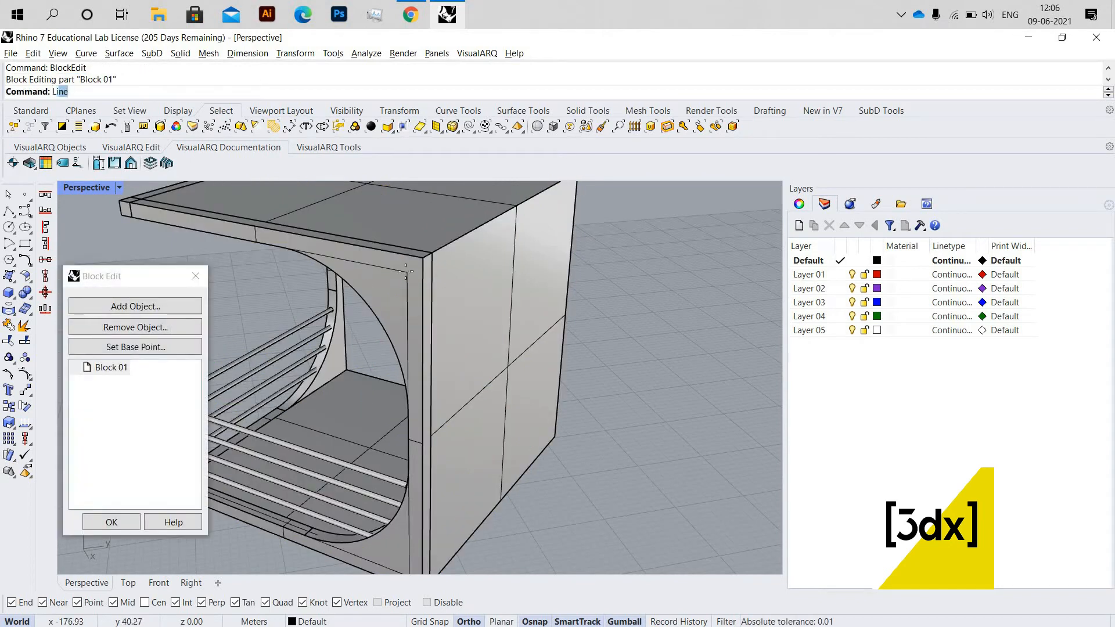
Draw a line from the curved frame's upper inner corner across the top of the adjacent closed wall
text(L)
key(Return)
click(407, 272)
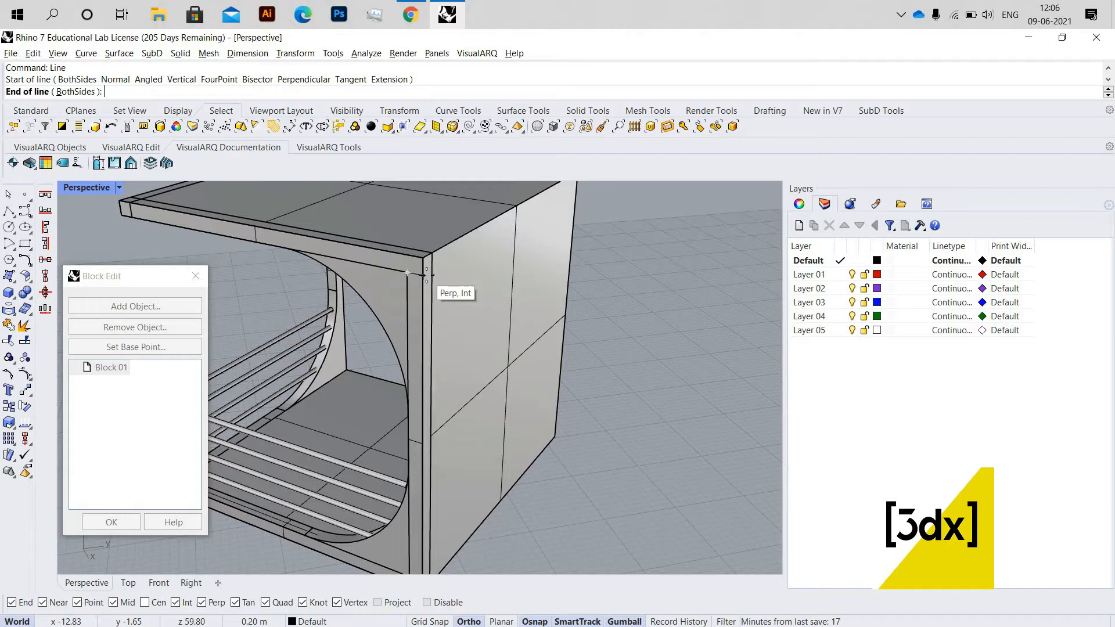
right_drag(450, 281, 589, 277)
click(599, 283)
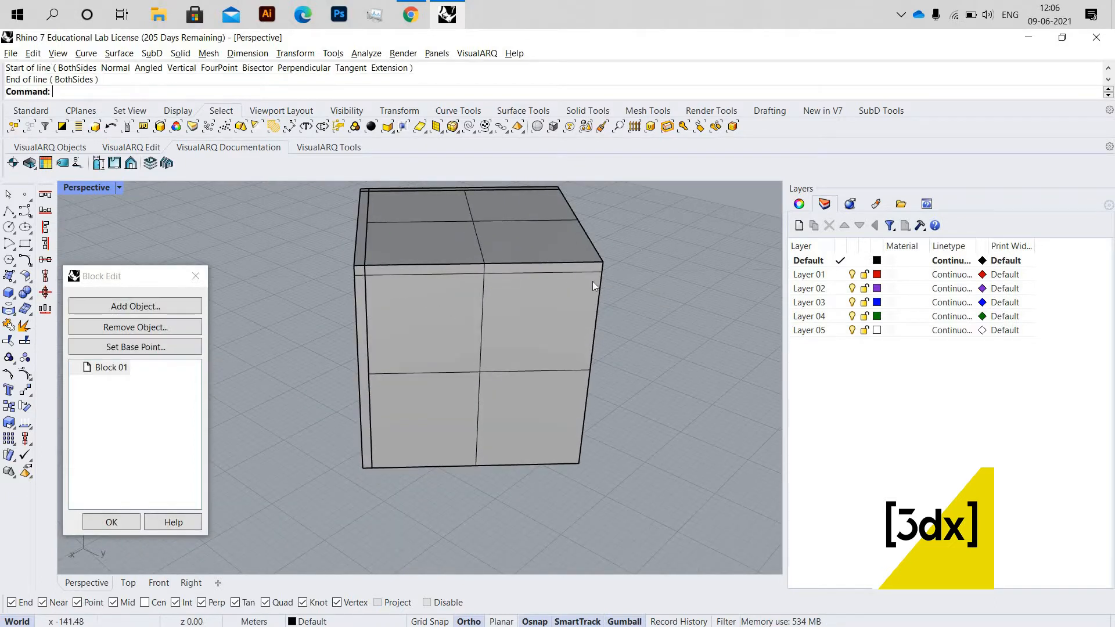
right_drag(506, 276, 527, 399)
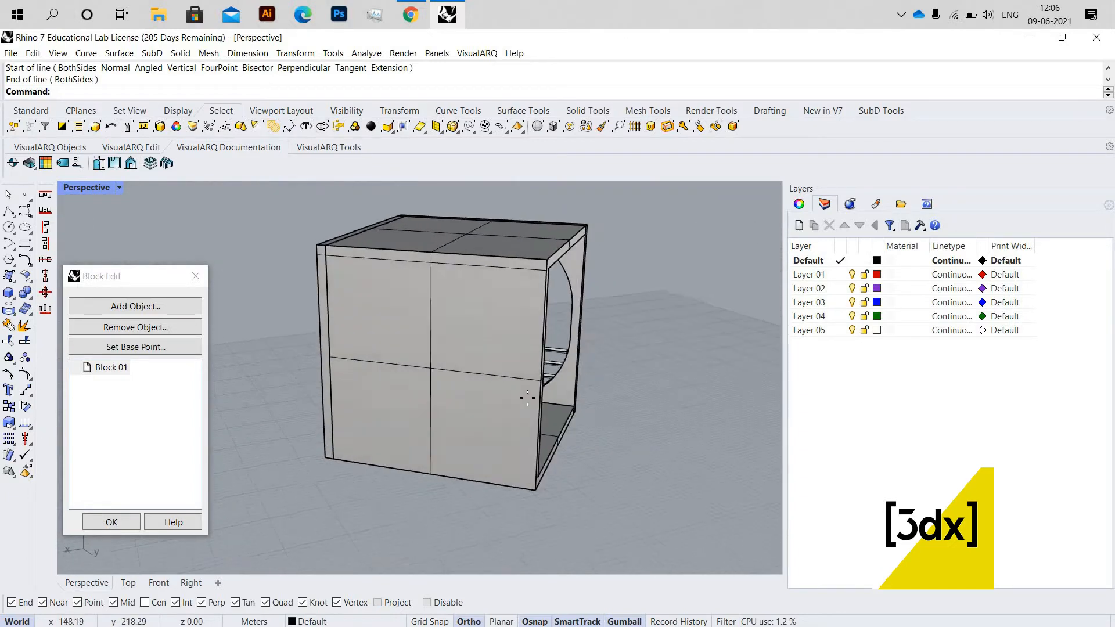
Draw a 0.2 m horizontal line inward from the closed wall's vertical edge beside the open side
scroll(527, 398, up, 4)
right_click(527, 399)
click(531, 399)
scroll(294, 366, down, 3)
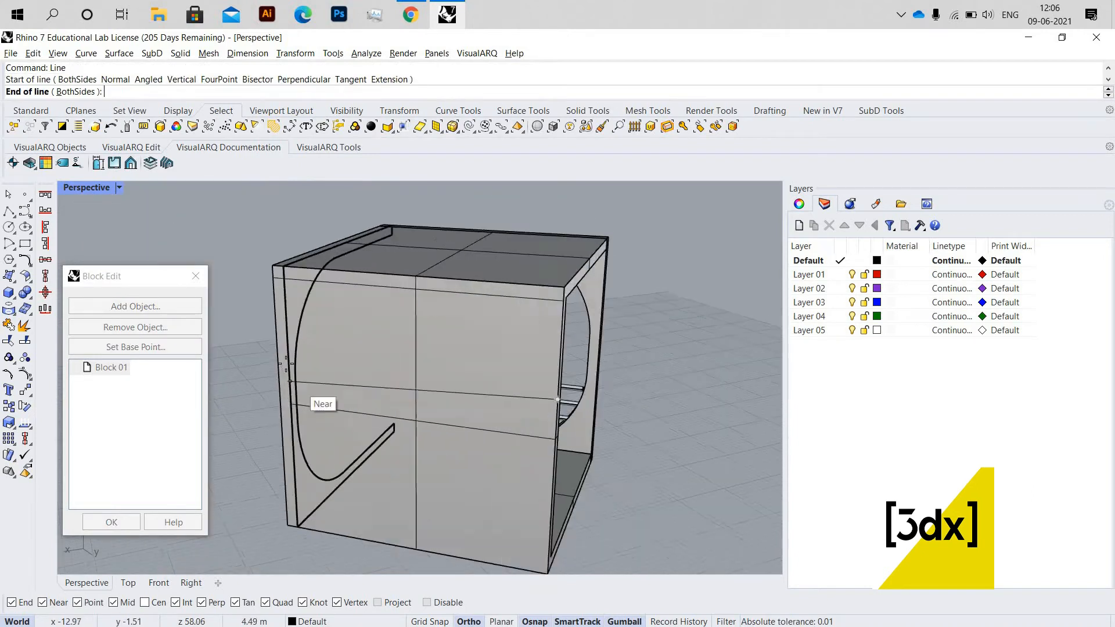
scroll(286, 364, up, 2)
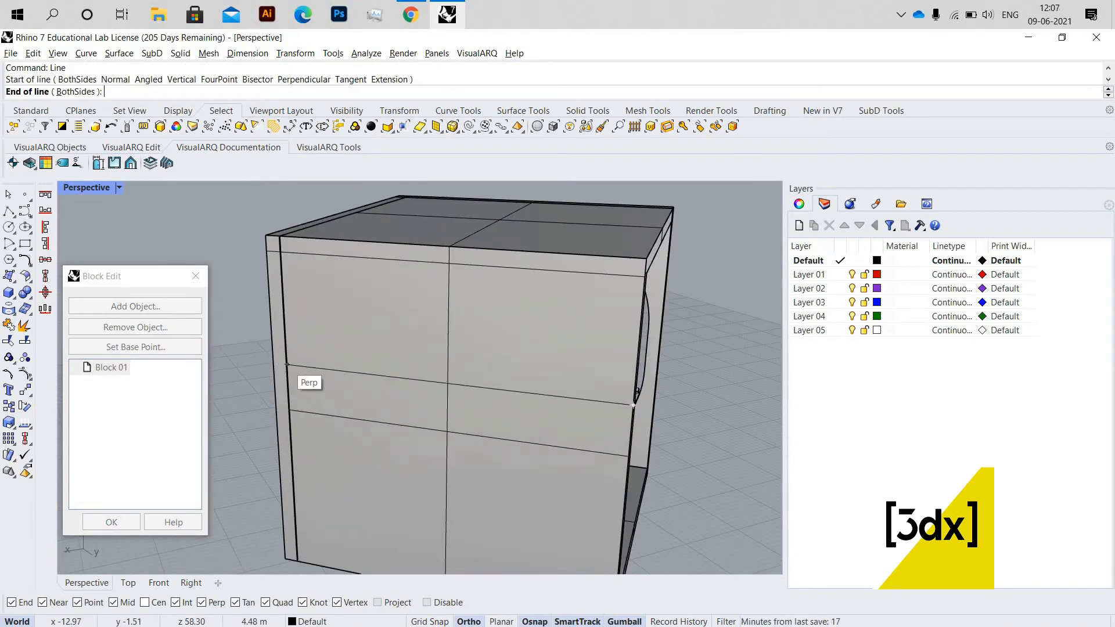
text(0.2)
key(Return)
click(514, 351)
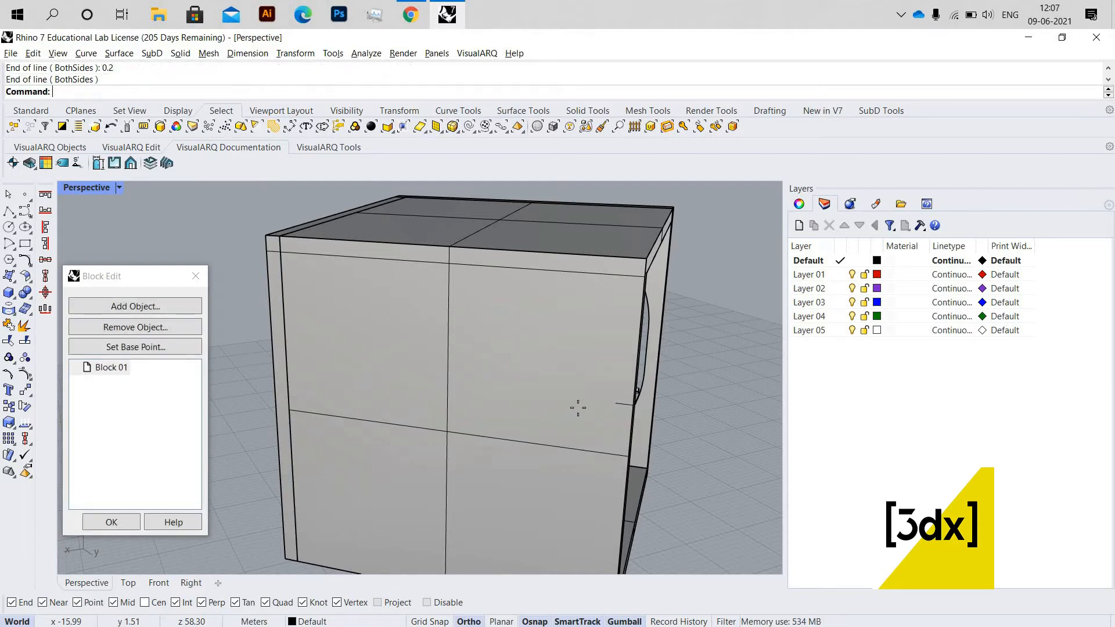
Draw vertical lines from the inner end of the 0.2 m line up to the top guide and down to the wall's bottom edge
right_click(584, 386)
click(617, 402)
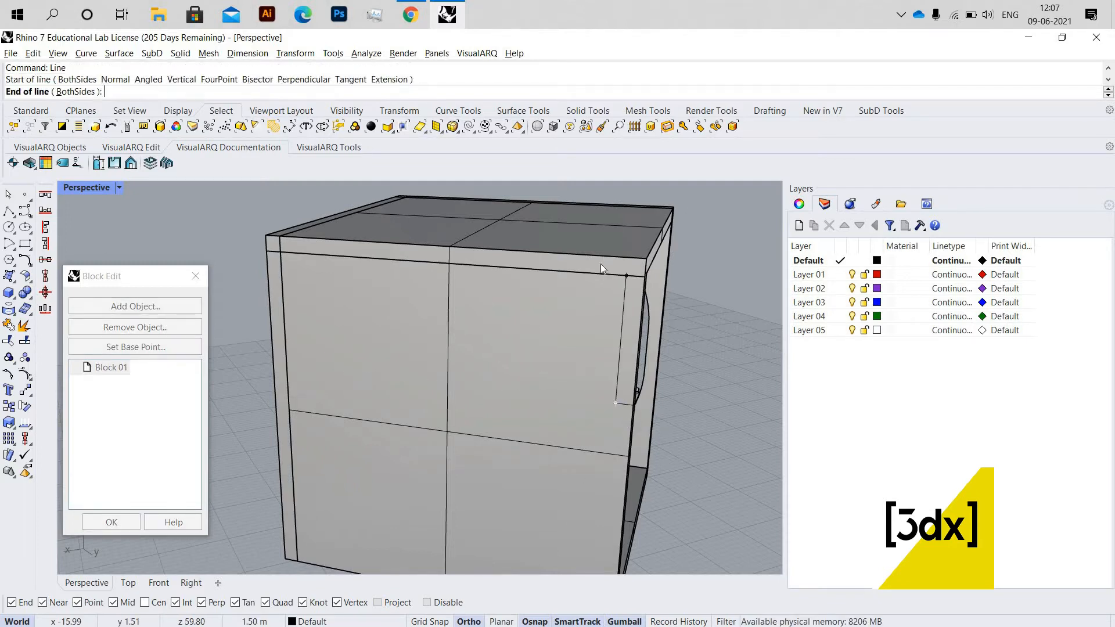
click(599, 278)
scroll(594, 340, down, 4)
mouse_move(593, 339)
right_down()
mouse_move(597, 360)
mouse_move(602, 348)
right_up()
scroll(602, 348, up, 3)
right_click(602, 349)
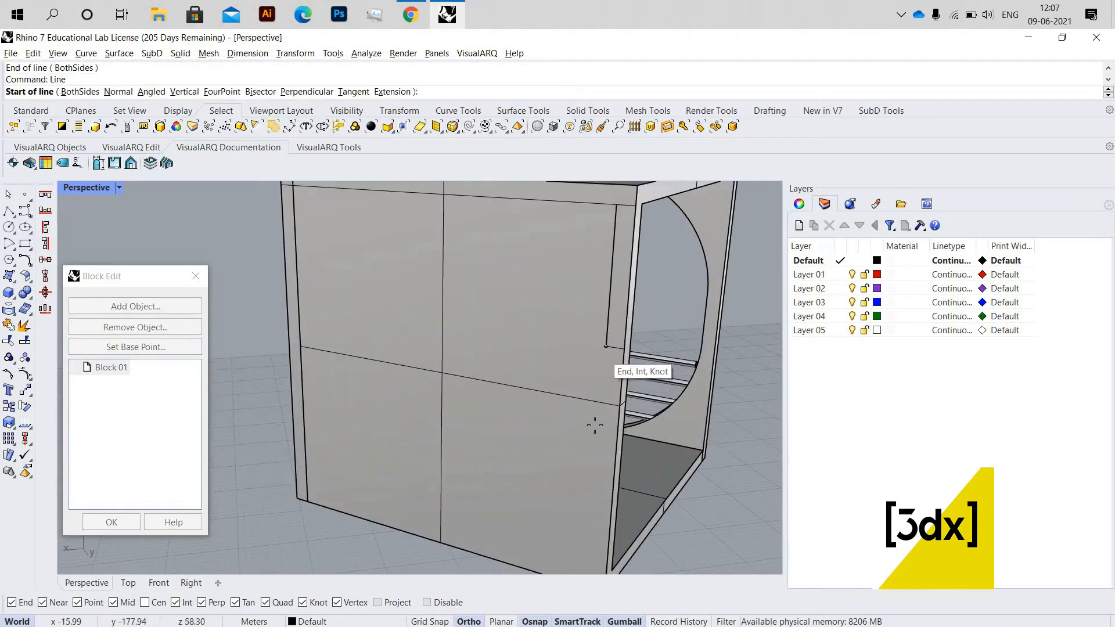
click(604, 348)
scroll(607, 314, down, 2)
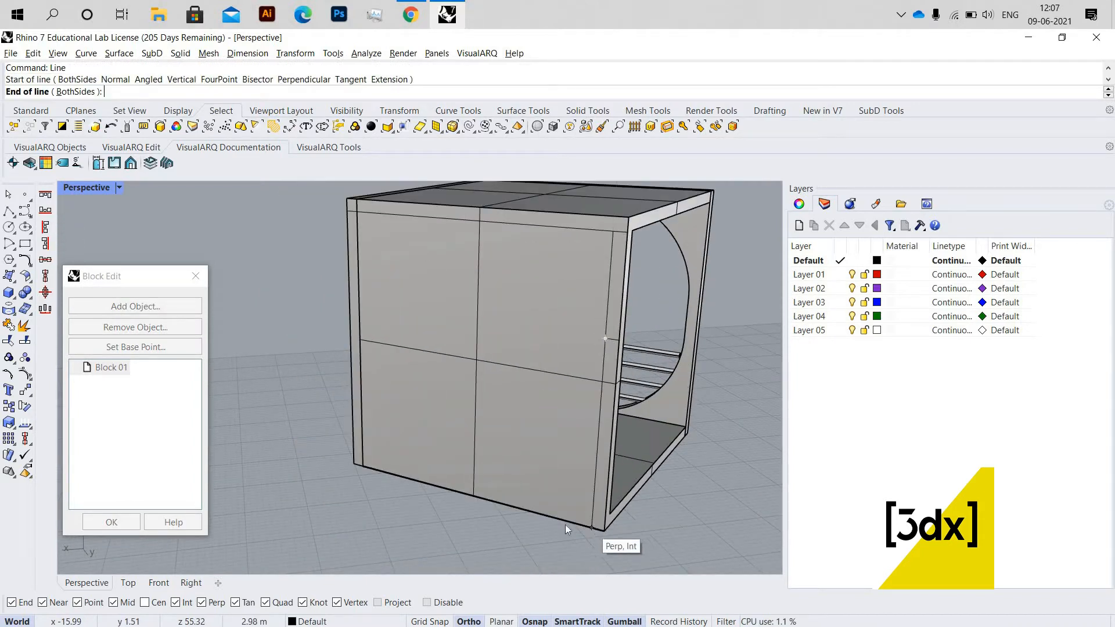
click(593, 527)
Draw a 0.2 m vertical line up from the wall's bottom midpoint and horizontal guides from its upper end to both side margins
scroll(459, 496, up, 2)
right_click(465, 494)
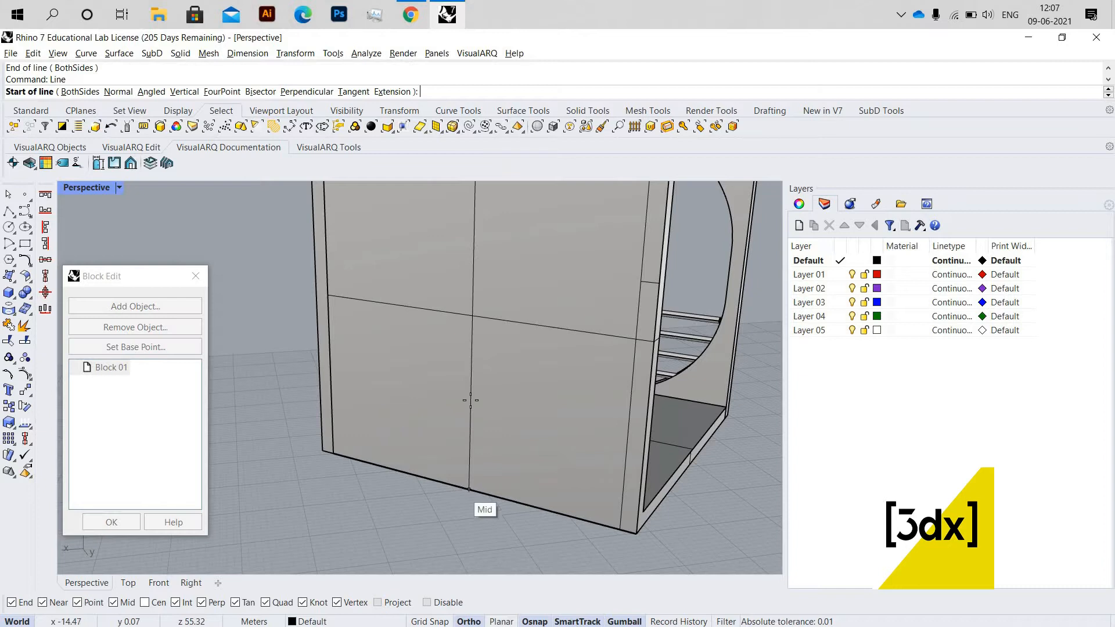
click(469, 489)
scroll(497, 232, down, 2)
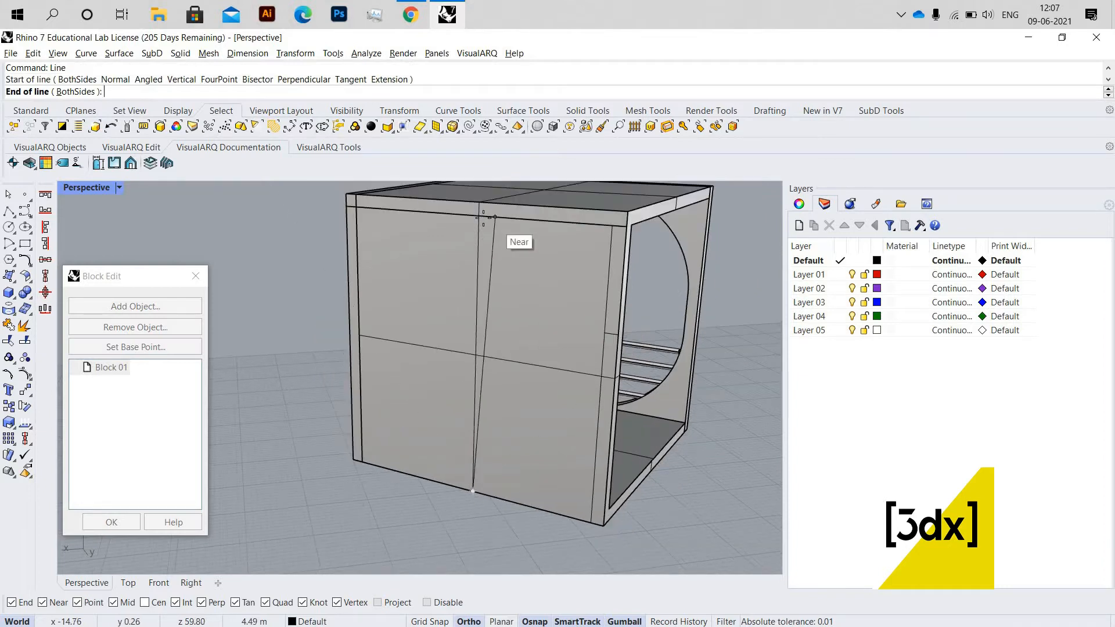
text(0.2)
key(Return)
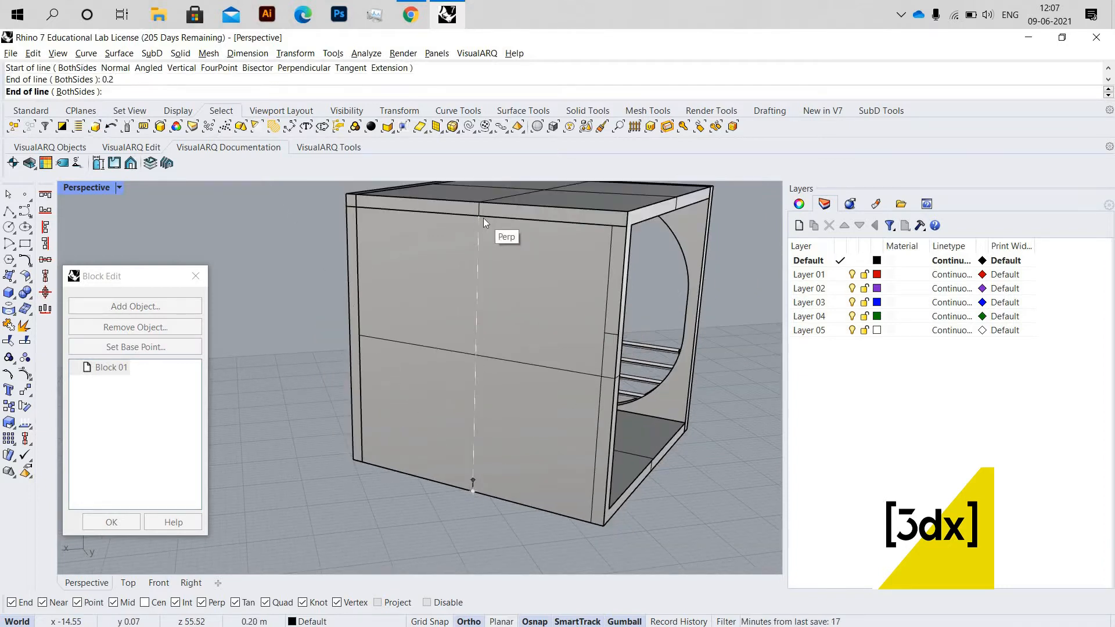
click(473, 483)
right_click(467, 477)
scroll(467, 478, up, 2)
click(469, 476)
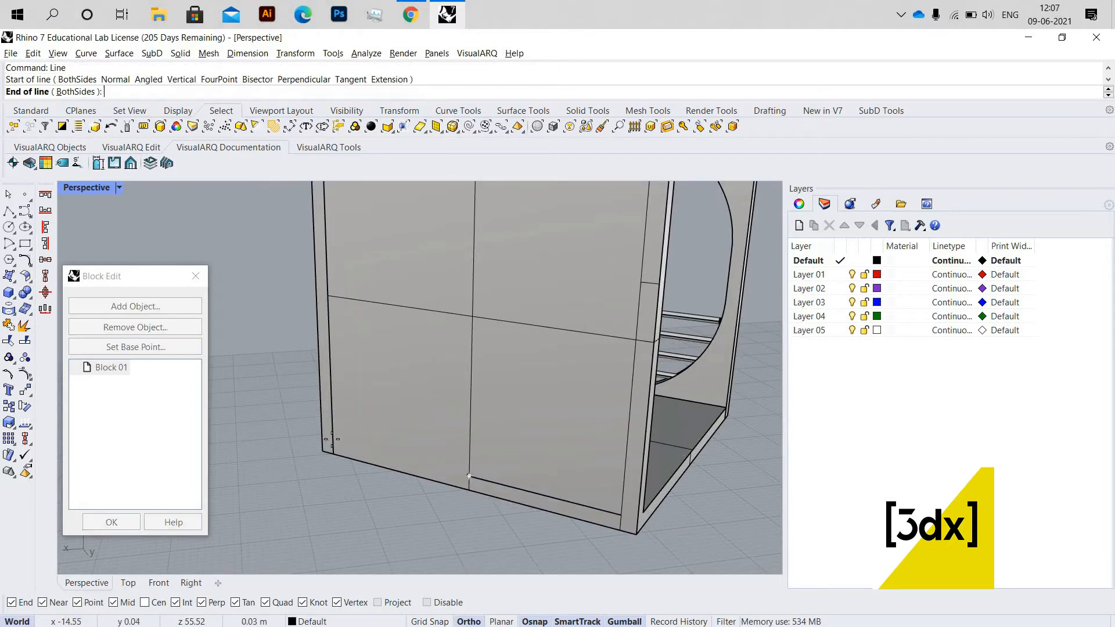
key(Escape)
scroll(451, 426, down, 3)
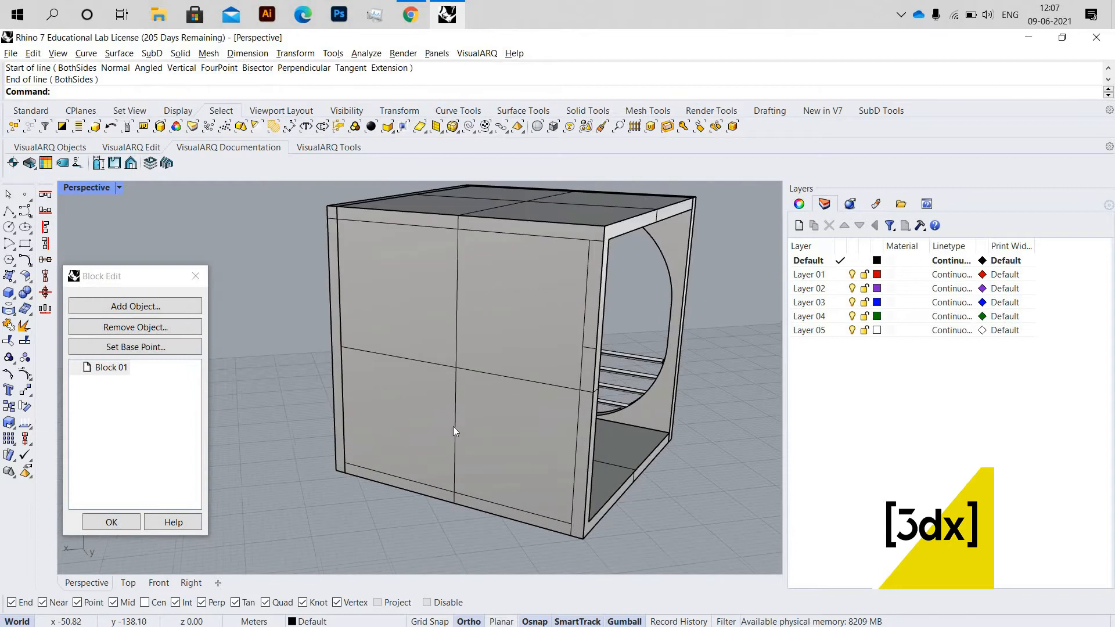
Trace a closed rectangular polyline through the four guide intersections on the closed wall
text(Polyline)
key(Return)
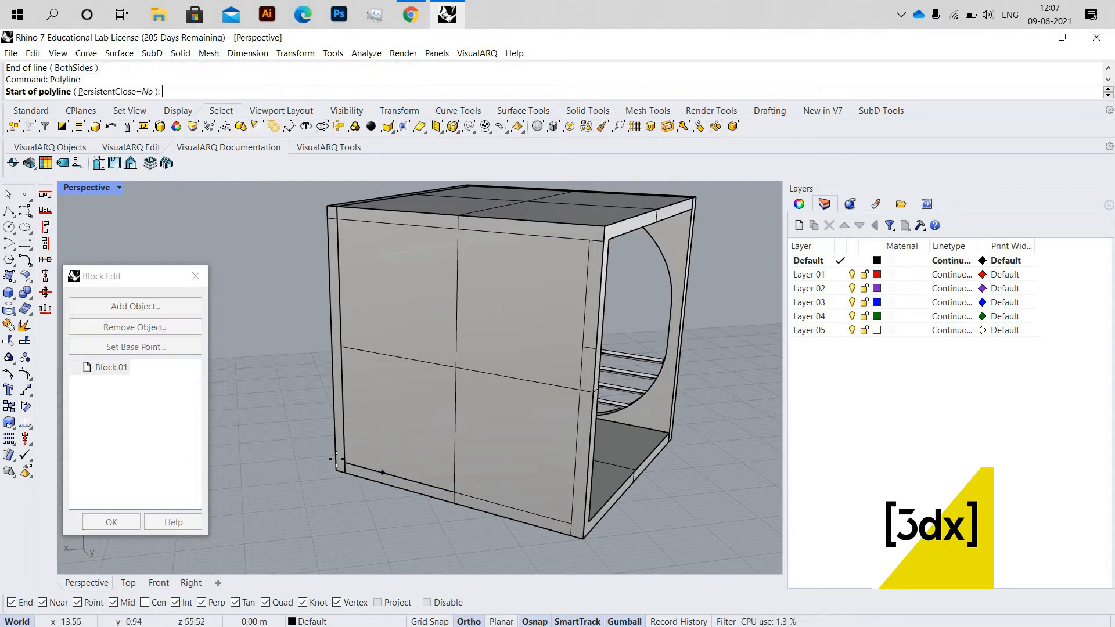
scroll(370, 473, up, 2)
click(337, 460)
scroll(347, 251, down, 2)
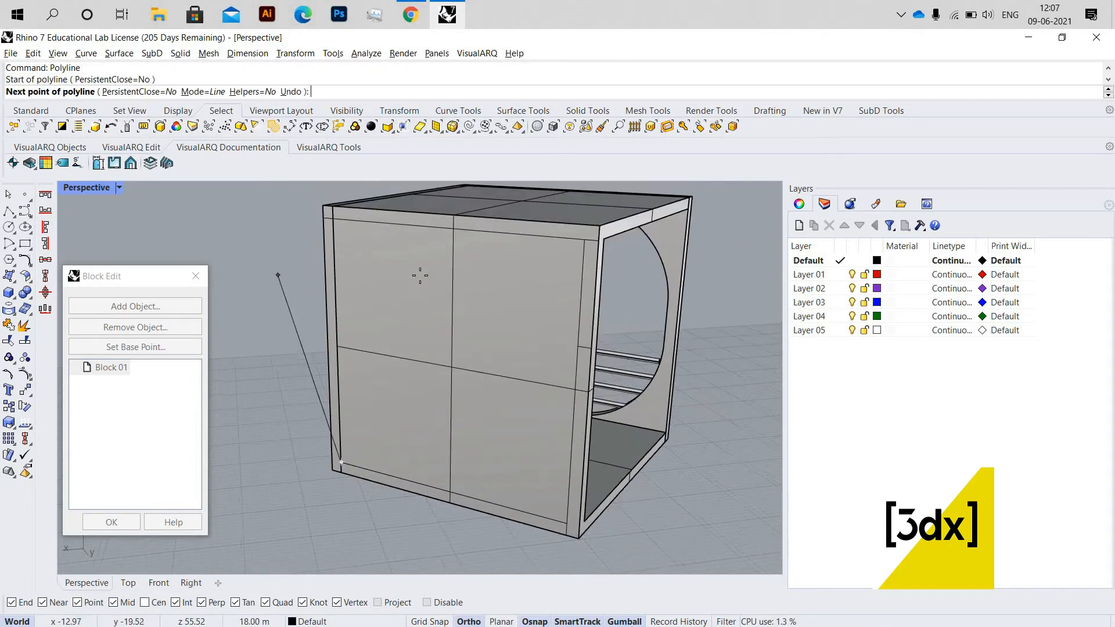
click(333, 219)
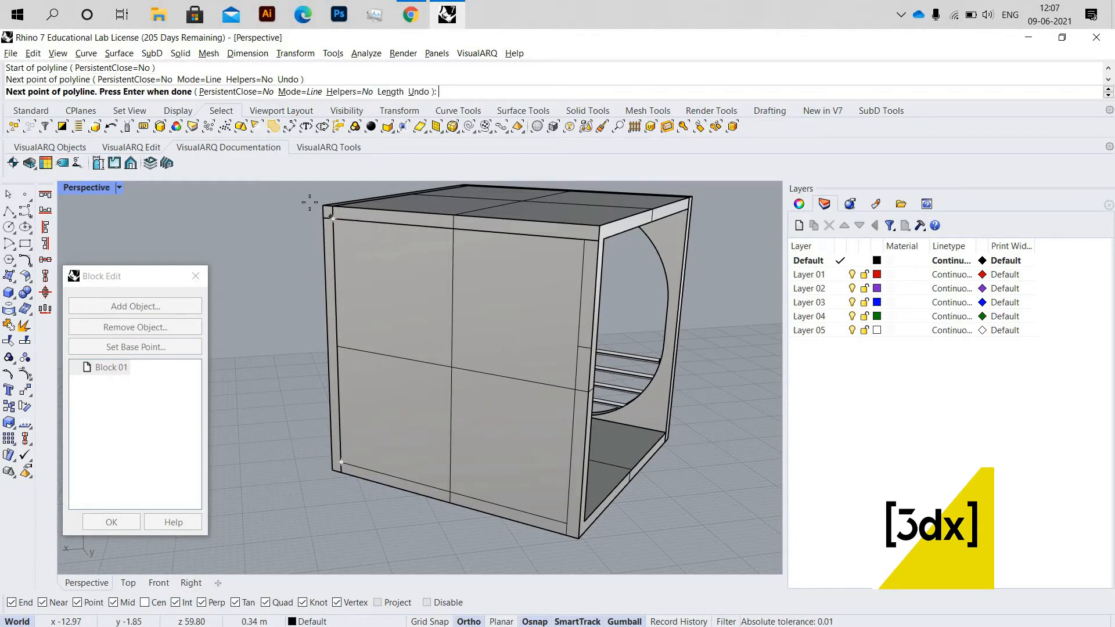
scroll(329, 216, up, 5)
scroll(390, 311, down, 5)
scroll(596, 295, up, 4)
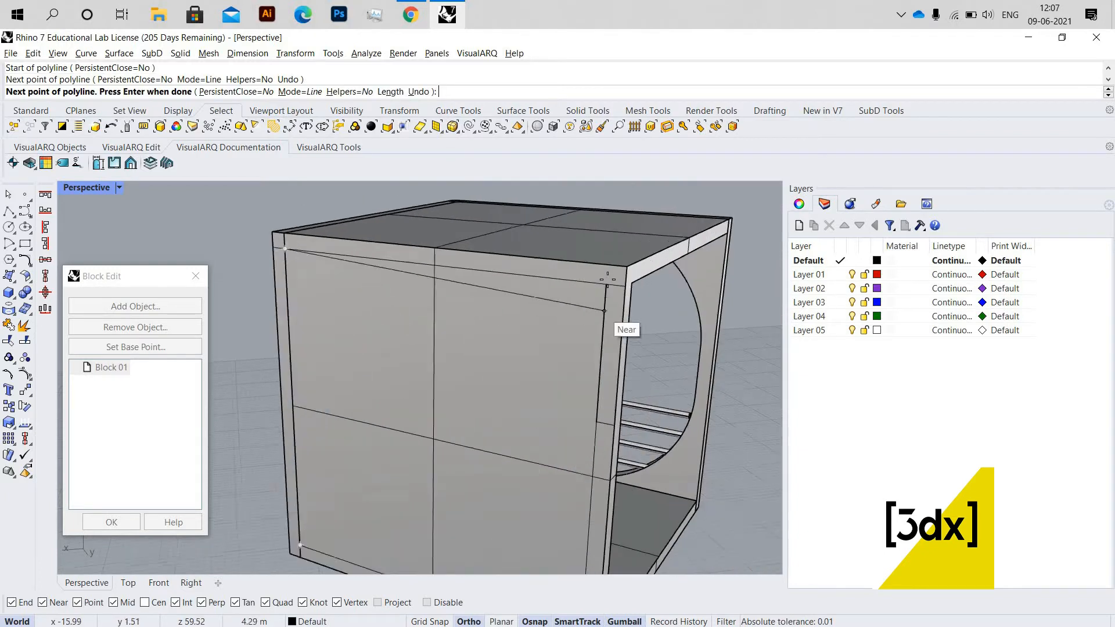
click(607, 275)
scroll(575, 460, down, 2)
scroll(506, 448, up, 3)
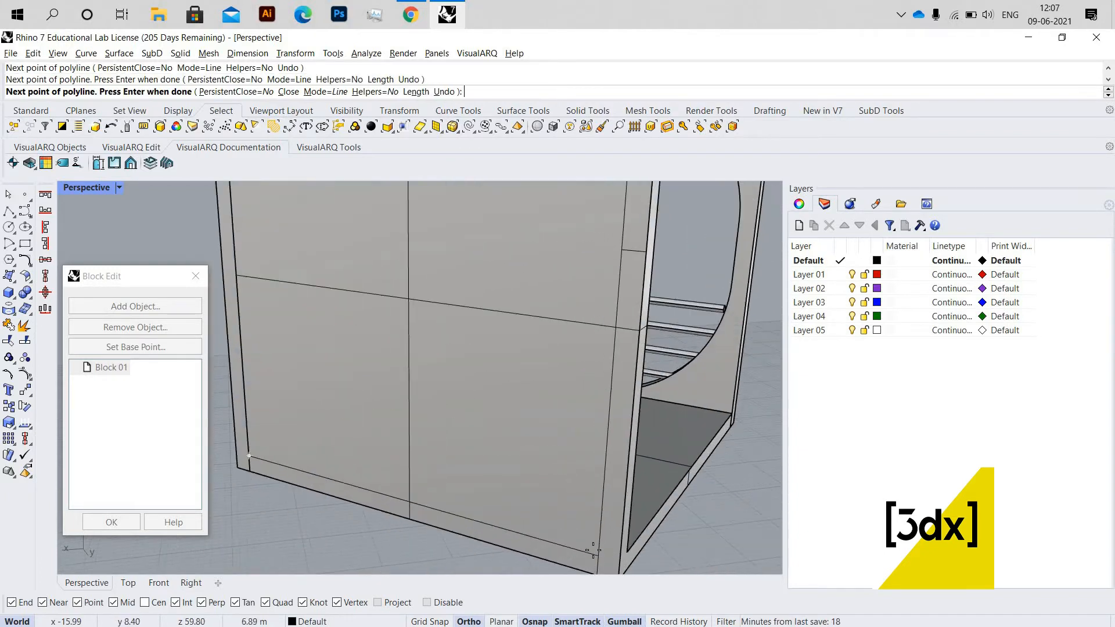
click(598, 555)
scroll(400, 447, down, 2)
scroll(284, 455, up, 4)
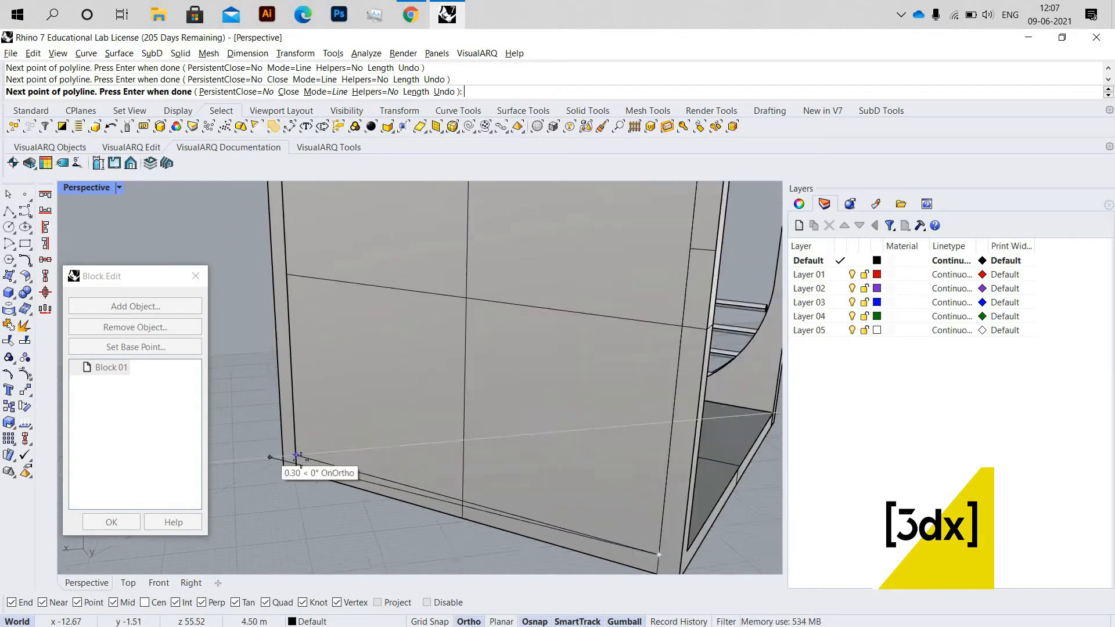
click(319, 464)
click(338, 472)
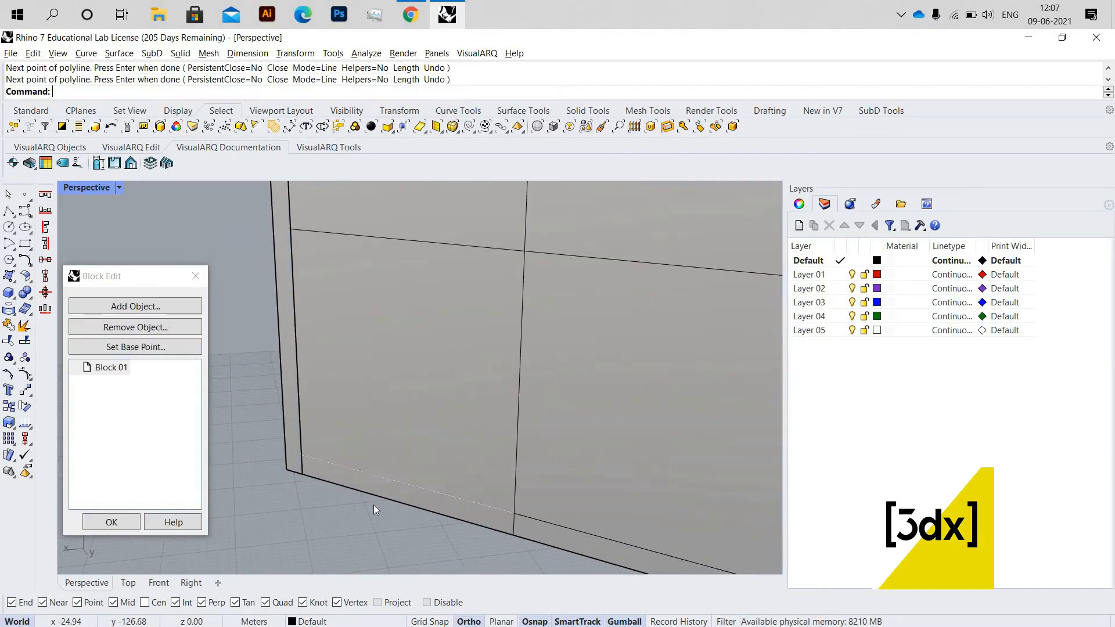
Extrude the rectangular outline inward from the closed wall as a solid box
click(374, 510)
scroll(509, 449, down, 4)
text(ExtrudeCrv)
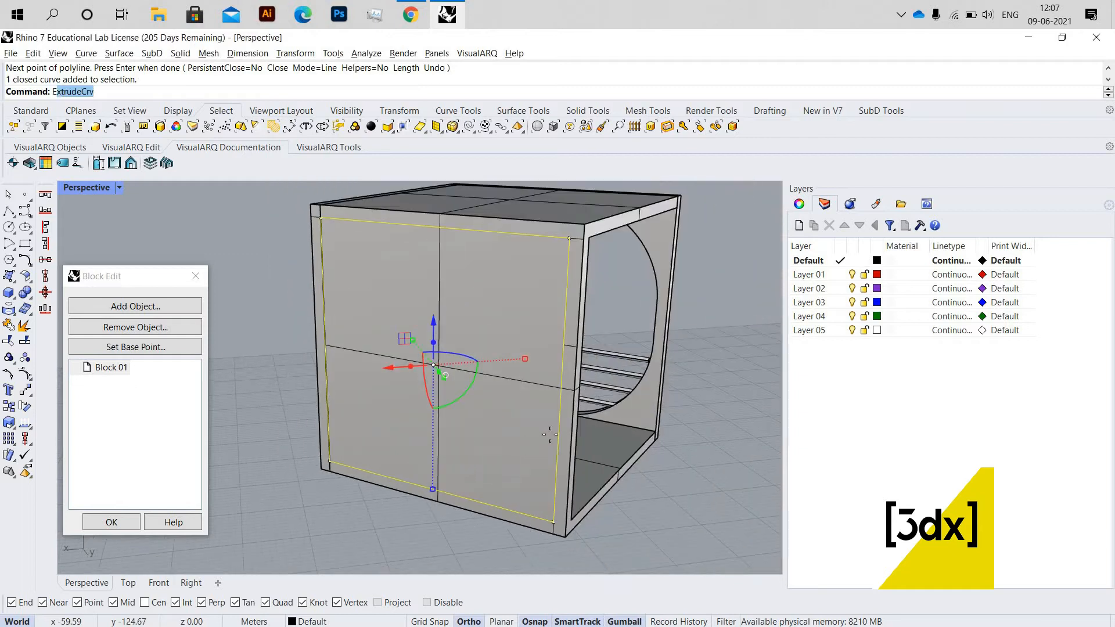
key(Return)
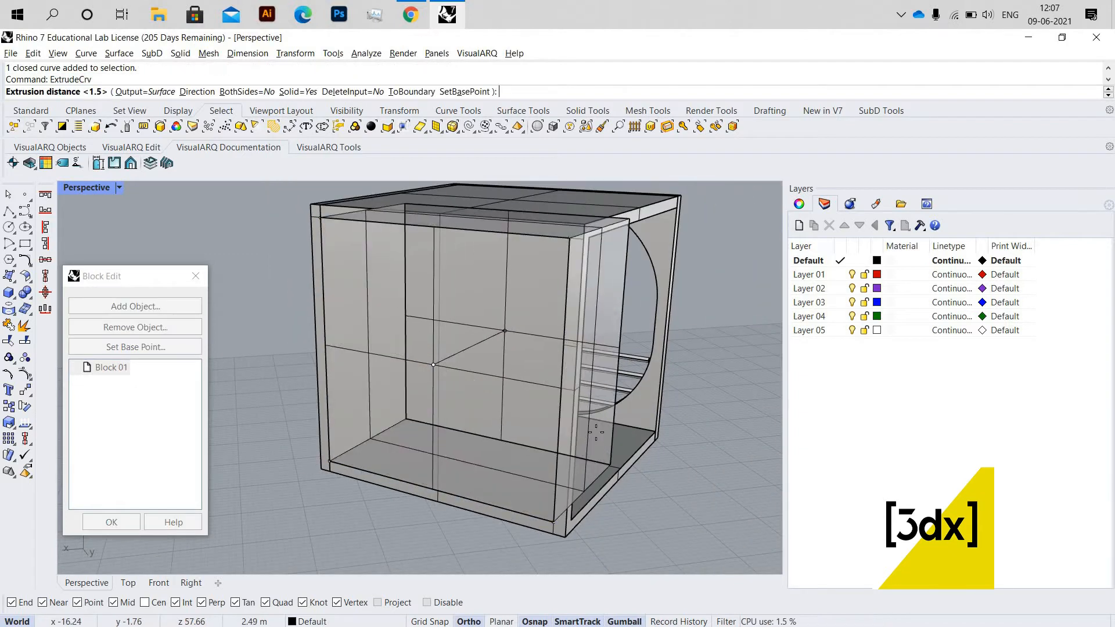
click(596, 432)
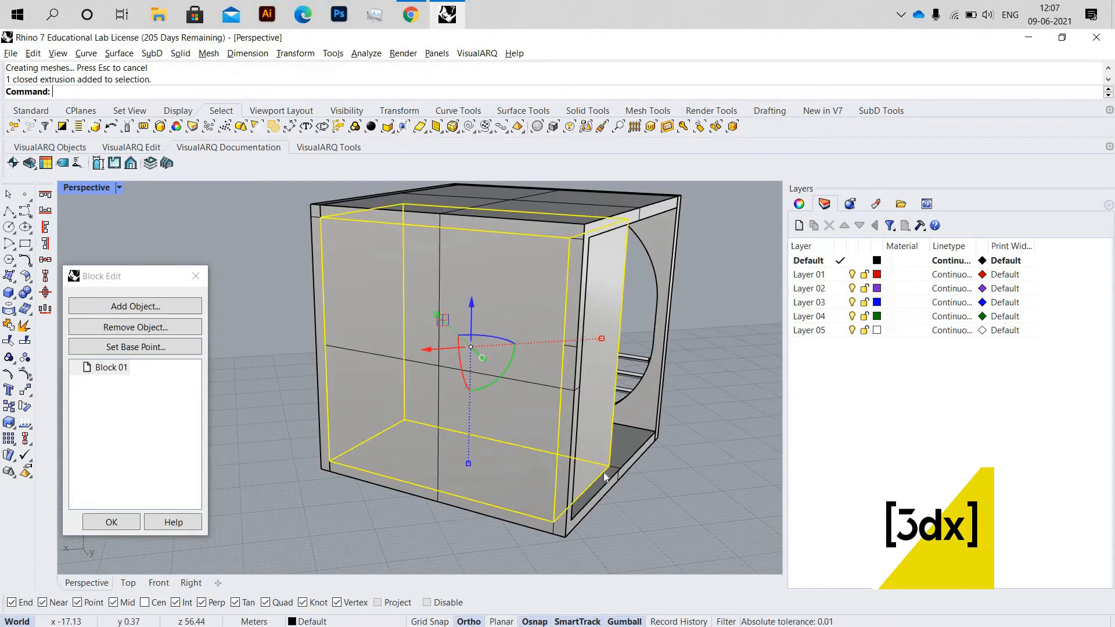
Move the solid box outward so that it projects through both faces of the closed wall
scroll(598, 475, up, 2)
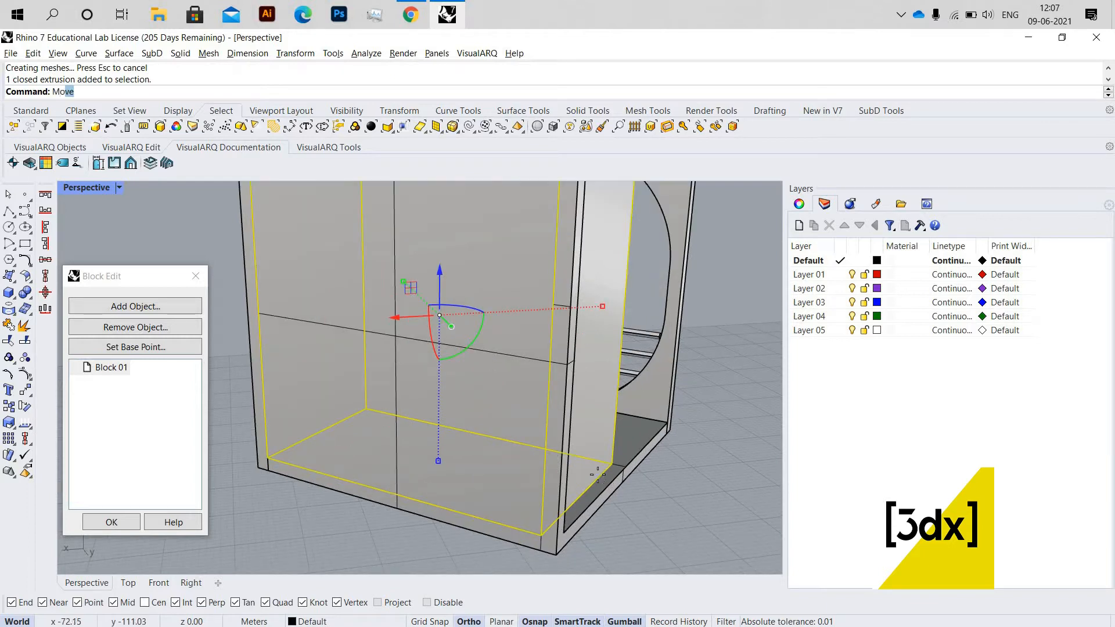
key(Return)
click(594, 473)
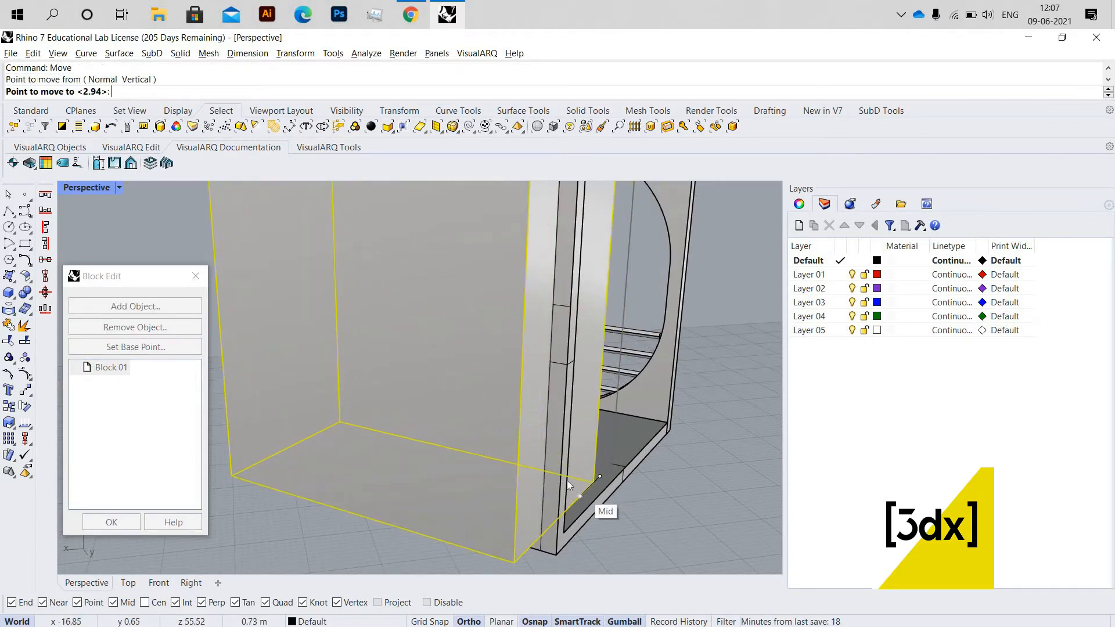
click(567, 483)
scroll(537, 351, down, 4)
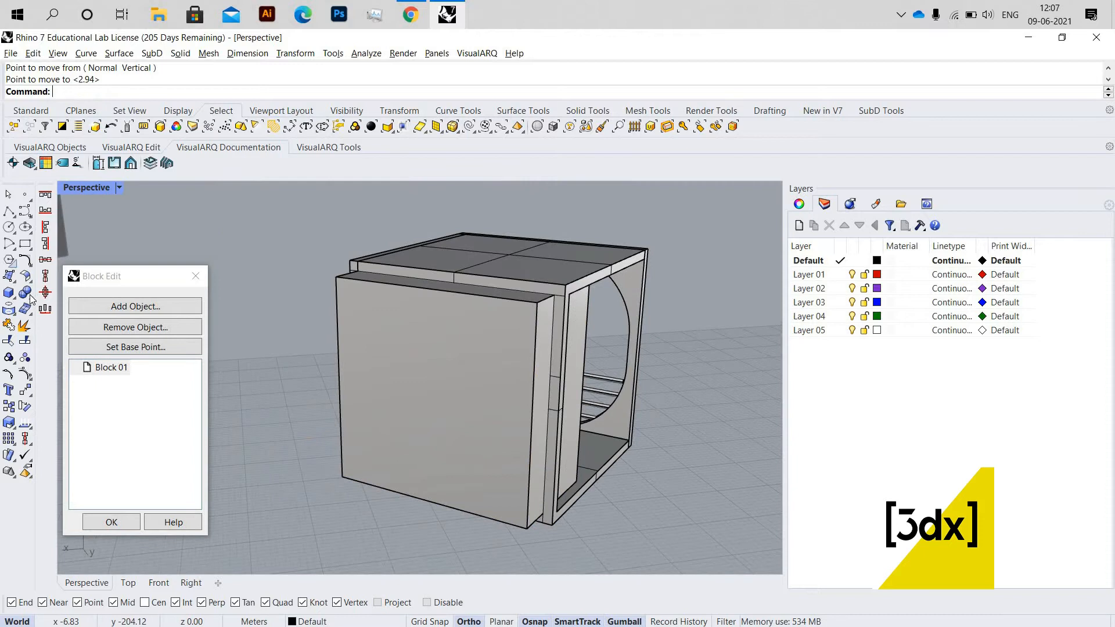
scroll(406, 403, down, 8)
scroll(402, 398, up, 8)
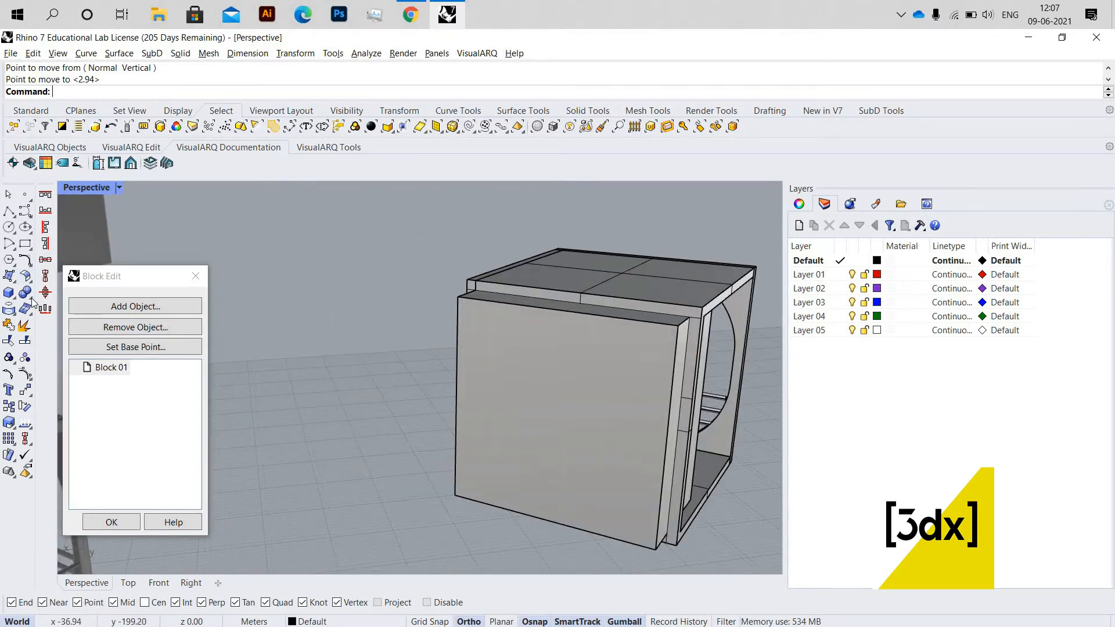
Boolean split the block's shell using the protruding box as the cutting object
click(26, 292)
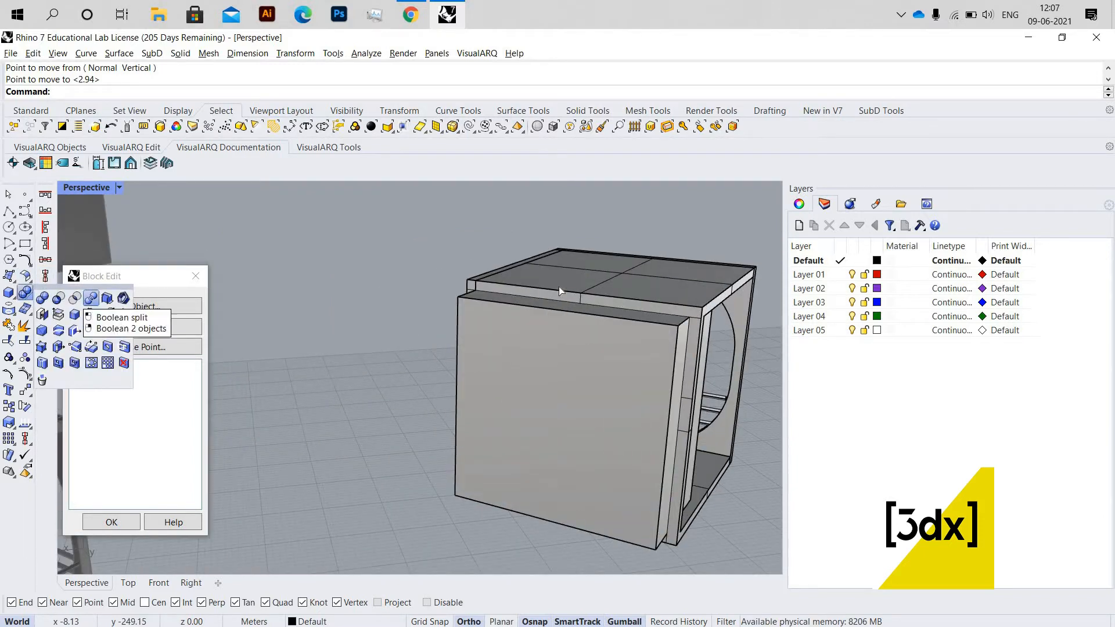
click(86, 303)
click(643, 364)
key(Return)
click(643, 364)
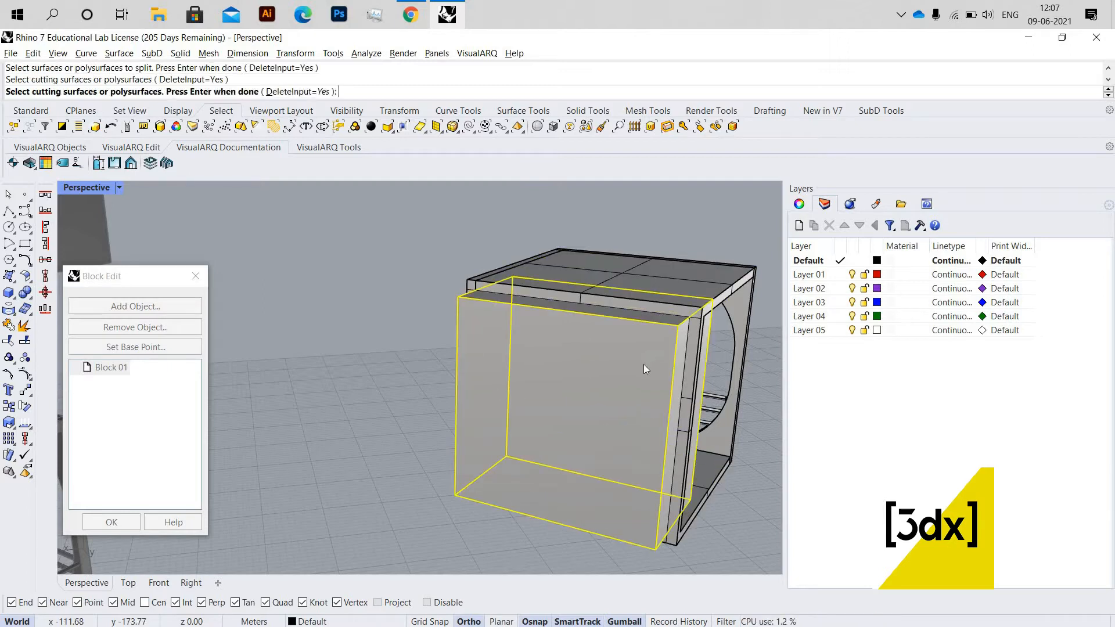
key(Return)
Delete the cutting box remnant and the split-off wall panel to leave a rectangular opening
click(643, 365)
key(Delete)
click(632, 377)
key(Delete)
right_drag(674, 408, 401, 355)
scroll(401, 355, down, 3)
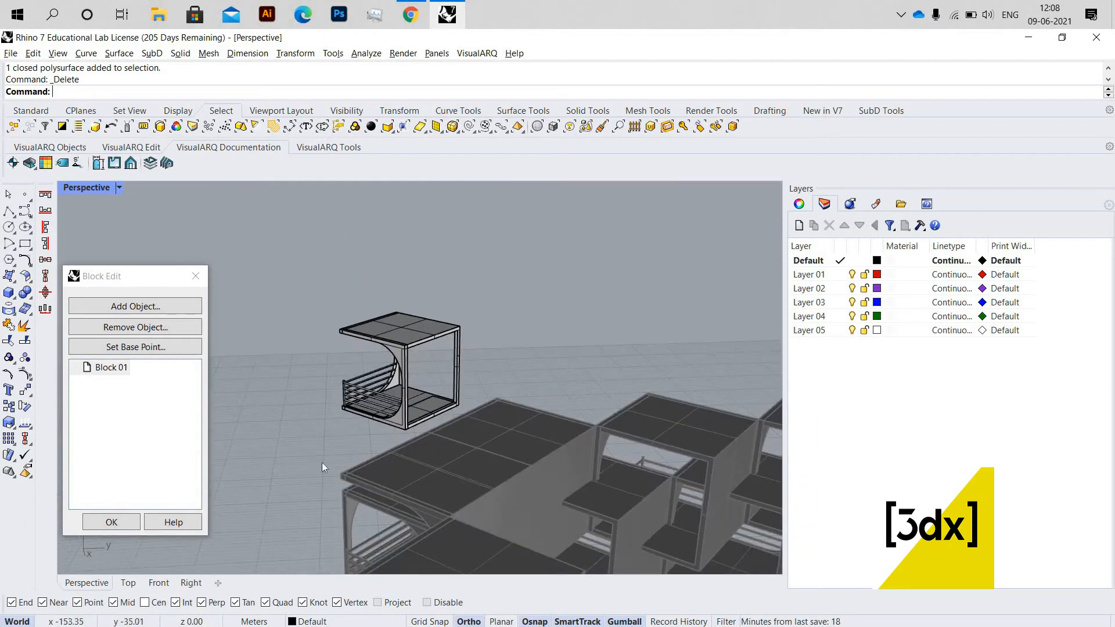
Finish editing the shared block so the wall opening is applied to all its instances
key(Return)
scroll(487, 410, down, 8)
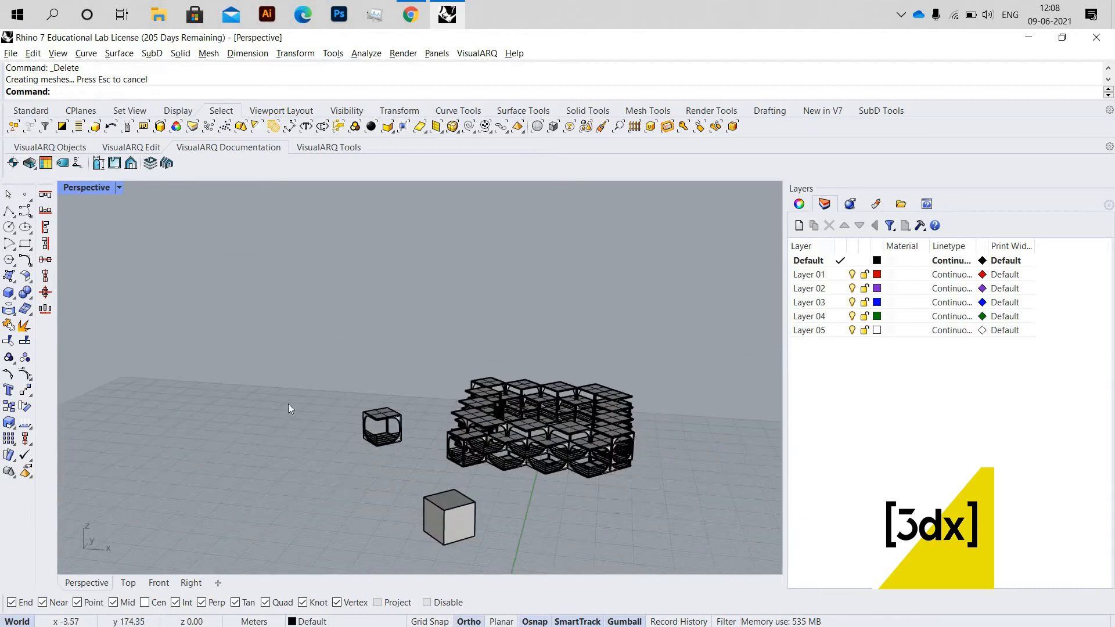
scroll(243, 400, up, 3)
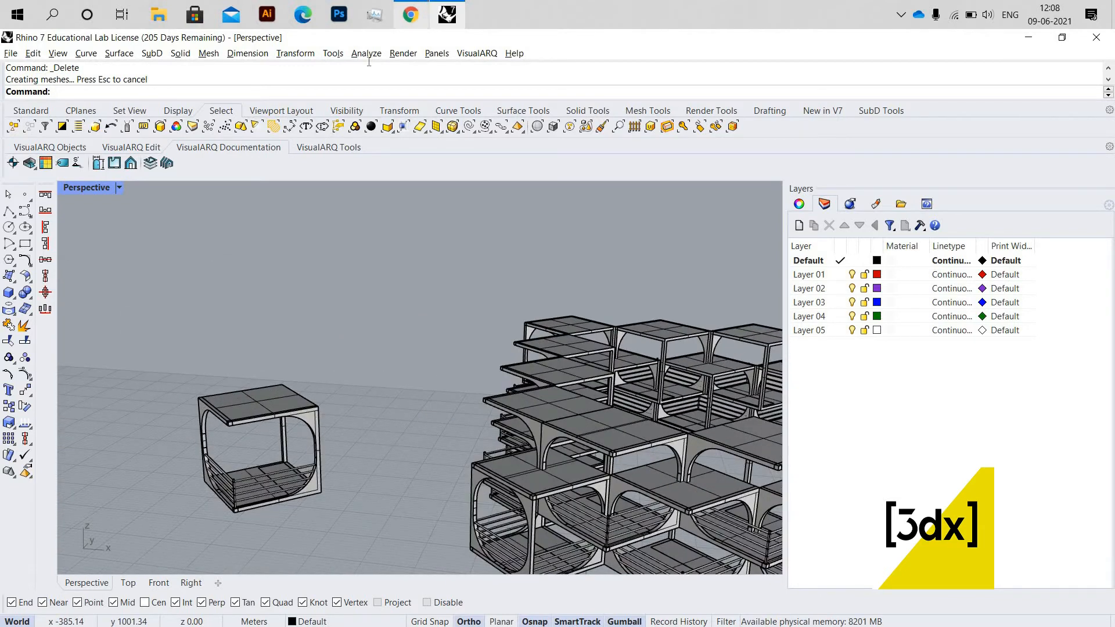
Switch to Chrome, search the web for "sketchup warehouse" and open the 3D Warehouse site
click(410, 14)
click(371, 41)
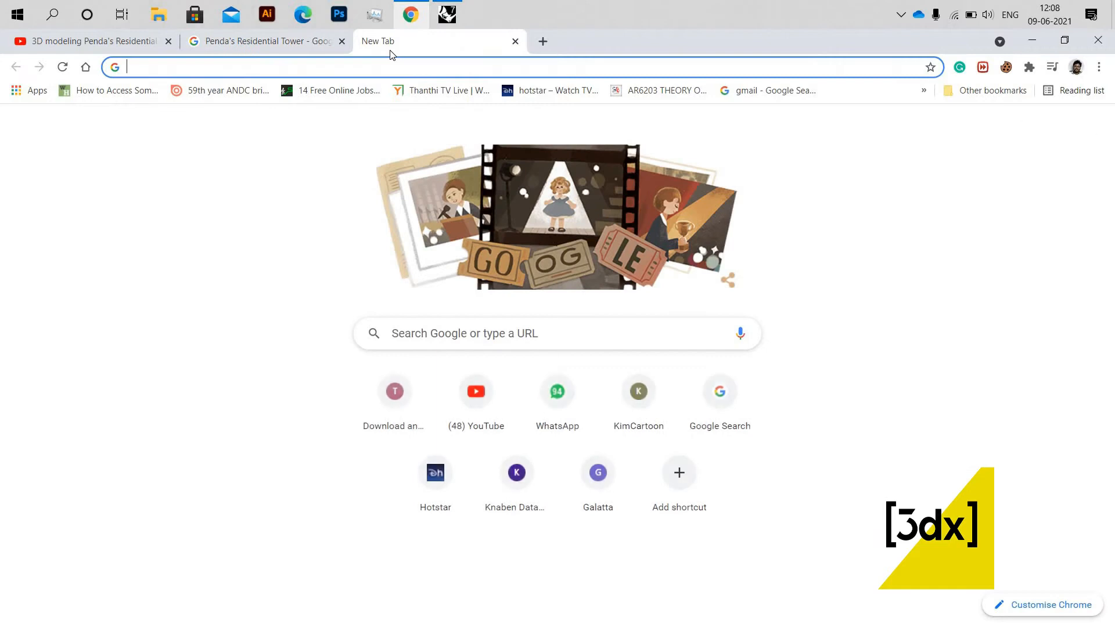
text(sketchup)
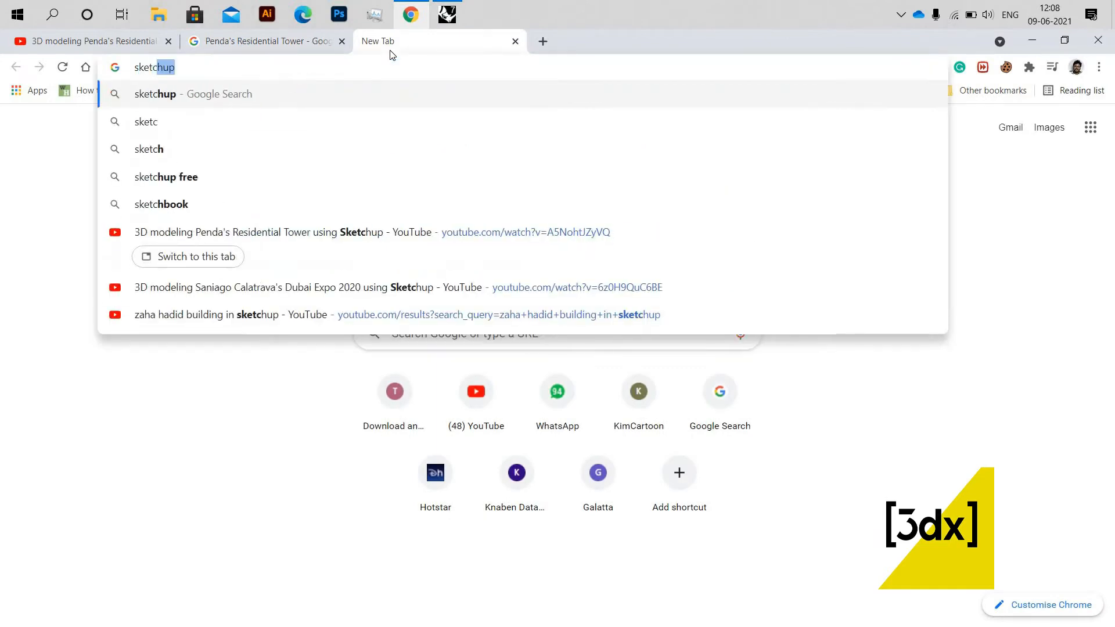
text( w)
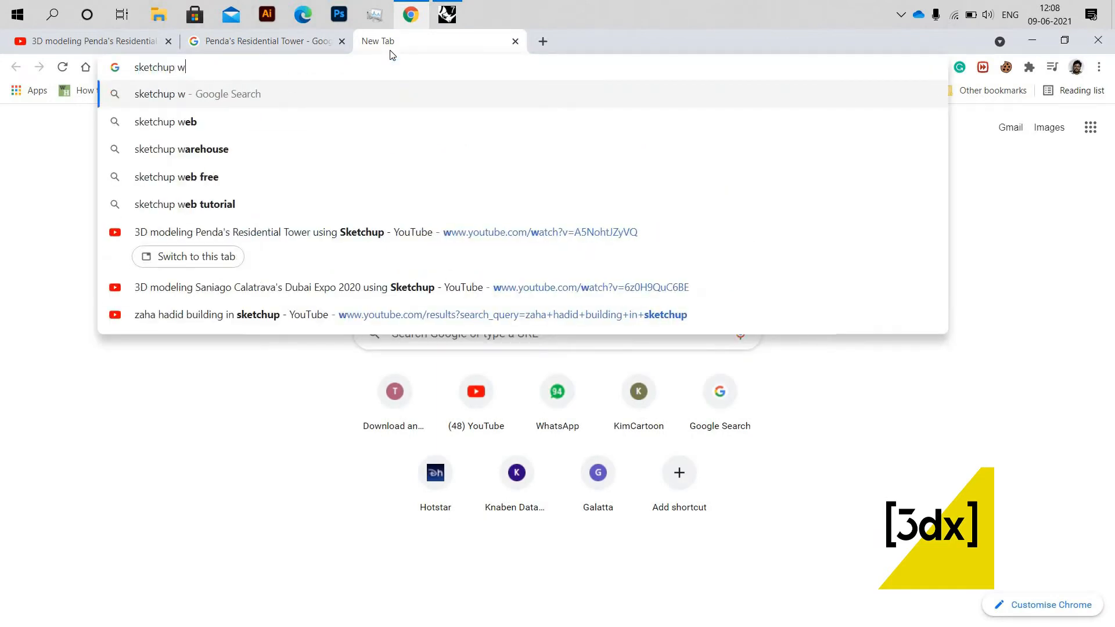
text(arehouse)
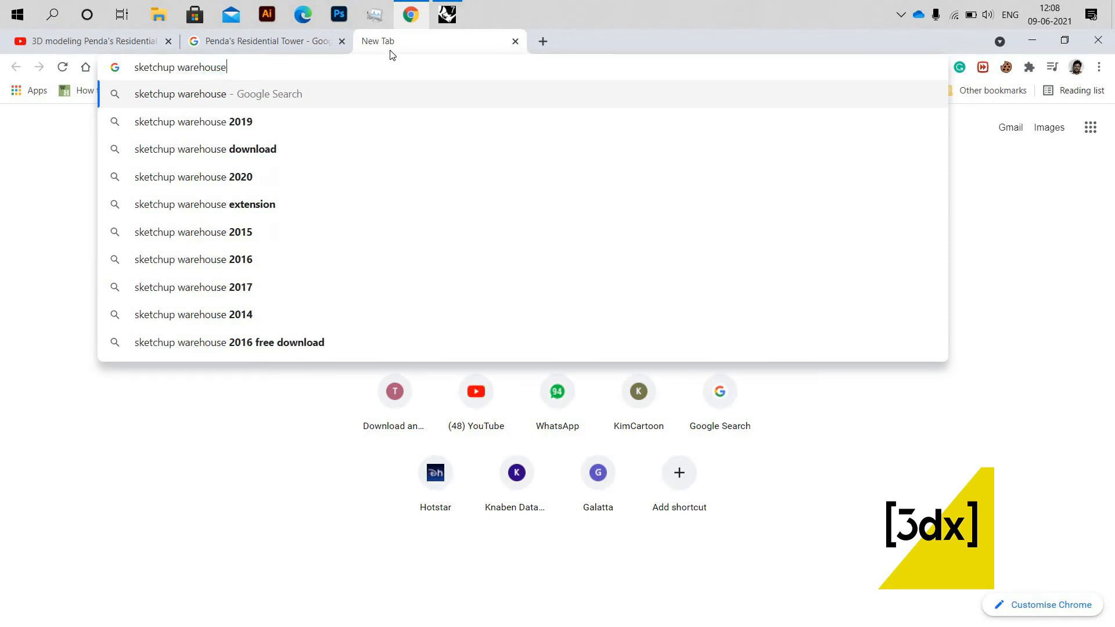
key(Return)
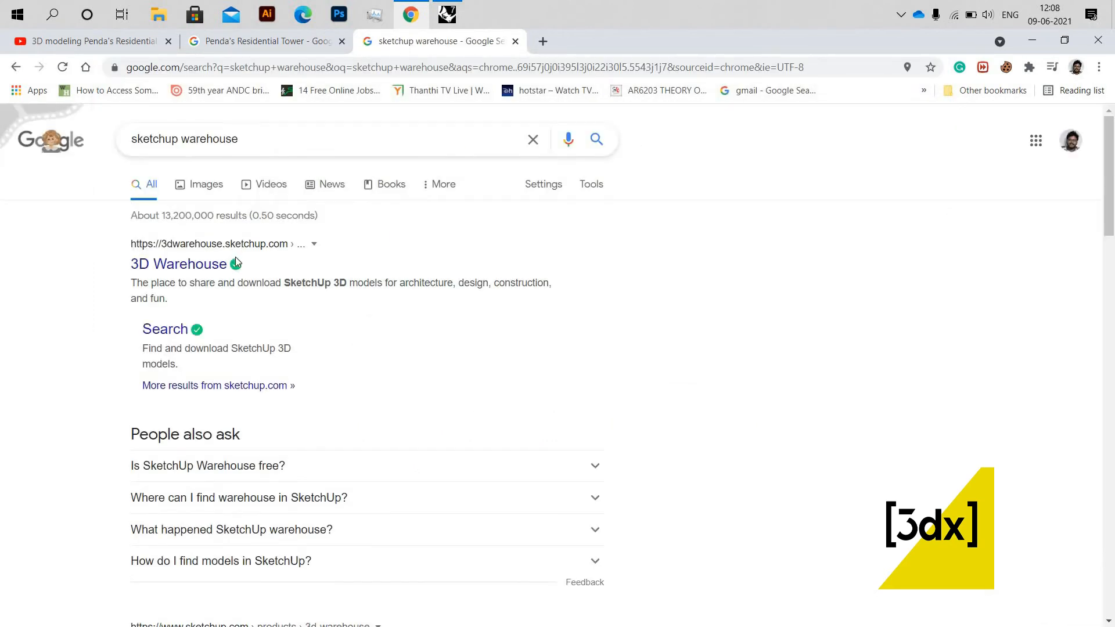
click(224, 263)
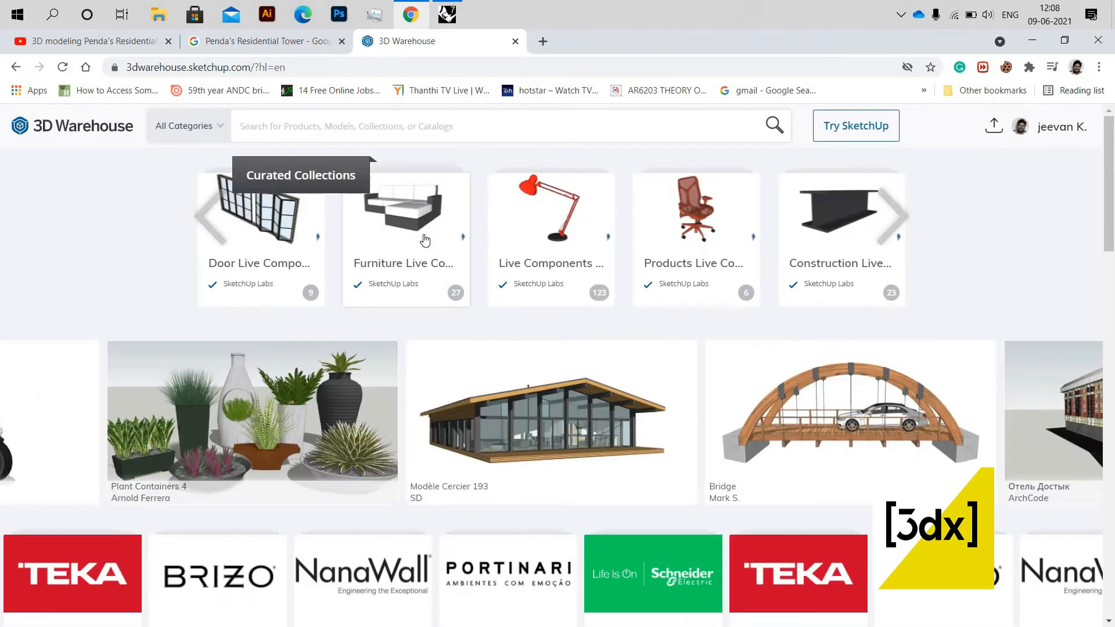
Search 3D Warehouse for "glass sliding doors" and download the Tuscany Series sliding door as an SKP file
text(glass)
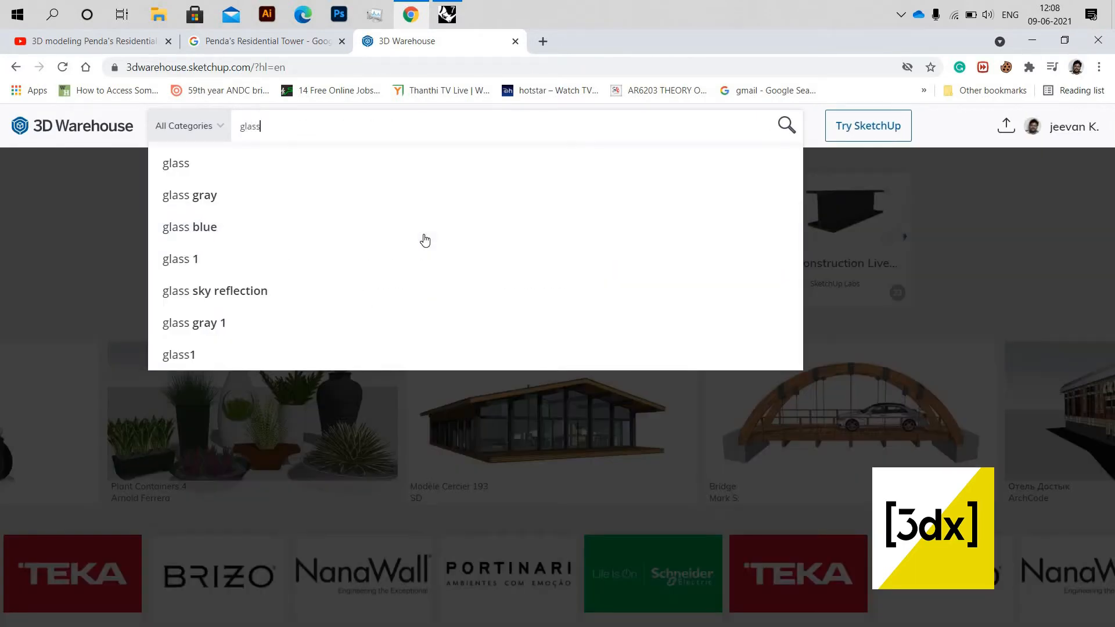
text( door)
key(Return)
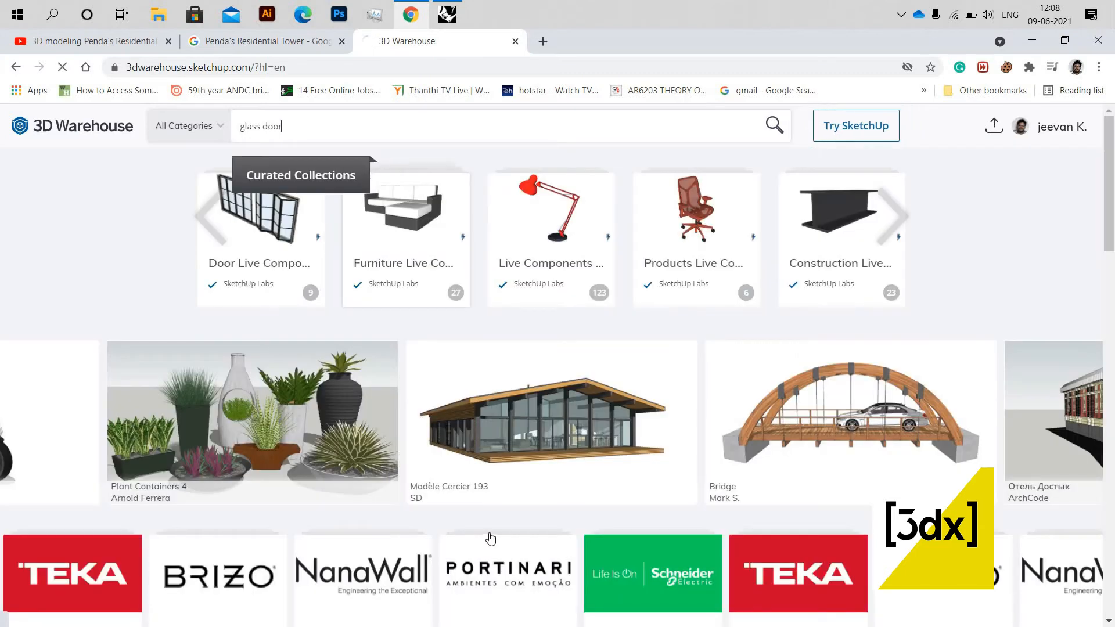
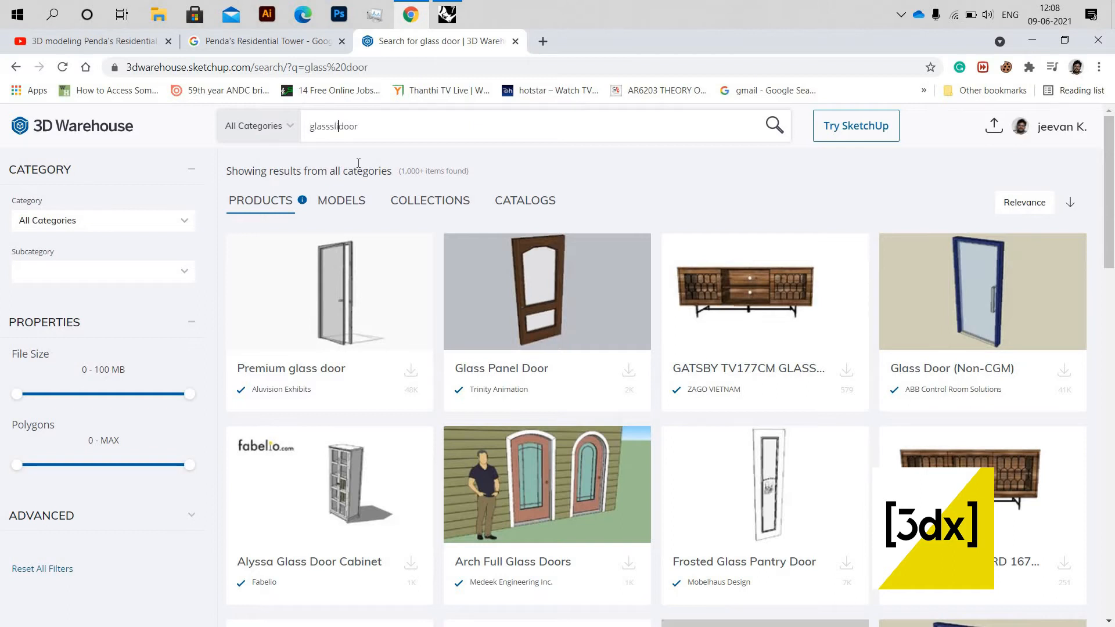
key(Return)
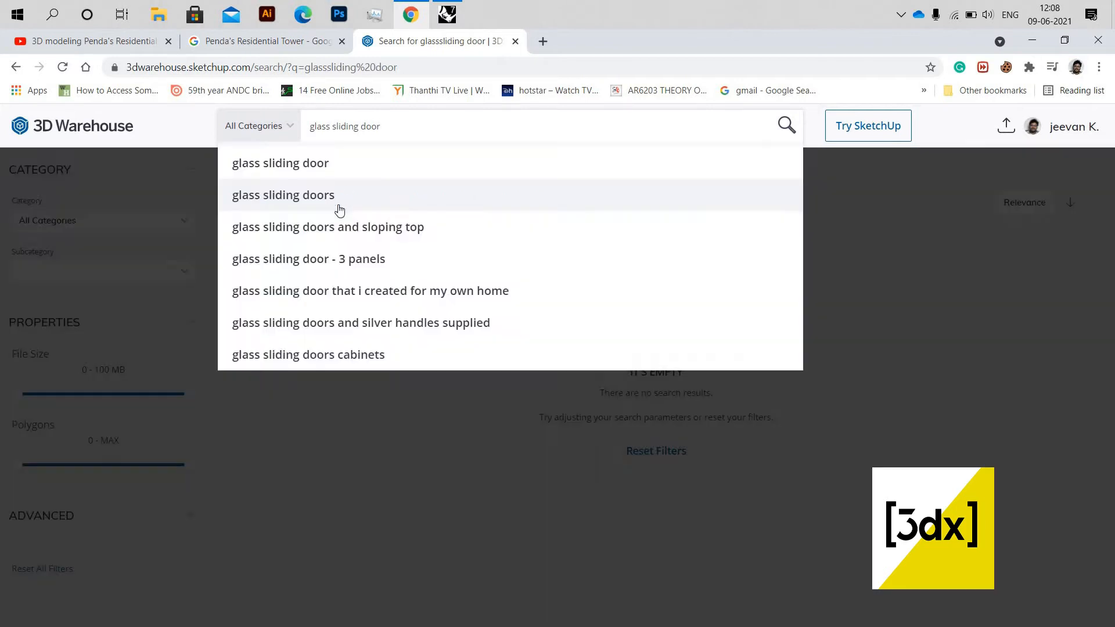
click(343, 195)
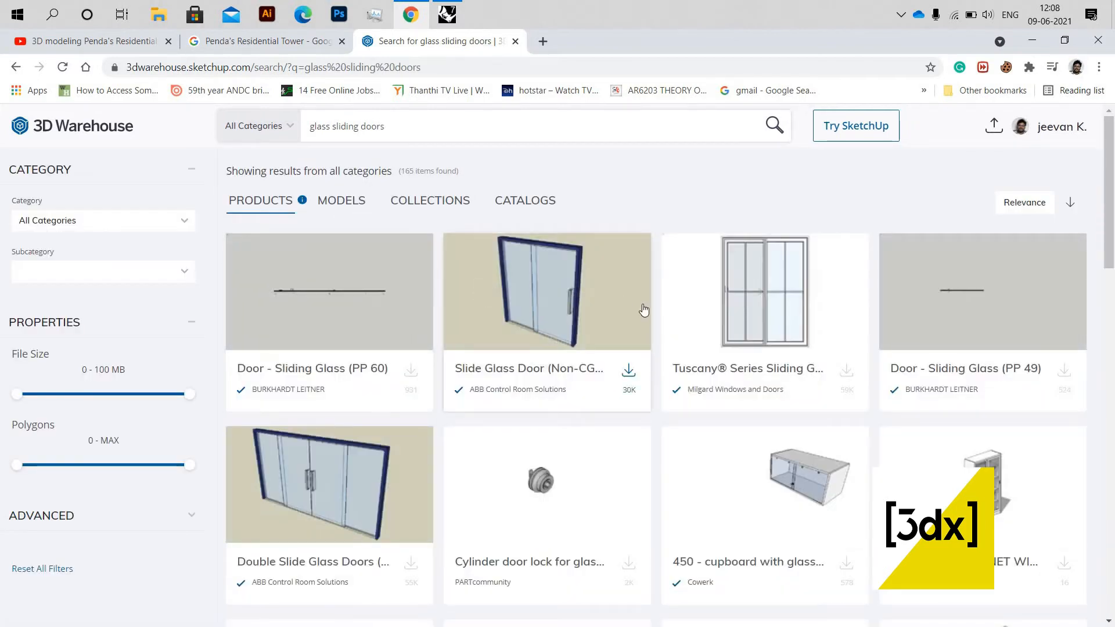
scroll(782, 270, down, 4)
scroll(791, 287, up, 4)
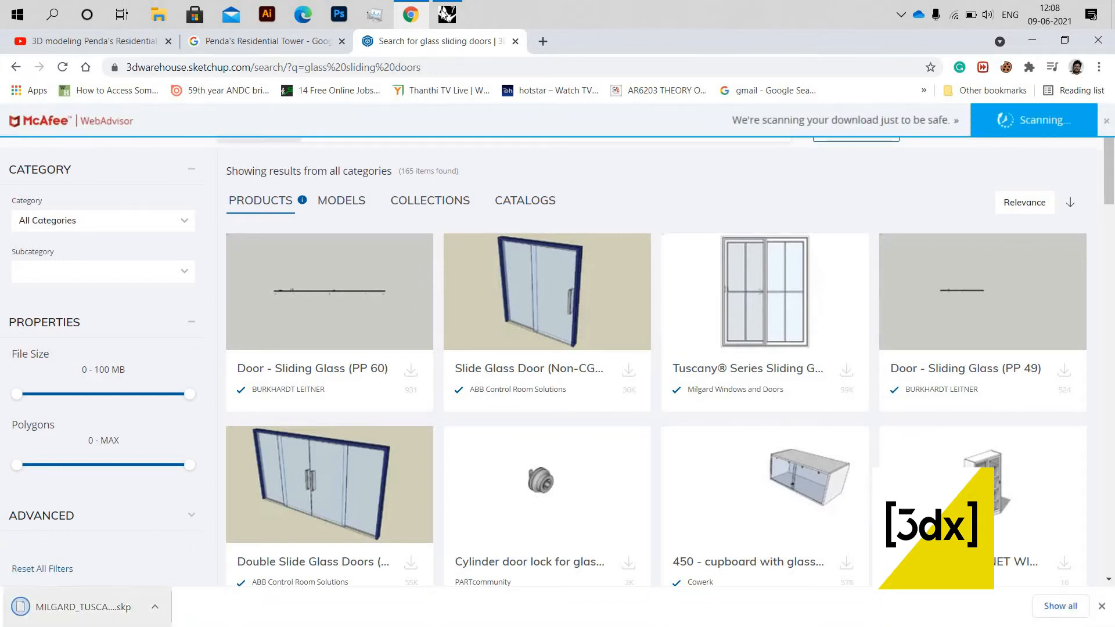
Return to Rhino and try to insert MILGARD_TUSCANY_8621_SLIDING+DOOR.skp as an embedded block instance at scale 1.00 near the tower
key(alt+Tab)
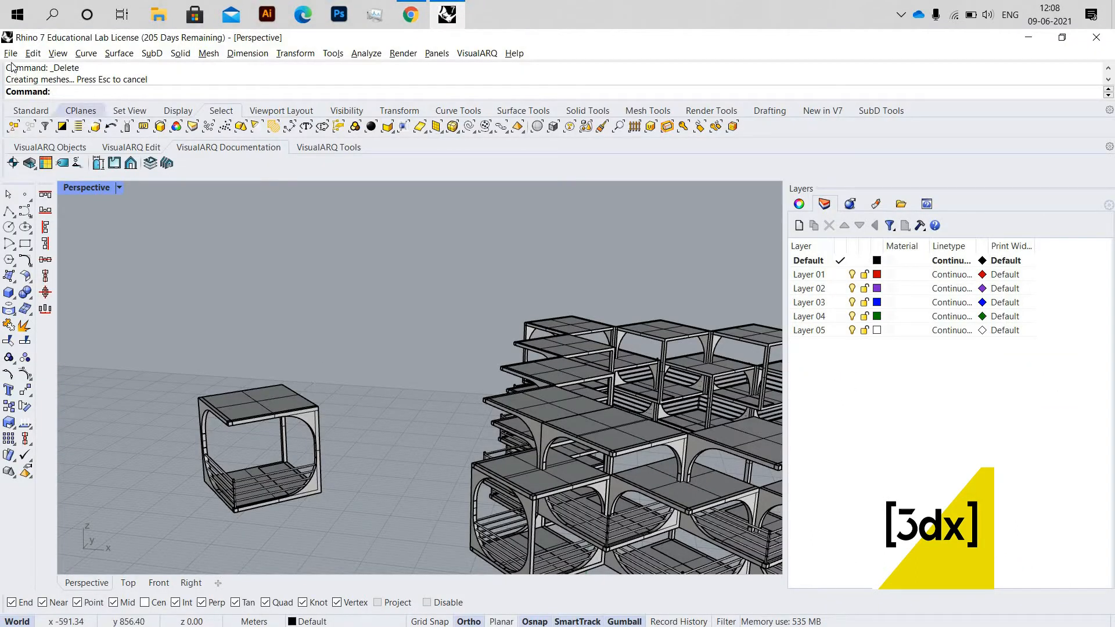
click(157, 13)
click(215, 278)
drag(315, 304, 83, 500)
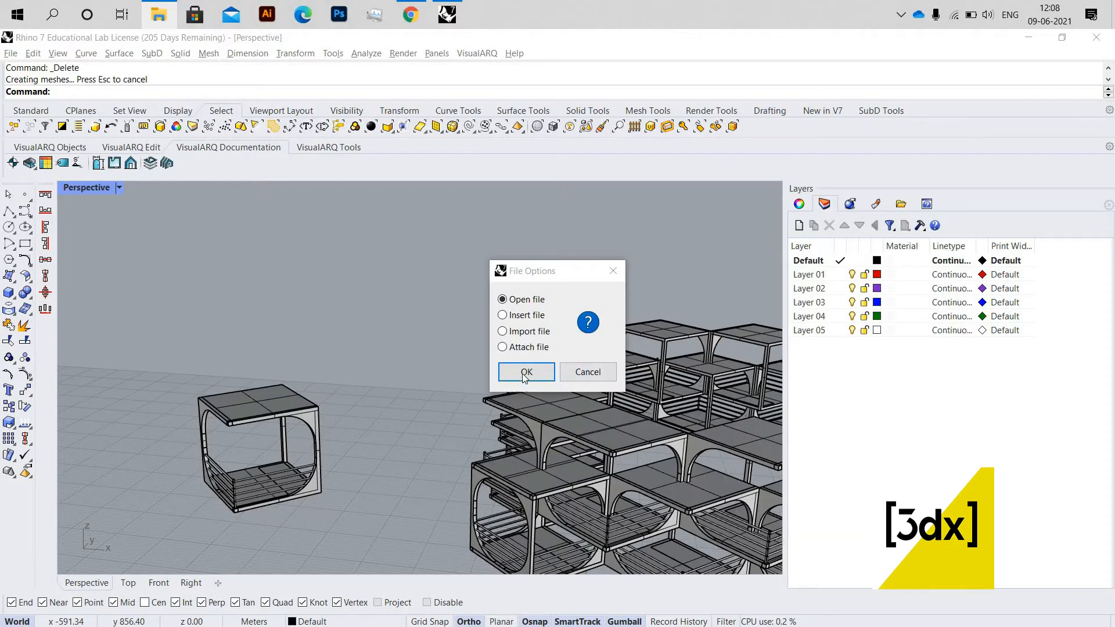
key(Down)
click(525, 373)
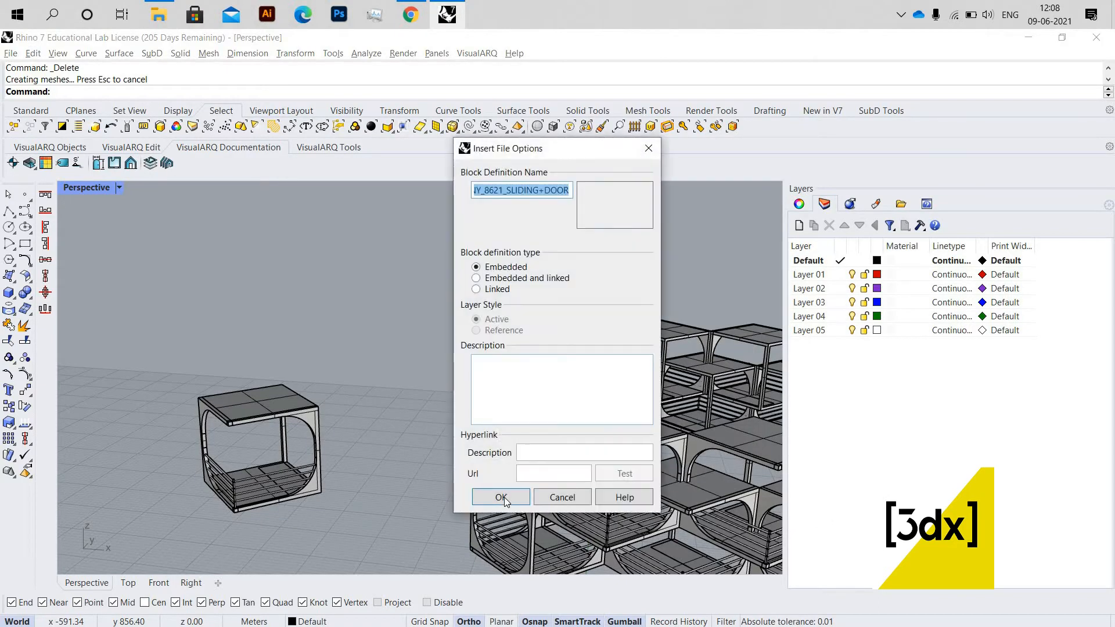
click(500, 497)
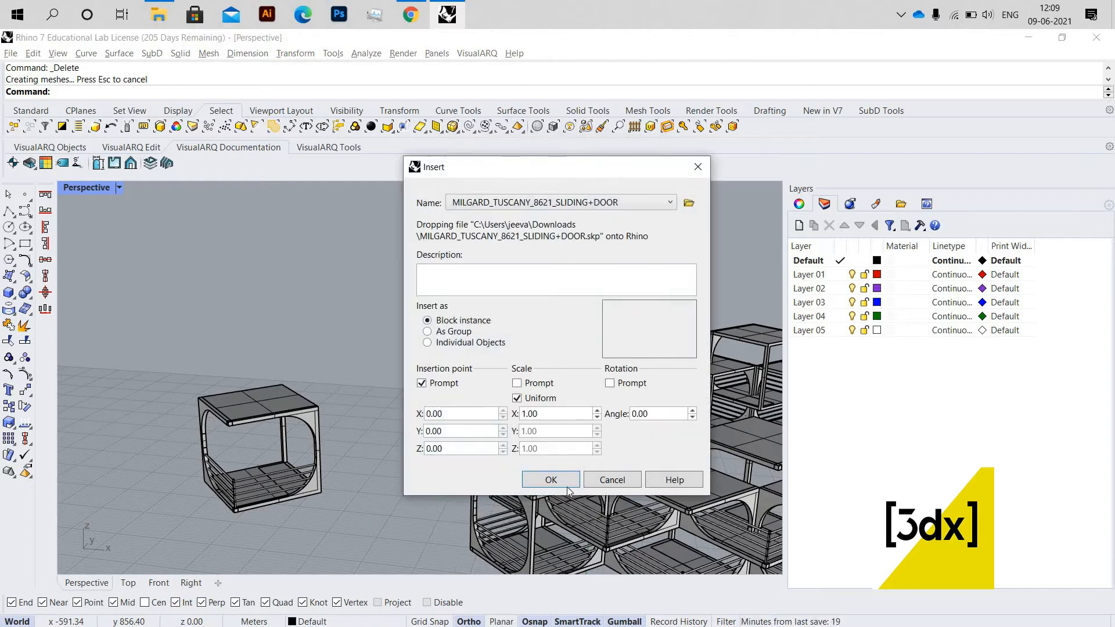
click(565, 482)
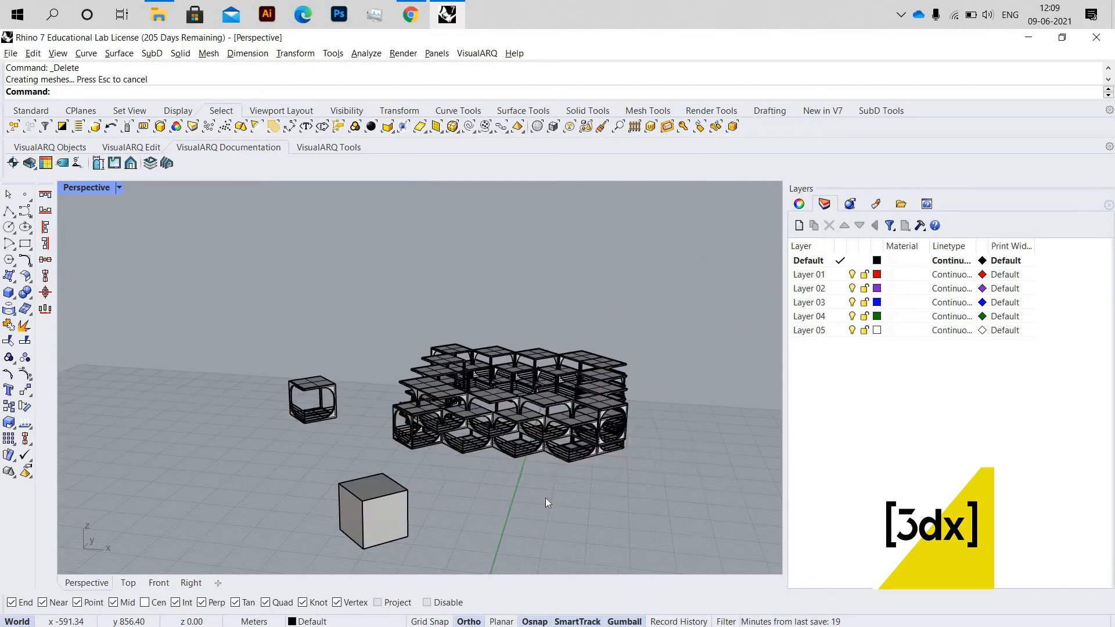
click(496, 464)
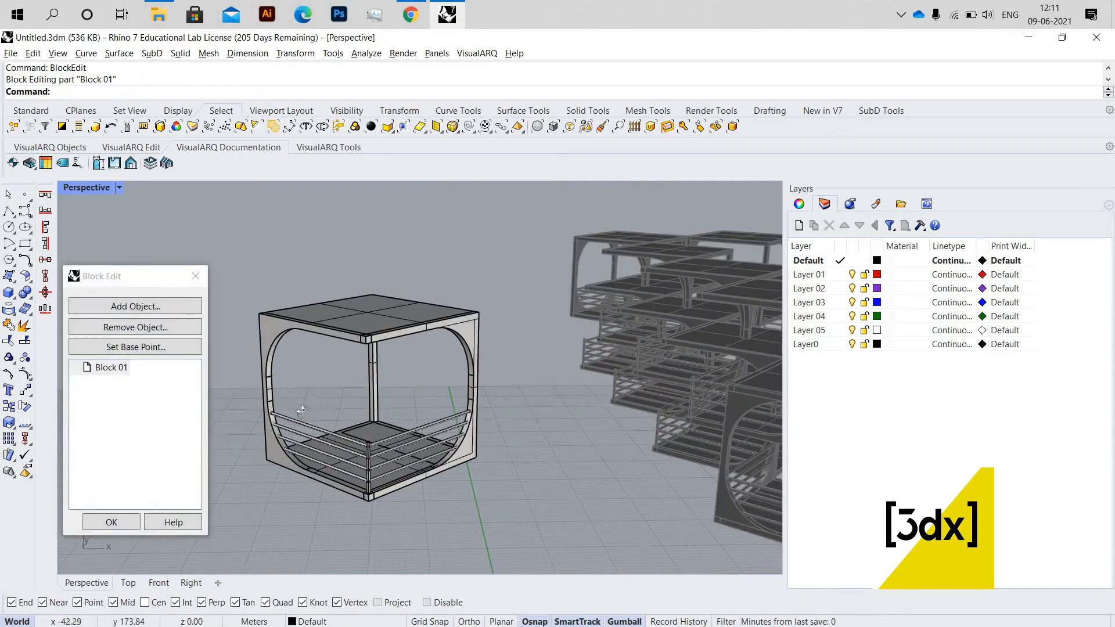
Insert MILGARD_TUSCANY_8621_SLIDING+DOOR.skp while editing Block 01, keeping both the existing and new door block definitions
right_drag(302, 410, 343, 389)
scroll(424, 380, down, 6)
right_drag(424, 381, 415, 339)
scroll(416, 339, up, 9)
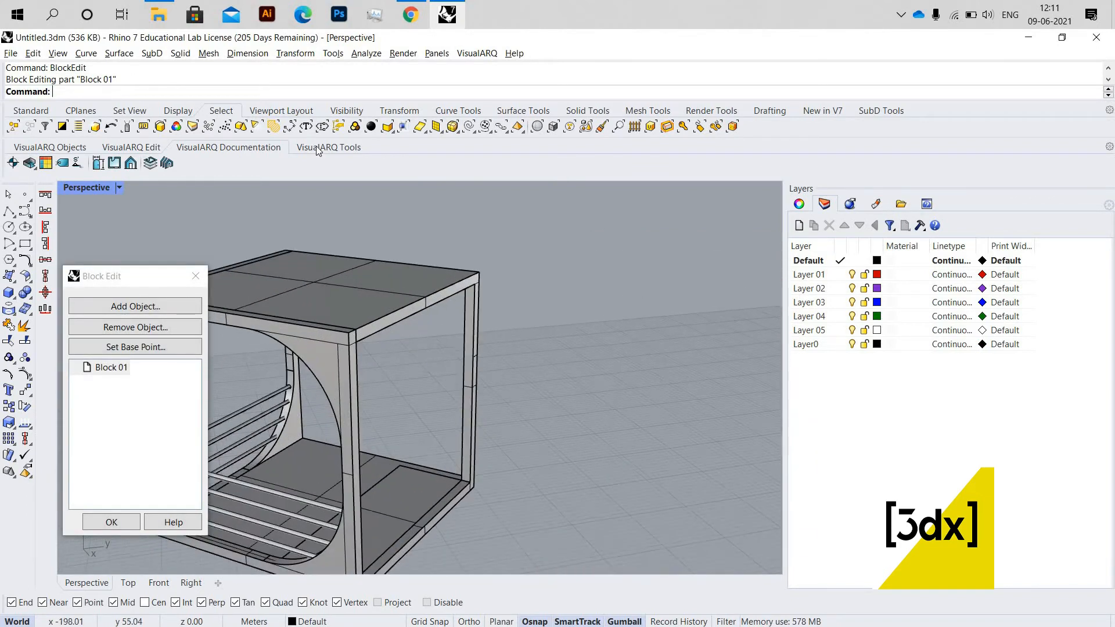
key(alt+Tab)
drag(304, 314, 149, 231)
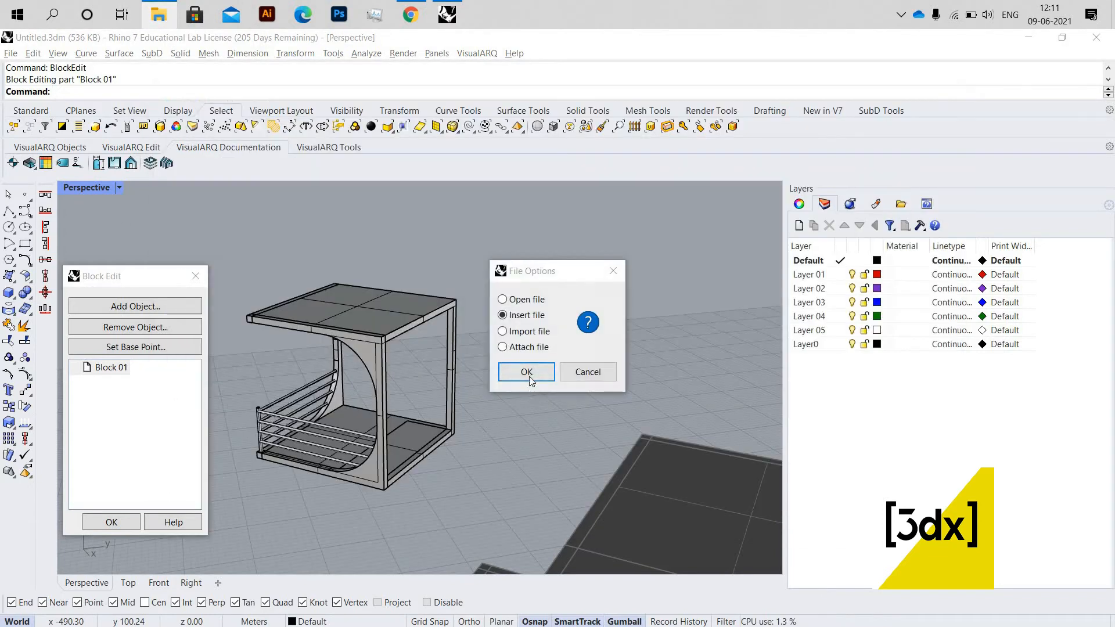
click(529, 373)
click(501, 496)
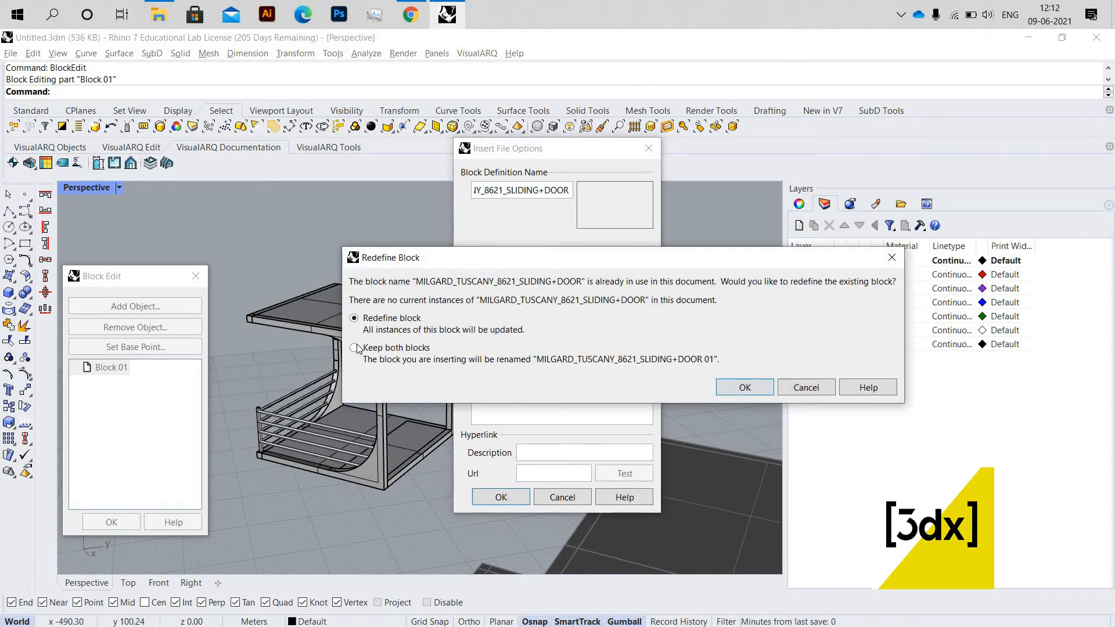
click(738, 382)
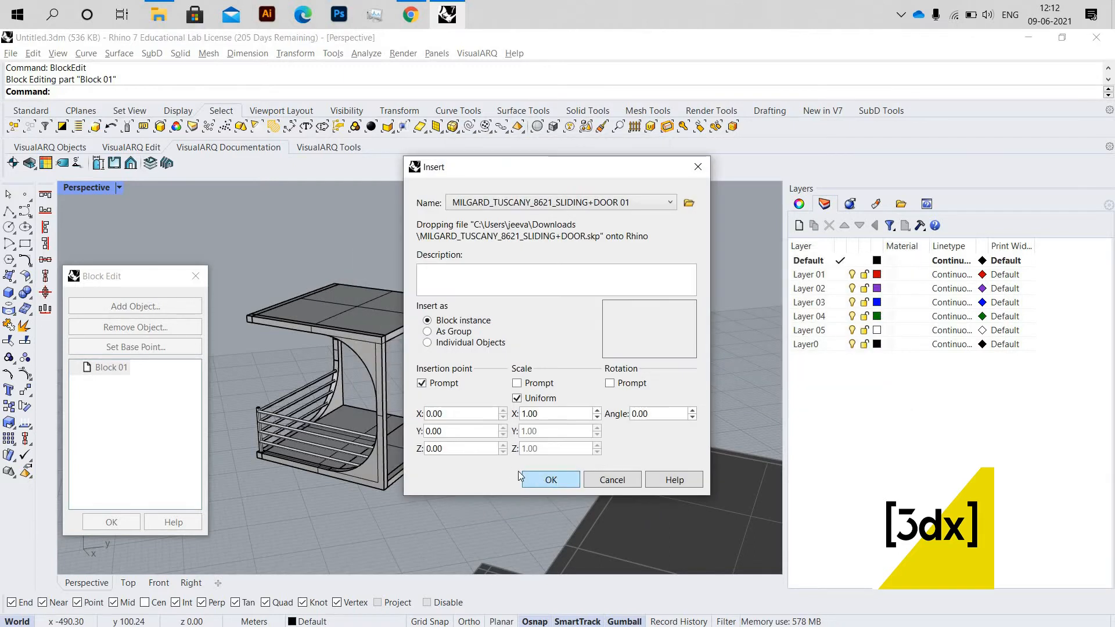
Place the sliding door as a block instance at scale 1.00 by the floor edge of the module's open side
click(520, 473)
click(511, 466)
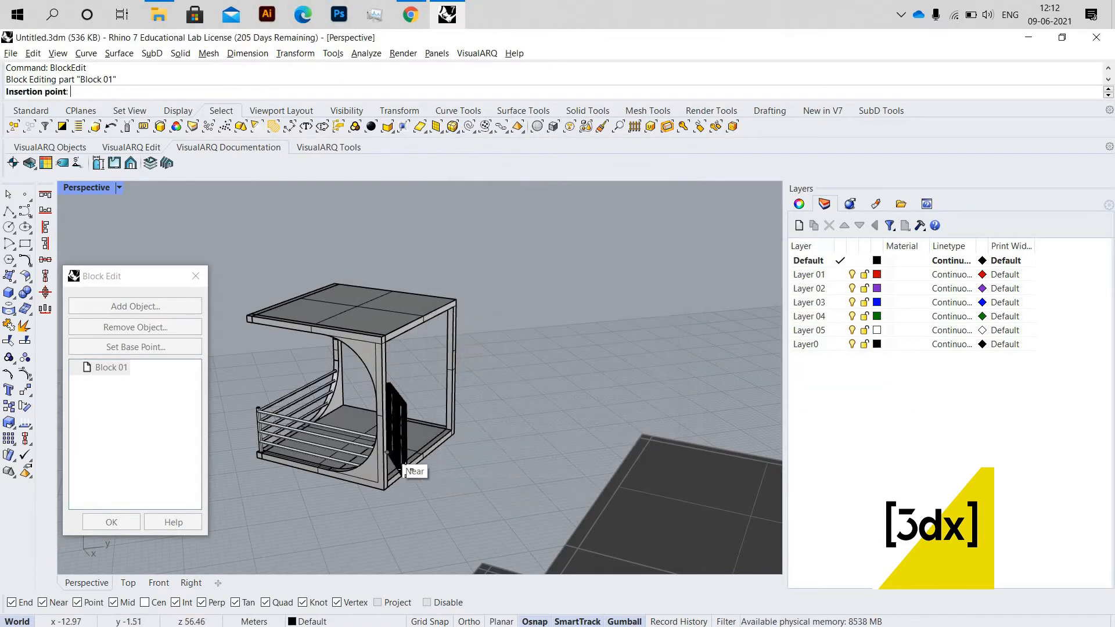
scroll(404, 469, up, 2)
click(419, 486)
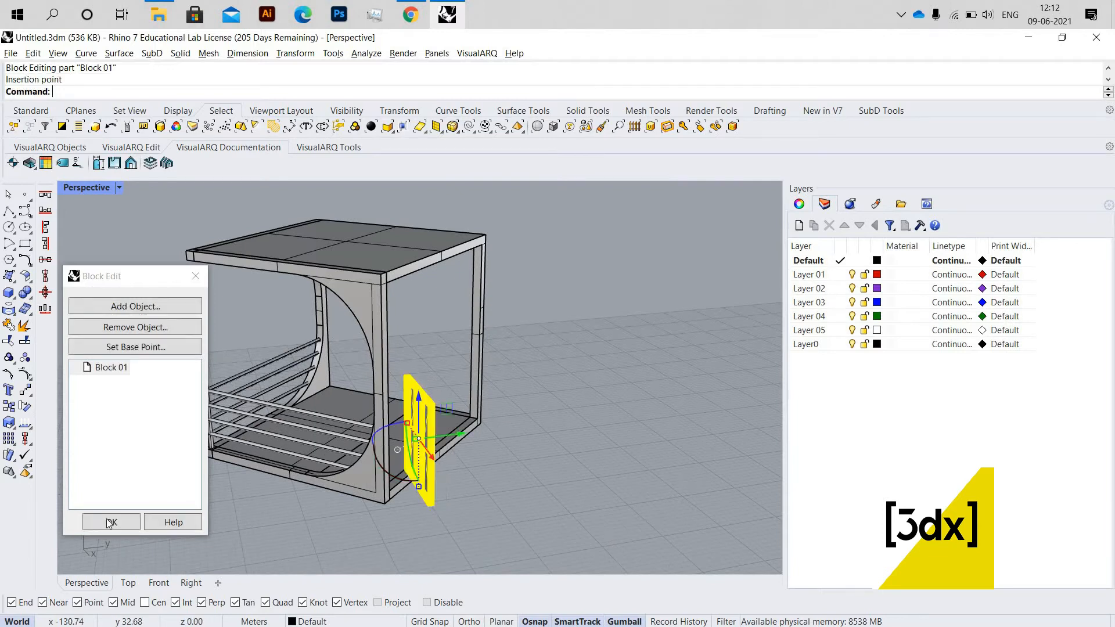
Finish editing Block 01 and inspect the inserted door across the tower's modules
key(Return)
scroll(472, 350, down, 8)
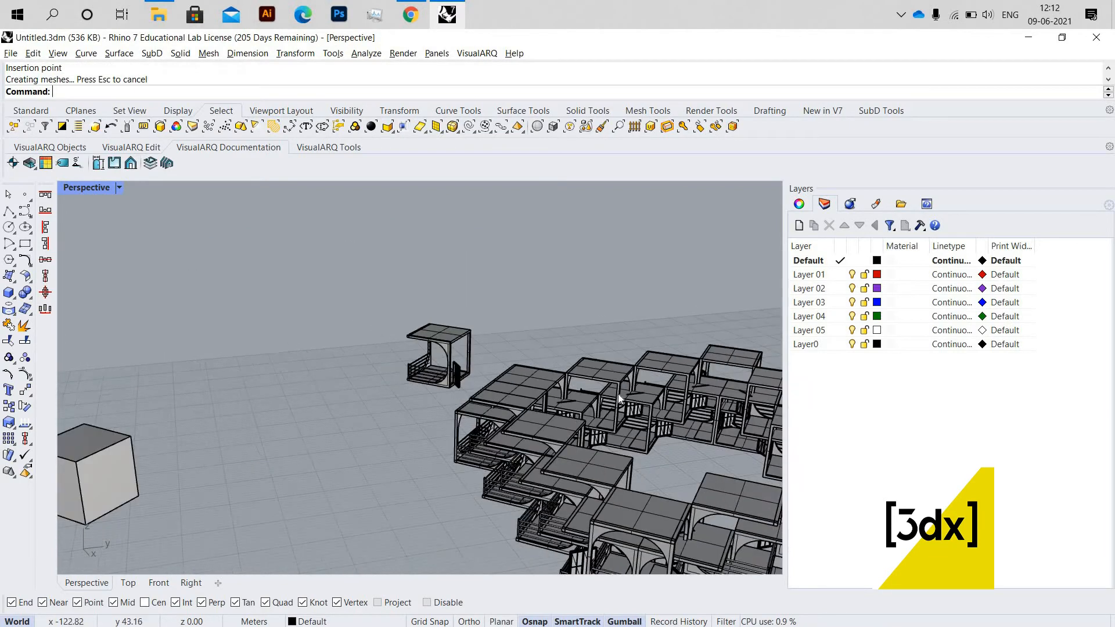
scroll(553, 415, up, 10)
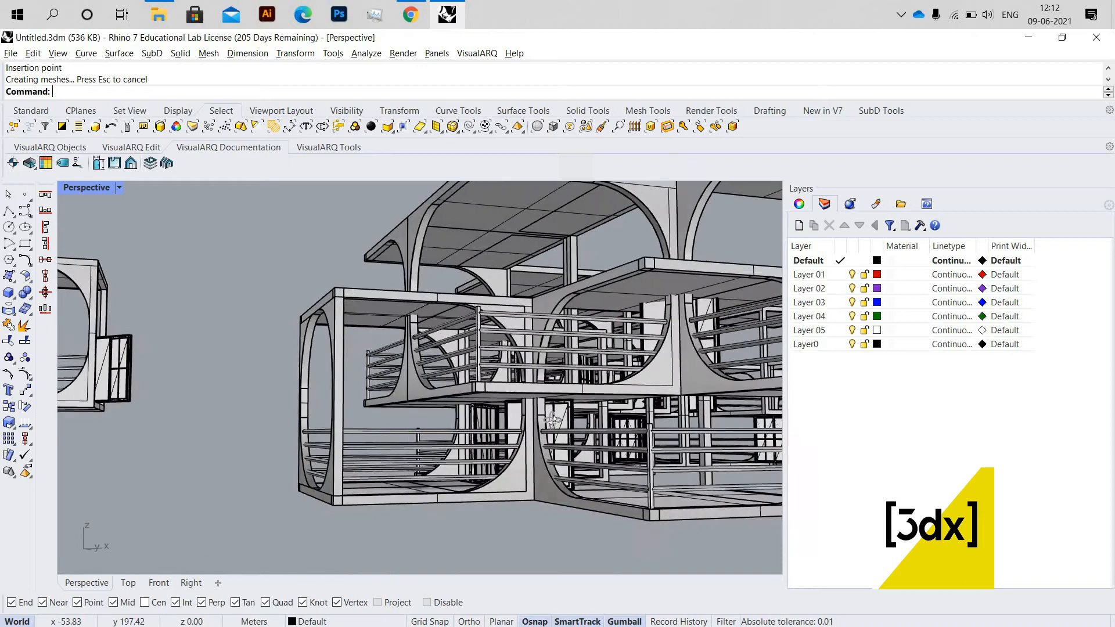
right_drag(541, 383, 548, 424)
scroll(537, 411, down, 6)
scroll(343, 349, up, 8)
right_drag(318, 391, 437, 476)
Reopen the standalone module for in-place editing with BlockEdit
click(444, 493)
scroll(437, 476, up, 10)
scroll(395, 451, down, 8)
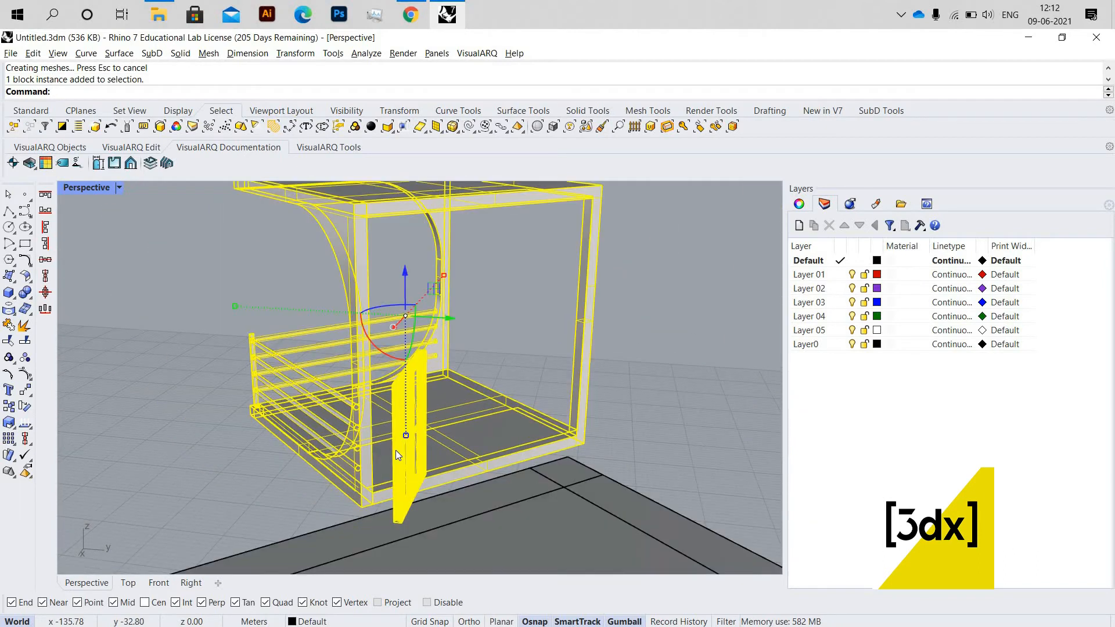
text(lockEdit)
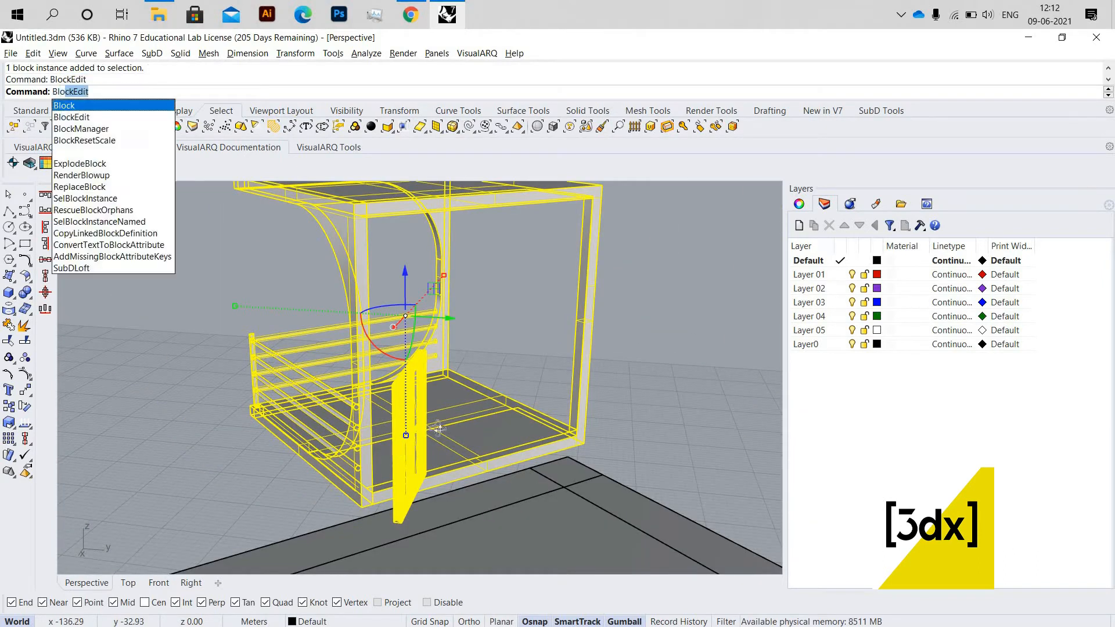
key(Return)
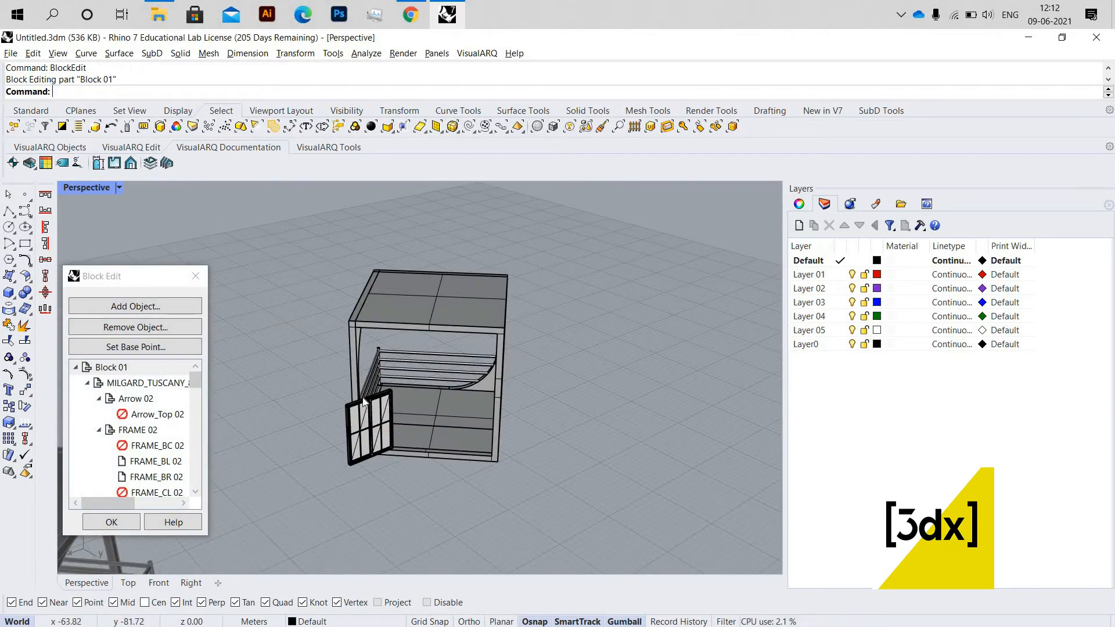
Move the sliding door by its lower outer corner onto the floor edge of the module's open side
click(365, 462)
scroll(355, 464, up, 5)
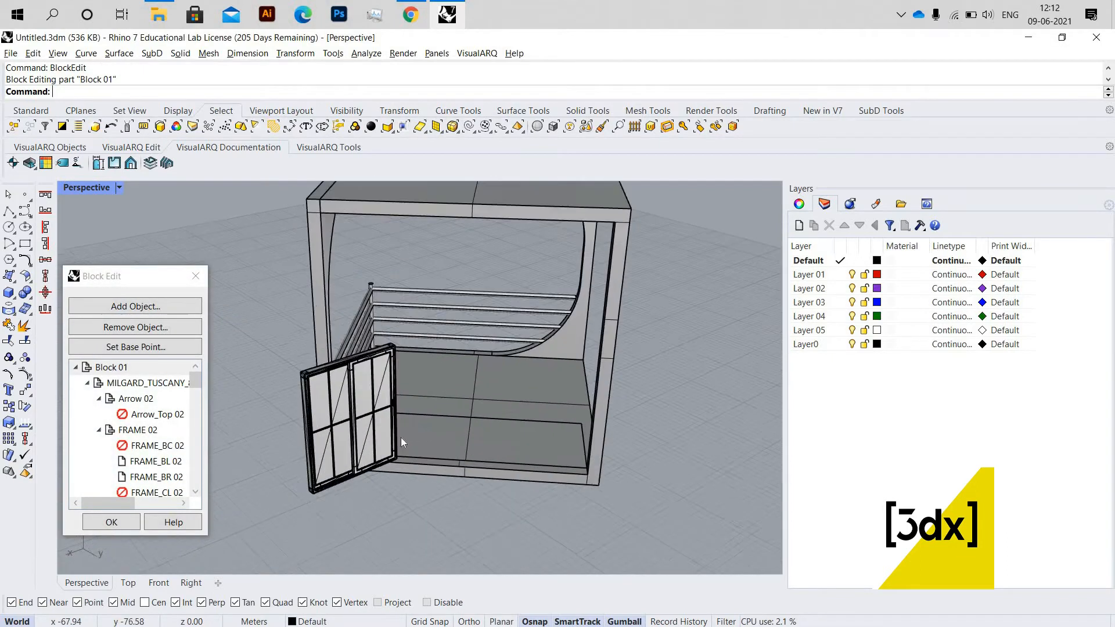
scroll(390, 484, down, 4)
scroll(392, 479, up, 8)
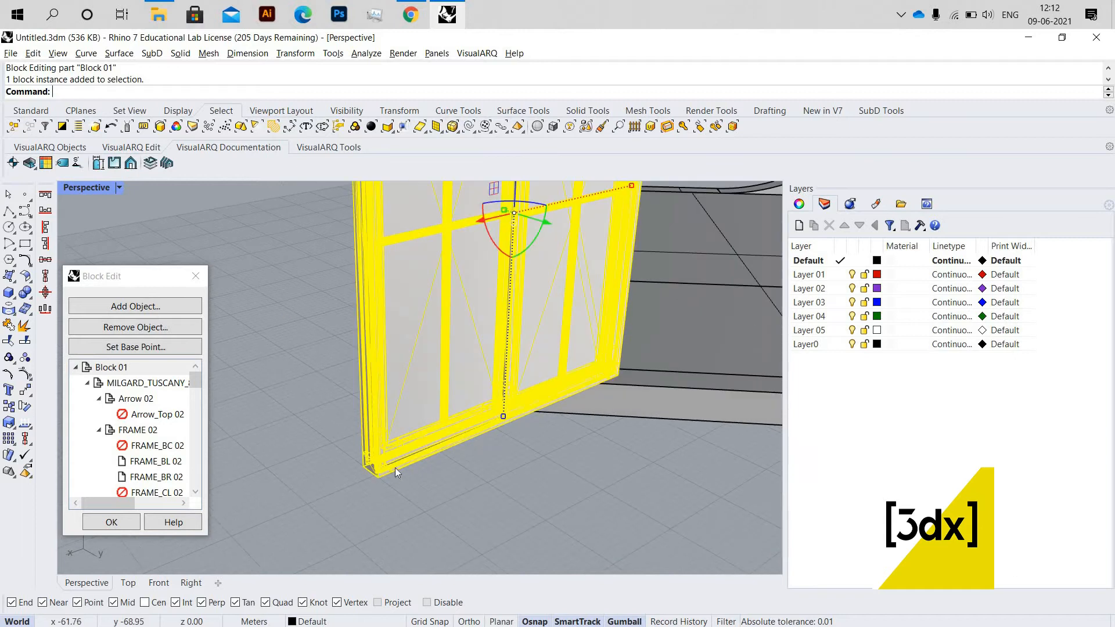
text(Mo)
key(Return)
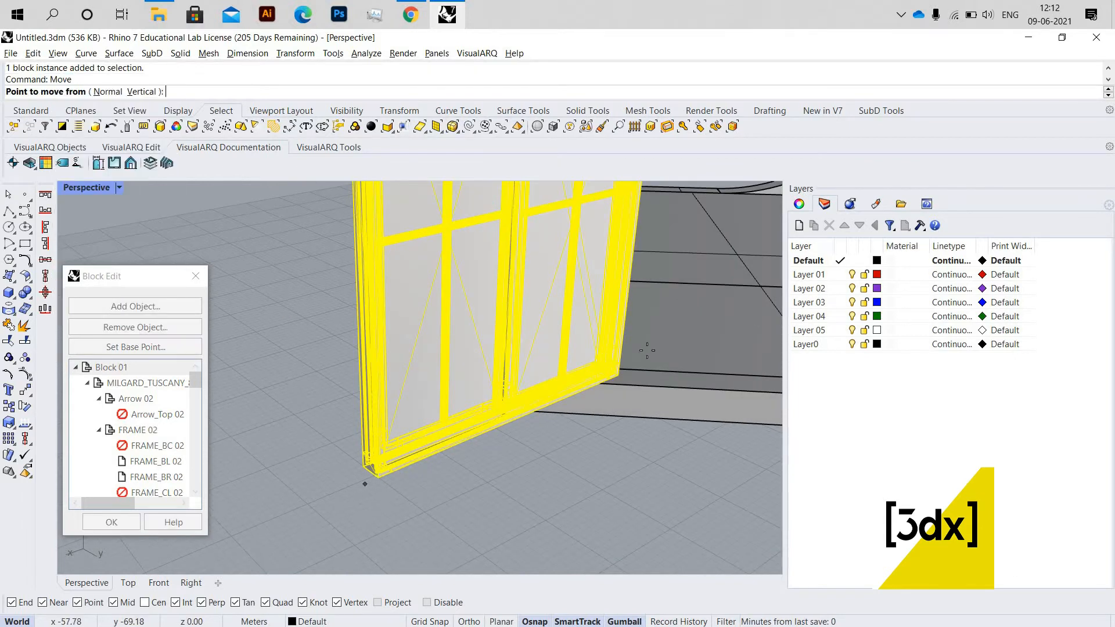
click(376, 474)
scroll(511, 378, up, 5)
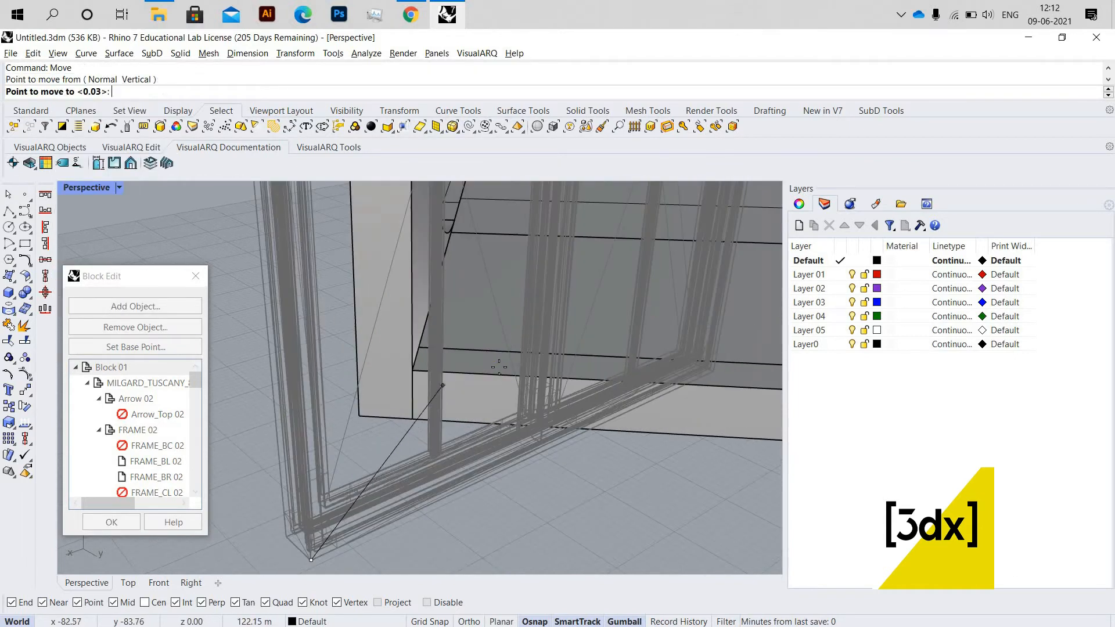
click(498, 415)
scroll(501, 414, down, 3)
scroll(475, 436, up, 6)
click(474, 442)
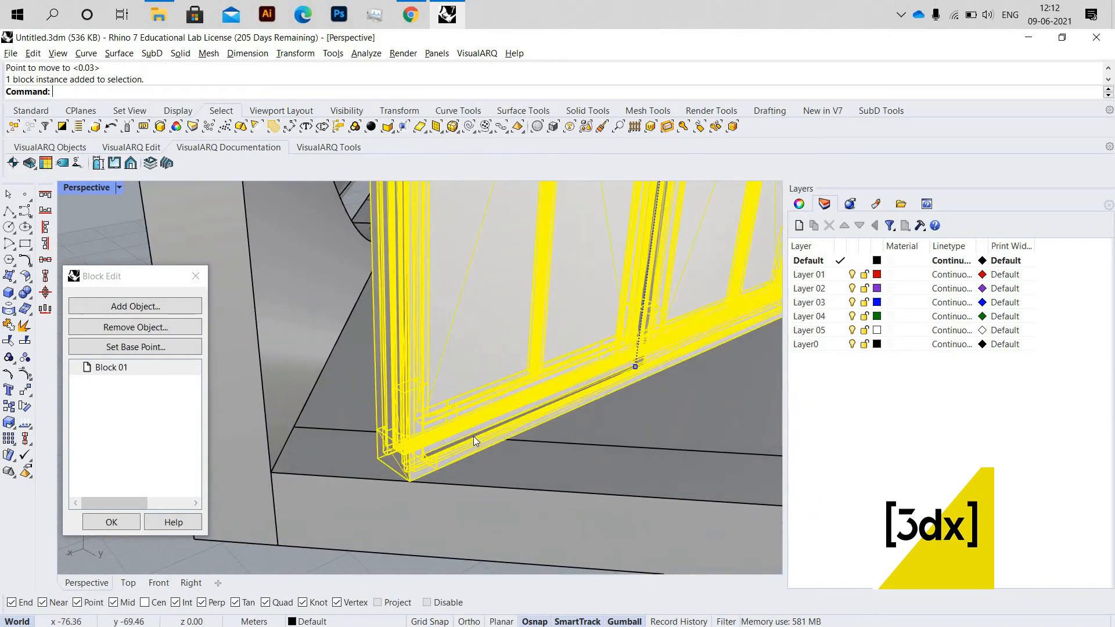
text(Ro)
key(Return)
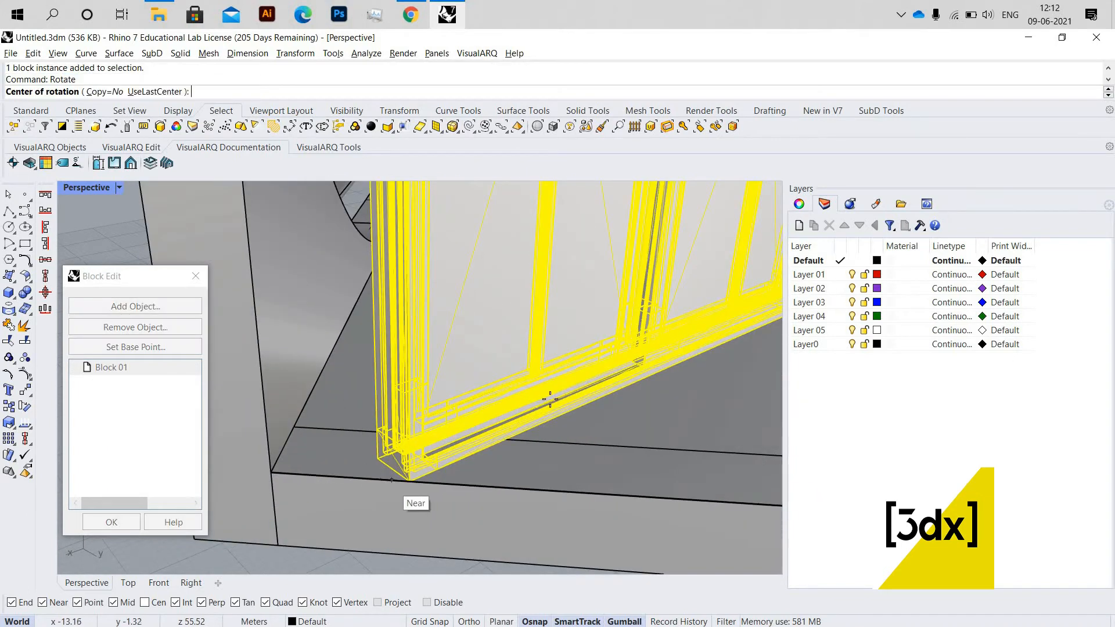
click(410, 481)
scroll(532, 425, down, 4)
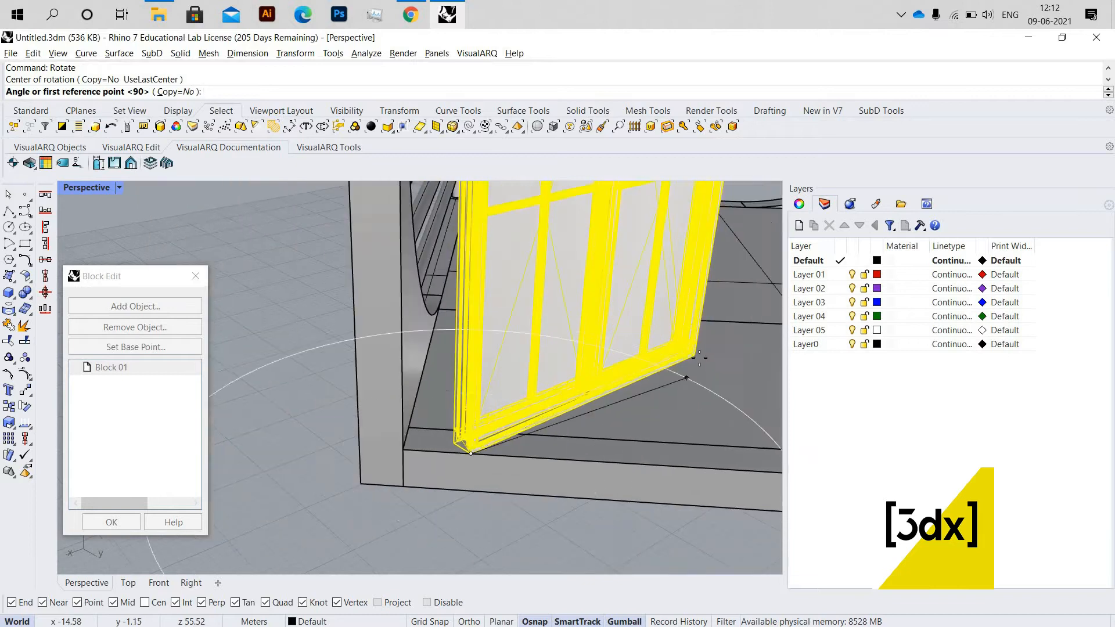
click(694, 356)
key(Escape)
Rotate the sliding door about its lower corner, using reference points, so that it runs parallel to the module's floor edge
right_click(470, 453)
click(470, 454)
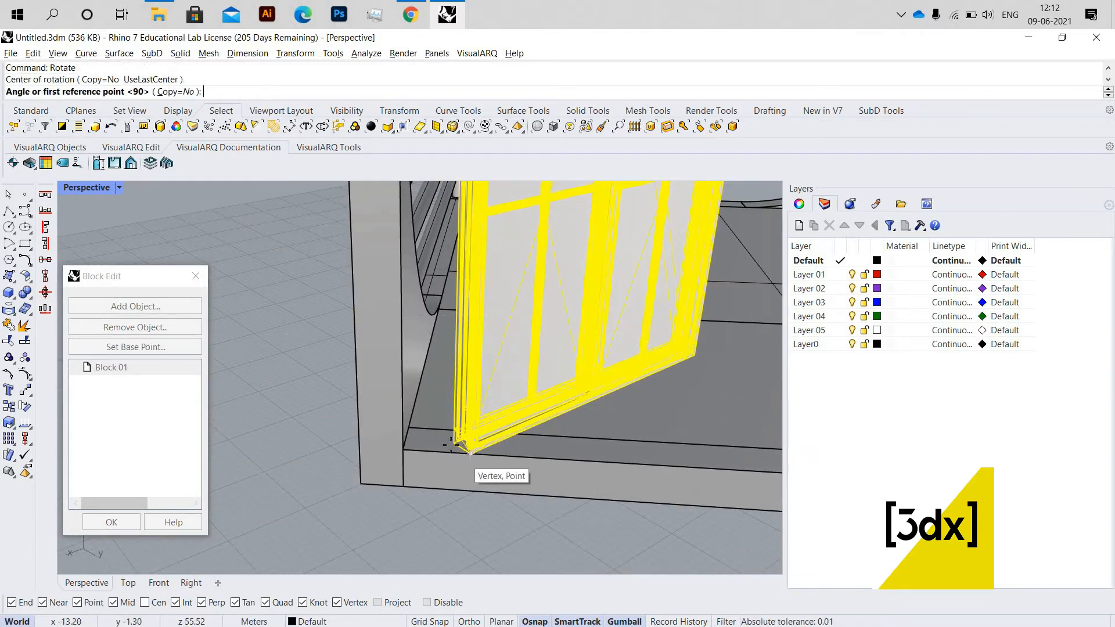
scroll(473, 453, up, 2)
click(492, 417)
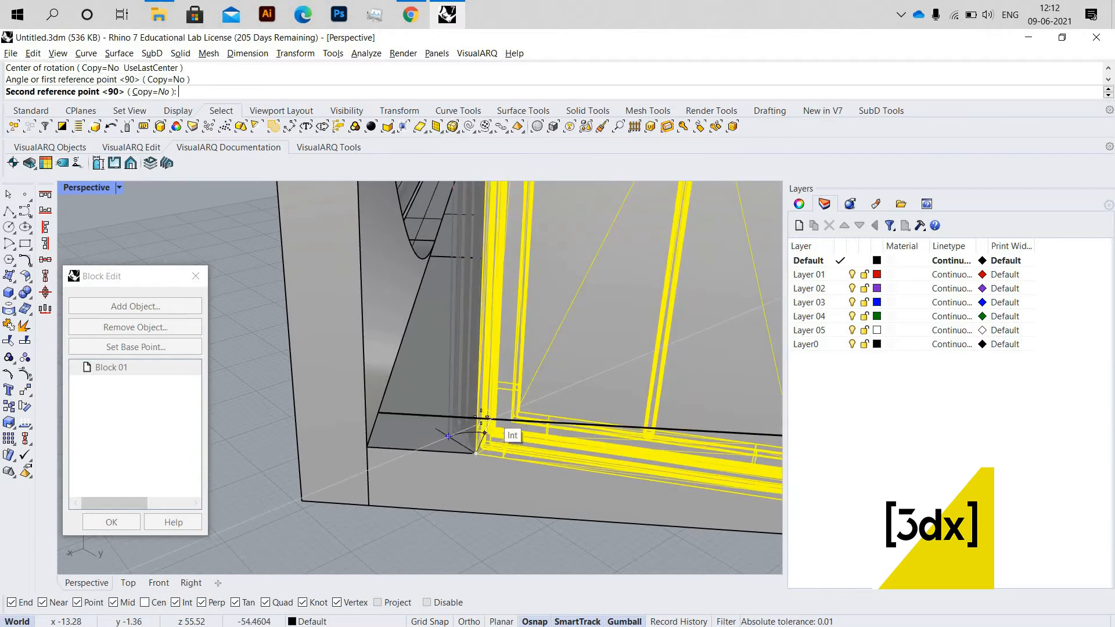
click(377, 441)
scroll(395, 457, down, 3)
scroll(399, 454, up, 3)
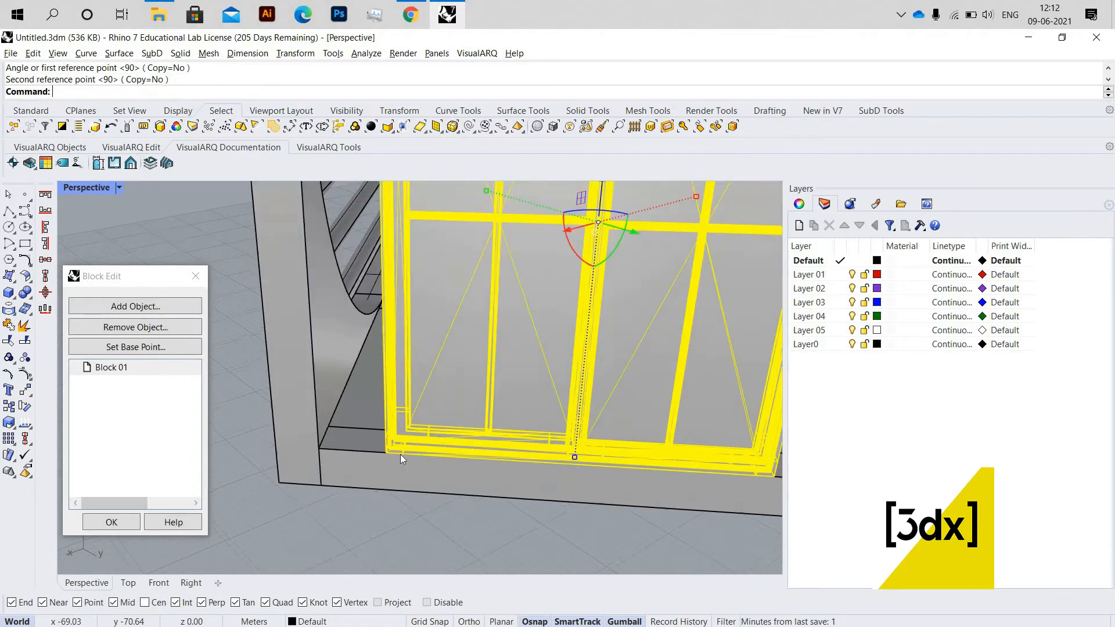
Move the sliding door along the floor edge so its lower corner meets the inner corner of the frame opening
text(Move)
scroll(381, 462, up, 1)
key(Return)
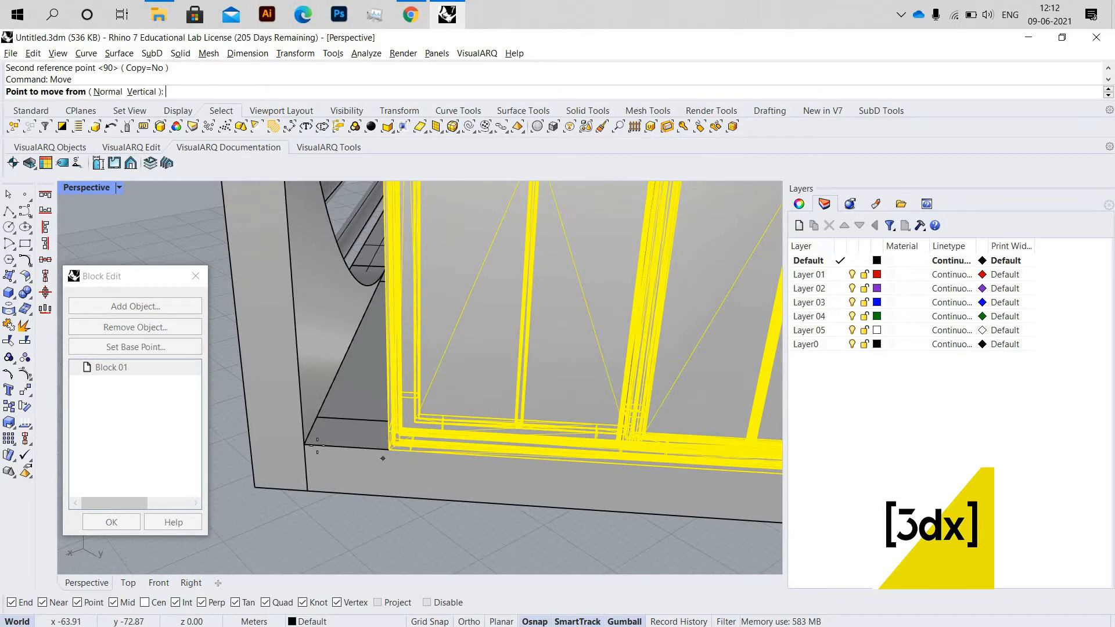
click(385, 458)
click(333, 447)
Stretch the sliding door's height with Scale1D, using its lower corner at the frame as the base point
text(S)
key(Return)
click(307, 450)
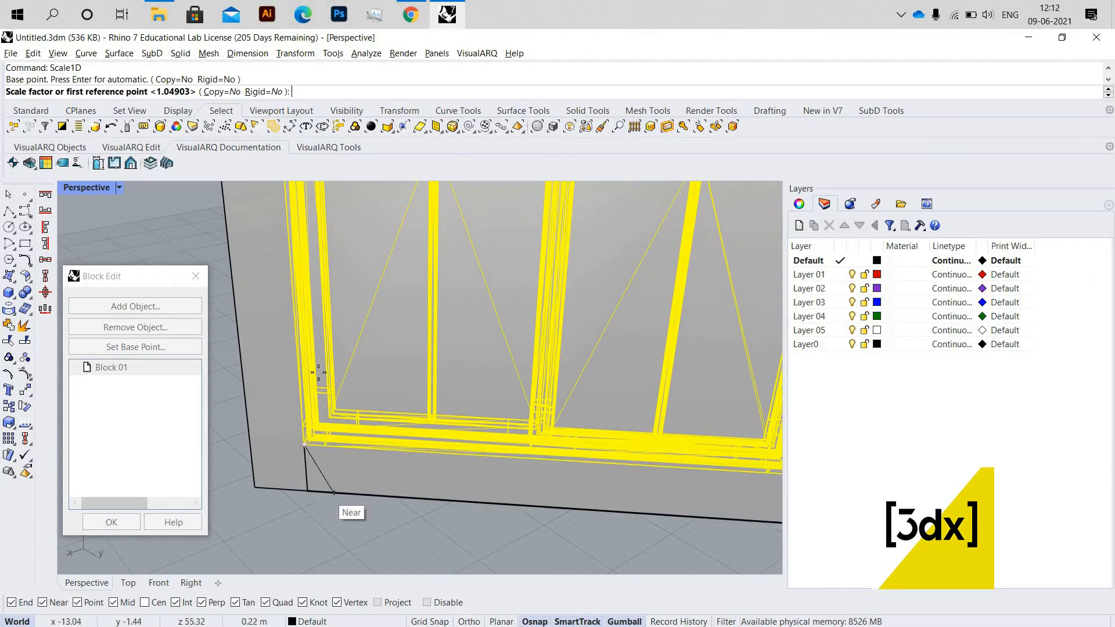
scroll(326, 493, down, 5)
scroll(326, 407, up, 3)
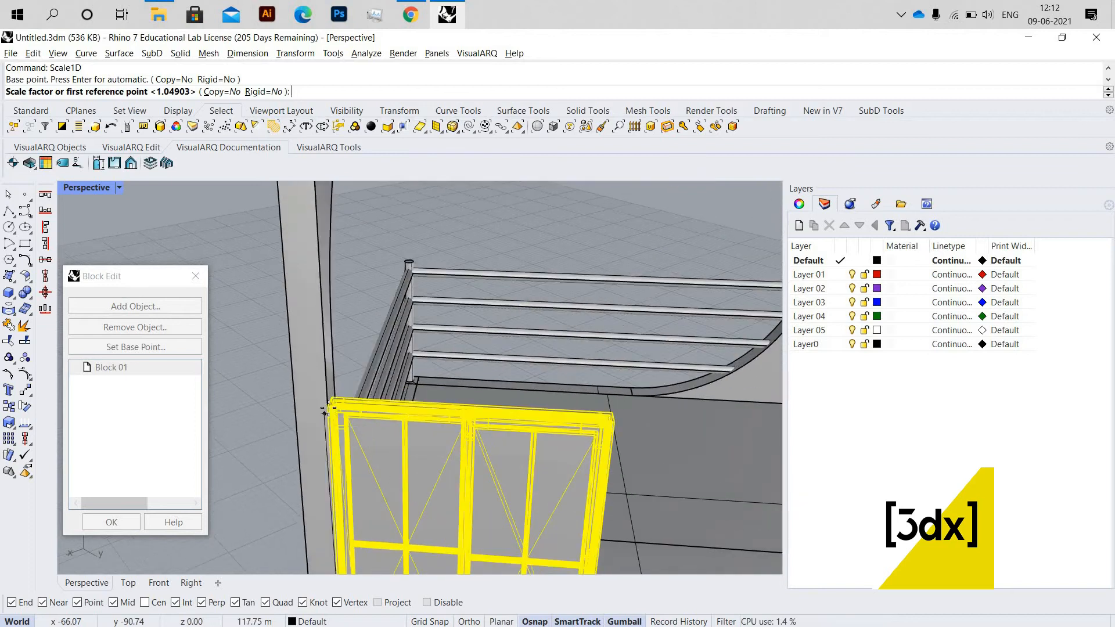
Stretch the window block vertically with Scale1D from its top corner to the top corner of the wall opening
click(328, 405)
scroll(317, 377, down, 3)
scroll(301, 288, up, 5)
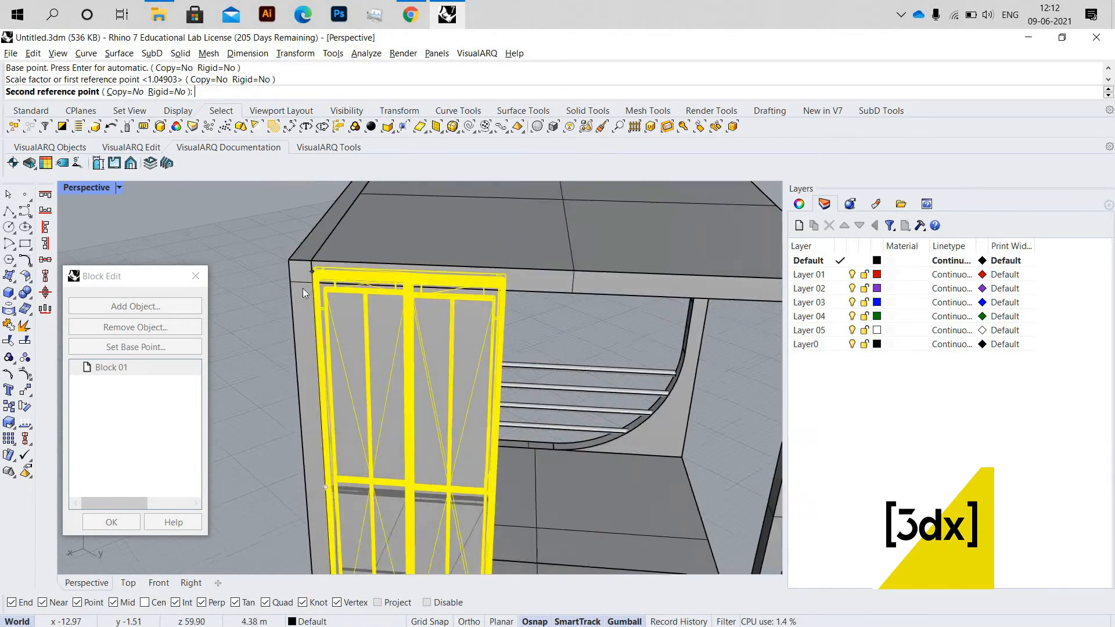
click(304, 275)
Stretch the window block horizontally with Scale1D from its lower corner so it ends at the midpoint of the opening's bottom edge
scroll(360, 418, down, 3)
scroll(380, 395, up, 5)
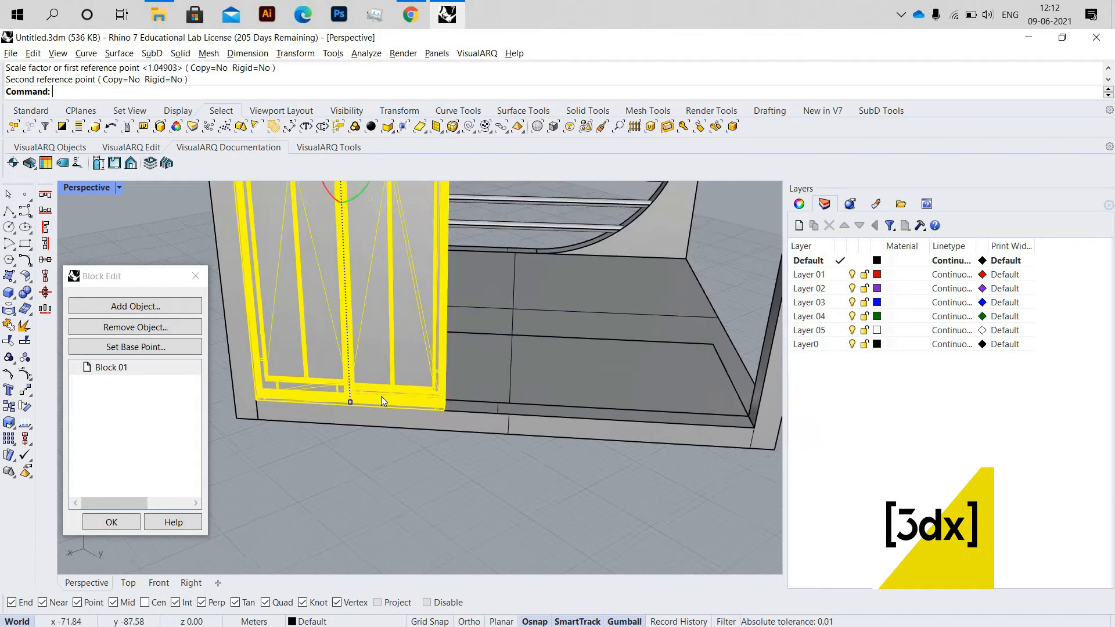
key(Return)
scroll(285, 424, down, 2)
scroll(349, 438, up, 4)
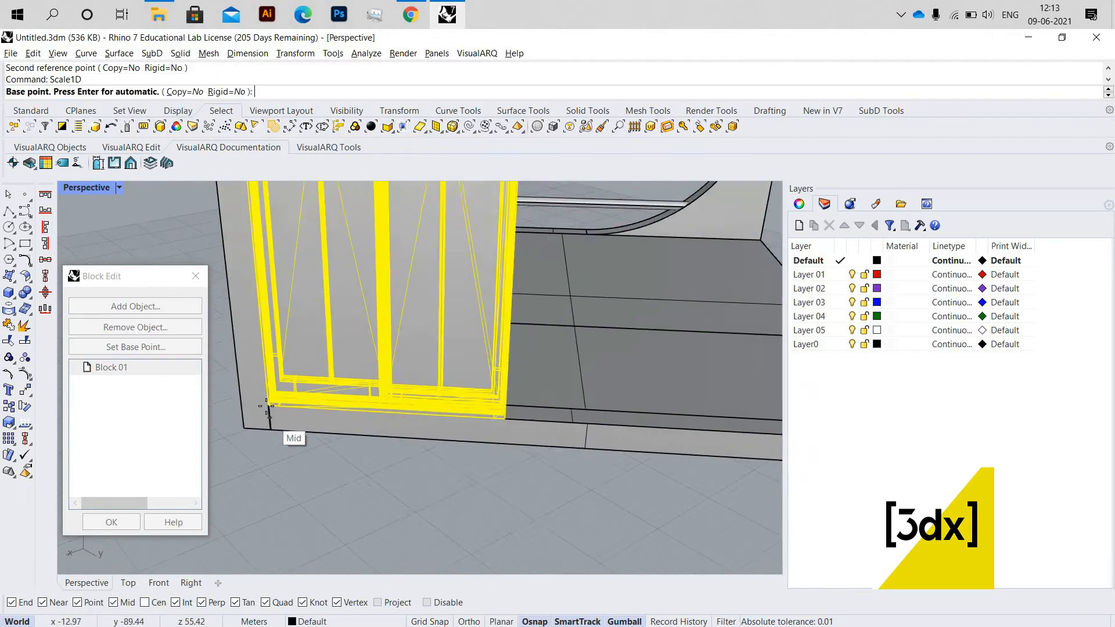
click(267, 404)
scroll(581, 453, down, 2)
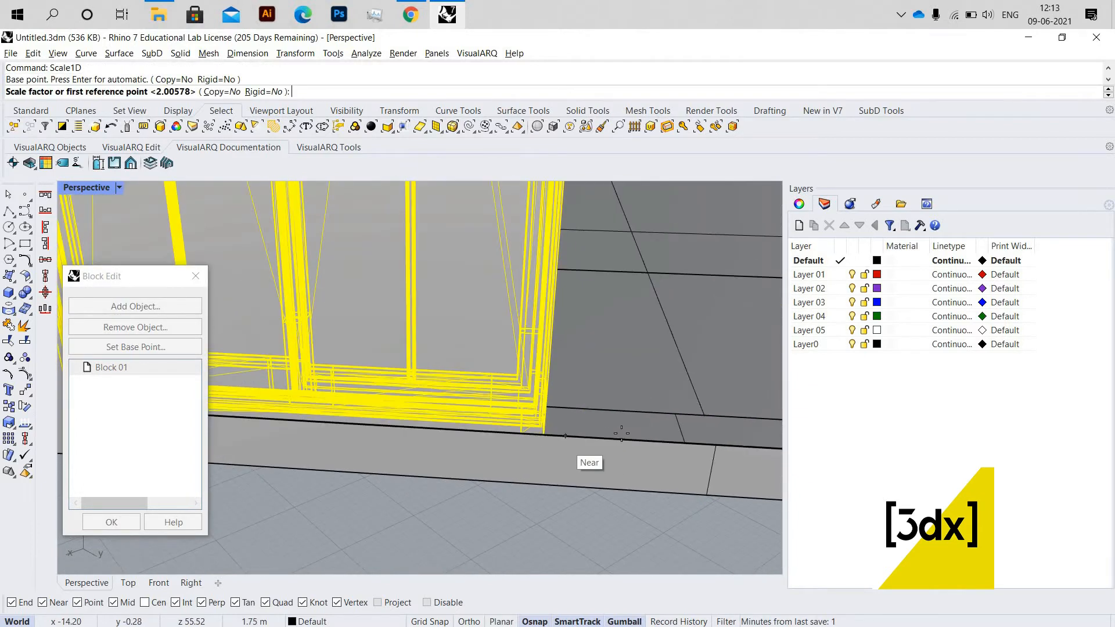
click(578, 457)
scroll(667, 444, up, 3)
click(687, 441)
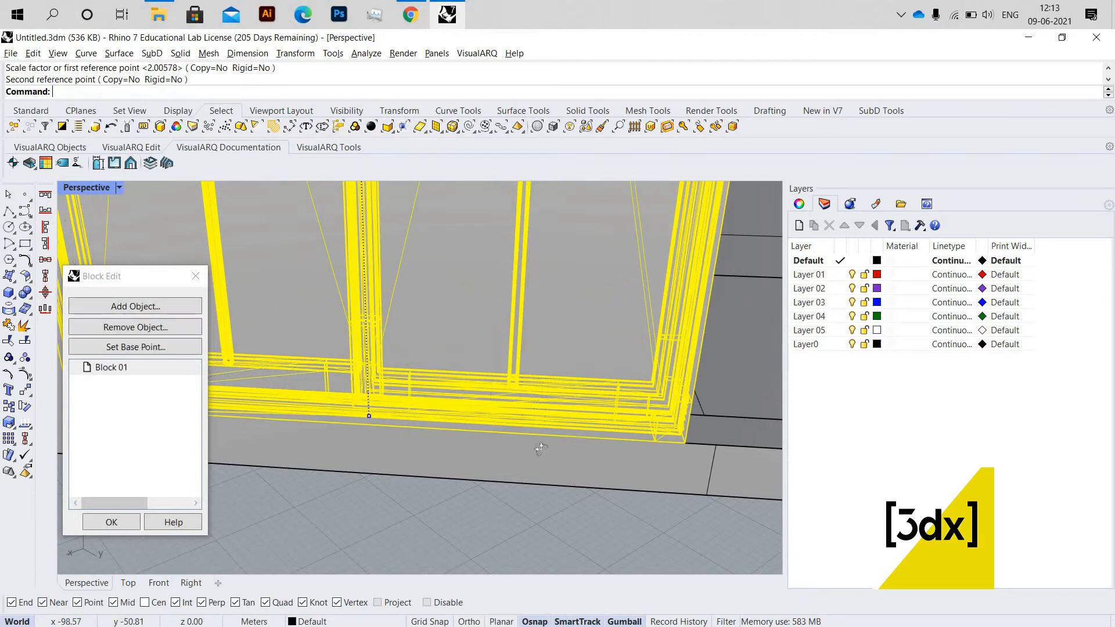
scroll(475, 469, down, 4)
scroll(493, 450, up, 4)
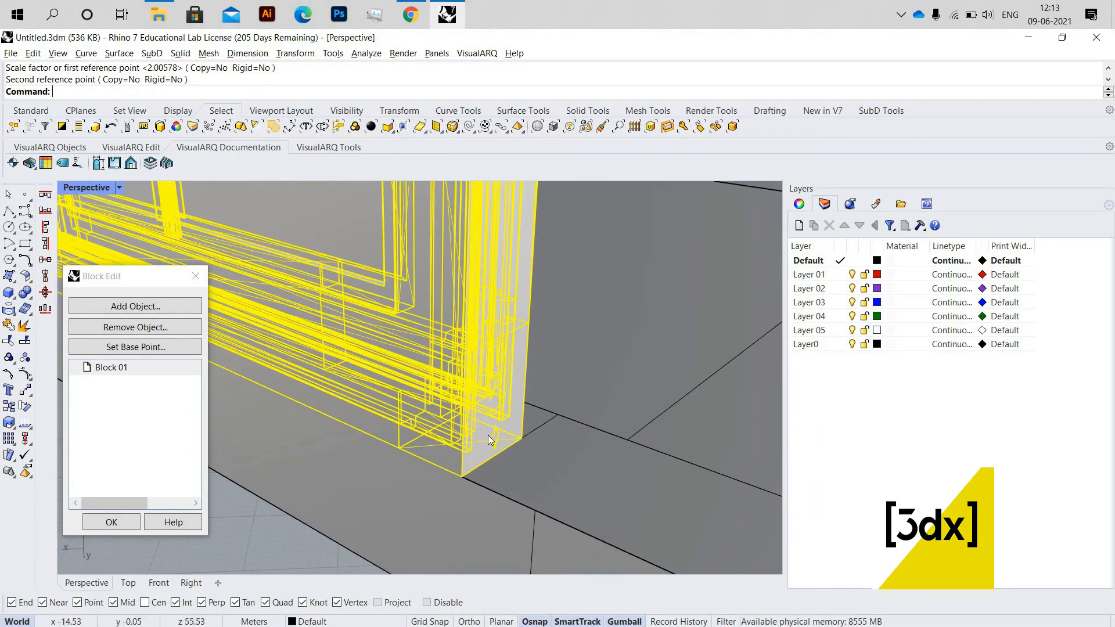
Copy the window block from its lower outer corner to the midpoint of the opening's bottom edge, filling the other half
click(487, 435)
scroll(532, 466, down, 5)
right_drag(534, 468, 584, 468)
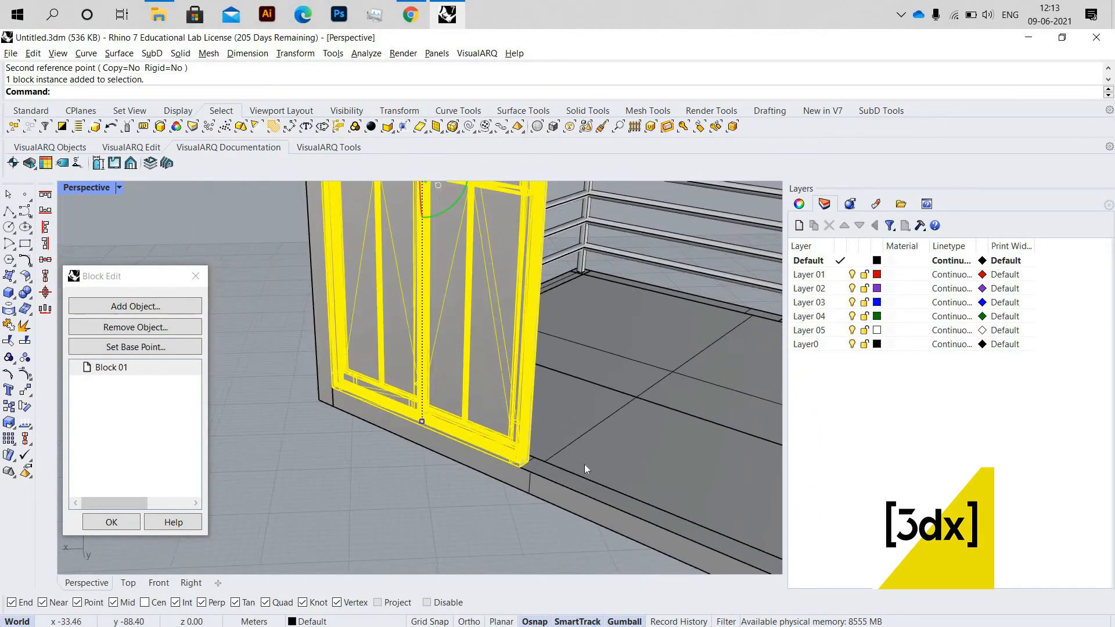
scroll(585, 467, down, 4)
scroll(427, 426, up, 4)
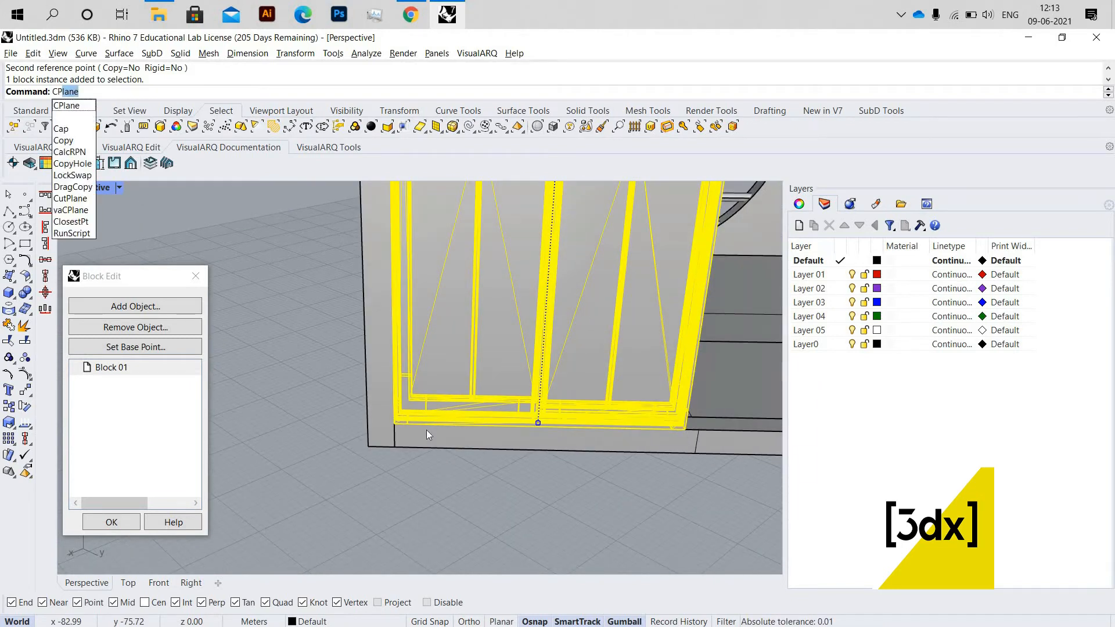
key(BackSpace)
key(BackSpace)
text(opy)
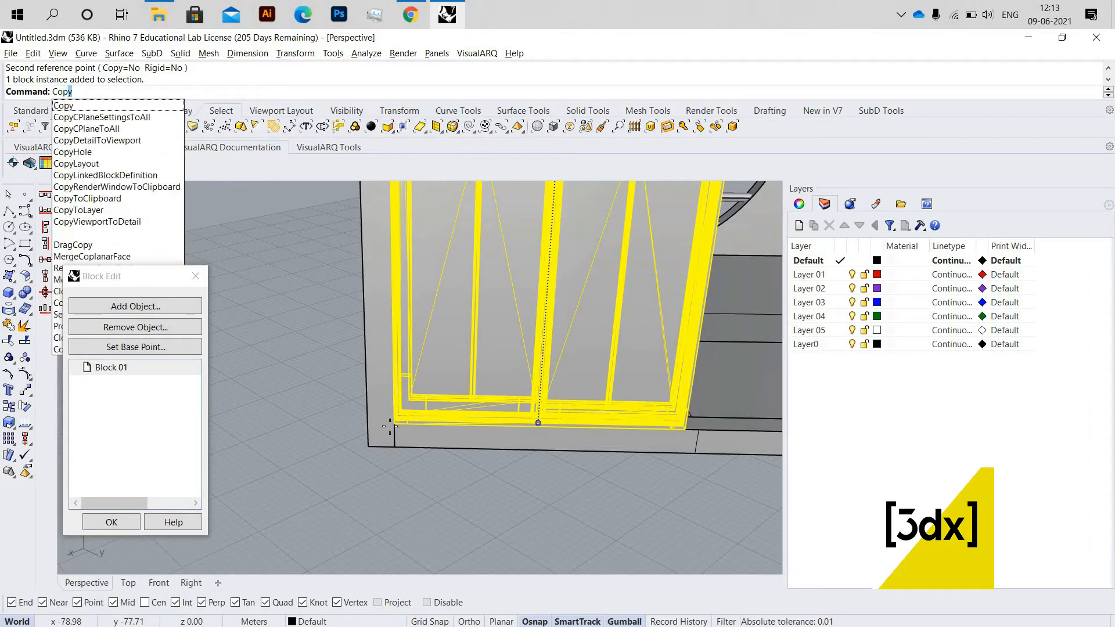
key(Return)
scroll(348, 429, up, 3)
scroll(389, 429, down, 5)
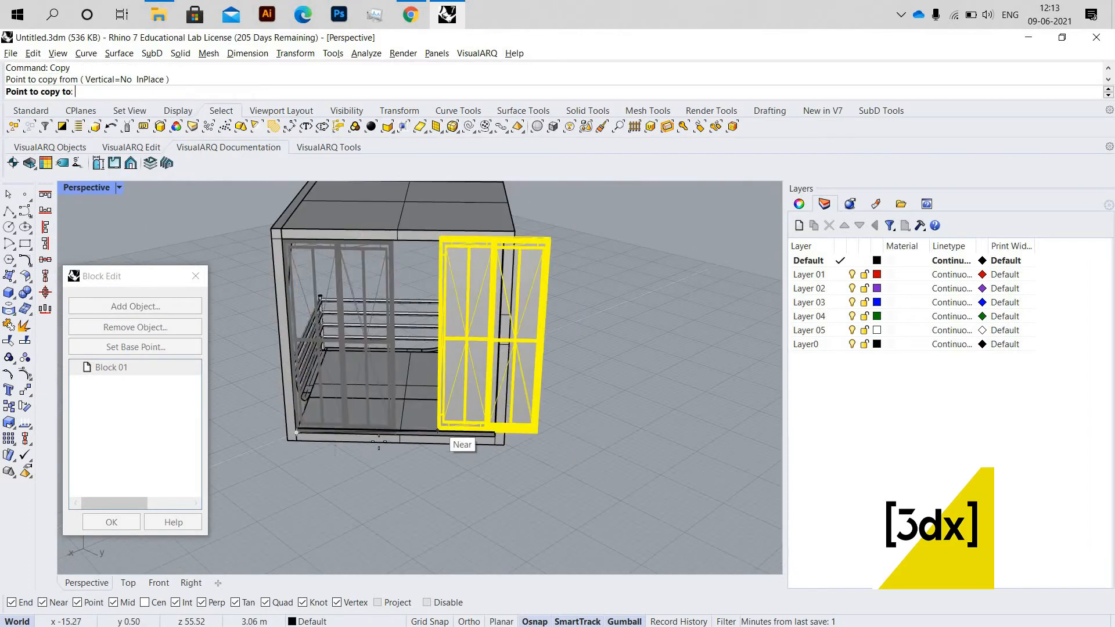
scroll(383, 441, up, 5)
scroll(369, 433, up, 4)
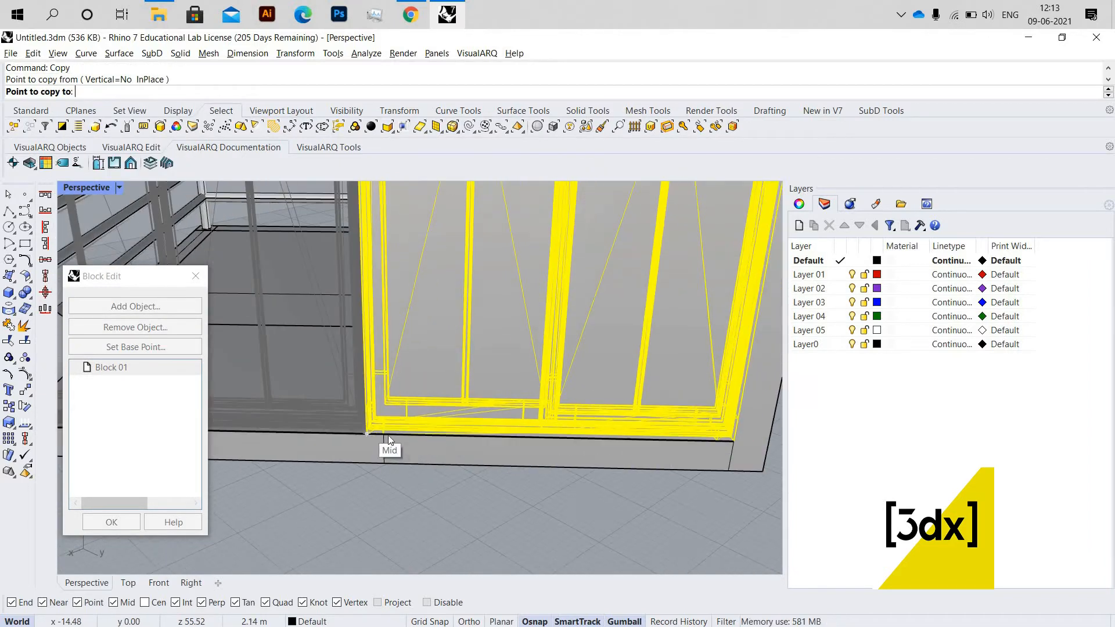
click(368, 430)
key(Return)
Mirror both window blocks across the module's floor diagonal, keeping the originals, to fill the adjacent wall opening
scroll(422, 426, down, 9)
scroll(395, 395, down, 7)
right_drag(447, 397, 424, 432)
scroll(395, 377, up, 3)
click(410, 383)
shift+click(367, 387)
scroll(401, 409, down, 3)
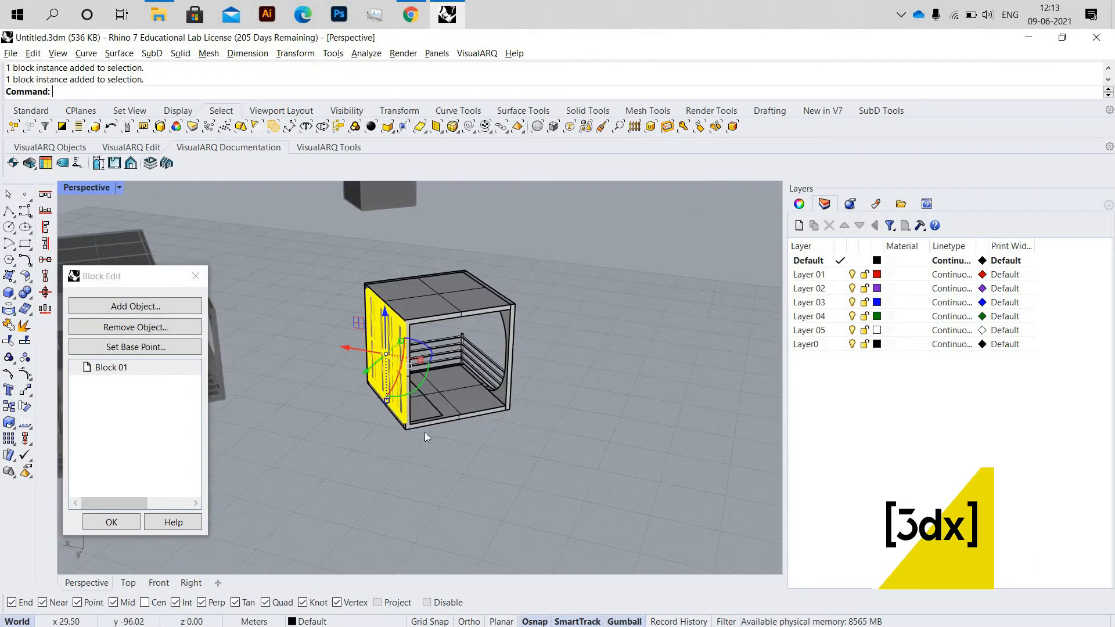
scroll(372, 441, up, 6)
right_drag(357, 448, 408, 440)
scroll(395, 441, down, 3)
scroll(409, 441, up, 5)
text(Mi)
key(Return)
scroll(284, 429, up, 2)
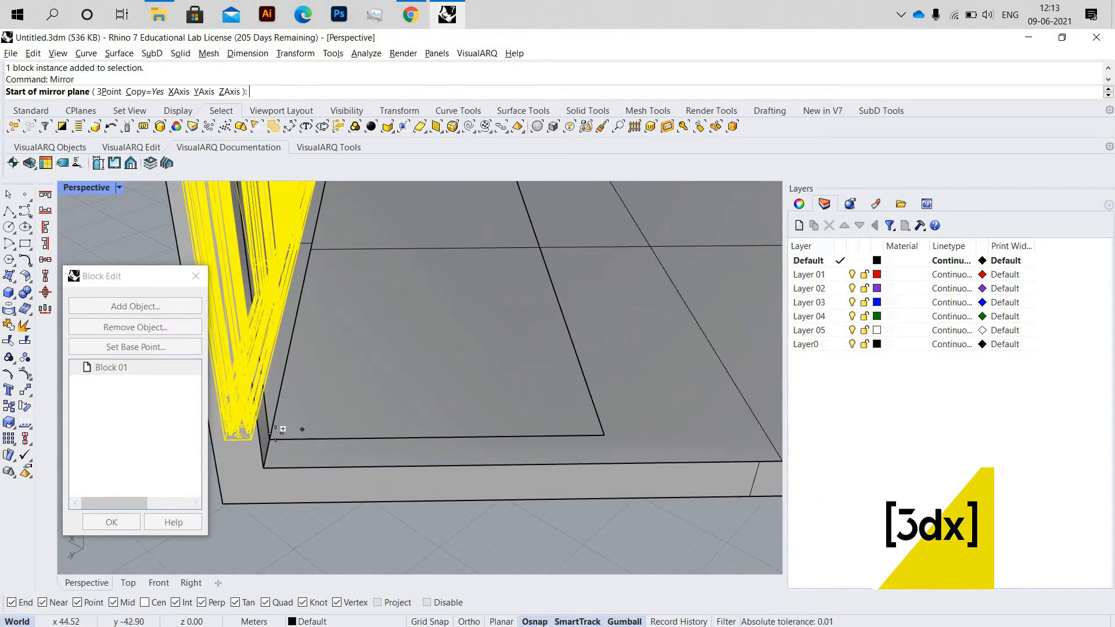
click(287, 482)
scroll(296, 486, down, 12)
scroll(552, 325, up, 9)
scroll(553, 301, up, 8)
click(605, 263)
scroll(561, 308, down, 10)
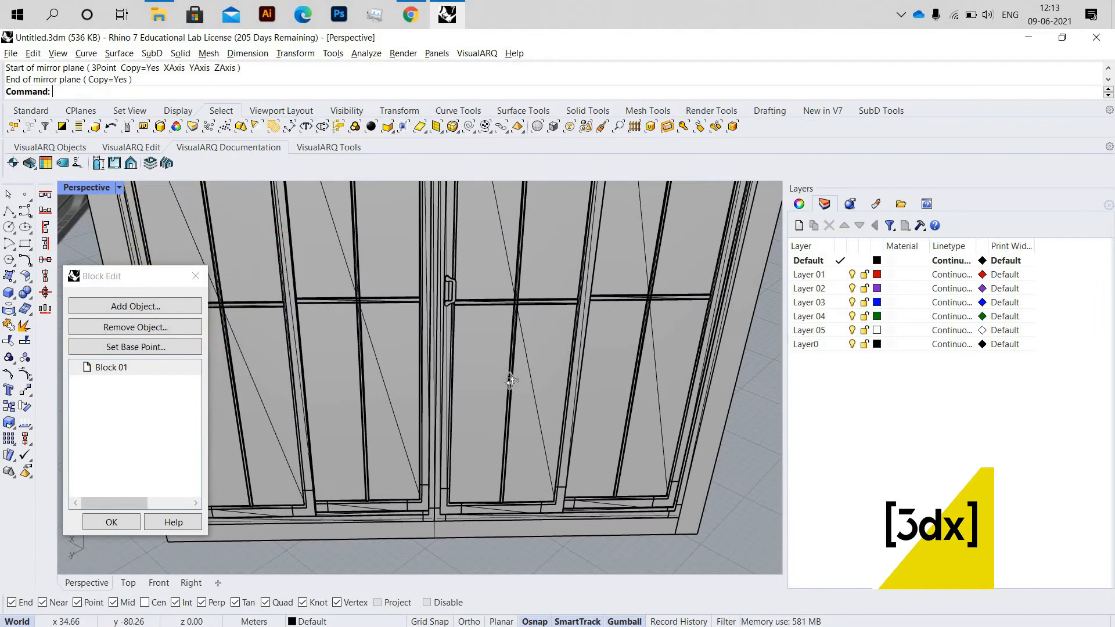
Check the windows on both walls and finish editing Block 01 to update all its instances
scroll(510, 380, down, 6)
right_drag(510, 380, 487, 189)
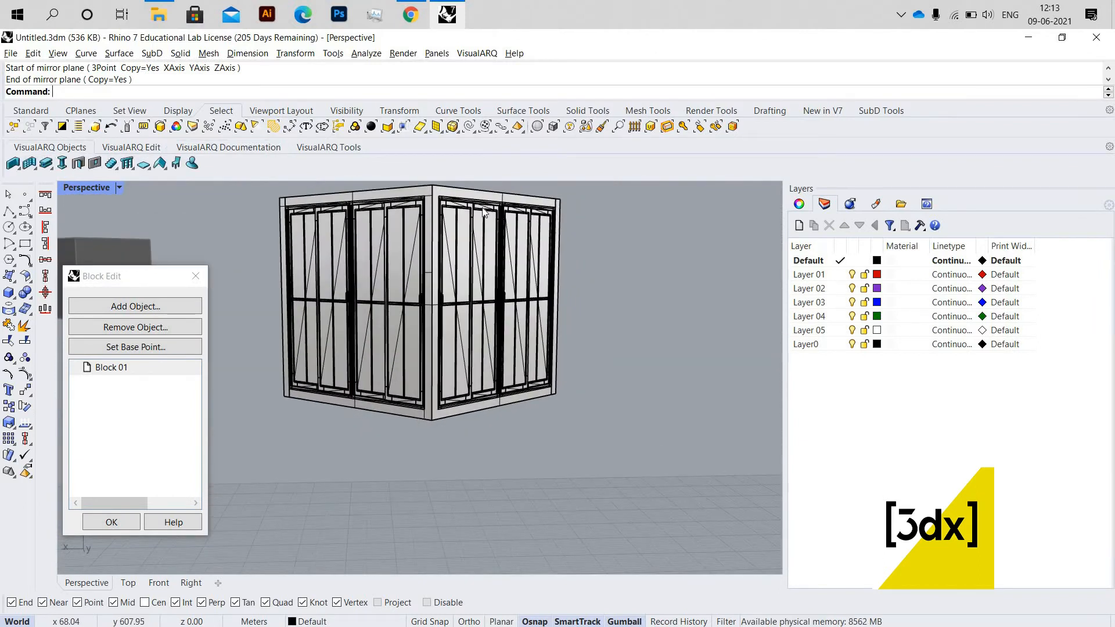
scroll(511, 325, up, 5)
scroll(447, 344, down, 7)
right_drag(276, 343, 371, 398)
scroll(408, 373, down, 7)
scroll(372, 397, up, 5)
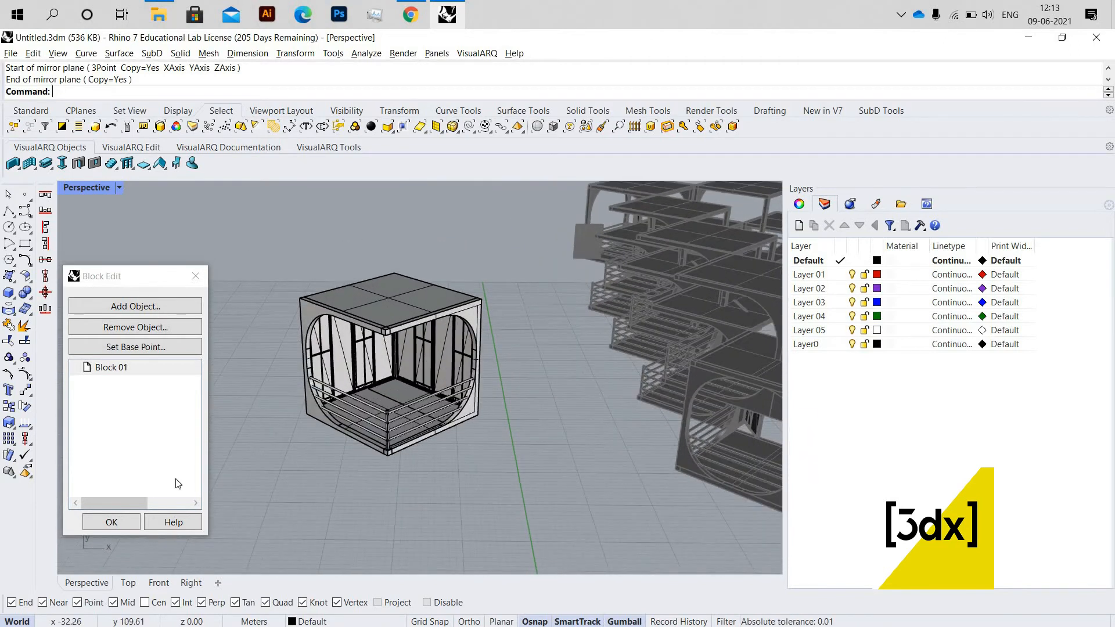
scroll(374, 399, down, 6)
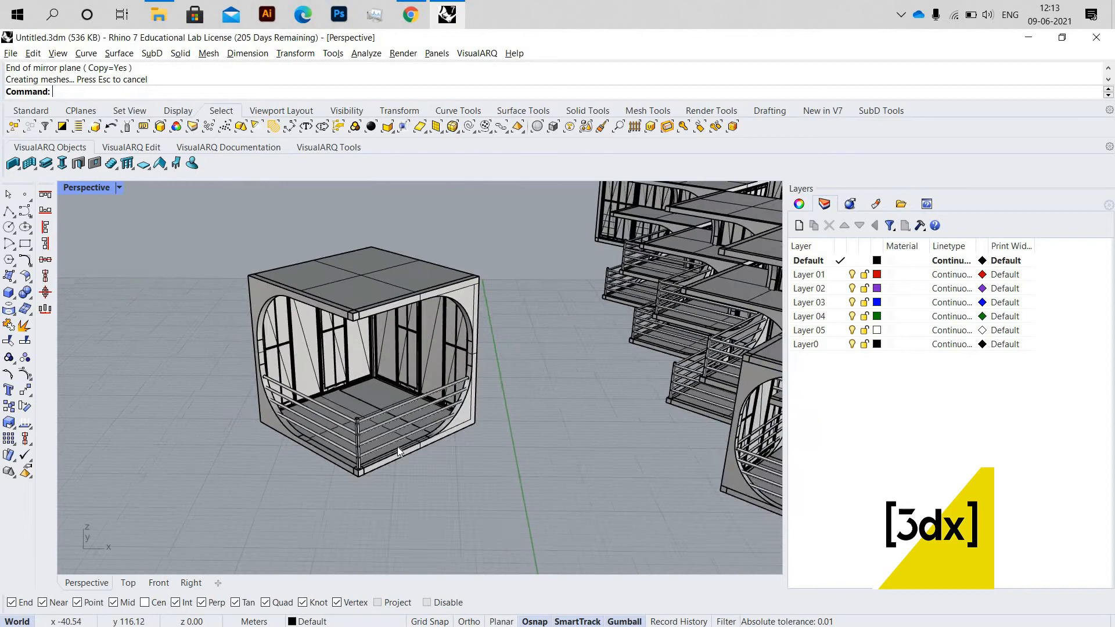
Examine the stacked module cluster and the standalone module from several angles
right_drag(340, 395, 348, 371)
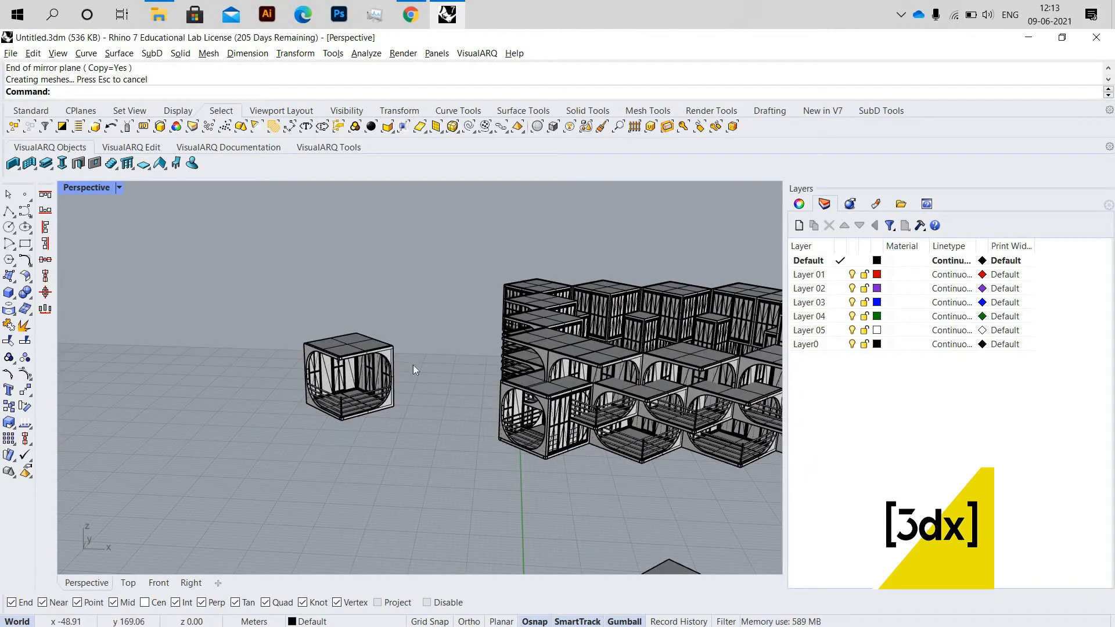
scroll(447, 360, up, 5)
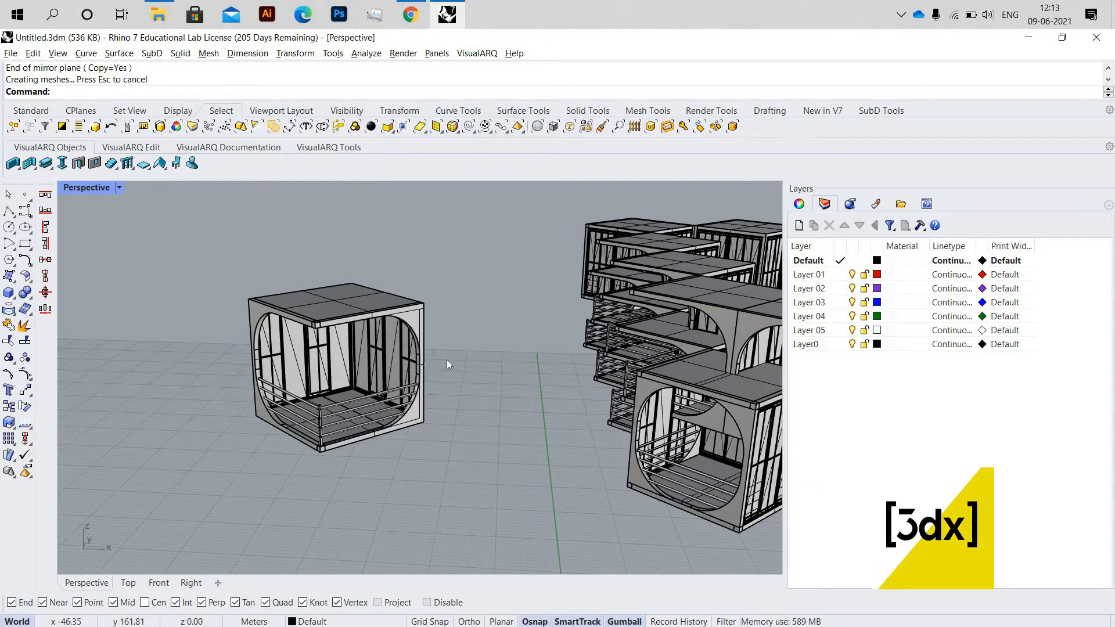
scroll(446, 380, down, 4)
right_drag(446, 380, 384, 369)
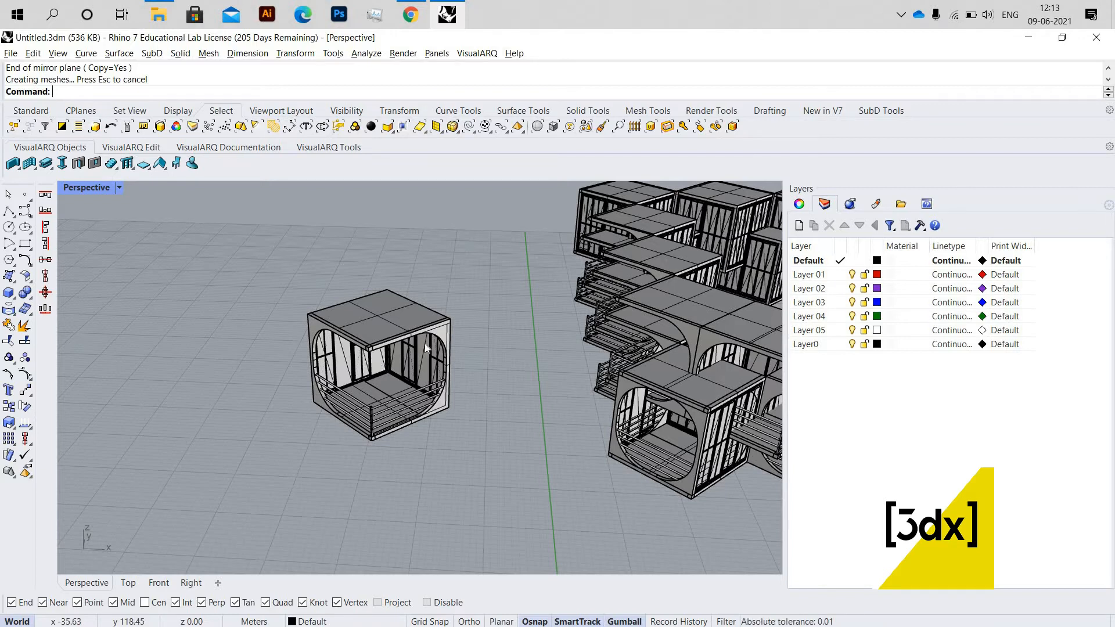
scroll(562, 372, down, 8)
right_drag(562, 372, 542, 375)
scroll(547, 378, up, 6)
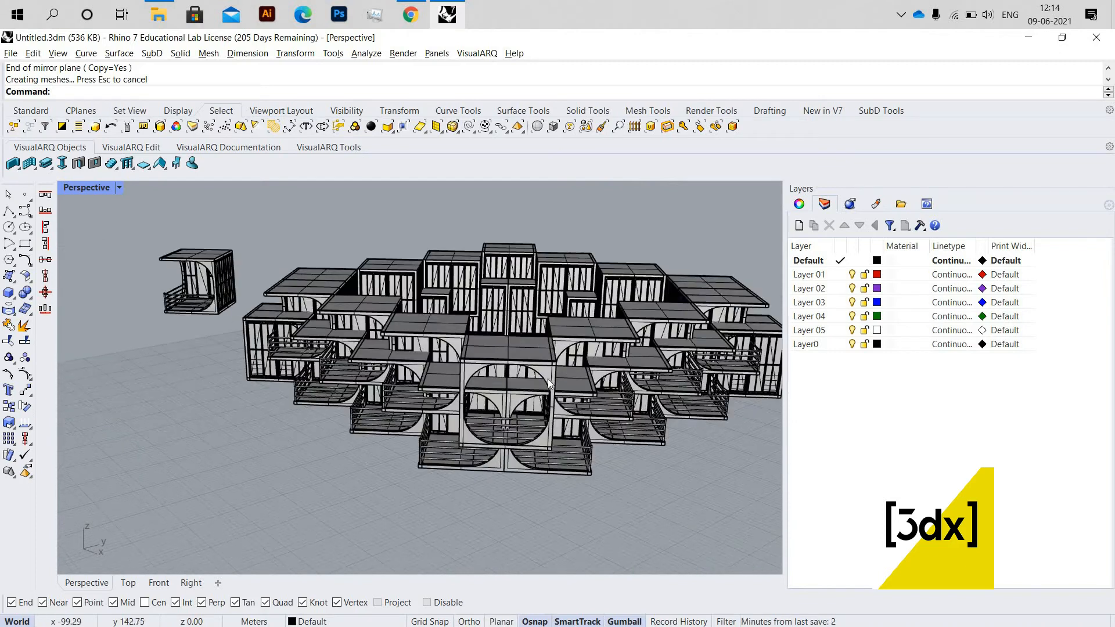
scroll(549, 381, up, 3)
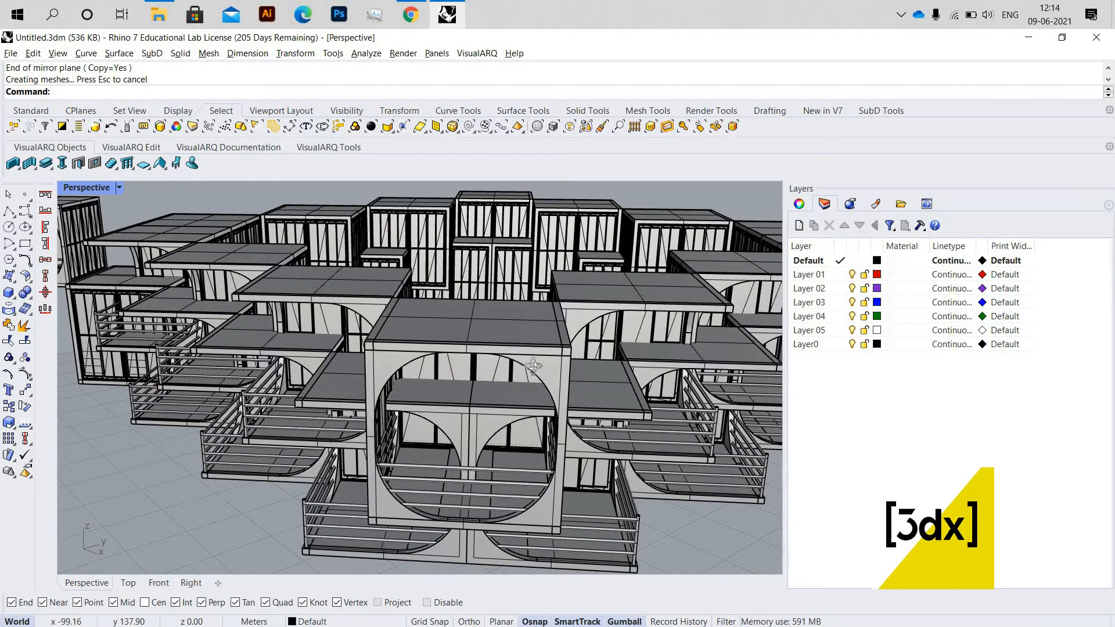
right_drag(483, 342, 585, 380)
scroll(584, 378, down, 3)
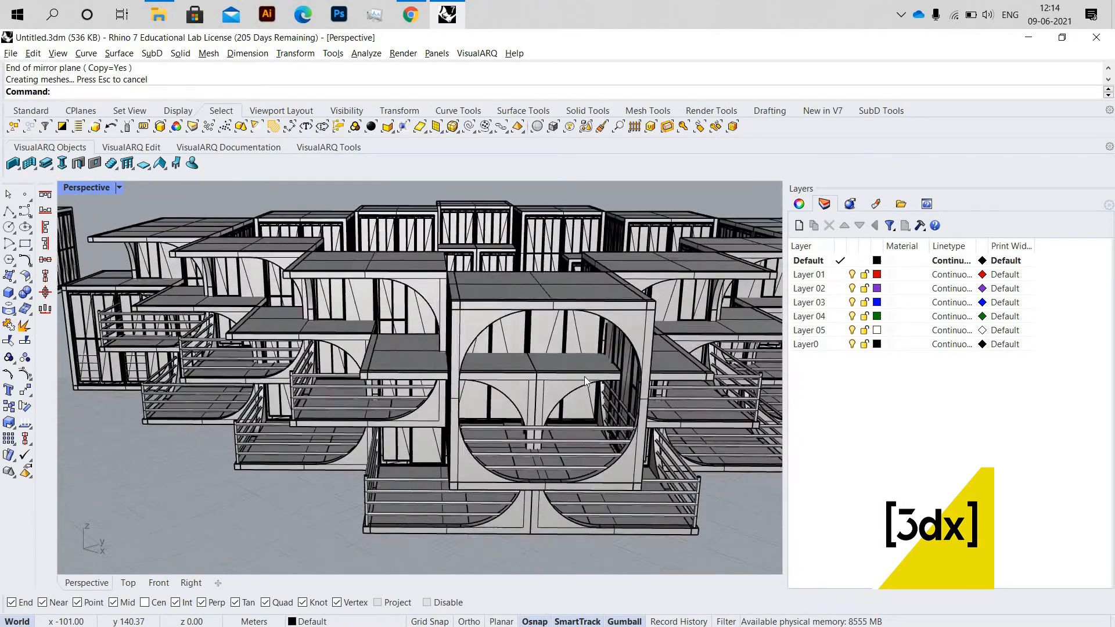
scroll(525, 396, down, 3)
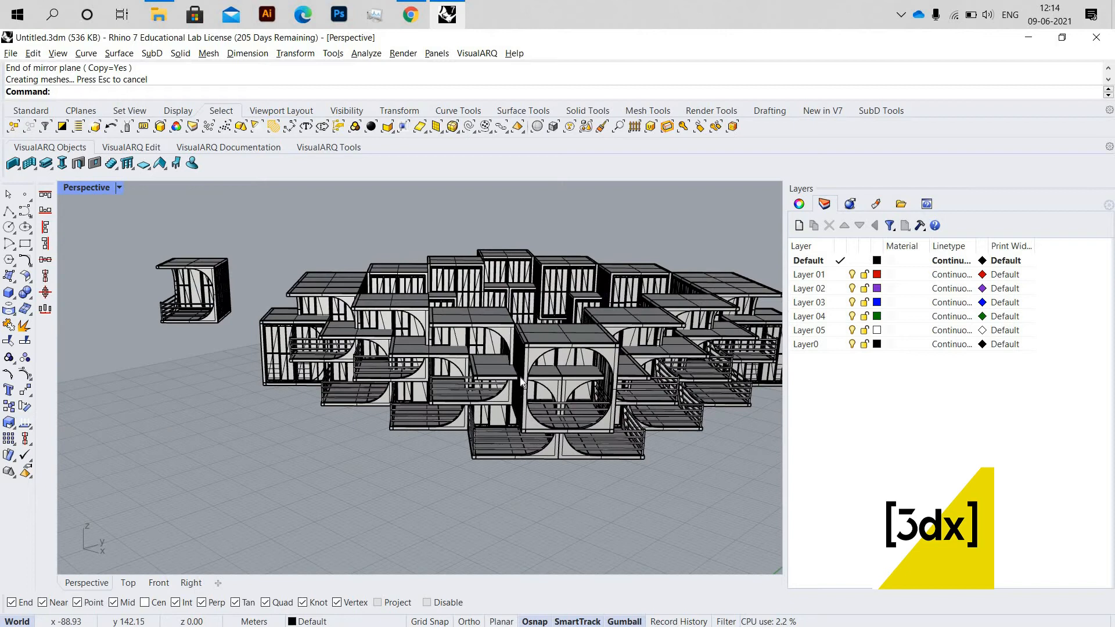
scroll(526, 378, up, 2)
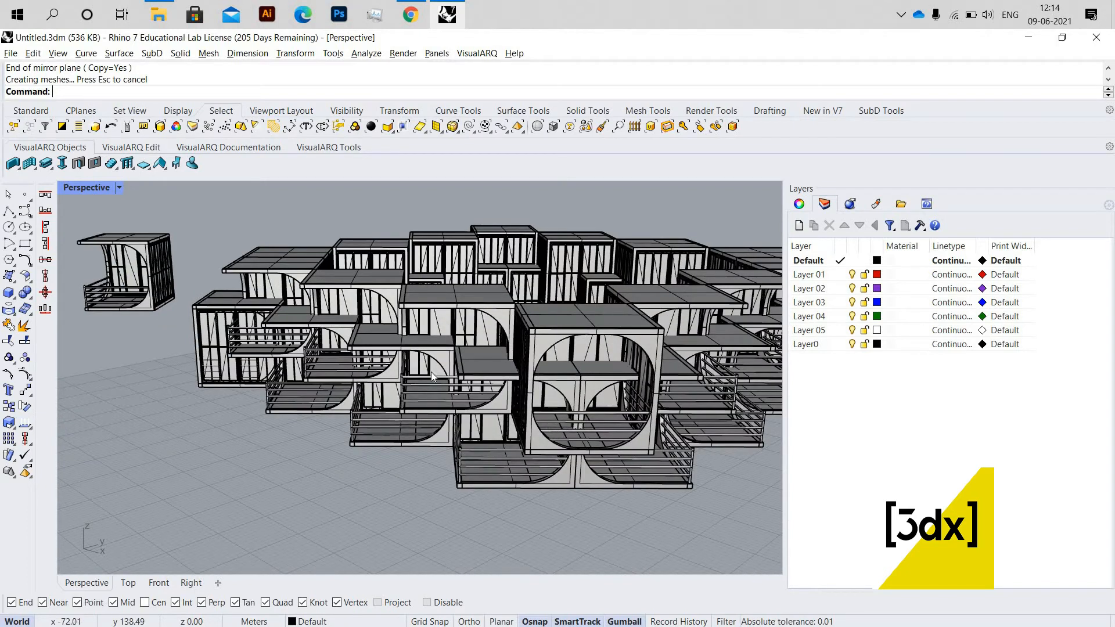
scroll(543, 384, down, 6)
right_drag(296, 384, 465, 387)
scroll(394, 380, up, 6)
right_drag(253, 351, 365, 399)
scroll(291, 346, up, 6)
mouse_move(368, 350)
right_down()
mouse_move(319, 333)
mouse_move(361, 343)
right_up()
scroll(339, 308, down, 10)
scroll(339, 309, up, 9)
Open the standalone module's block for editing with BlockEdit
click(339, 308)
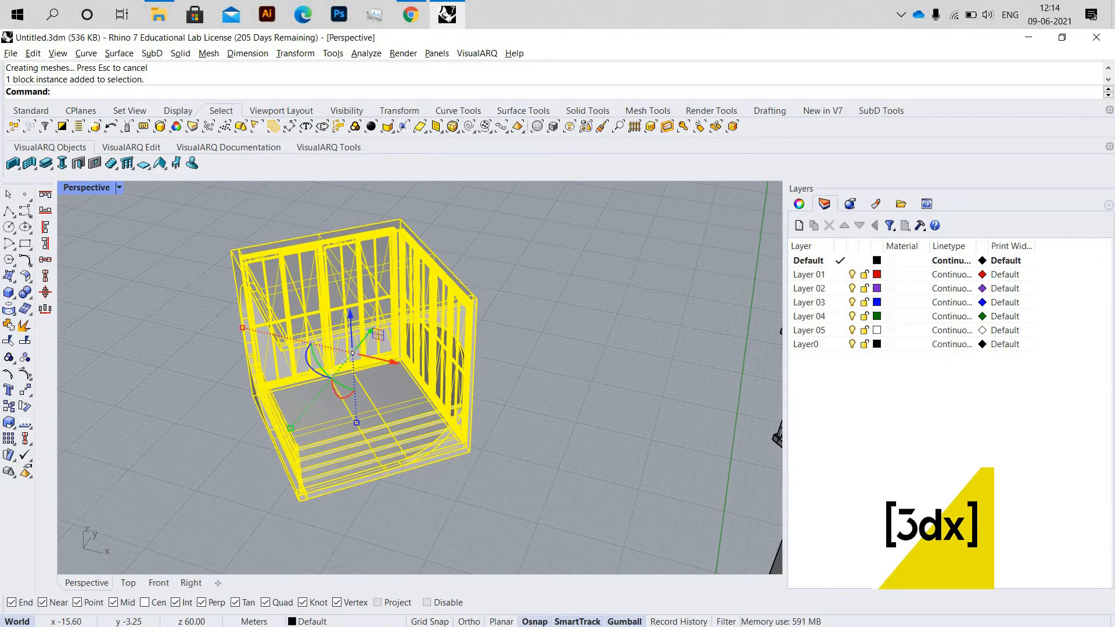
text(BlockEdit)
key(Return)
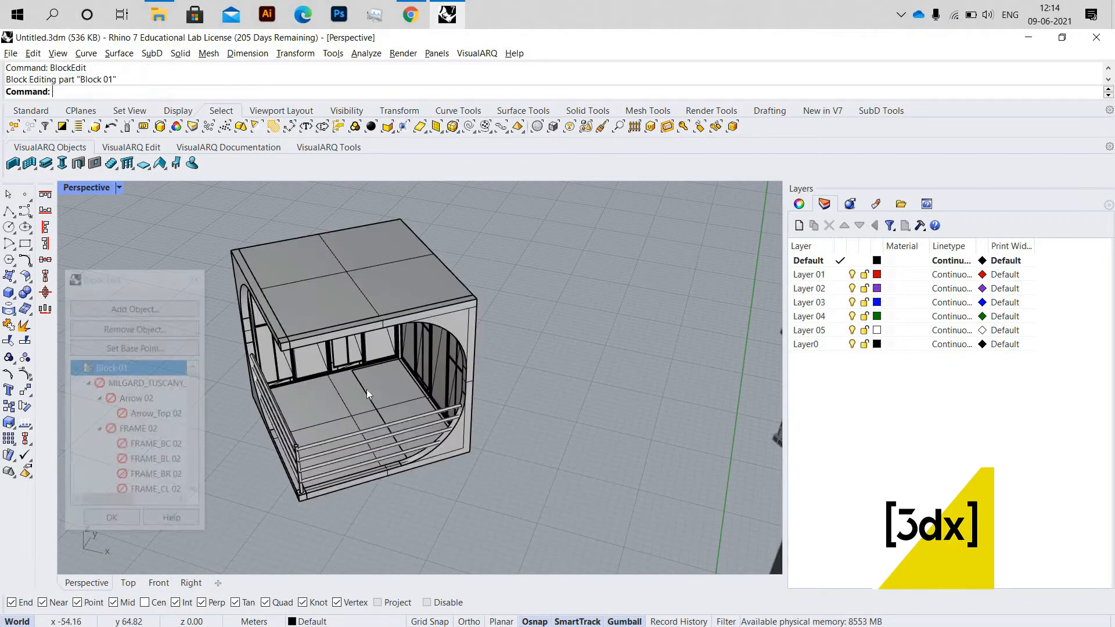
scroll(376, 413, down, 3)
scroll(435, 406, up, 12)
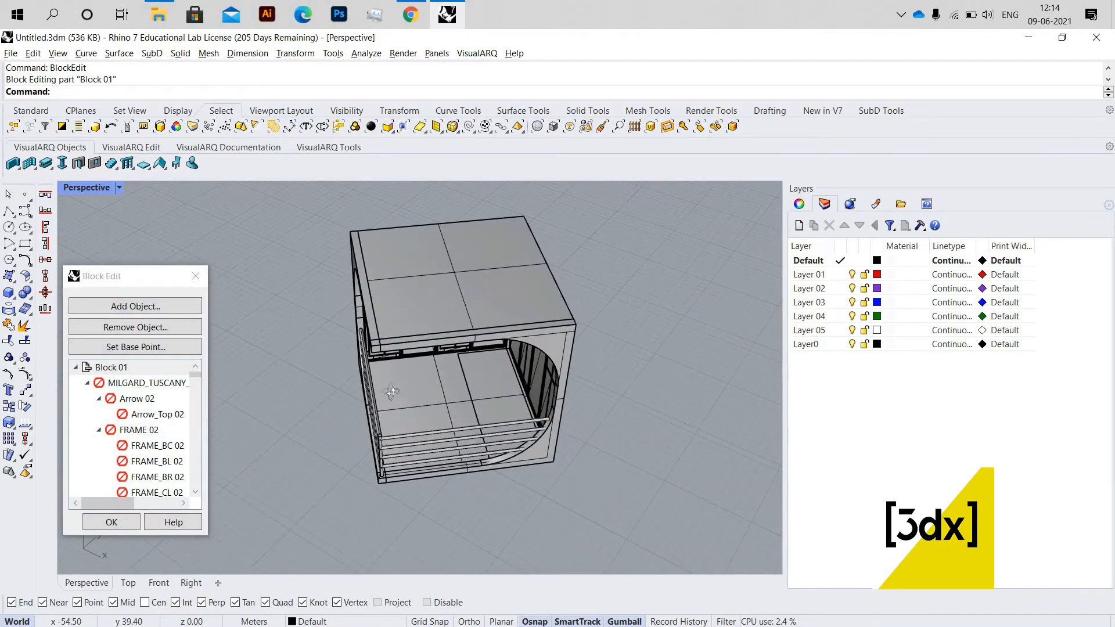
scroll(331, 330, up, 2)
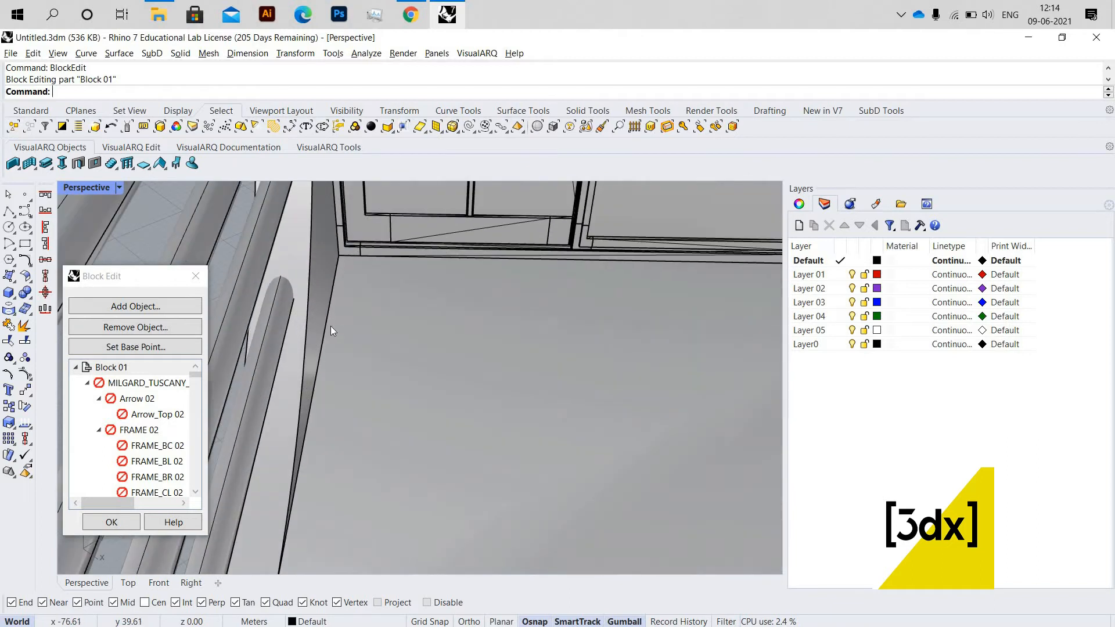
key(Return)
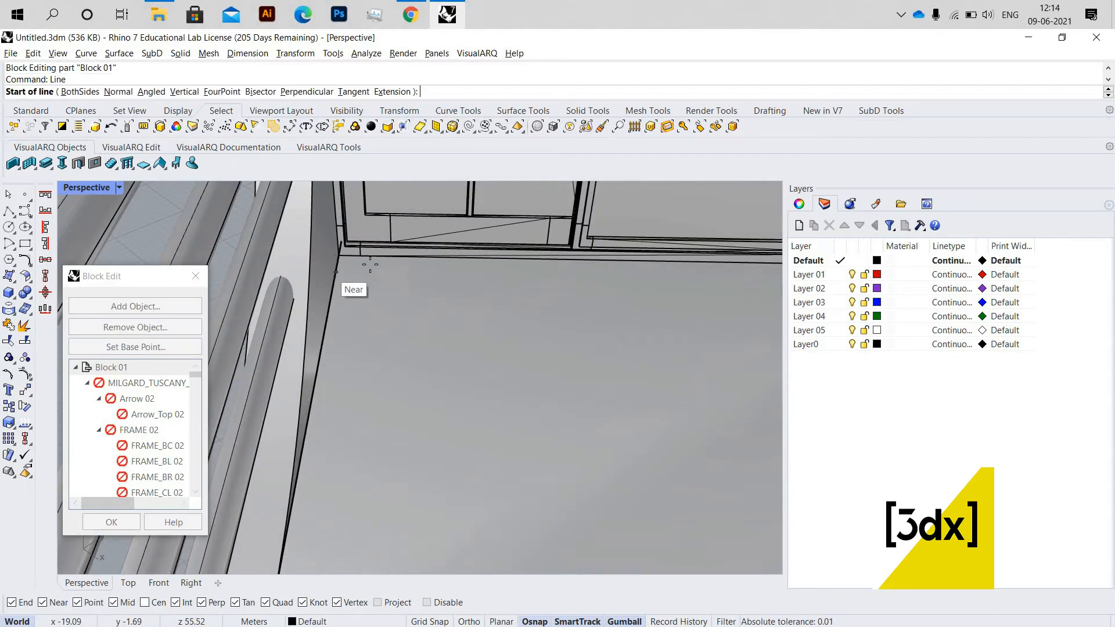
click(338, 256)
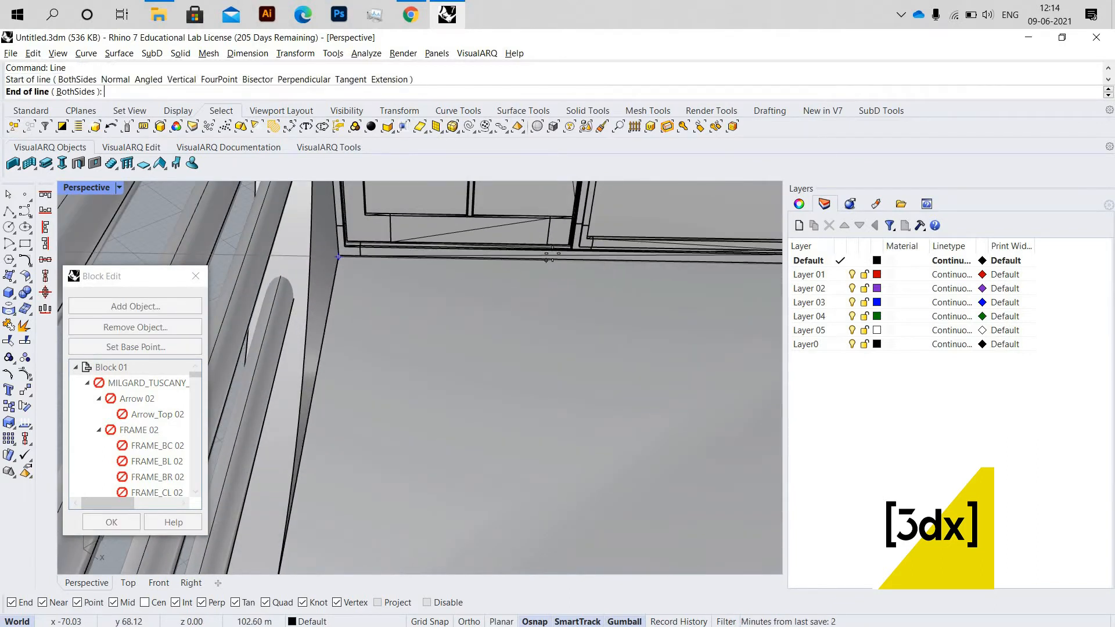
scroll(552, 259, up, 5)
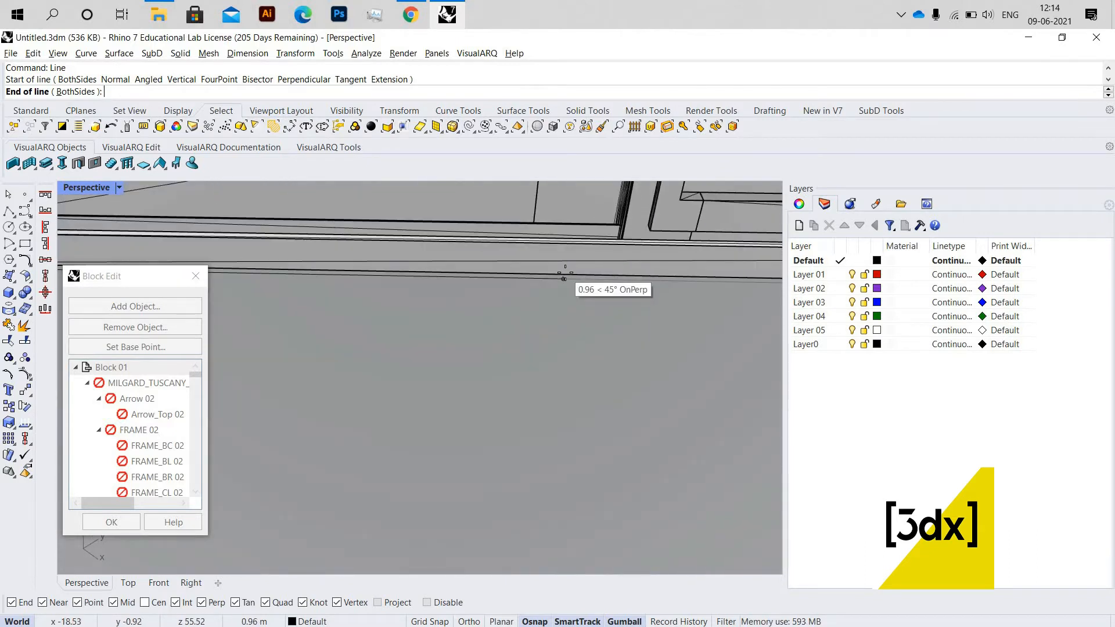
scroll(563, 278, down, 8)
key(Escape)
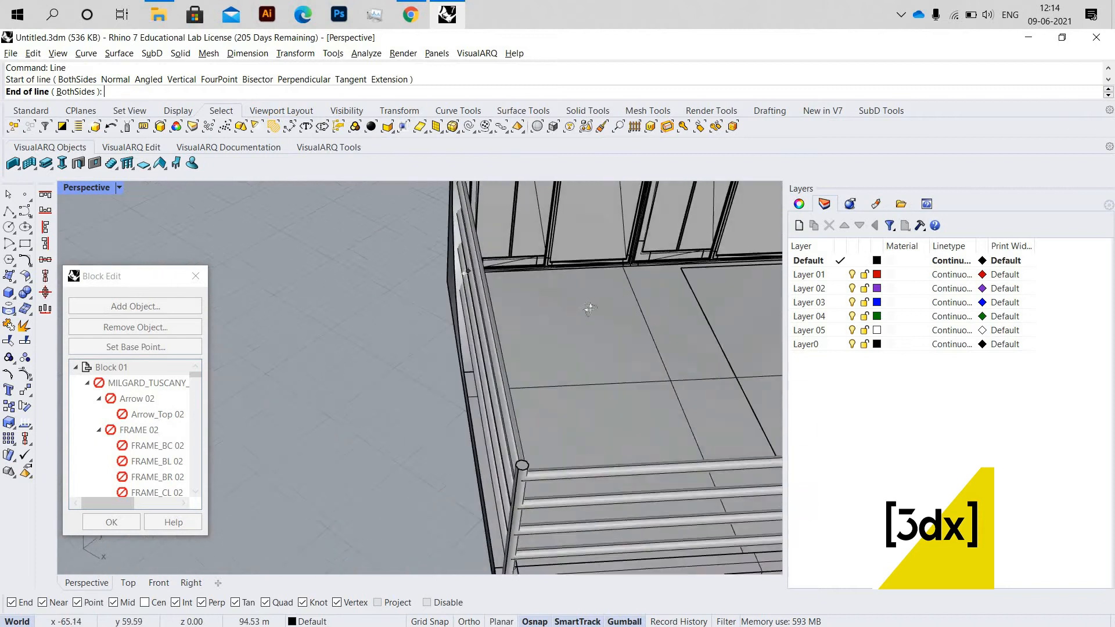
scroll(584, 259, up, 6)
click(370, 280)
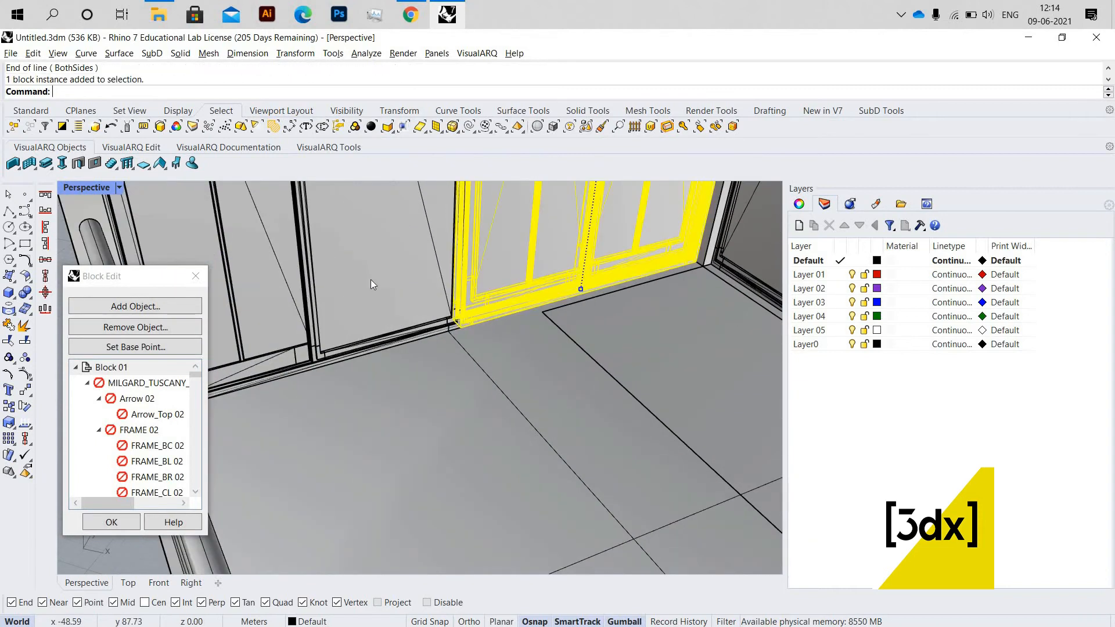
click(371, 270)
middle_click(370, 269)
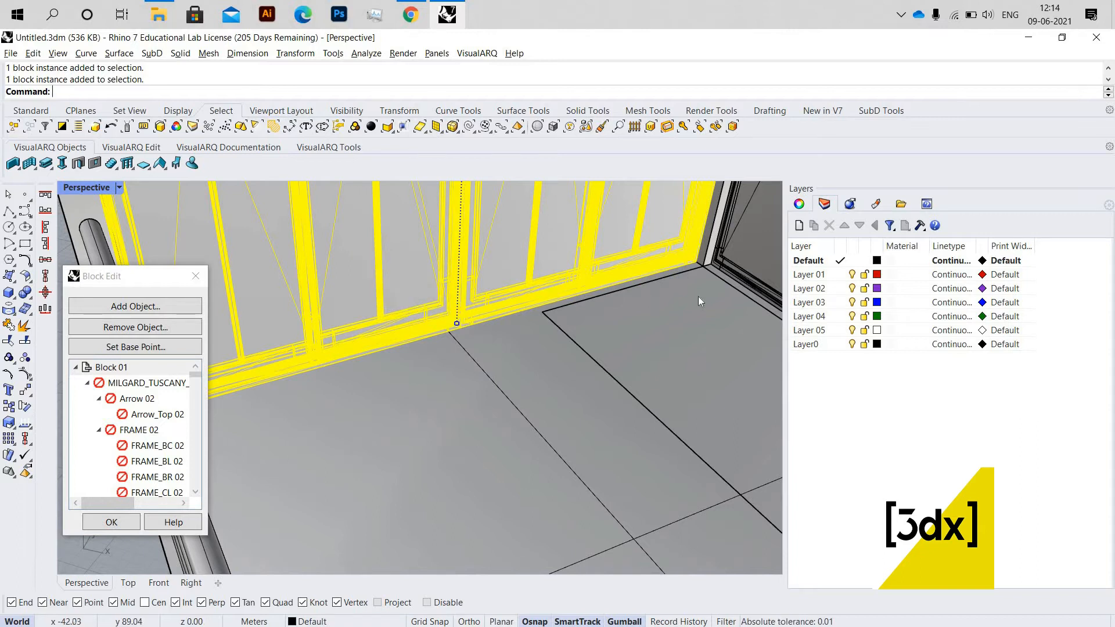
key(Escape)
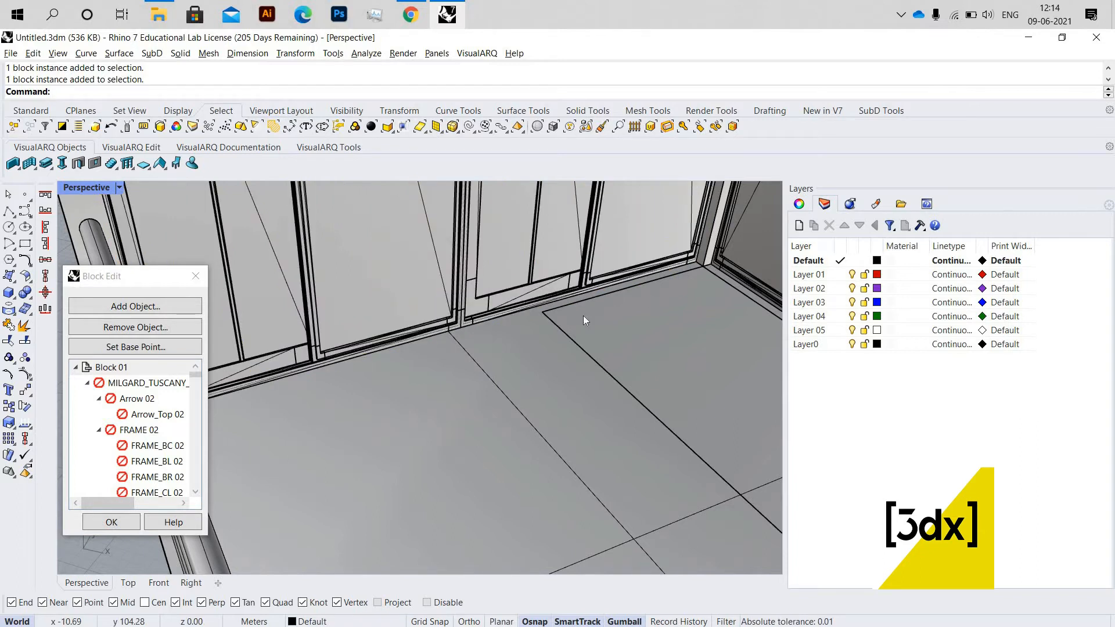
scroll(583, 316, down, 10)
mouse_move(487, 345)
right_down()
mouse_move(468, 362)
mouse_move(483, 358)
right_up()
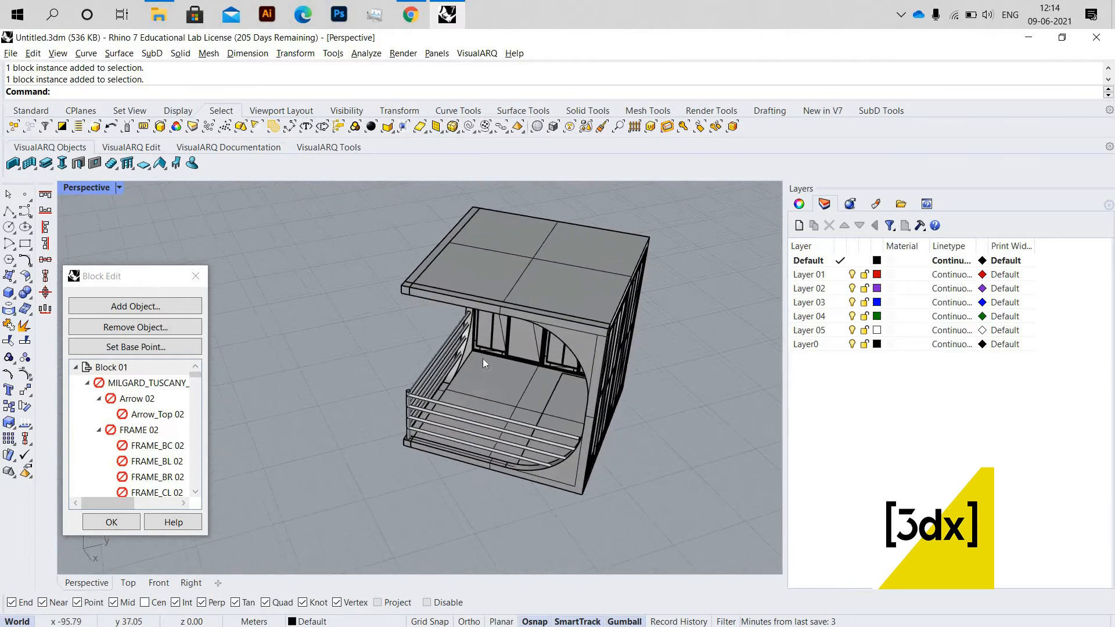
scroll(486, 352, up, 8)
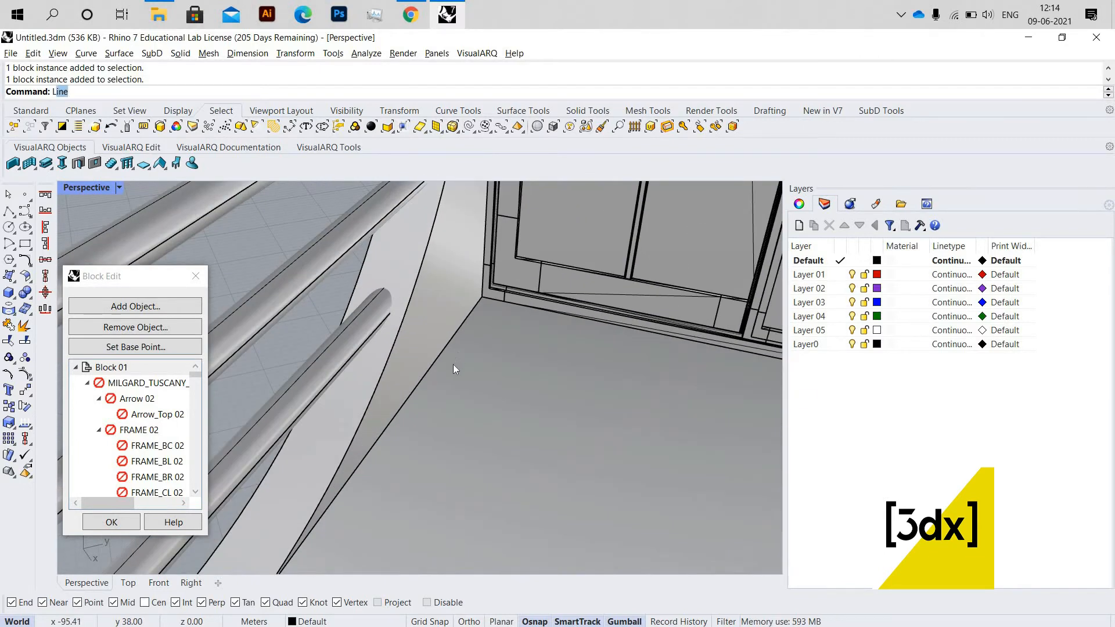
key(Return)
scroll(389, 395, down, 3)
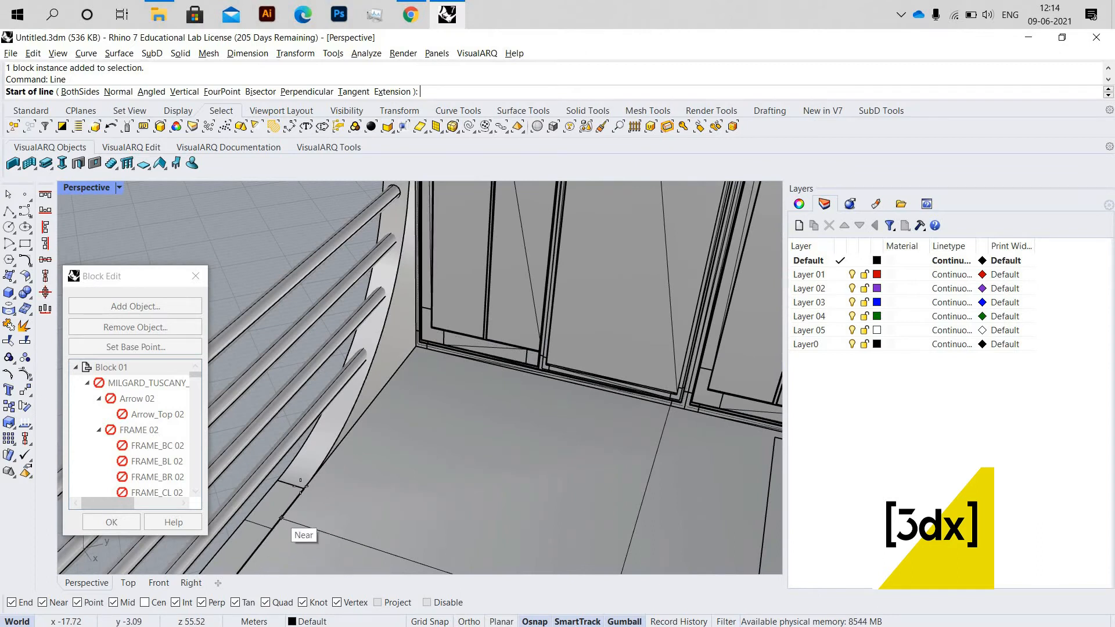
click(304, 488)
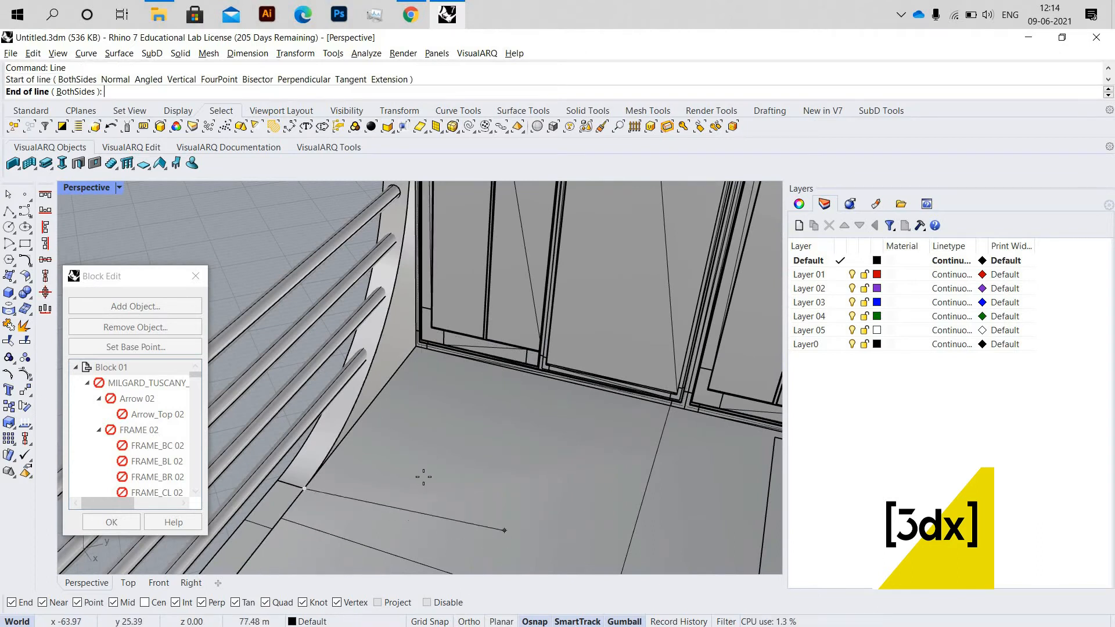
key(Escape)
scroll(409, 539, down, 10)
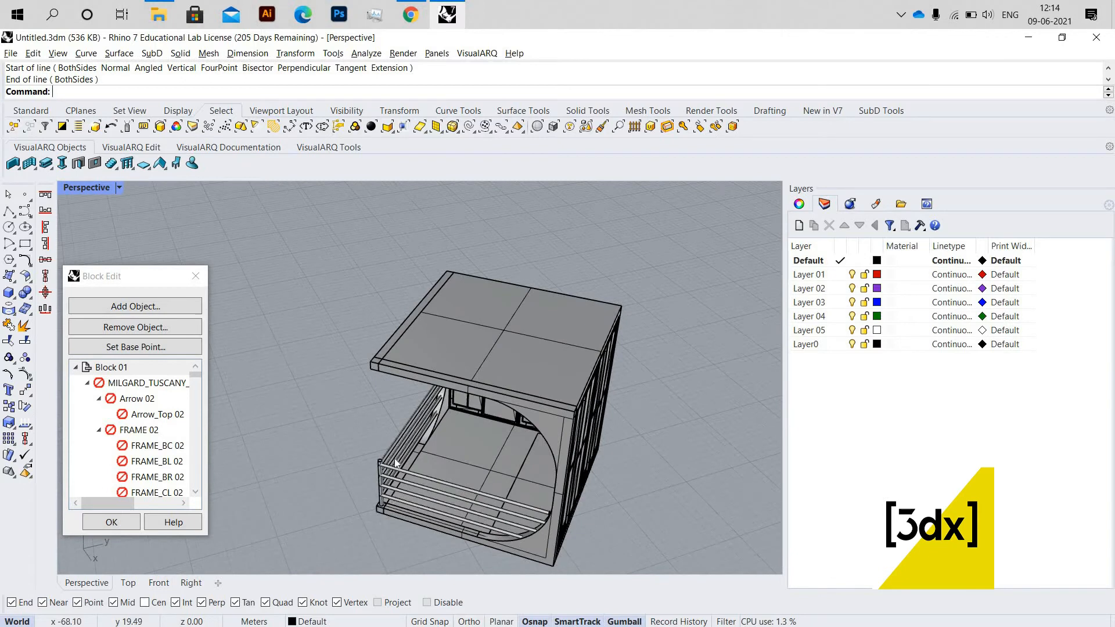
Draw a 0.5 m line along the balcony floor's inner edge, starting at the inner corner beside the railing's corner post
scroll(395, 459, up, 10)
scroll(581, 499, down, 10)
right_drag(581, 499, 18, 295)
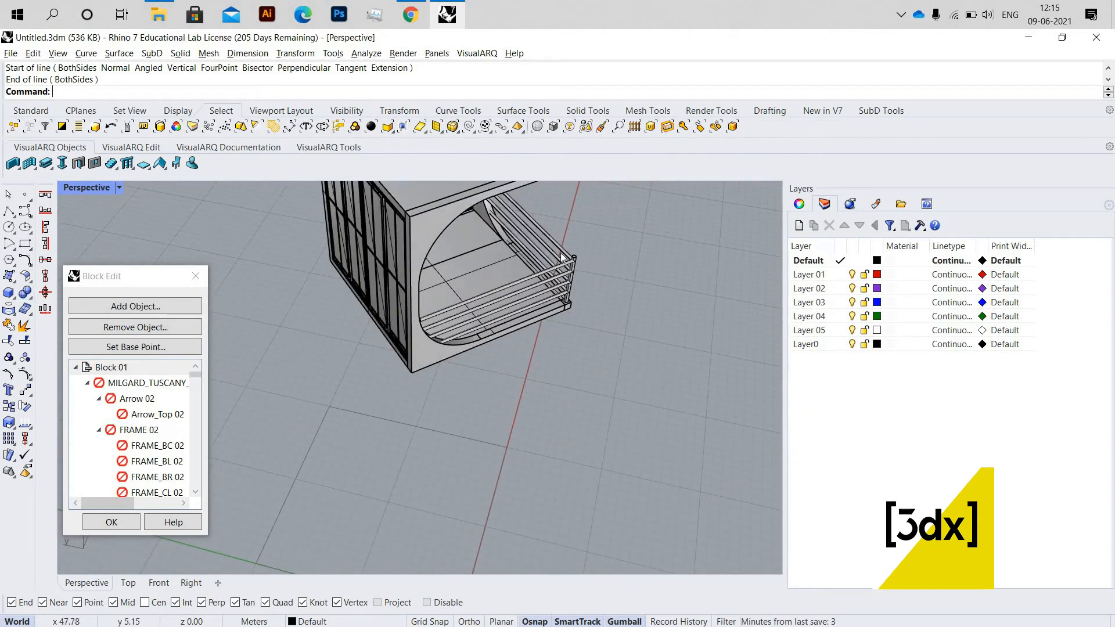
scroll(560, 253, up, 5)
scroll(557, 402, up, 4)
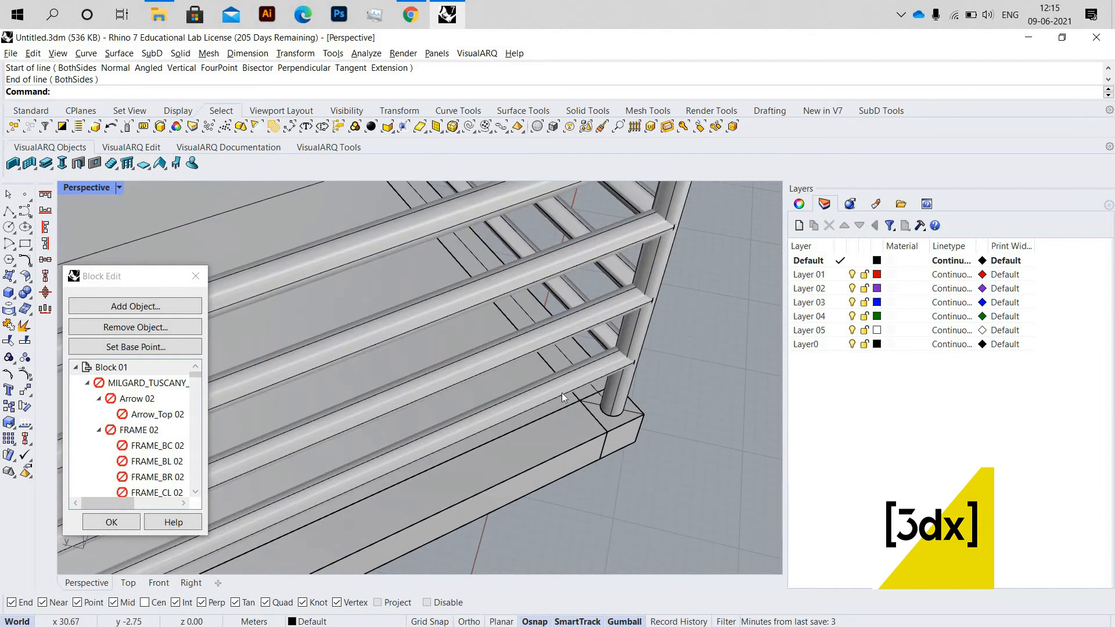
key(Return)
click(599, 401)
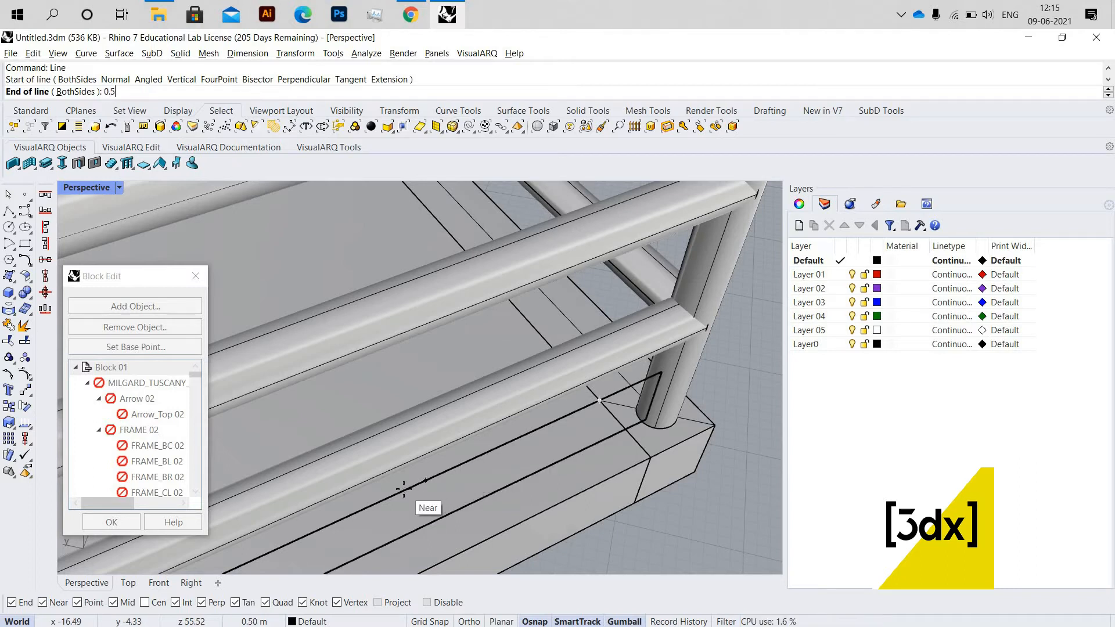
key(Return)
click(426, 481)
click(430, 481)
key(Return)
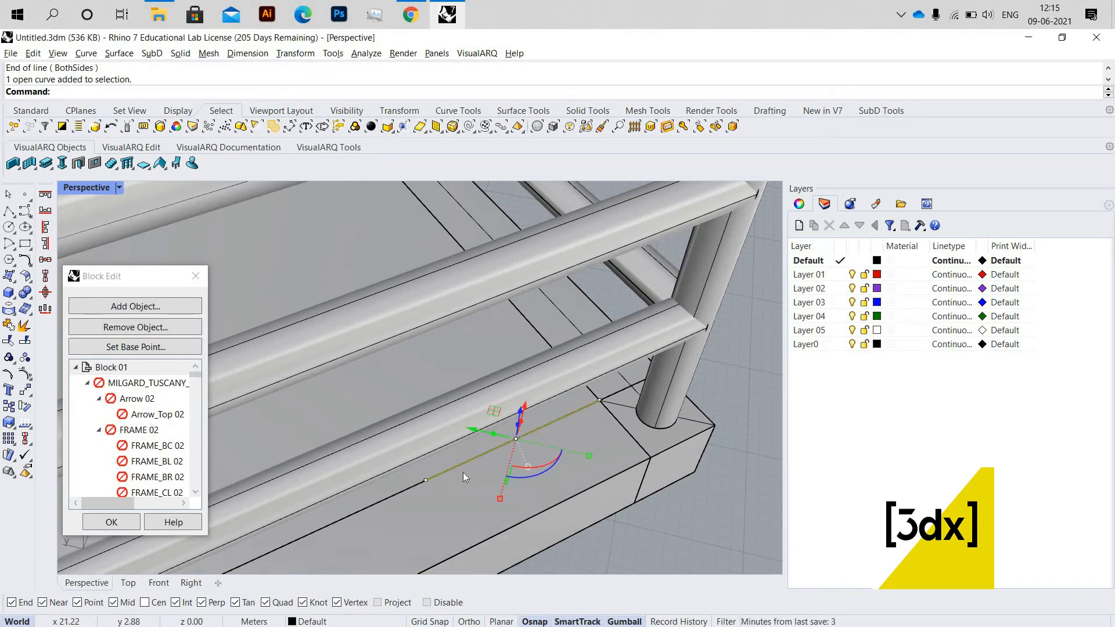
Extrude the 0.5 m line with ExtrudeCrv into a flat strip along the railing, setting the direction and length to the window-wall corner
text(ExtrudeCrv)
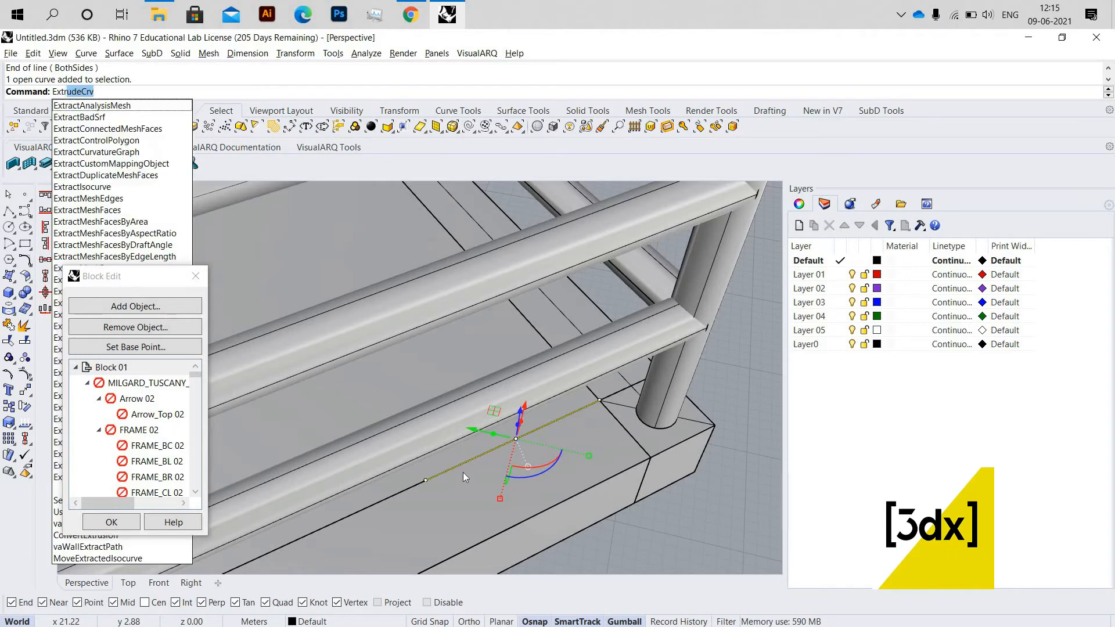
key(Return)
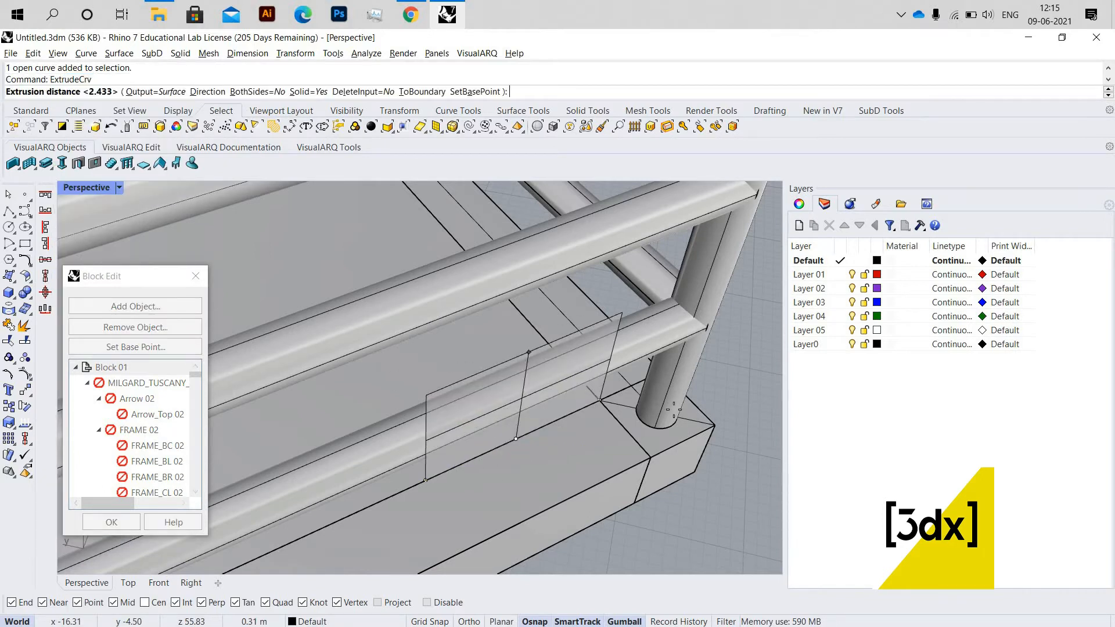
text(d)
key(Return)
click(600, 413)
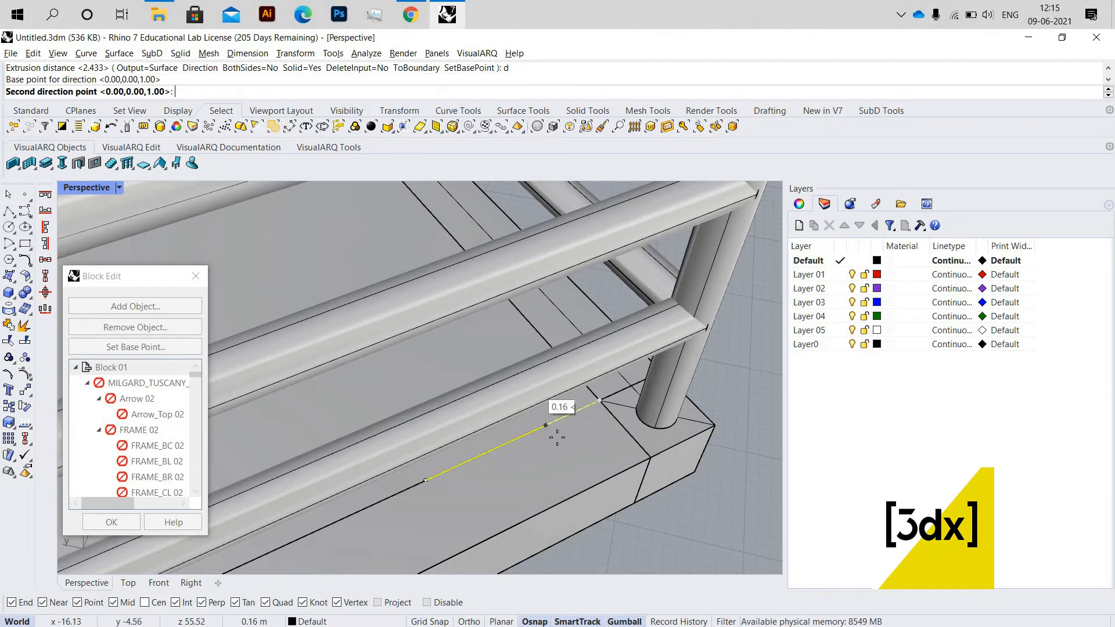
scroll(557, 437, down, 8)
scroll(465, 215, up, 6)
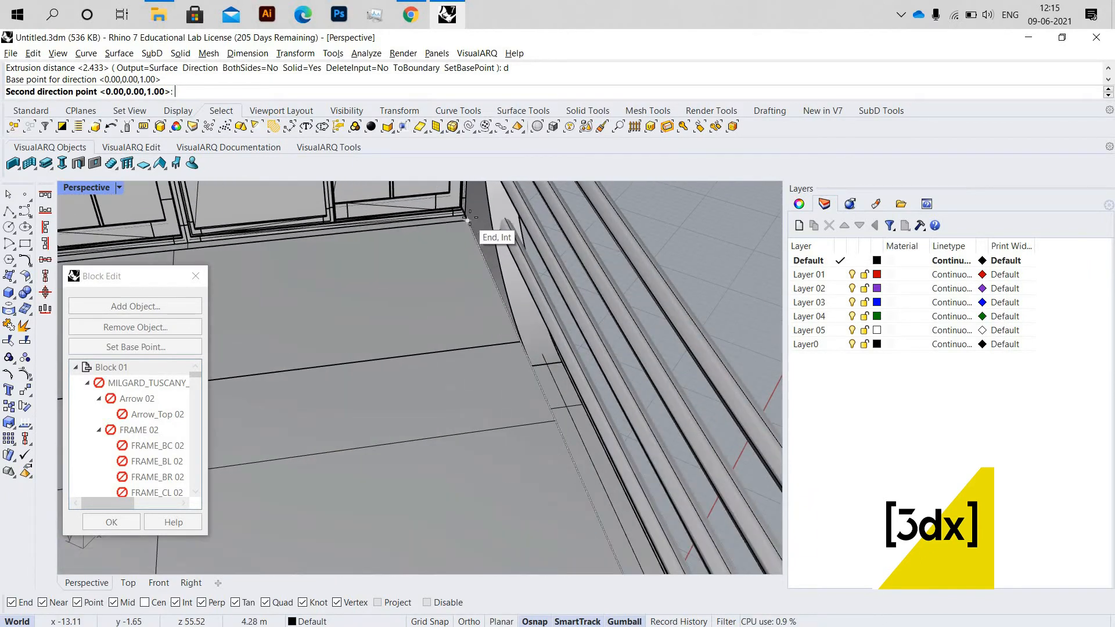
click(468, 221)
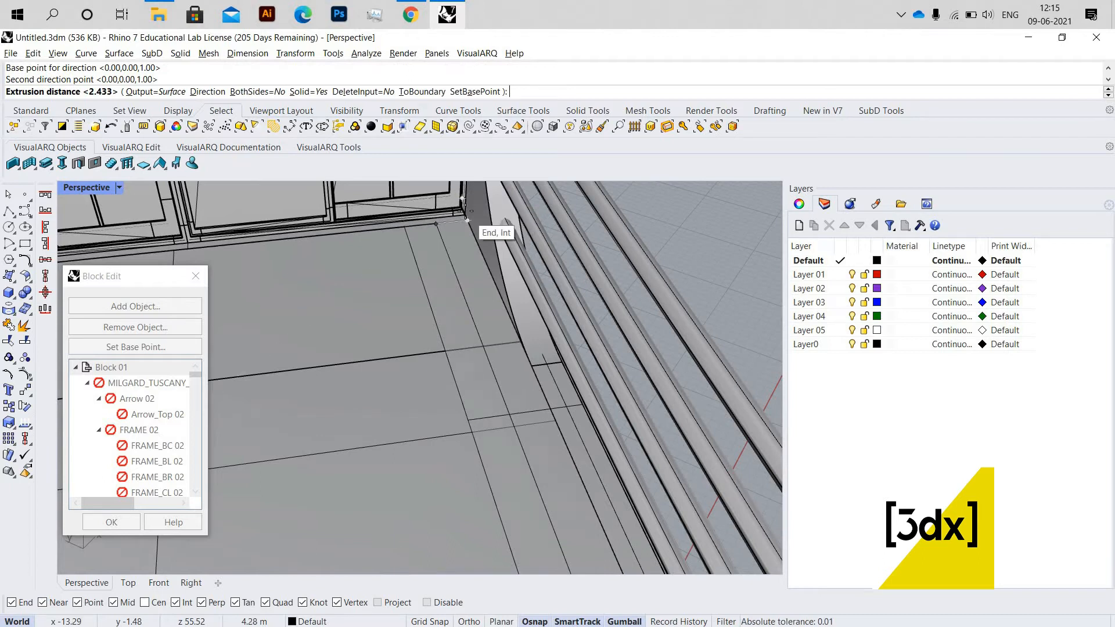
click(466, 214)
Copy the extruded floor strip from its inner corner to a point farther along the adjacent railing's floor edge
scroll(557, 494, down, 8)
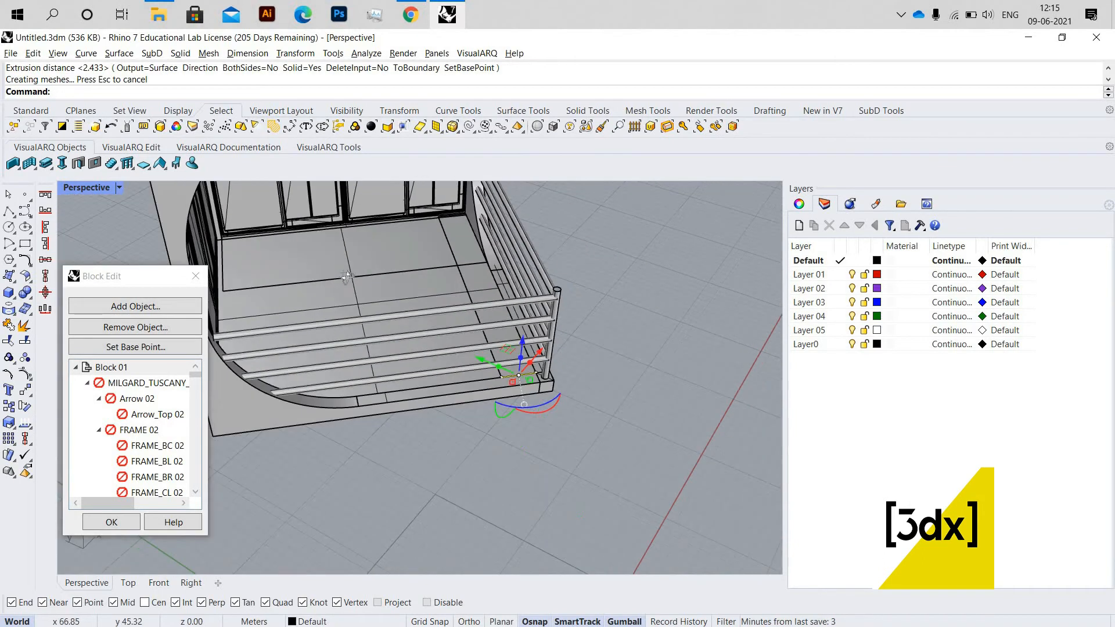
right_drag(556, 495, 500, 298)
click(500, 303)
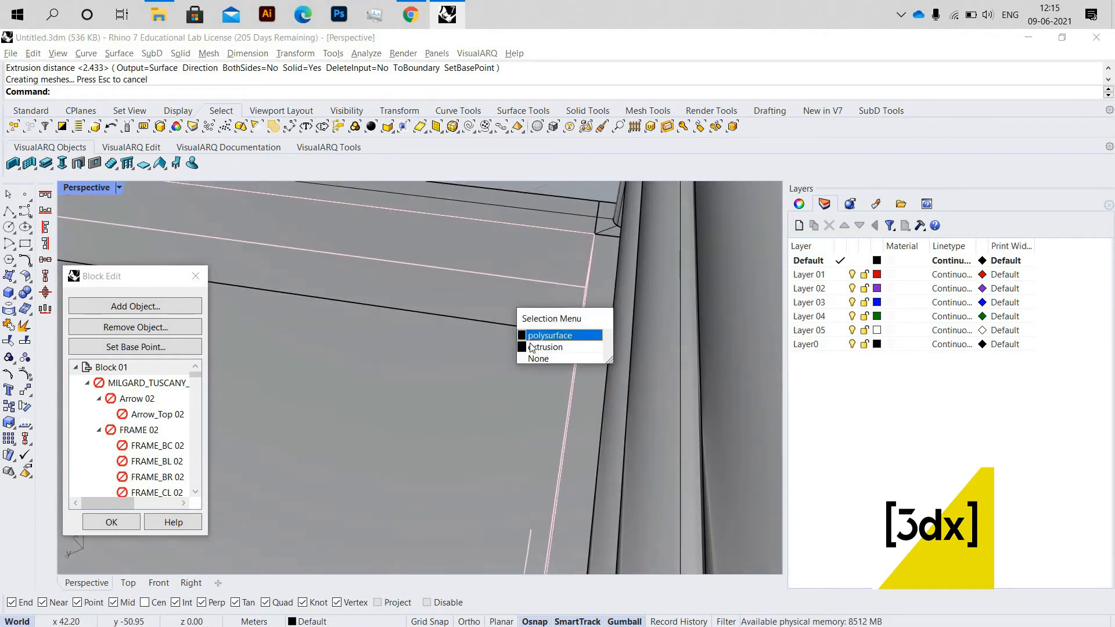
click(533, 347)
text(Copy)
key(Return)
click(580, 335)
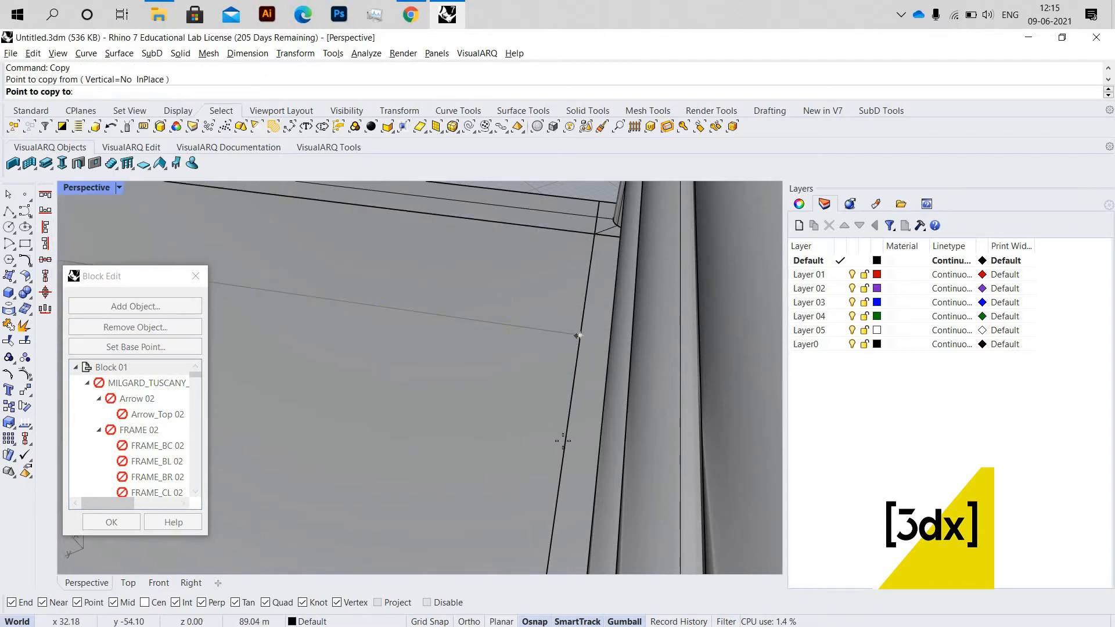
click(549, 490)
key(Return)
Rotate the copied strip to run along the adjacent railing and move its corner against the first strip's inner corner
click(548, 490)
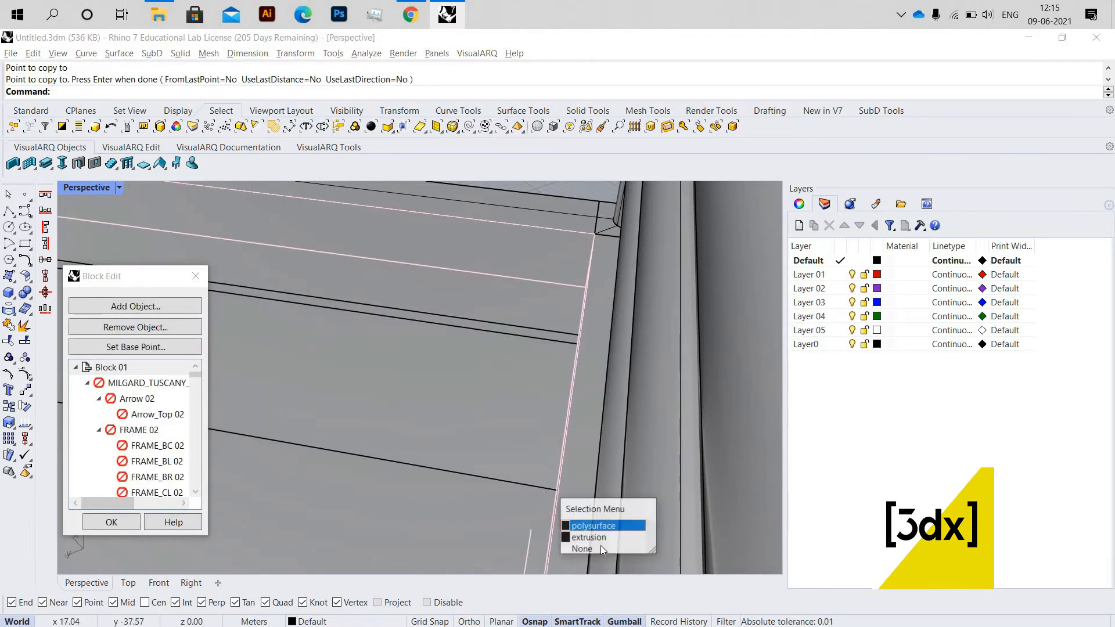
key(Return)
text(rotate)
key(Return)
click(559, 490)
click(568, 422)
click(578, 503)
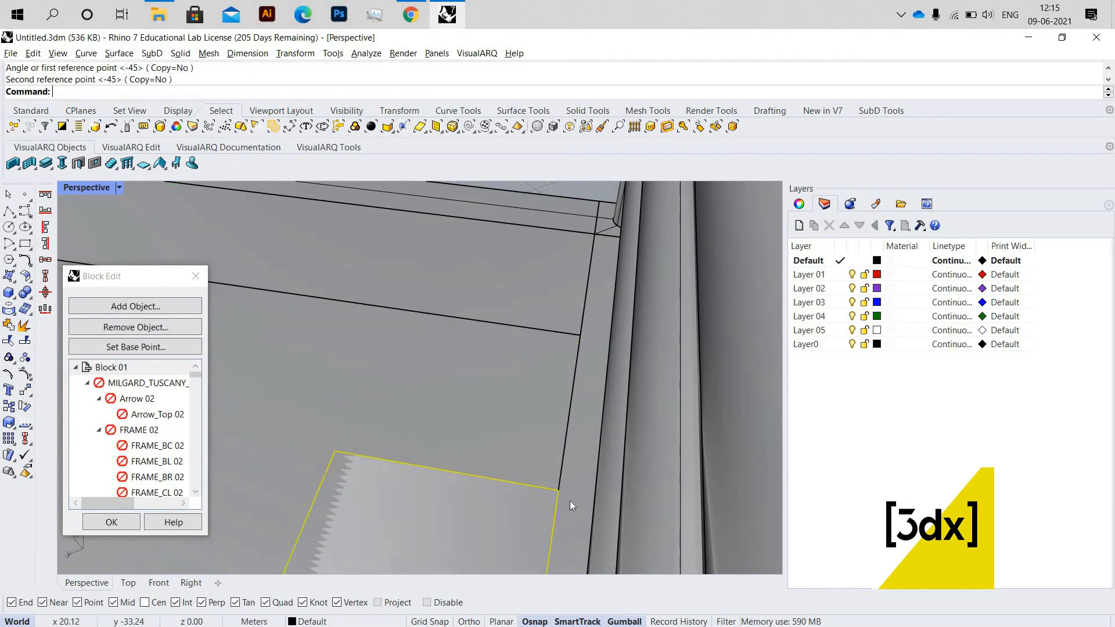
text(Mo)
key(Return)
click(558, 489)
click(571, 327)
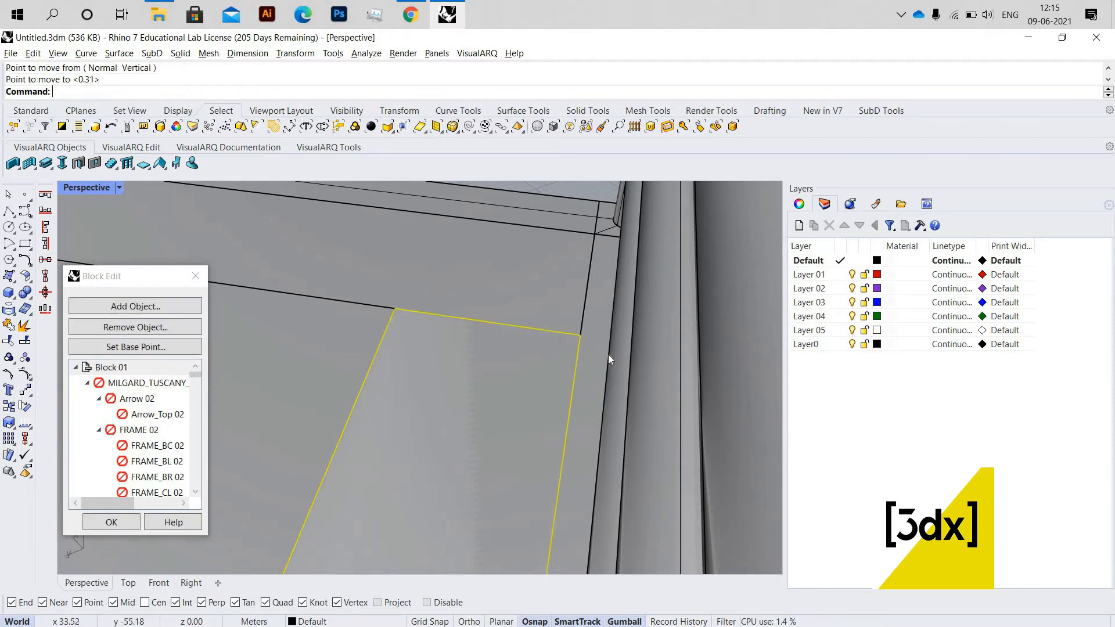
Shorten the rotated strip with Scale1D from its corner end so its far end meets the window wall
scroll(608, 354, down, 10)
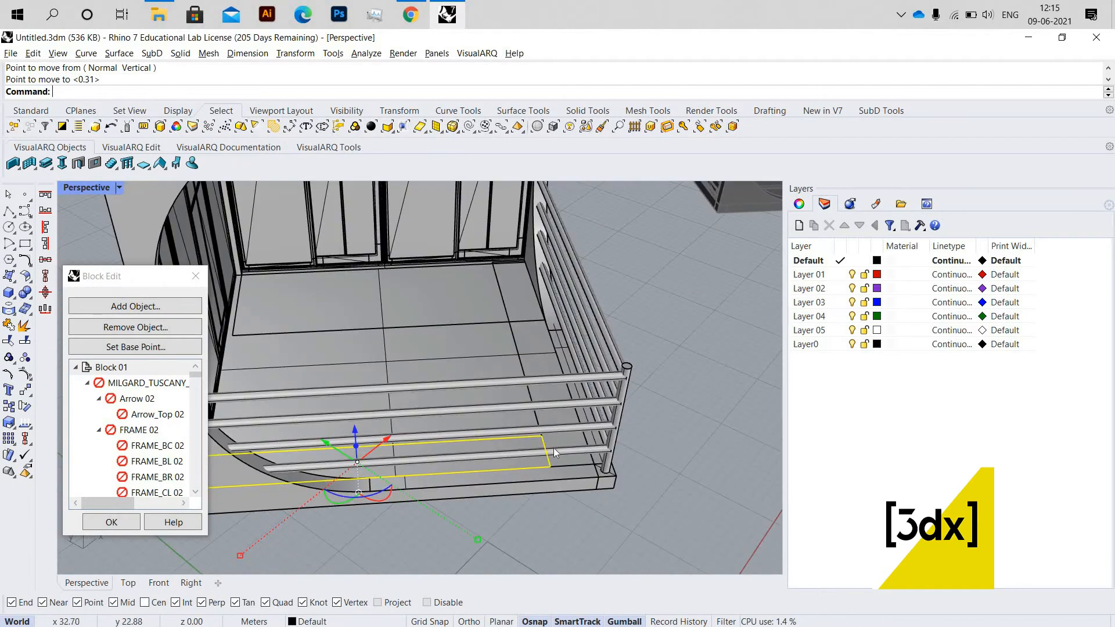
scroll(521, 465, down, 10)
scroll(521, 466, up, 6)
text(Scale1D)
scroll(519, 465, up, 8)
key(Return)
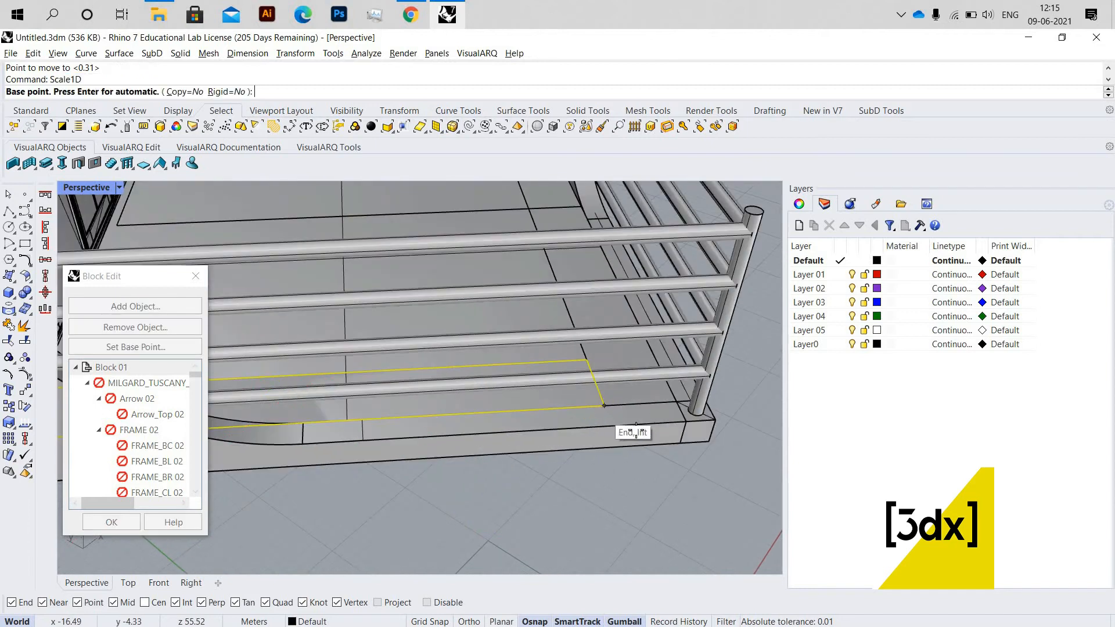
click(636, 430)
scroll(637, 430, down, 3)
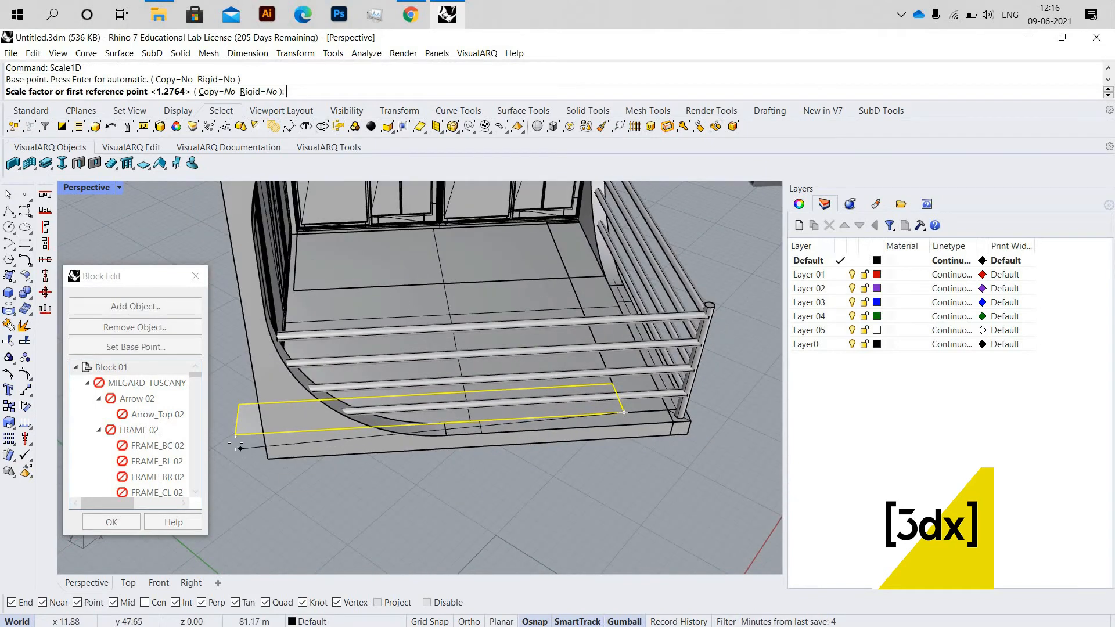
click(235, 436)
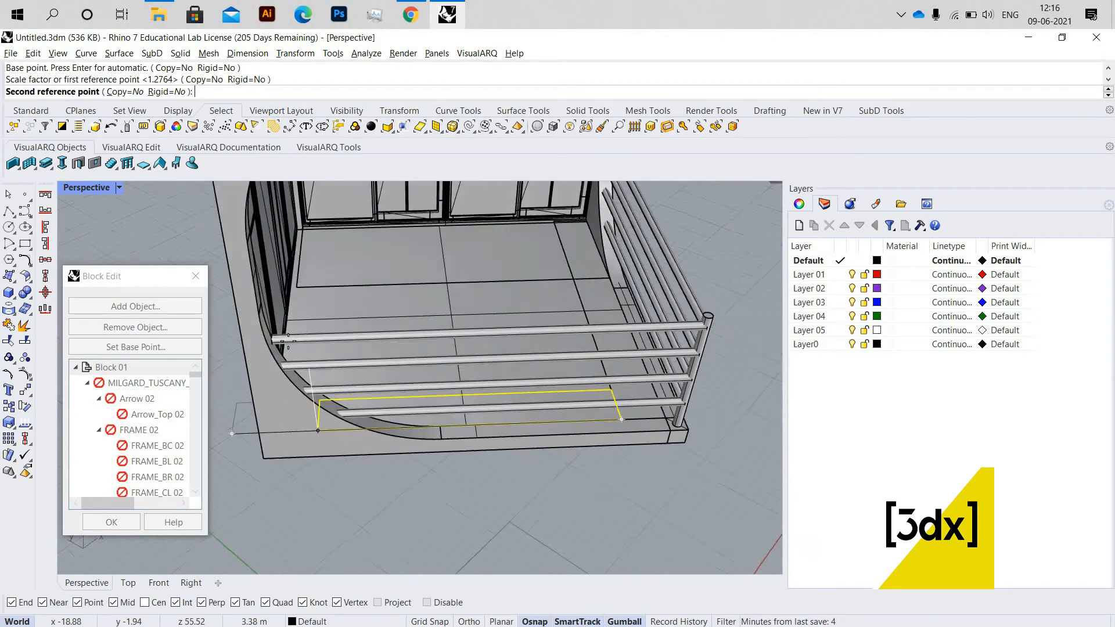
scroll(288, 342, up, 3)
scroll(312, 317, up, 4)
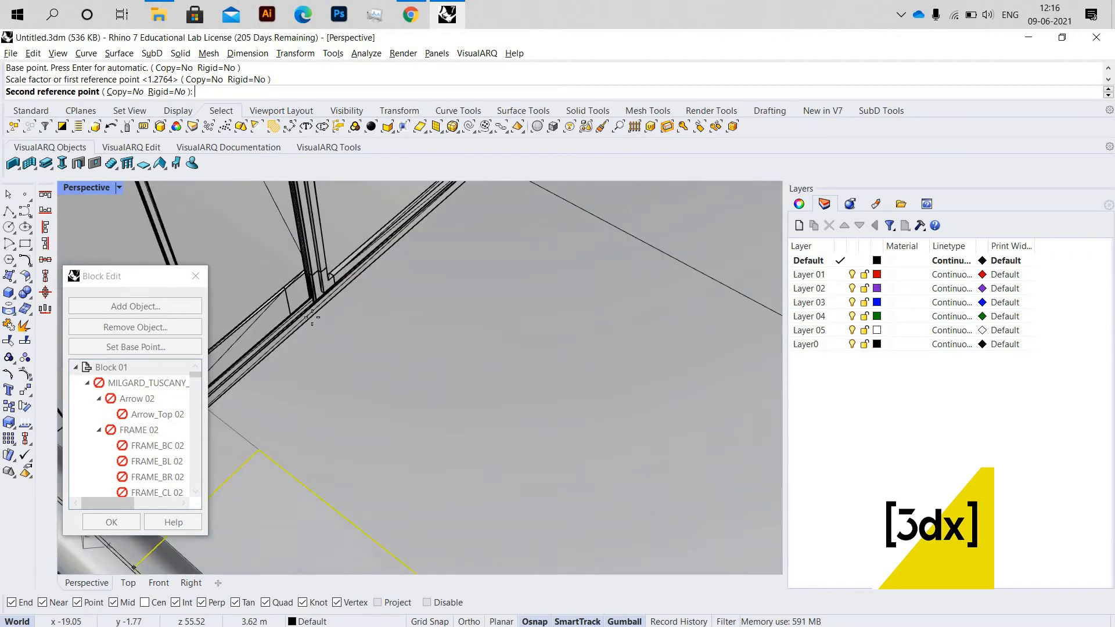
scroll(322, 334, down, 4)
right_drag(343, 331, 431, 286)
scroll(430, 286, up, 3)
scroll(340, 285, down, 5)
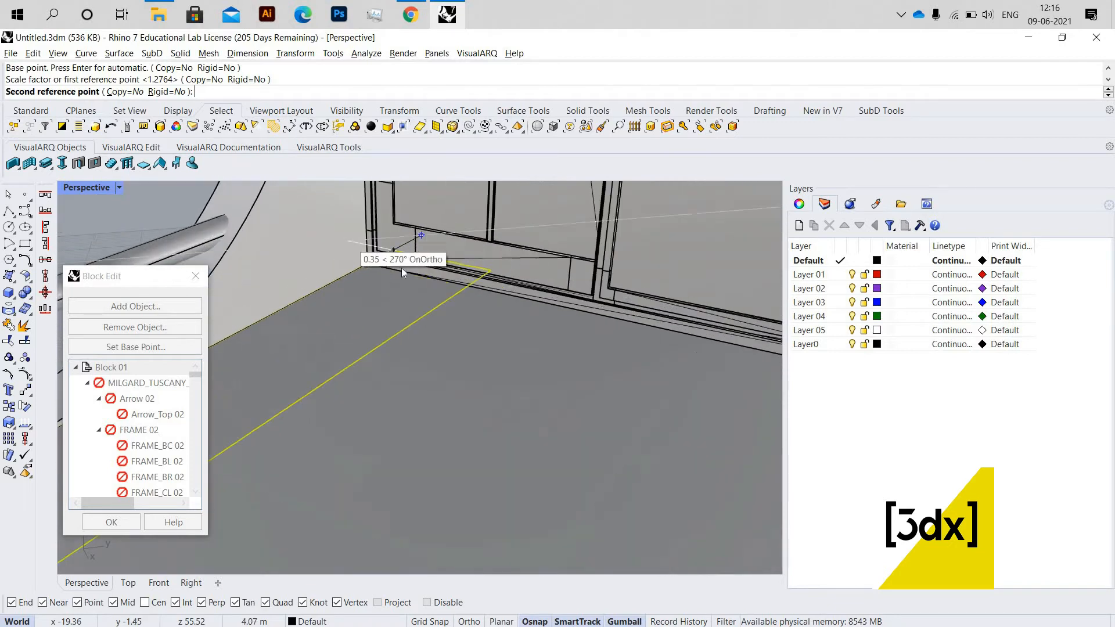
click(516, 289)
Try to thicken the shortened strip upward into a solid with OffsetSrf, using a distance of 0.25 and a flipped direction
scroll(386, 364, down, 5)
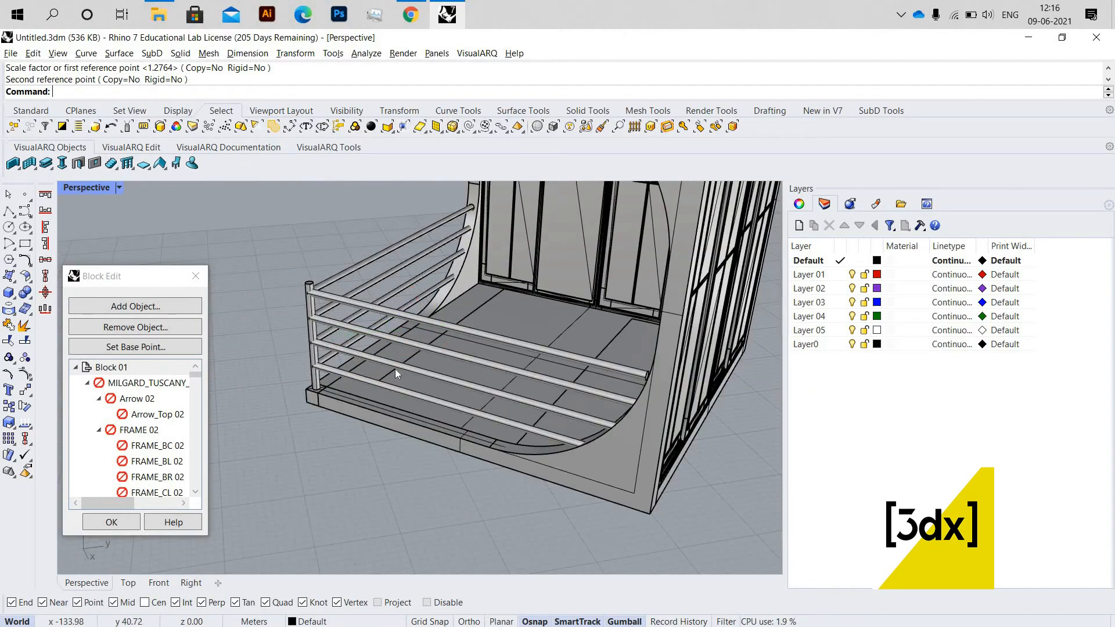
scroll(389, 373, up, 6)
click(389, 377)
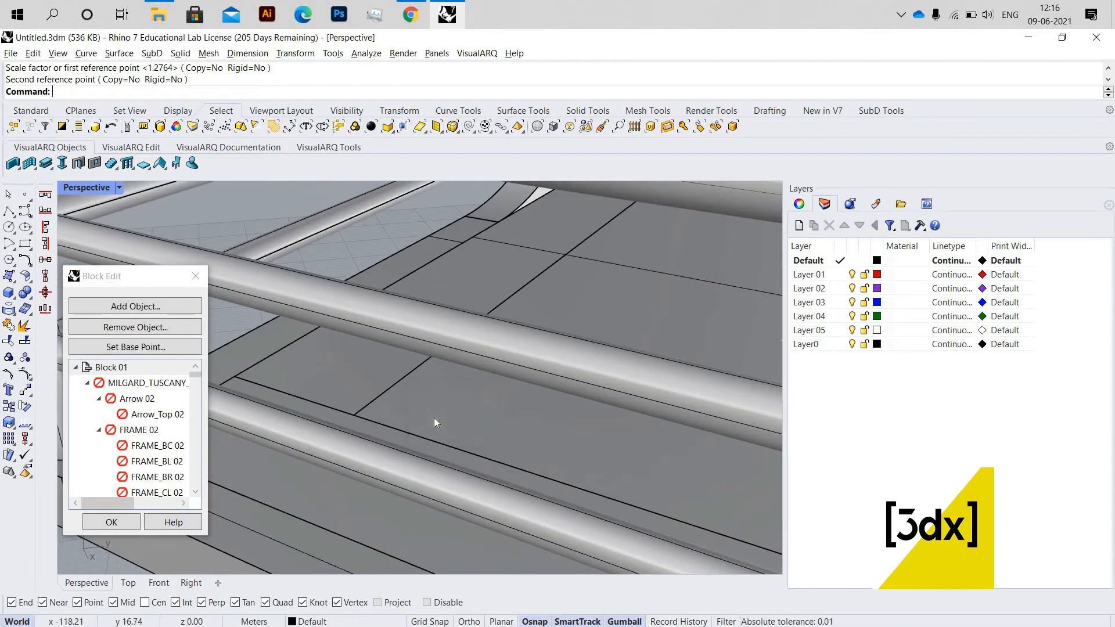
click(439, 423)
text(Off)
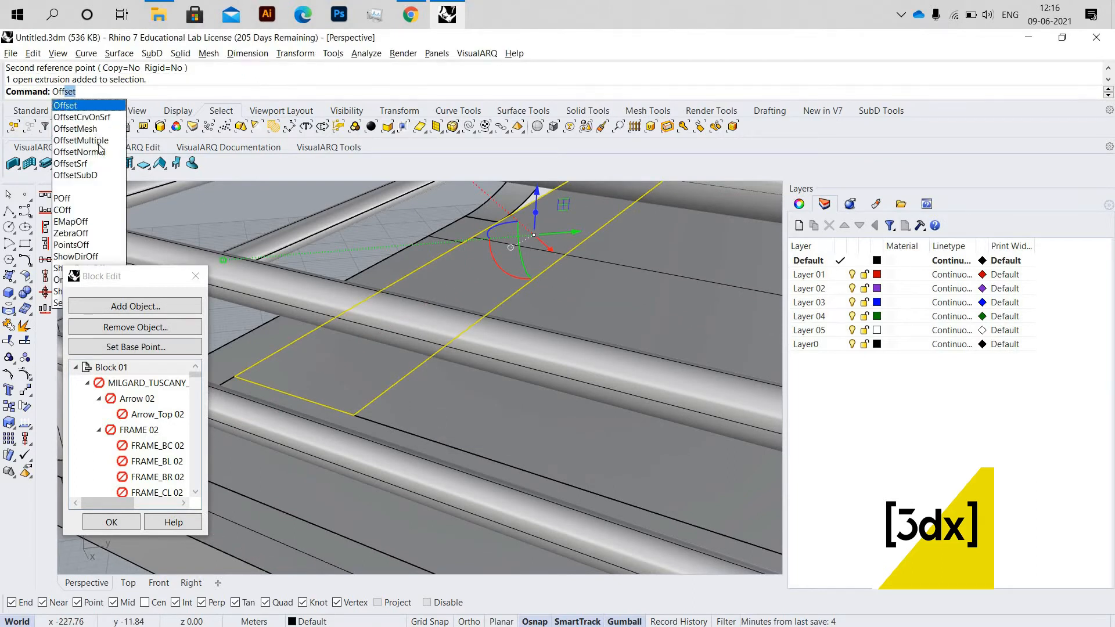
key(Down)
key(Down)
key(Down)
key(Down)
key(Down)
key(Return)
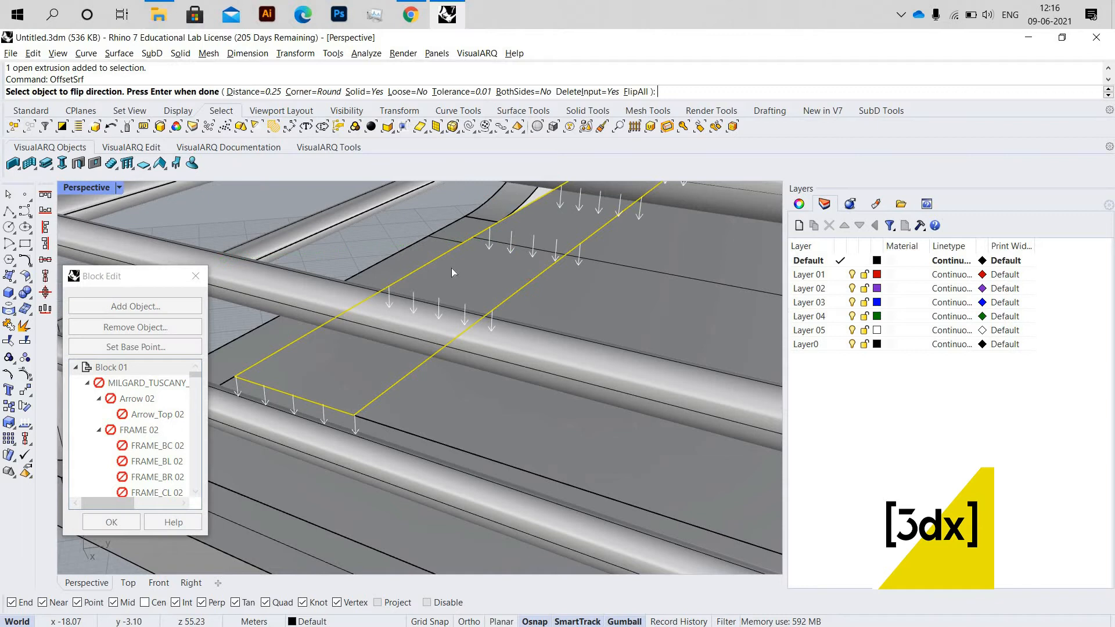
text(f)
key(Return)
text(f)
key(Return)
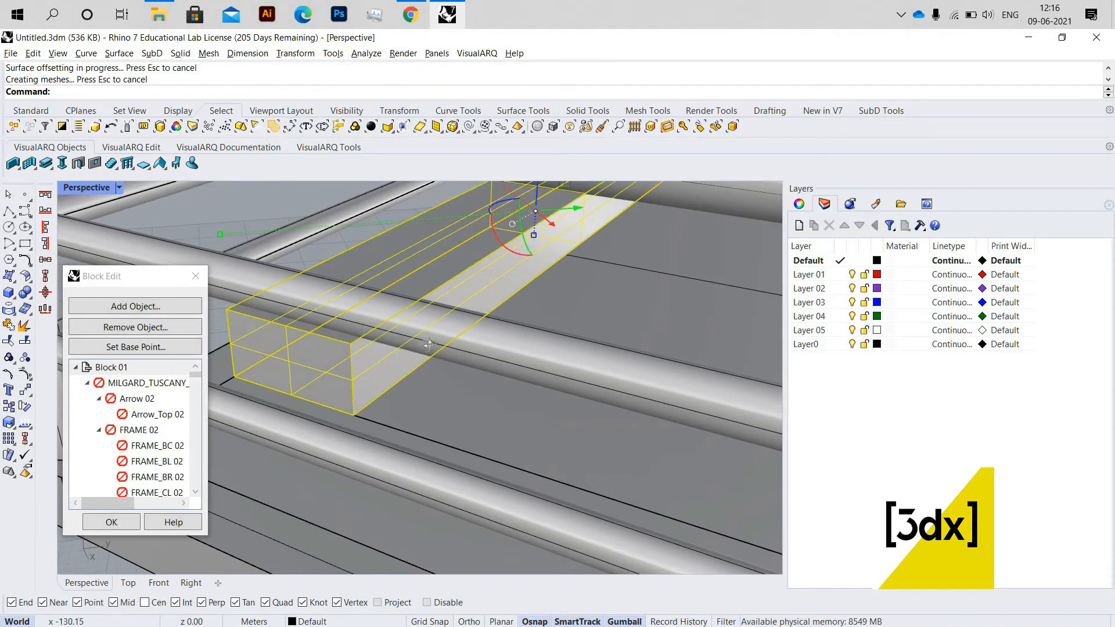
scroll(429, 344, down, 6)
right_drag(429, 344, 333, 371)
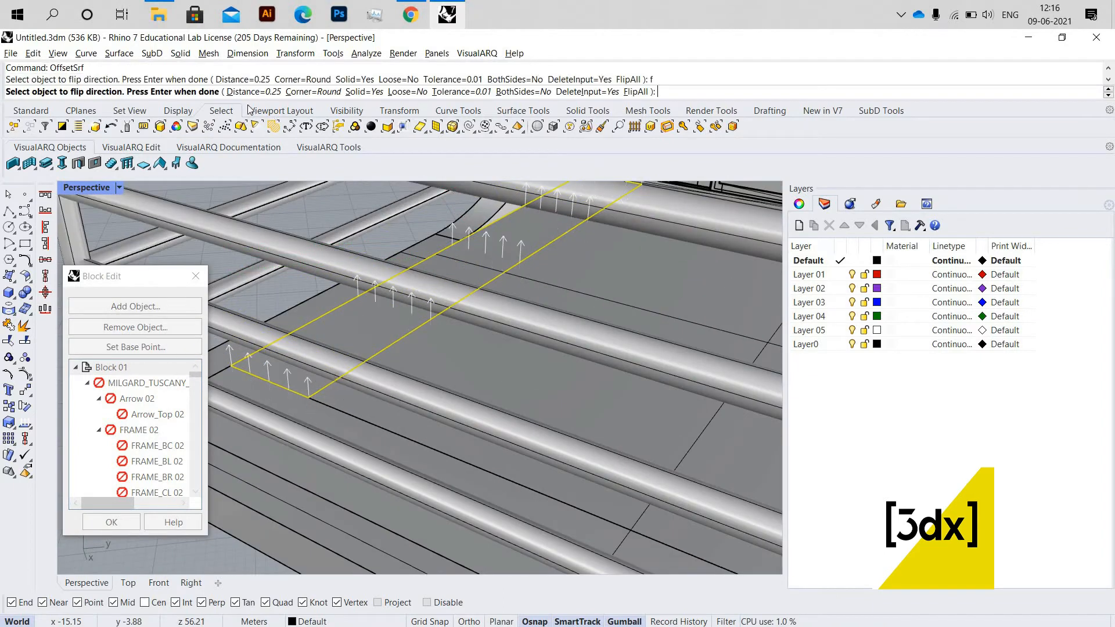
Set the OffsetSrf distance to 0.05 and thicken the shortened floor strip upward into a solid
click(256, 92)
text(0.0)
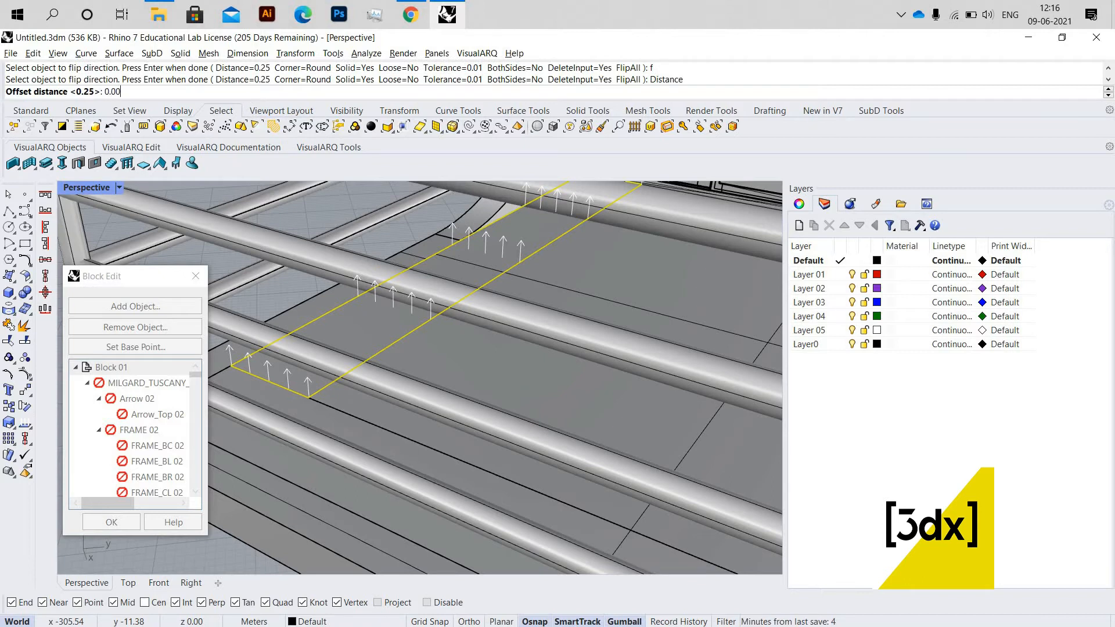
text(5)
key(Return)
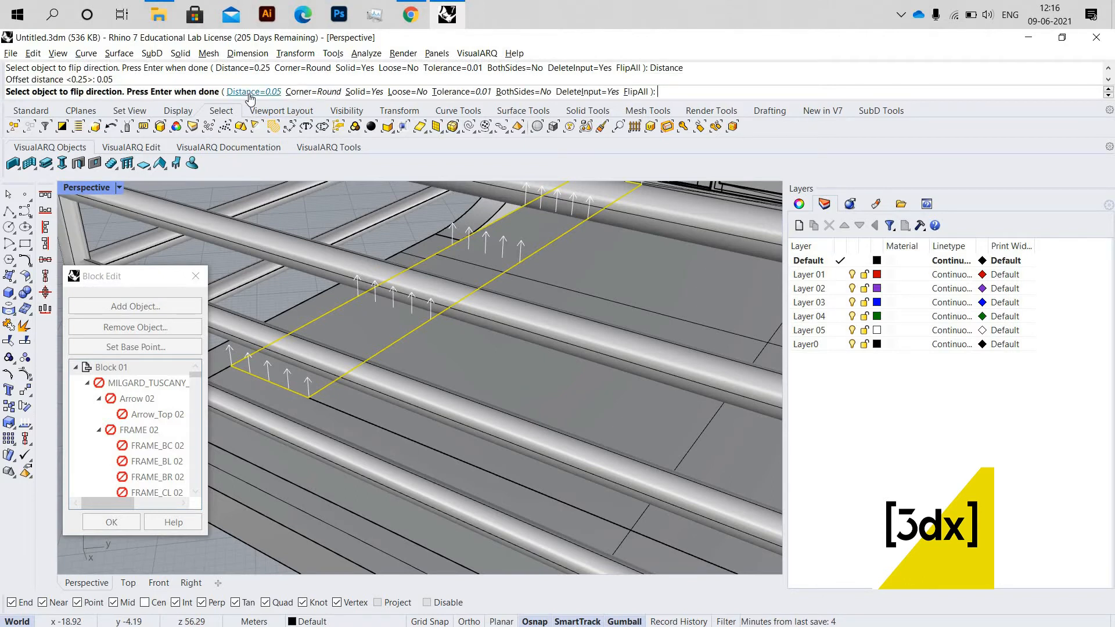
key(Return)
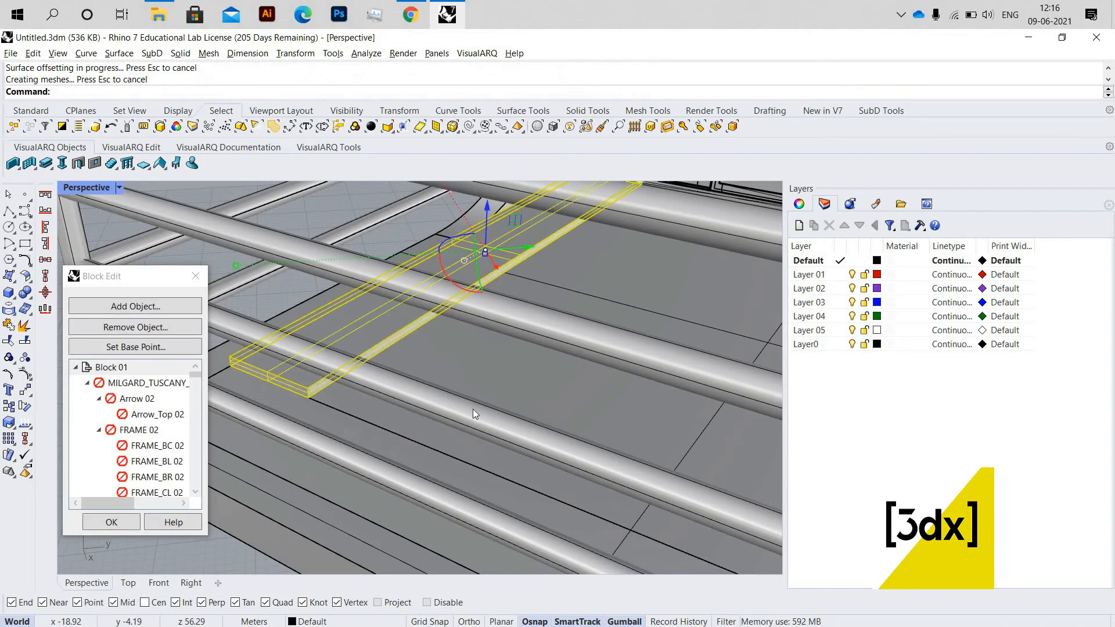
scroll(406, 388, up, 5)
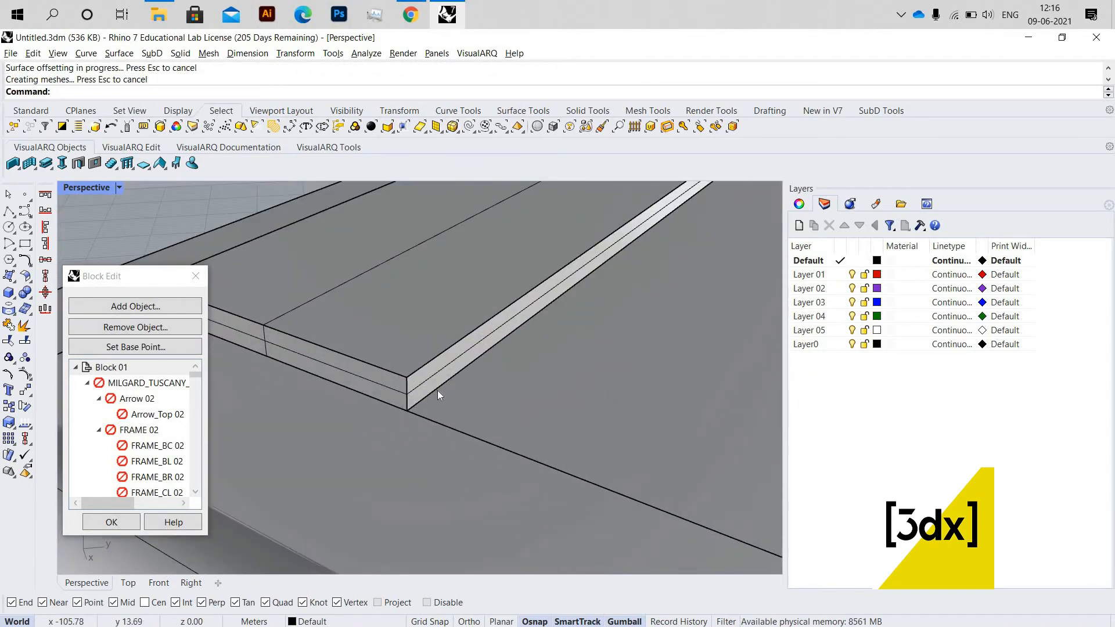
click(437, 390)
click(440, 391)
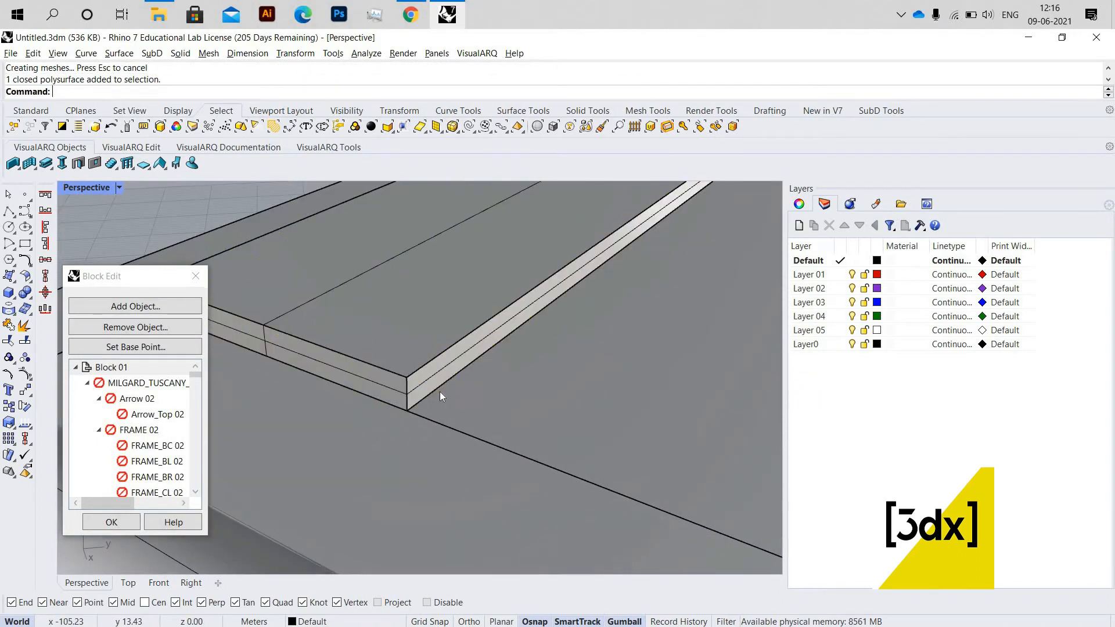
Reduce the thickened strip's height by scaling it from its bottom corner with reference points up its end edge
click(391, 368)
key(Escape)
scroll(394, 362, down, 5)
scroll(396, 357, up, 5)
click(390, 377)
text(cale)
scroll(383, 377, up, 2)
key(Return)
click(380, 385)
click(378, 310)
click(388, 386)
scroll(420, 372, down, 5)
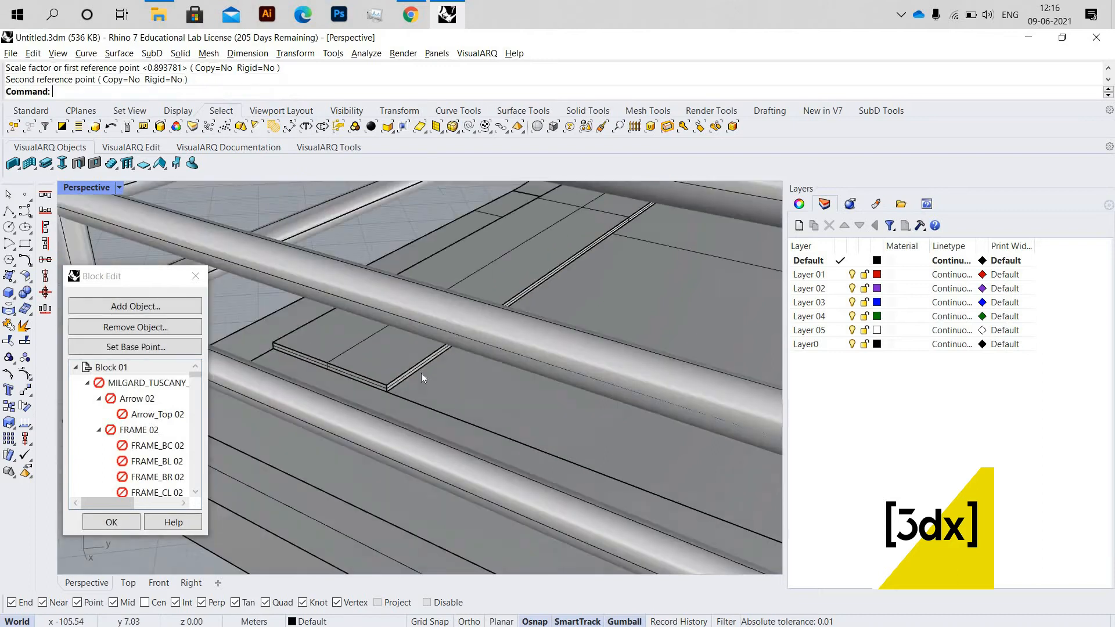
Copy the thickened strip from its bottom end corner to a point farther along the floor edge toward the corner post
scroll(560, 322, up, 5)
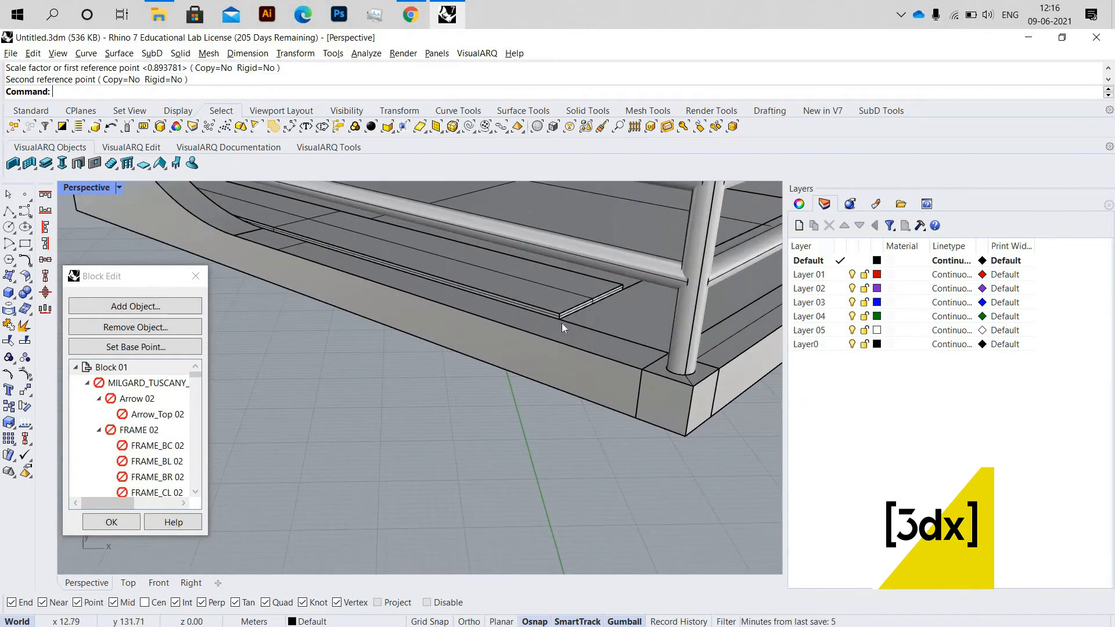
click(504, 370)
scroll(540, 360, down, 3)
scroll(576, 349, up, 4)
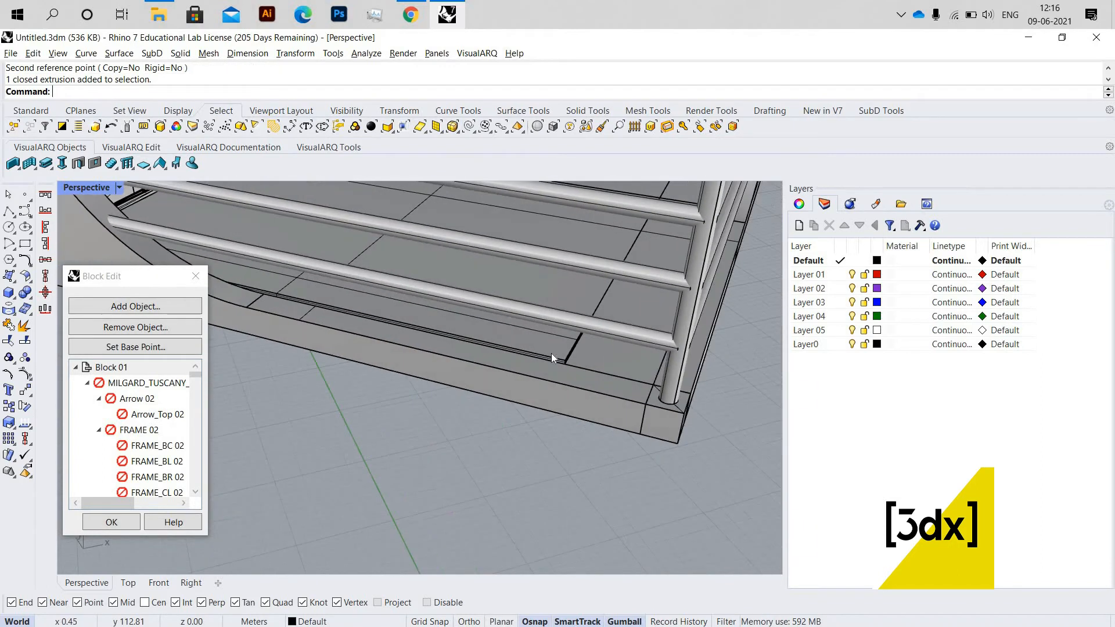
click(569, 375)
scroll(573, 370, down, 2)
text(Cop)
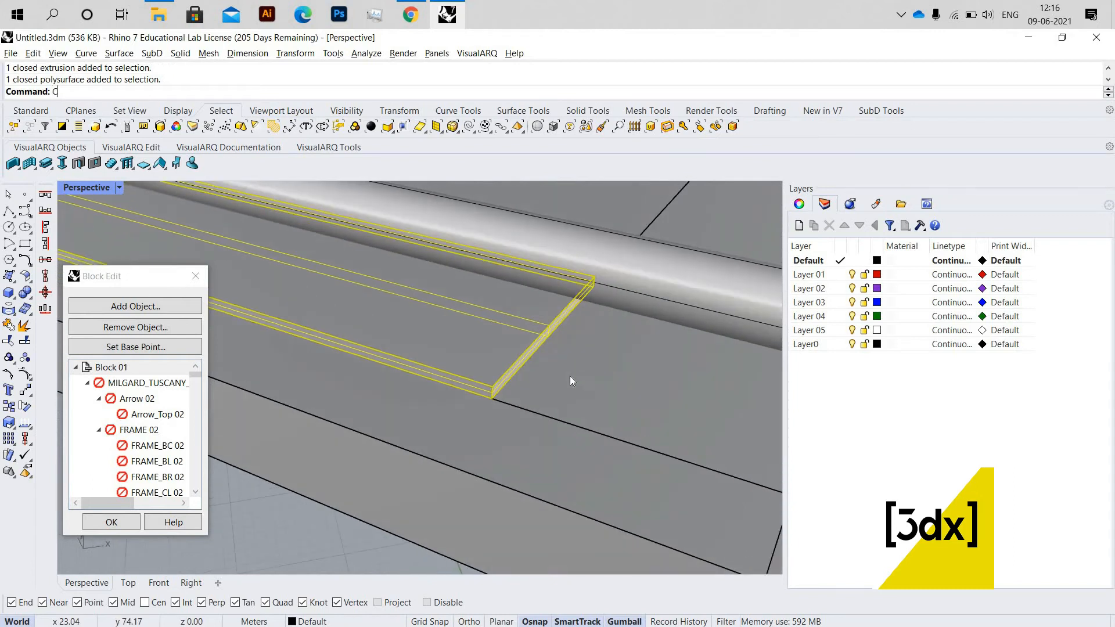
key(Return)
scroll(421, 414, up, 2)
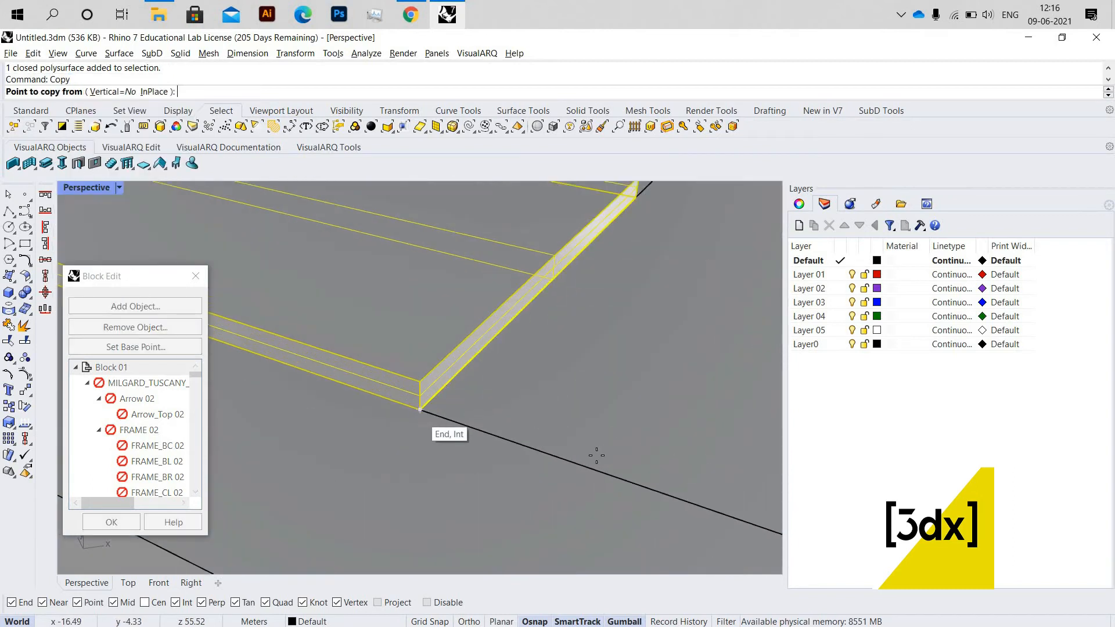
click(420, 410)
scroll(545, 433, down, 3)
click(522, 426)
key(Return)
Rotate the copied strip about its bottom corner so it runs along the adjacent railing
scroll(522, 425, up, 3)
click(524, 428)
text(rot)
scroll(519, 458, up, 3)
key(Return)
click(496, 432)
click(565, 350)
click(569, 457)
key(Escape)
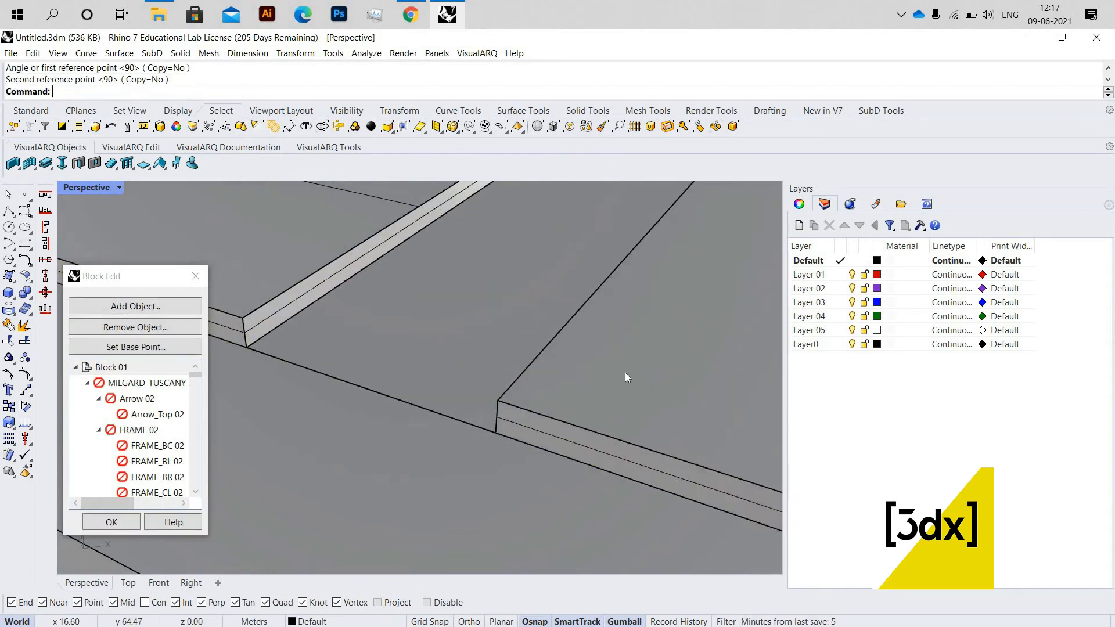
Move the rotated strip so its bottom corner snaps to the first strip's end corner
scroll(625, 372, down, 3)
scroll(619, 342, up, 2)
click(619, 343)
scroll(580, 357, up, 2)
text(move)
scroll(433, 381, up, 3)
key(Return)
click(422, 383)
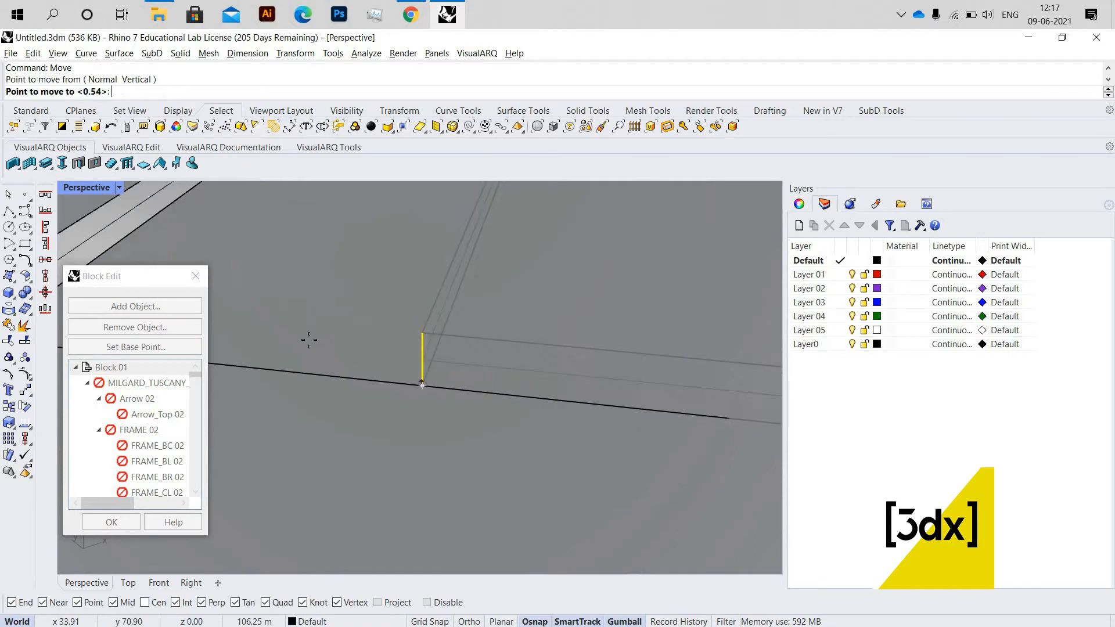
scroll(309, 348, down, 5)
scroll(308, 368, up, 3)
click(308, 361)
key(Escape)
Unite the two strips into one L-shaped solid and merge its faces with MergeAllCoplanarFaces
scroll(486, 381, down, 6)
click(485, 375)
scroll(426, 371, up, 6)
shift+click(427, 372)
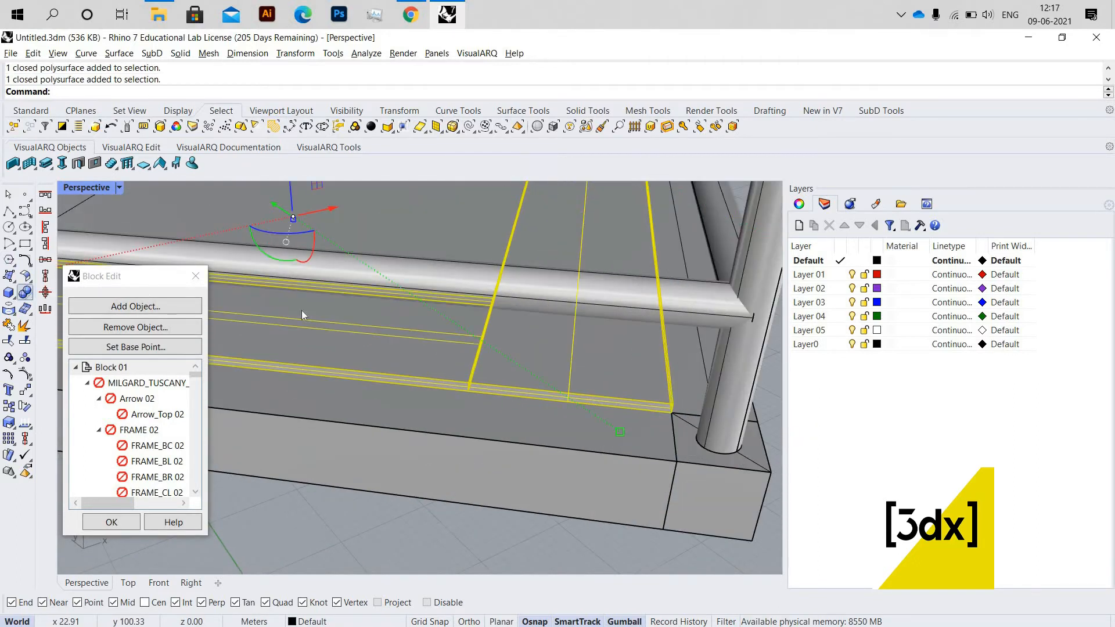
scroll(423, 344, down, 6)
scroll(430, 361, up, 5)
text(M)
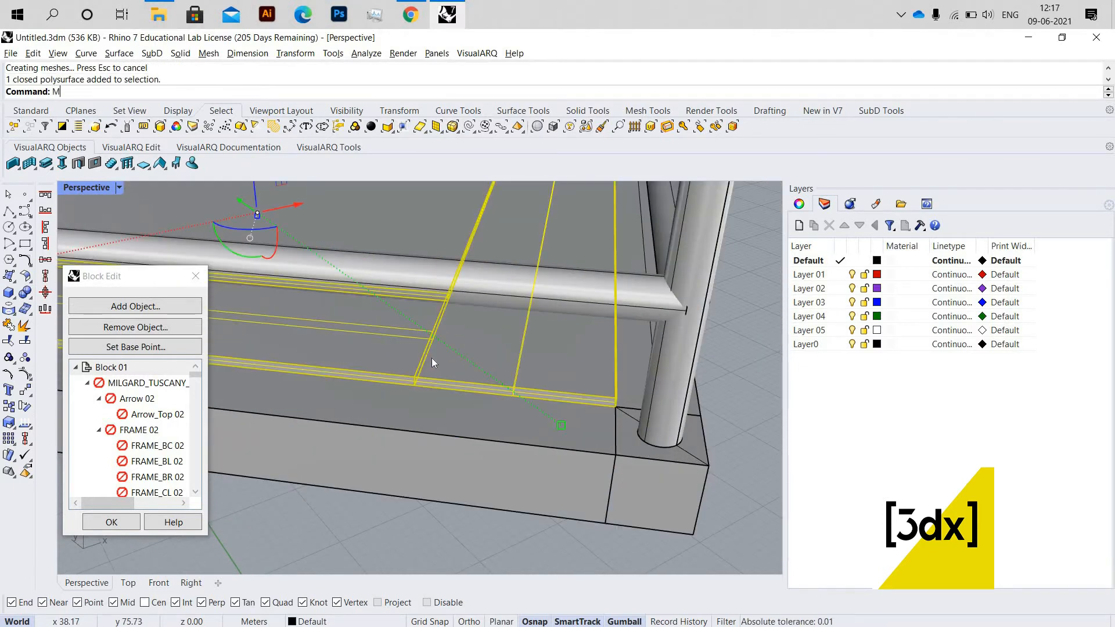
text(ergeAllCoplanarFaces)
key(Return)
key(Escape)
Assign the merged L-shaped strip along the railings to Layer 04
scroll(528, 358, down, 7)
right_drag(404, 330, 479, 402)
scroll(604, 397, up, 5)
click(605, 397)
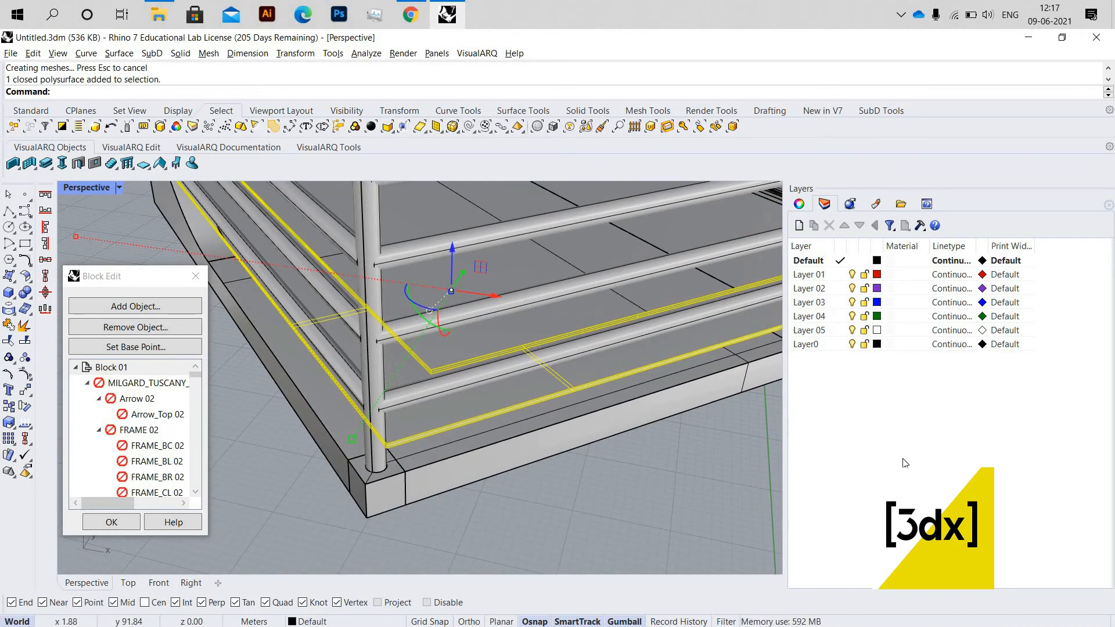
right_click(839, 316)
click(871, 536)
scroll(475, 368, down, 3)
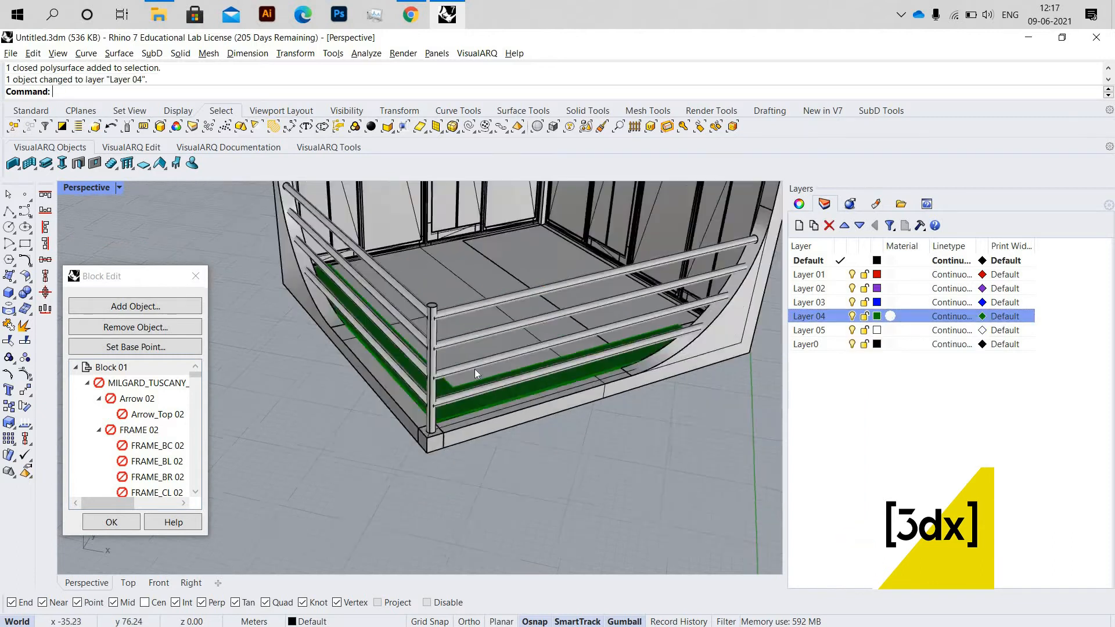
scroll(475, 368, down, 8)
scroll(467, 345, up, 7)
scroll(348, 337, down, 6)
scroll(342, 334, up, 7)
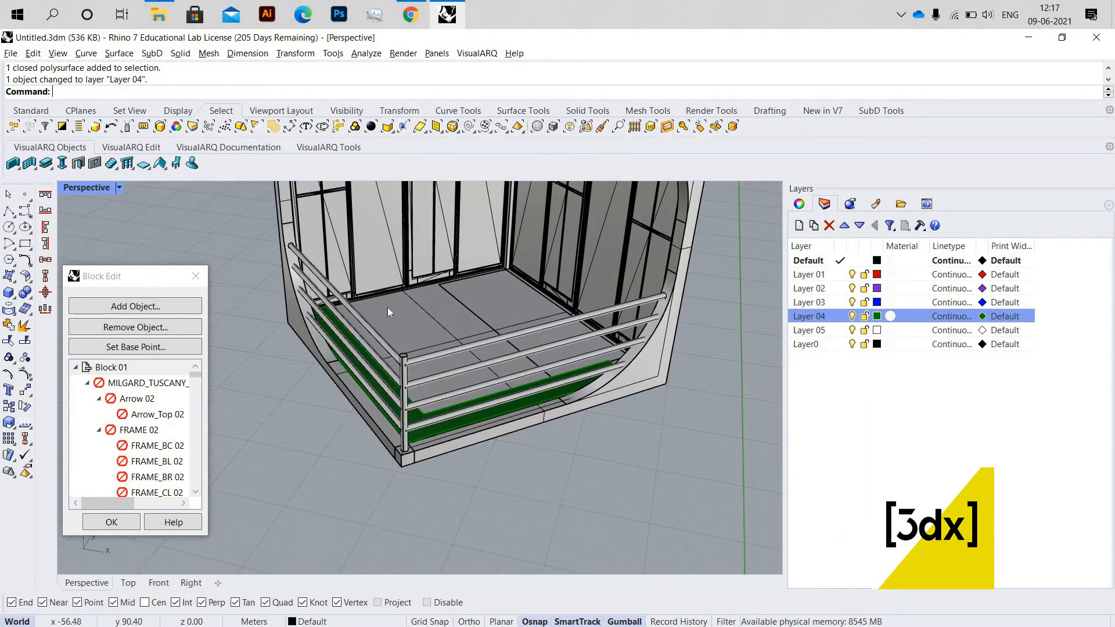
scroll(388, 308, down, 8)
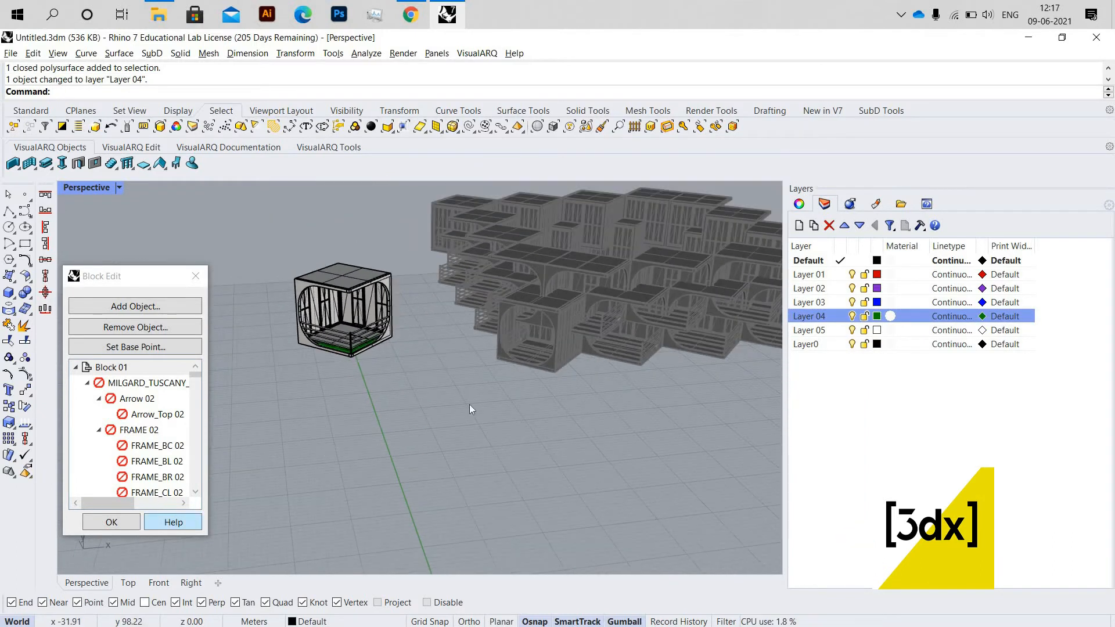
Finish the block edit so the green strip is applied to every module instance
key(Return)
scroll(615, 320, up, 5)
scroll(511, 299, down, 7)
right_drag(476, 328, 545, 330)
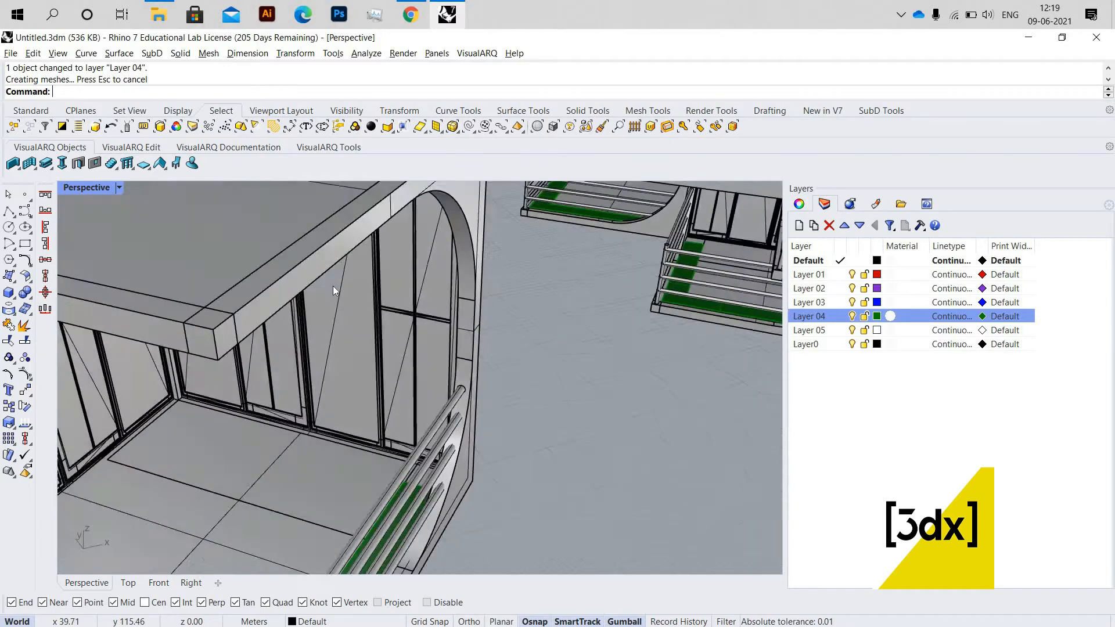
scroll(333, 286, down, 3)
scroll(336, 263, up, 4)
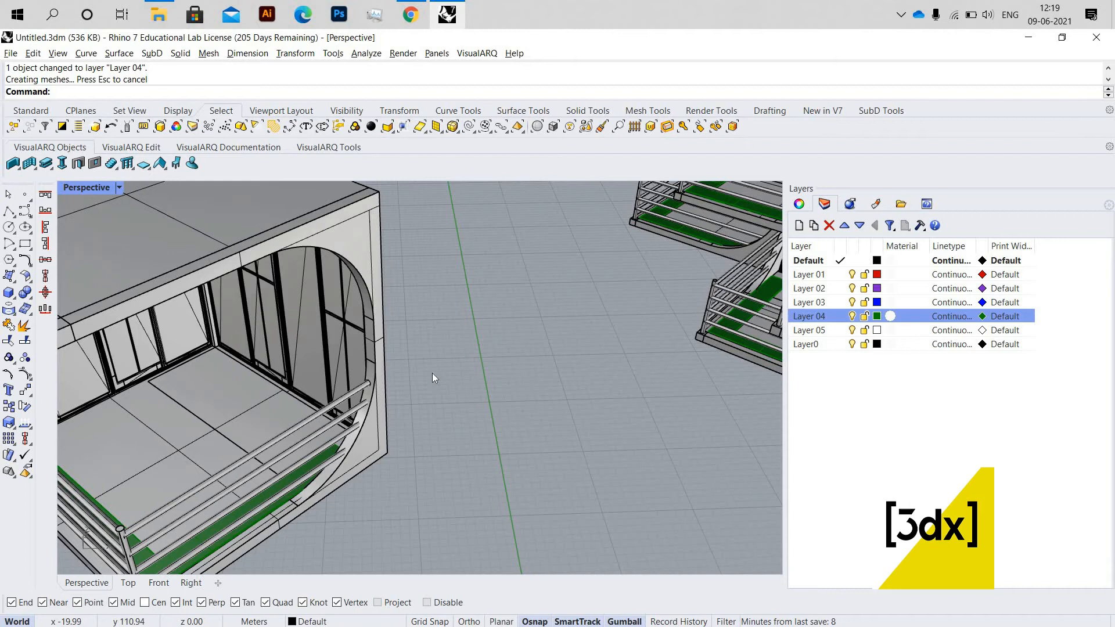
Open Block 01 for editing, copy its two side frames with rounded openings to the clipboard, and close the block edit
click(359, 352)
scroll(337, 283, down, 3)
scroll(336, 283, up, 3)
click(336, 284)
double_click(336, 283)
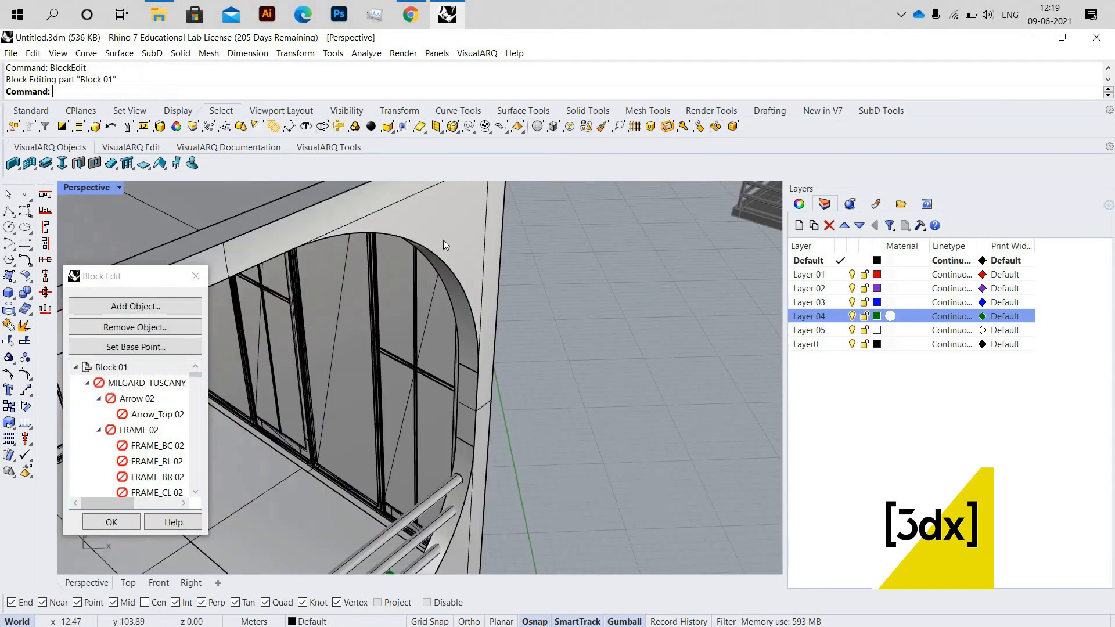
click(443, 240)
scroll(268, 301, down, 5)
right_drag(269, 300, 244, 273)
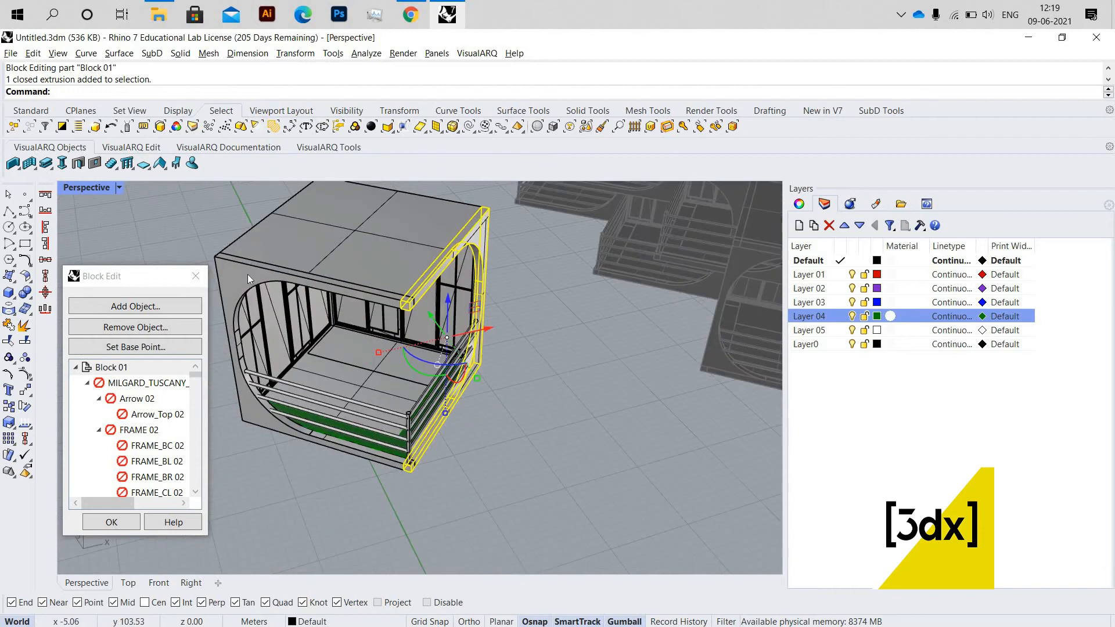
shift+click(248, 275)
key(ctrl+c)
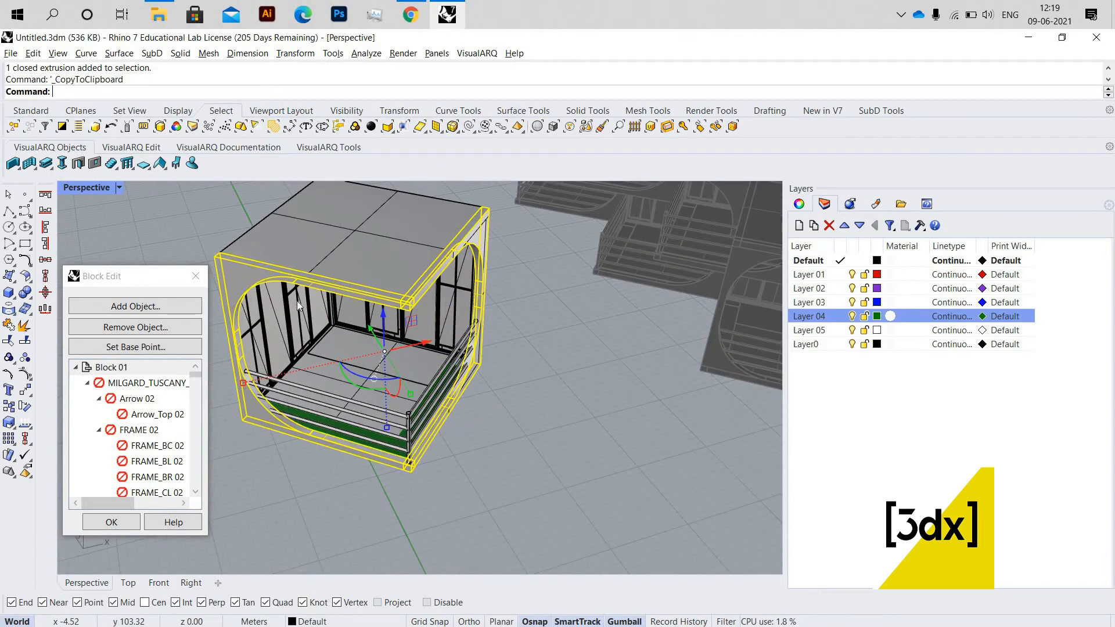
key(Escape)
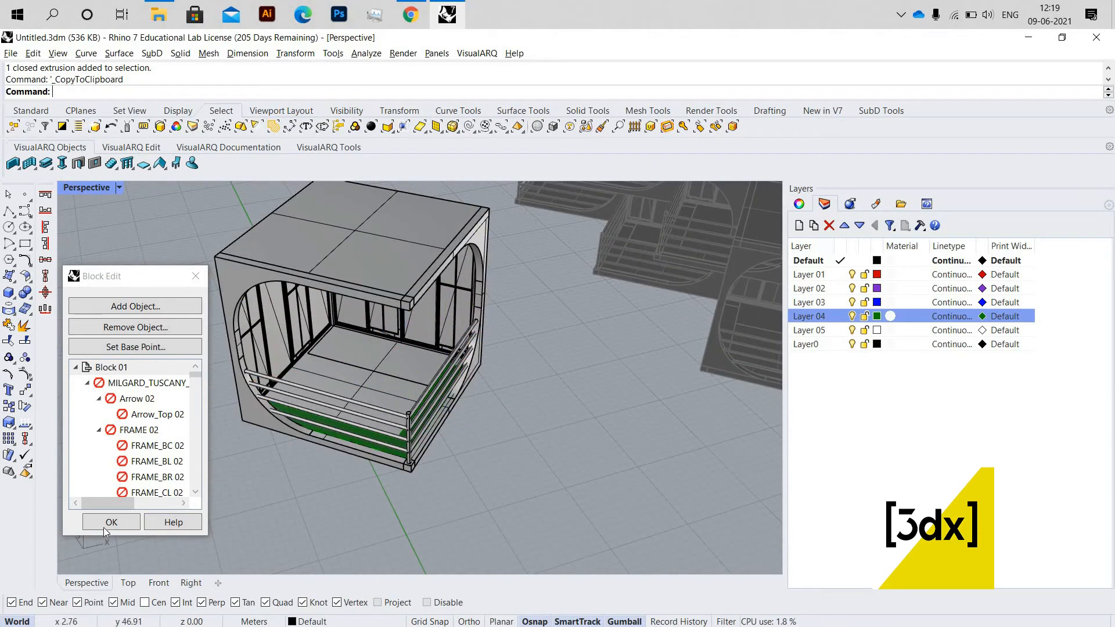
click(111, 522)
Open the plain cube Block 02 for editing, paste the two copied frames, and shift them nearer the cube
scroll(578, 518, down, 6)
shift+right_drag(579, 518, 406, 435)
scroll(459, 462, up, 5)
click(459, 462)
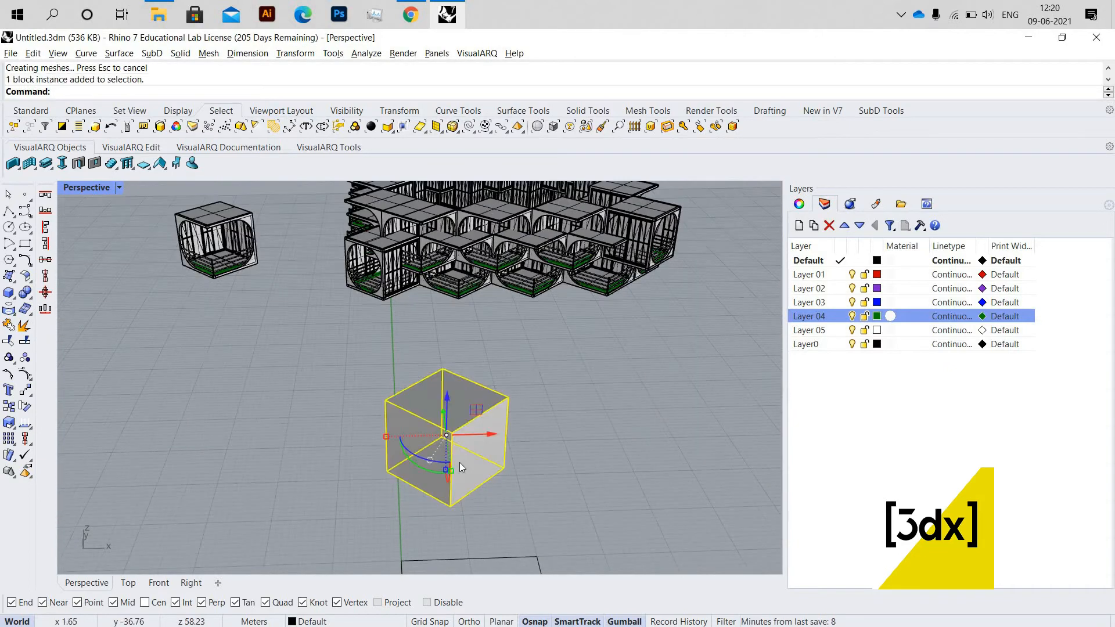
key(Return)
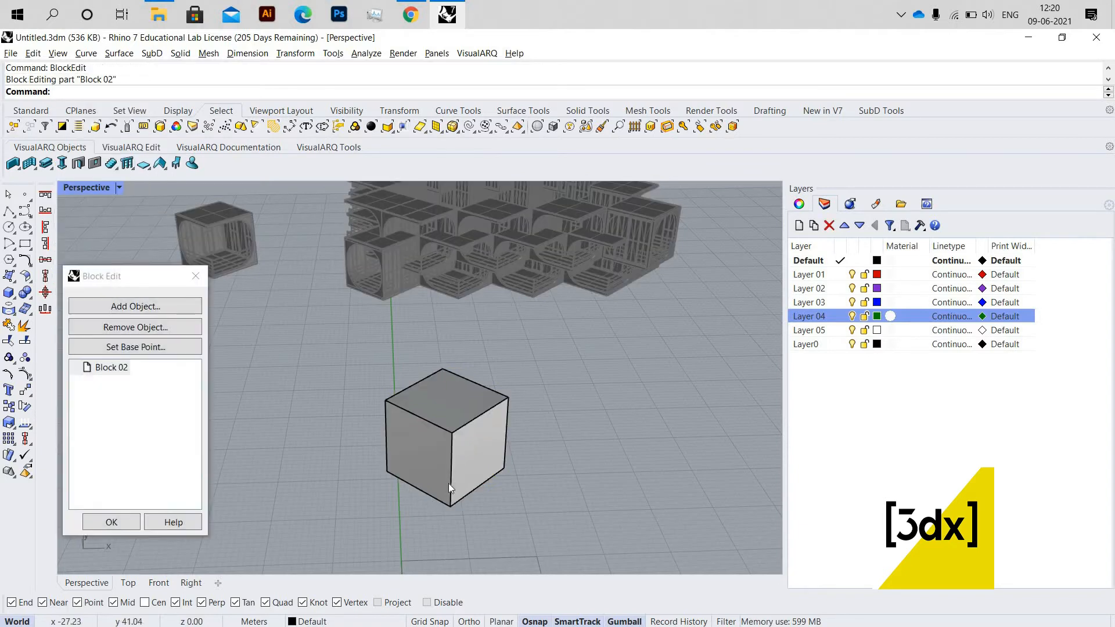
click(464, 478)
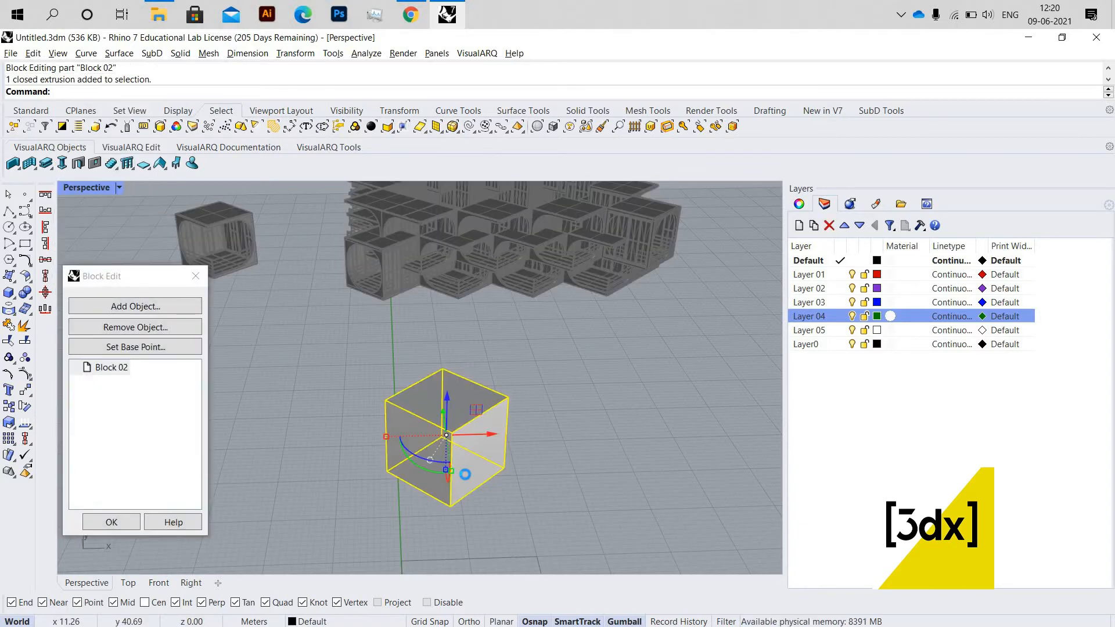
key(ctrl+v)
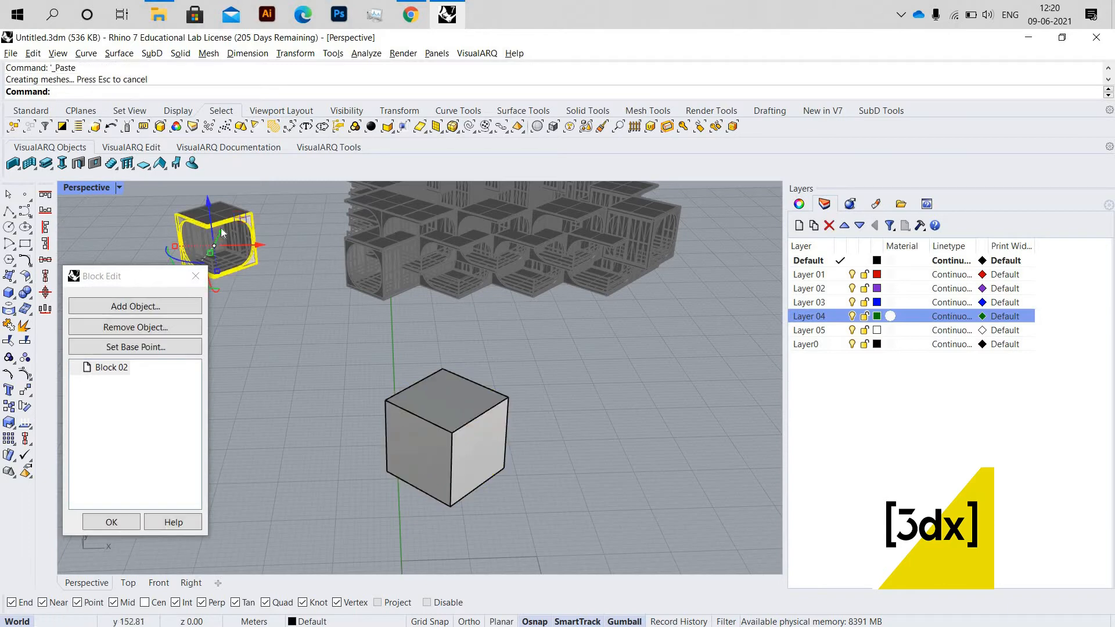
drag(223, 233, 265, 388)
scroll(334, 367, down, 6)
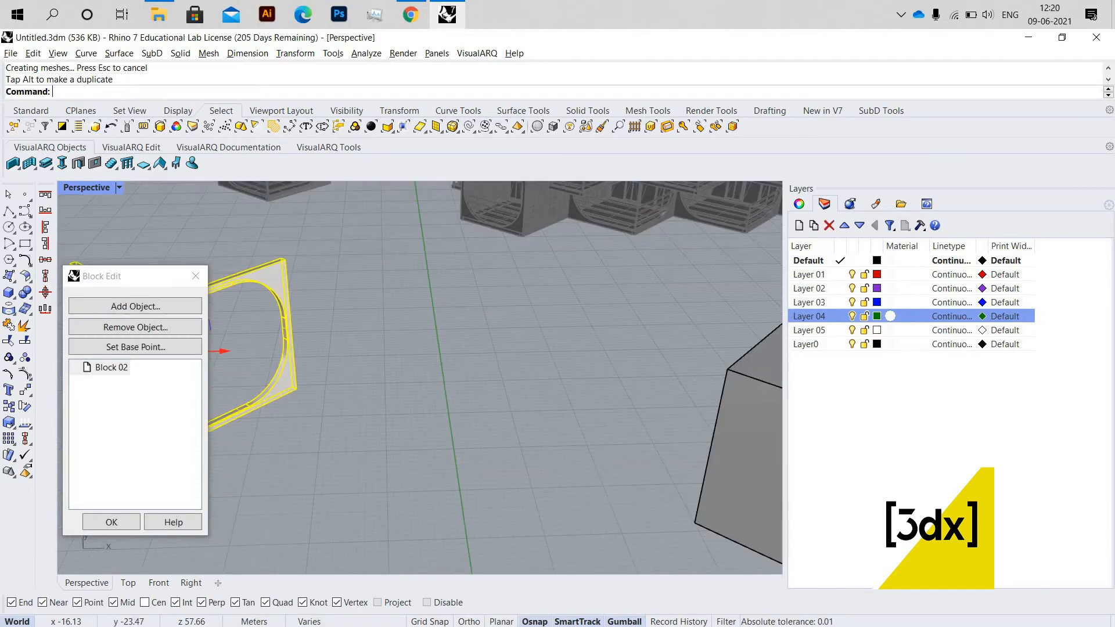
key(Return)
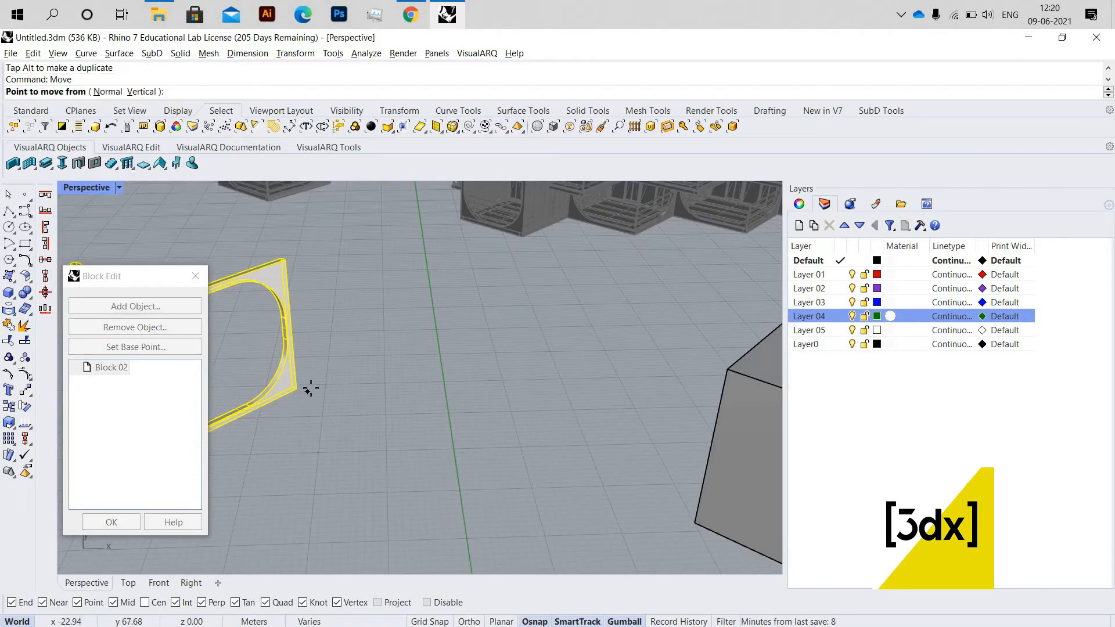
scroll(344, 413, down, 5)
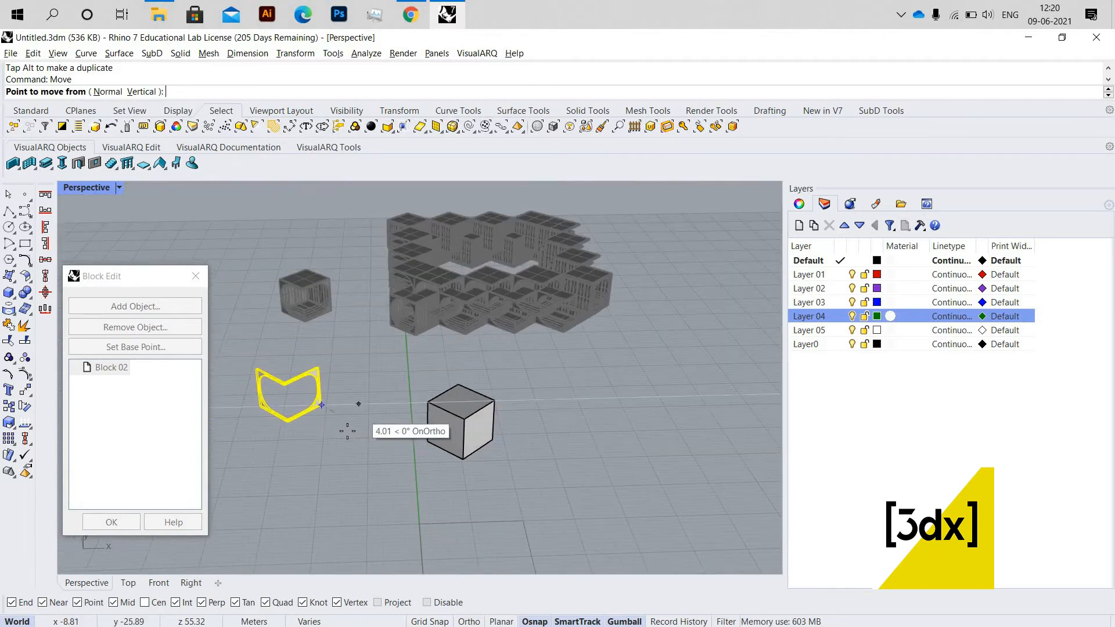
key(Escape)
scroll(326, 415, up, 5)
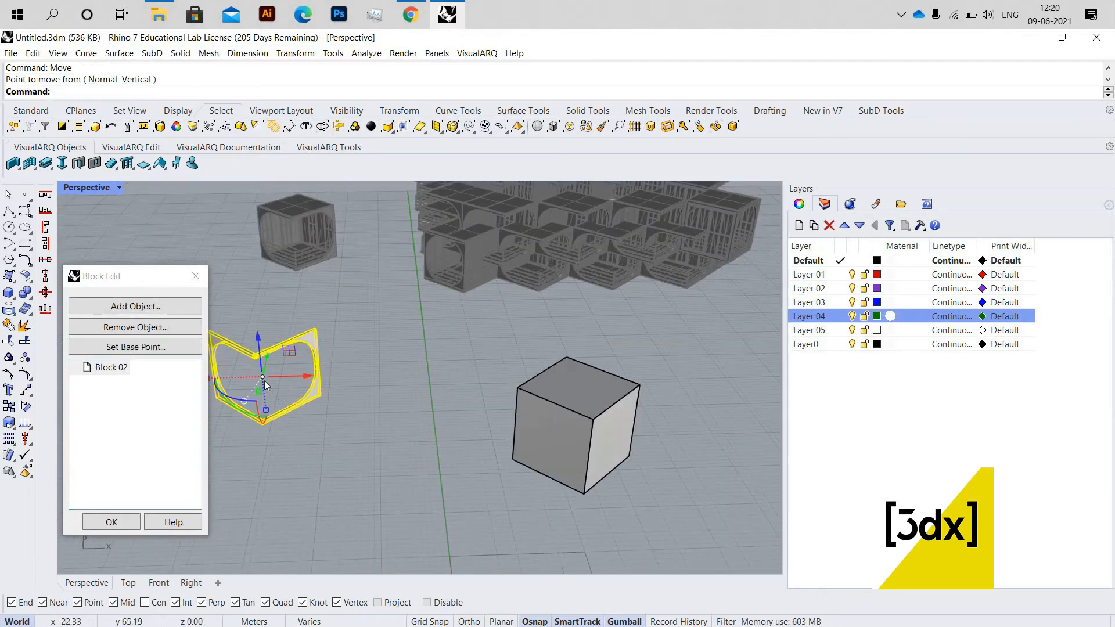
key(Escape)
Move one pasted frame from its bottom outer corner onto the matching bottom corner of the cube
click(240, 350)
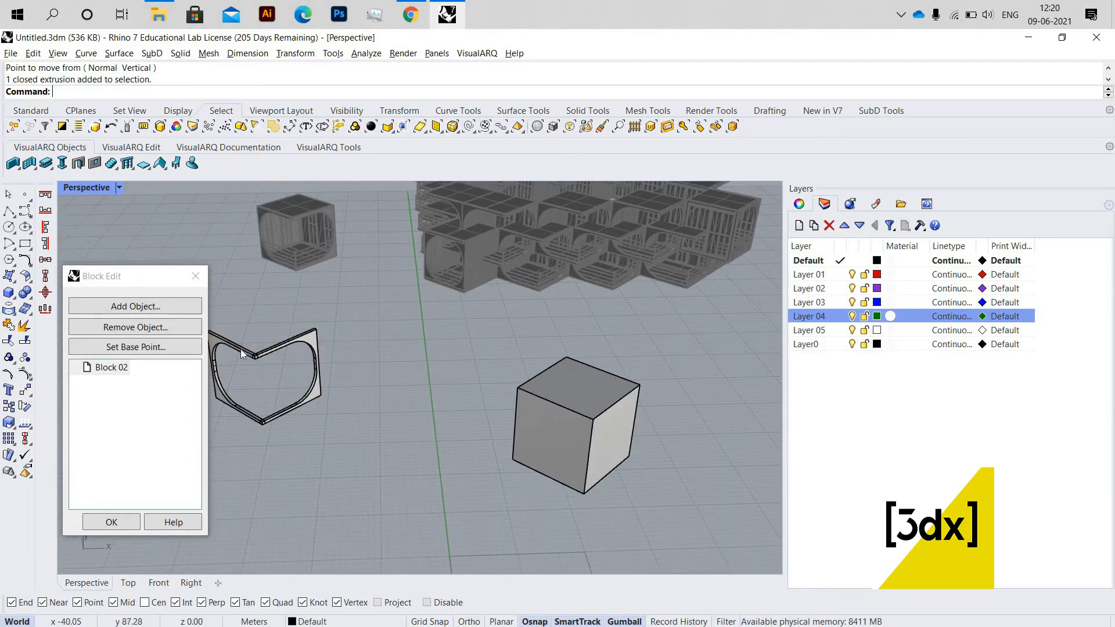
click(316, 400)
scroll(318, 401, up, 4)
text(Move)
key(Return)
click(334, 388)
scroll(329, 449, down, 10)
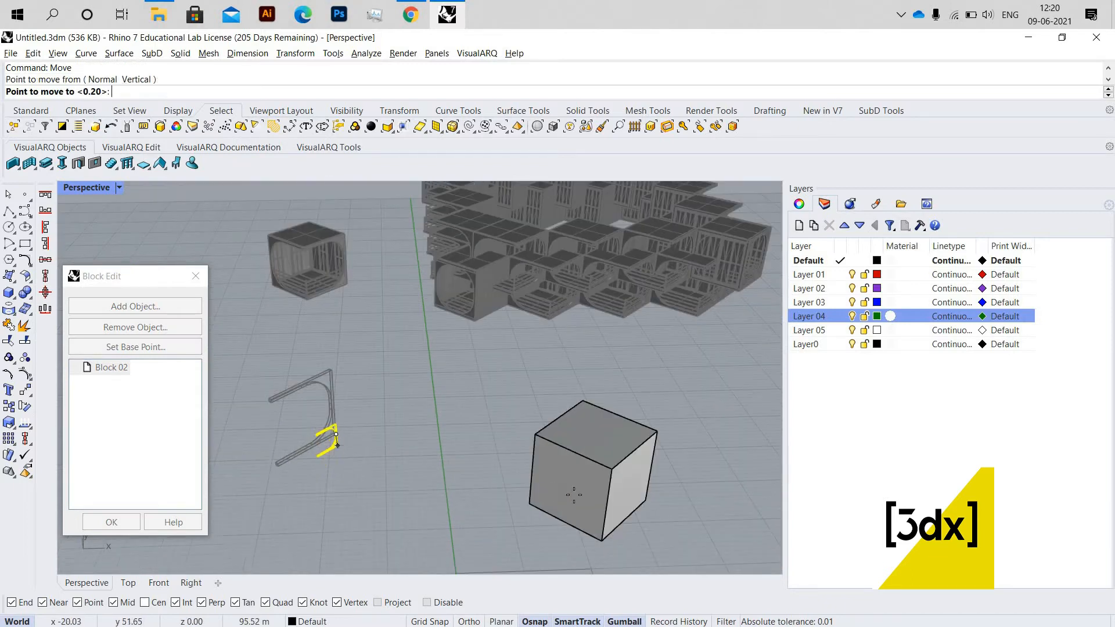
scroll(567, 483, up, 6)
click(564, 484)
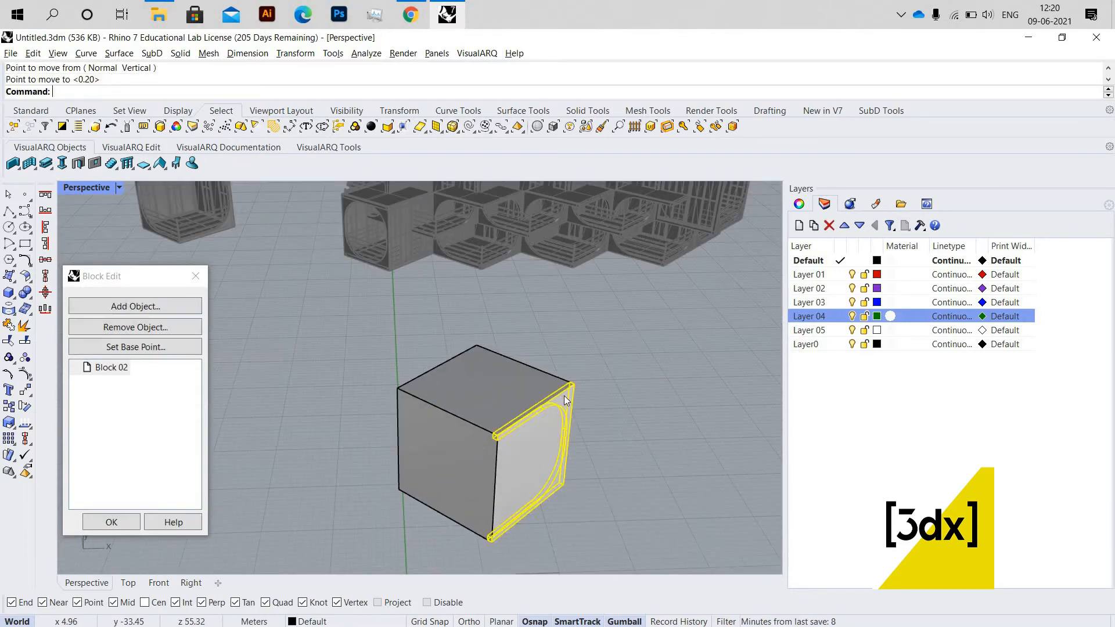
Mirror the frame about the top midpoints of the cube onto the opposite side, and delete the solid cube
click(566, 395)
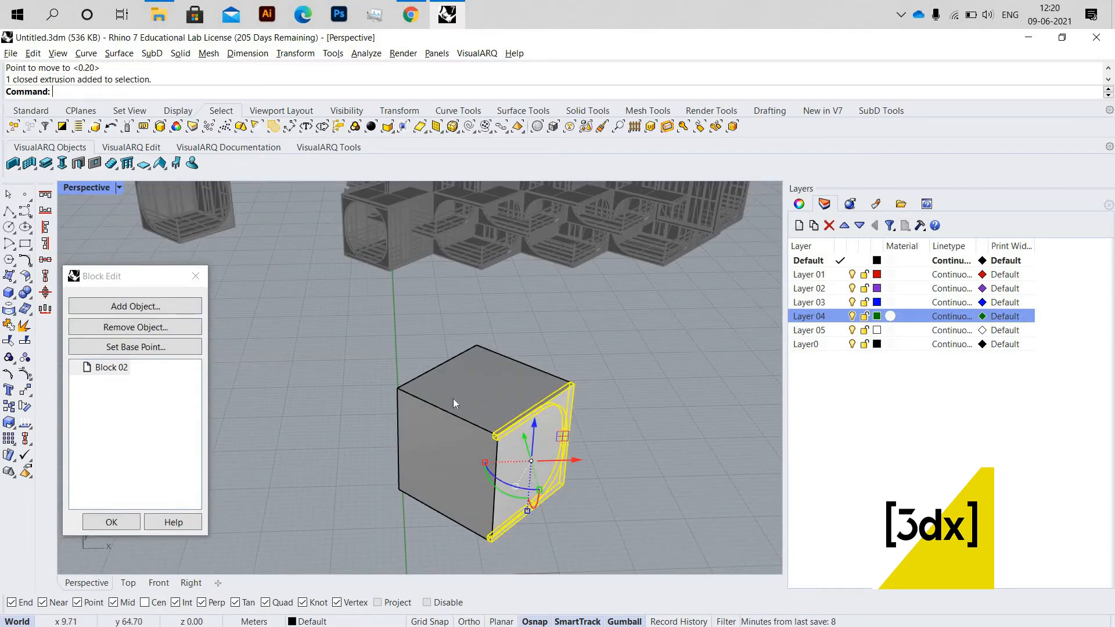
text(Mirror)
key(Return)
scroll(553, 371, up, 3)
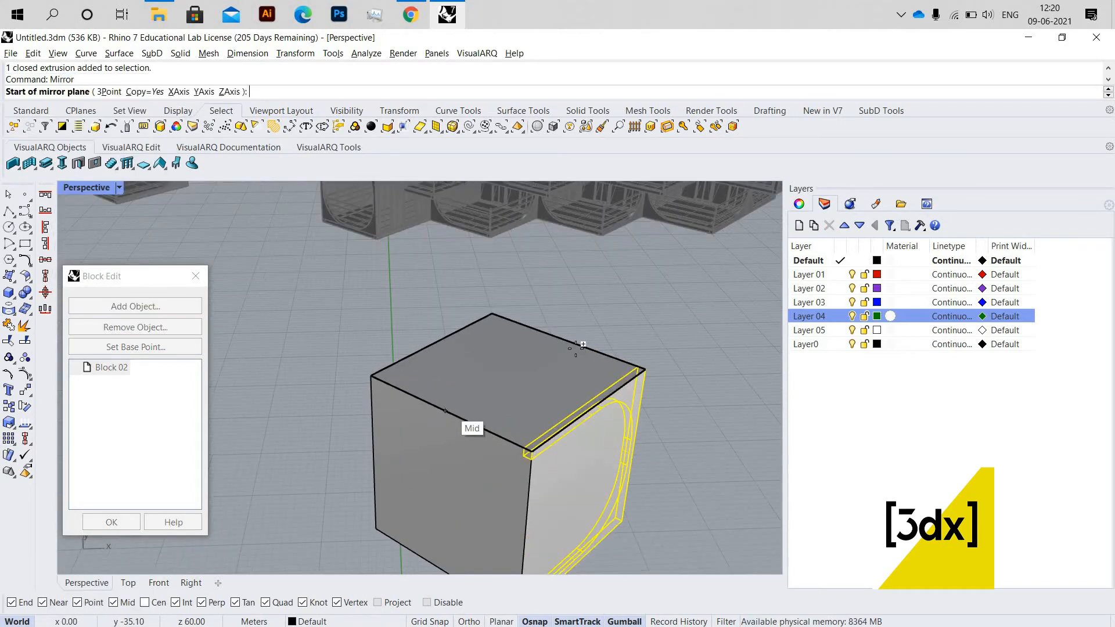
click(582, 344)
click(526, 413)
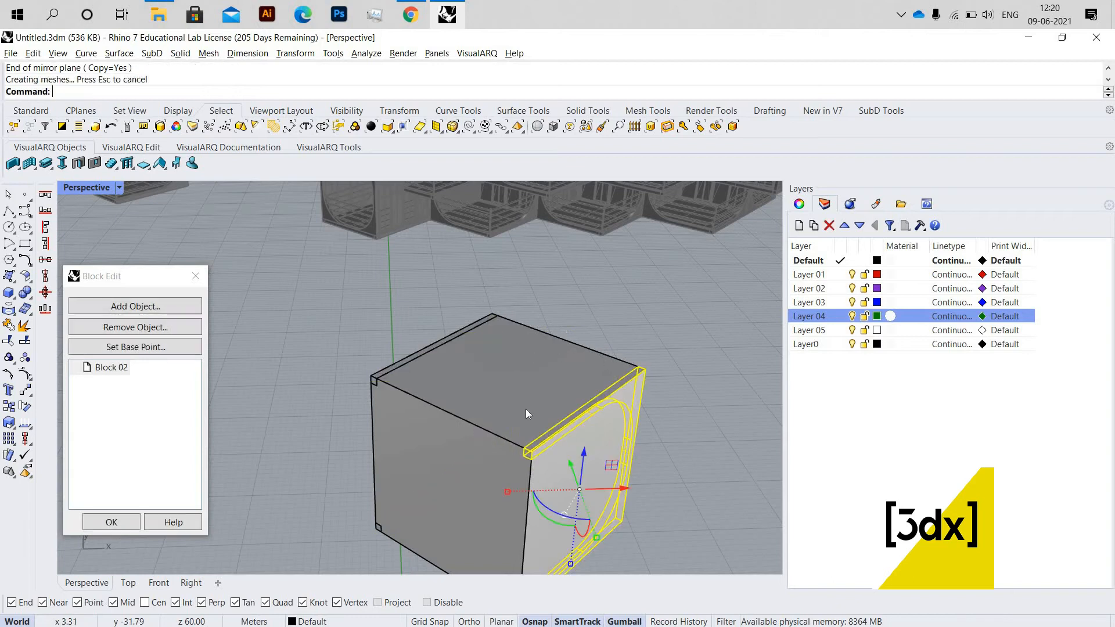
key(Escape)
scroll(500, 402, down, 2)
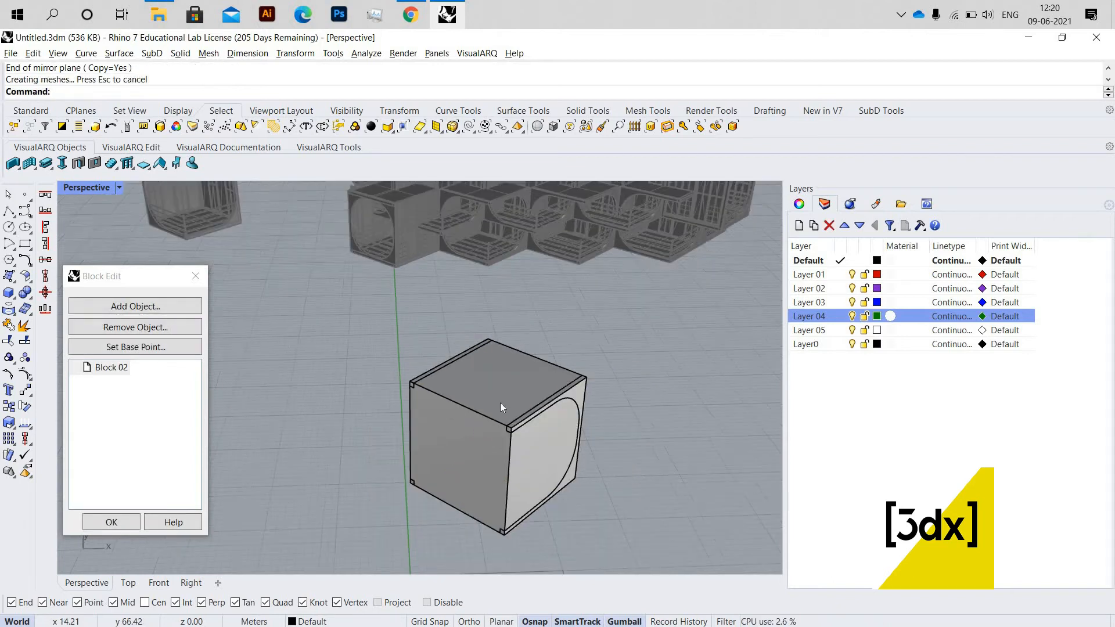
click(493, 402)
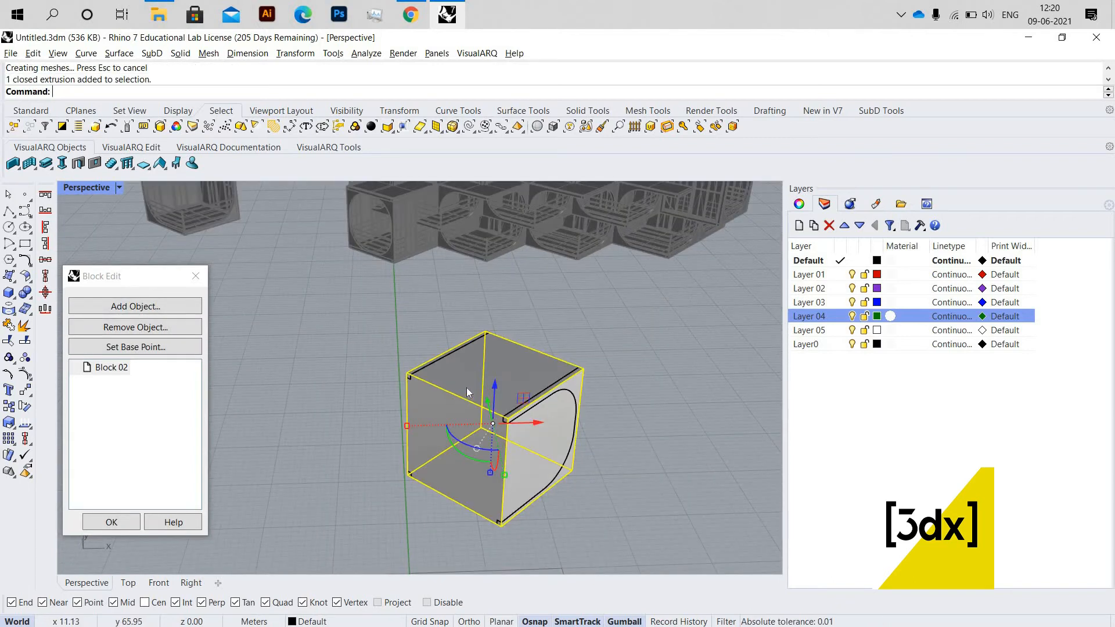
key(Delete)
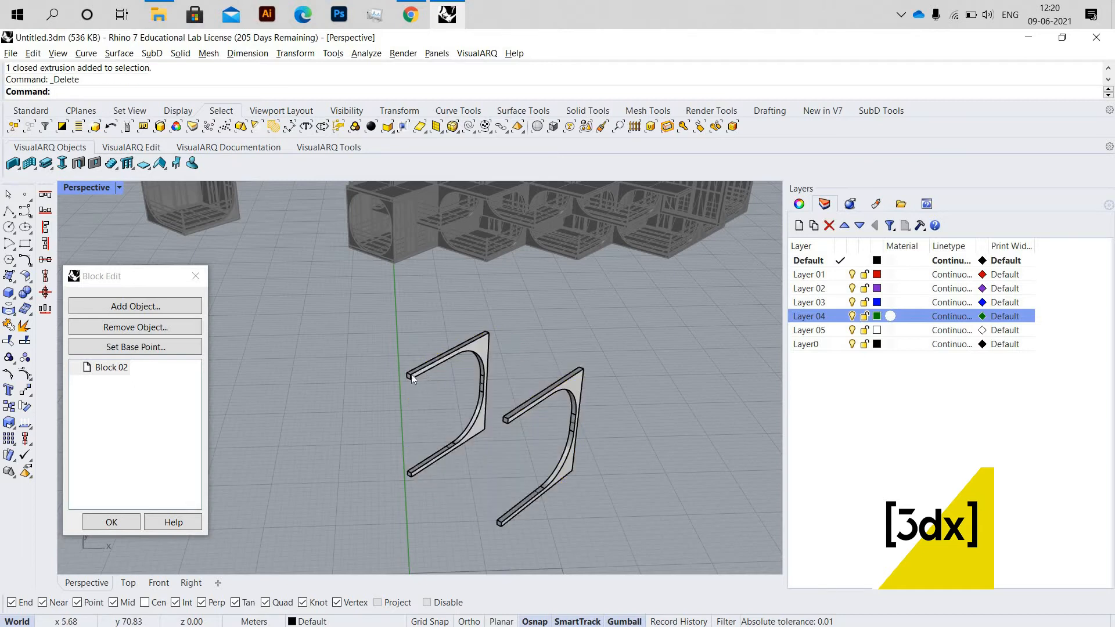
scroll(411, 373, up, 3)
scroll(415, 377, up, 3)
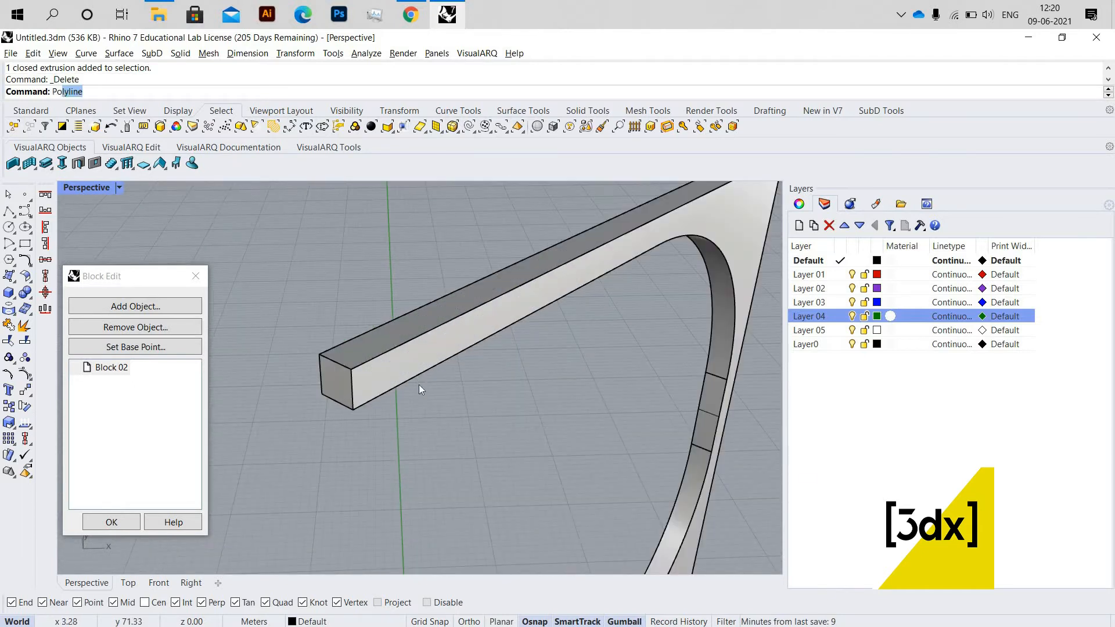
text(Poly)
key(Return)
scroll(386, 401, down, 5)
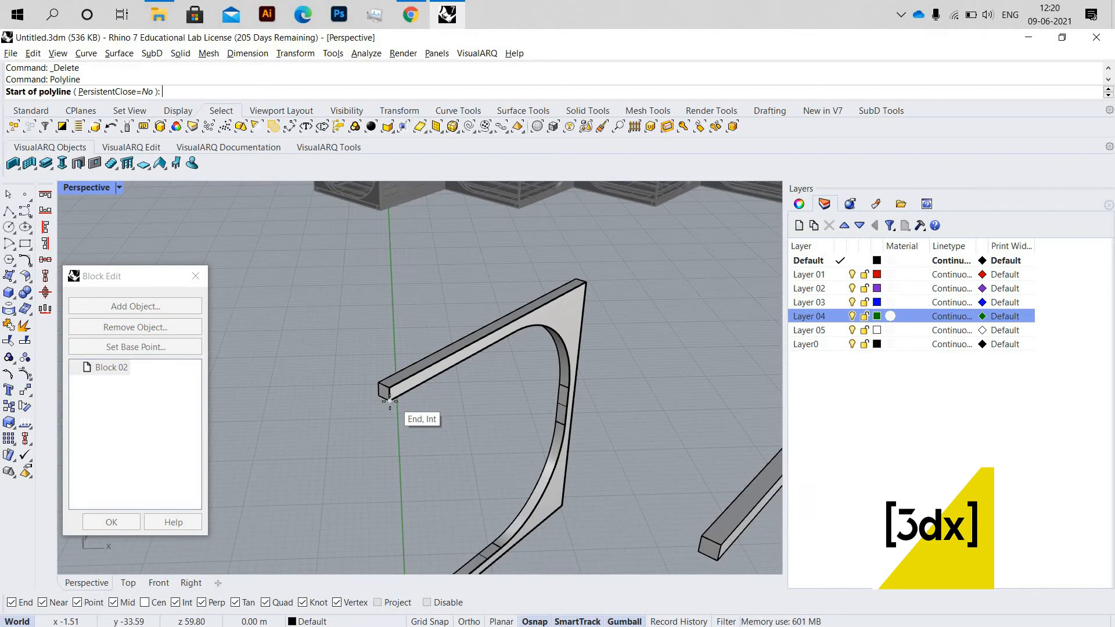
scroll(389, 400, up, 2)
click(390, 400)
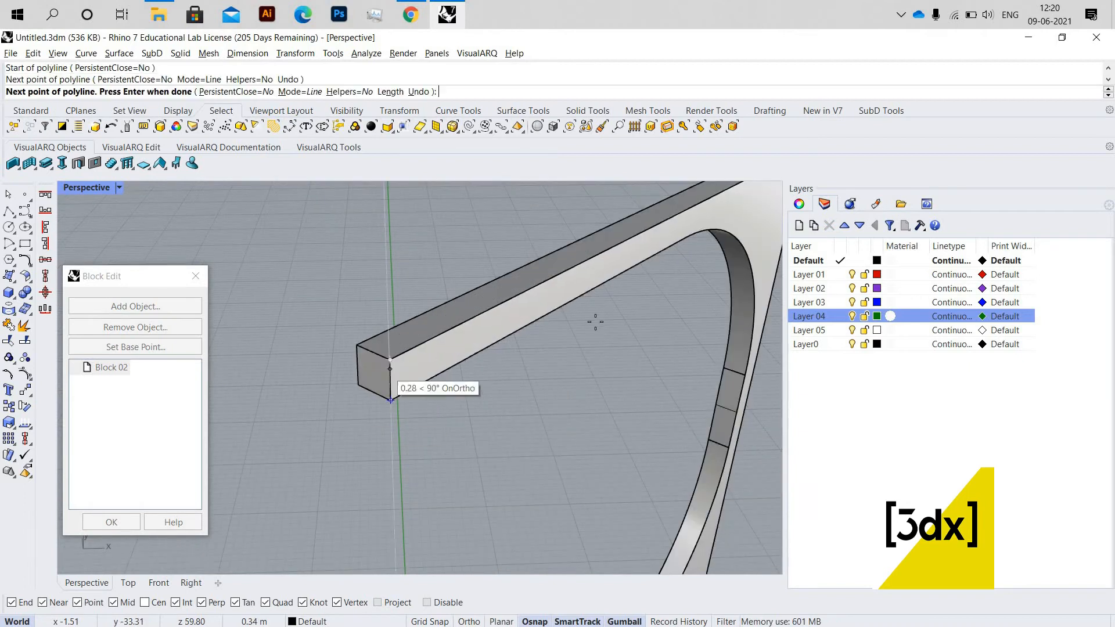
scroll(580, 290, down, 3)
scroll(548, 273, up, 3)
click(549, 395)
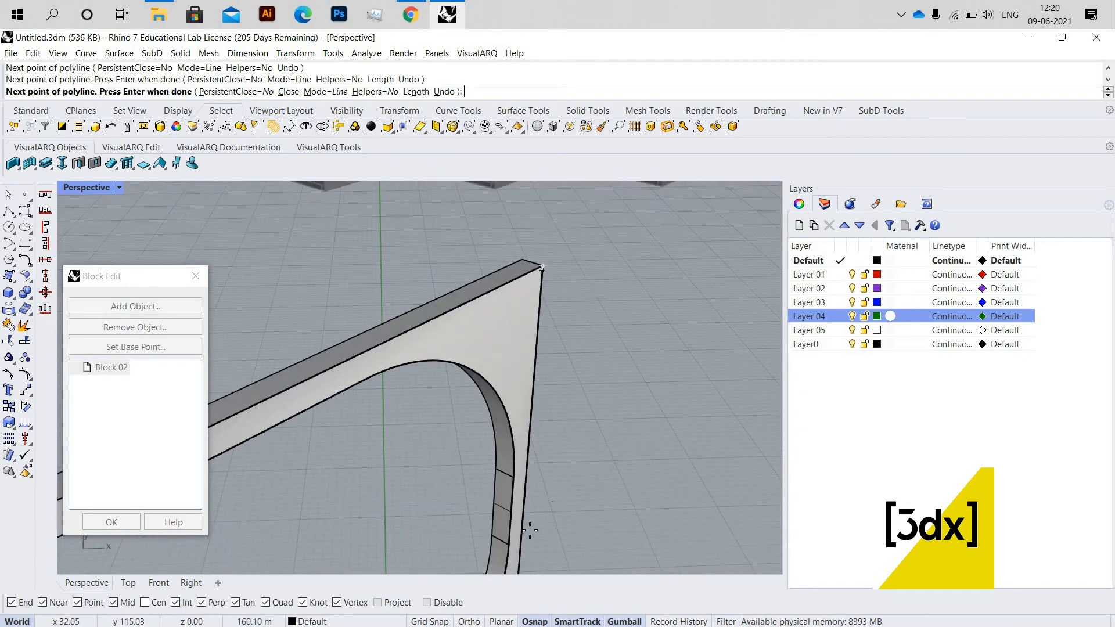
scroll(530, 530, down, 3)
scroll(442, 370, up, 4)
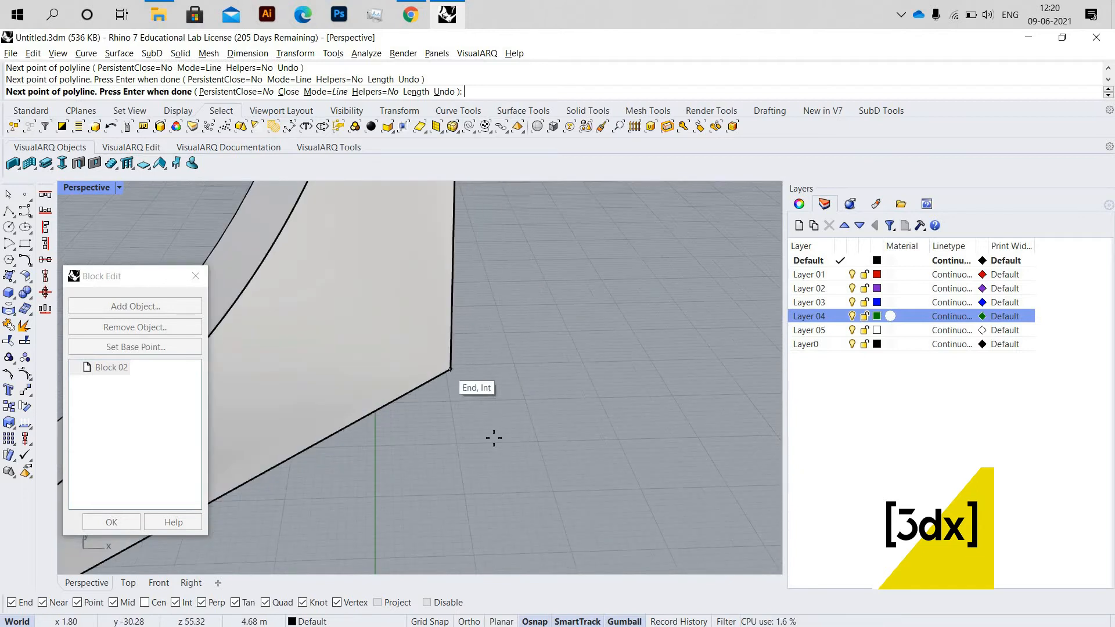
click(451, 368)
scroll(585, 364, down, 8)
scroll(495, 436, up, 5)
click(435, 364)
scroll(510, 385, down, 4)
scroll(510, 397, up, 3)
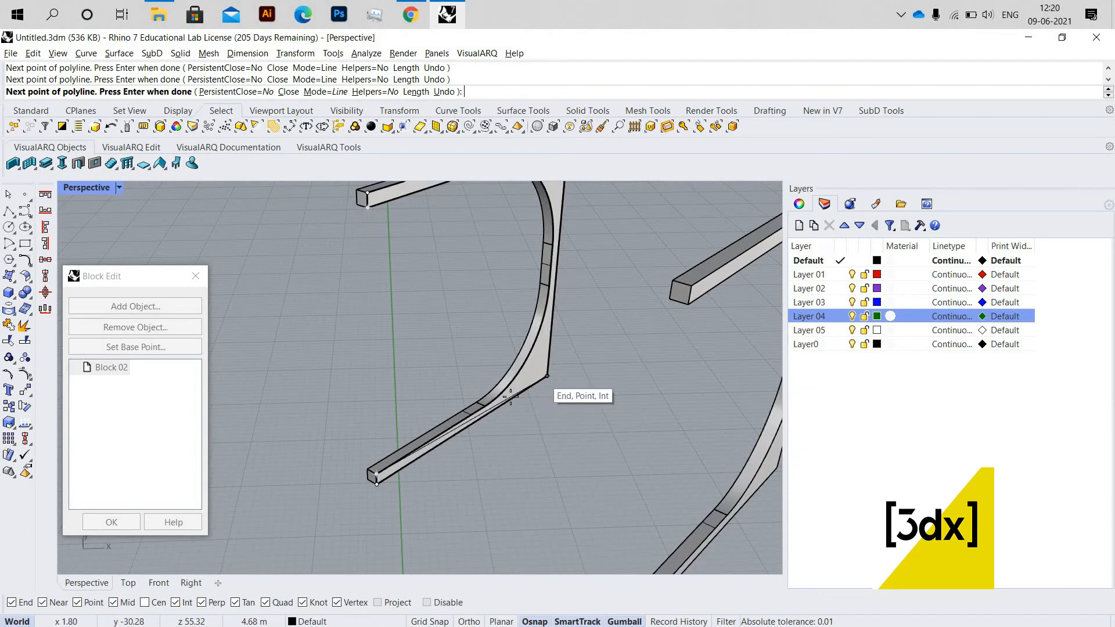
scroll(510, 396, up, 3)
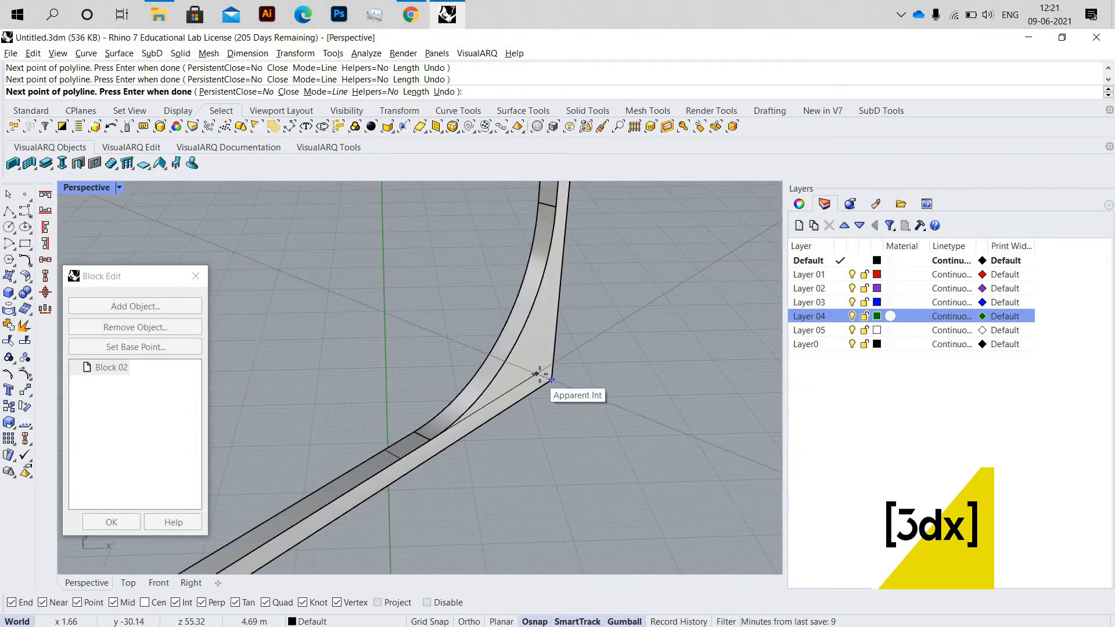
scroll(505, 375, down, 6)
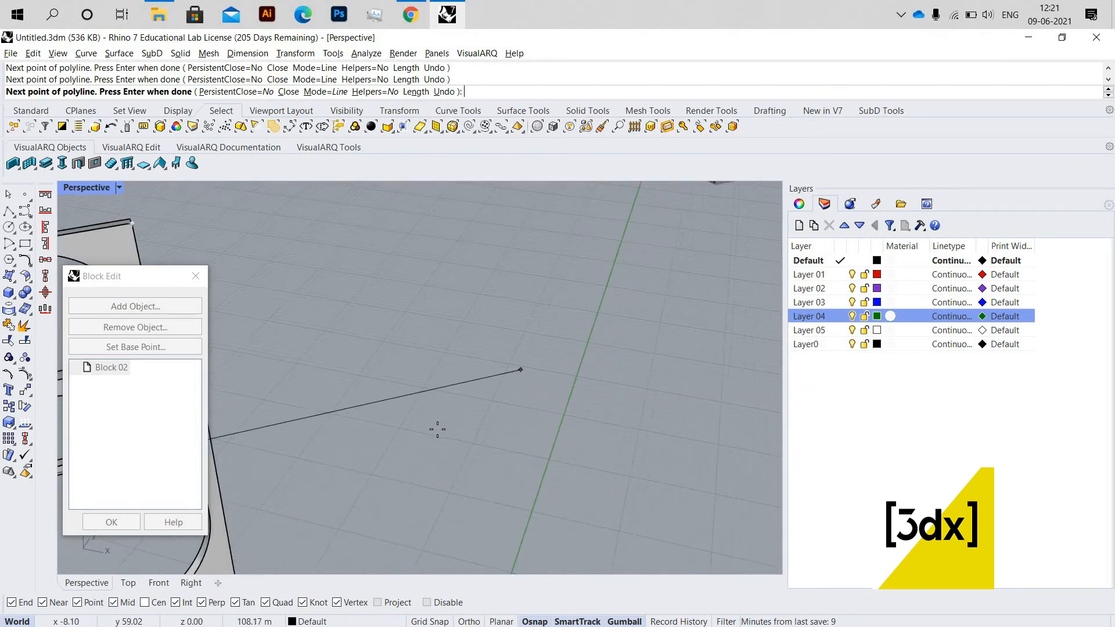
scroll(314, 384, up, 6)
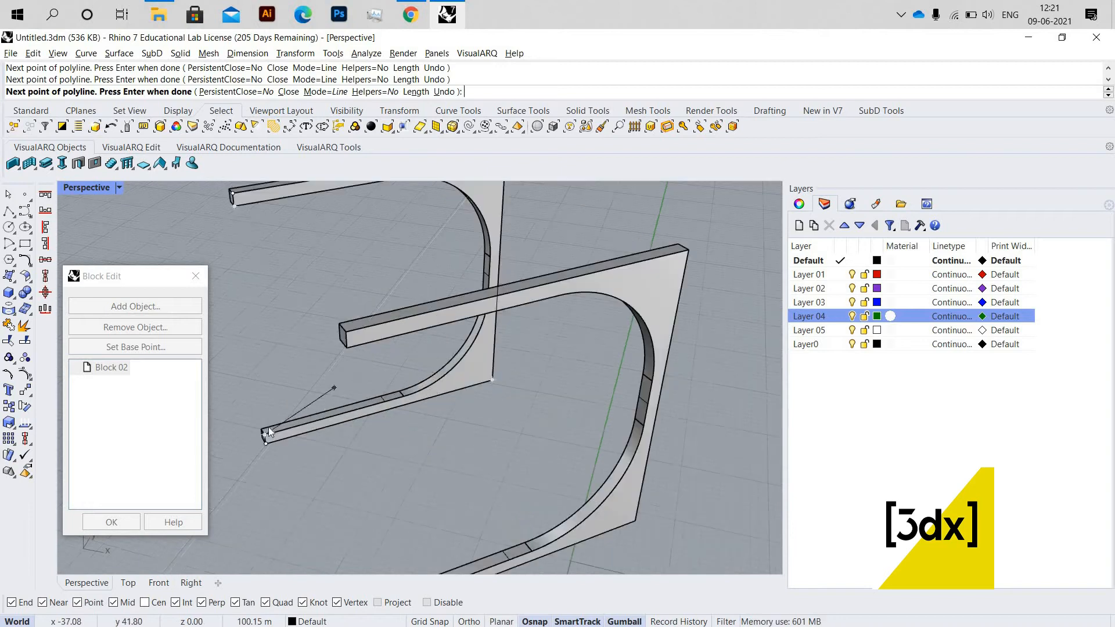
key(Escape)
Draw a line along the inner face of the mirrored frame's lower arm, from its end edge to the outer vertical edge
scroll(280, 425, up, 5)
text(Line)
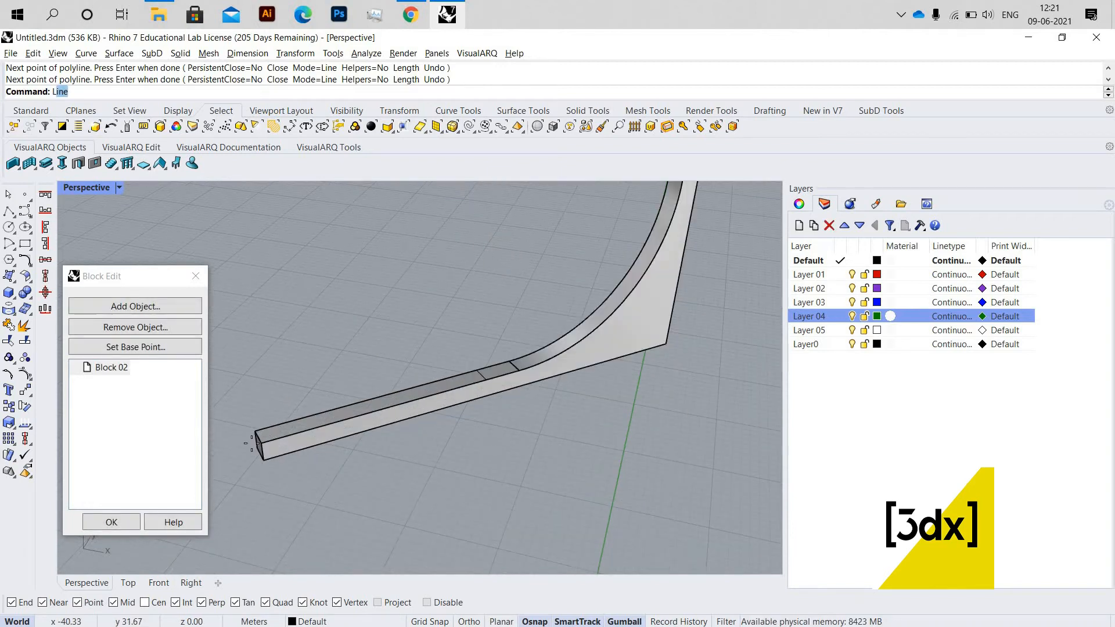
key(Return)
click(267, 444)
scroll(423, 429, down, 5)
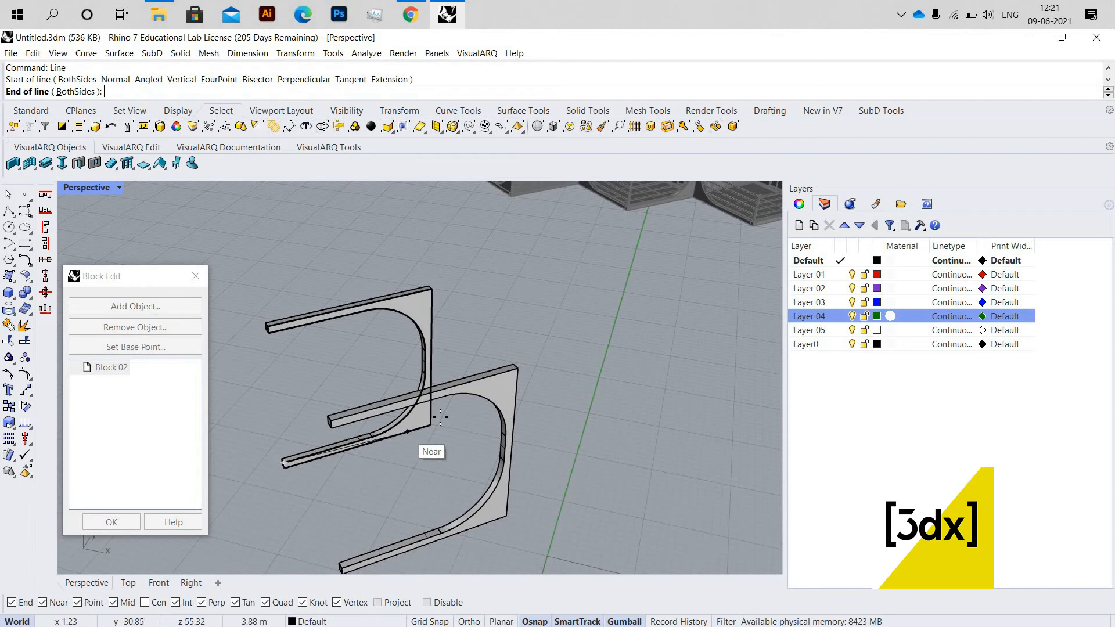
scroll(430, 401, up, 8)
click(439, 421)
Draw a vertical line from the middle of the rounded opening's straight inner edge up to the frame's top edge
key(Return)
scroll(418, 378, down, 5)
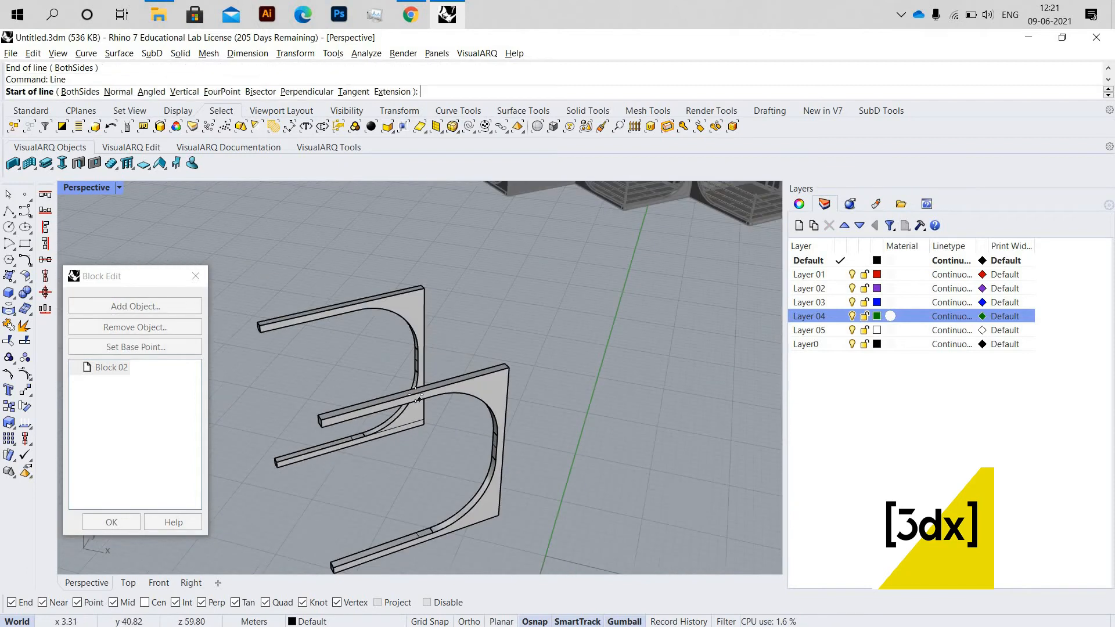
scroll(415, 372, up, 5)
click(413, 380)
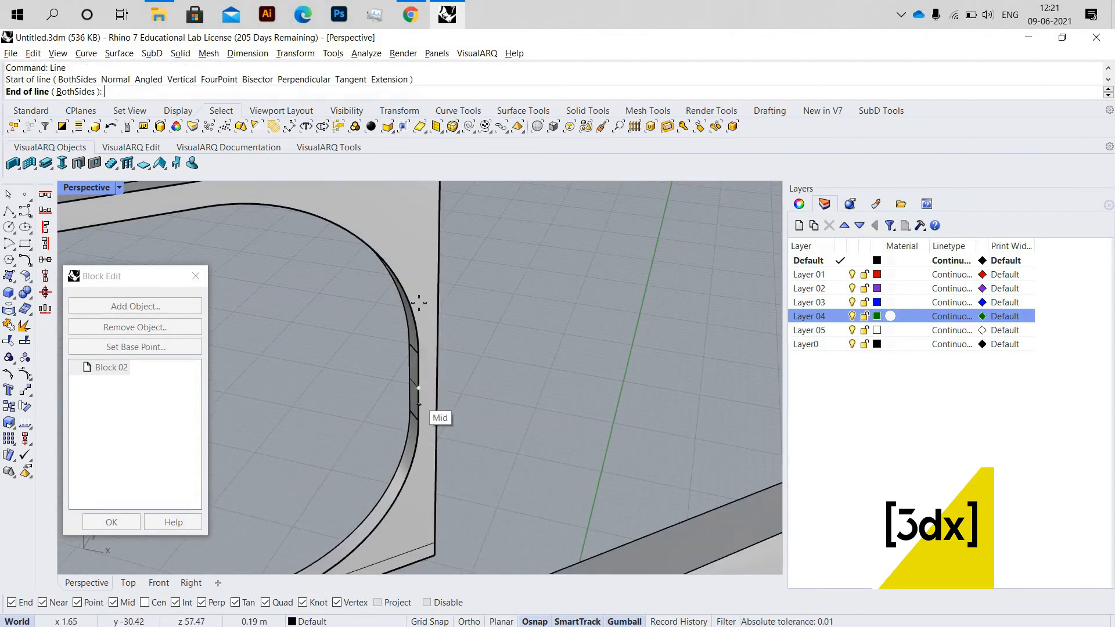
scroll(421, 328, down, 5)
click(422, 328)
scroll(432, 371, up, 6)
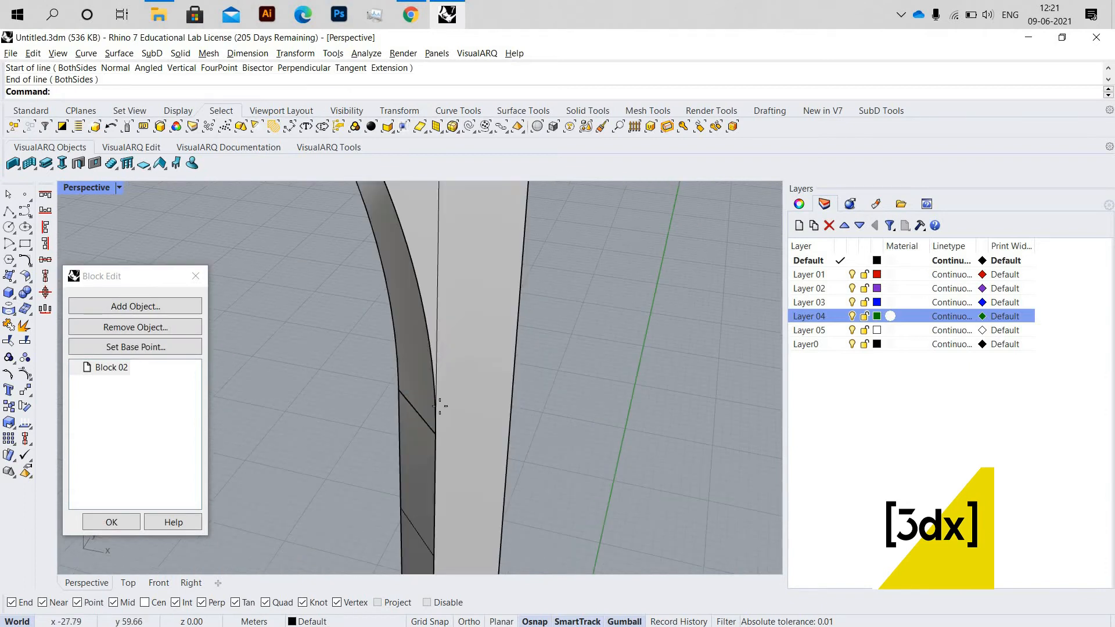
key(Return)
key(Escape)
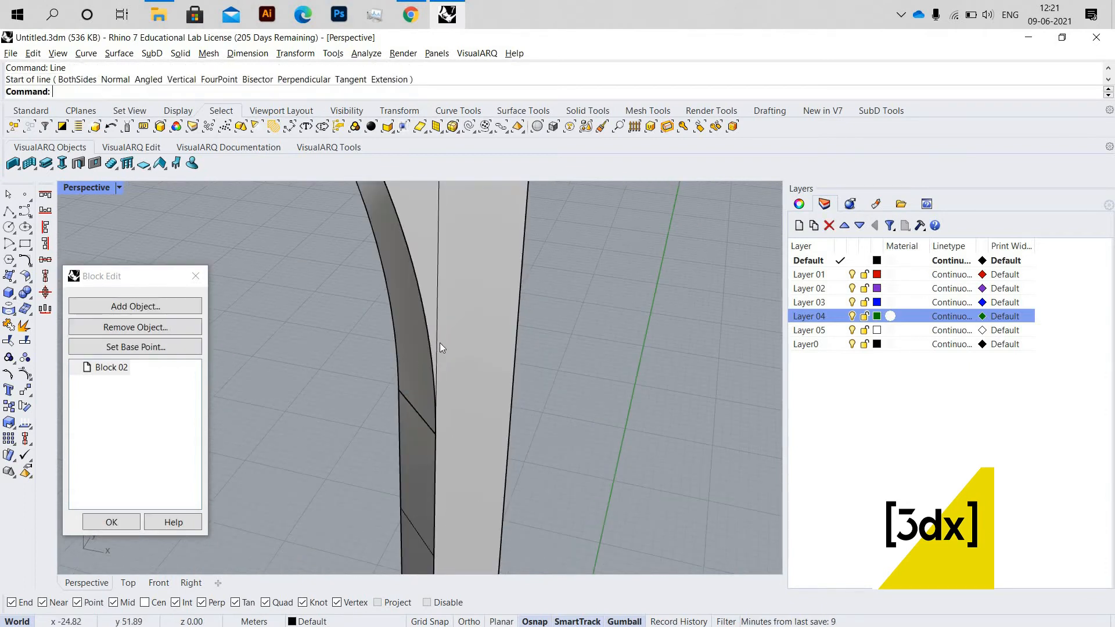
Draw a second vertical line from the middle of the opening's straight inner edge down to the lower arm's line
key(Return)
scroll(427, 372, down, 5)
scroll(435, 423, up, 6)
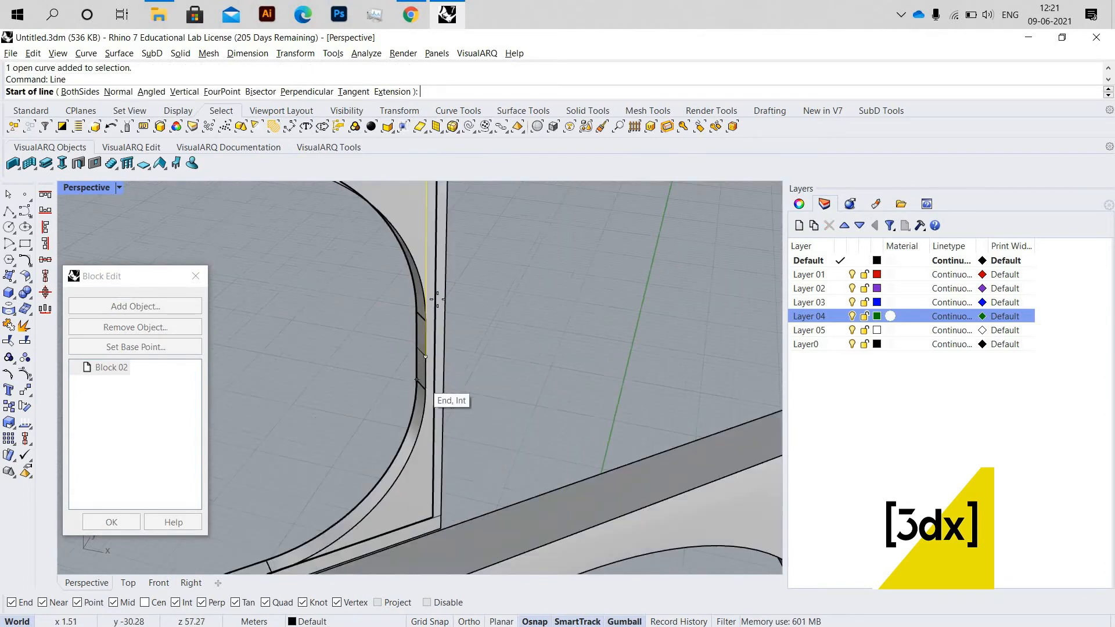
click(459, 274)
scroll(448, 407, down, 4)
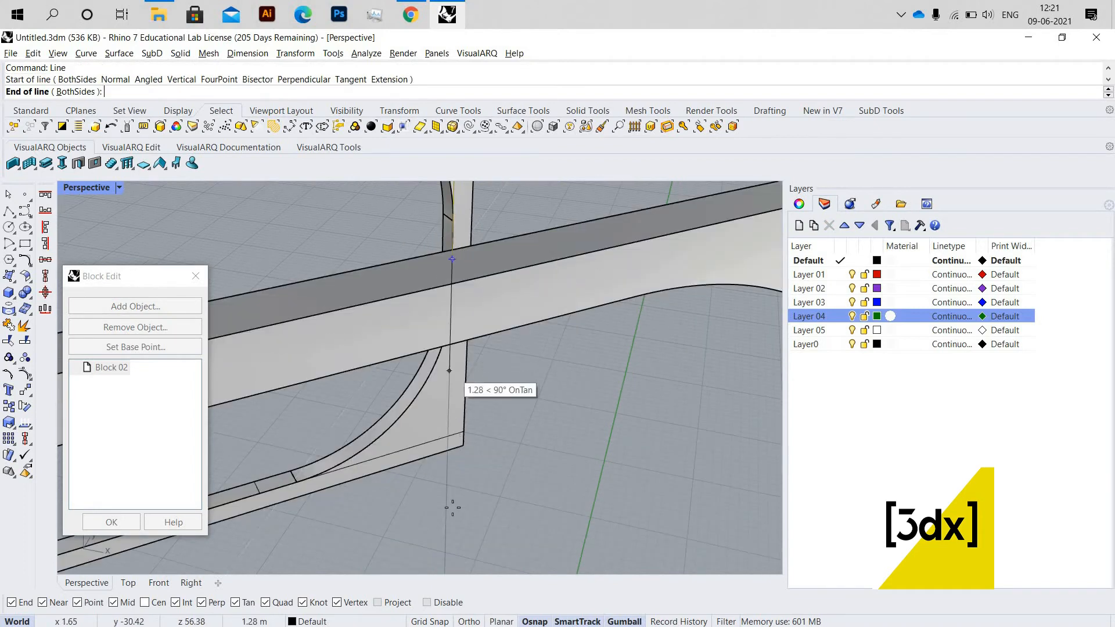
scroll(447, 510, up, 4)
click(446, 533)
scroll(428, 408, down, 4)
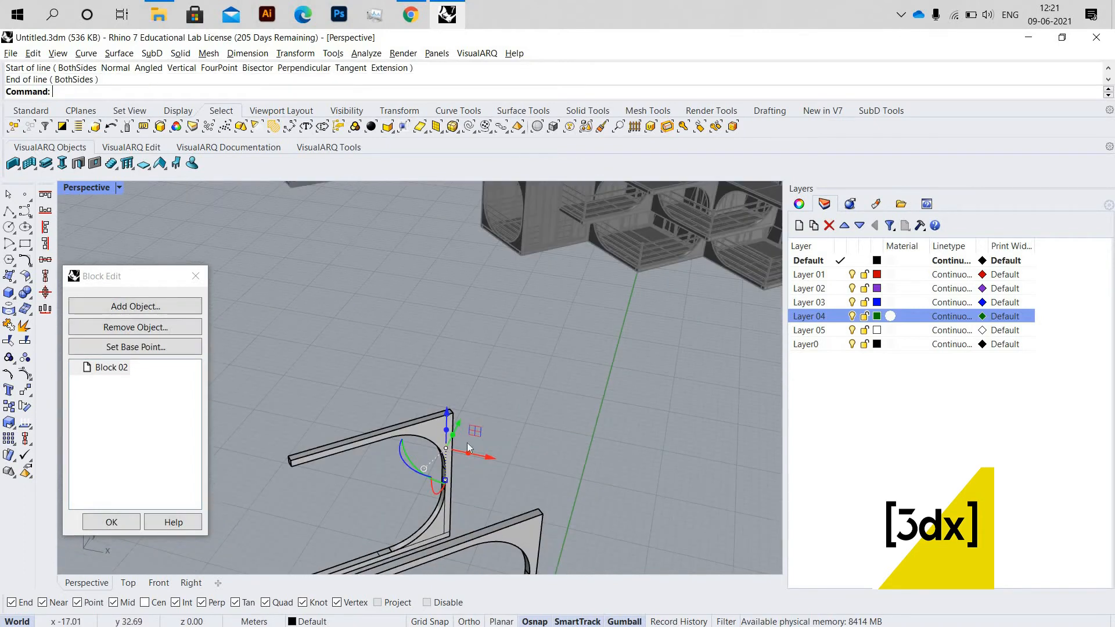
Draw a line along the frame's upper arm from its end edge to the outer vertical edge, crossing the vertical line
scroll(467, 442, up, 5)
key(Return)
scroll(331, 459, down, 4)
scroll(315, 459, up, 5)
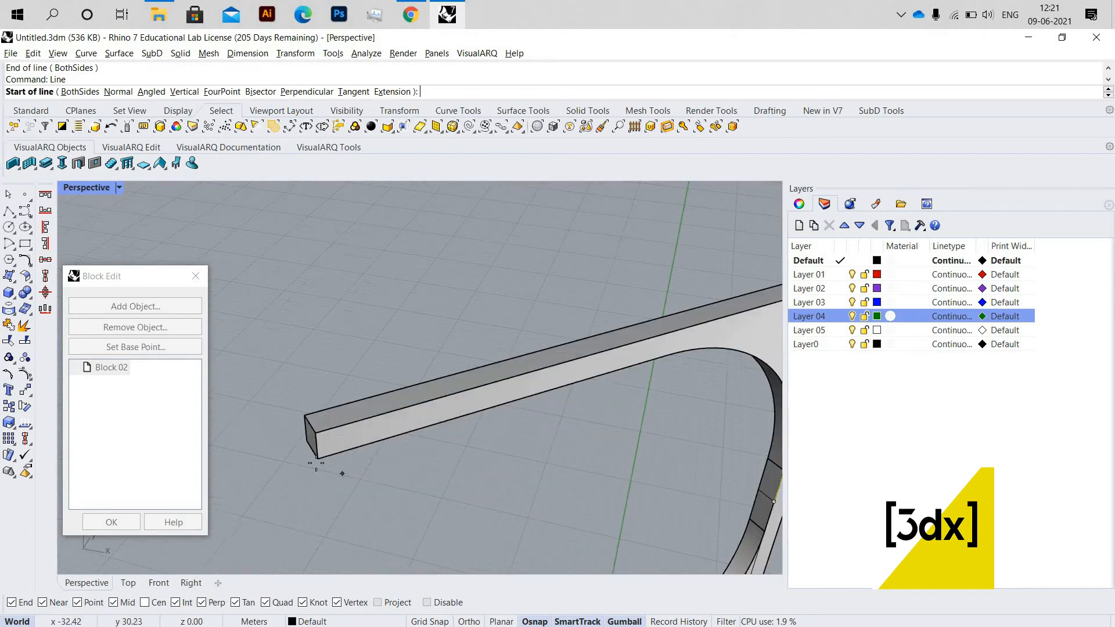
click(479, 436)
scroll(480, 436, down, 4)
scroll(480, 430, up, 5)
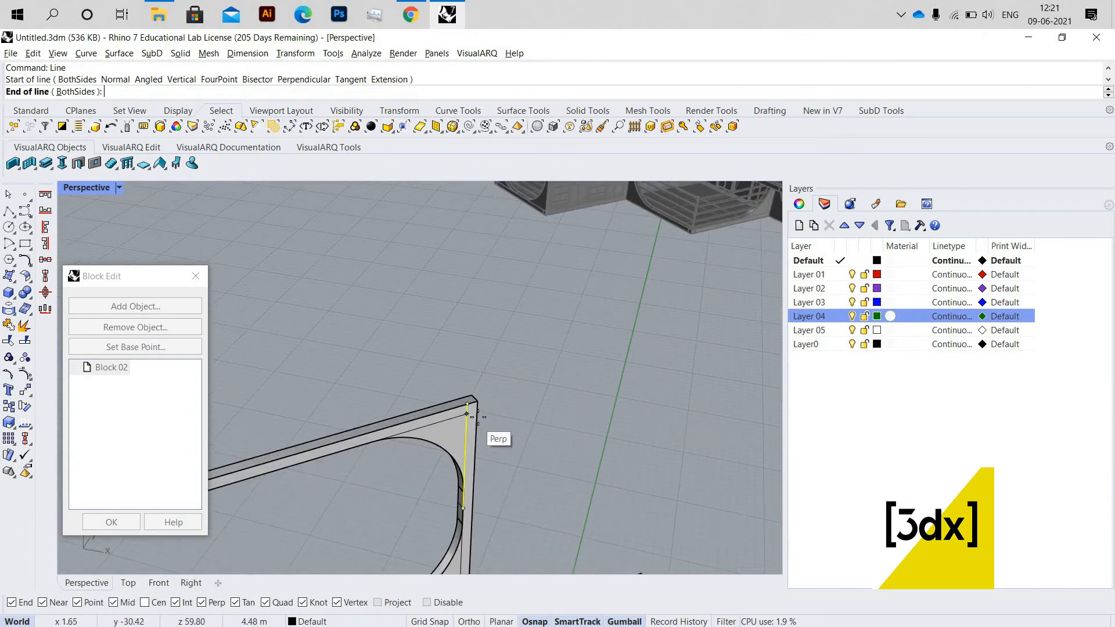
click(478, 417)
scroll(361, 410, up, 5)
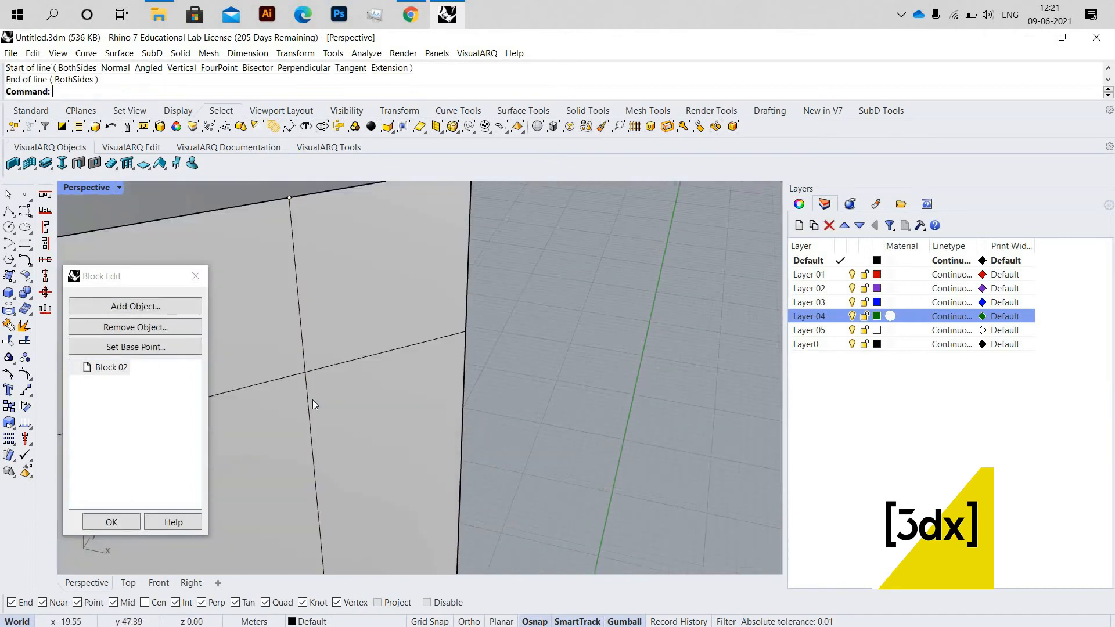
Trim the overhanging ends of the upper horizontal and vertical lines so they meet in a clean corner
click(337, 370)
click(337, 370)
click(339, 366)
click(318, 368)
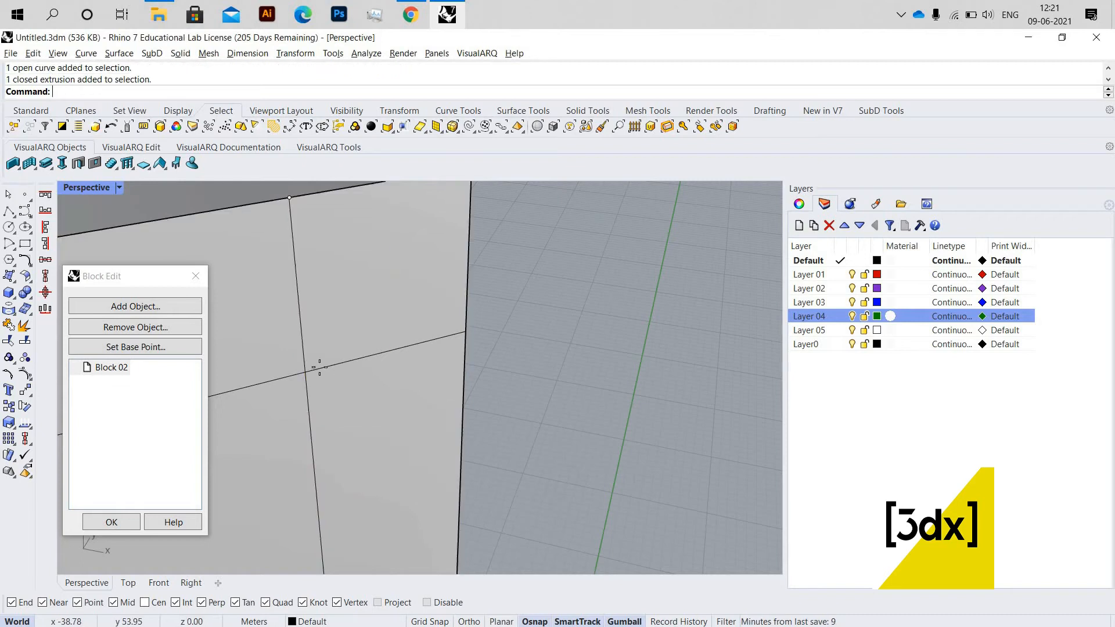
right_click(310, 382)
key(Escape)
shift+click(305, 392)
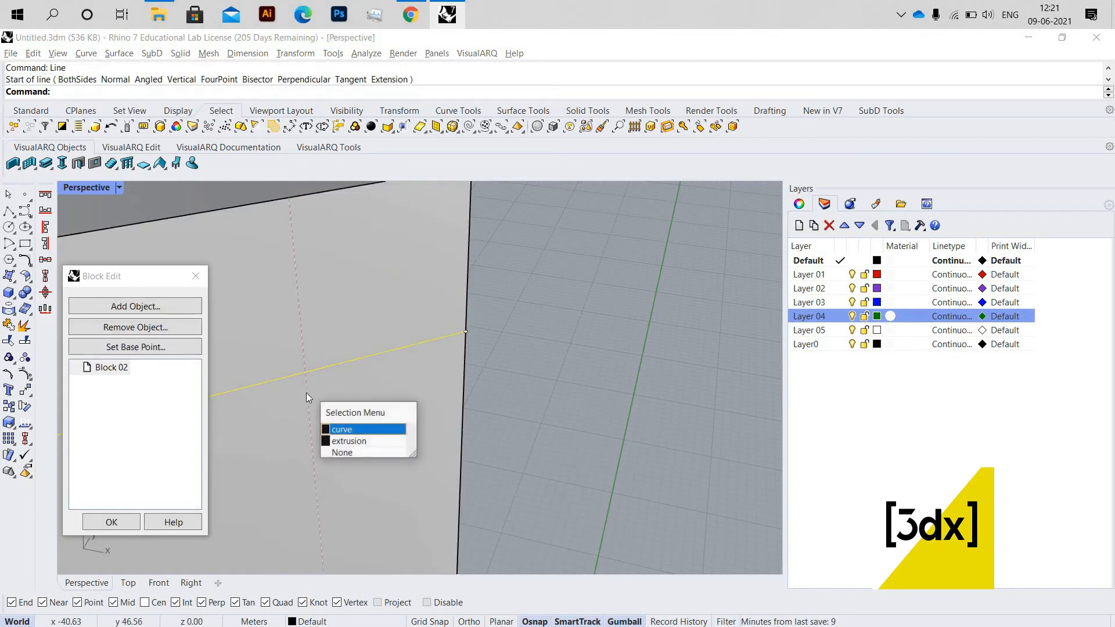
click(306, 392)
key(Return)
click(338, 365)
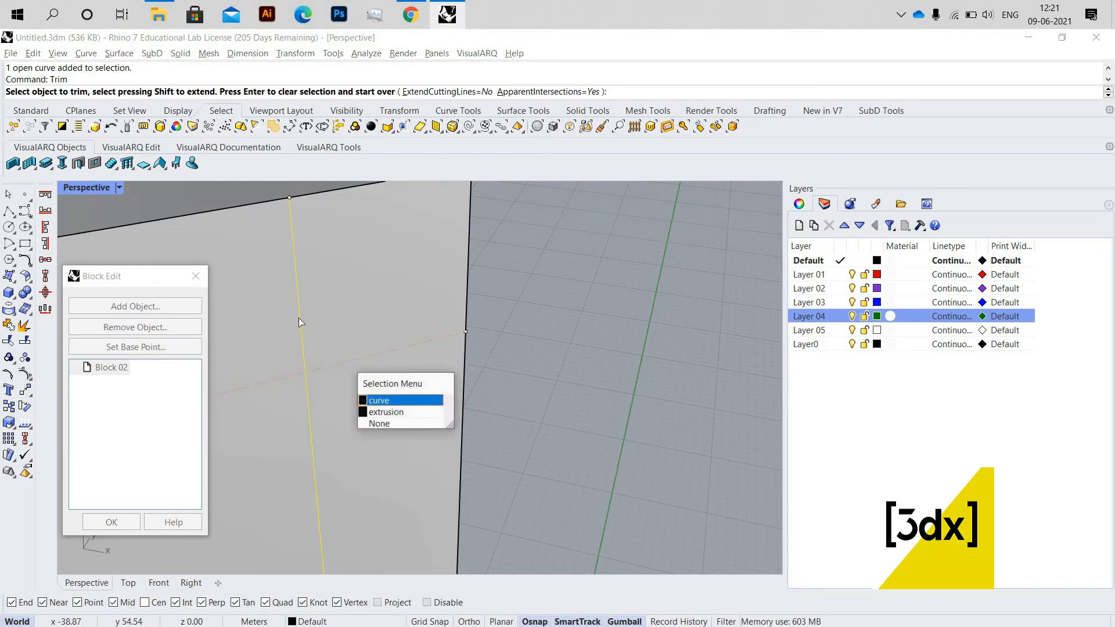
click(300, 319)
click(297, 323)
click(298, 322)
click(338, 358)
scroll(348, 377, down, 12)
key(Return)
Trim the lower line's overhang beyond the vertical line to form a clean bottom corner
scroll(335, 377, up, 7)
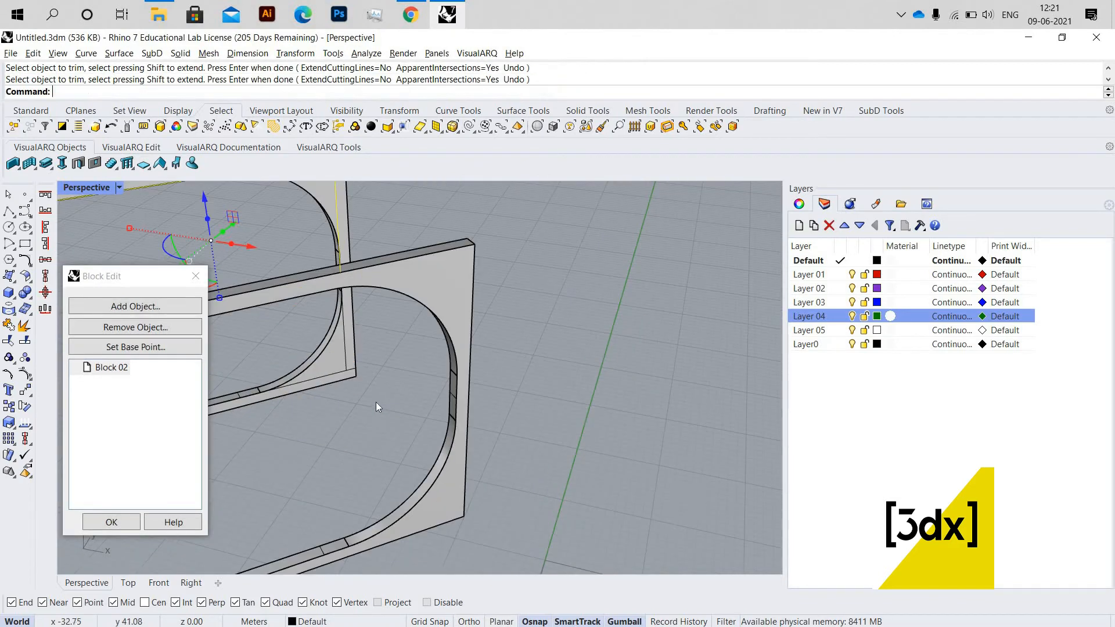
scroll(378, 406, up, 10)
click(390, 414)
click(391, 386)
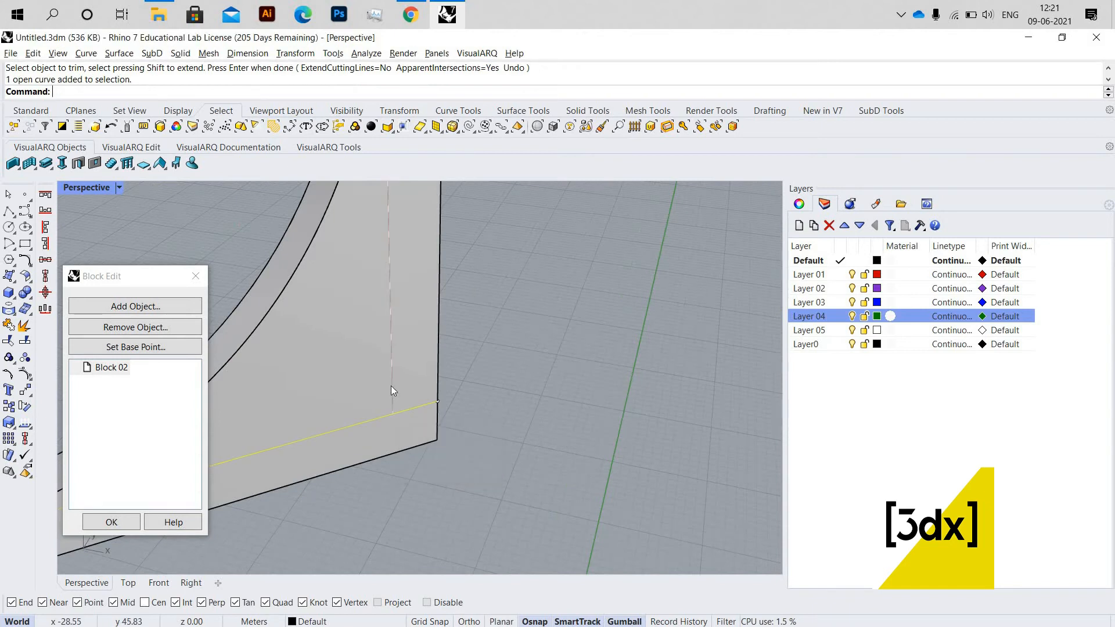
click(392, 391)
click(413, 417)
key(Up)
key(Return)
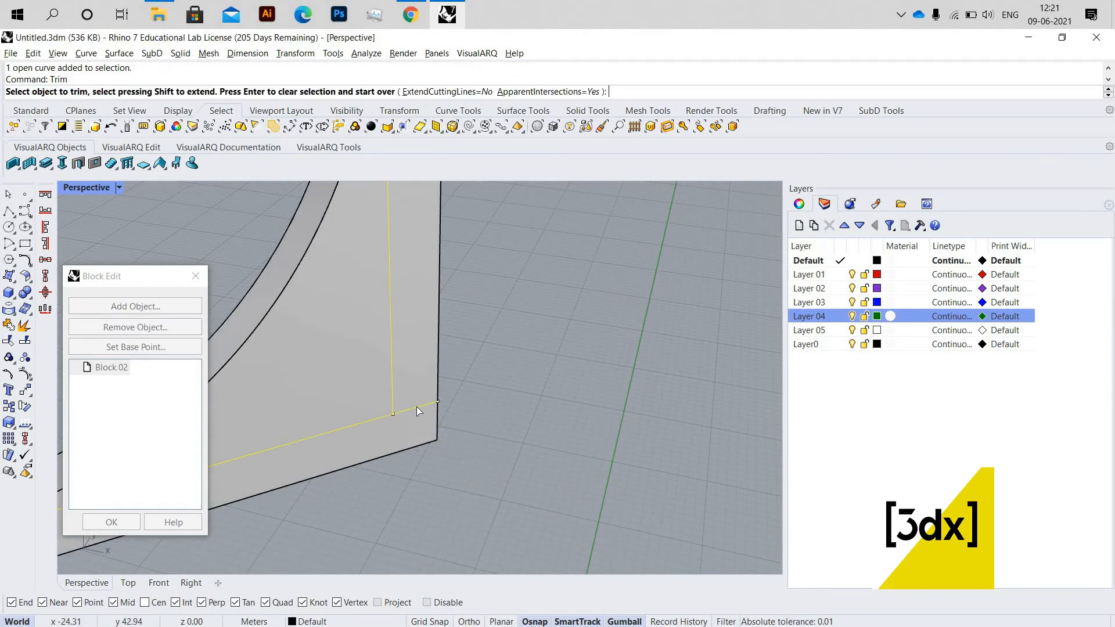
click(421, 411)
click(420, 420)
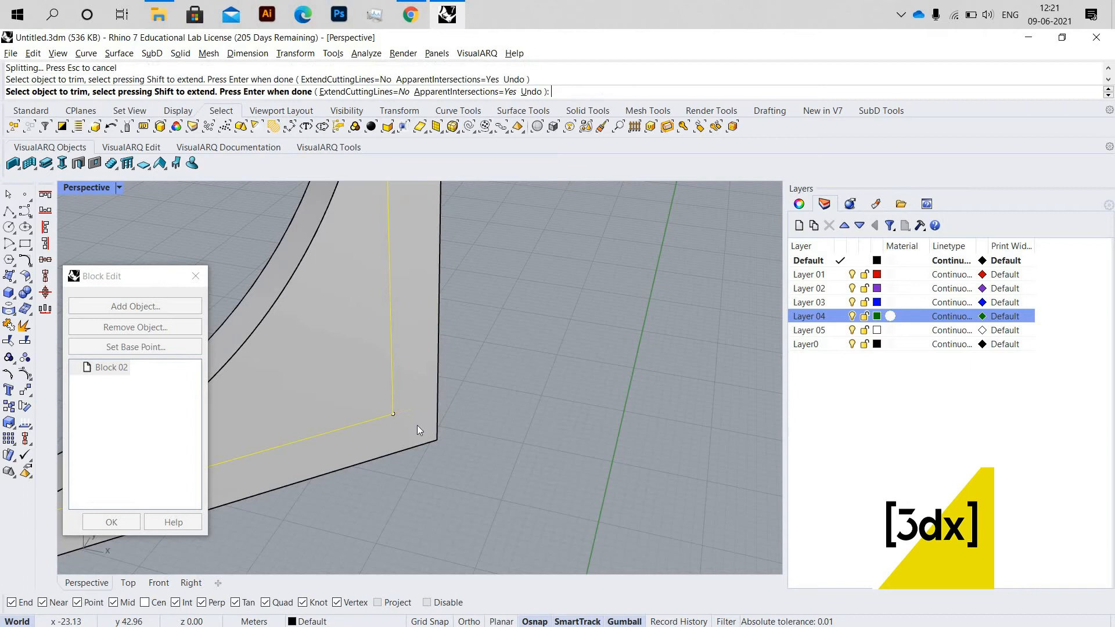
key(Return)
Join the trimmed outline curves of the C-shaped profile into one closed curve
scroll(429, 424, down, 5)
scroll(429, 402, up, 6)
click(417, 427)
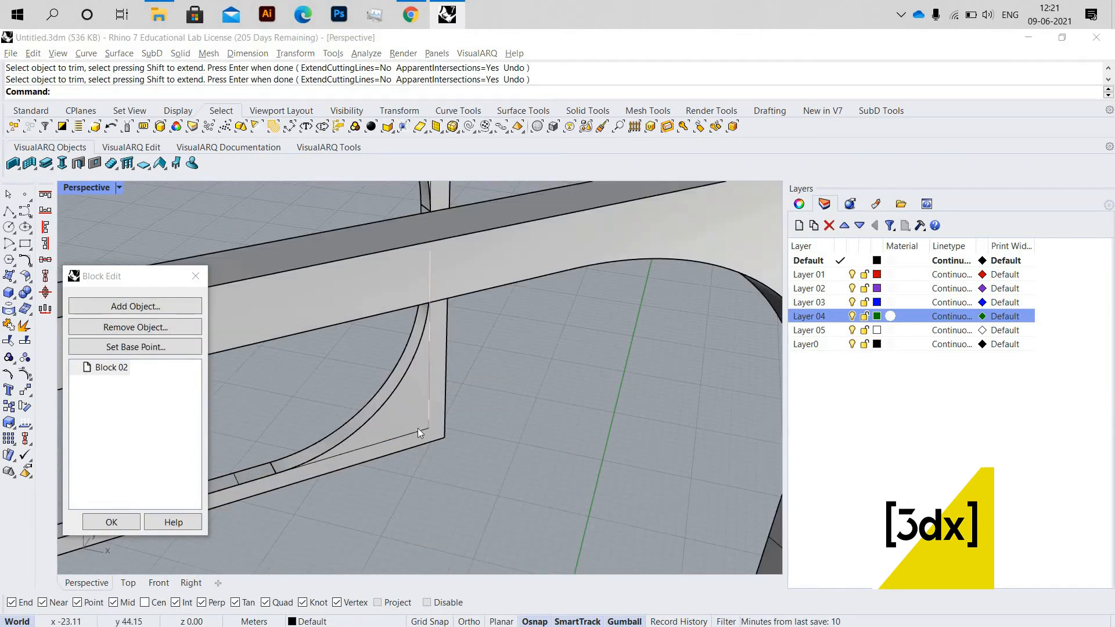
click(417, 427)
shift+click(422, 432)
shift+click(421, 446)
shift+click(421, 444)
click(425, 402)
scroll(426, 381, down, 7)
scroll(418, 378, up, 4)
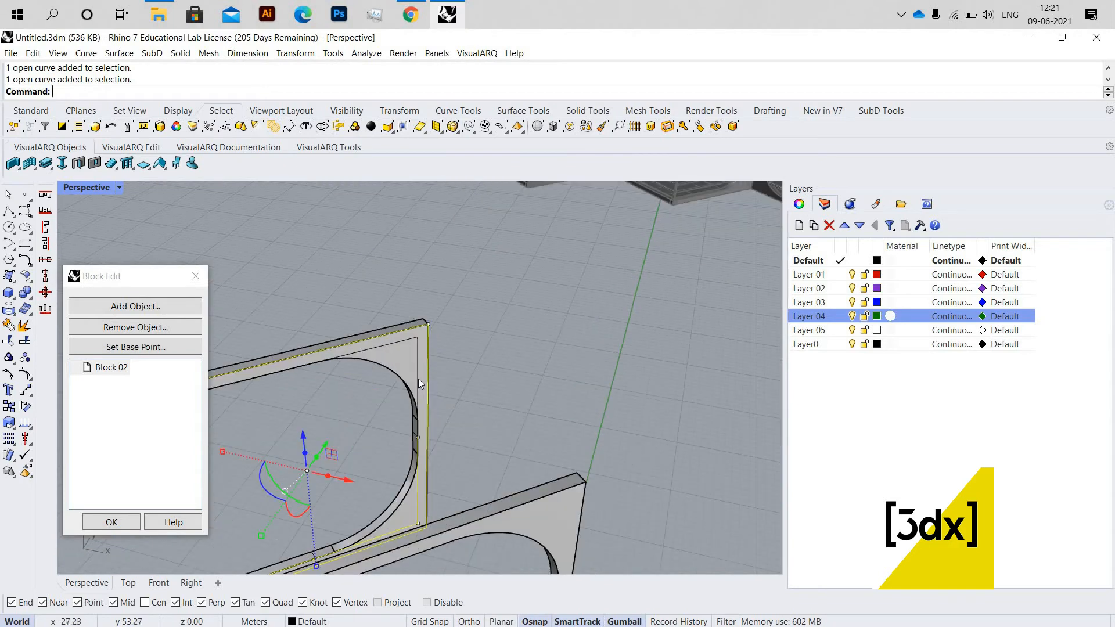
key(ctrl+t)
click(405, 342)
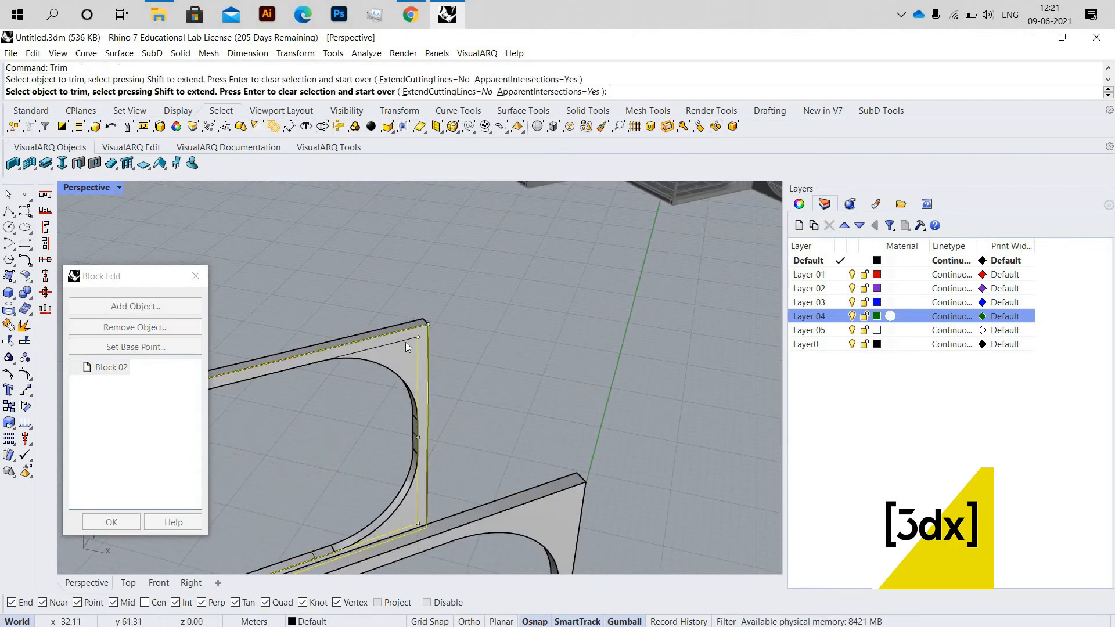
key(Escape)
shift+click(406, 340)
right_click(389, 398)
scroll(387, 399, down, 3)
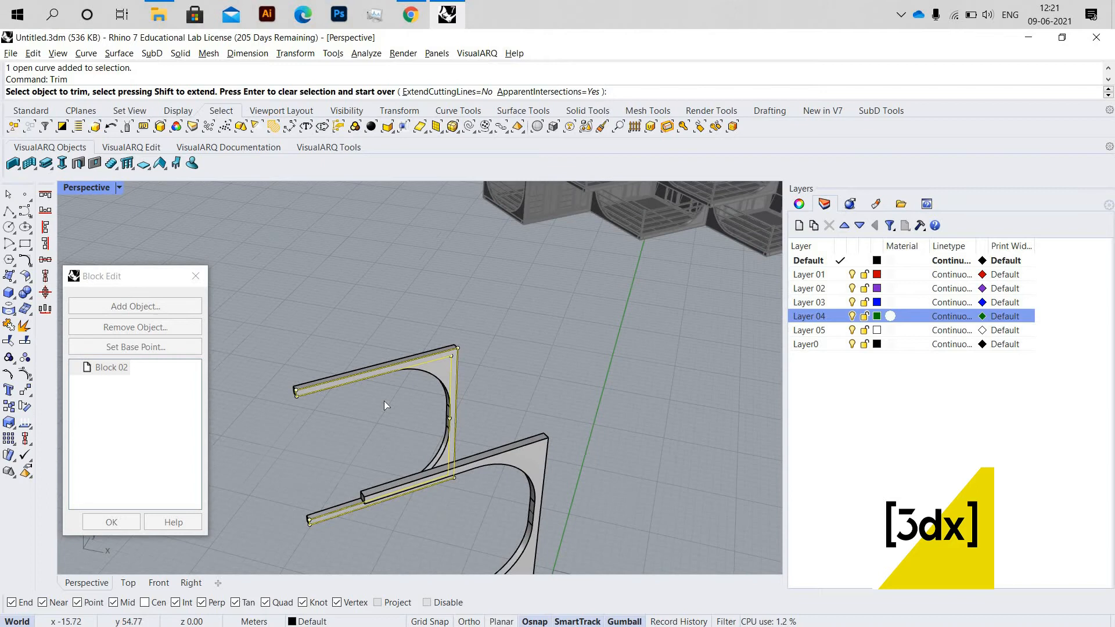
key(Escape)
key(ctrl+j)
scroll(393, 397, down, 2)
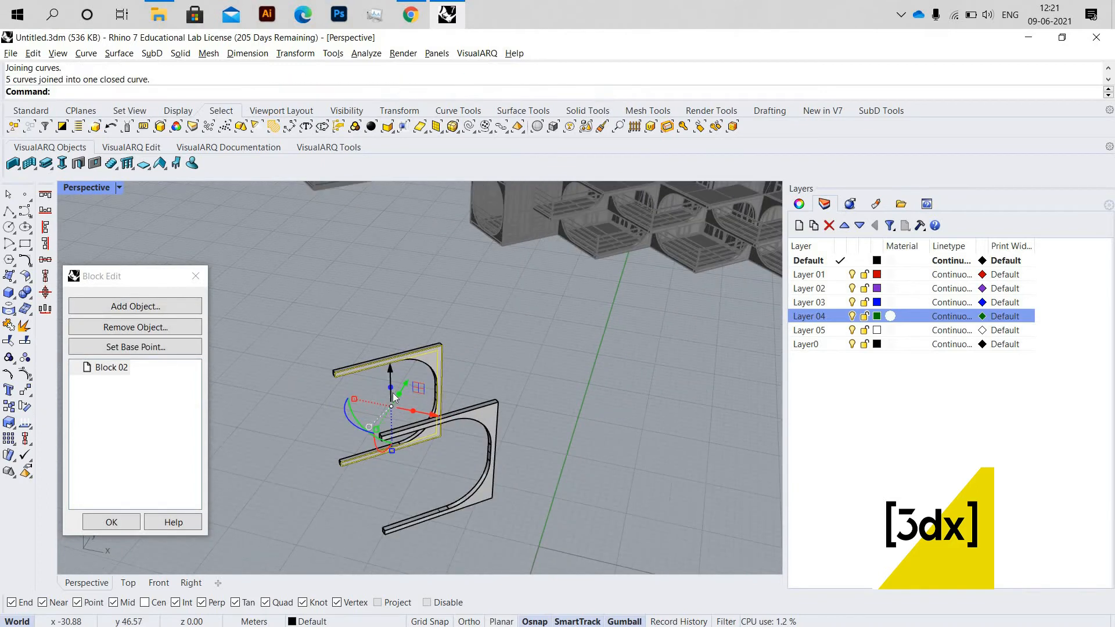
Extrude the closed outline as a solid across to the opposite side frame and finish editing Block 02
key(Return)
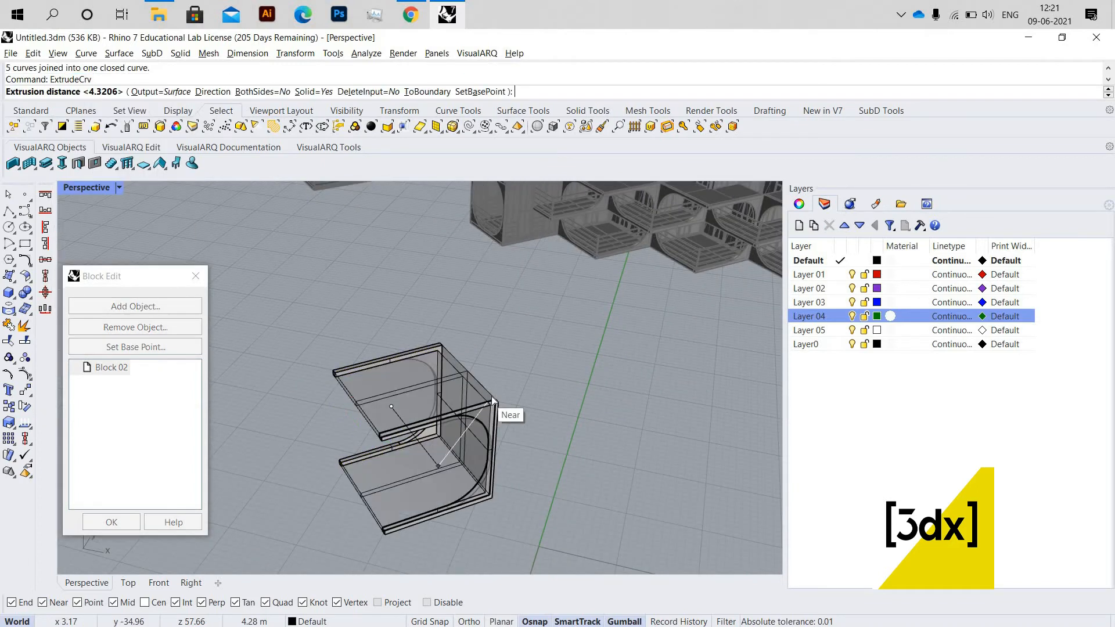
click(482, 396)
scroll(511, 397, down, 5)
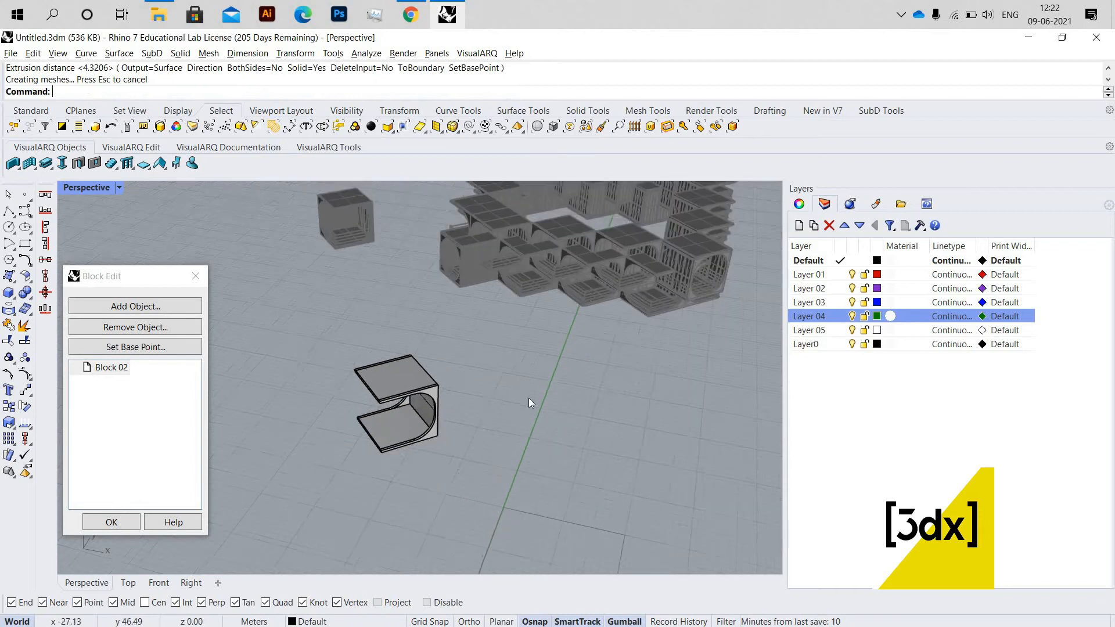
right_drag(528, 398, 584, 414)
scroll(566, 402, up, 5)
scroll(565, 402, up, 4)
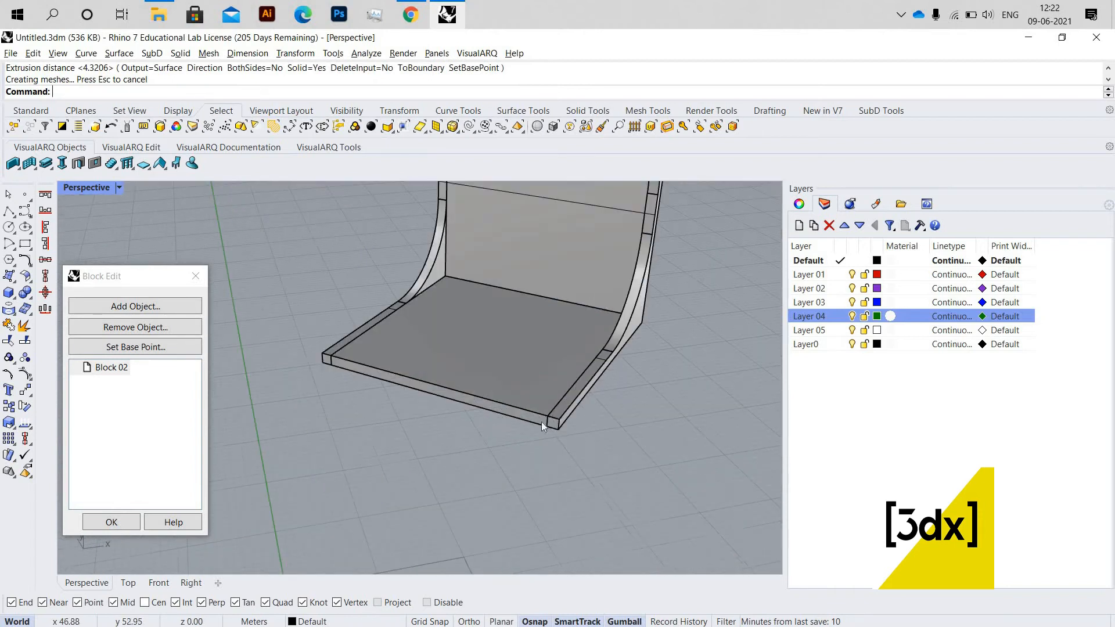
scroll(533, 411, down, 6)
scroll(625, 397, up, 8)
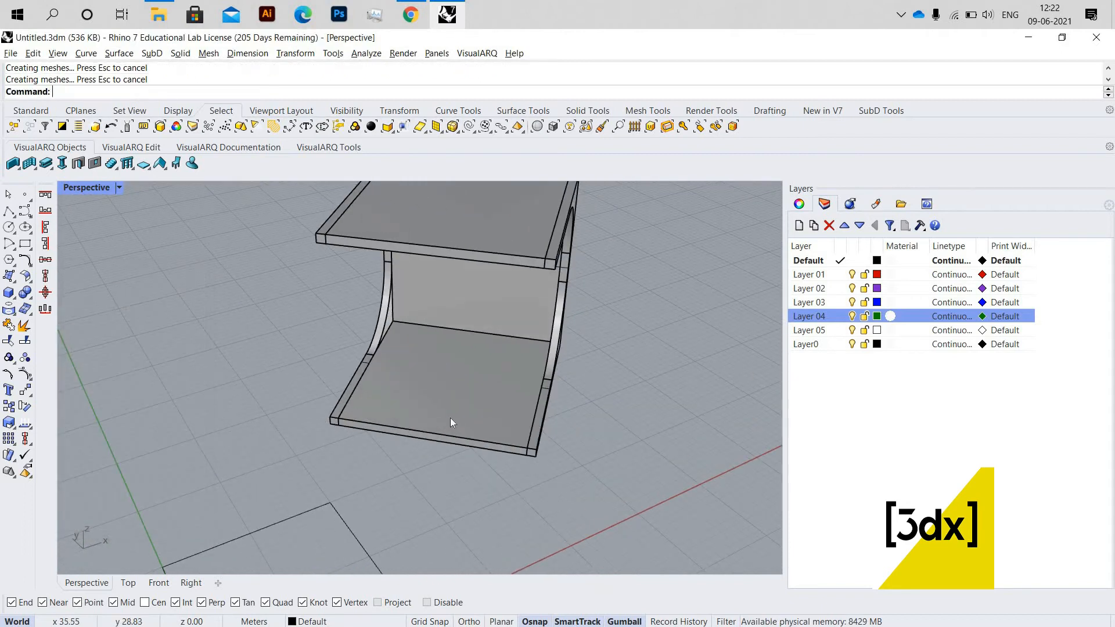
Copy the open Block 02 module from its lower front corner to the matching bottom corner of the building's projecting corner module
scroll(451, 417, down, 6)
scroll(316, 291, up, 4)
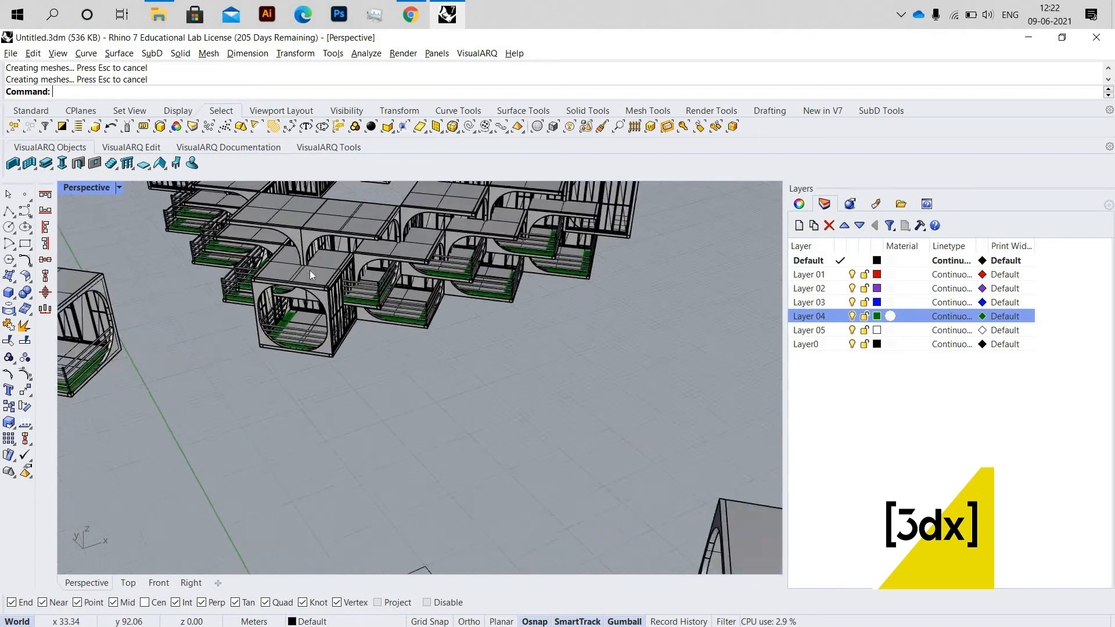
scroll(566, 503, down, 4)
scroll(572, 482, up, 6)
scroll(571, 471, down, 5)
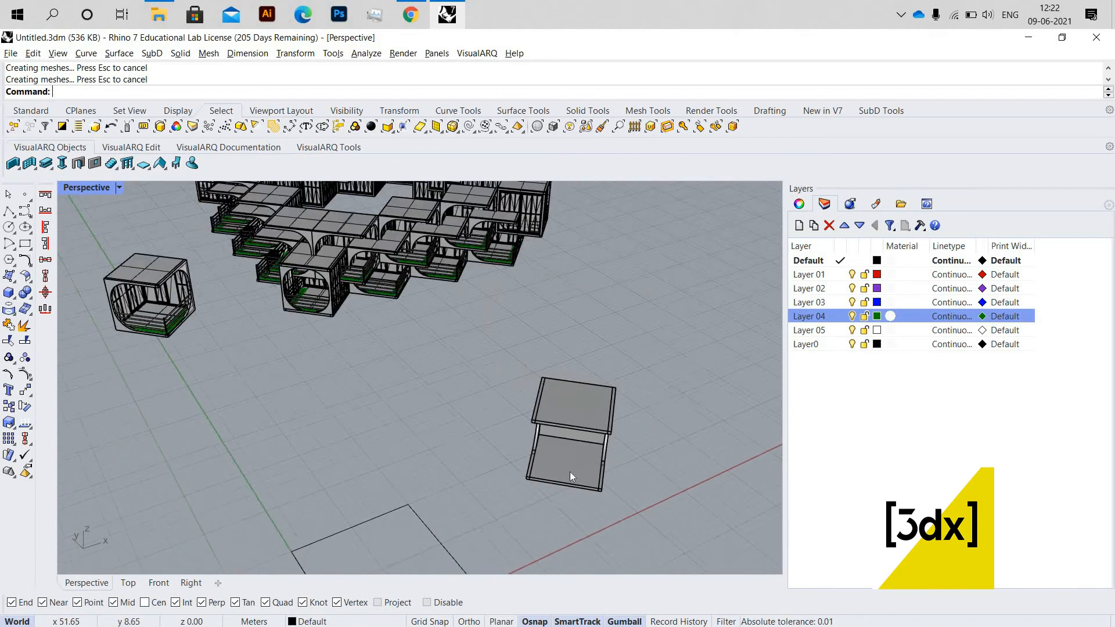
scroll(510, 475, up, 5)
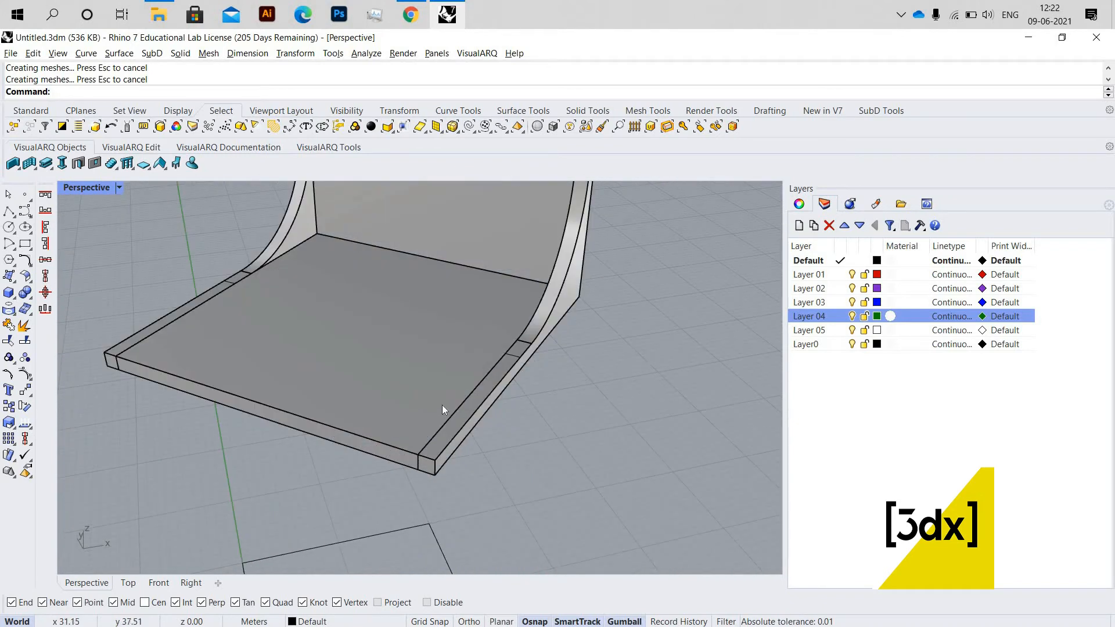
click(446, 412)
text(Copy)
key(Return)
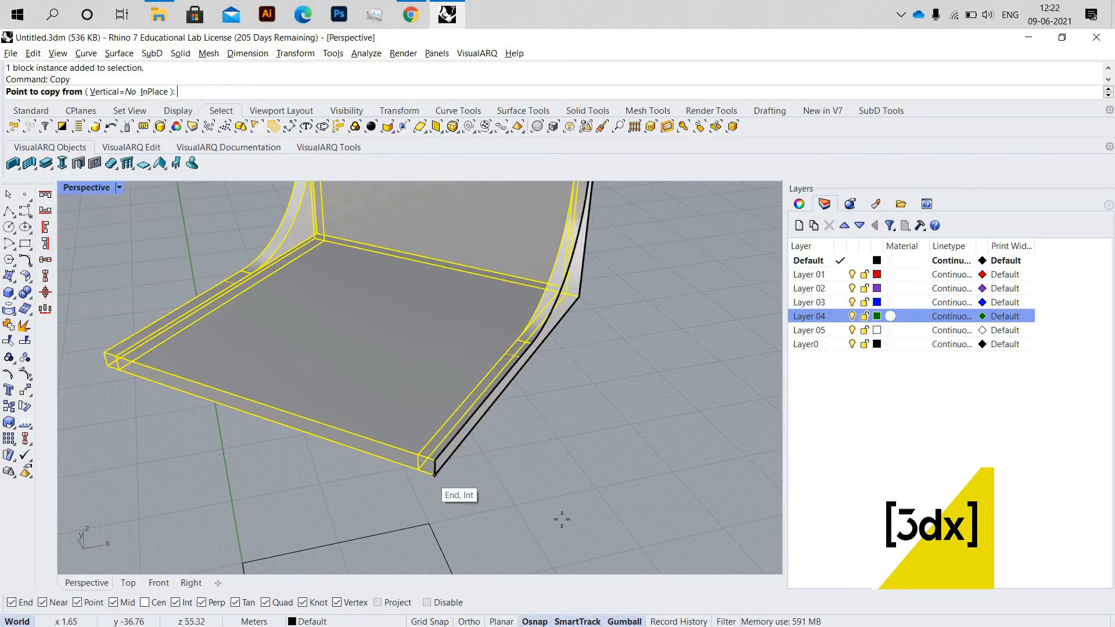
click(434, 475)
scroll(505, 415, down, 6)
scroll(406, 331, up, 8)
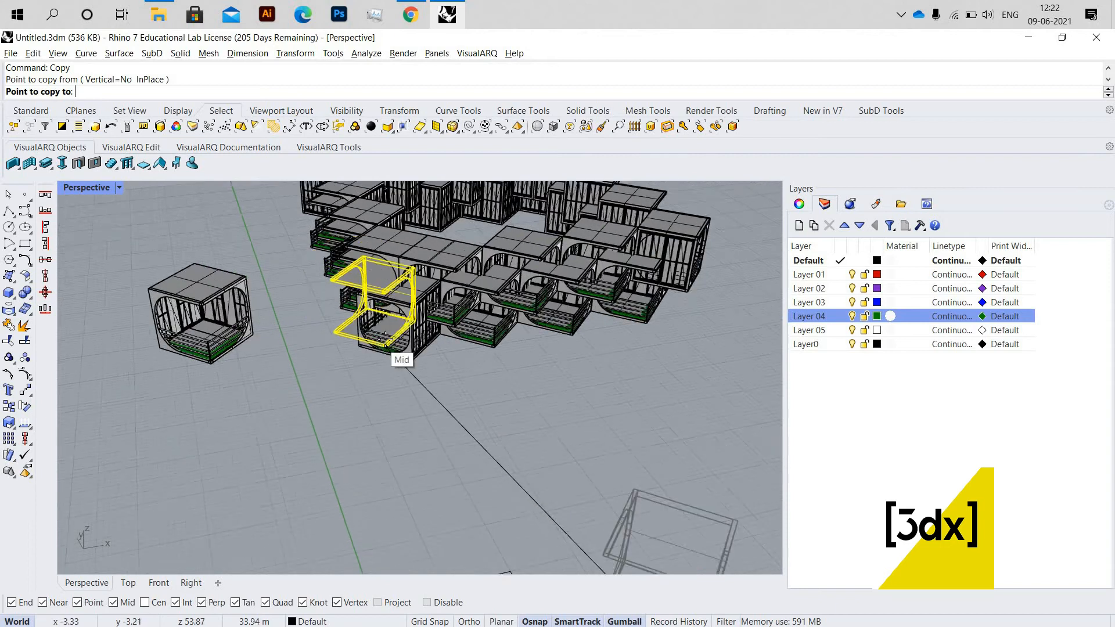
scroll(397, 343, up, 8)
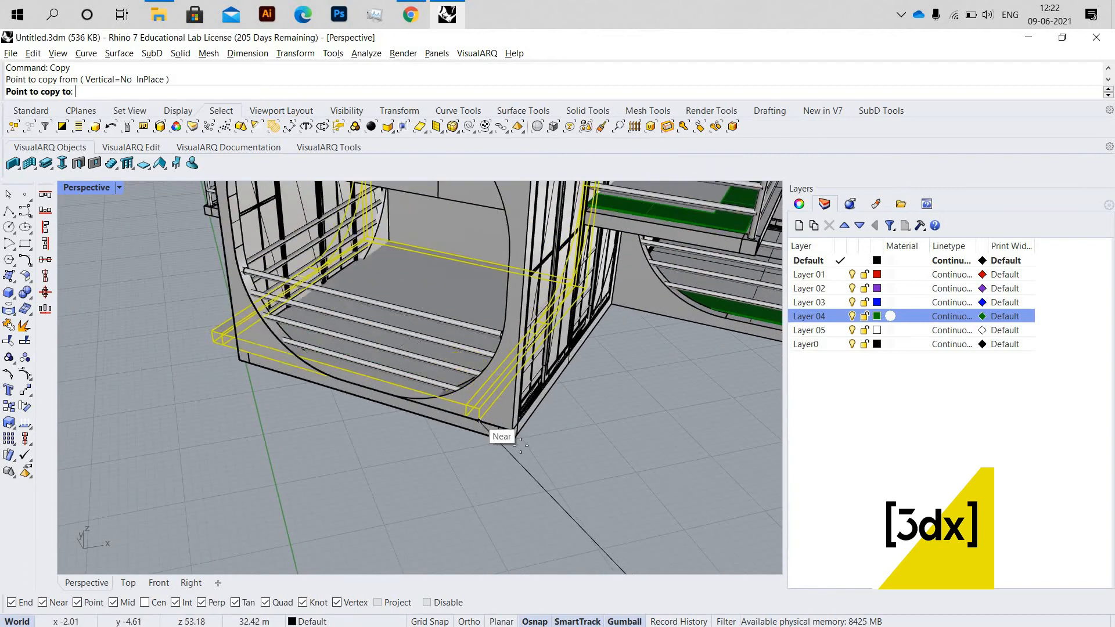
click(515, 444)
key(Return)
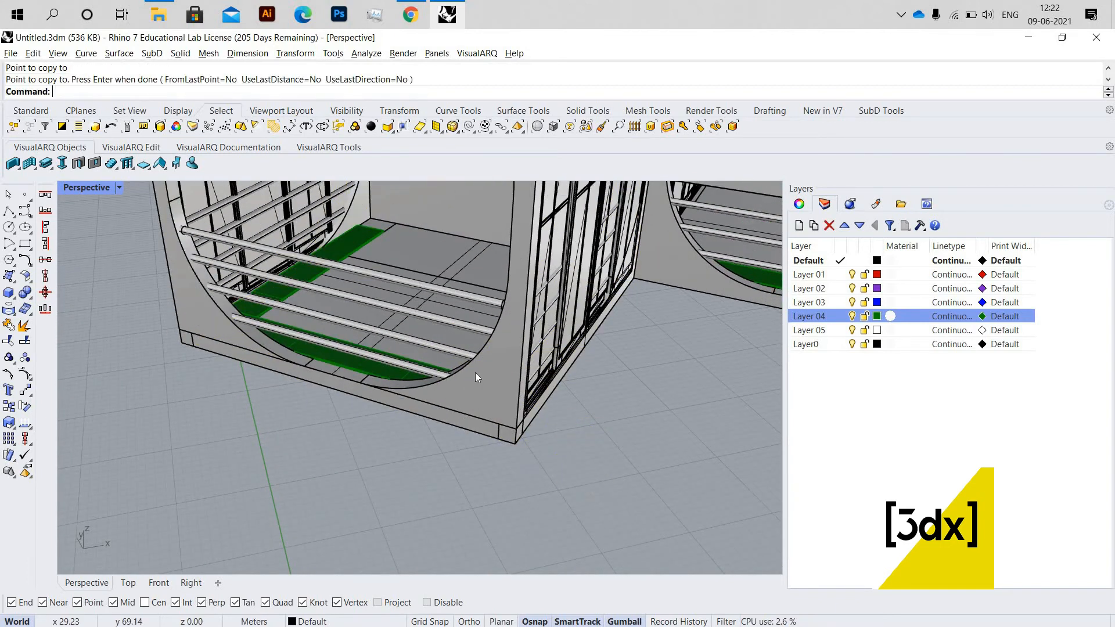
Delete the two old detailed modules that overlap the newly copied Block 02 at the building's corner
click(475, 370)
key(Delete)
scroll(476, 383, down, 8)
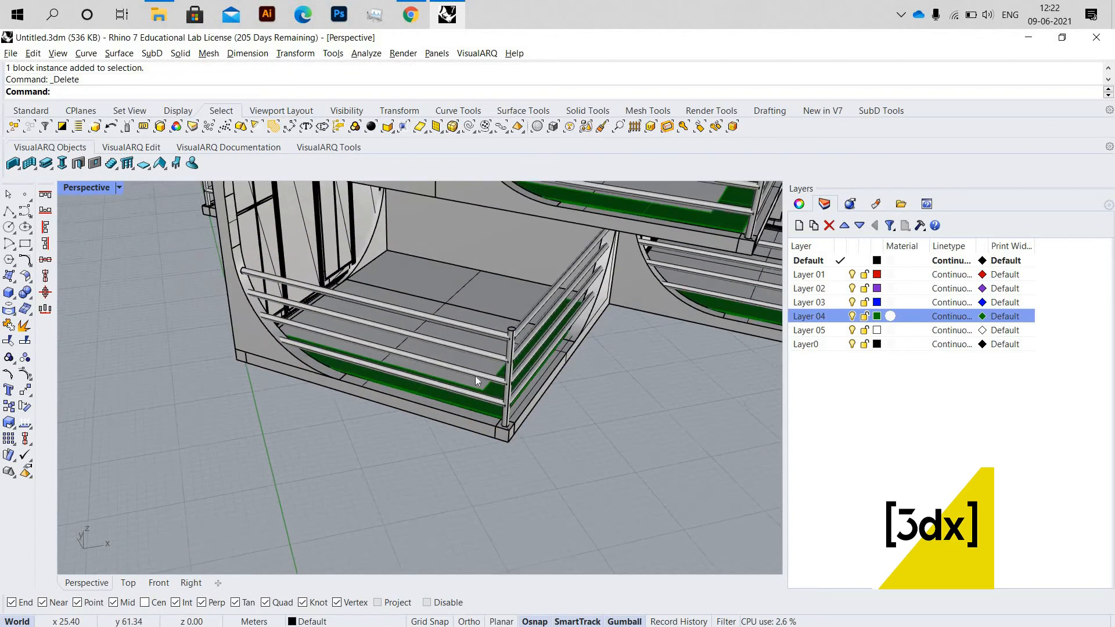
scroll(402, 381, up, 5)
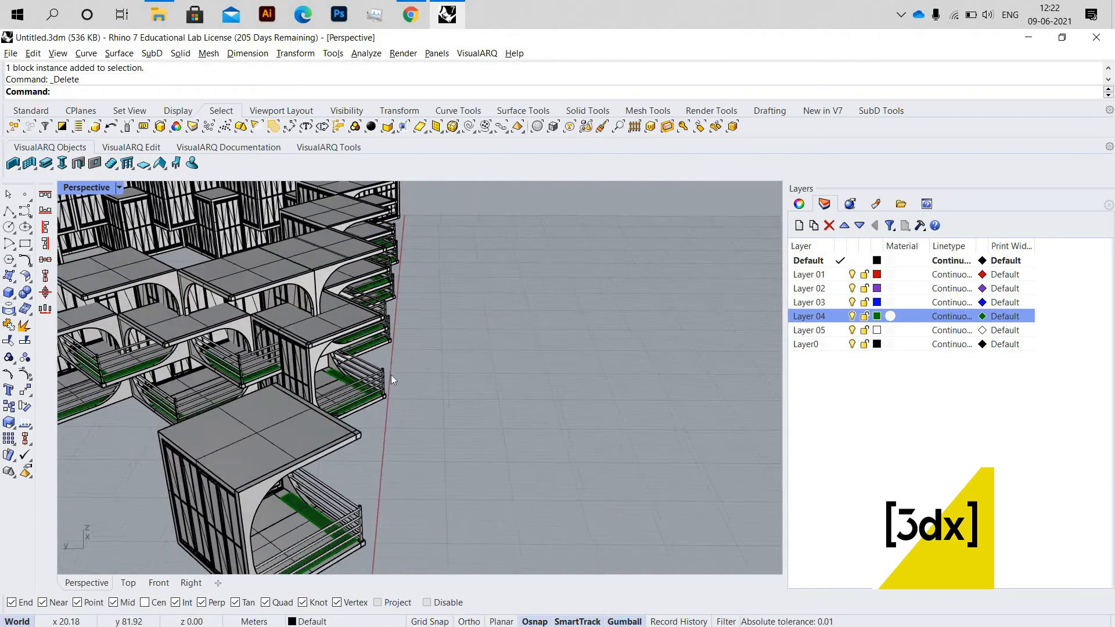
click(399, 382)
click(399, 382)
key(Delete)
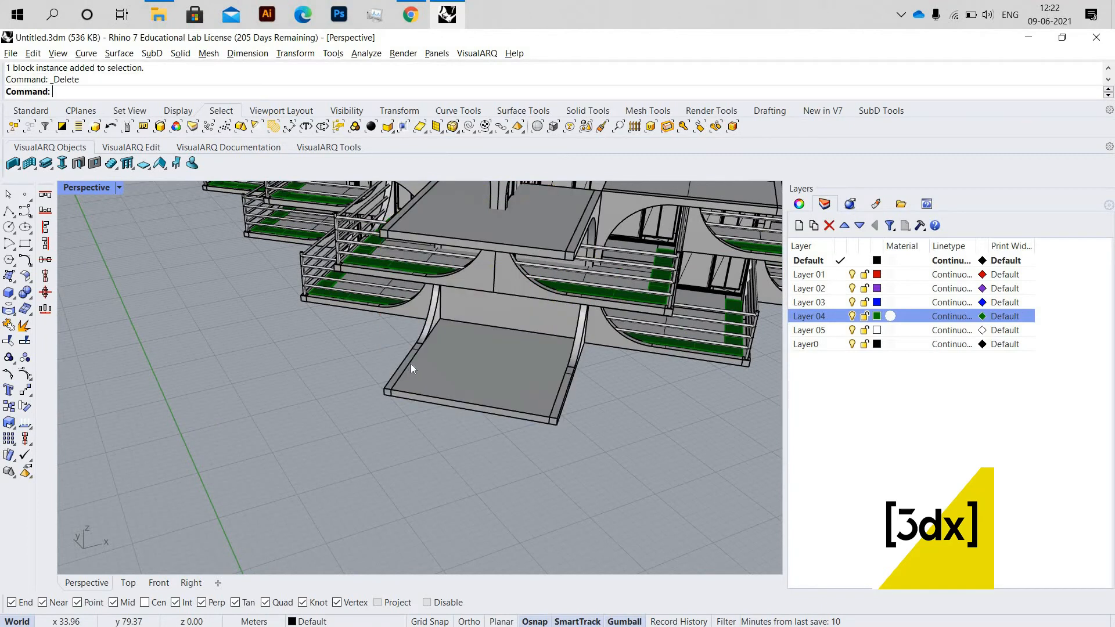
scroll(461, 378, down, 10)
right_drag(398, 354, 396, 322)
scroll(311, 334, up, 7)
scroll(348, 345, down, 7)
right_drag(347, 363, 327, 538)
click(326, 539)
text(Copy)
key(Return)
scroll(316, 557, up, 5)
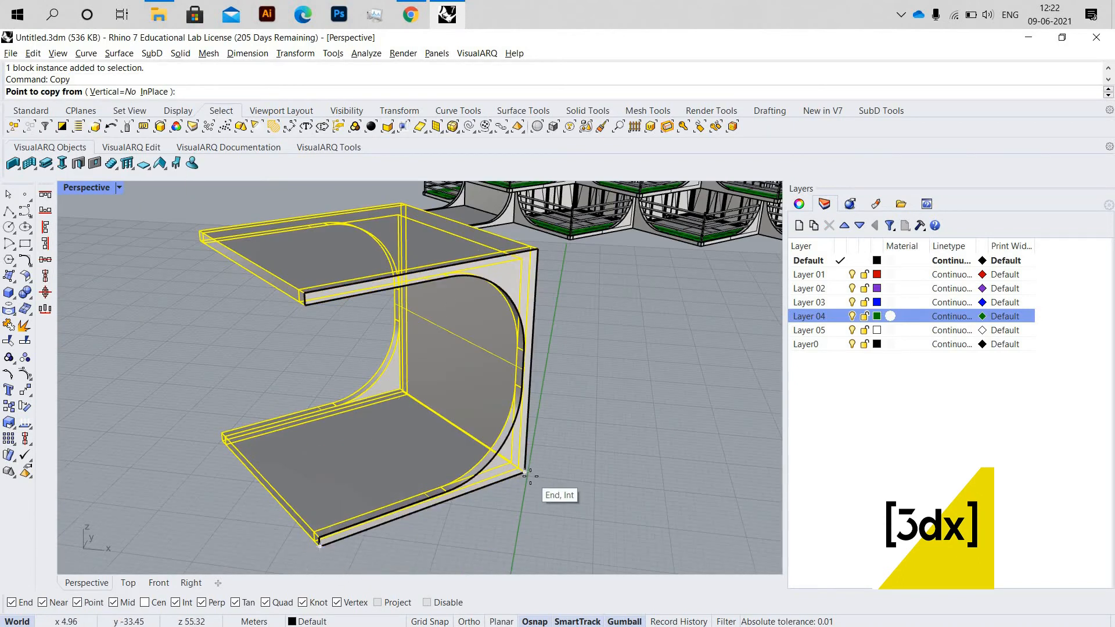
key(Escape)
scroll(423, 468, down, 5)
key(Escape)
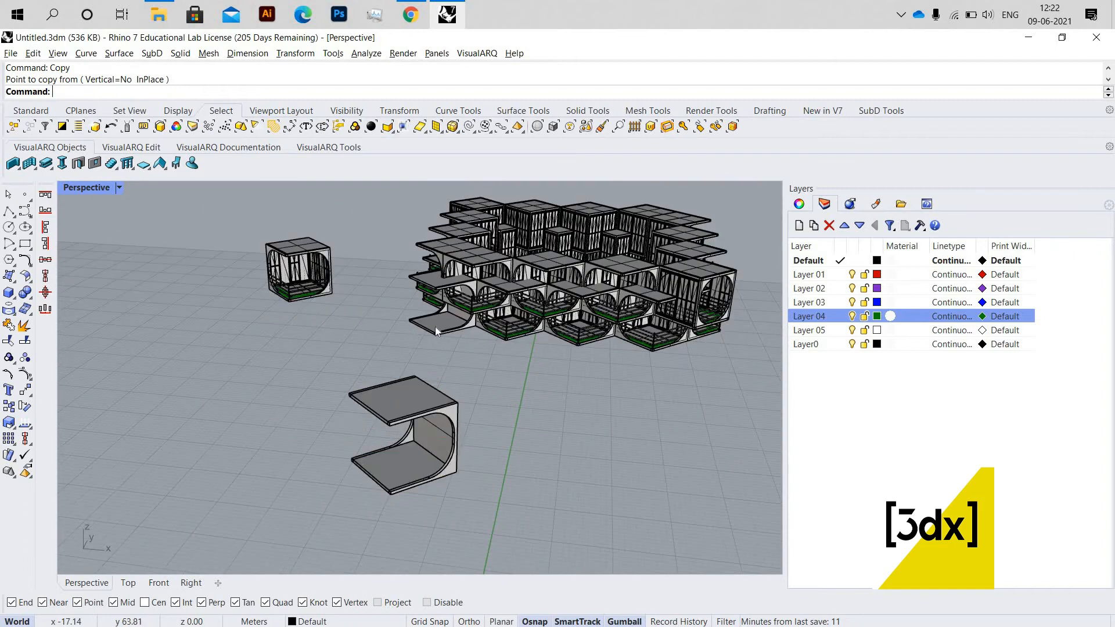
Copy the standalone Block 02 module from its upper outer corner to the top corner of the module at the building's other projecting corner
scroll(426, 400, up, 2)
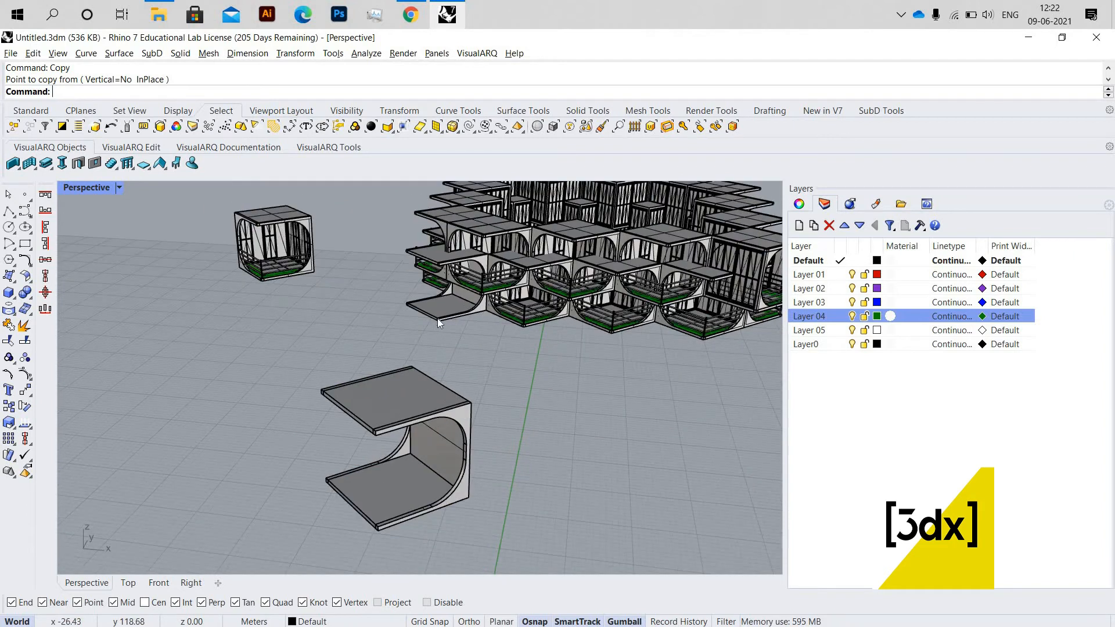
click(437, 318)
click(423, 414)
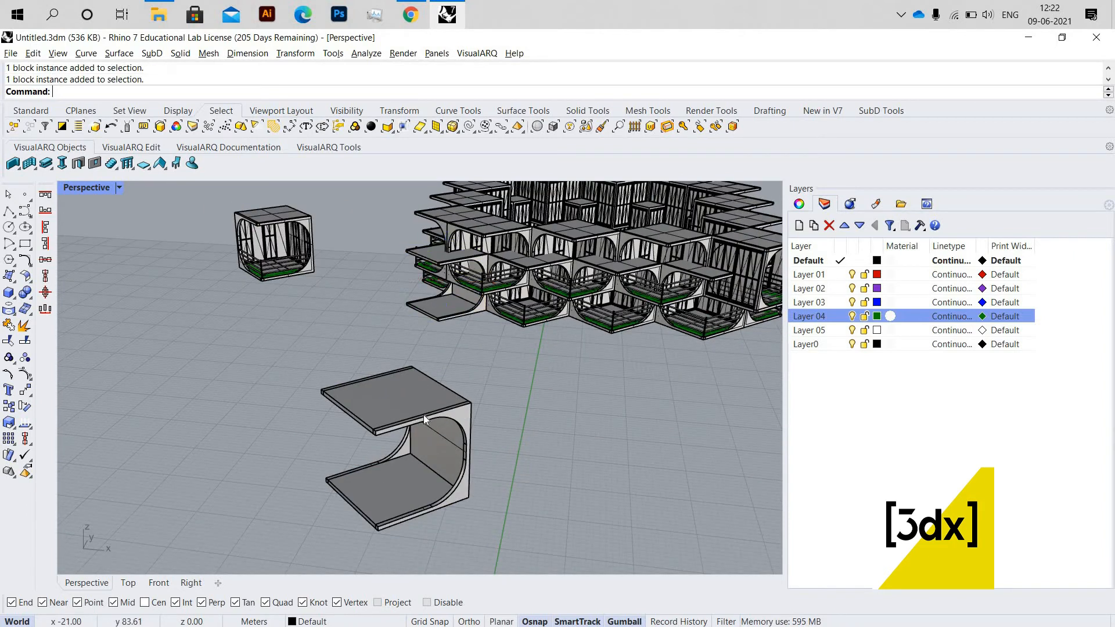
key(Return)
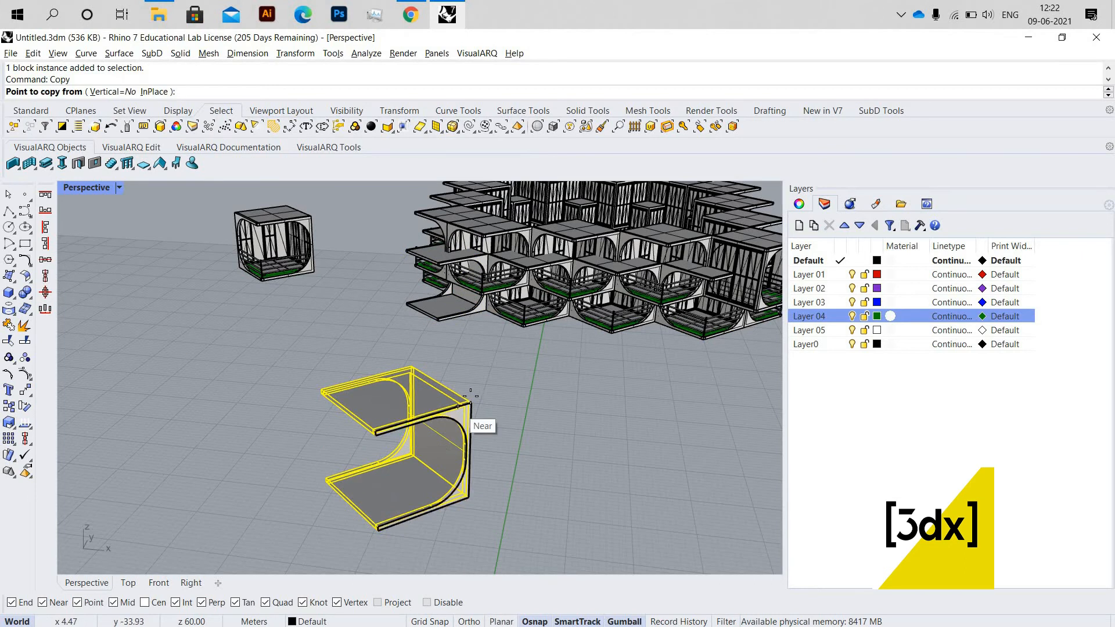
click(475, 400)
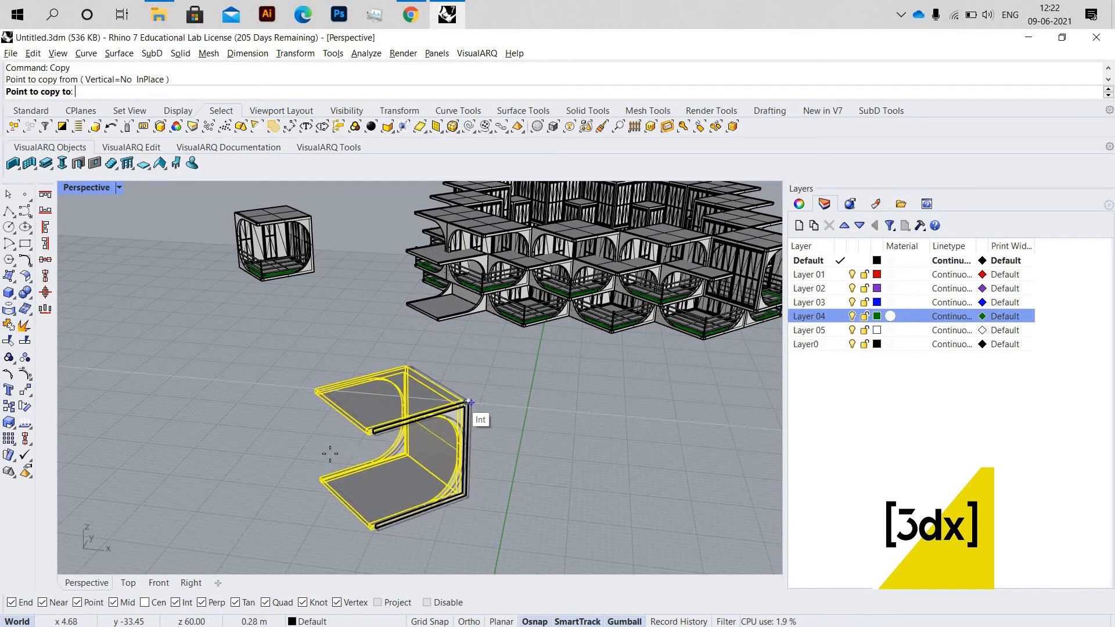
scroll(325, 456, down, 3)
right_drag(444, 457, 273, 464)
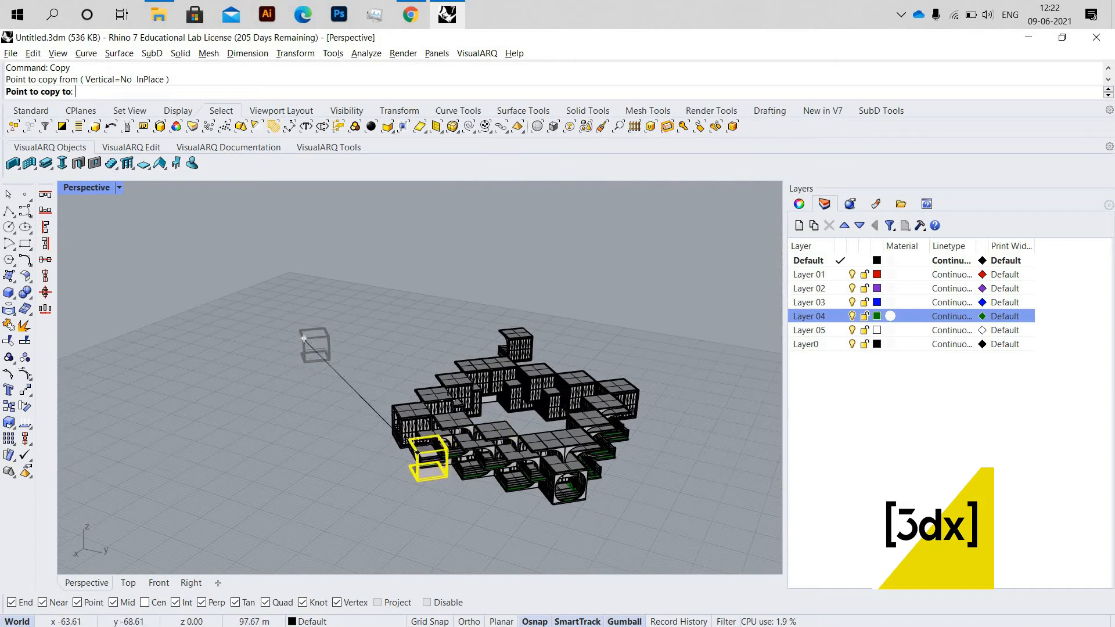
scroll(398, 409, up, 6)
scroll(481, 386, up, 7)
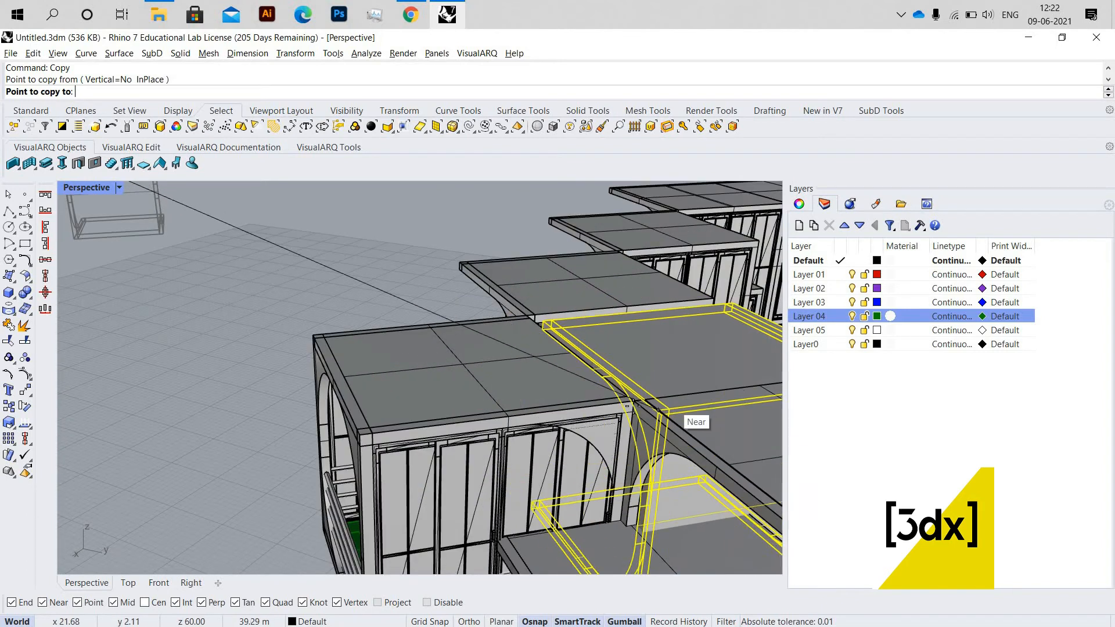
scroll(632, 403, up, 3)
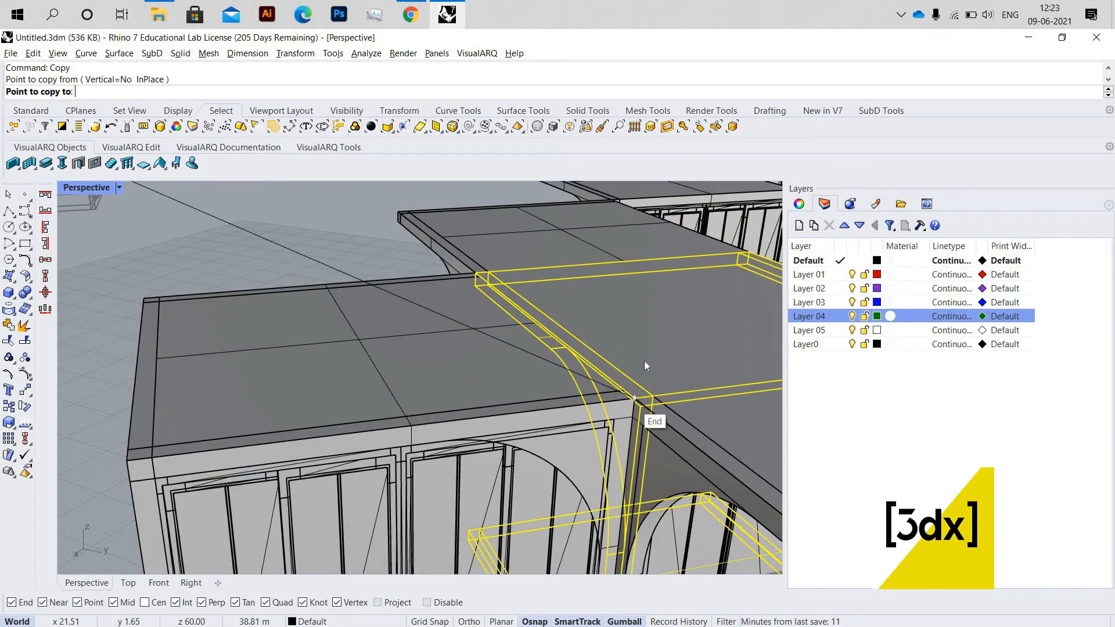
click(633, 400)
key(Return)
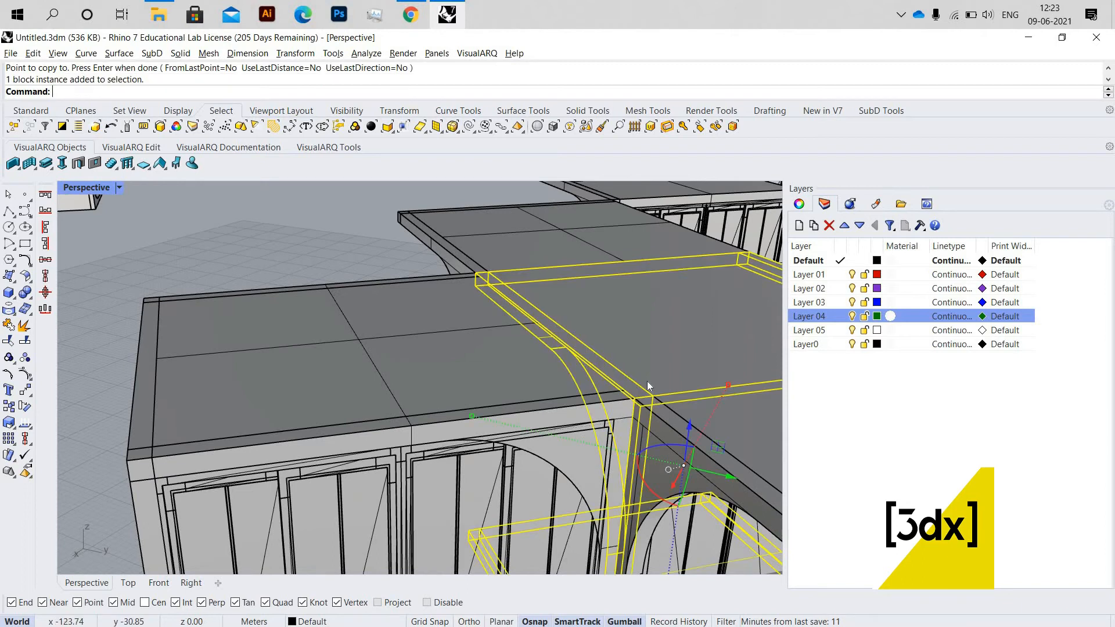
Rotate the copied module about the shared top corner, using the adjoining roof edges as reference directions
text(Rotate)
key(Return)
click(636, 400)
click(708, 388)
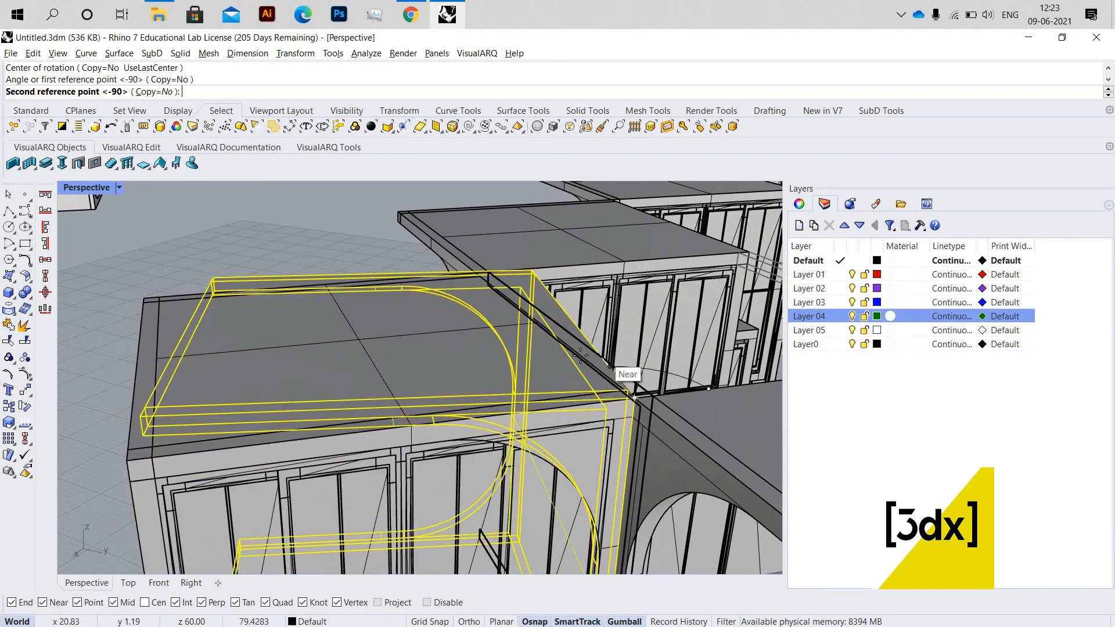
click(507, 329)
key(Escape)
Delete the two old detailed modules that occupy the rotated copy's position
scroll(604, 350, down, 10)
right_drag(611, 350, 656, 331)
scroll(616, 350, up, 7)
click(616, 349)
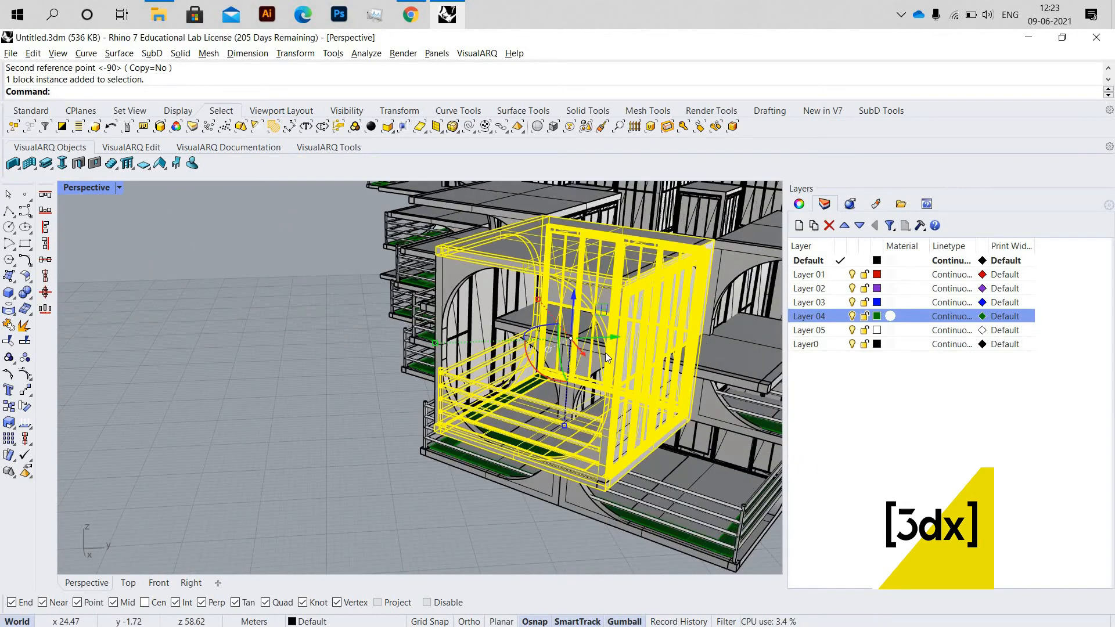
key(Delete)
click(450, 330)
key(Delete)
Copy the placed Block 02 corner module from its bottom corner to the bottom corner of the detailed module at the next projecting corner
scroll(484, 332, down, 5)
right_drag(484, 332, 520, 339)
scroll(558, 324, up, 6)
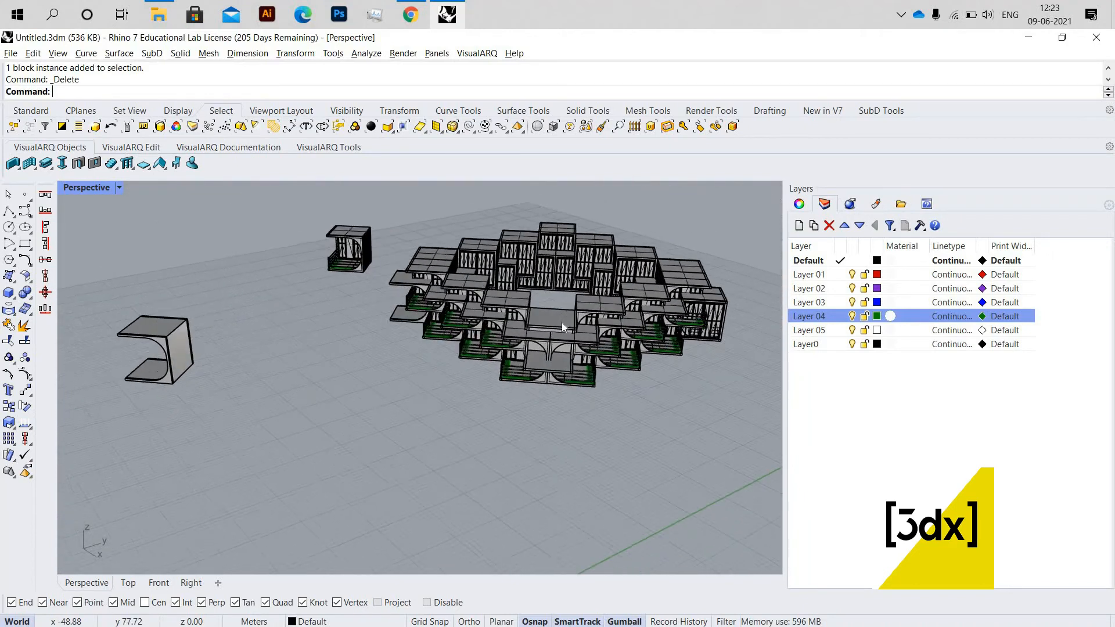
click(562, 326)
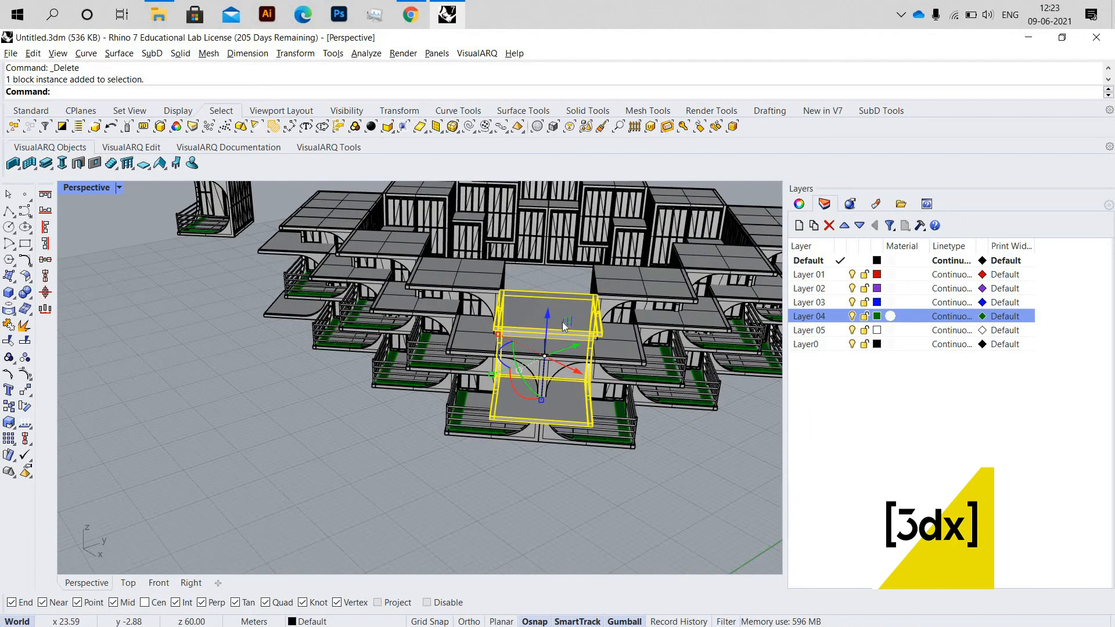
text(Copy)
key(Return)
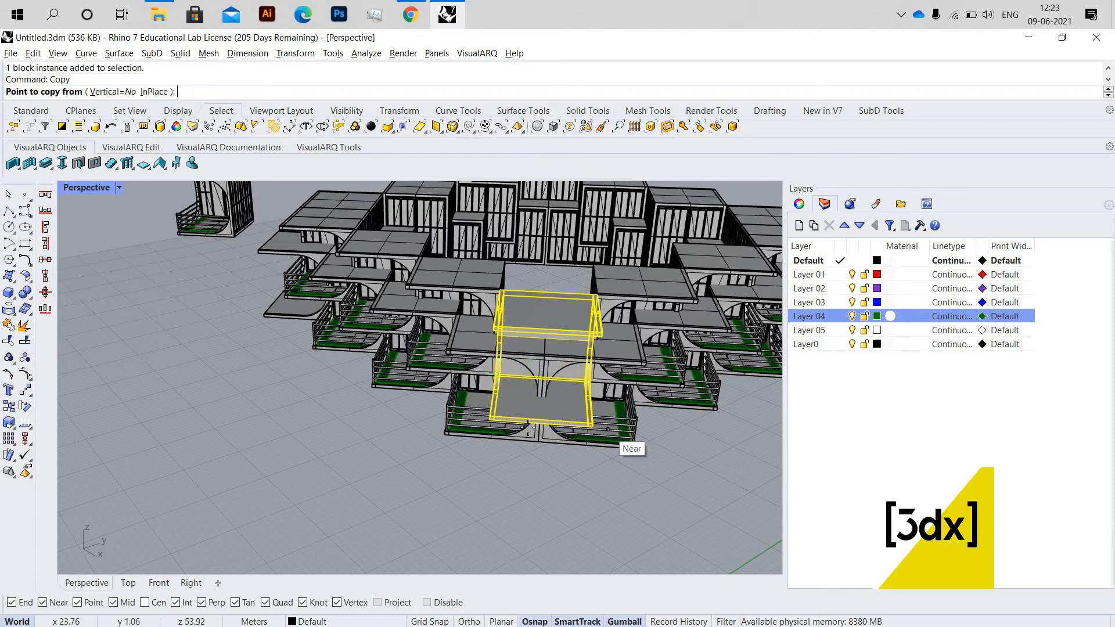
right_drag(606, 436, 522, 428)
scroll(499, 432, up, 3)
click(476, 430)
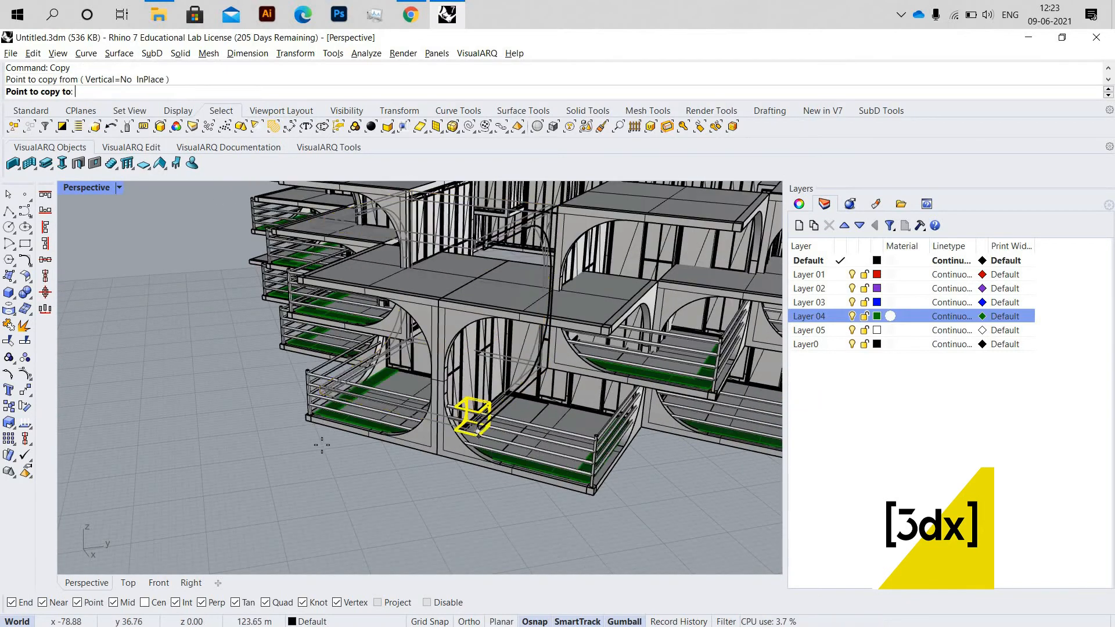
scroll(522, 499, down, 6)
scroll(540, 511, up, 10)
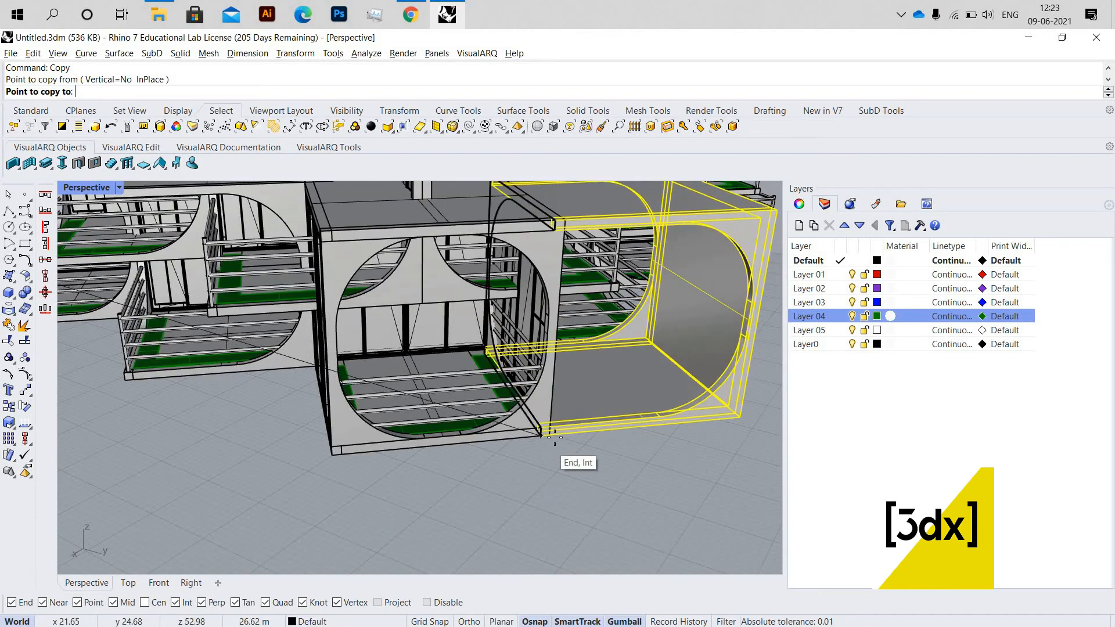
scroll(563, 447, up, 5)
click(573, 419)
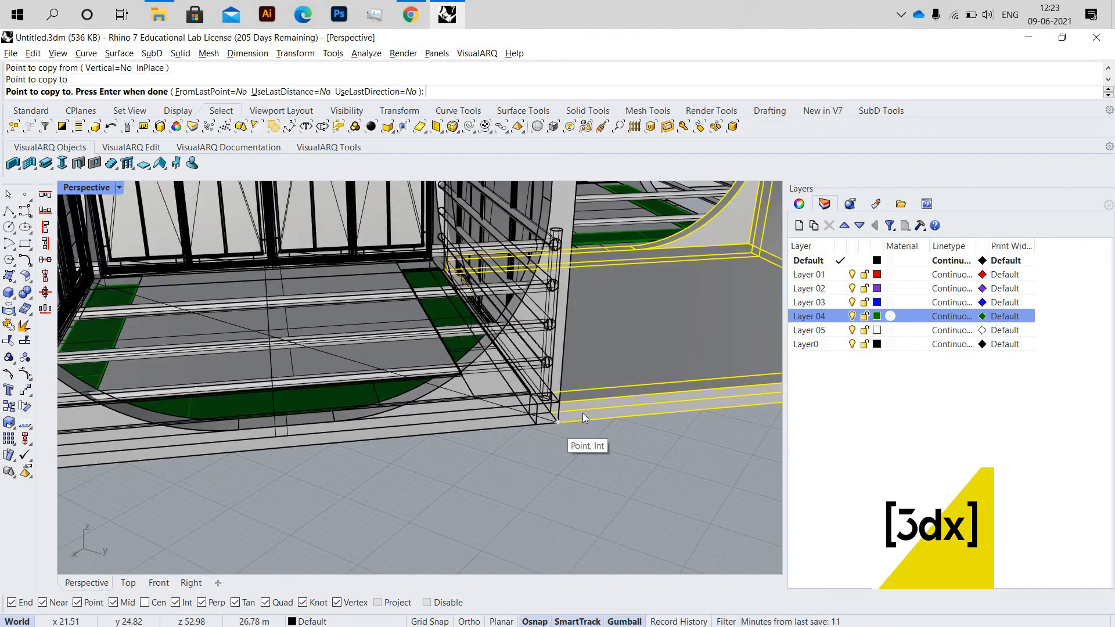
key(Return)
Rotate the new Block 02 copy 90 degrees about the shared bottom corner, aligning it with the old module's bottom edge
click(607, 378)
text(Rotate)
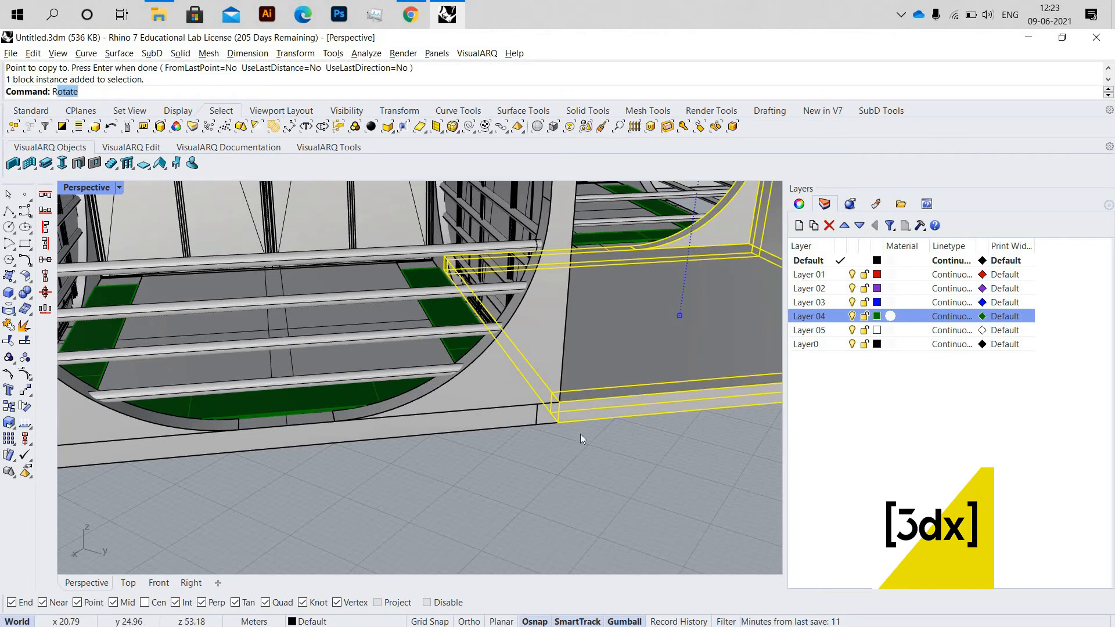
click(615, 427)
click(610, 414)
right_drag(353, 396, 273, 396)
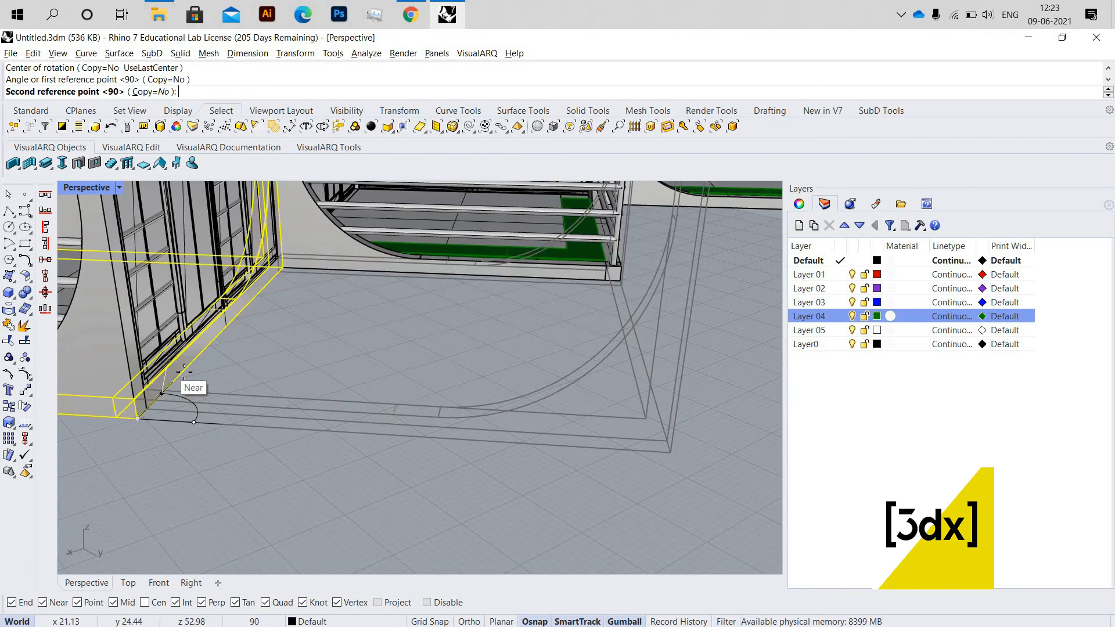
key(Escape)
scroll(263, 357, down, 8)
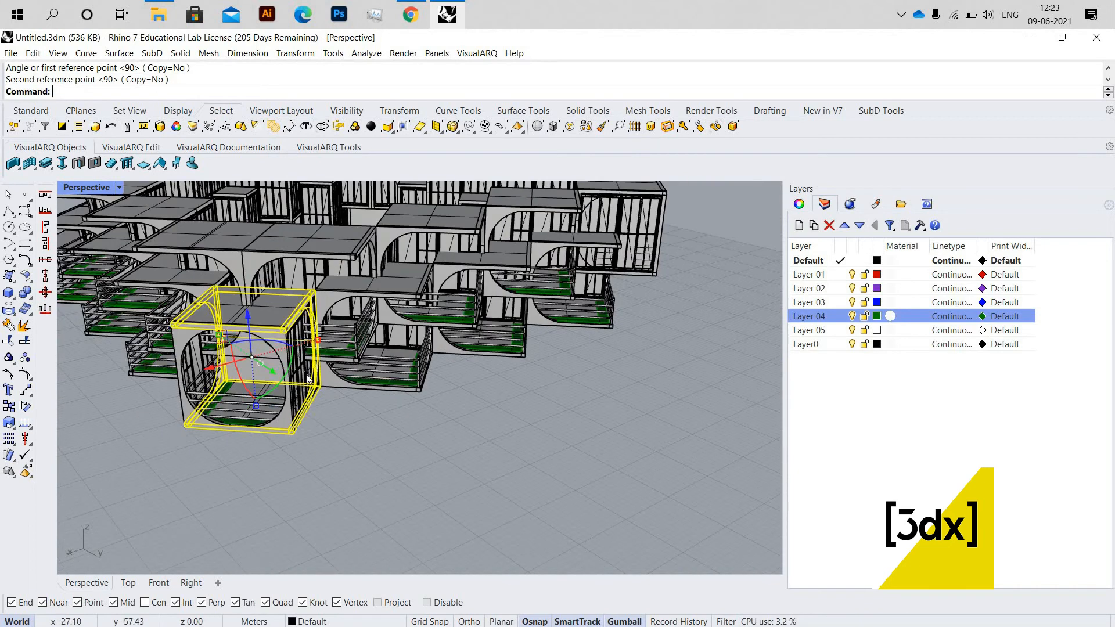
key(Escape)
Delete the two old detailed modules that overlap the rotated Block 02 copy
scroll(306, 375, up, 4)
click(307, 393)
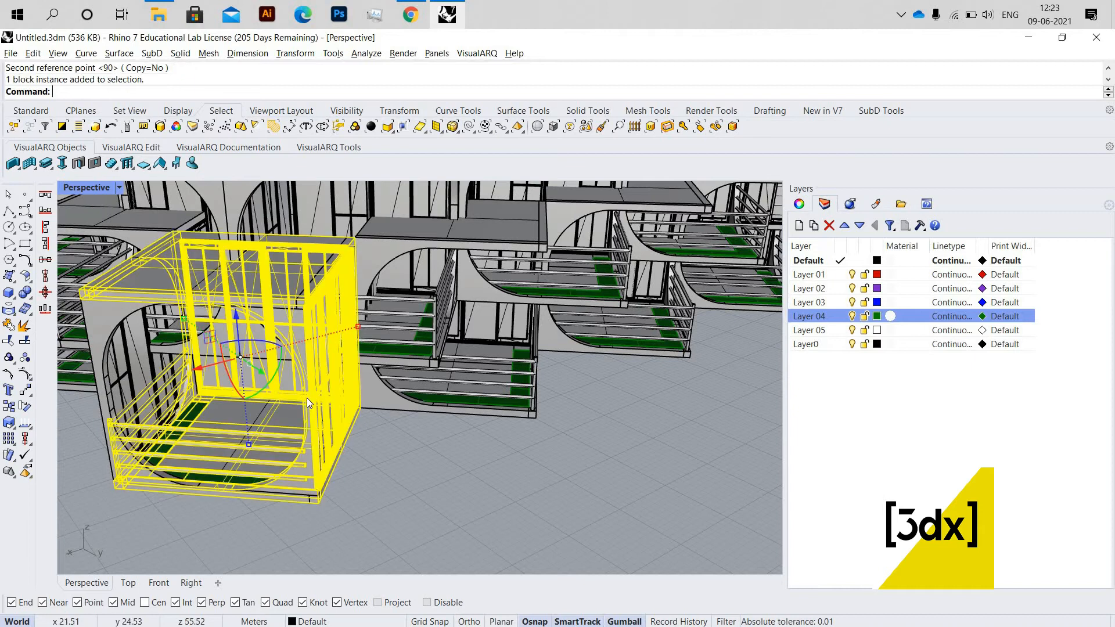
key(Delete)
click(104, 375)
key(Delete)
Copy this Block 02 module from its outer bottom corner to the bottom corner of the projecting module at the building's remaining corner
scroll(330, 428, down, 6)
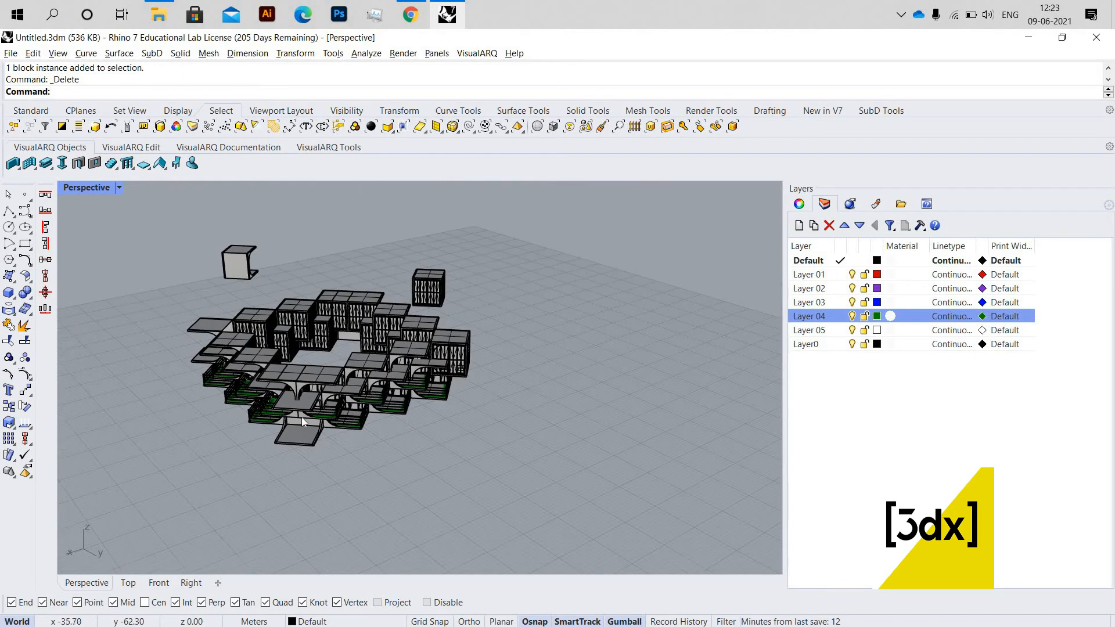
scroll(360, 410, up, 6)
click(386, 458)
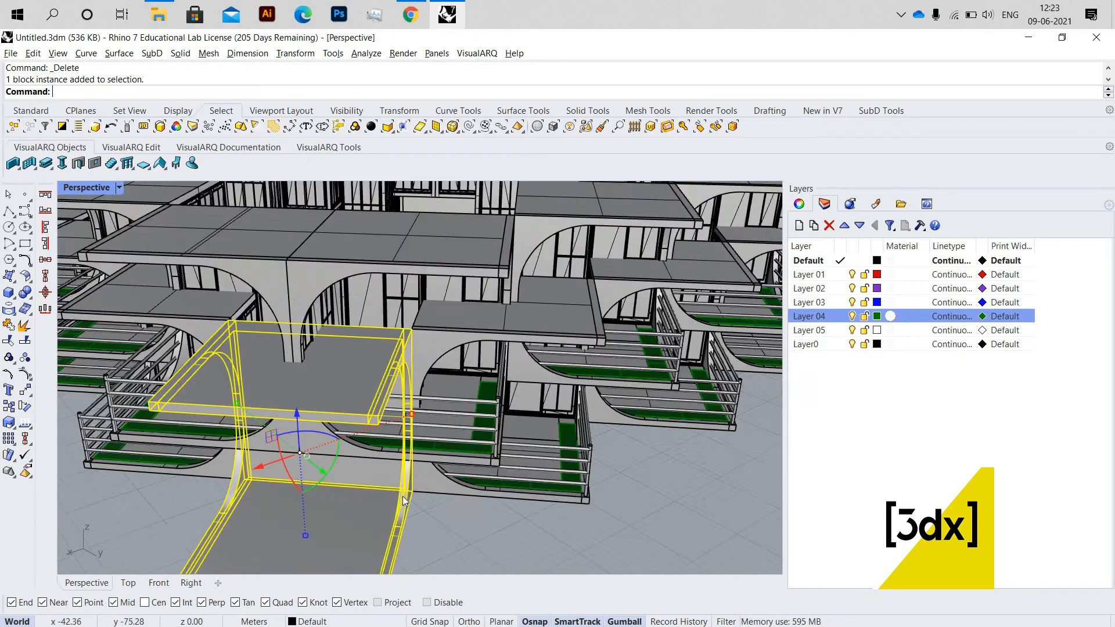
scroll(403, 497, up, 2)
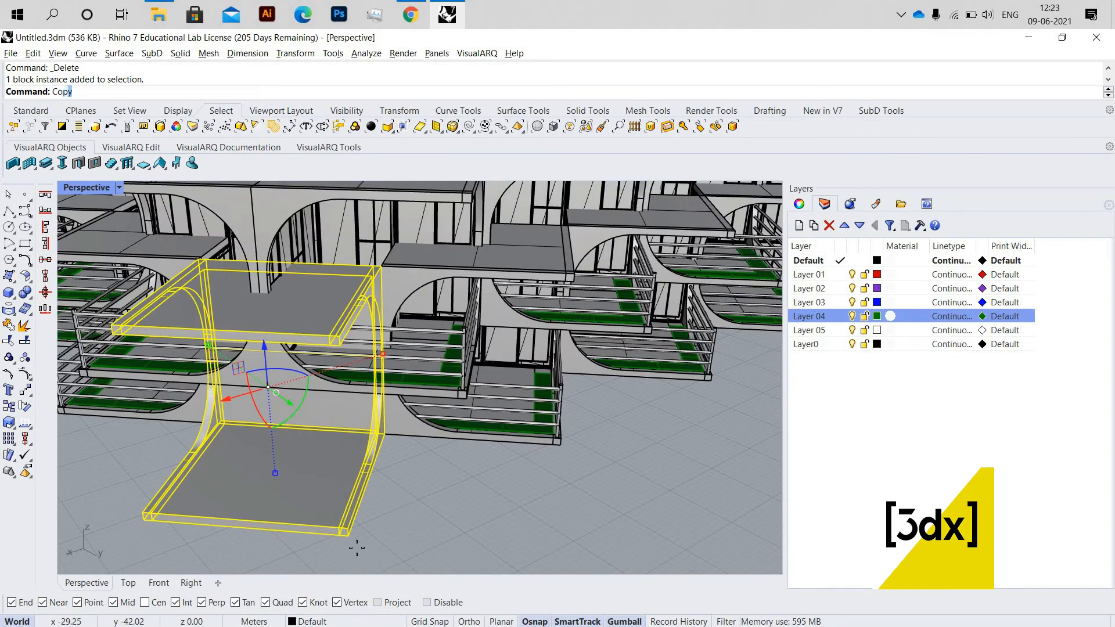
key(Return)
click(347, 531)
scroll(352, 499, down, 5)
right_drag(351, 489, 273, 491)
scroll(517, 493, up, 6)
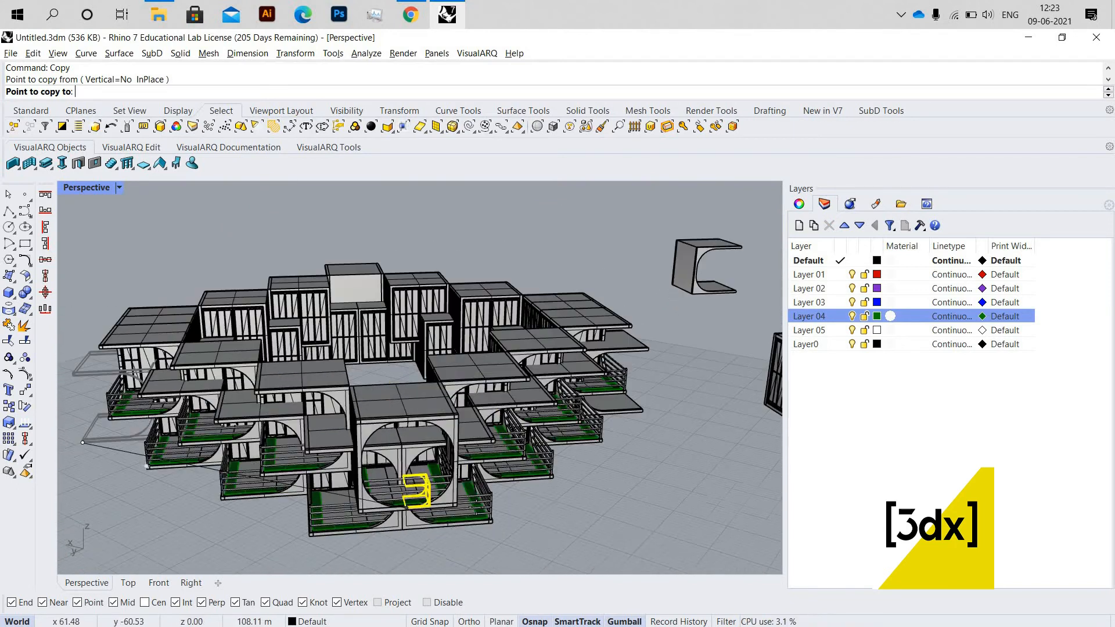
scroll(406, 507, up, 8)
click(571, 483)
key(Return)
text(Rotate)
scroll(523, 501, up, 8)
key(Return)
click(530, 492)
scroll(503, 450, down, 7)
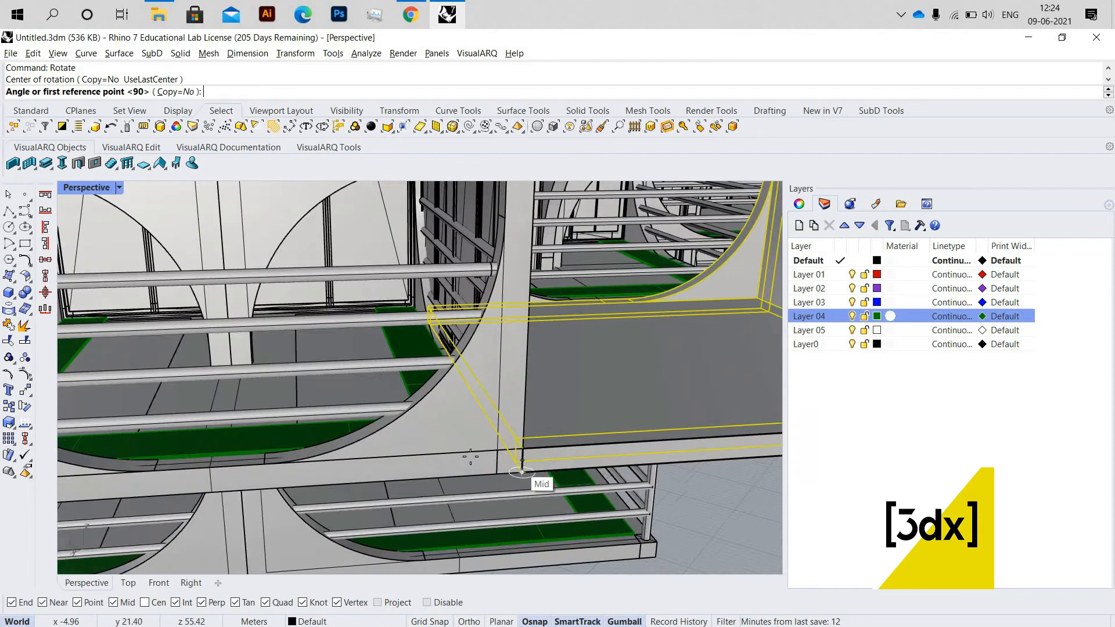
right_drag(517, 466, 498, 468)
scroll(435, 447, up, 5)
key(Escape)
Rotate the copied module about the shared bottom corner, using its side edge and the old module's front bottom edge as reference directions
scroll(349, 499, up, 5)
key(Return)
click(342, 509)
click(350, 440)
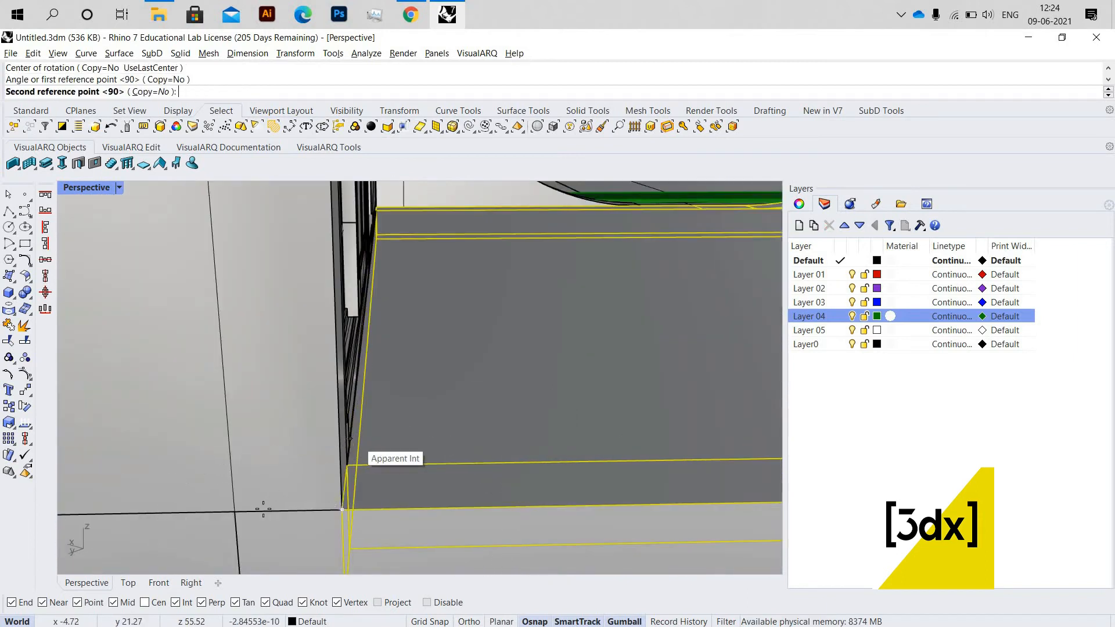
click(269, 510)
scroll(470, 432, down, 6)
scroll(470, 431, down, 5)
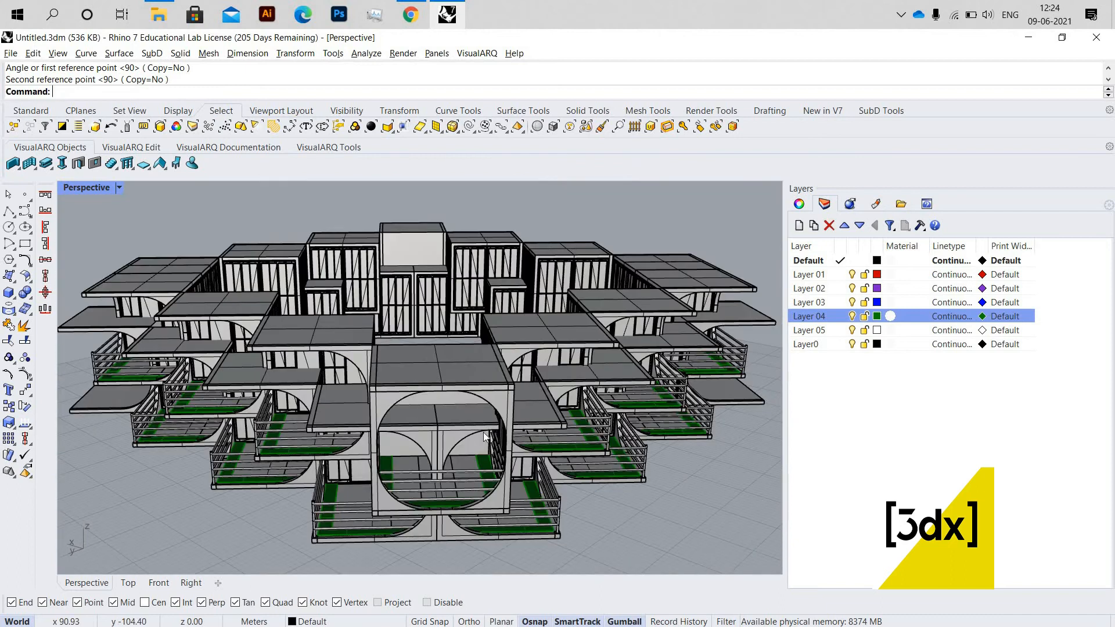
Delete the two old detailed modules that occupy the newly rotated copy's position
scroll(503, 429, up, 3)
click(516, 406)
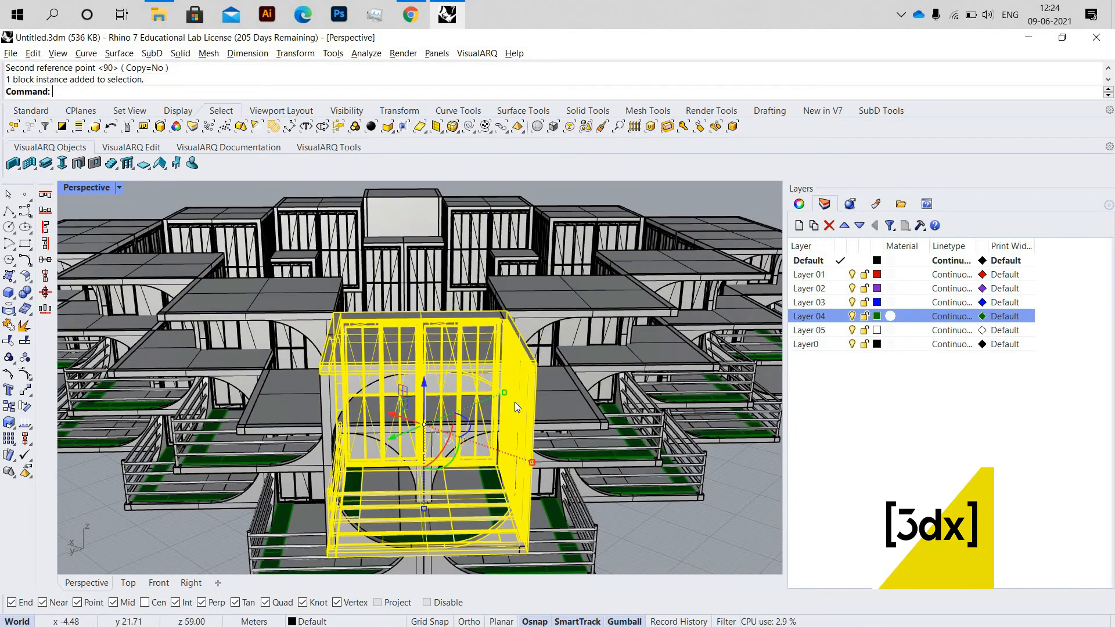
key(Delete)
click(427, 399)
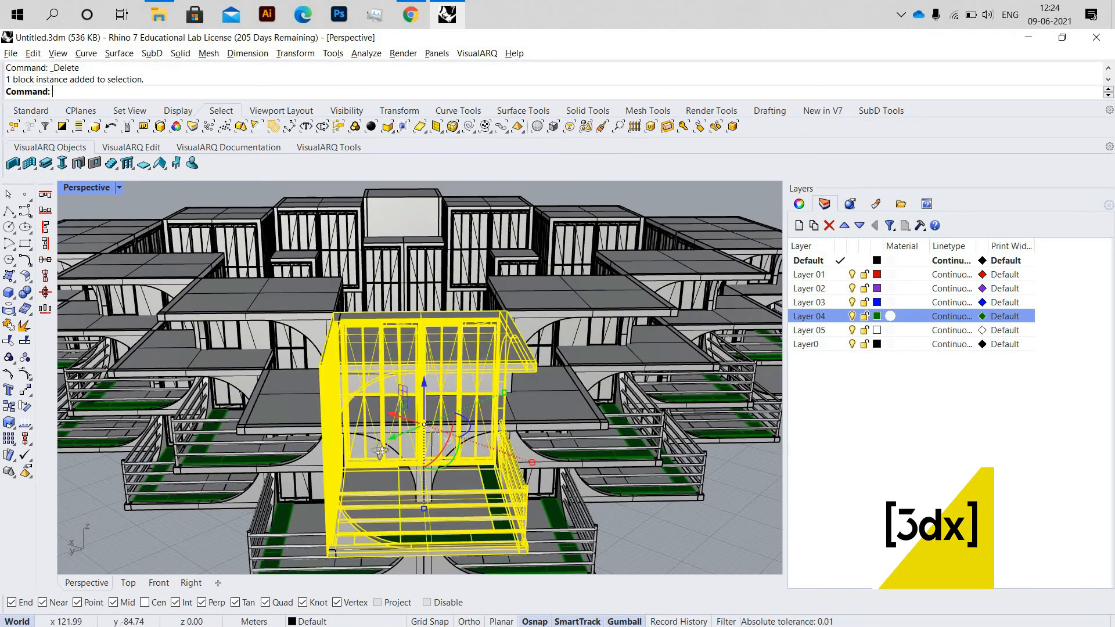
key(Delete)
Open the standalone railed Block 01 module beside the building for block editing
scroll(435, 406, down, 5)
right_drag(471, 428, 594, 402)
scroll(266, 319, down, 3)
scroll(361, 456, up, 3)
right_drag(527, 328, 643, 502)
scroll(584, 476, up, 3)
right_drag(584, 478, 370, 424)
scroll(616, 506, down, 3)
scroll(559, 500, up, 4)
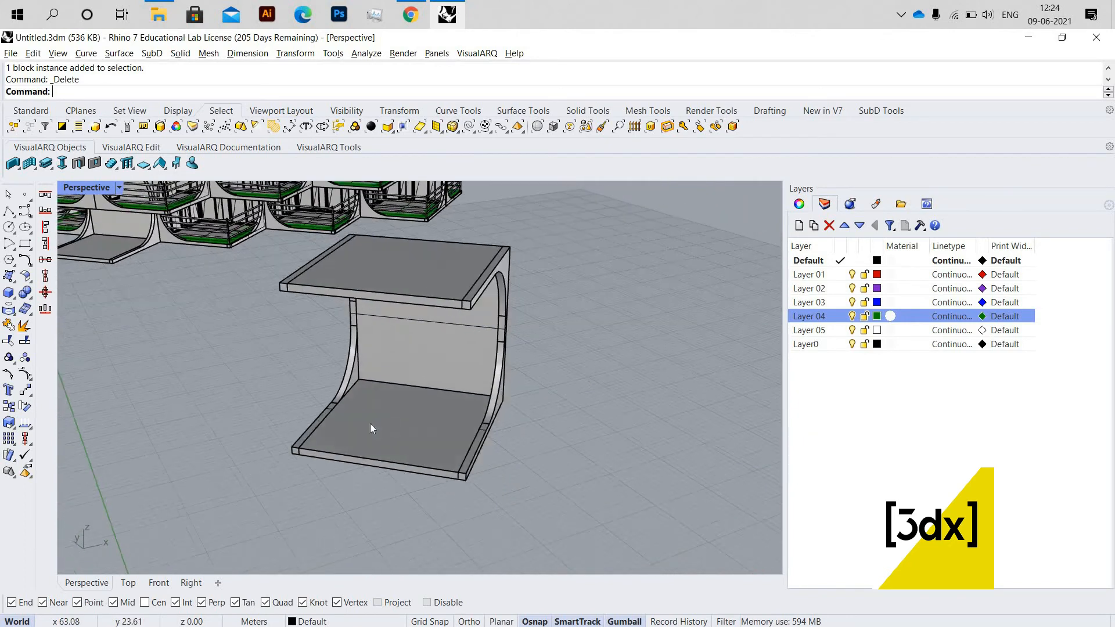
scroll(204, 369, down, 5)
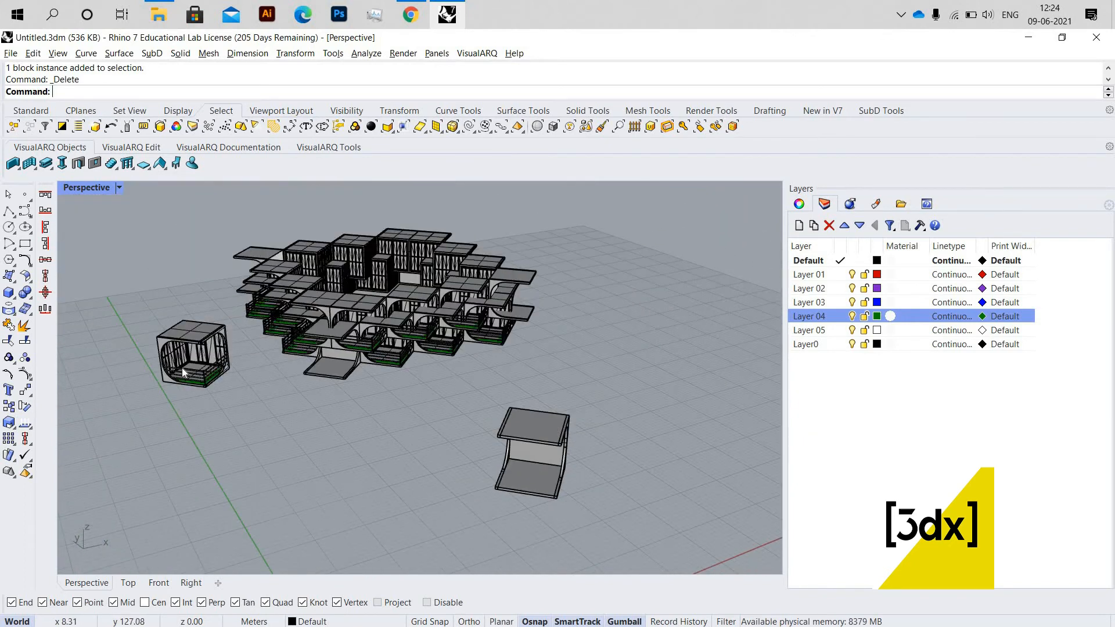
scroll(190, 369, up, 8)
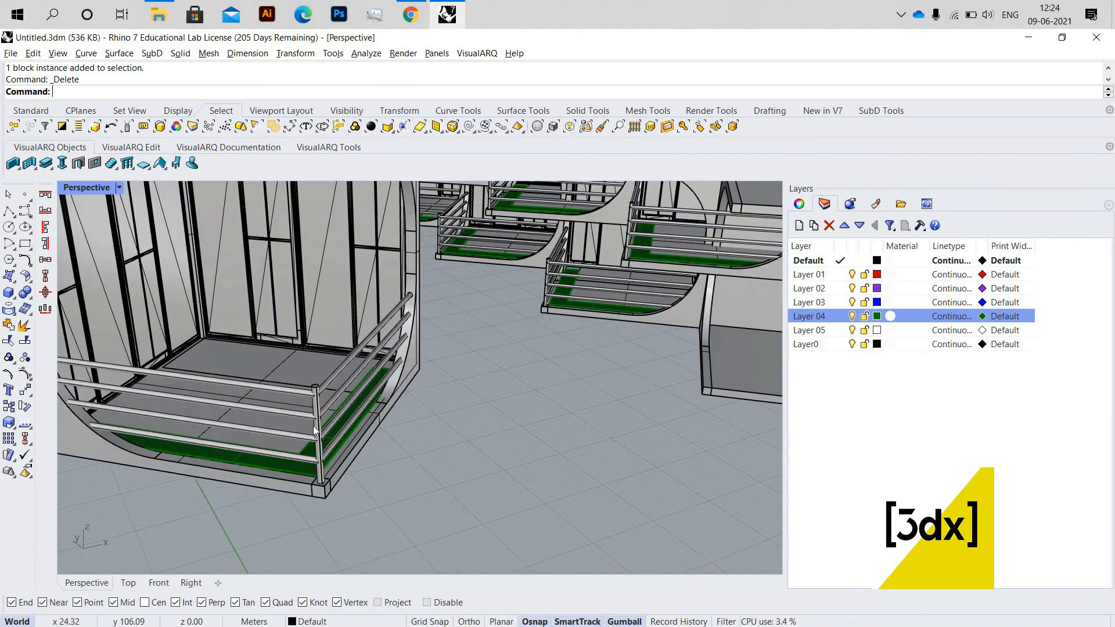
click(314, 431)
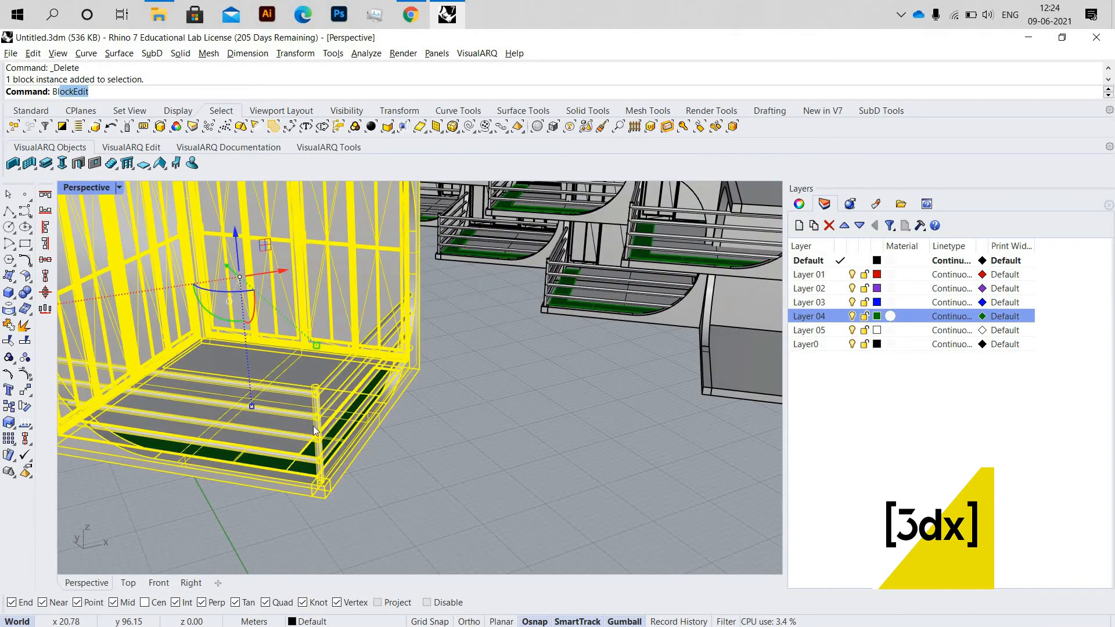
key(Return)
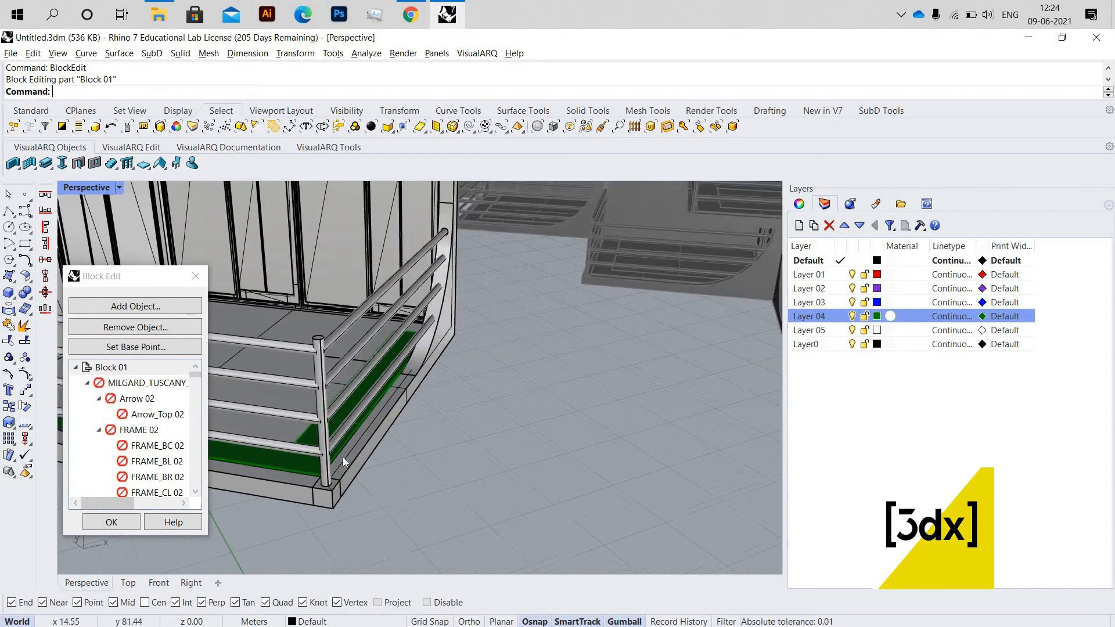
Copy Block 01's corner post, balcony railings and adjoining side frame to the clipboard, and finish editing the block
scroll(342, 457, up, 3)
click(340, 447)
shift+click(360, 404)
shift+click(339, 307)
shift+click(291, 316)
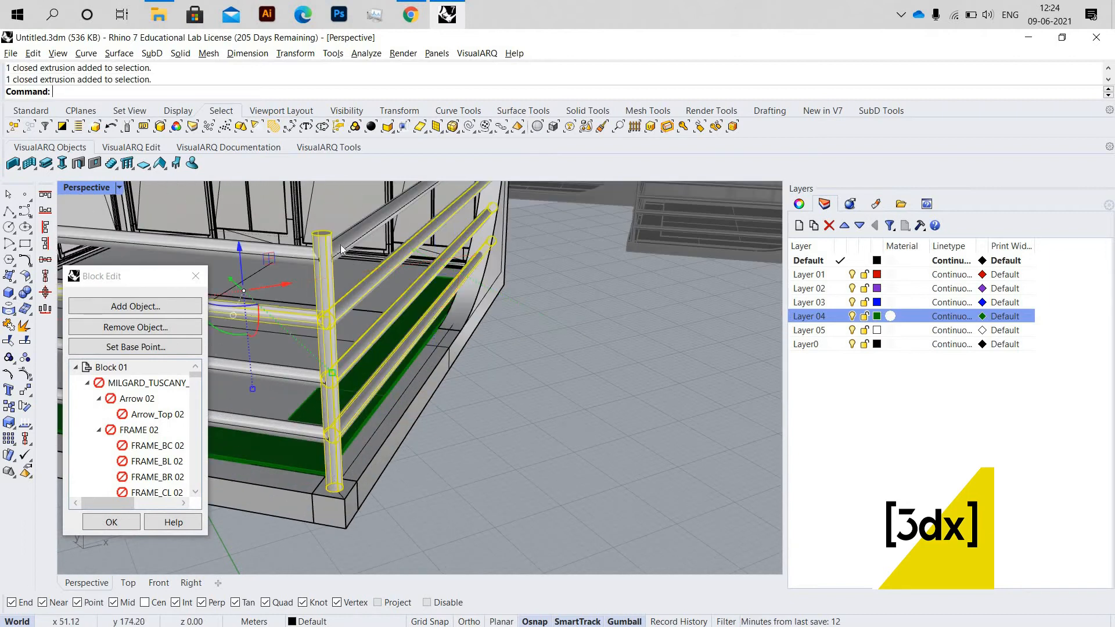
shift+click(283, 414)
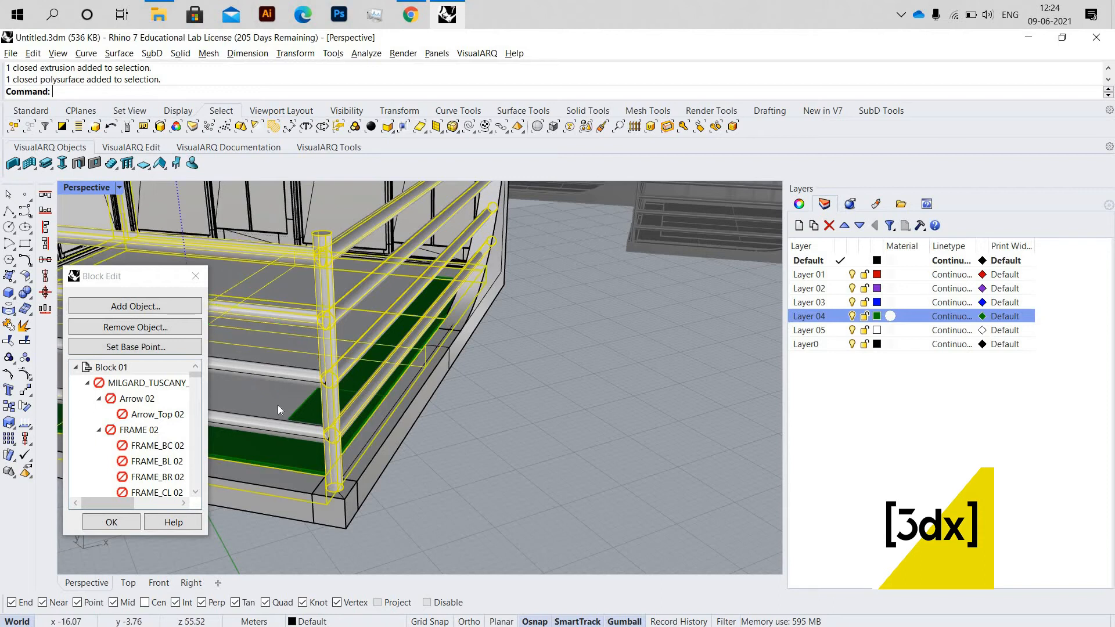
ctrl+click(267, 423)
shift+click(267, 423)
shift+click(287, 377)
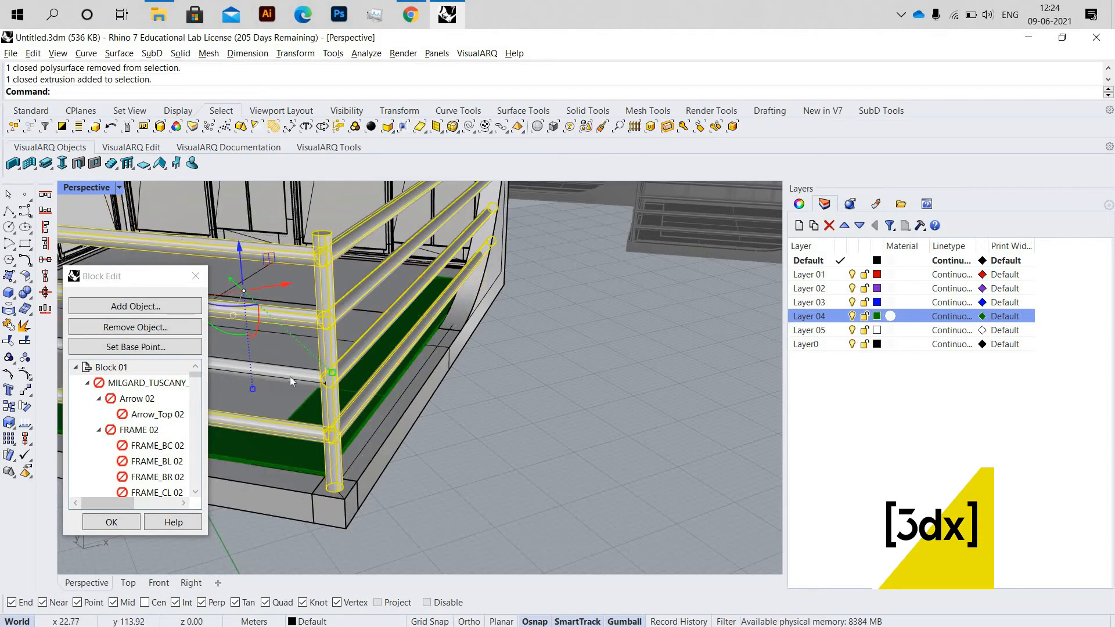
shift+click(342, 504)
key(ctrl+c)
click(111, 522)
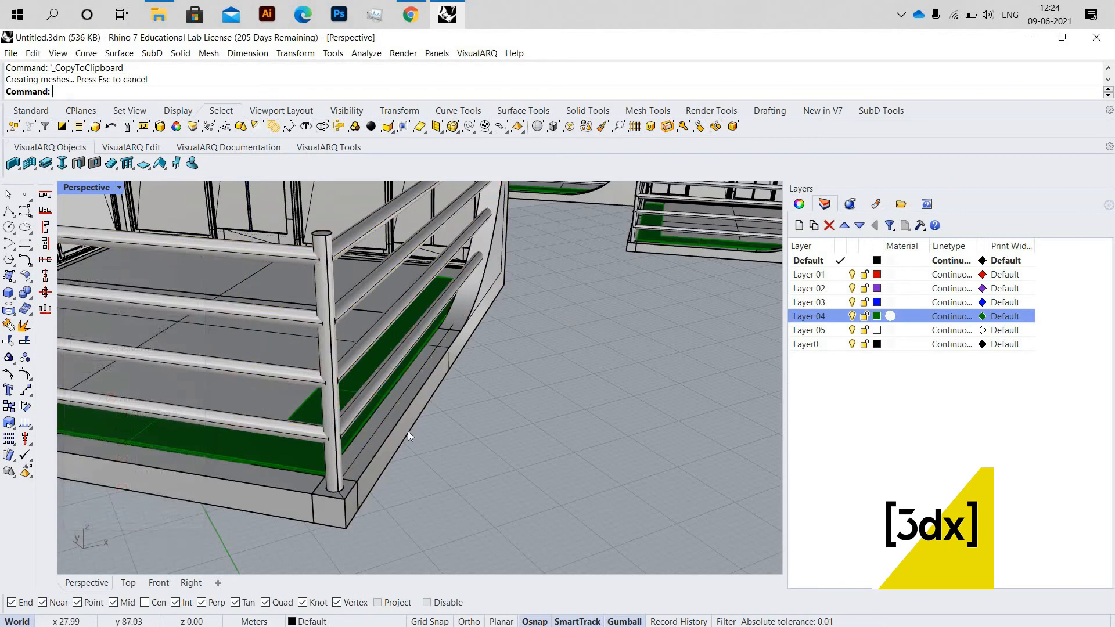
Open the standalone Block 02 module for block editing and paste the copied railing parts into it
scroll(408, 431, down, 10)
scroll(453, 418, up, 8)
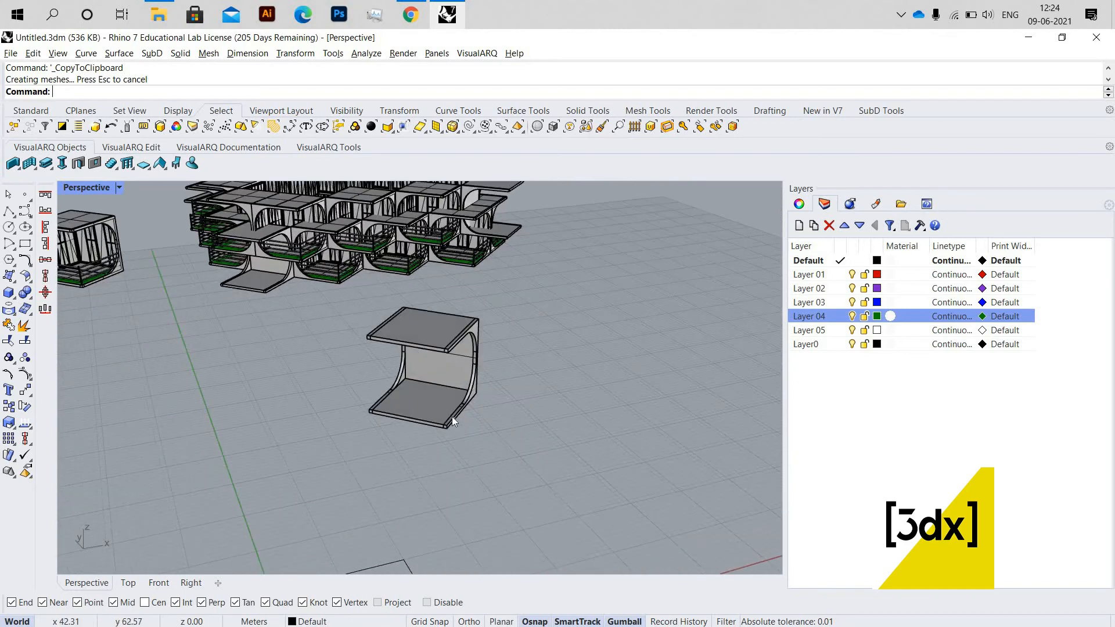
click(453, 418)
text(B)
key(Return)
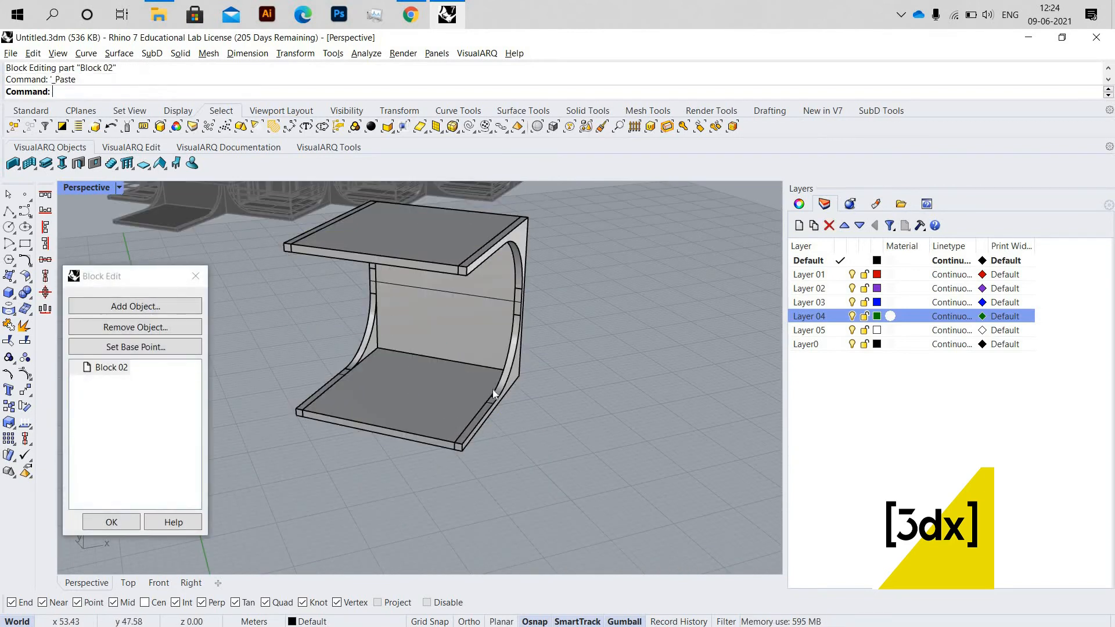
scroll(493, 389, down, 6)
key(ctrl+v)
Move the pasted railing parts from their outer bottom corner to the matching bottom corner of Block 02
scroll(287, 356, up, 10)
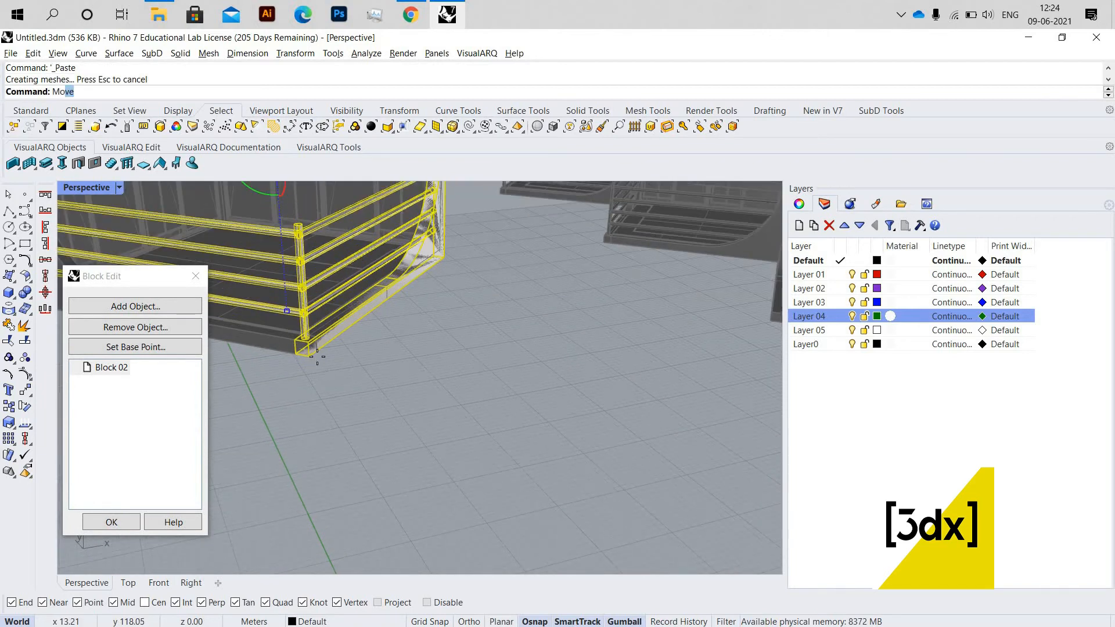
key(Return)
click(318, 357)
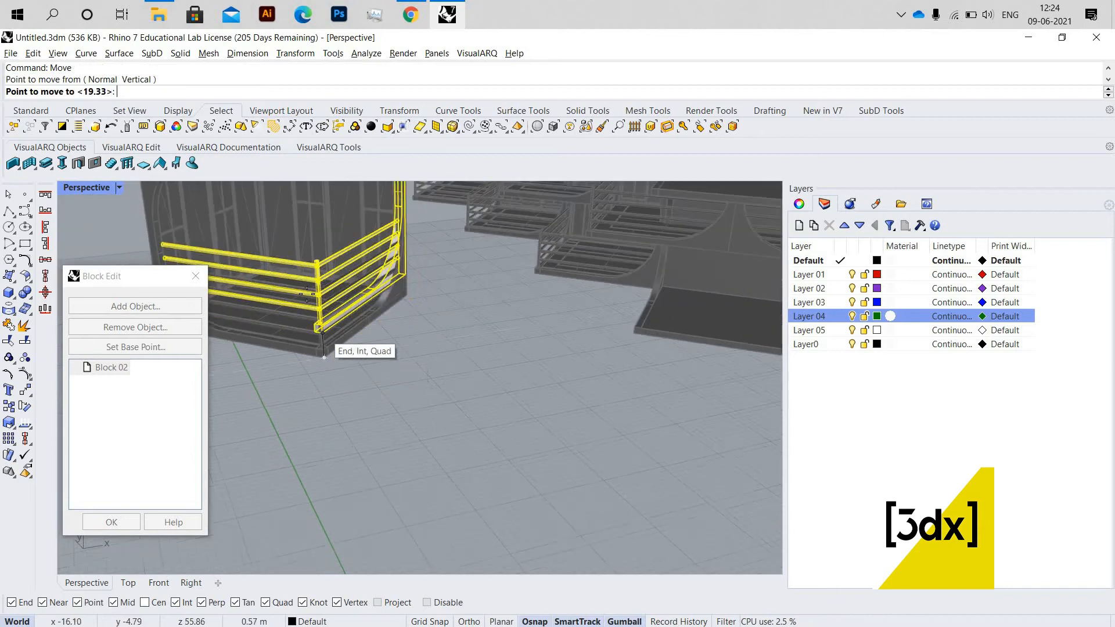
scroll(307, 295, down, 12)
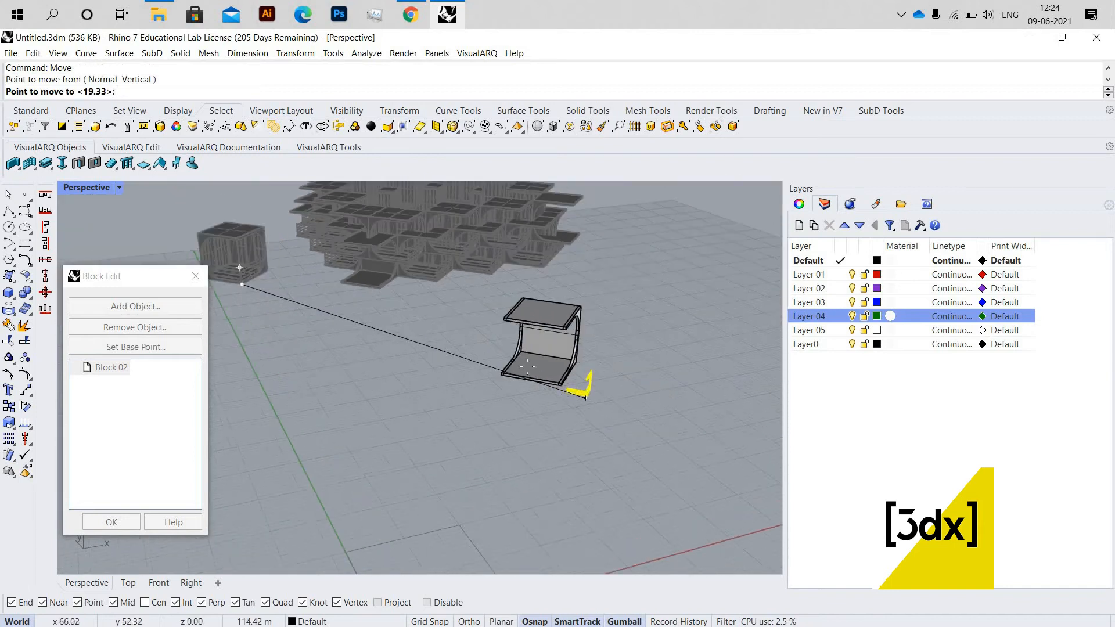
scroll(586, 397, up, 10)
click(543, 384)
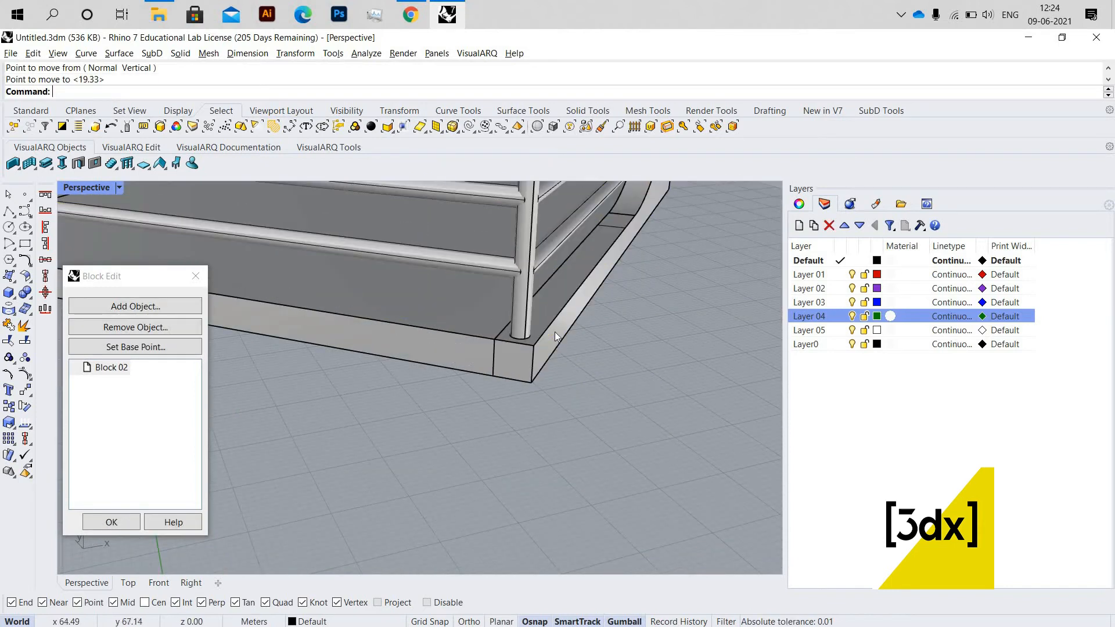
Delete the pasted side frame that overlaps Block 02's own frame, keeping the pasted corner post and railings
click(558, 363)
click(540, 365)
scroll(552, 315, down, 5)
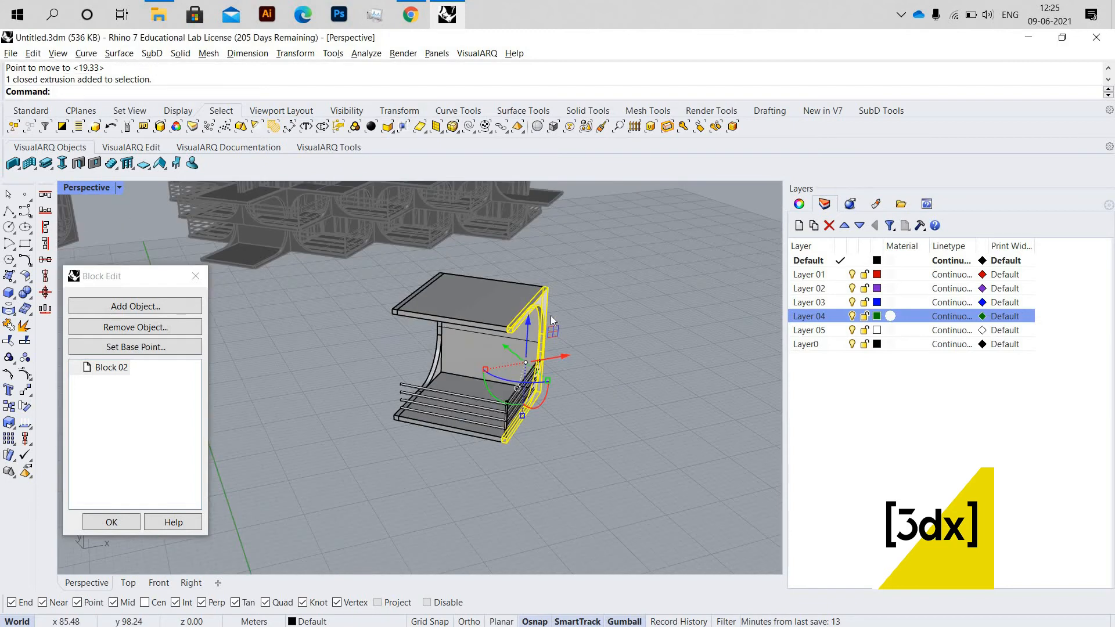
scroll(550, 306, up, 5)
key(Delete)
scroll(504, 384, down, 6)
scroll(521, 414, up, 8)
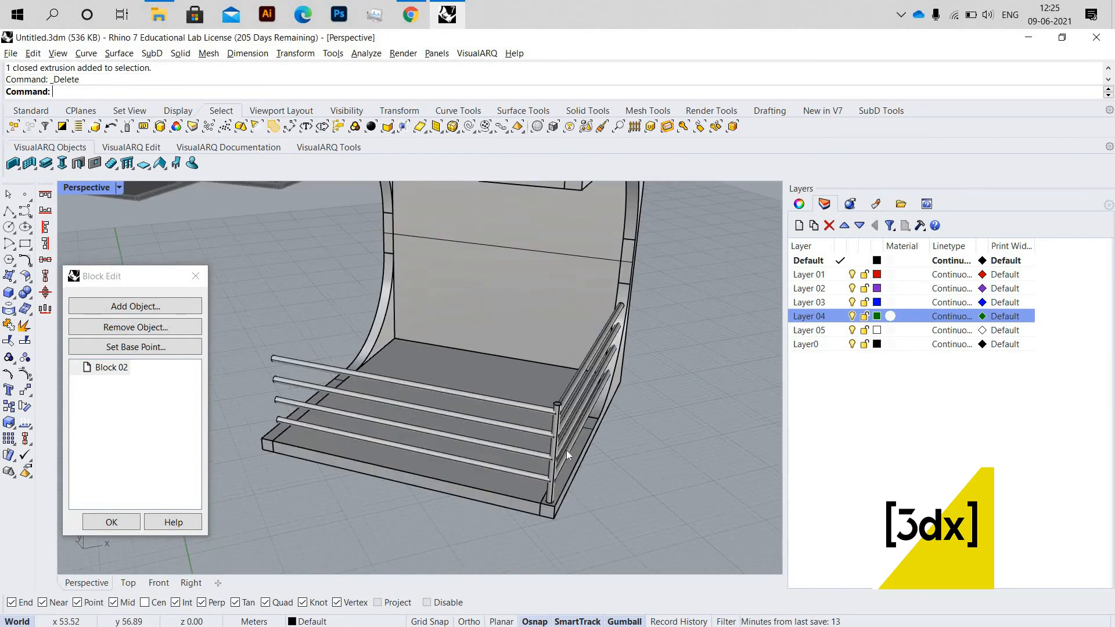
Mirror a copy of the corner post and all front and side railings across Block 02's centre plane, starting at the front edge's midpoint
scroll(567, 483, up, 5)
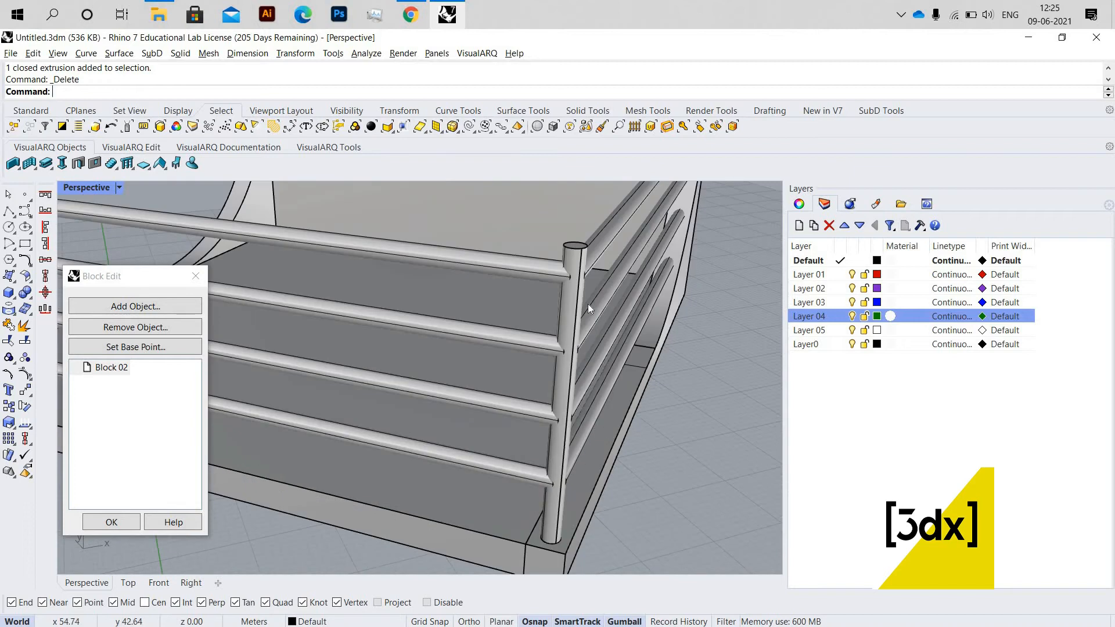
click(589, 268)
shift+click(596, 251)
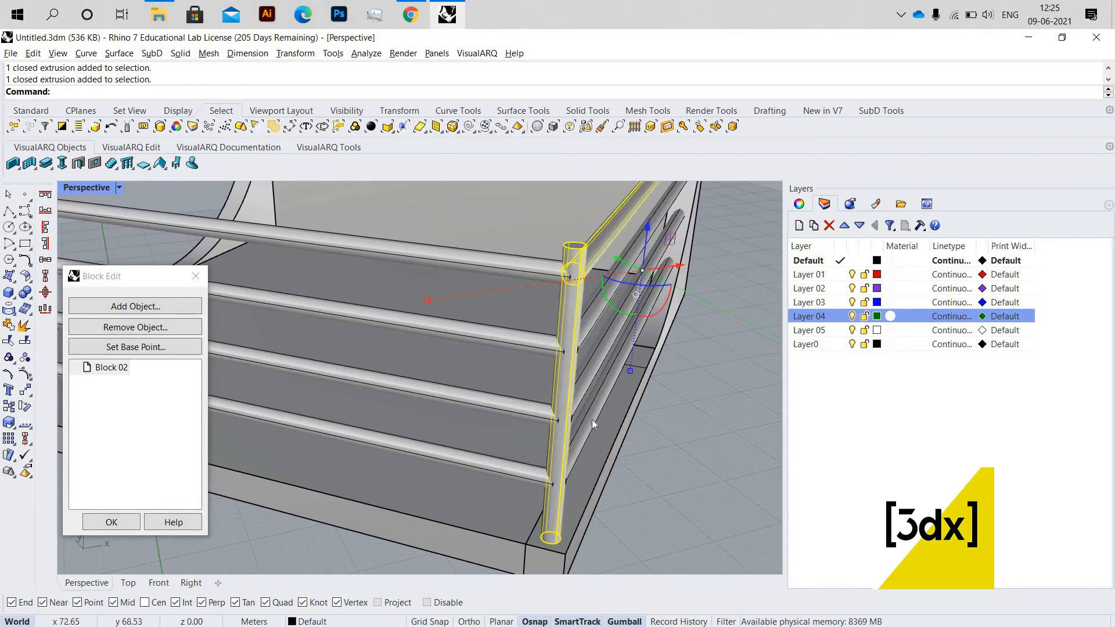
shift+click(591, 363)
shift+click(591, 419)
shift+click(587, 326)
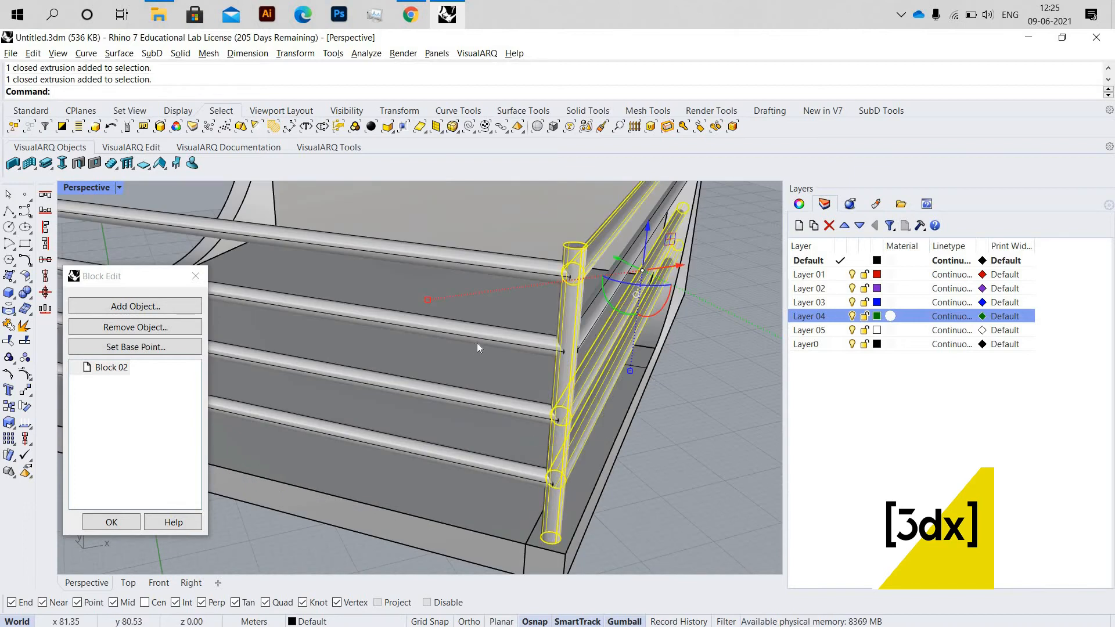
shift+click(511, 330)
shift+click(514, 261)
shift+click(497, 396)
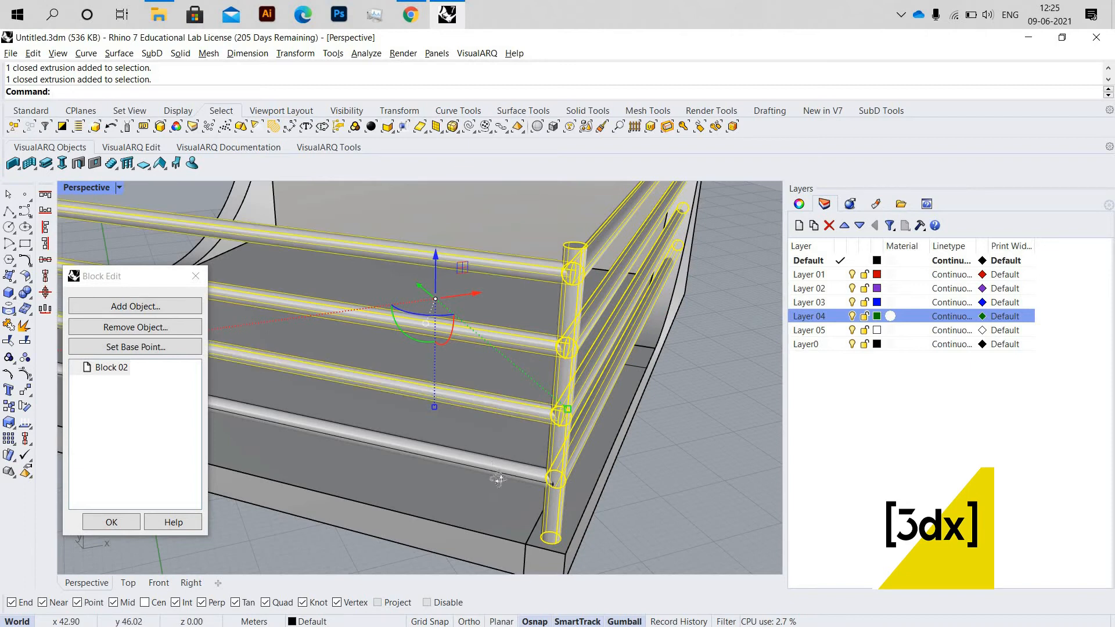
shift+click(499, 479)
scroll(547, 456, down, 8)
scroll(574, 438, up, 4)
text(Mirror)
scroll(557, 445, up, 5)
key(Return)
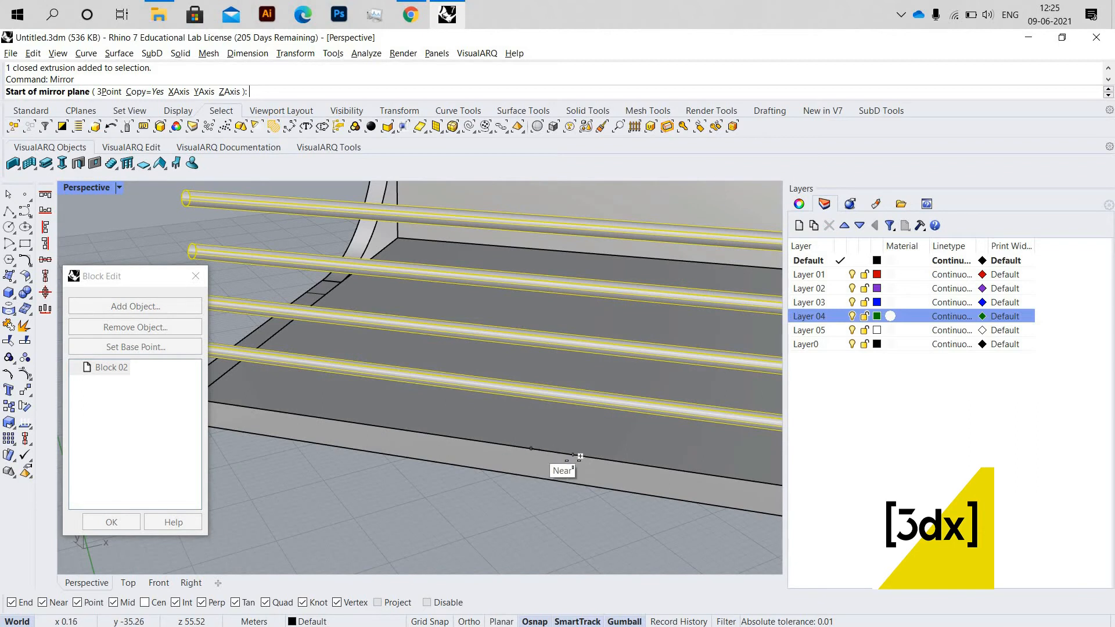
scroll(581, 482, down, 5)
scroll(400, 492, down, 3)
scroll(374, 501, up, 5)
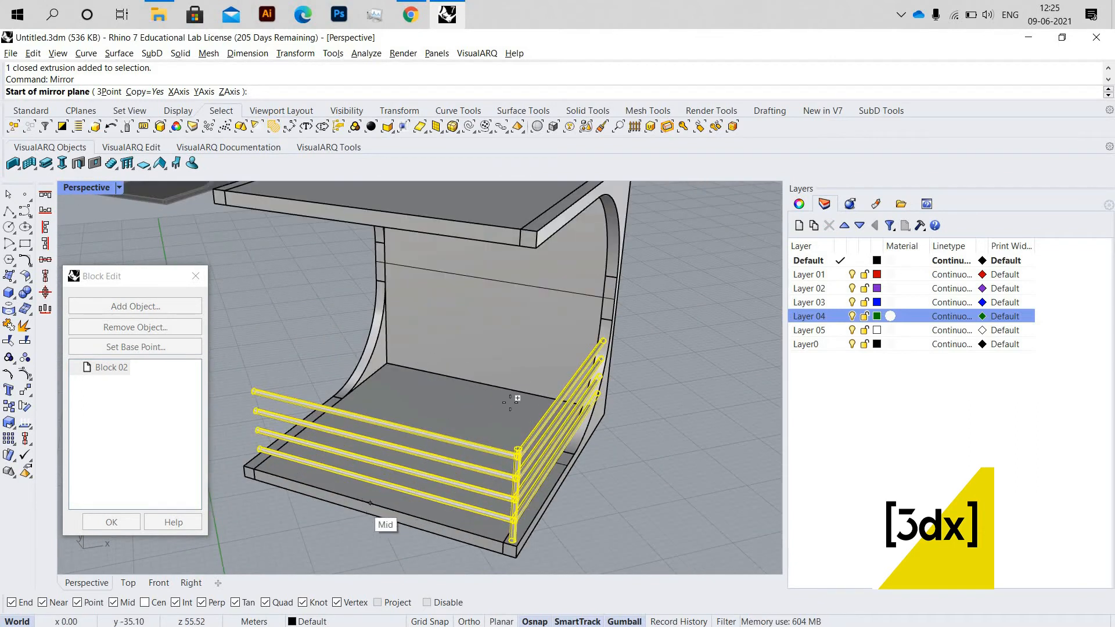
click(369, 503)
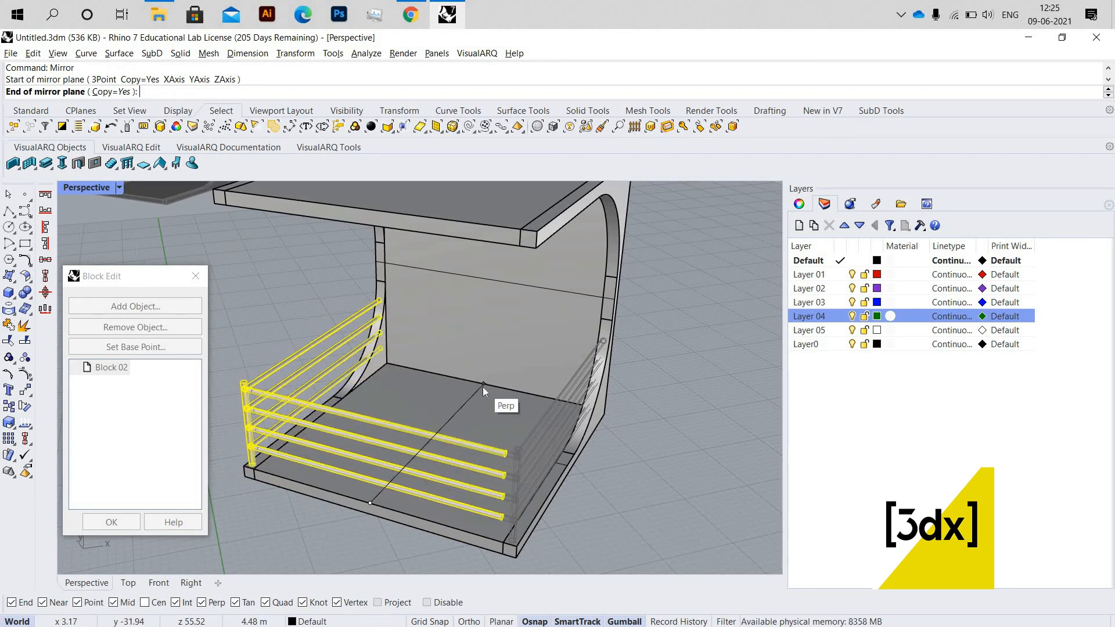
click(483, 387)
key(Escape)
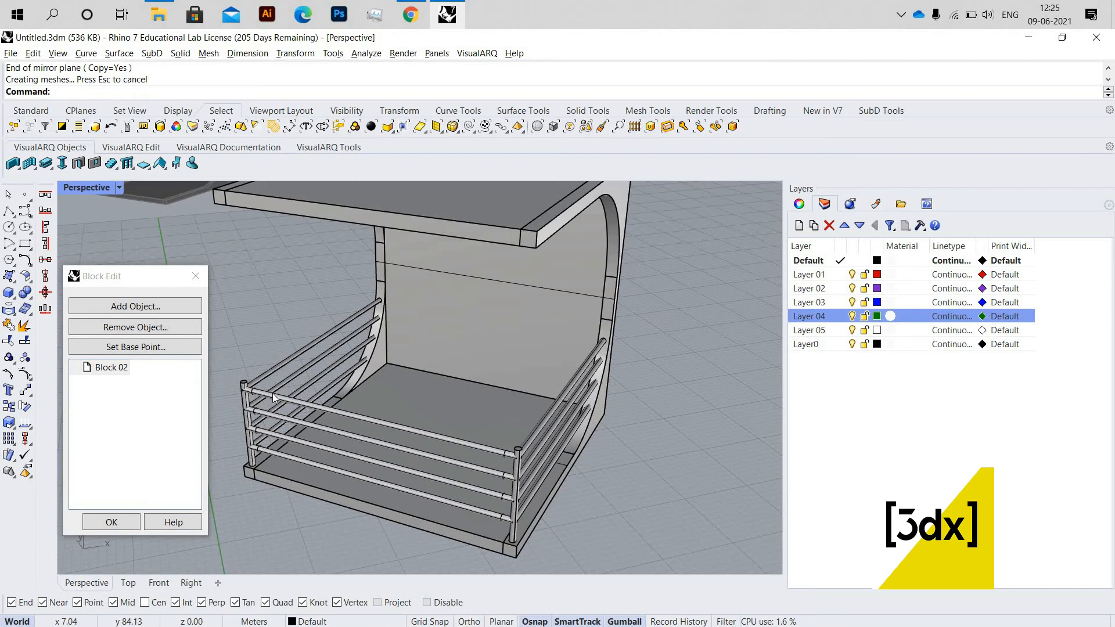
Finish editing Block 02 and apply the railing changes to all its instances
scroll(273, 393, up, 4)
scroll(360, 386, down, 8)
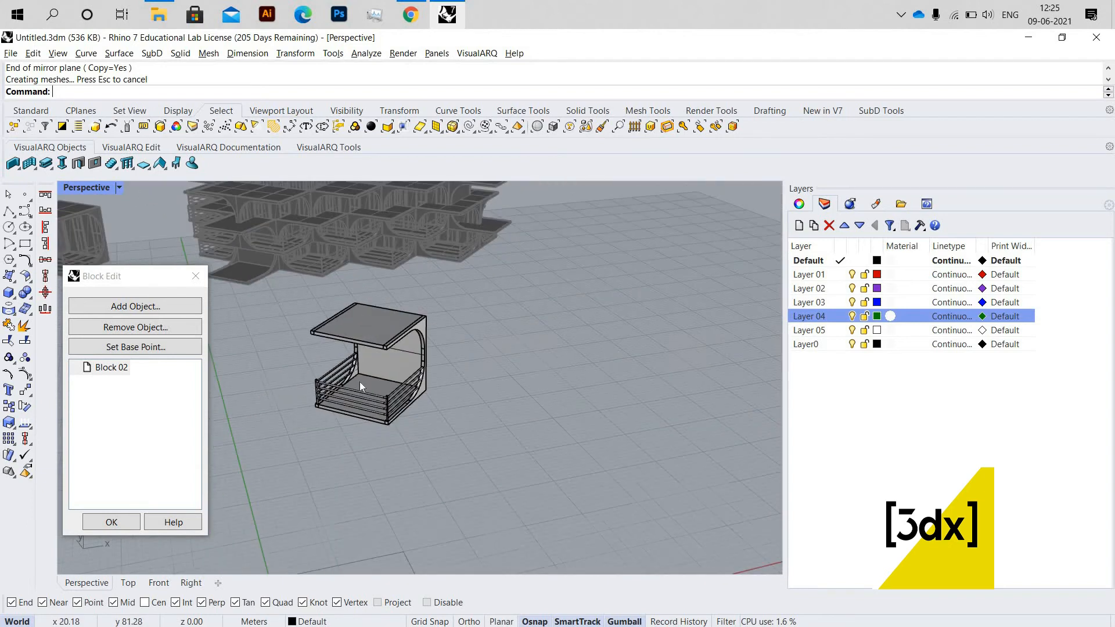
right_drag(228, 517, 290, 518)
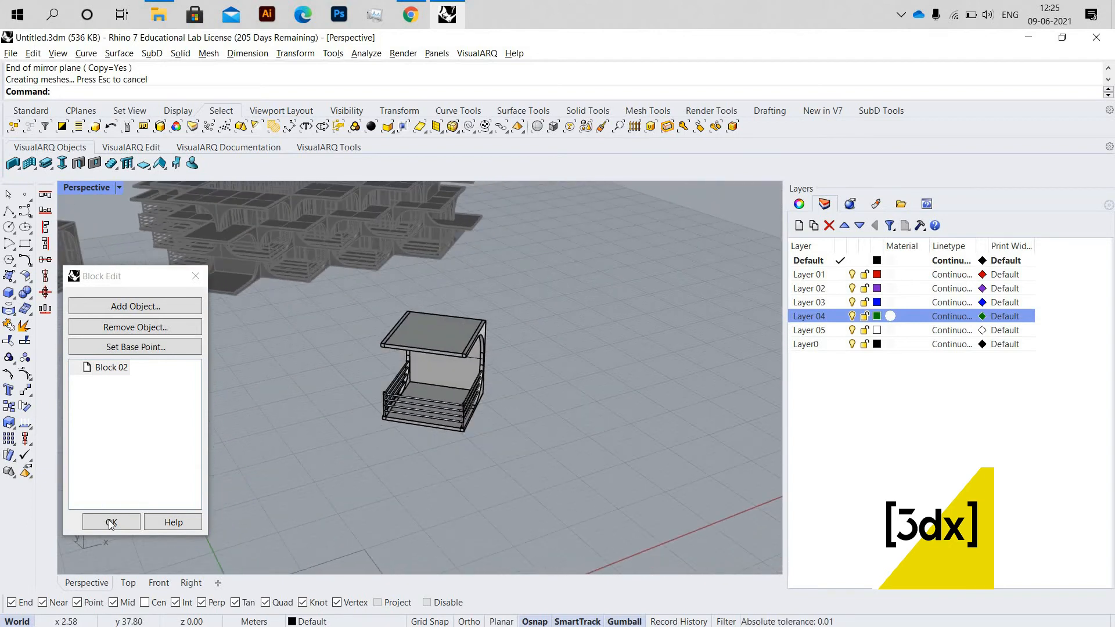
key(Return)
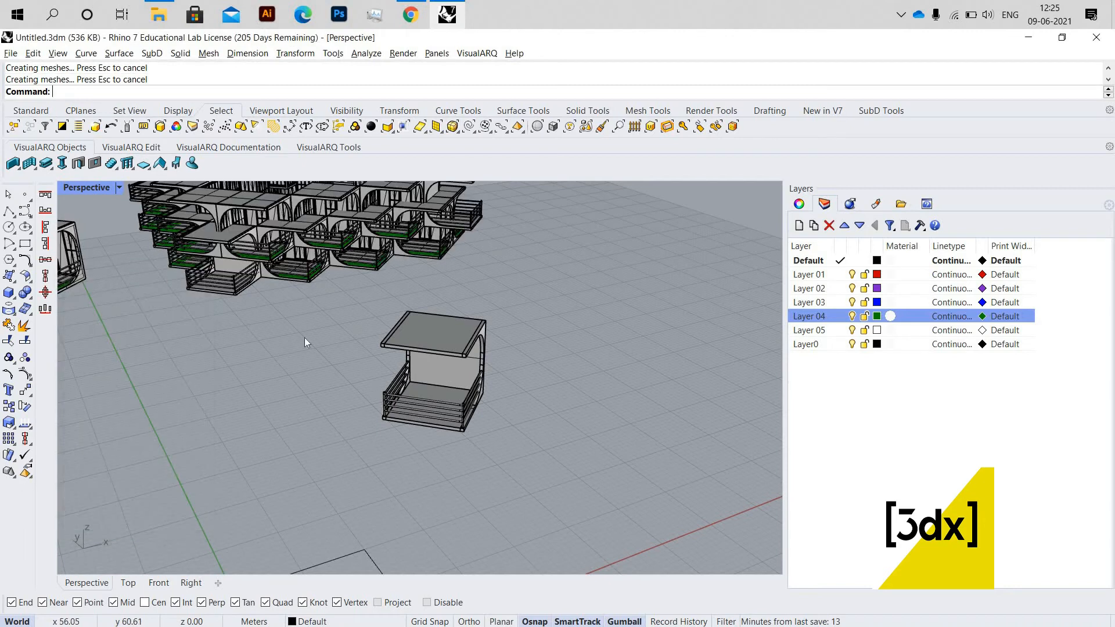
Look over the updated corner modules on the building, and reopen Block 02 for block editing
scroll(248, 264, up, 5)
scroll(242, 260, down, 8)
scroll(225, 240, up, 4)
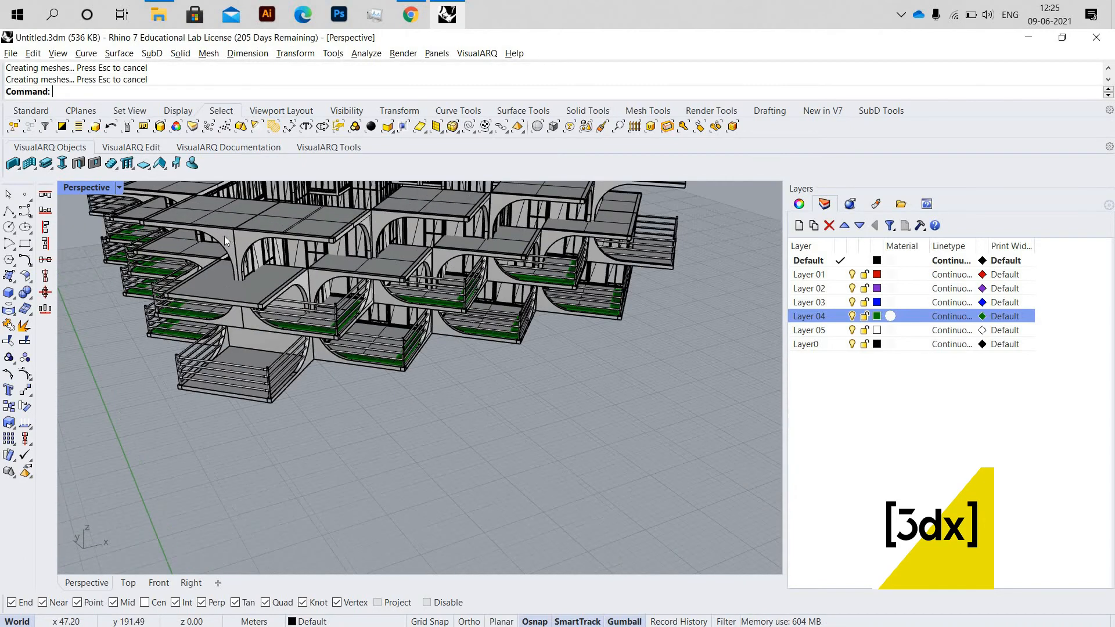
double_click(277, 227)
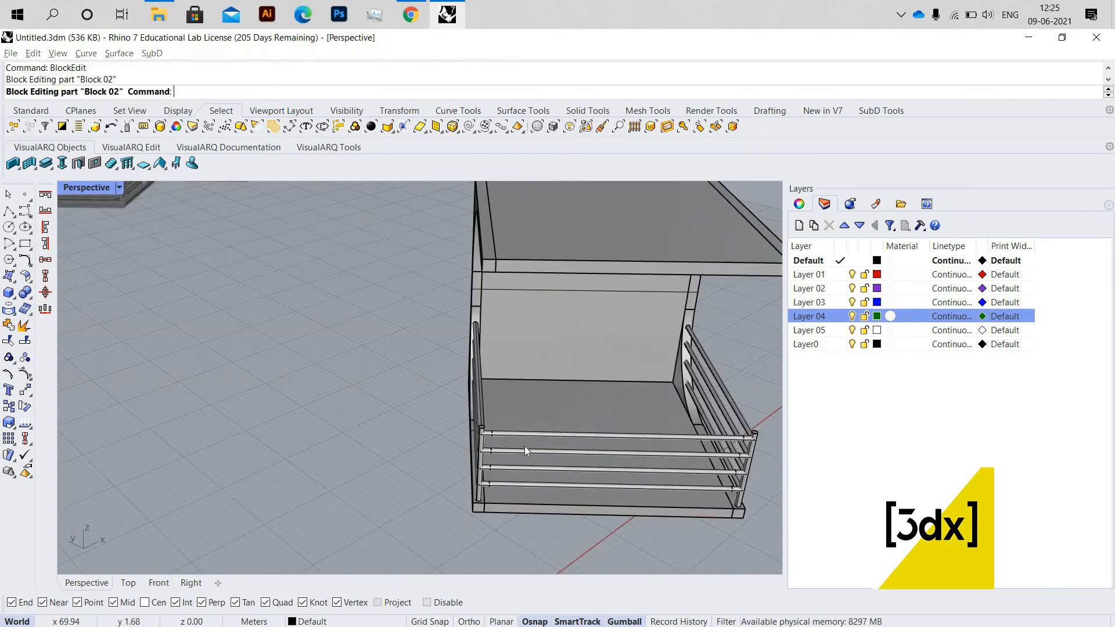
scroll(406, 417, up, 6)
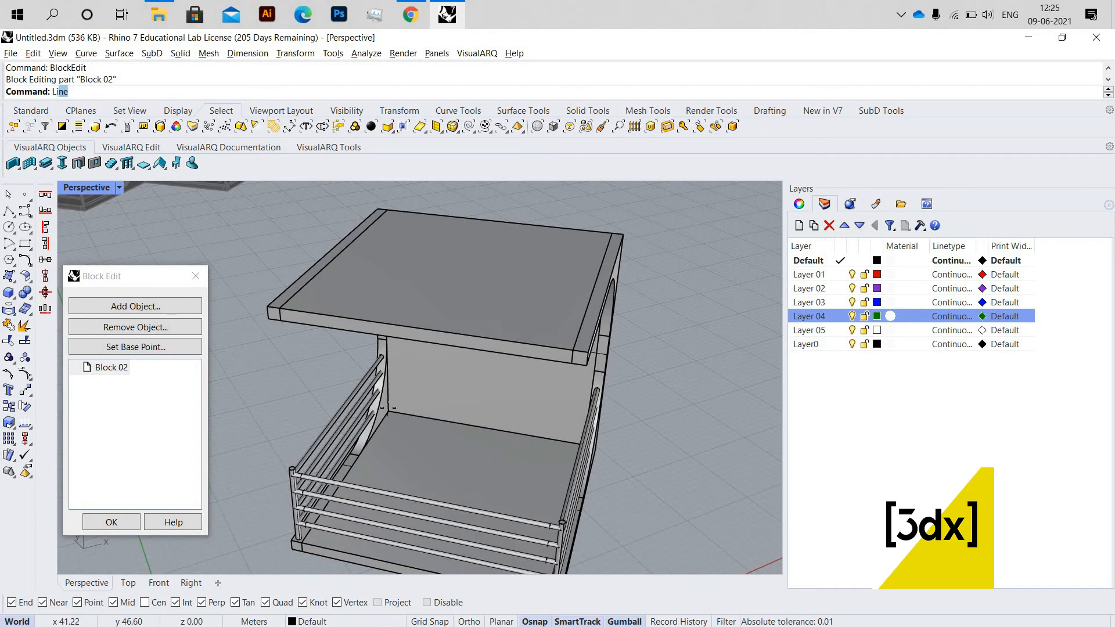
Draw a 0.5 m line from the floor's inner back corner along the edge where the floor meets the back wall
scroll(388, 408, up, 10)
key(Return)
click(357, 397)
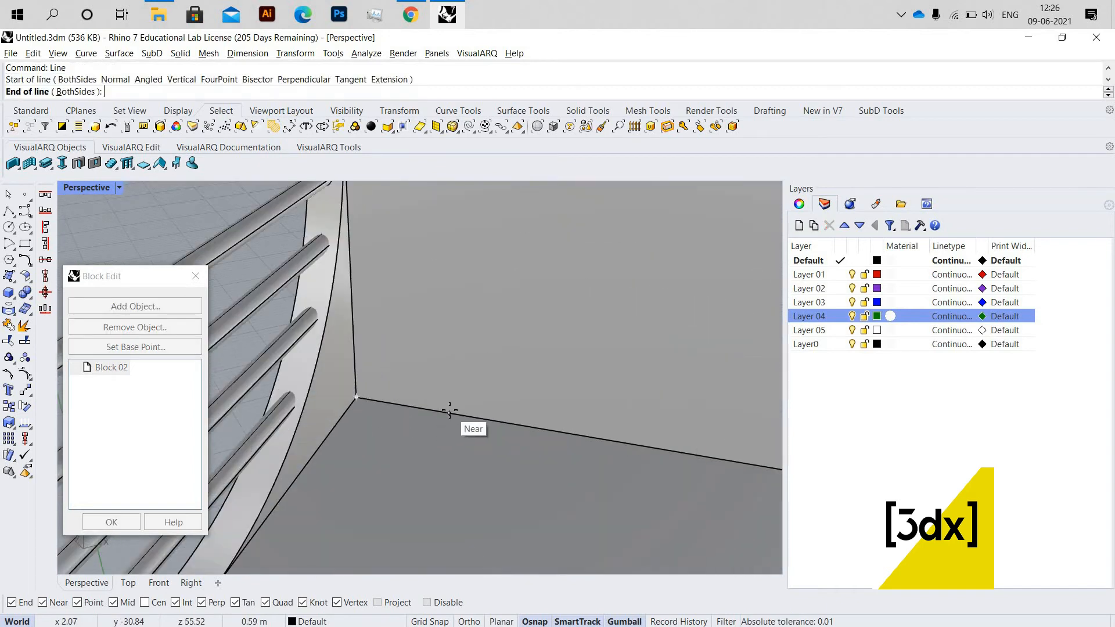
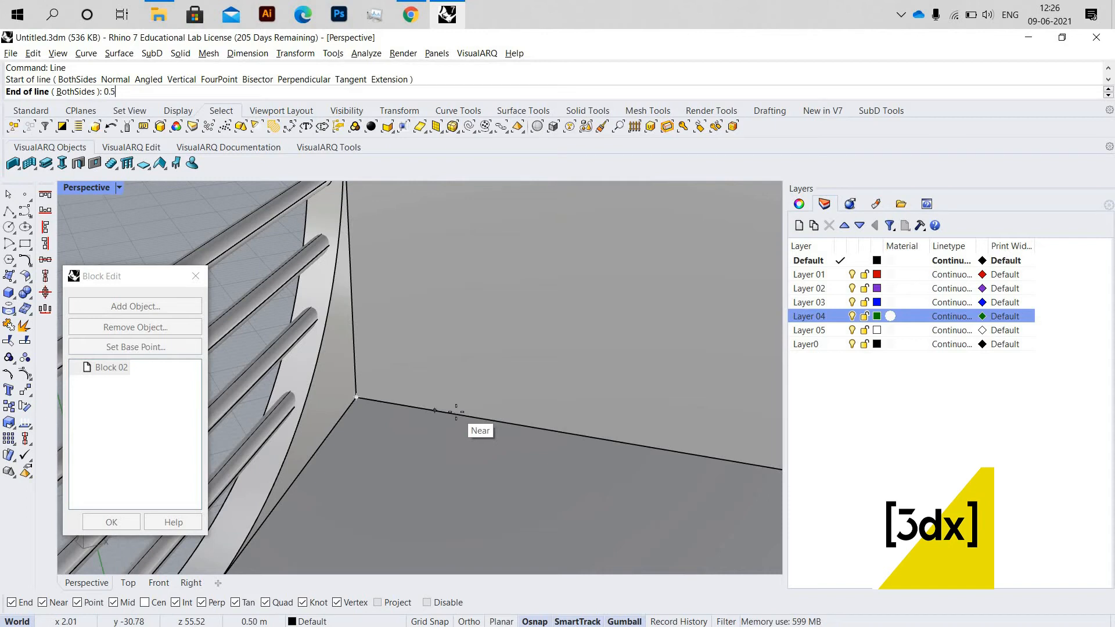
text(0.5)
key(Return)
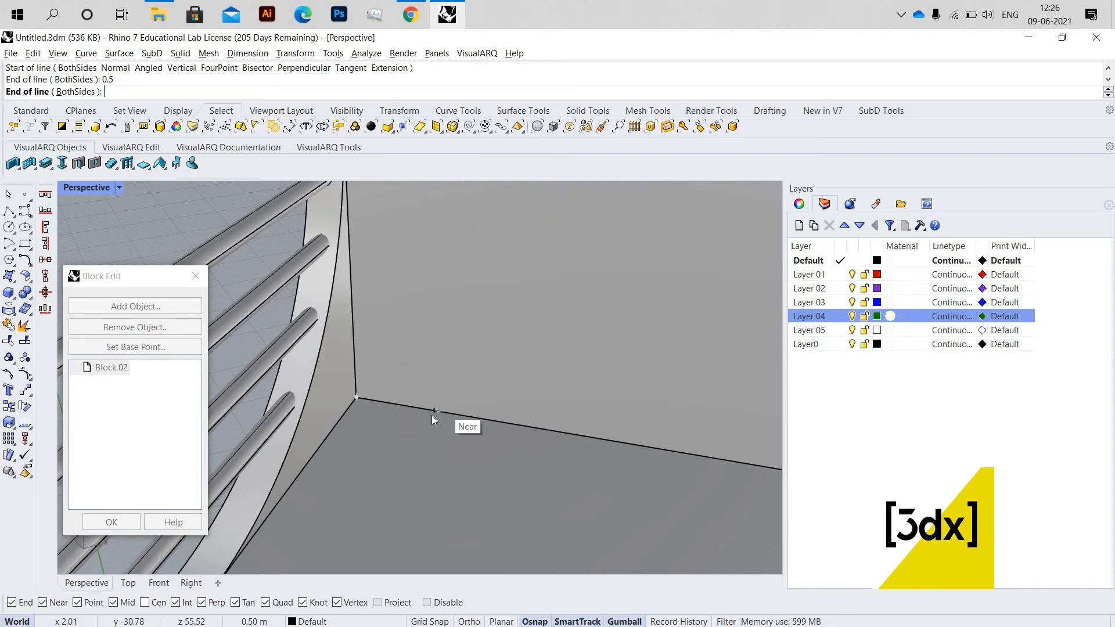
click(433, 417)
scroll(382, 456, down, 15)
scroll(319, 453, up, 10)
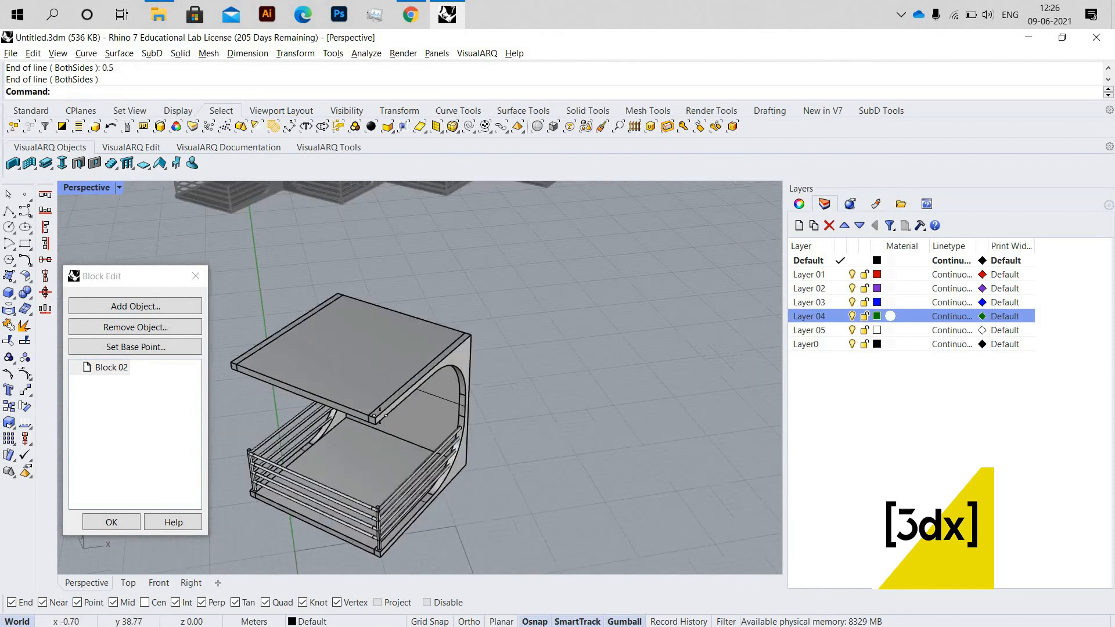
key(Return)
key(Escape)
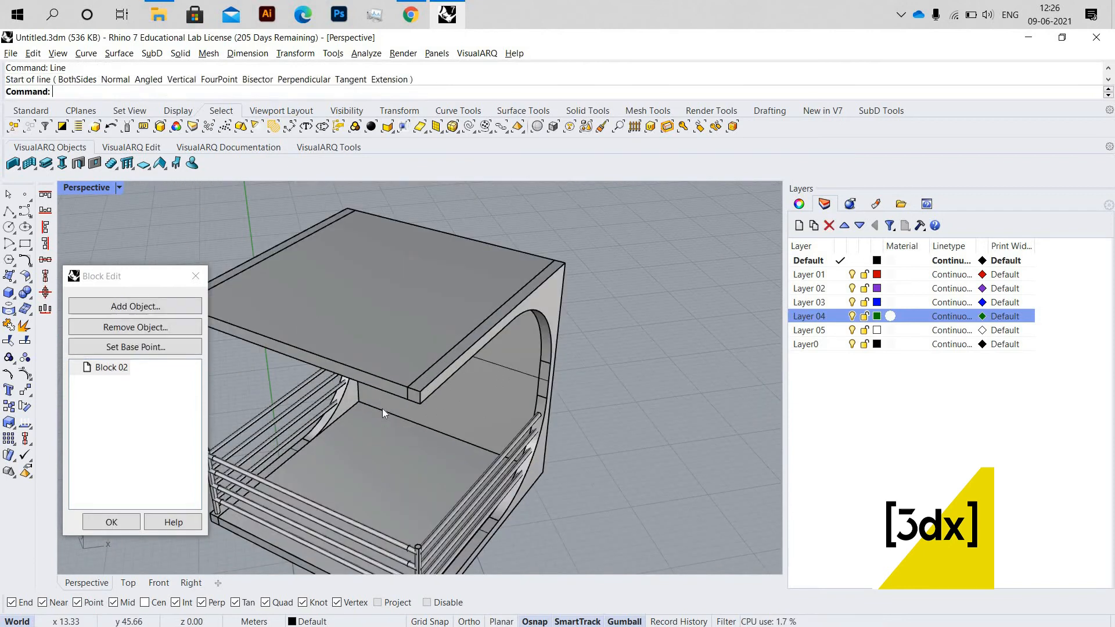
Select the short line at the floor's back corner, leaving the surrounding extrusions unselected
click(377, 411)
key(Escape)
scroll(378, 412, up, 5)
click(378, 411)
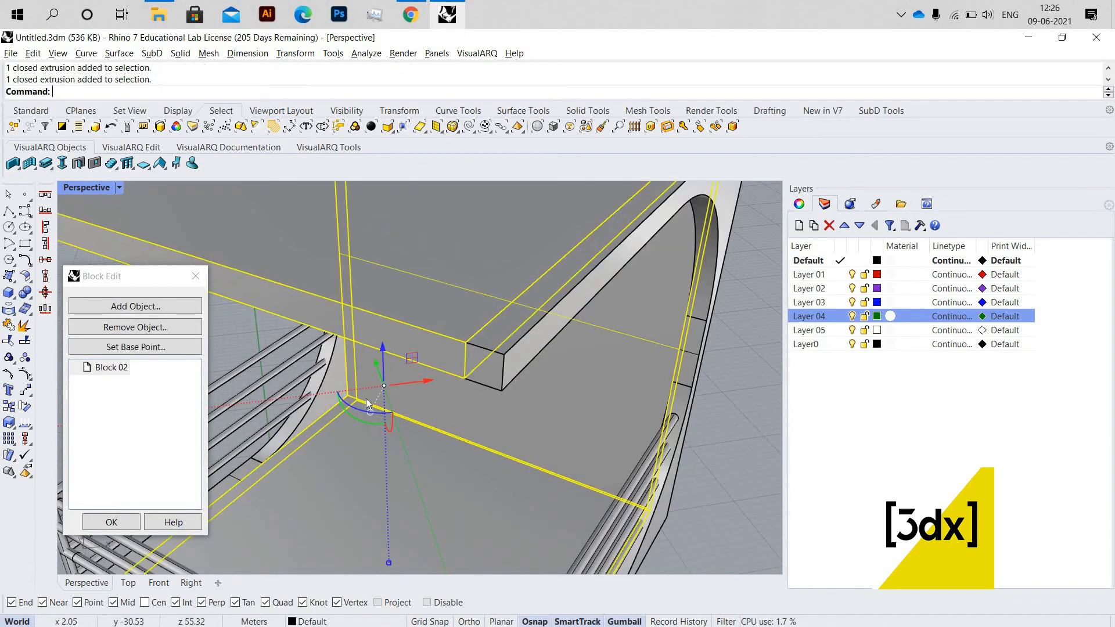
key(Escape)
scroll(347, 392, up, 5)
click(360, 396)
click(386, 428)
text(ExtrudeCrv)
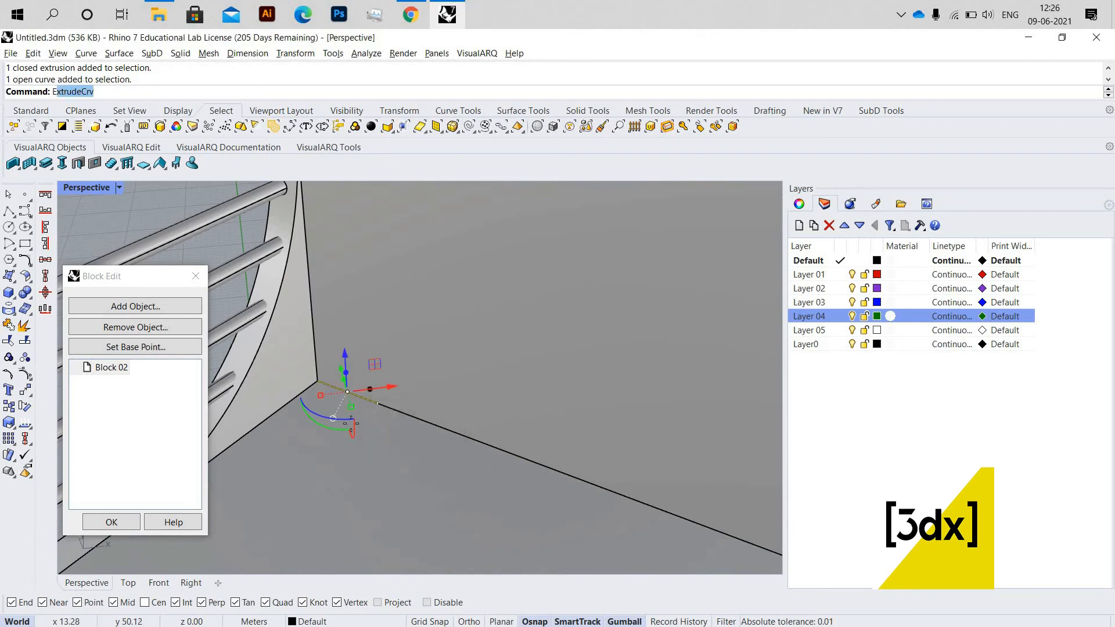
key(Return)
scroll(328, 443, down, 10)
scroll(349, 446, up, 5)
scroll(401, 442, down, 6)
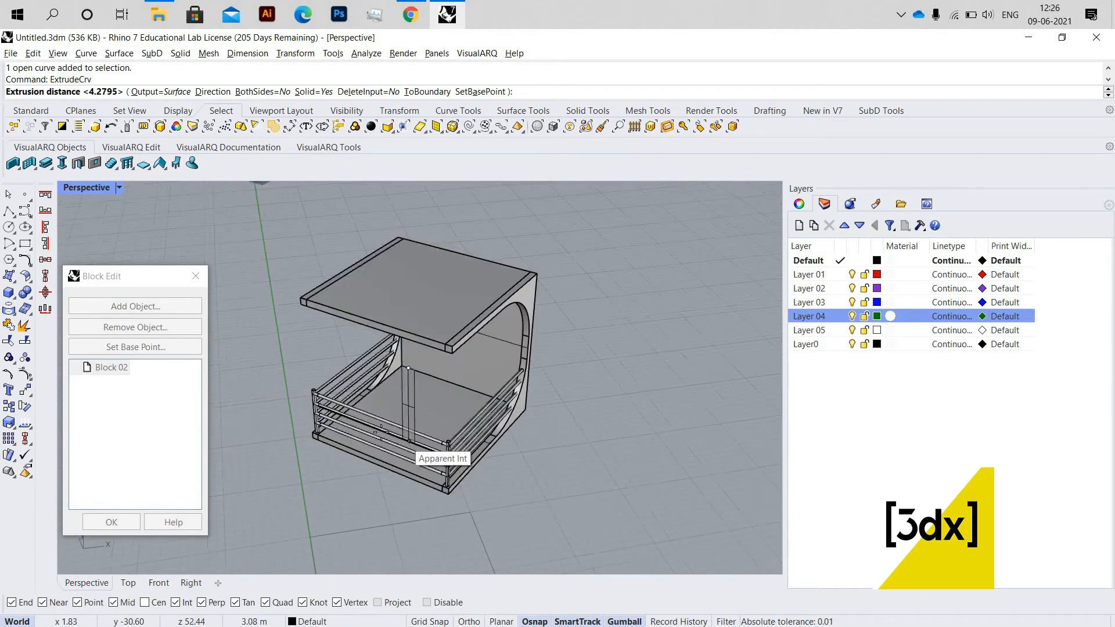
scroll(409, 395, up, 6)
key(Escape)
scroll(444, 386, up, 4)
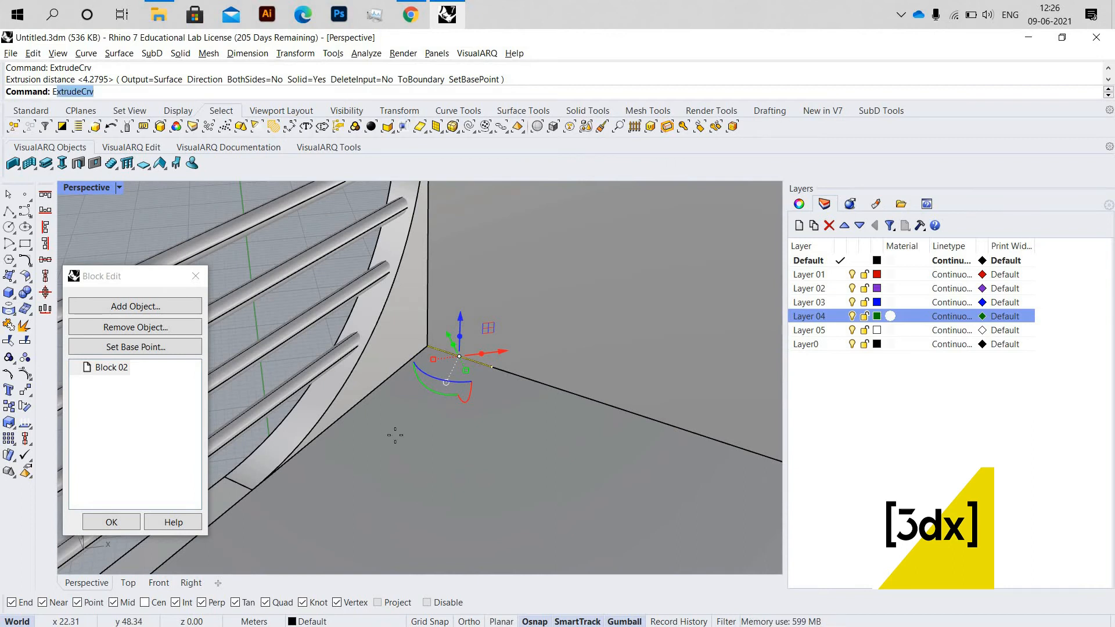
Extrude the short line into a floor strip, with the direction set along the floor's side edge, up to the balcony's front edge
key(Return)
text(d)
key(Return)
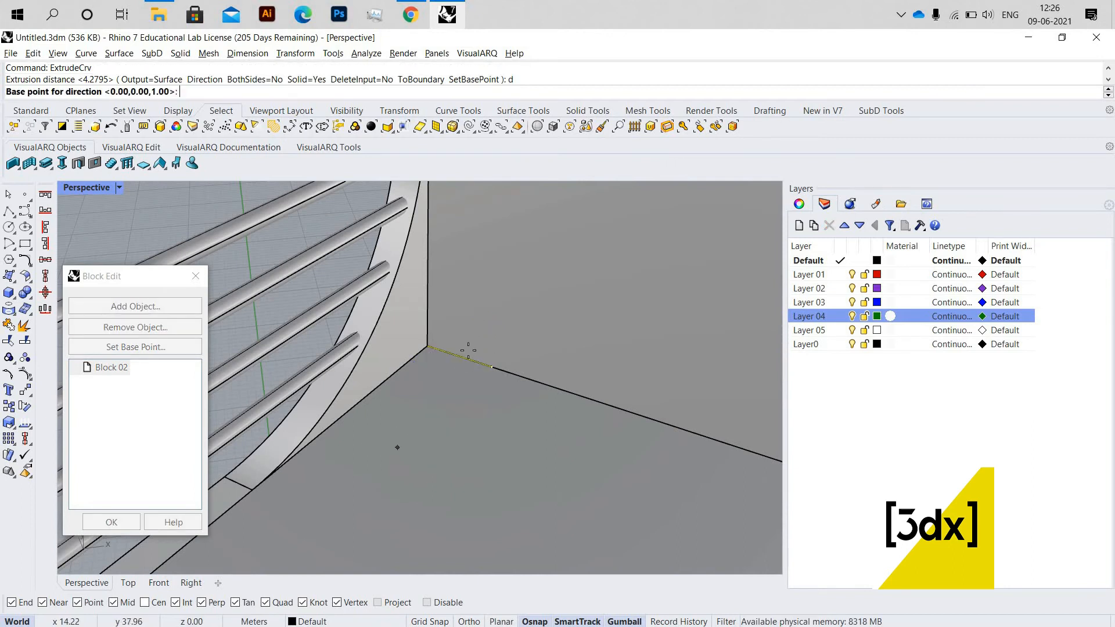
click(427, 347)
click(373, 390)
scroll(362, 421, down, 6)
scroll(302, 508, up, 3)
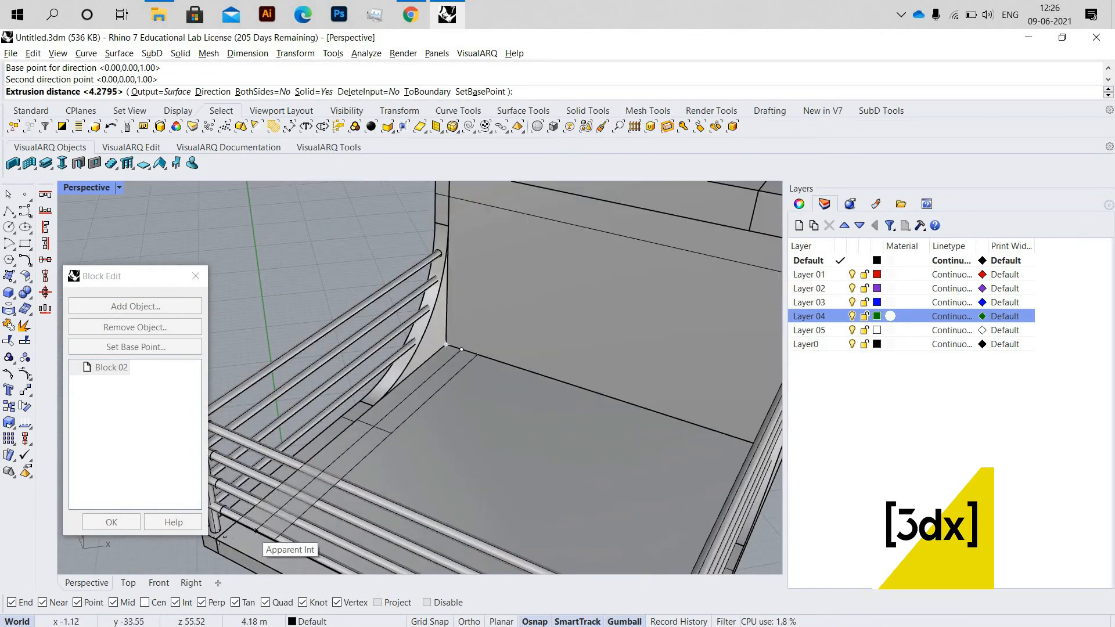
click(454, 414)
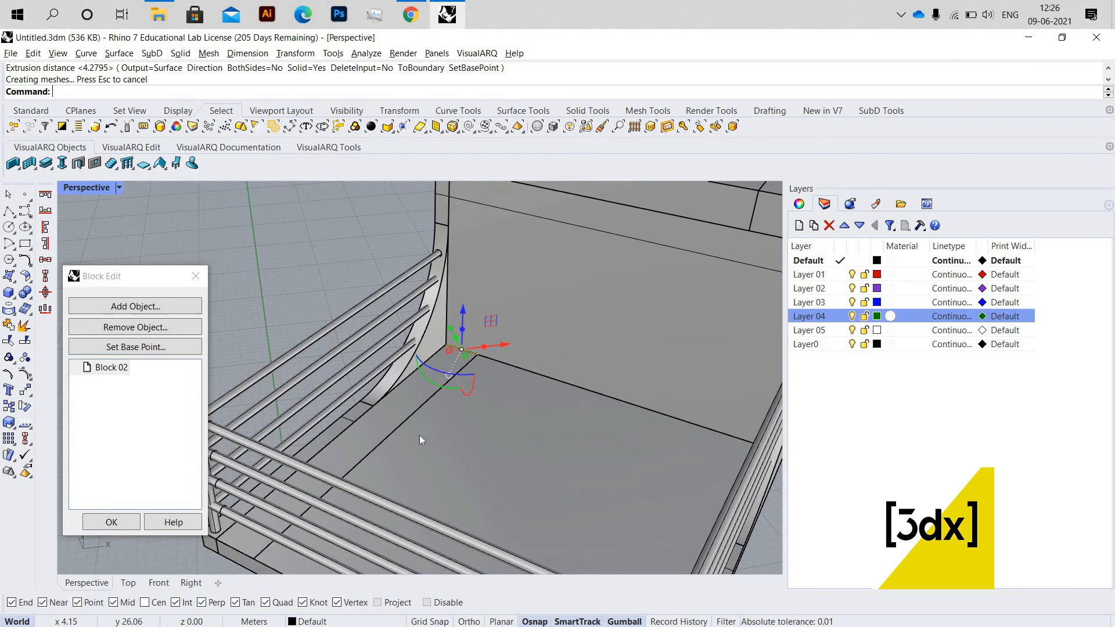
Offset the floor strip surface upward by 0.05 m as a solid to make a thin slab
scroll(419, 434, down, 5)
scroll(476, 354, up, 5)
scroll(476, 355, up, 3)
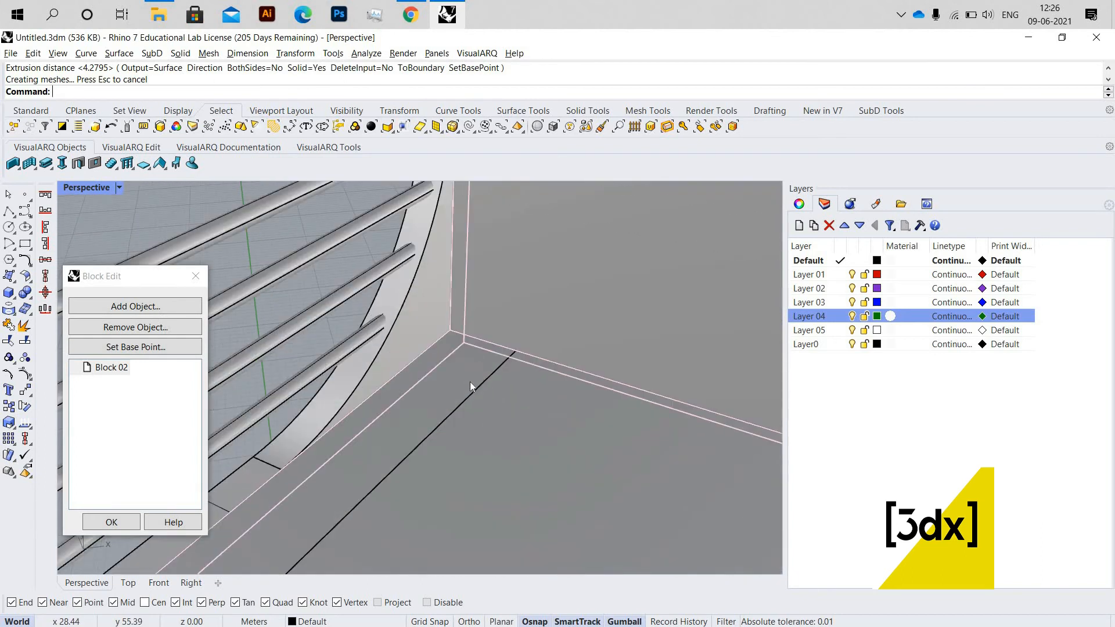
click(472, 385)
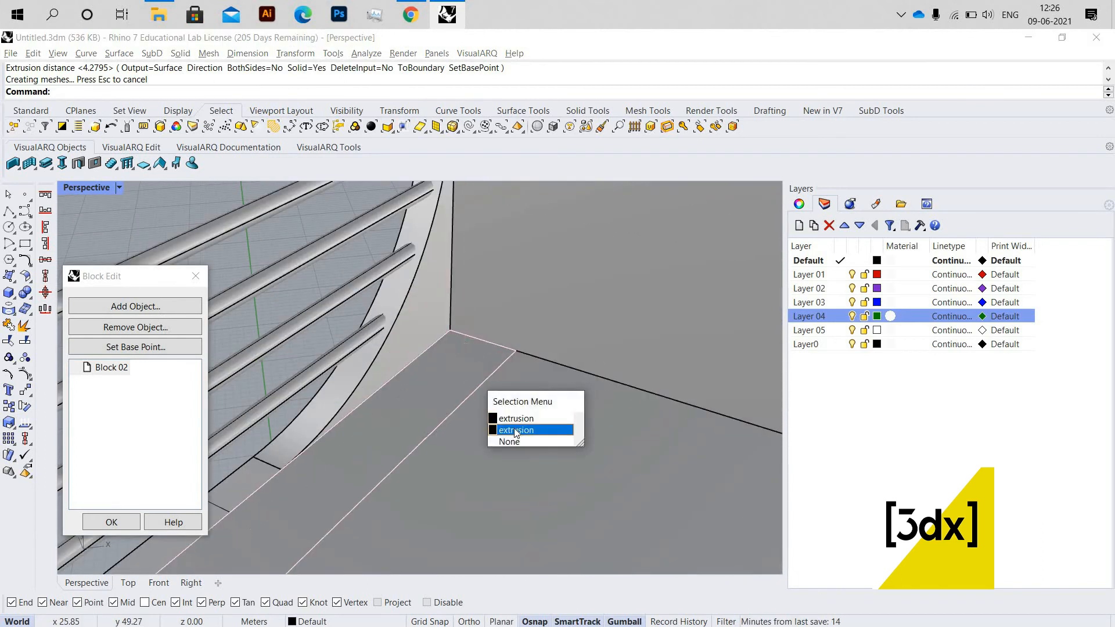
click(515, 431)
text(Offset)
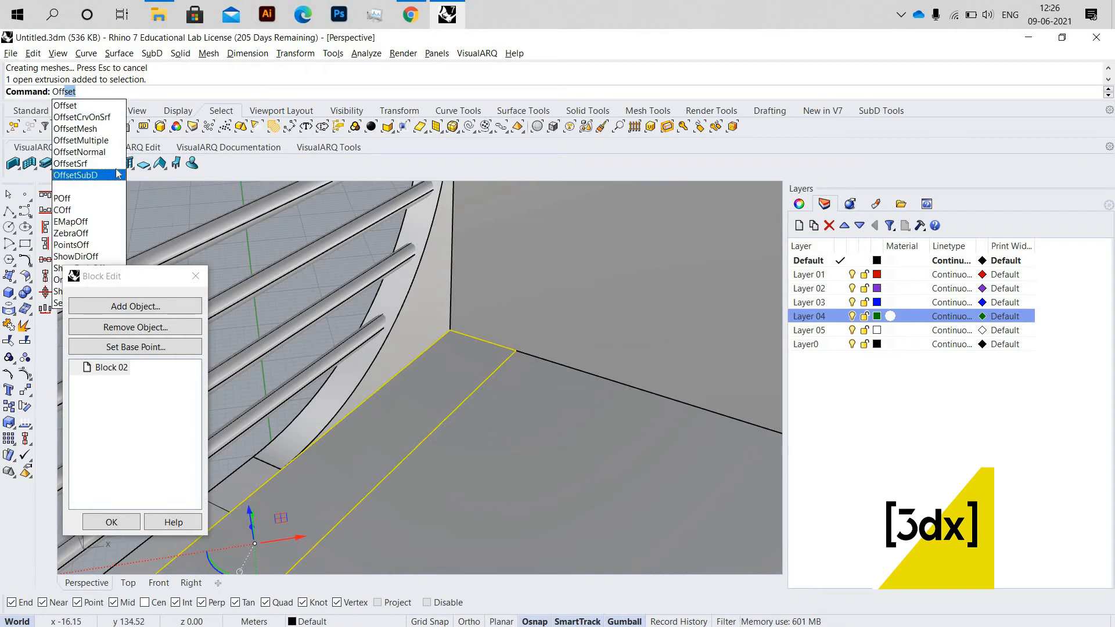
key(Return)
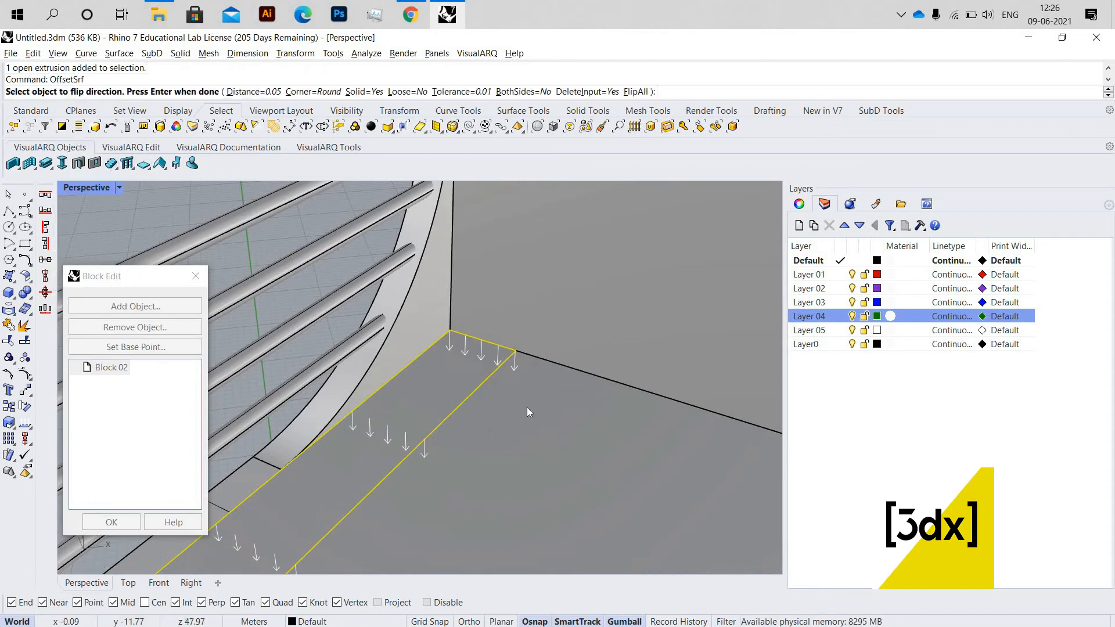
key(ctrl+z)
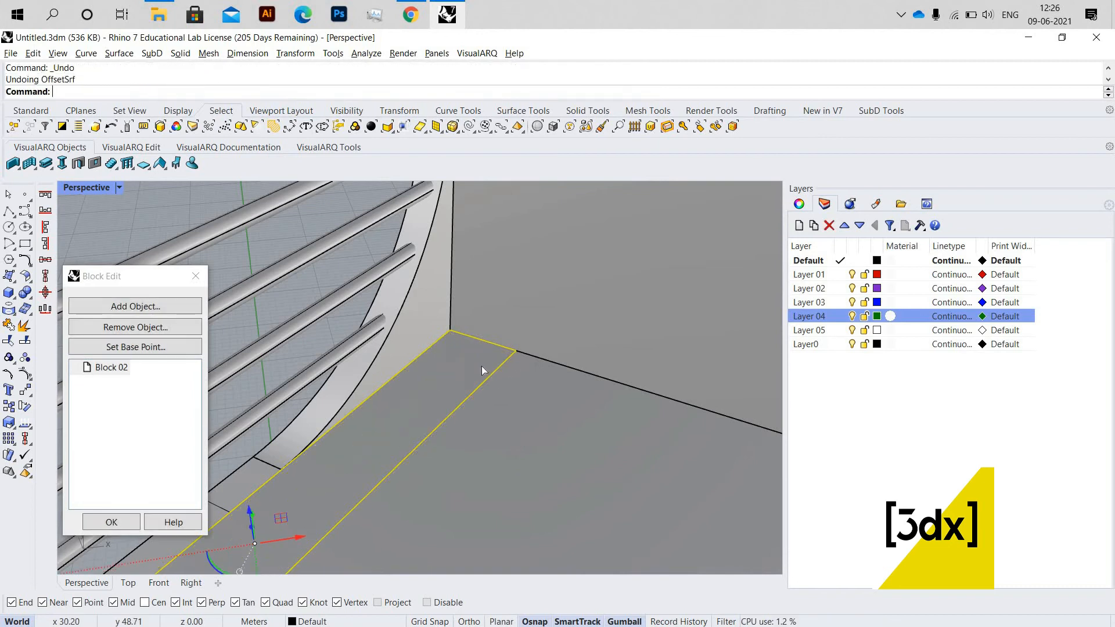
key(Return)
key(Return)
scroll(421, 443, down, 8)
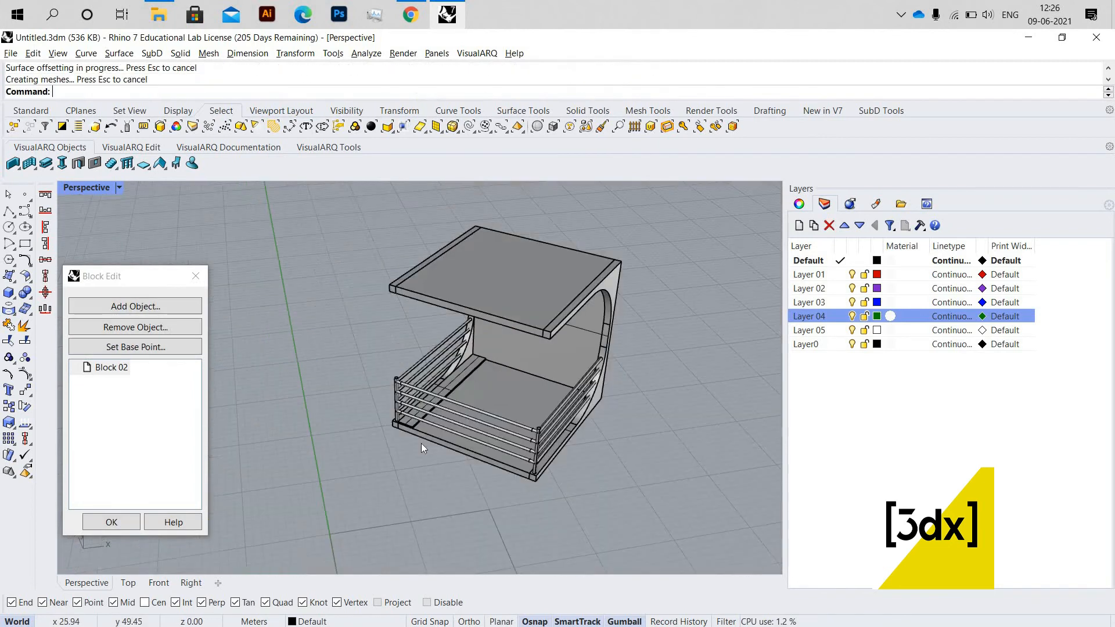
Copy the thin floor slab to a spot beside the original on the balcony floor
scroll(434, 413, up, 5)
scroll(434, 413, up, 4)
click(434, 412)
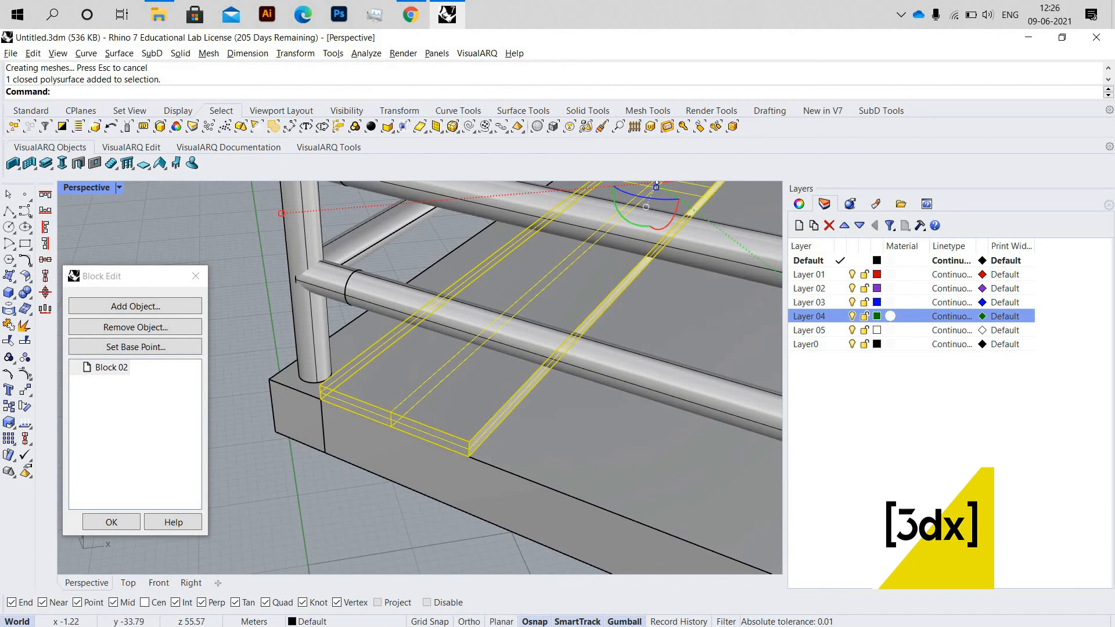
key(Return)
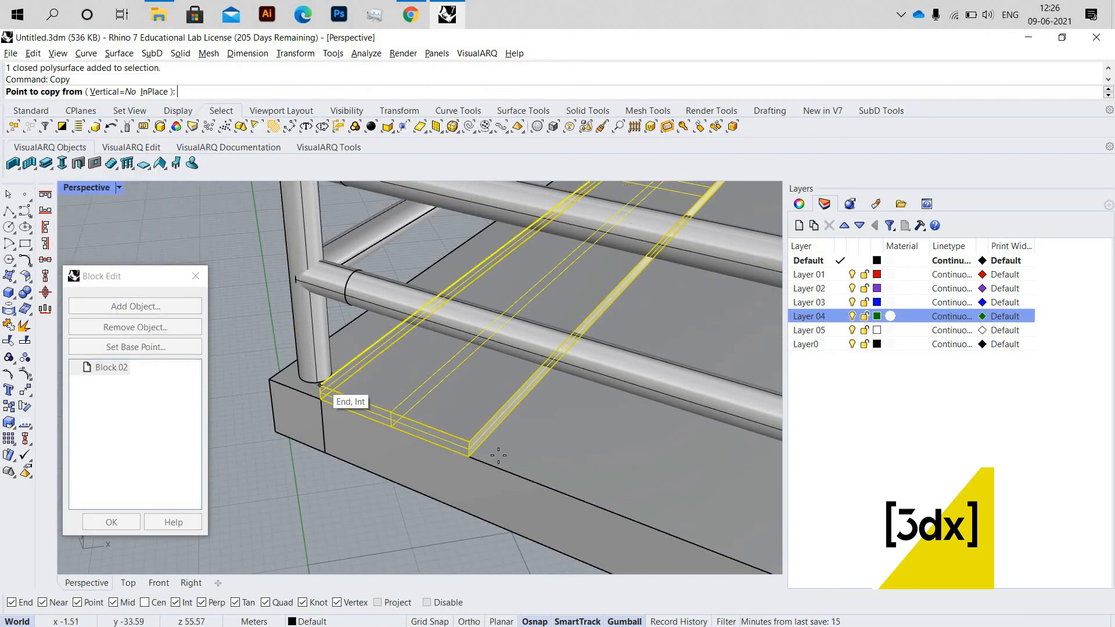
click(320, 385)
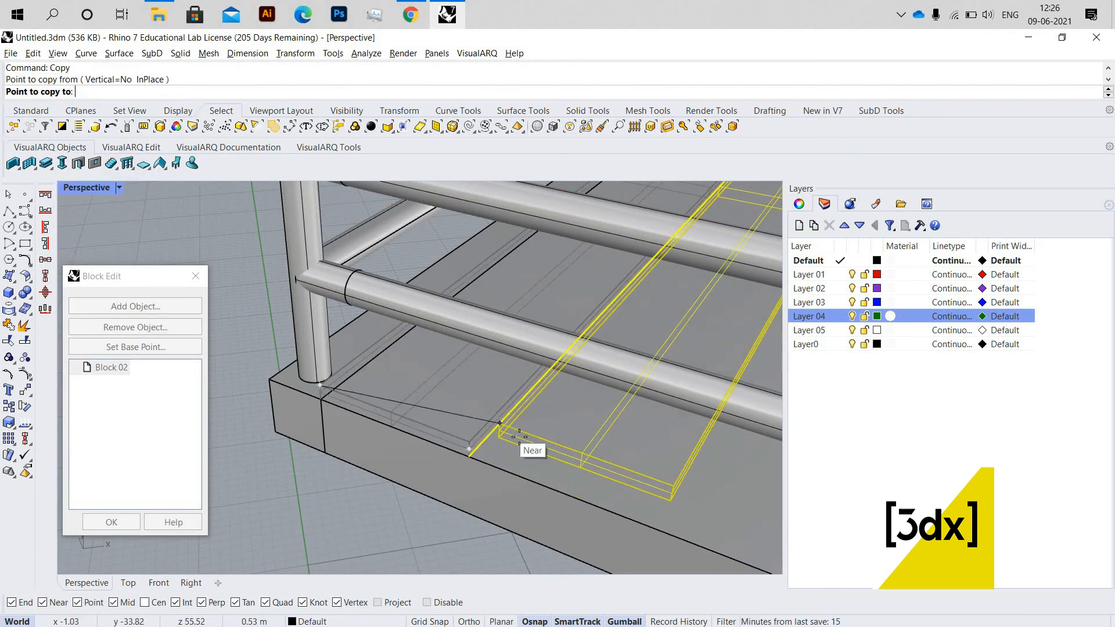
click(655, 483)
key(Return)
Move the copied slab by its front inner corner onto the original slab's front inner corner
click(656, 482)
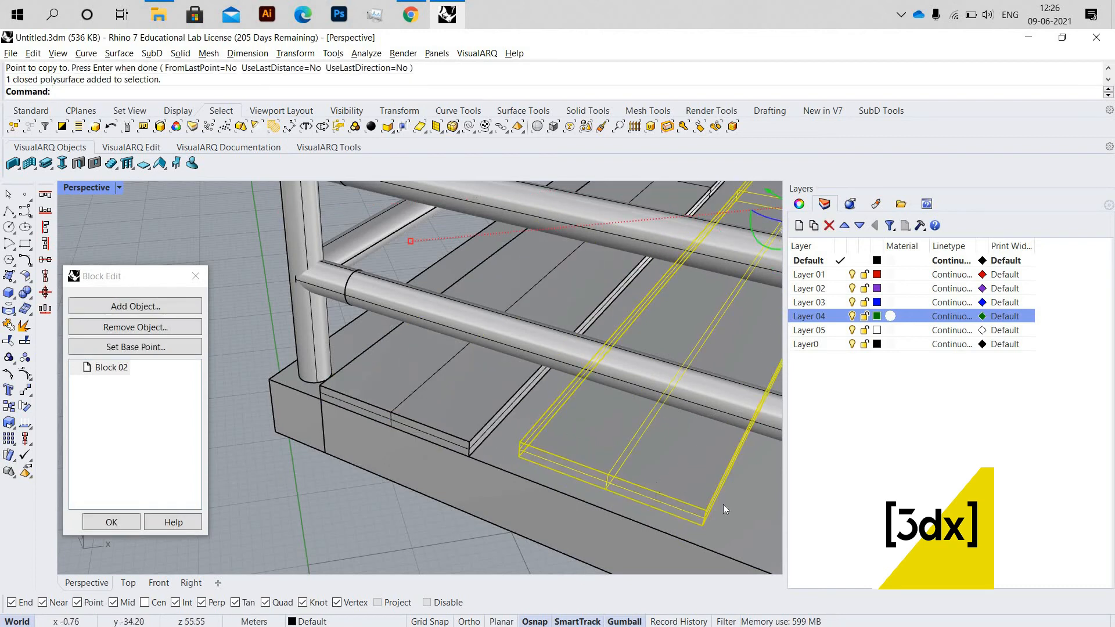
text(Mo)
key(Return)
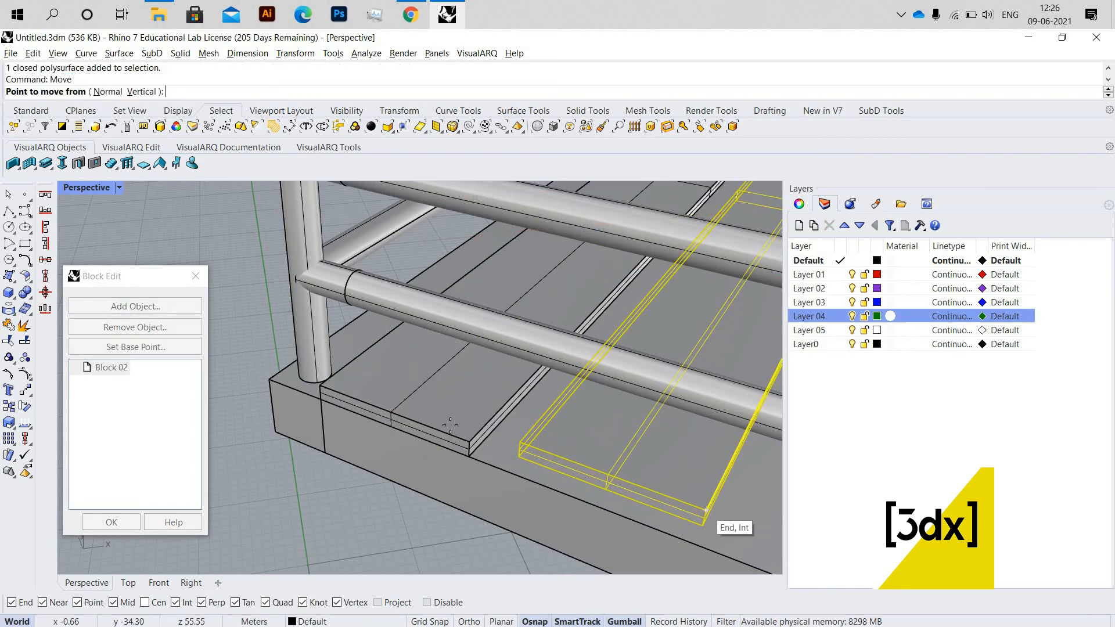
click(706, 511)
click(475, 416)
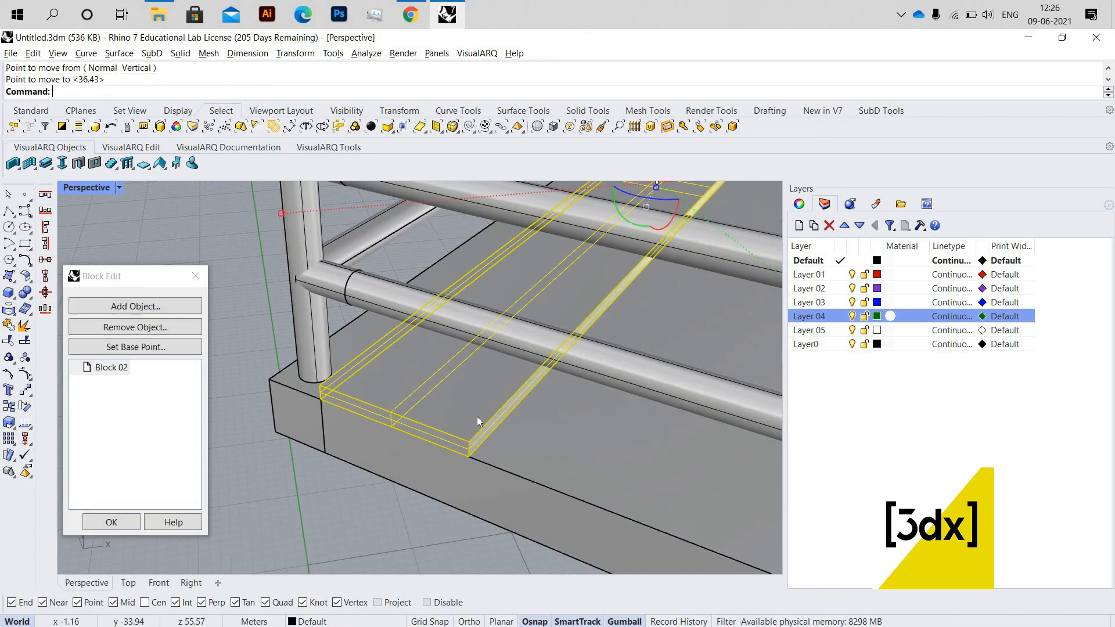
Rotate the slab about its front inner corner so it runs along the balcony's front edge
text(Rotate)
key(Return)
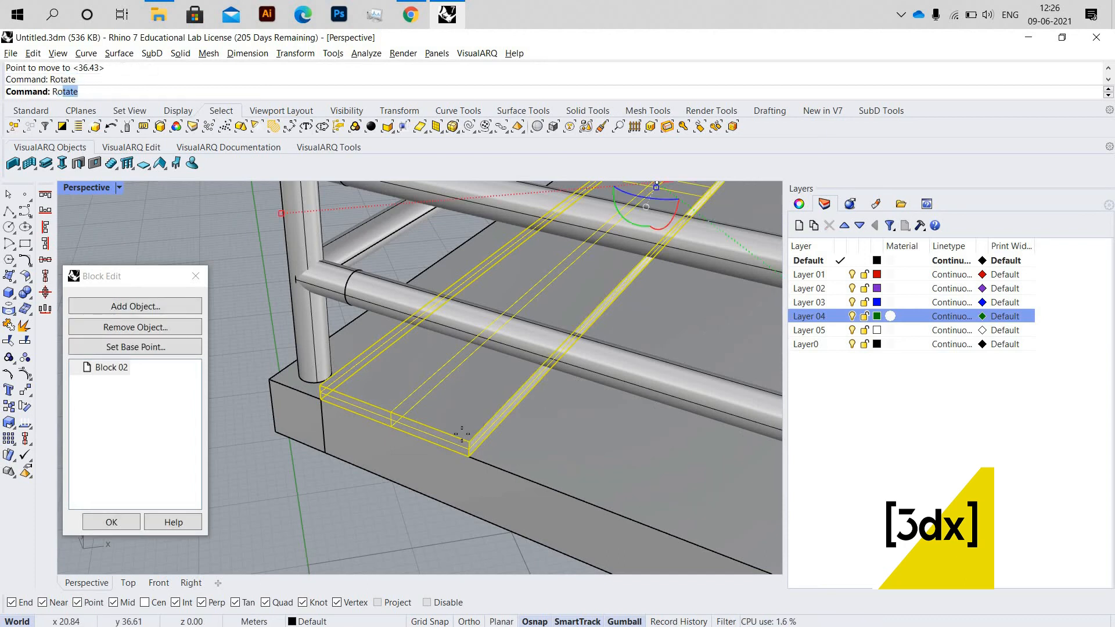
click(469, 441)
click(501, 407)
click(523, 427)
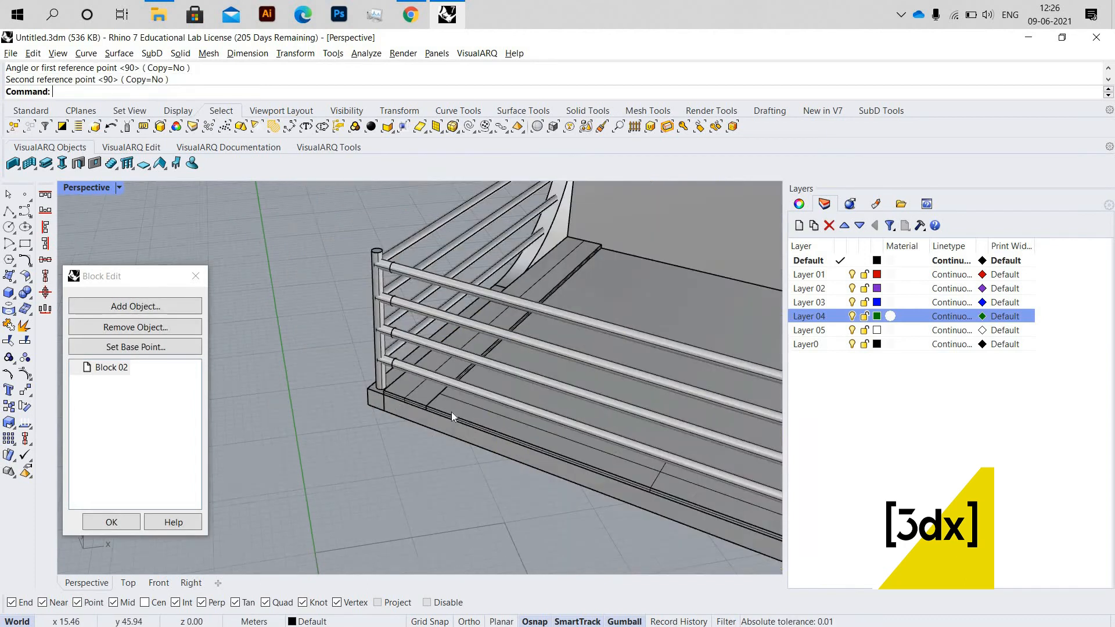
Shorten the front slab with Scale1D from its end at the side slab so it stops at the floor's far side border
scroll(429, 406, down, 5)
scroll(377, 370, up, 3)
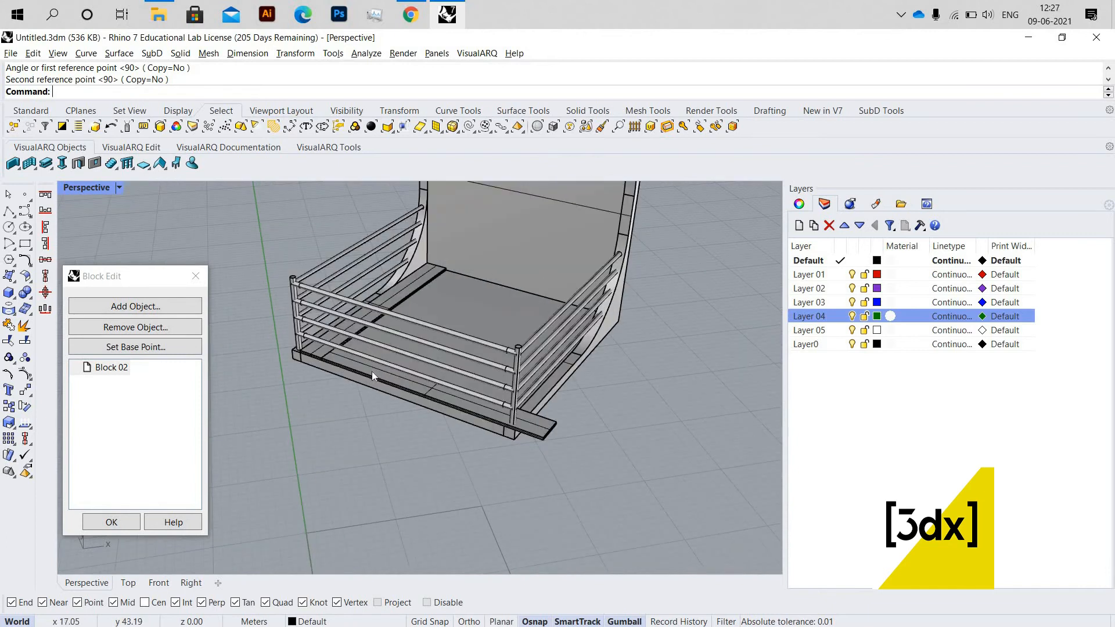
scroll(374, 371, up, 3)
click(291, 347)
text(S)
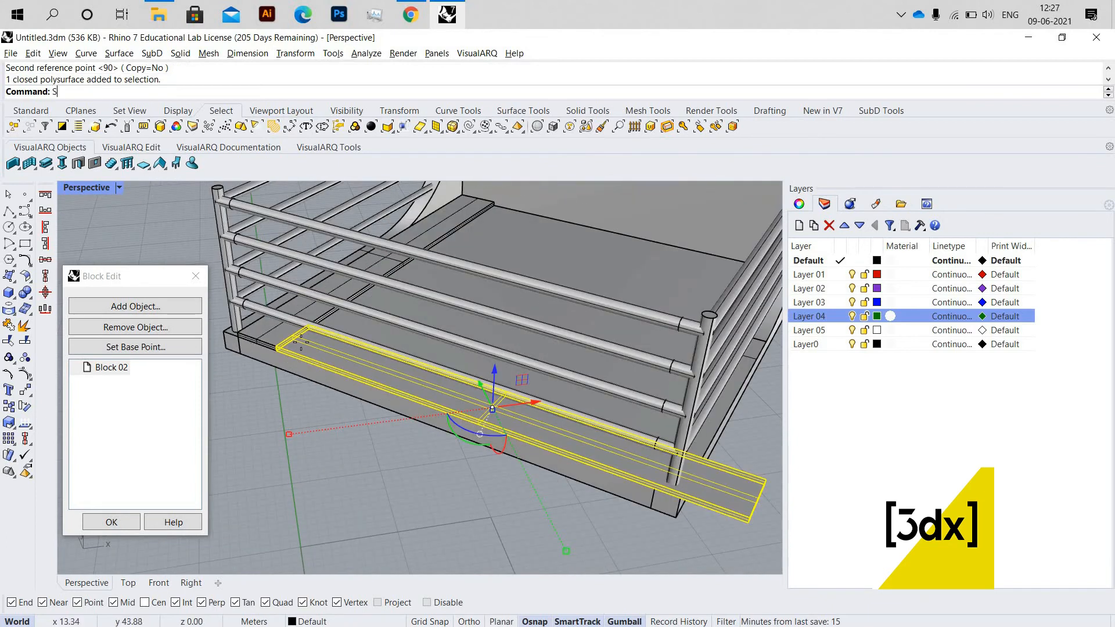
text(cale1D)
key(Return)
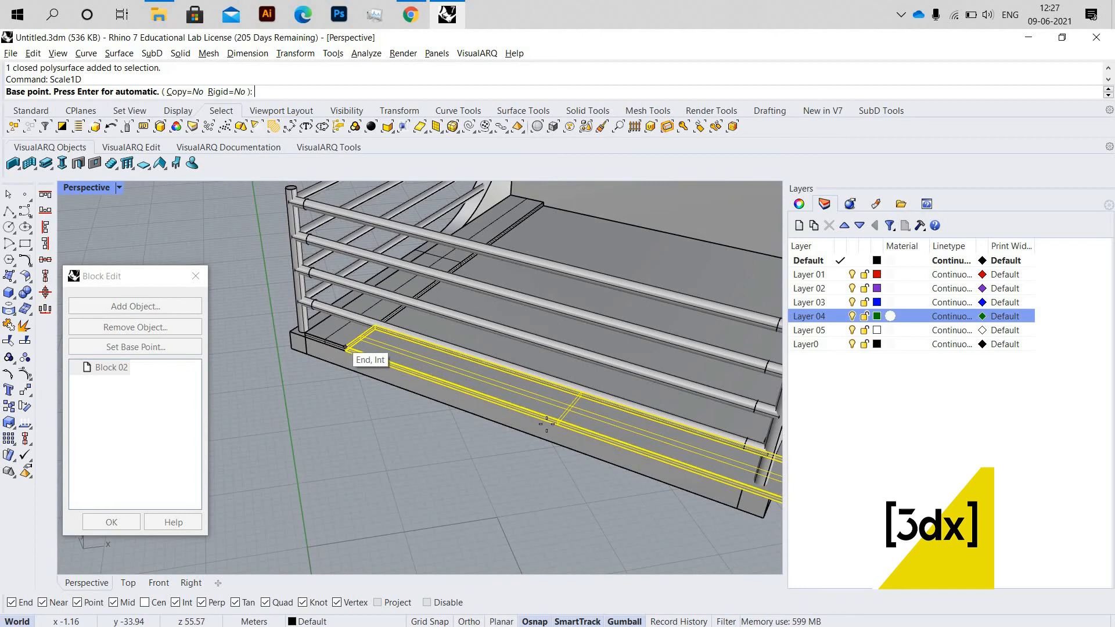
click(345, 347)
scroll(340, 357, down, 7)
scroll(582, 439, up, 7)
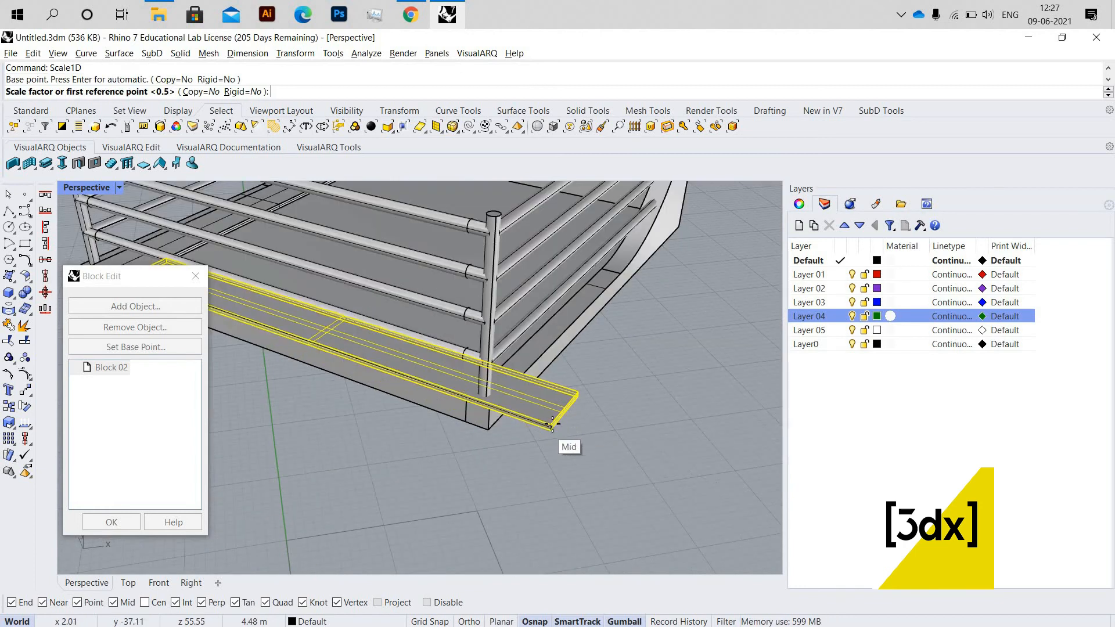
click(552, 426)
scroll(546, 430, down, 2)
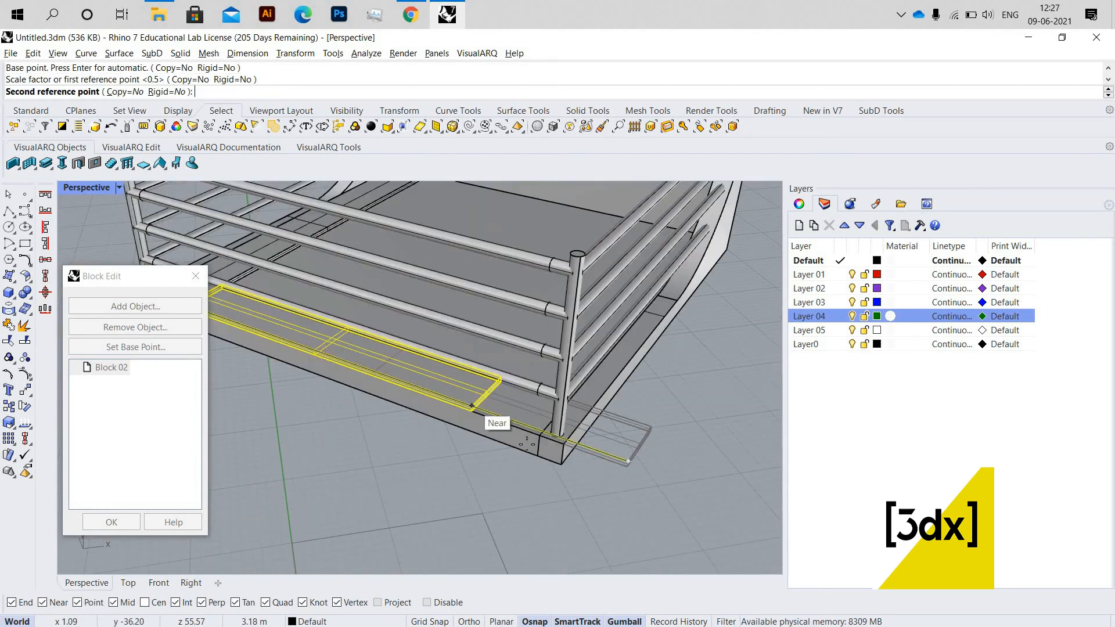
click(543, 444)
key(Escape)
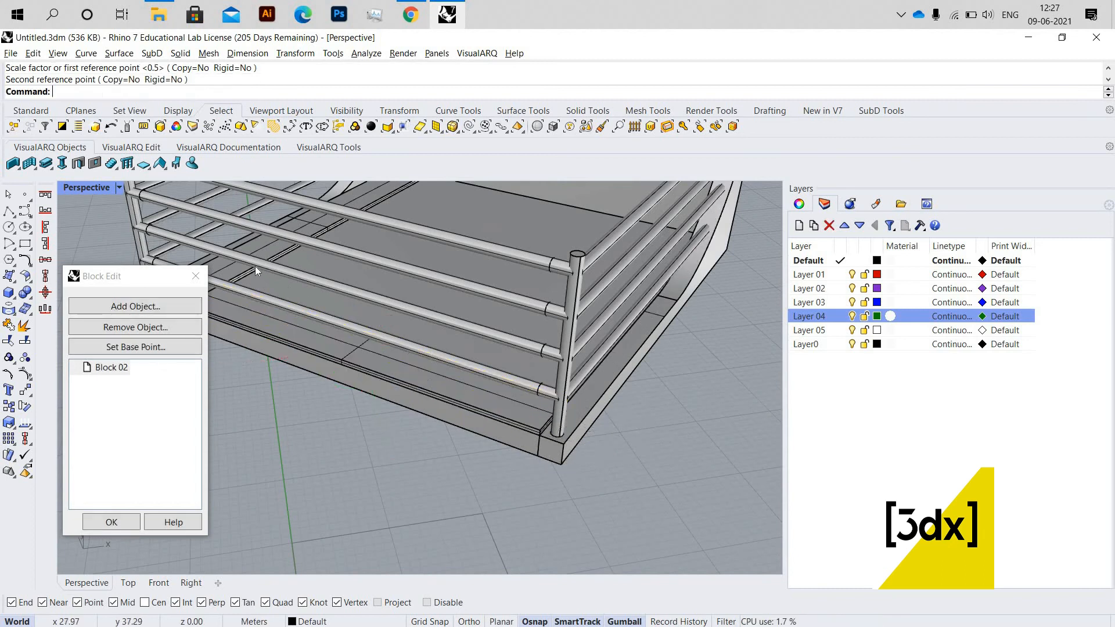
Copy the side slab to the balcony's opposite side, placing its front inner corner at the front slab's inner end corner
scroll(294, 284, up, 7)
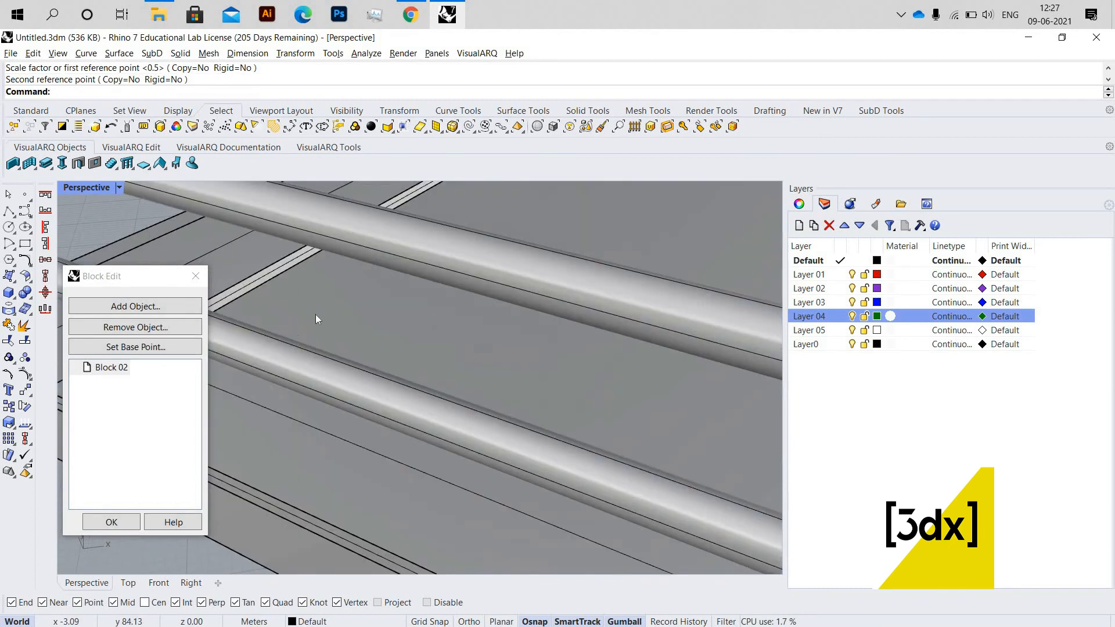
click(315, 315)
scroll(343, 343, down, 11)
scroll(347, 347, up, 6)
text(p)
key(Return)
scroll(337, 356, up, 5)
click(346, 341)
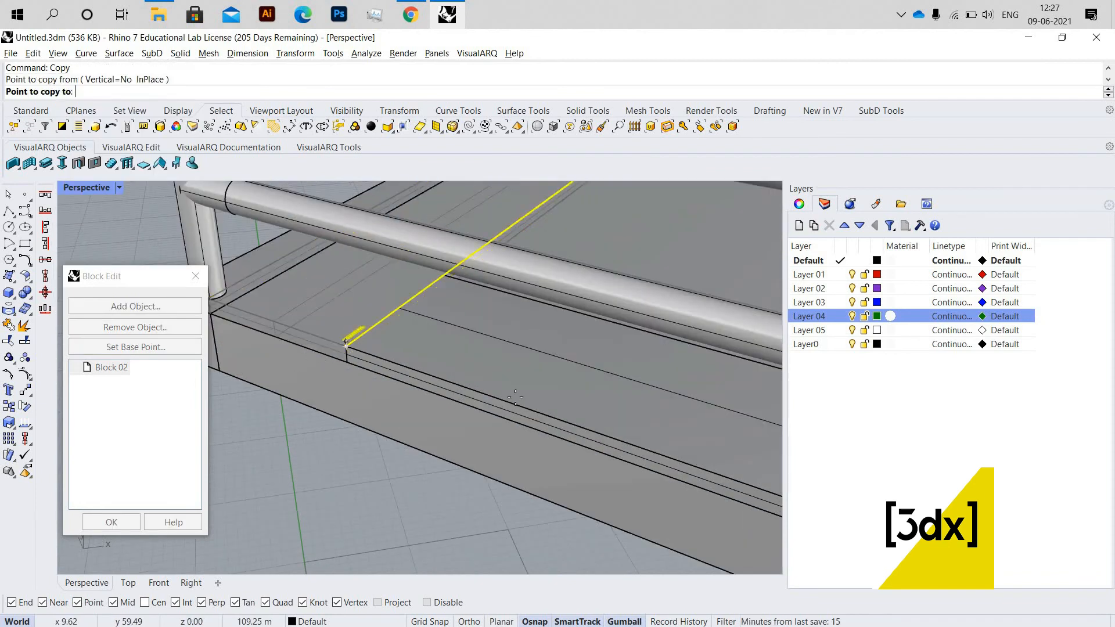
scroll(515, 398, down, 5)
scroll(510, 411, up, 5)
scroll(430, 451, down, 5)
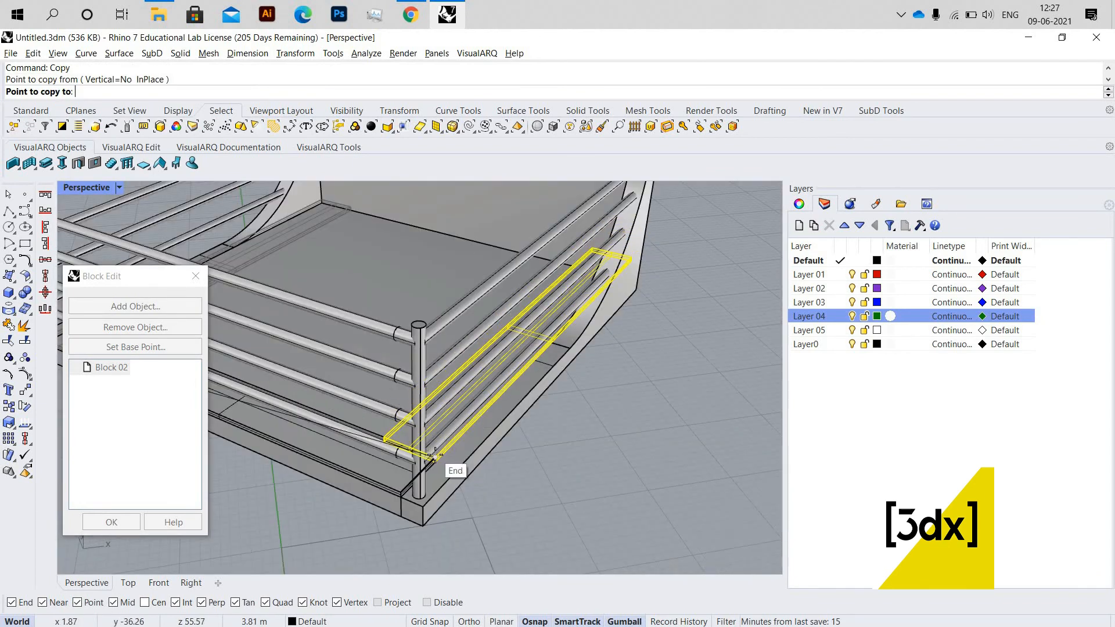
click(441, 451)
key(Return)
Shorten the copied side slab with Scale1D from its front corner so it no longer overshoots the module's back
click(476, 426)
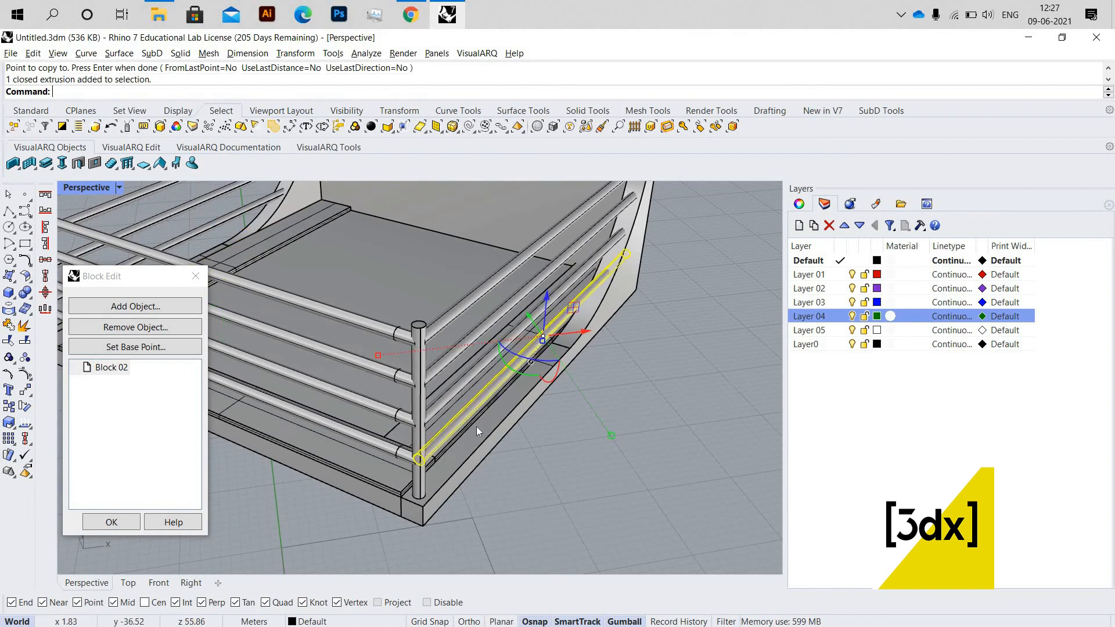
scroll(419, 417, down, 10)
scroll(270, 364, up, 10)
click(309, 361)
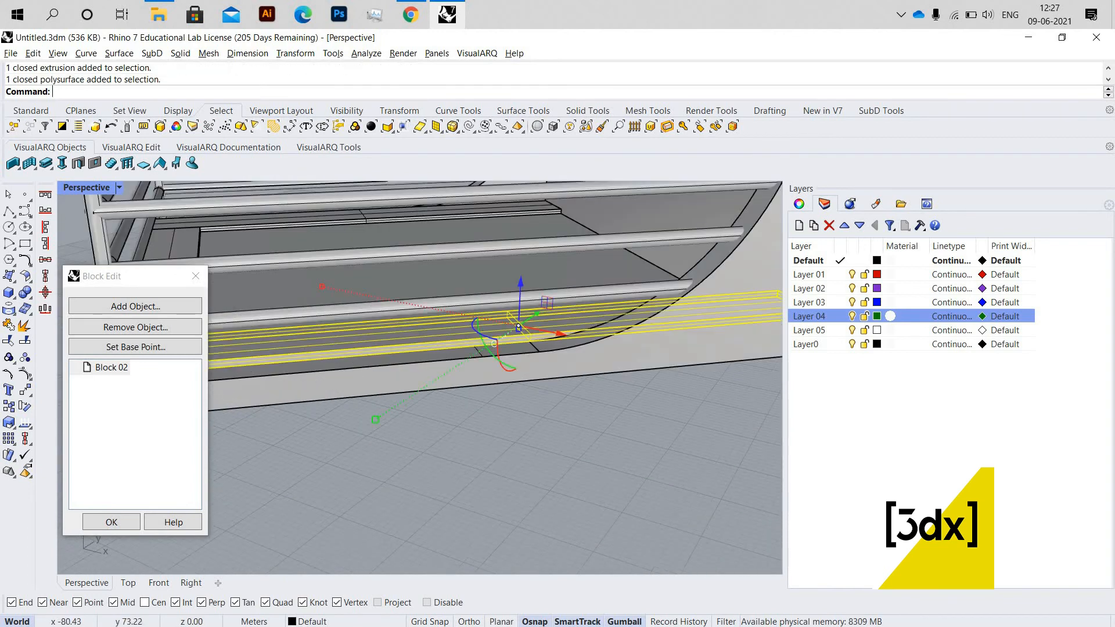
scroll(258, 365, down, 3)
text(S)
scroll(325, 352, up, 10)
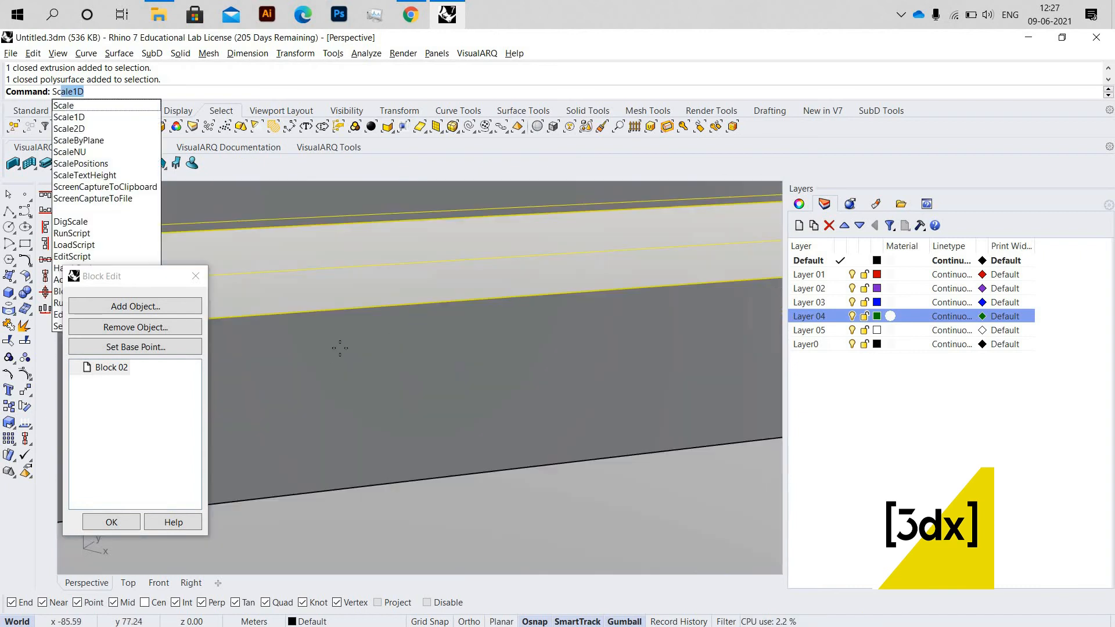
scroll(339, 349, down, 10)
key(Return)
scroll(334, 343, up, 5)
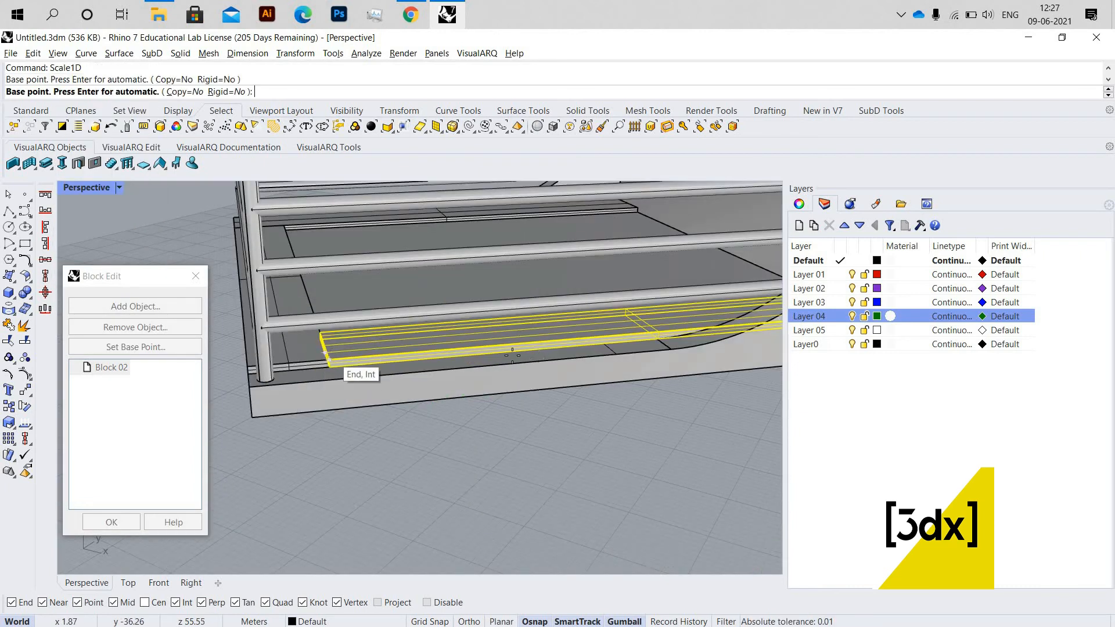
click(512, 352)
scroll(502, 371, down, 5)
scroll(499, 386, up, 5)
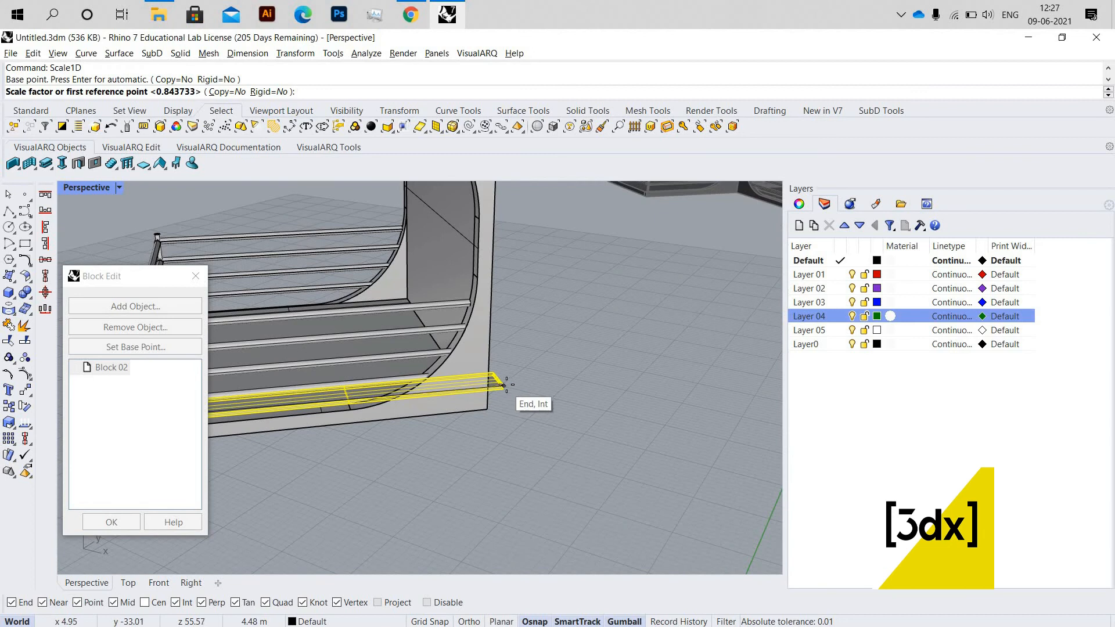
click(503, 385)
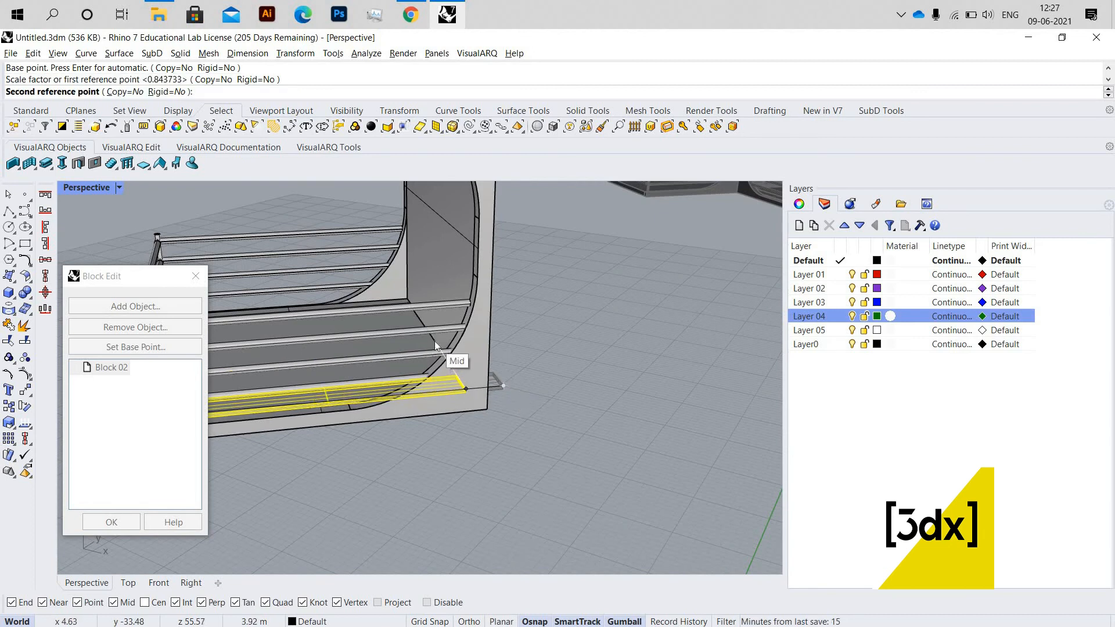
click(394, 400)
scroll(450, 424, down, 5)
scroll(445, 467, up, 5)
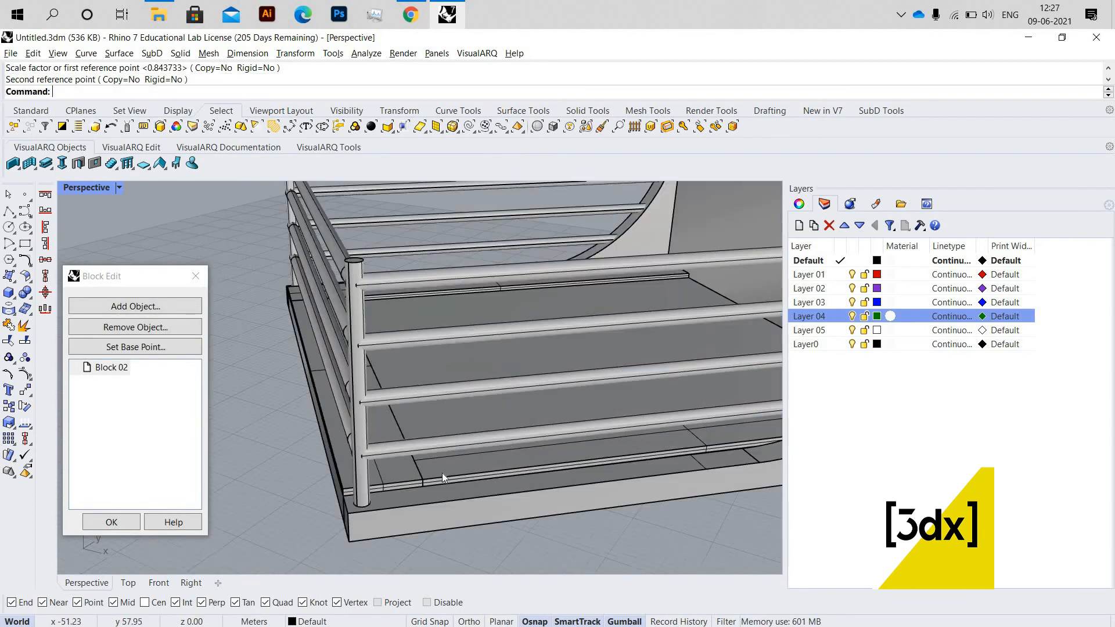
Try to Boolean-union the three floor slabs and merge their coplanar faces
click(440, 468)
shift+click(383, 419)
scroll(438, 360, down, 5)
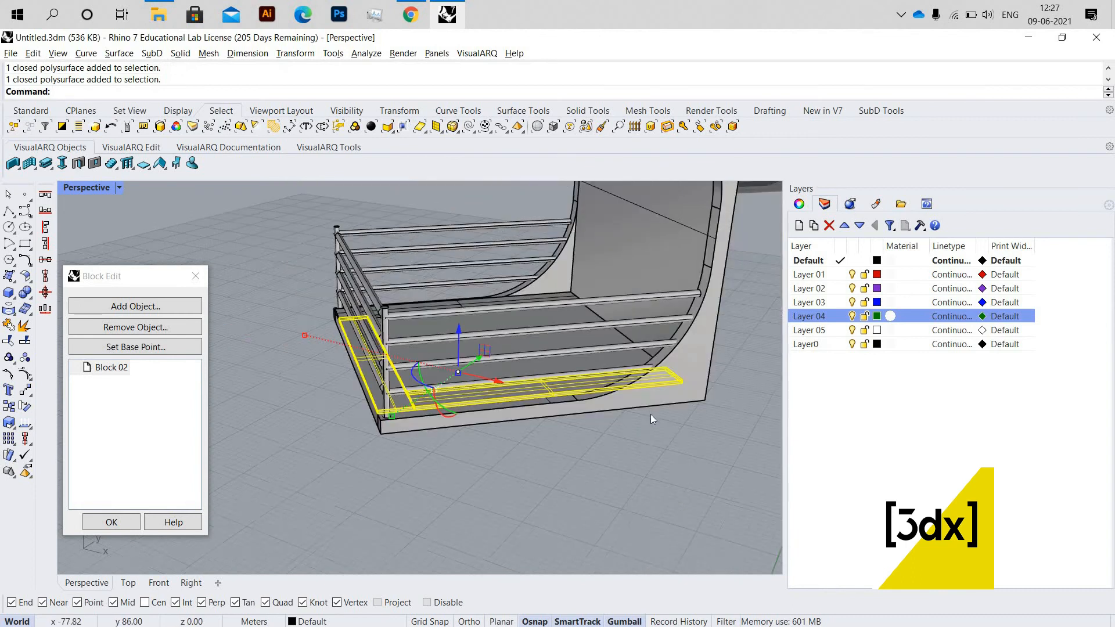
right_drag(650, 414, 662, 426)
shift+click(662, 426)
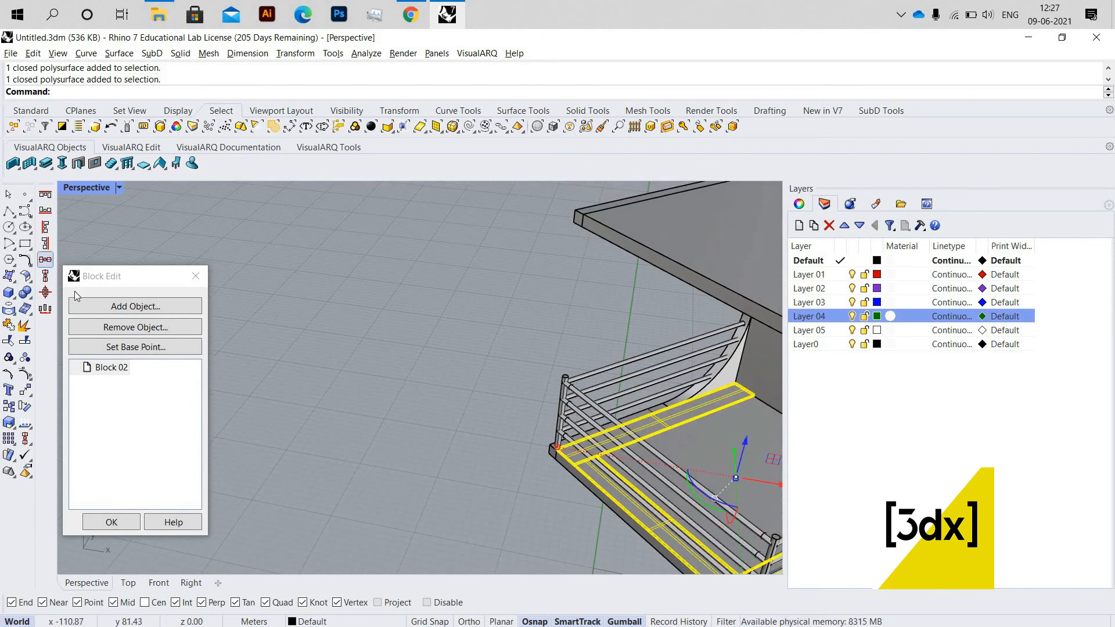
scroll(326, 305, down, 5)
scroll(297, 300, up, 2)
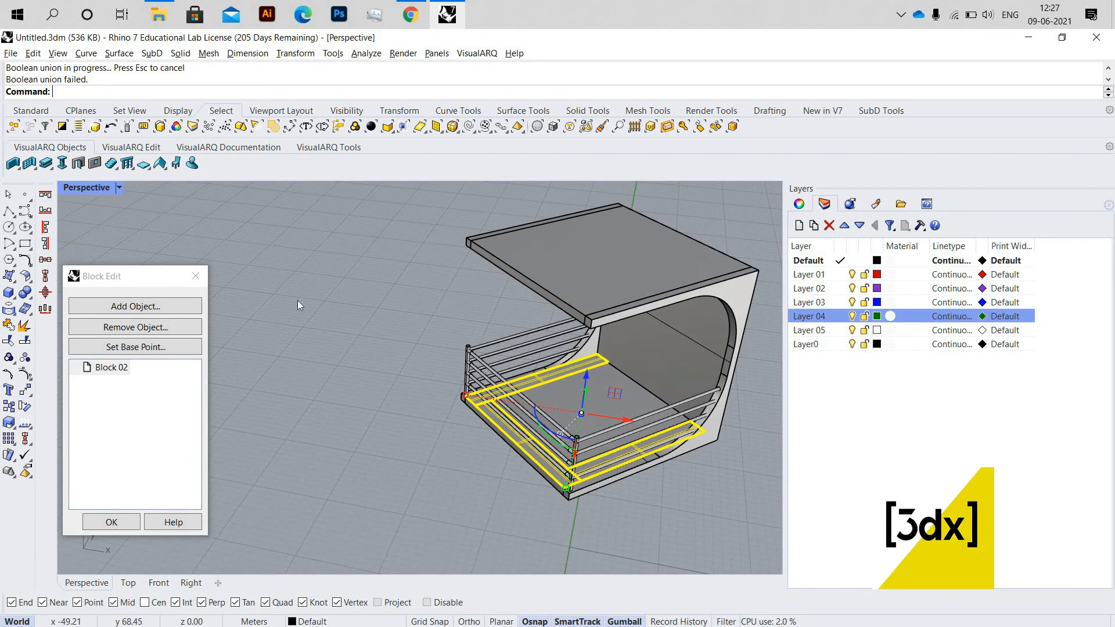
text(erge)
key(Return)
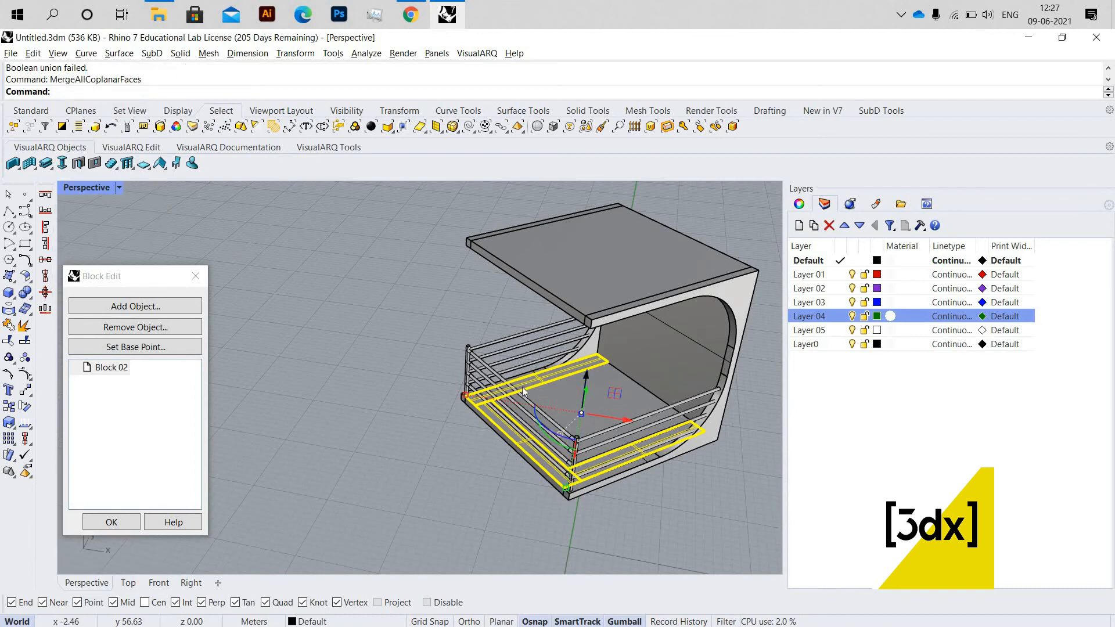
key(Escape)
Select the three floor slabs, leaving the railing bars unselected, and change their object layer to Layer 04
scroll(568, 373, up, 7)
click(443, 417)
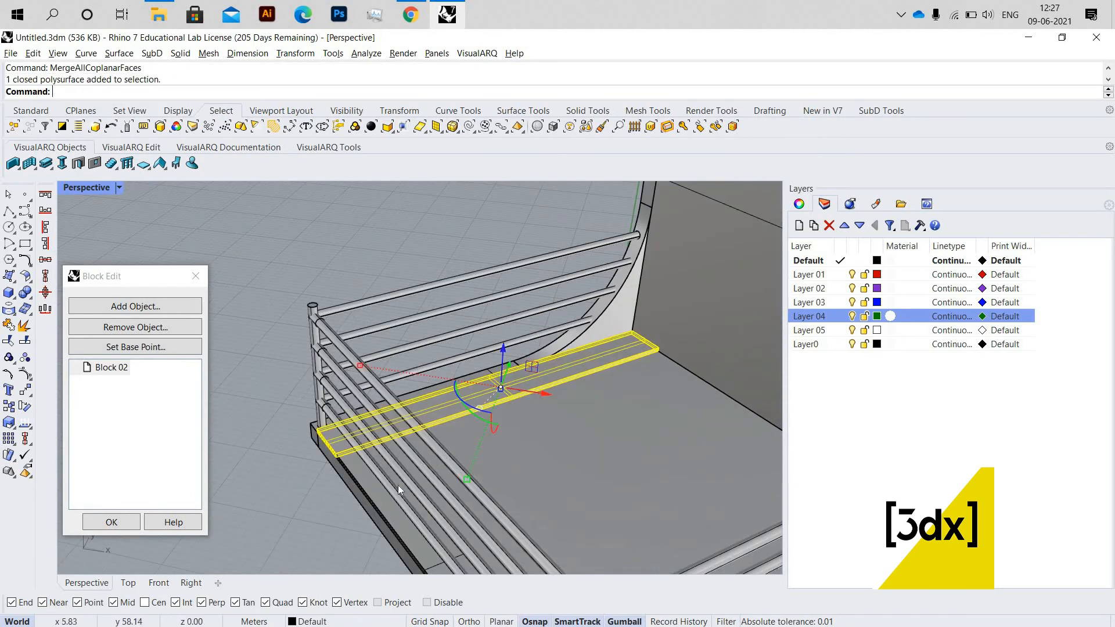
shift+click(438, 485)
scroll(375, 423, down, 7)
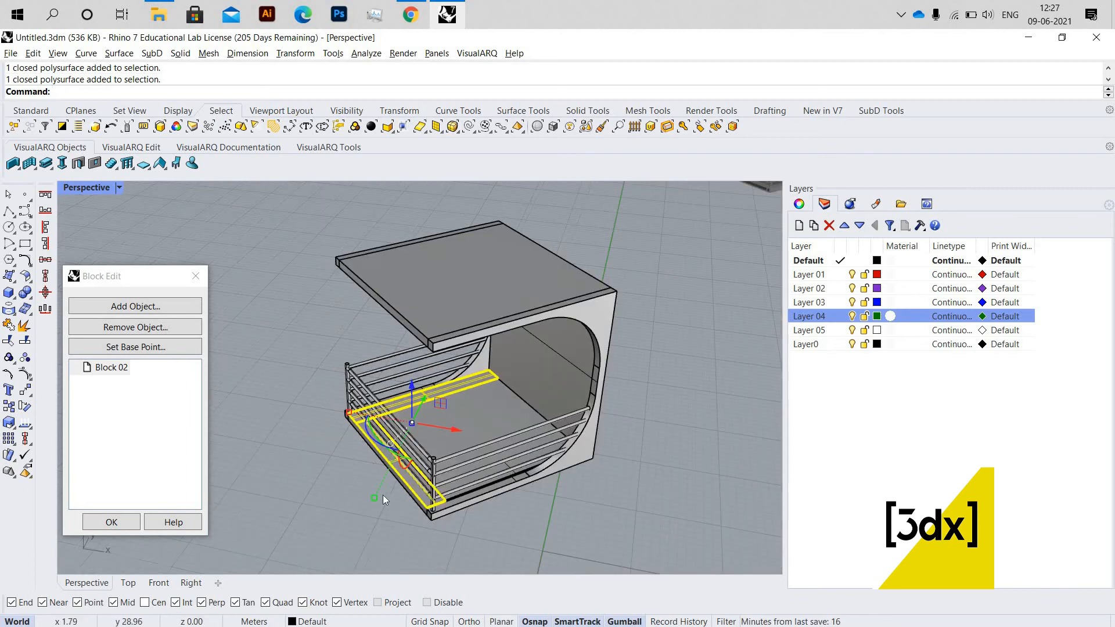
scroll(482, 500, up, 7)
shift+click(381, 491)
scroll(386, 416, up, 5)
ctrl+click(425, 468)
shift+click(425, 468)
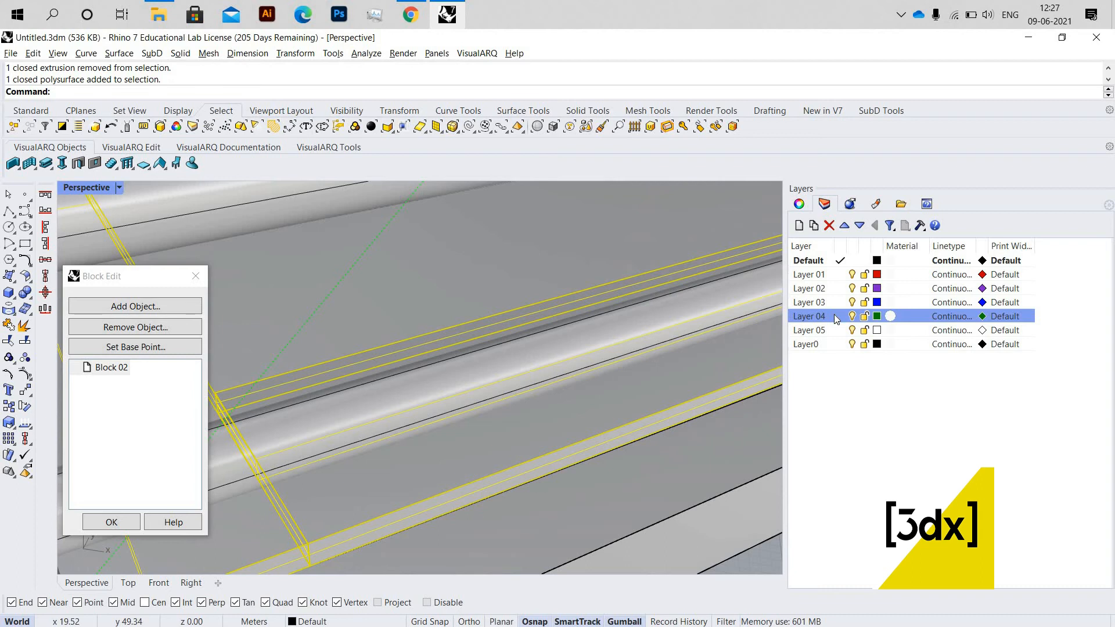
right_click(835, 317)
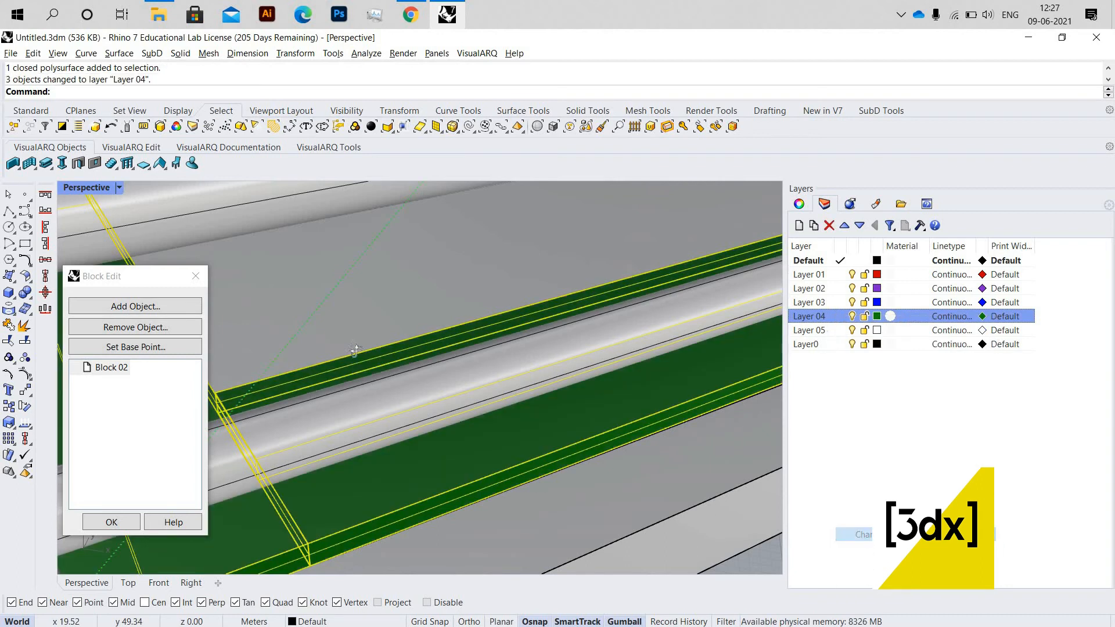
scroll(314, 368, down, 8)
key(Escape)
Finish editing Block 02 and inspect the updated corner modules across the building
right_drag(314, 368, 410, 376)
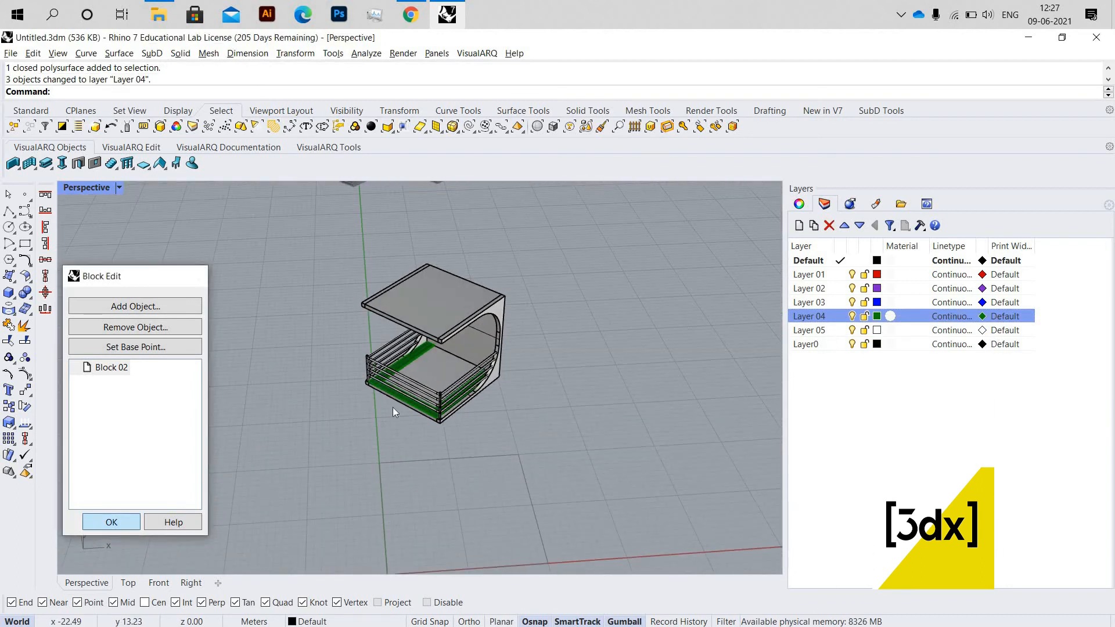
scroll(392, 407, down, 8)
right_drag(343, 339, 338, 350)
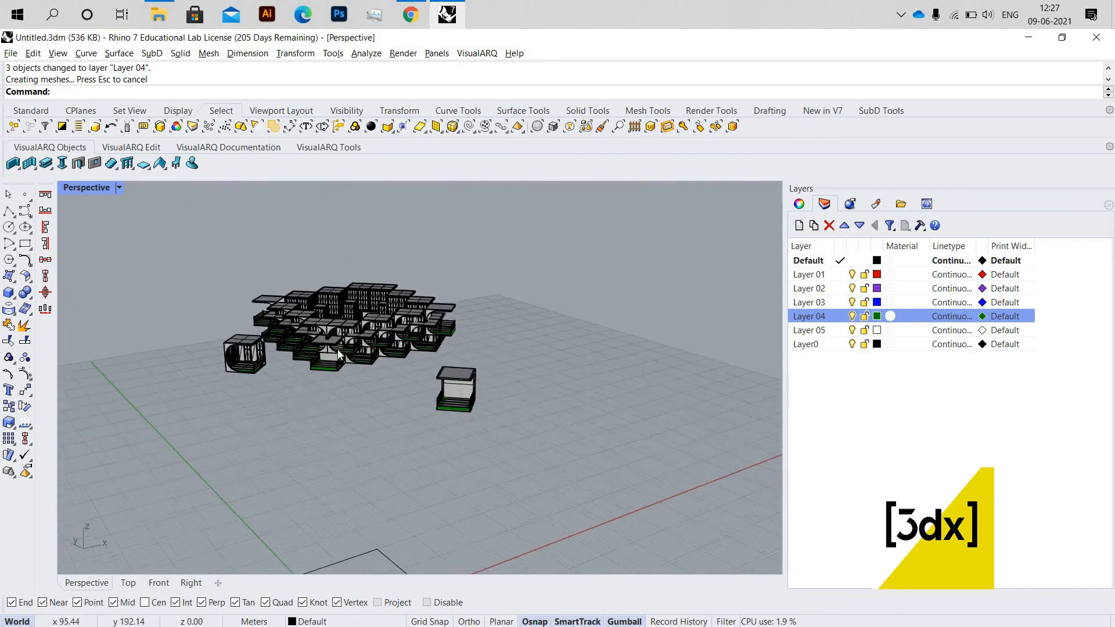
scroll(338, 353, up, 10)
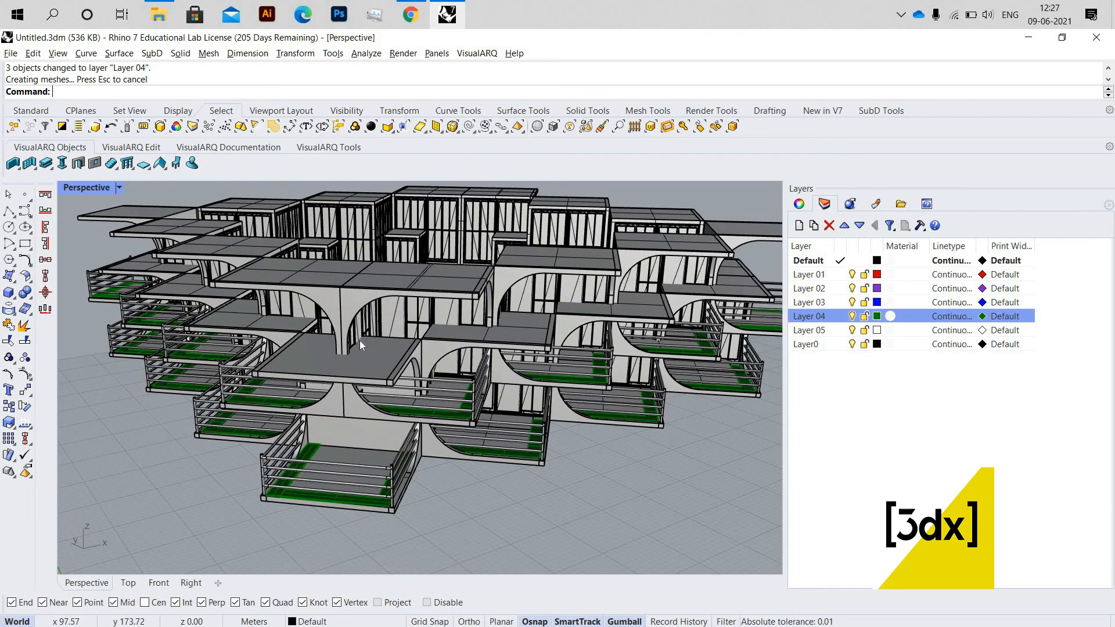
Select the front corner module of the lowest level and add the adjoining lowest-level modules along the building's side
scroll(329, 363, down, 8)
scroll(383, 372, up, 10)
click(400, 374)
right_drag(400, 374, 420, 347)
scroll(420, 347, down, 5)
scroll(454, 359, up, 5)
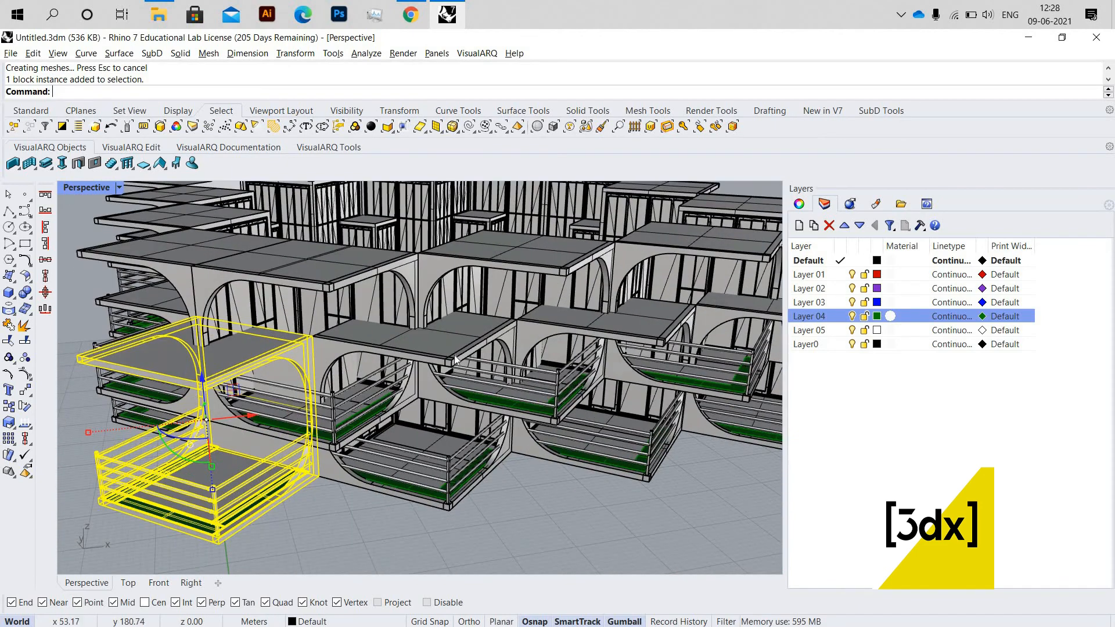
shift+click(397, 380)
shift+click(538, 378)
scroll(342, 363, down, 8)
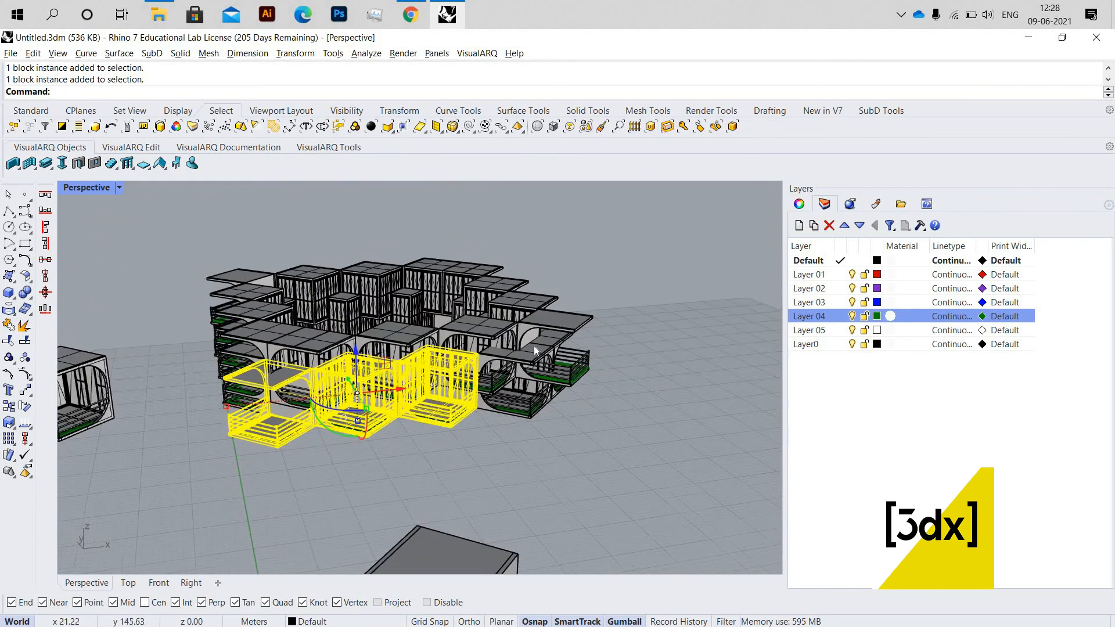
scroll(534, 346, up, 6)
scroll(367, 402, down, 4)
right_drag(367, 401, 598, 462)
scroll(601, 464, up, 8)
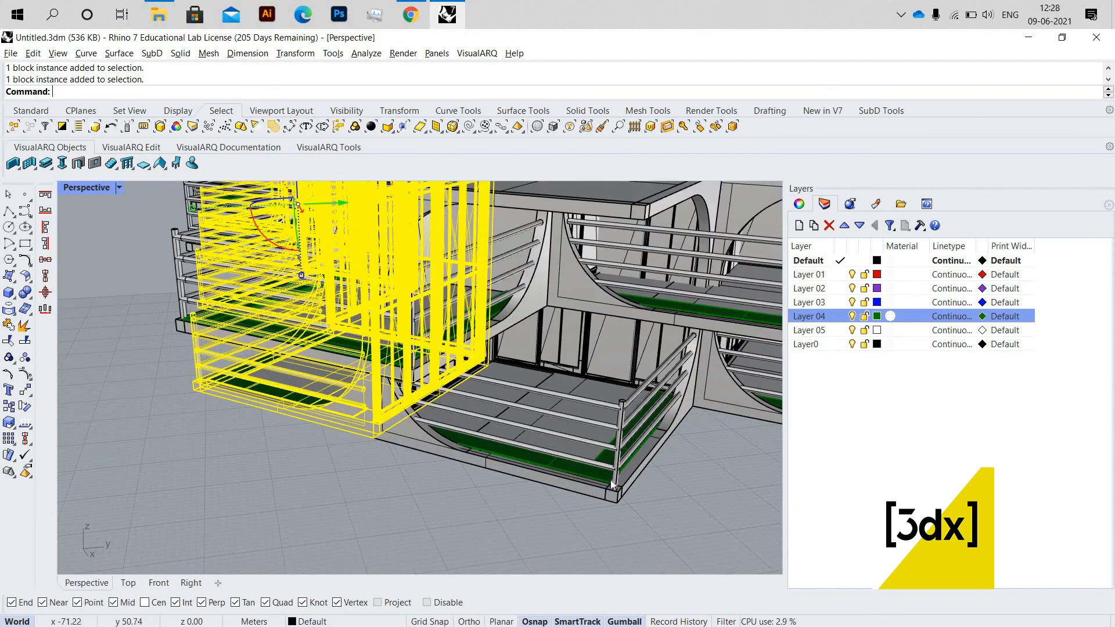
Add the remaining lowest-level modules around the rest of the building to the selection
scroll(345, 451, down, 8)
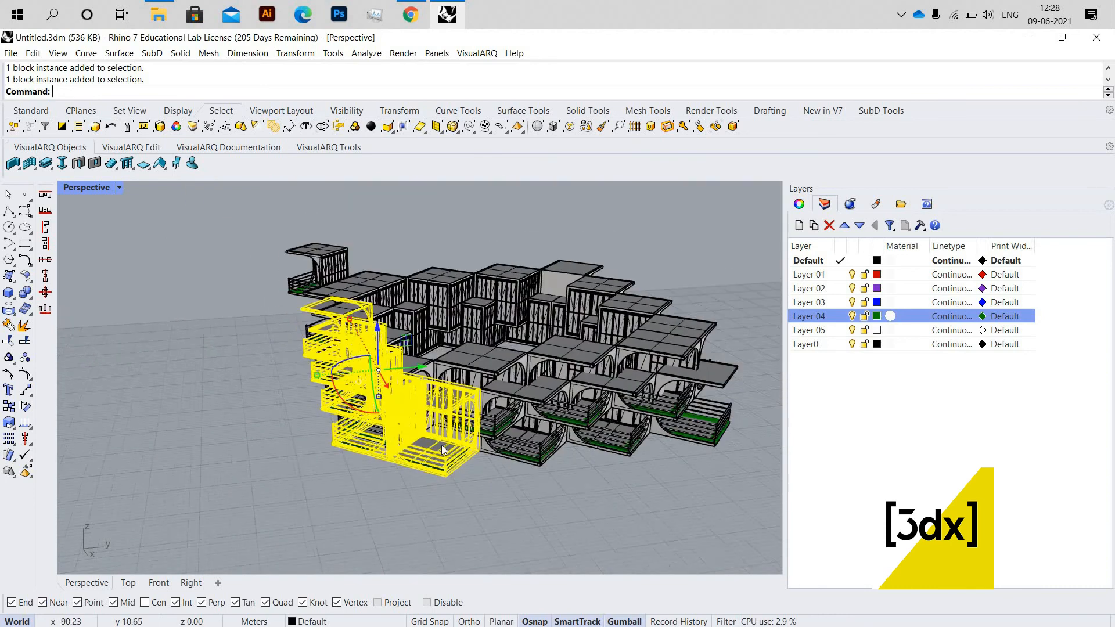
scroll(466, 456, up, 3)
scroll(632, 437, down, 6)
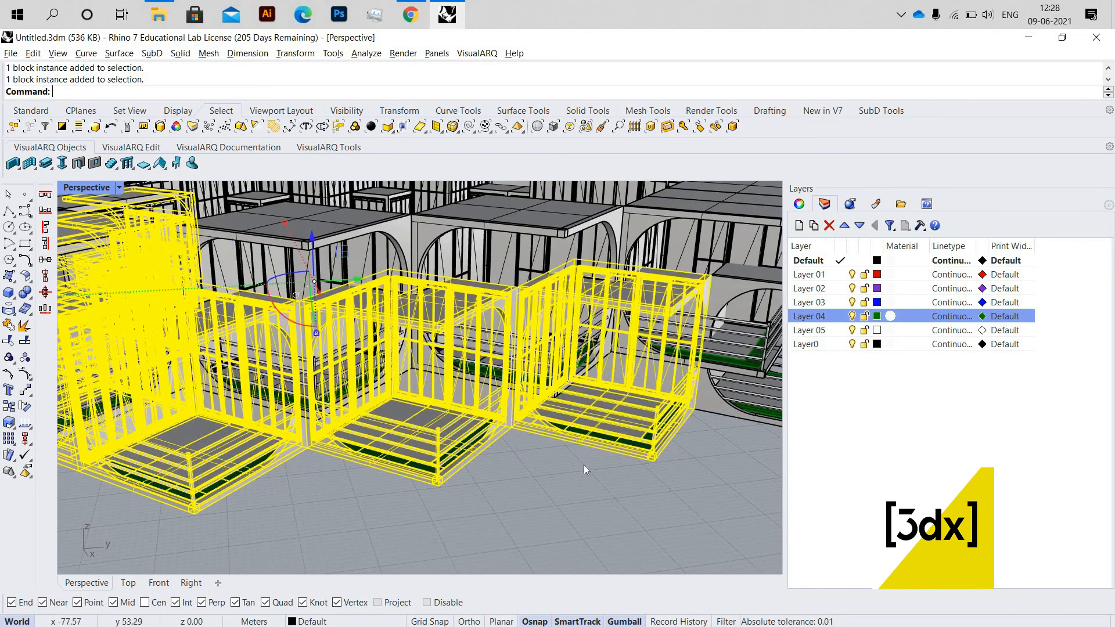
right_drag(738, 464, 382, 442)
shift+click(616, 459)
scroll(633, 472, down, 8)
scroll(633, 472, up, 7)
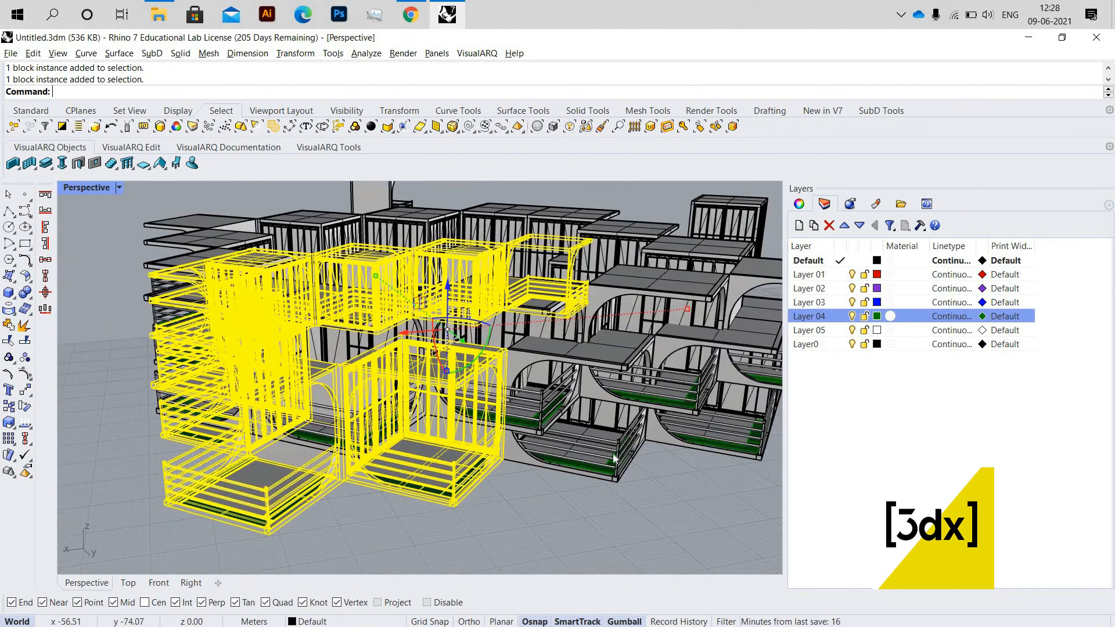
right_drag(539, 473, 712, 494)
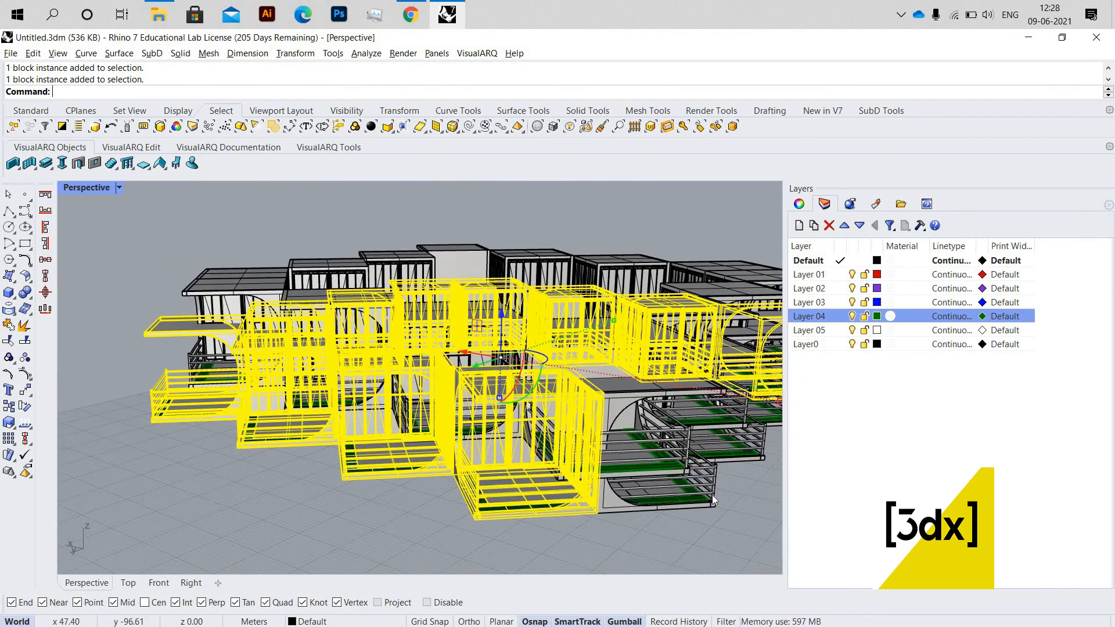
mouse_move(563, 489)
right_down()
mouse_move(462, 503)
mouse_move(575, 494)
right_up()
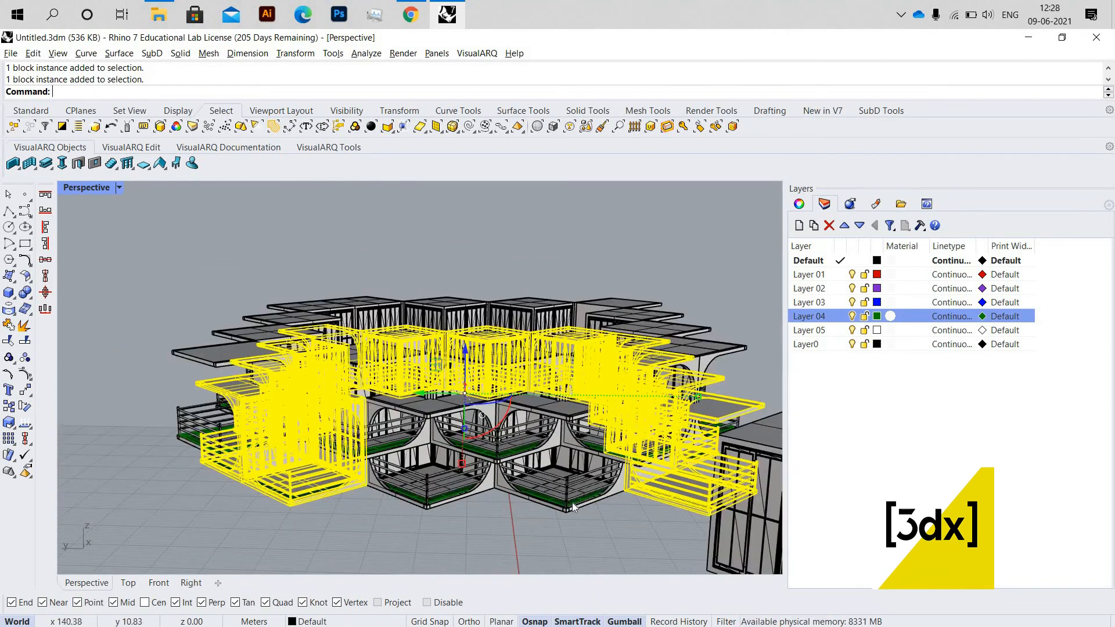
right_drag(500, 409, 337, 460)
scroll(337, 457, up, 2)
Copy the selected ring of modules from its front bottom corner about 4.68 m straight up to form a third level
text(Copy)
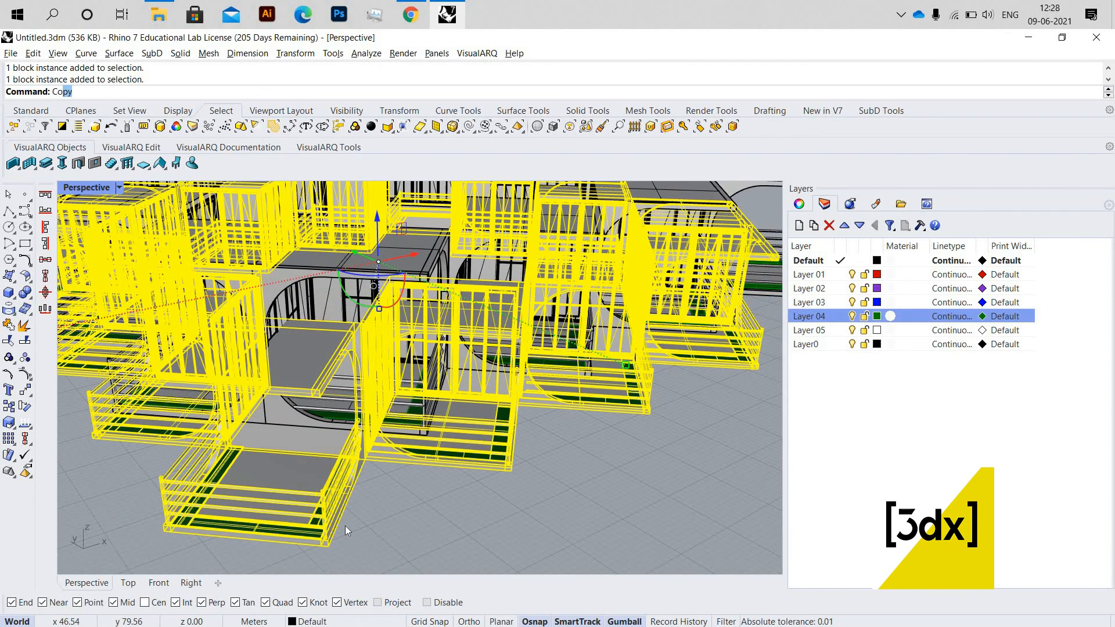
key(Return)
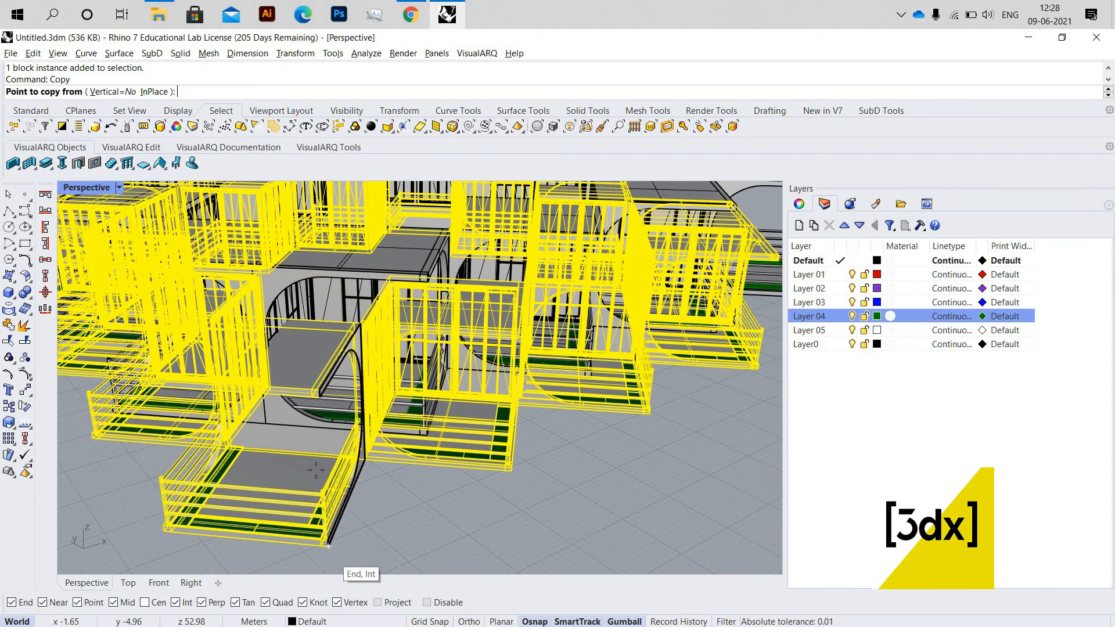
click(328, 545)
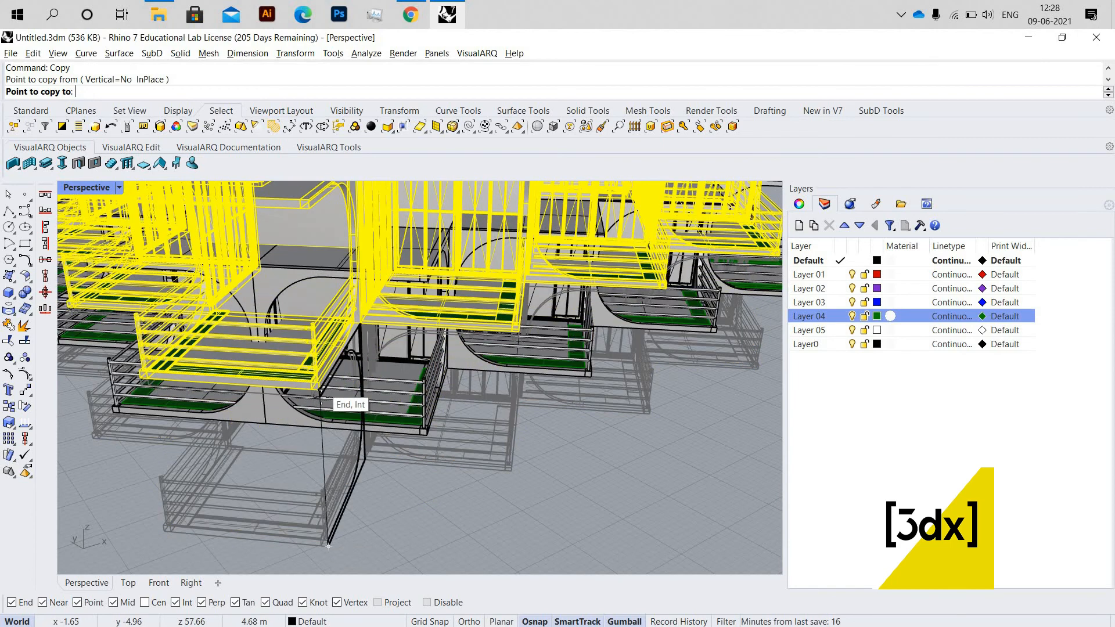
click(360, 392)
key(Return)
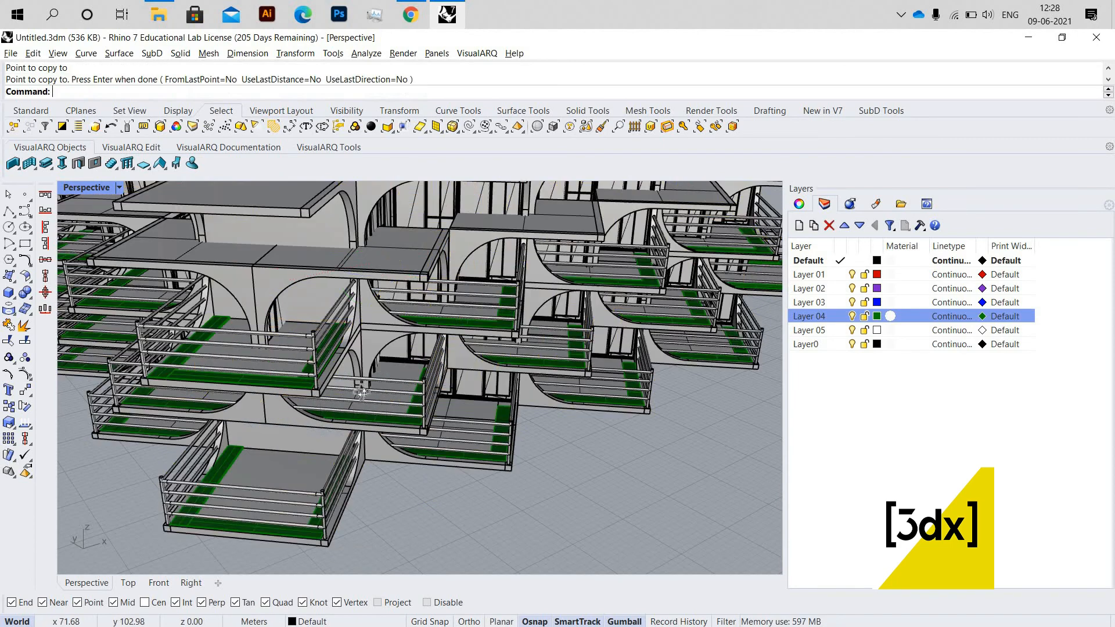
Select the two spare block modules standing apart from the building and hide them
right_drag(386, 390, 730, 445)
scroll(432, 376, down, 5)
scroll(511, 367, down, 5)
drag(739, 279, 568, 356)
scroll(609, 356, down, 4)
scroll(610, 356, up, 4)
middle_click(610, 357)
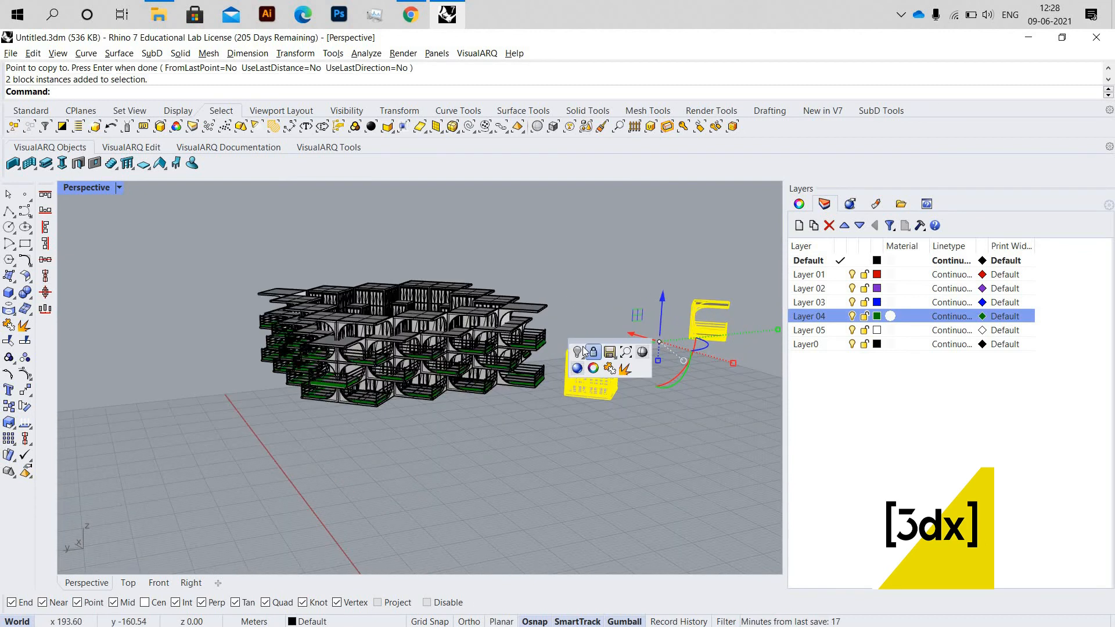
click(577, 352)
Select the whole building stack and copy it from its outer top corner 8.96 m straight down, snapping beneath the original
scroll(603, 424, down, 4)
right_drag(603, 424, 599, 389)
drag(605, 281, 359, 423)
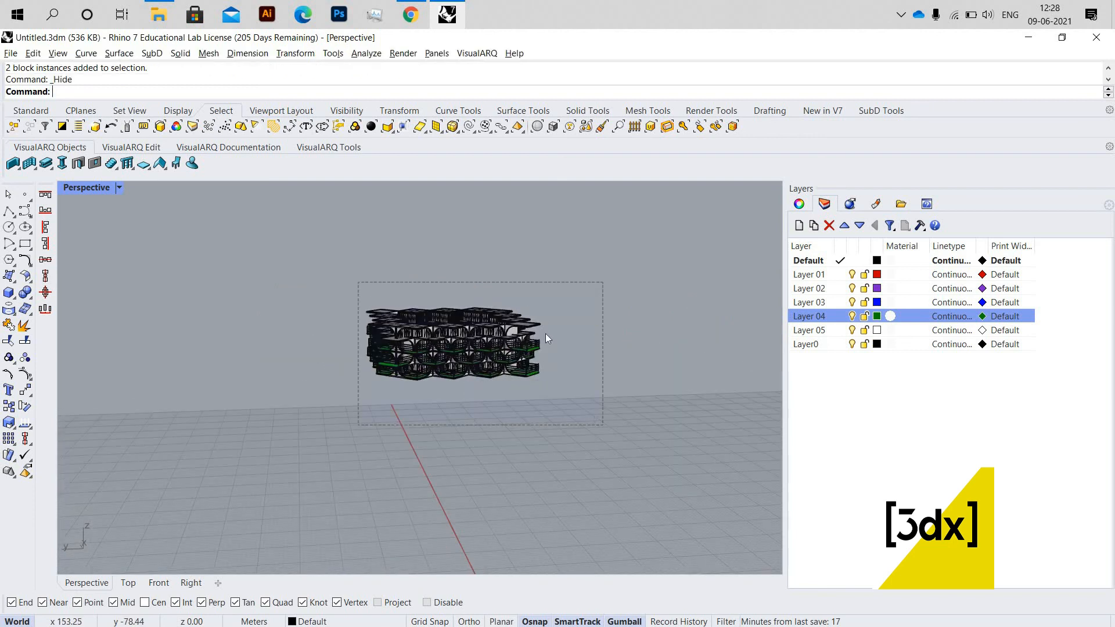
scroll(554, 316, up, 5)
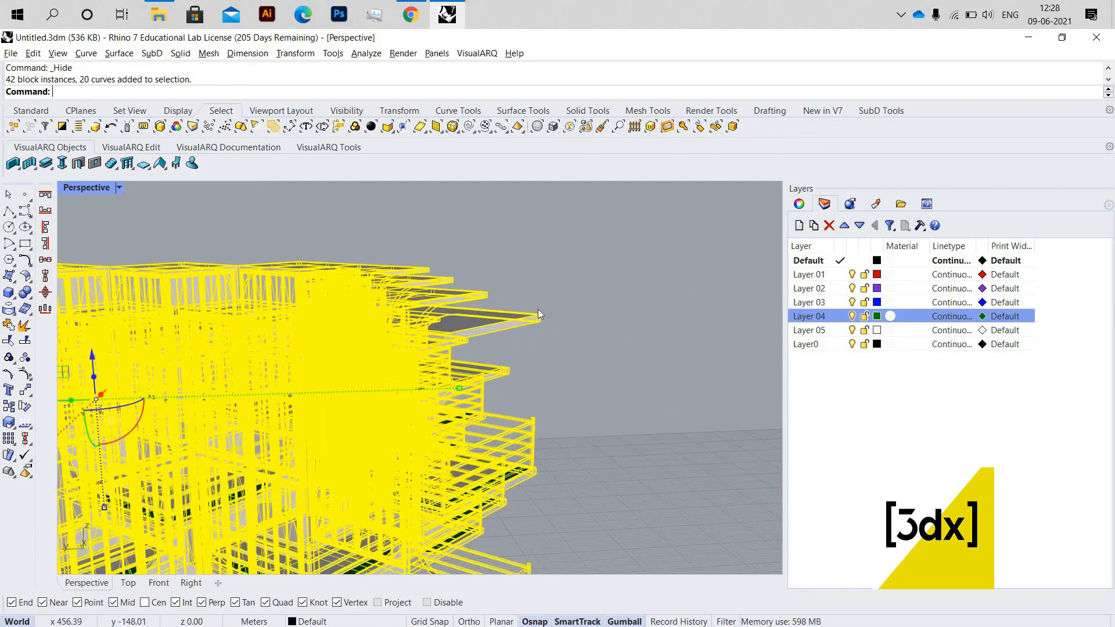
scroll(553, 316, up, 2)
text(p)
key(Return)
scroll(529, 288, up, 2)
click(531, 295)
scroll(511, 257, down, 7)
scroll(515, 510, up, 5)
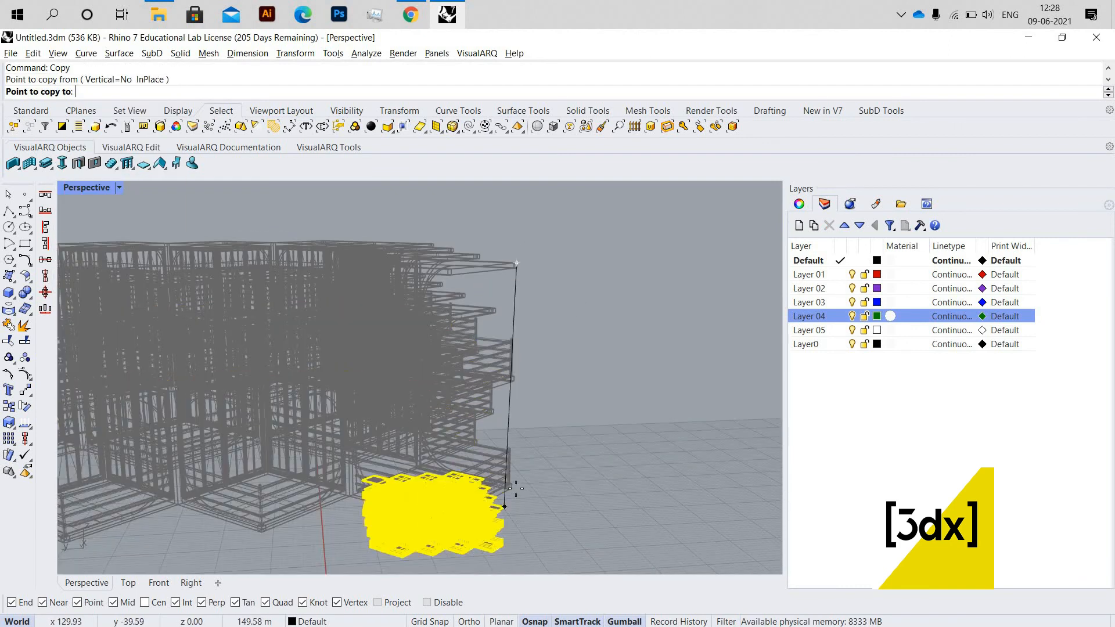
scroll(512, 380, up, 2)
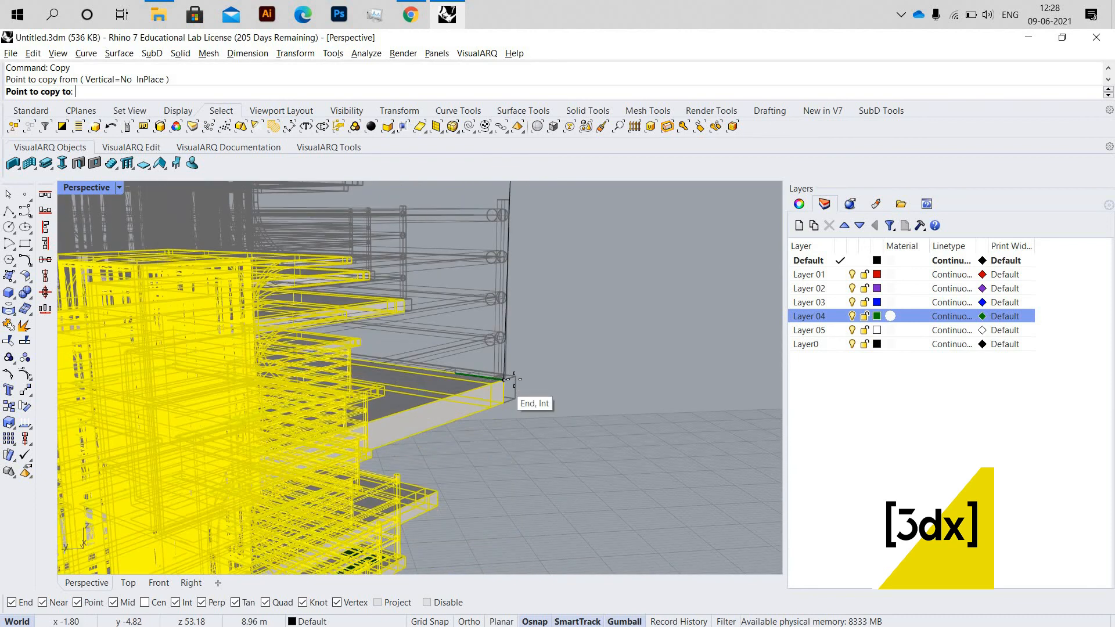
click(507, 317)
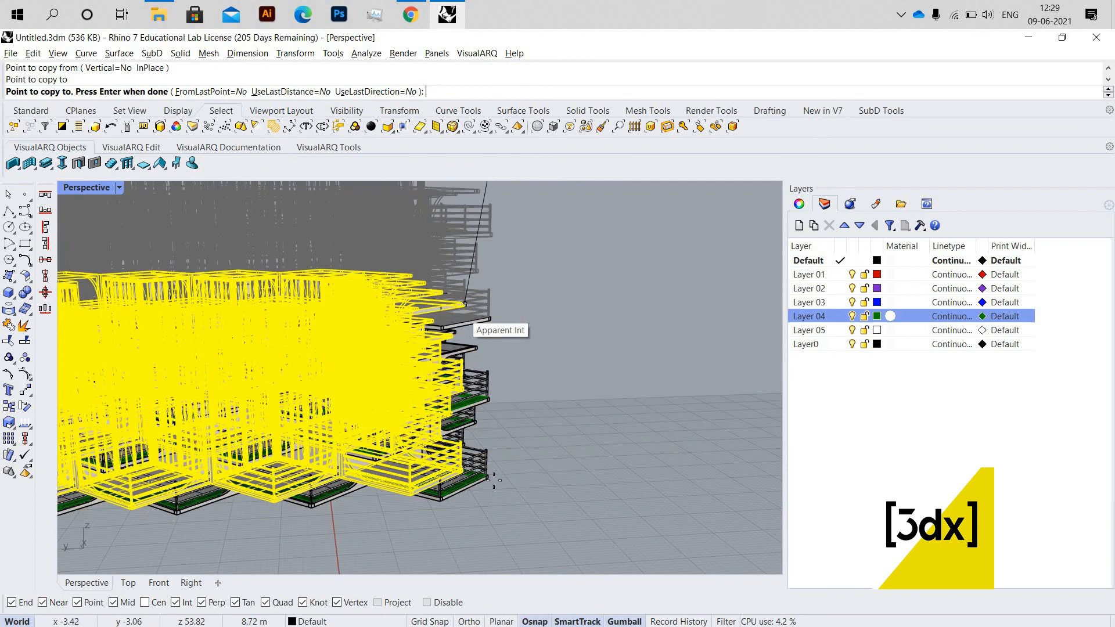
Place further copies of the stack 17.92 m, 26.88 m and 35.84 m below the original, snapping each to the lowest slab corner
scroll(490, 455, down, 5)
scroll(491, 464, up, 5)
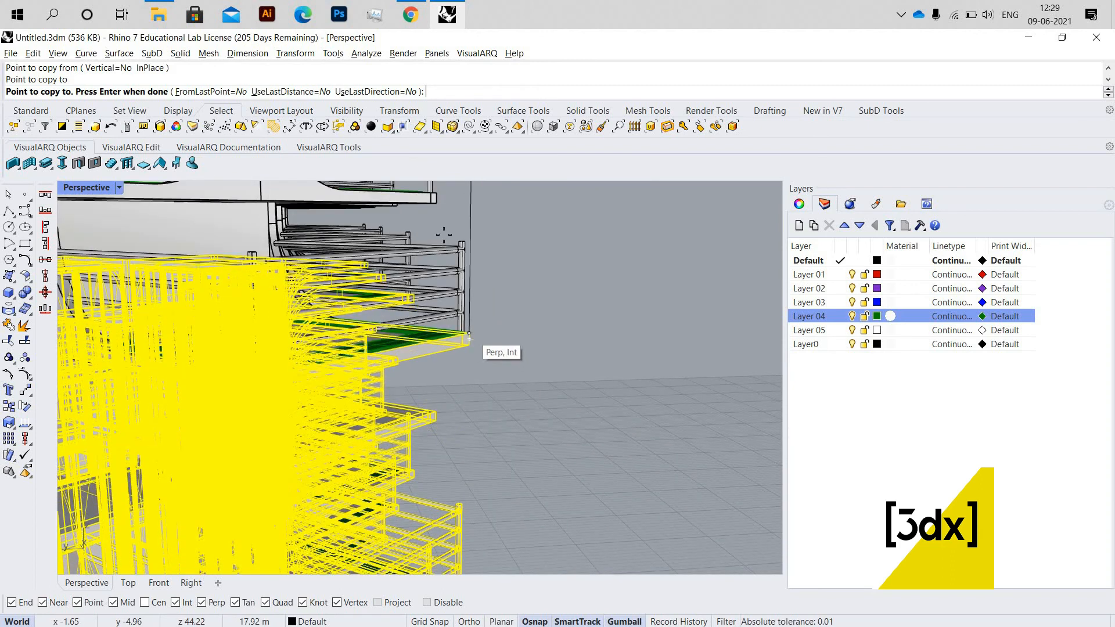
scroll(470, 273, down, 5)
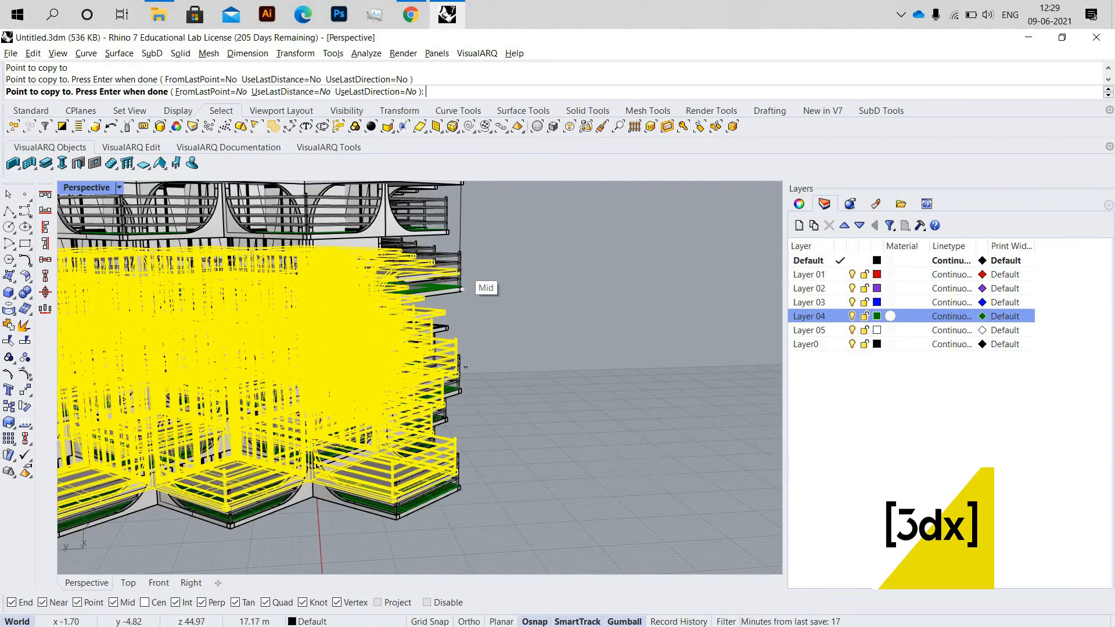
scroll(467, 417, up, 5)
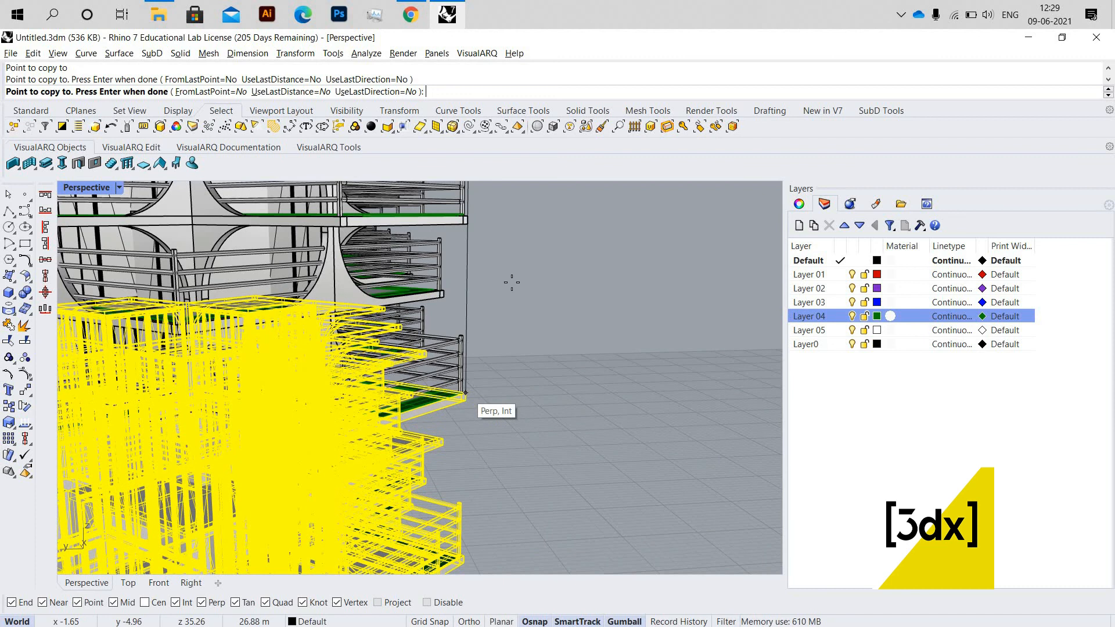
scroll(513, 272, down, 5)
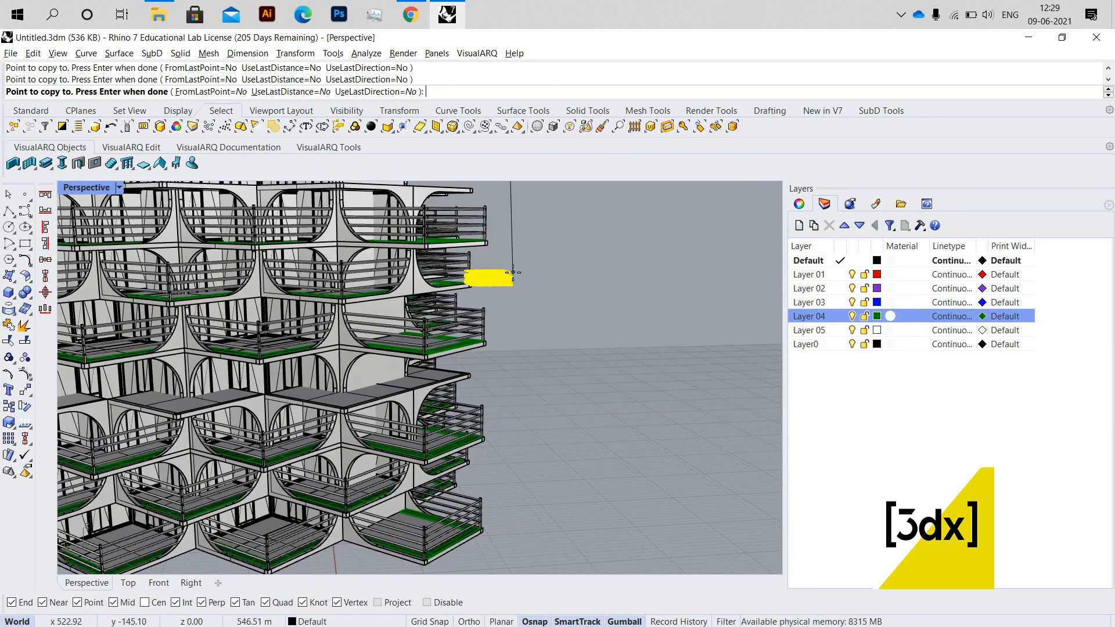
scroll(533, 319, down, 4)
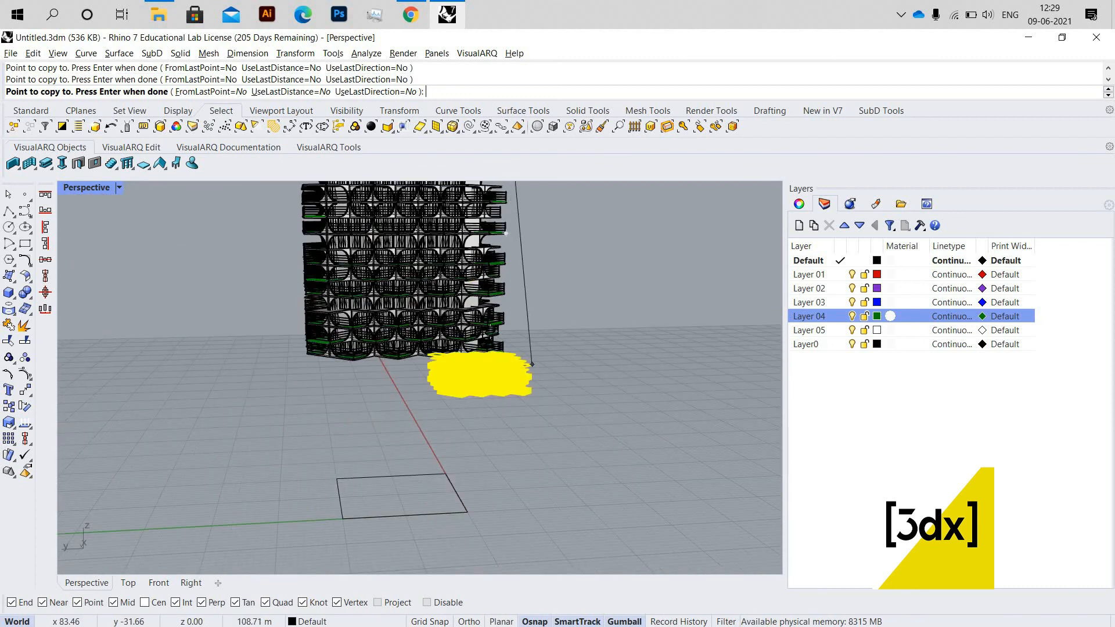
scroll(532, 364, up, 4)
scroll(498, 324, up, 5)
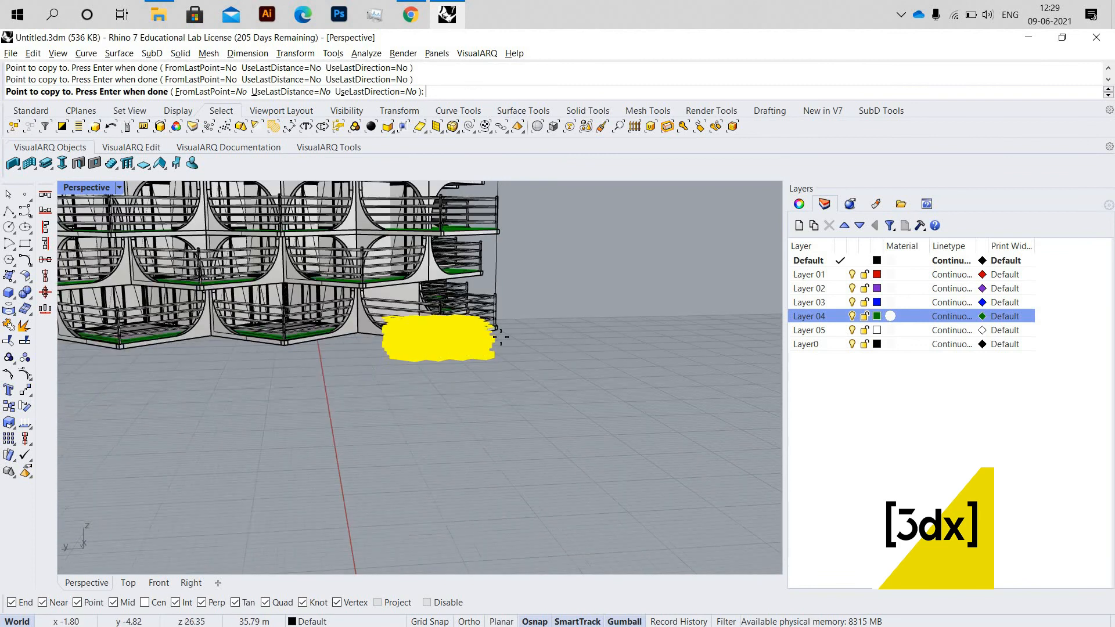
scroll(499, 327, up, 2)
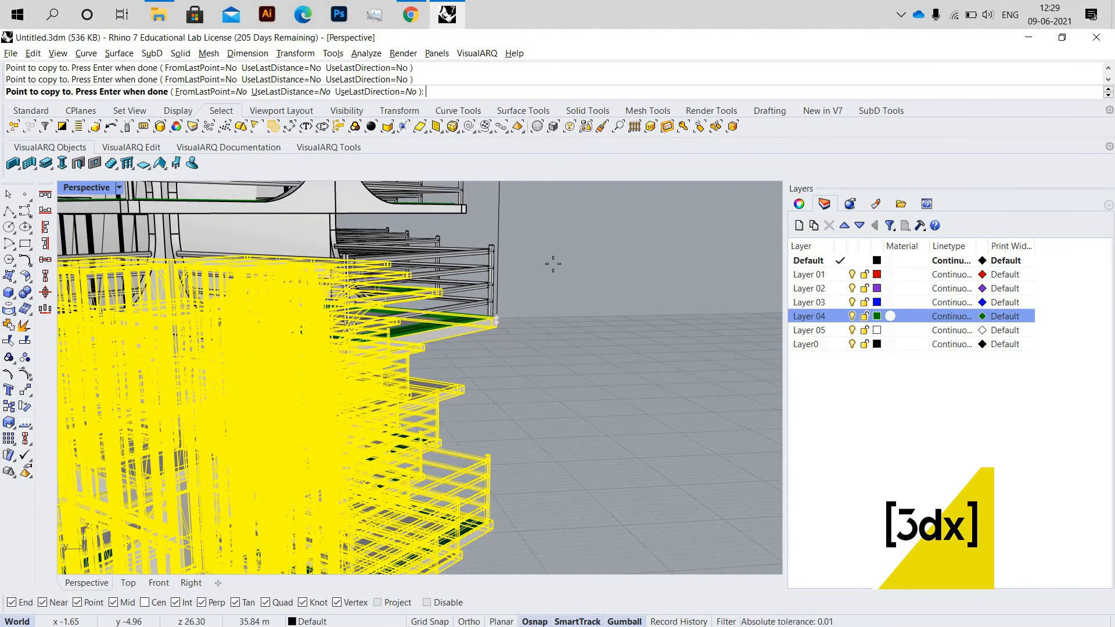
Place two more copies of the stack about 44.9 m and 53.75 m below the original, and finish copying
scroll(542, 270, down, 6)
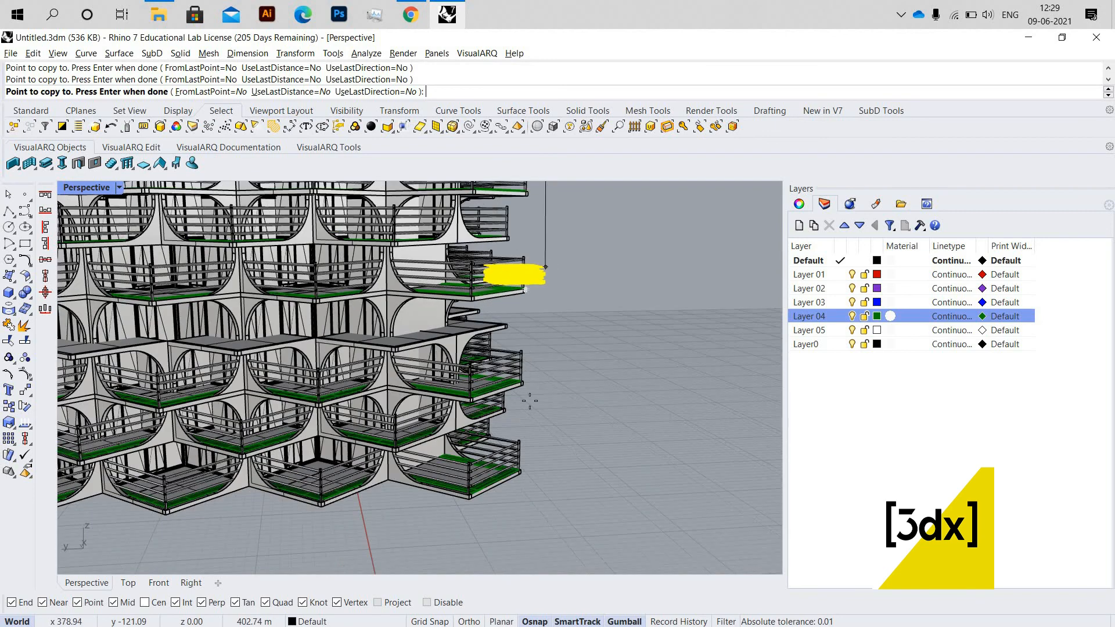
scroll(518, 462, up, 6)
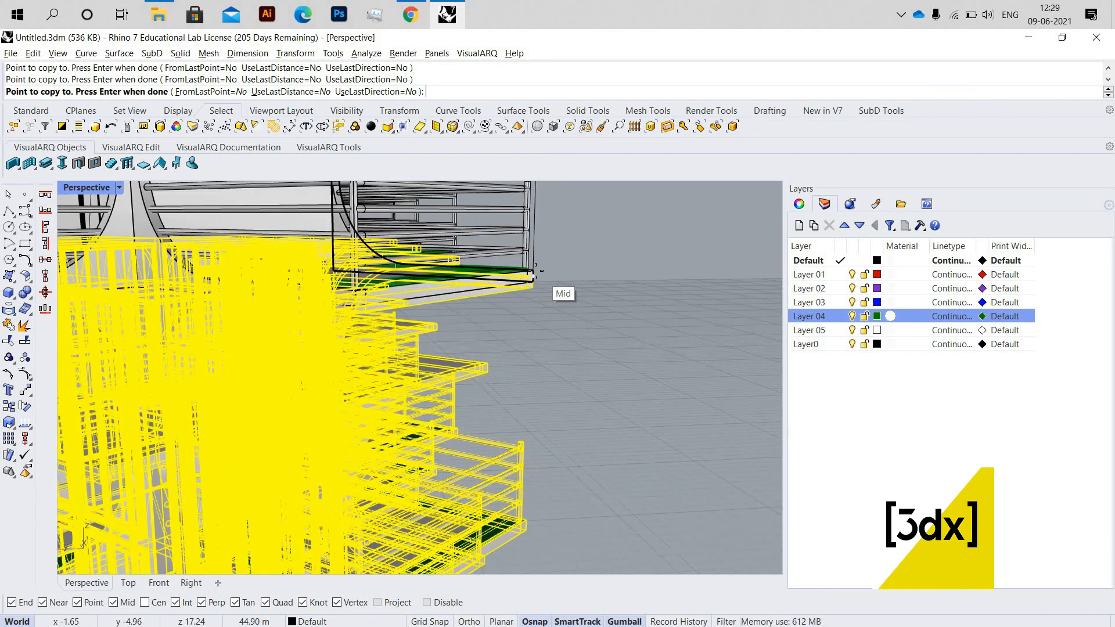
scroll(435, 221, down, 5)
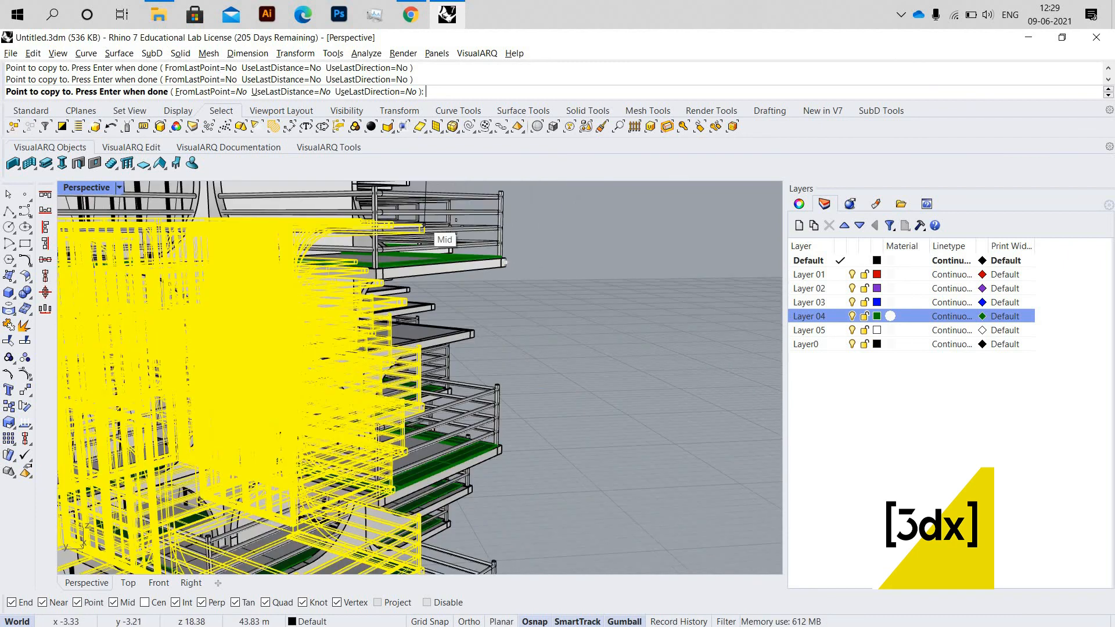
scroll(468, 389, up, 5)
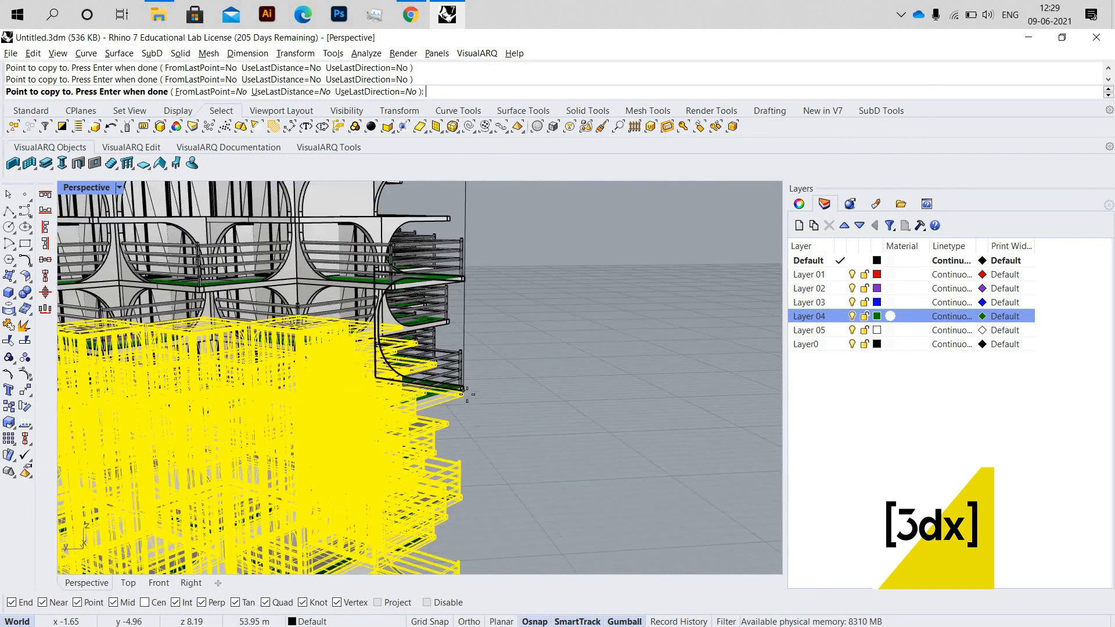
scroll(465, 390, up, 5)
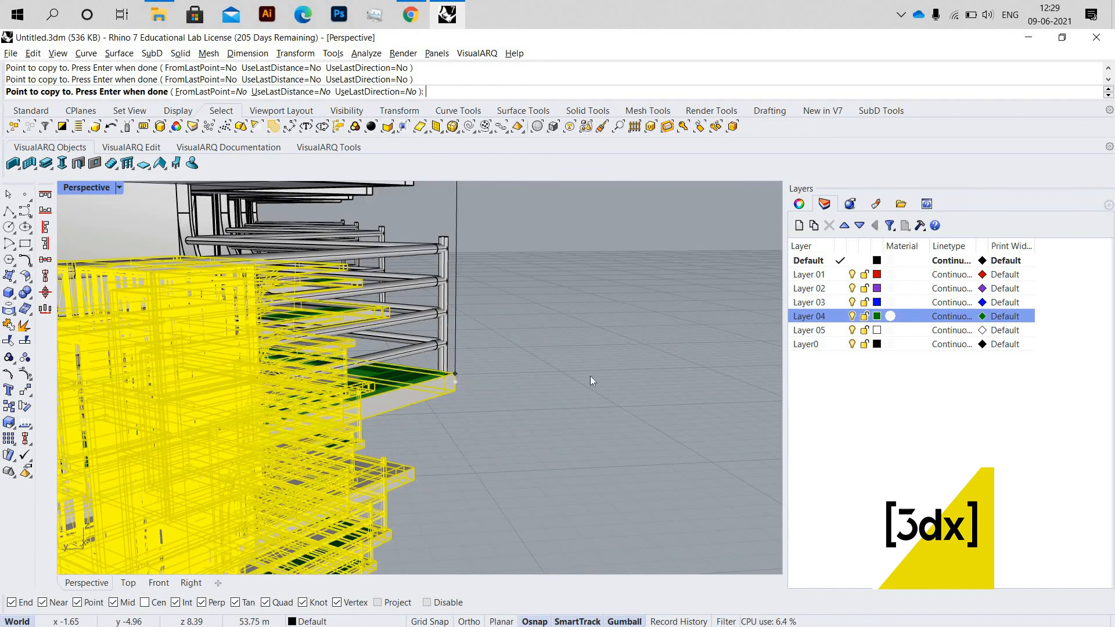
right_click(478, 413)
Inspect the stacked tower, and switch to Chrome to compare it with the Penda's Residential Tower reference images
scroll(477, 412, down, 6)
right_drag(477, 411, 460, 436)
scroll(461, 424, down, 6)
scroll(442, 416, up, 8)
mouse_move(453, 356)
right_down()
mouse_move(378, 364)
mouse_move(441, 378)
mouse_move(533, 369)
right_up()
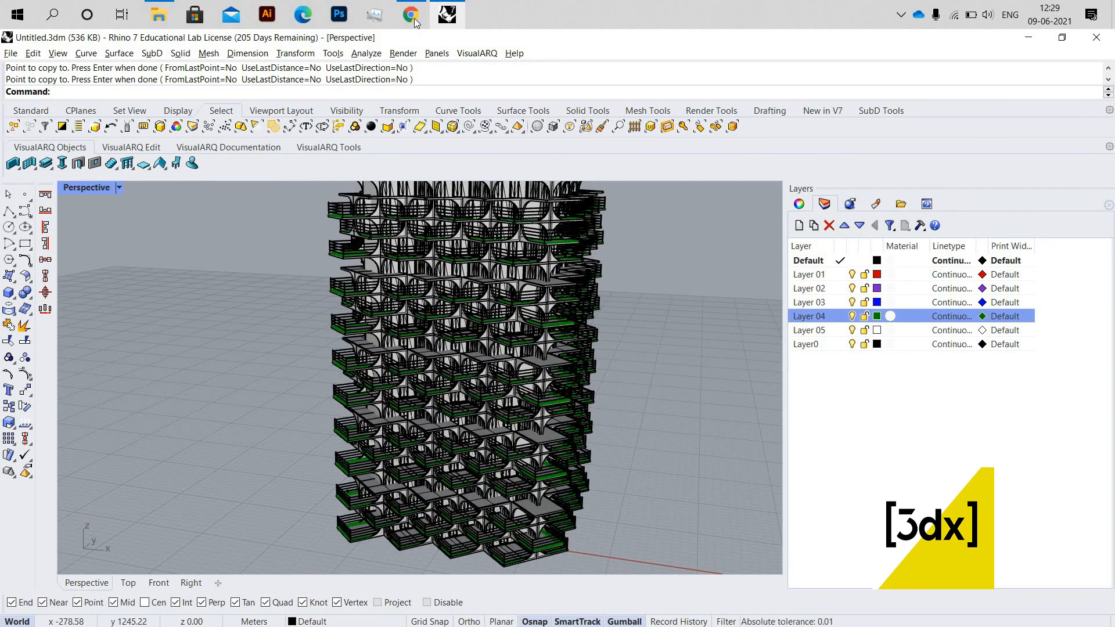
key(alt+Tab)
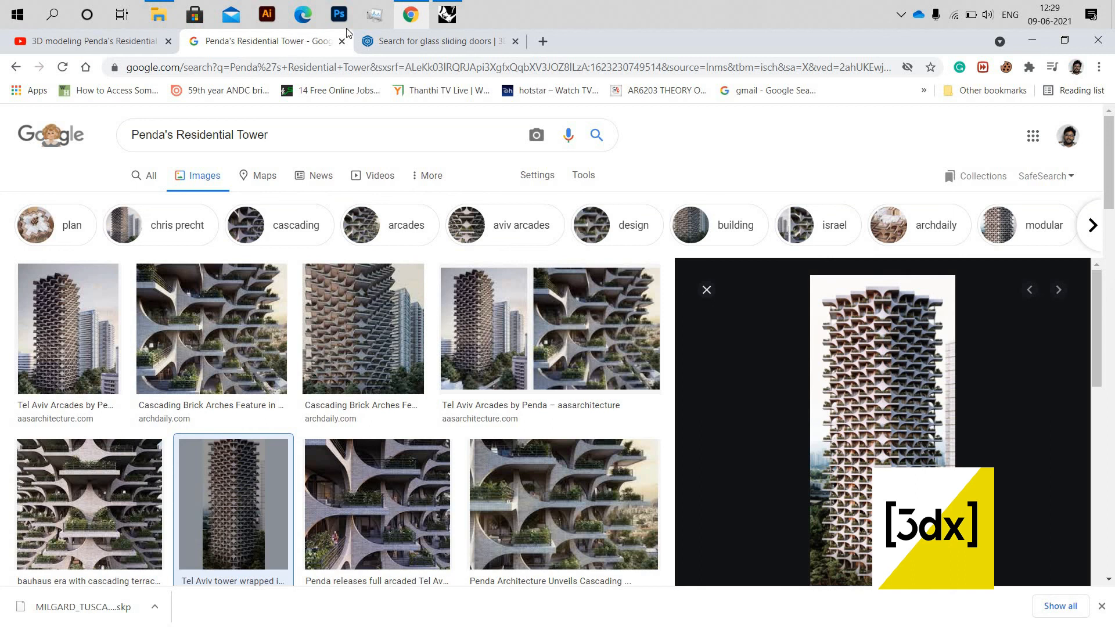
Return to Rhino and examine the full height and stacked floors of the finished tower
click(455, 22)
click(456, 22)
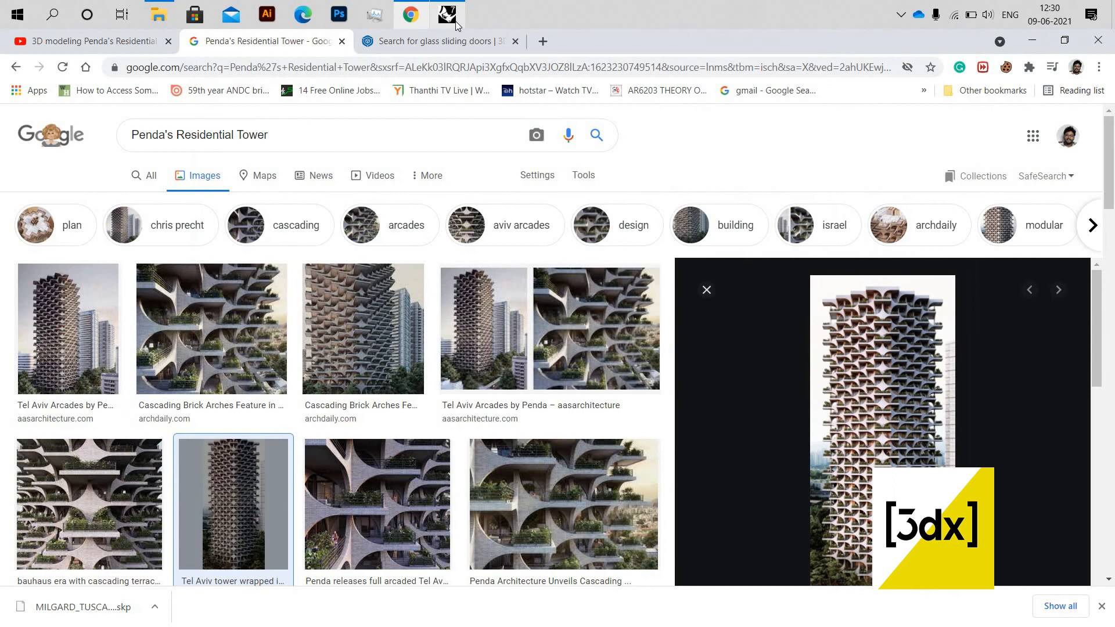
click(455, 22)
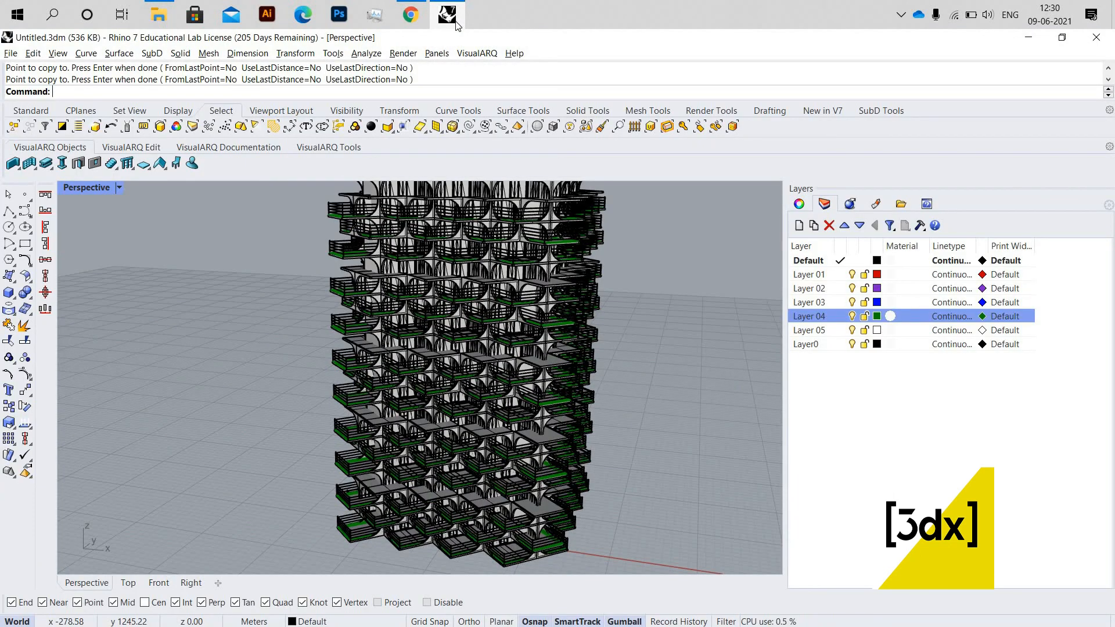
scroll(418, 311, down, 5)
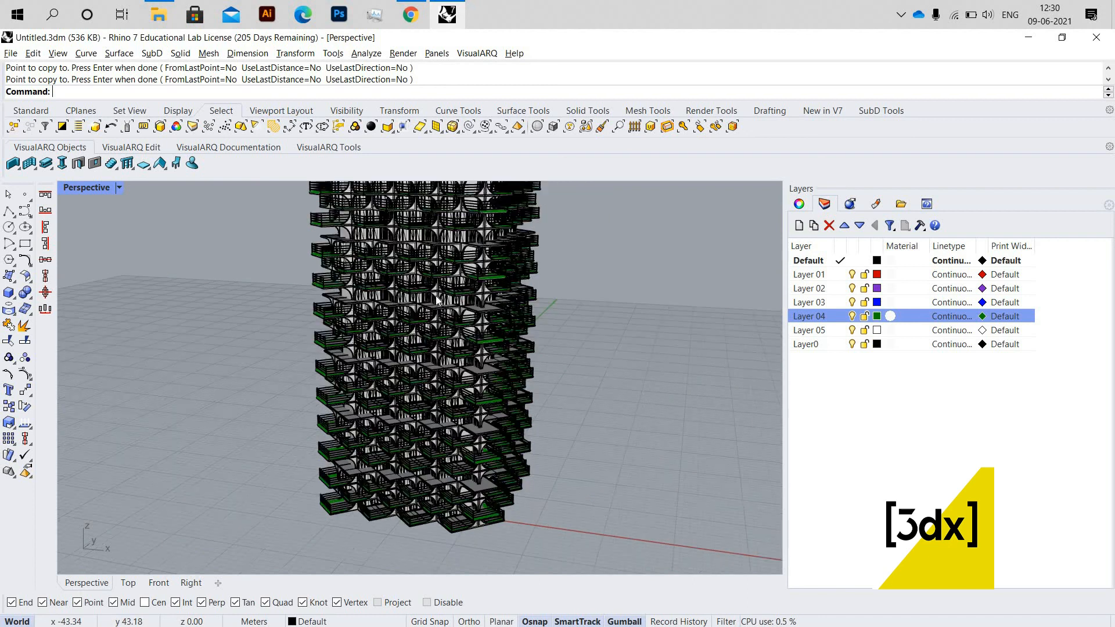
right_drag(440, 296, 414, 296)
scroll(413, 297, up, 3)
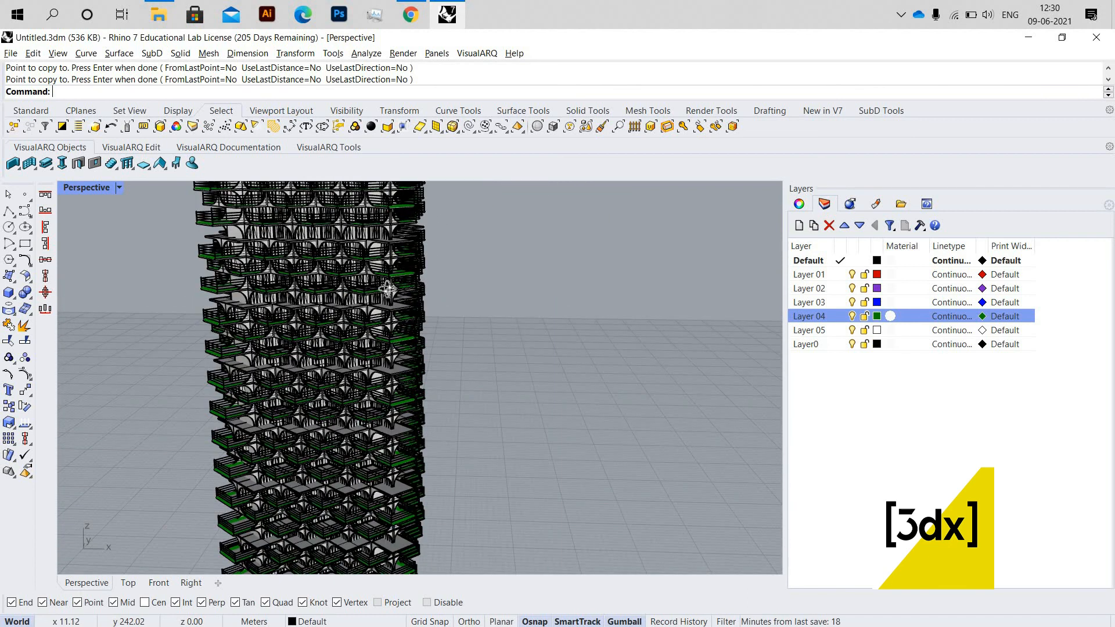
scroll(388, 289, down, 4)
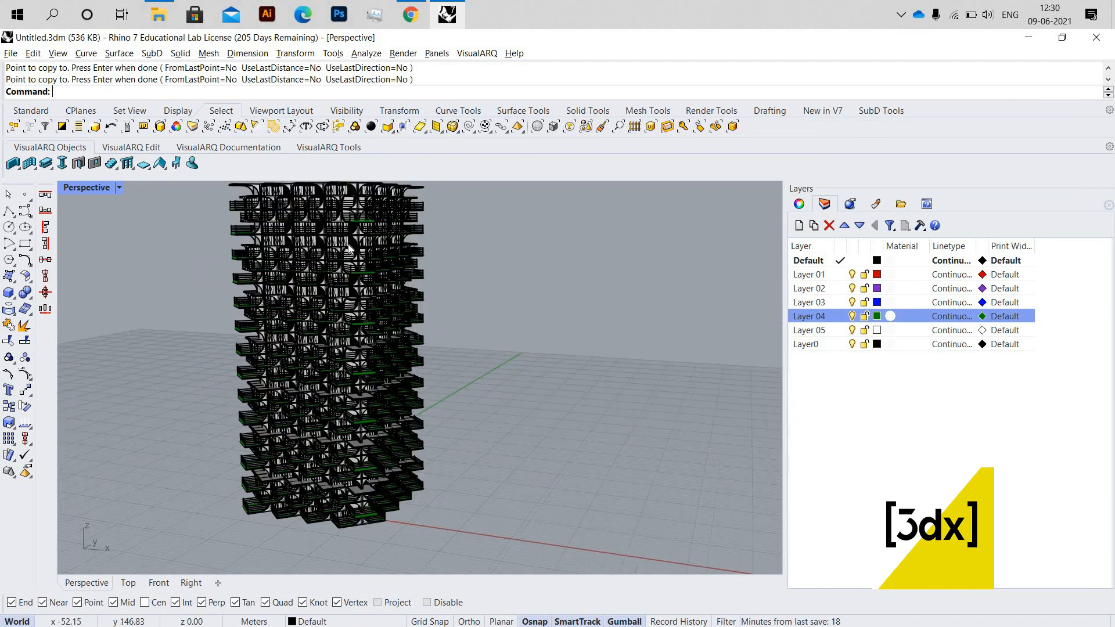
scroll(359, 252, up, 2)
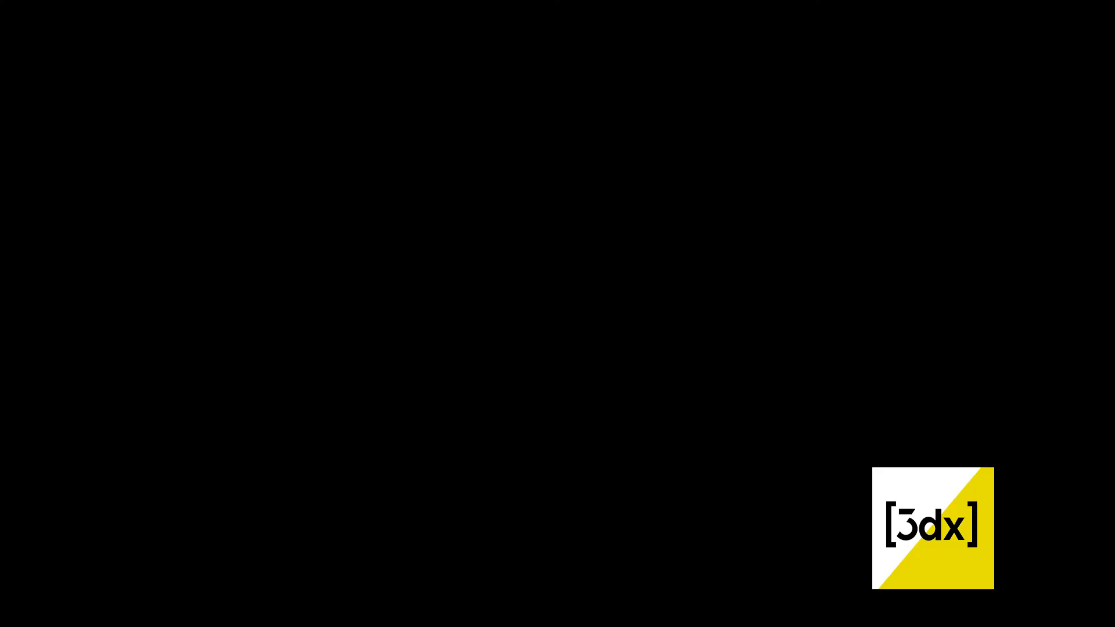